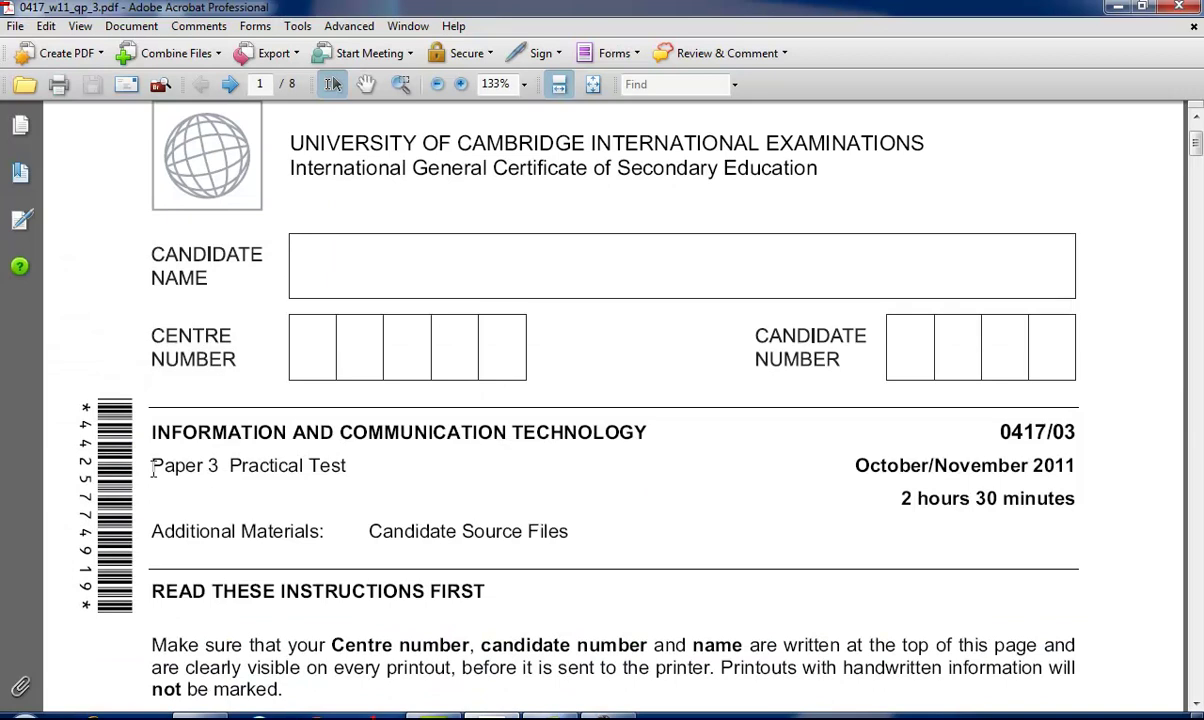
- Read the exam paper's cover details, tasks 1 to 3 and the Hothouse Design javelin scenario
drag(857, 467, 1107, 473)
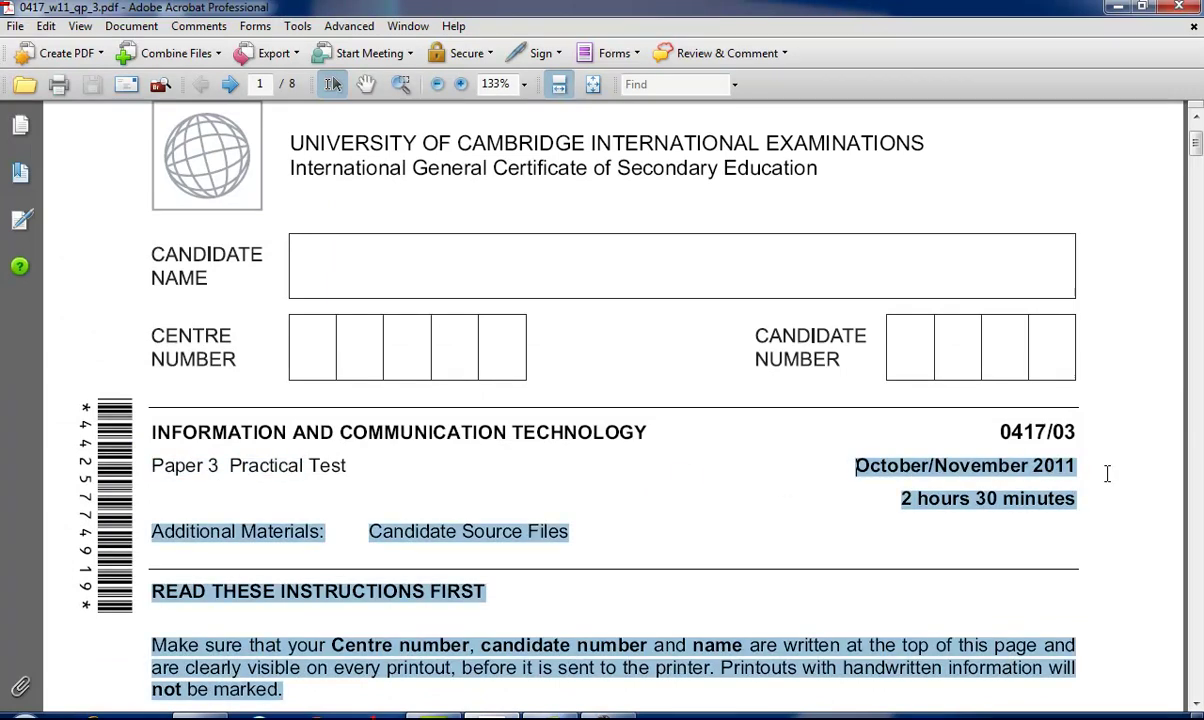
drag(1076, 430, 1015, 432)
click(906, 491)
scroll(904, 495, down, 5)
scroll(902, 496, down, 15)
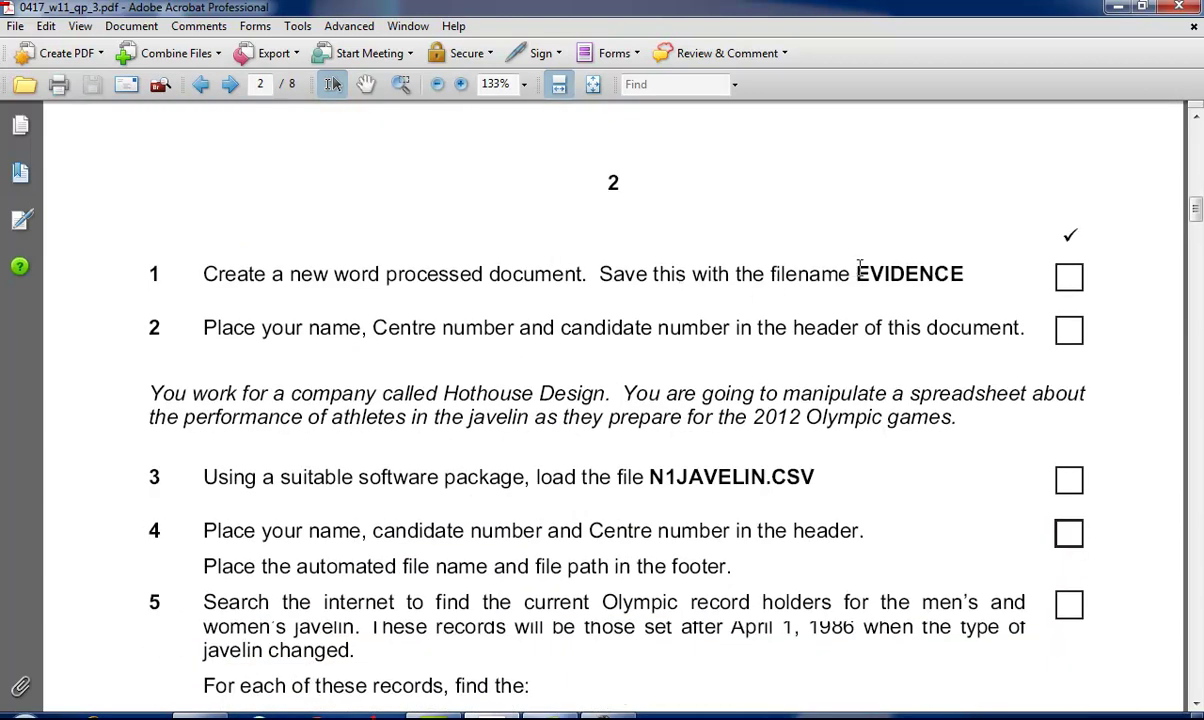
drag(856, 272, 990, 287)
drag(298, 328, 283, 328)
scroll(306, 370, down, 3)
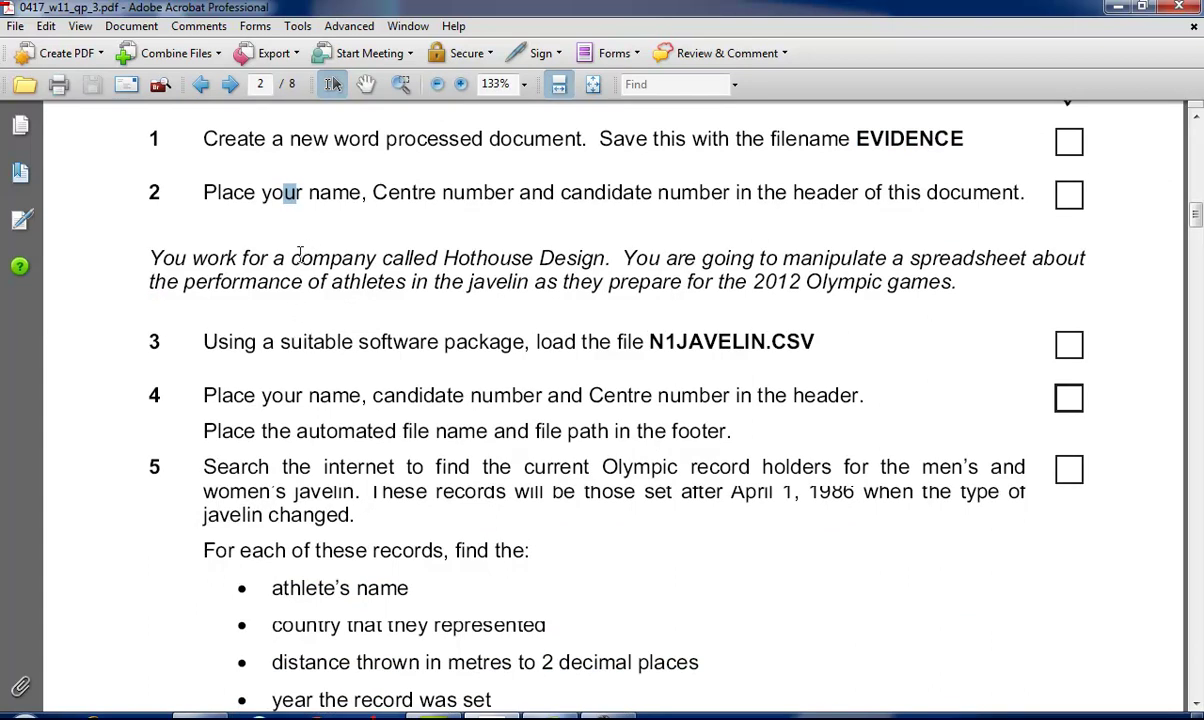
drag(641, 262, 843, 265)
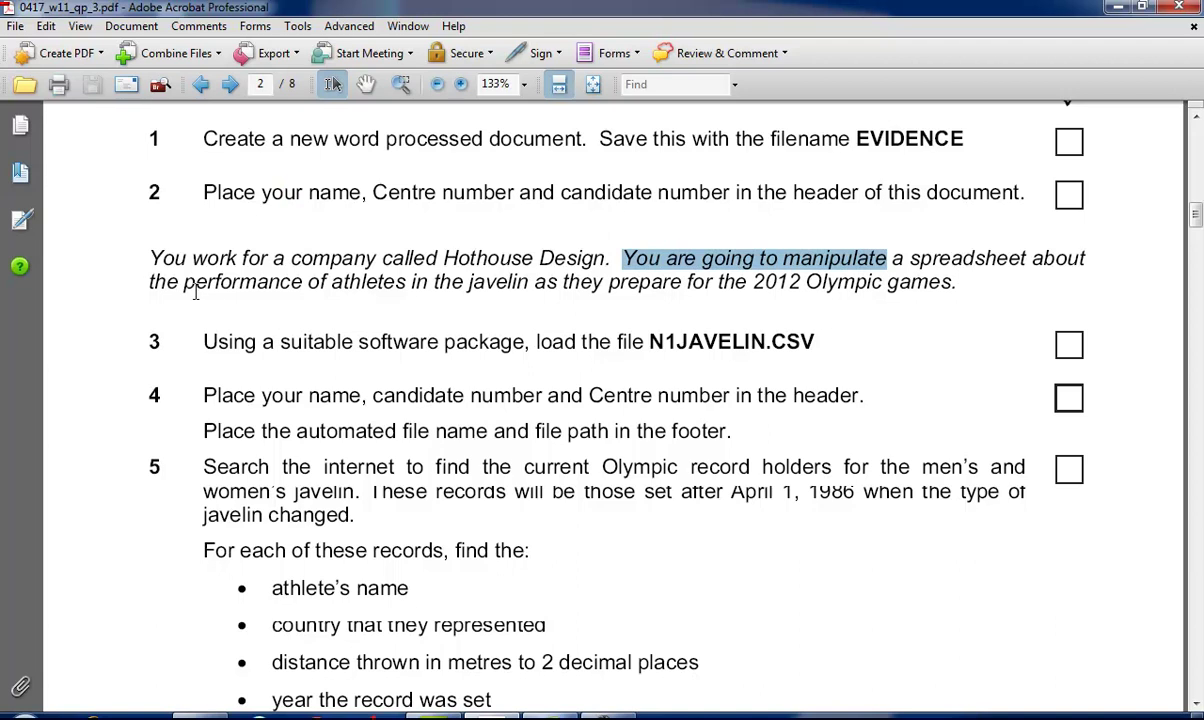
drag(184, 282, 406, 282)
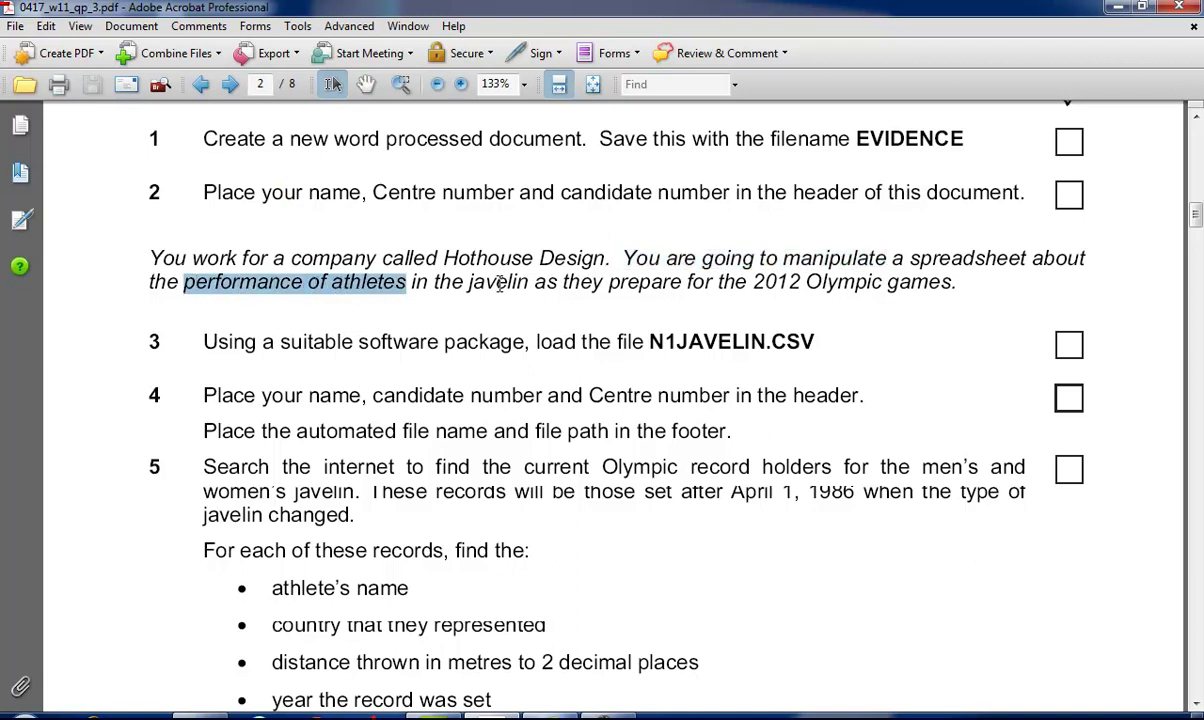
scroll(499, 285, down, 1)
drag(757, 236, 777, 236)
scroll(735, 236, down, 2)
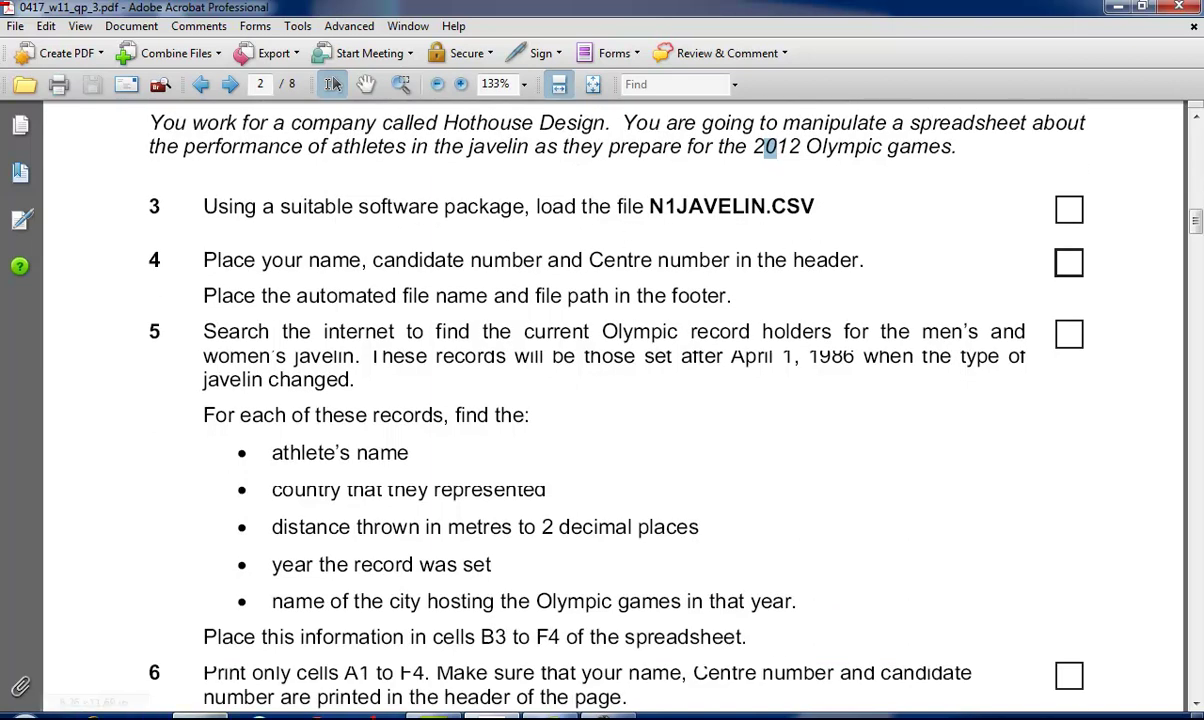
- Switch to the 2010and2011 folder, extract 0417_Paper_03_November_2011.zip into its own folder and open the extracted folder
mouse_move(200, 715)
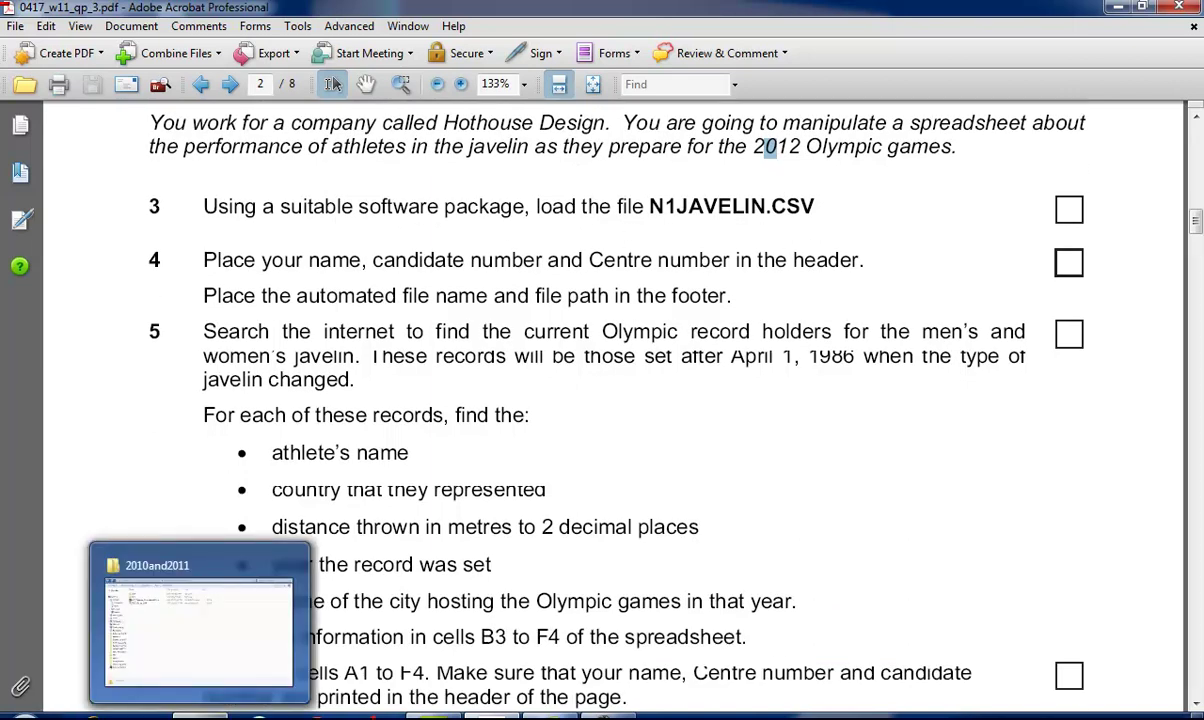
click(200, 715)
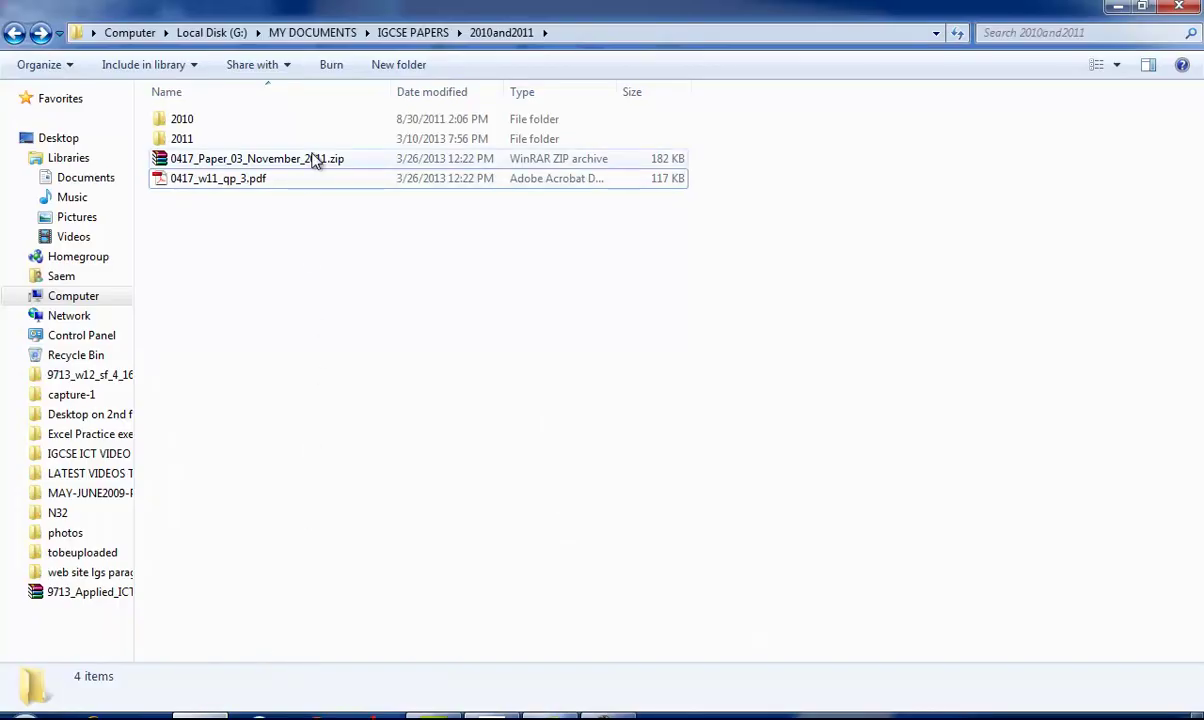
right_click(314, 162)
click(375, 234)
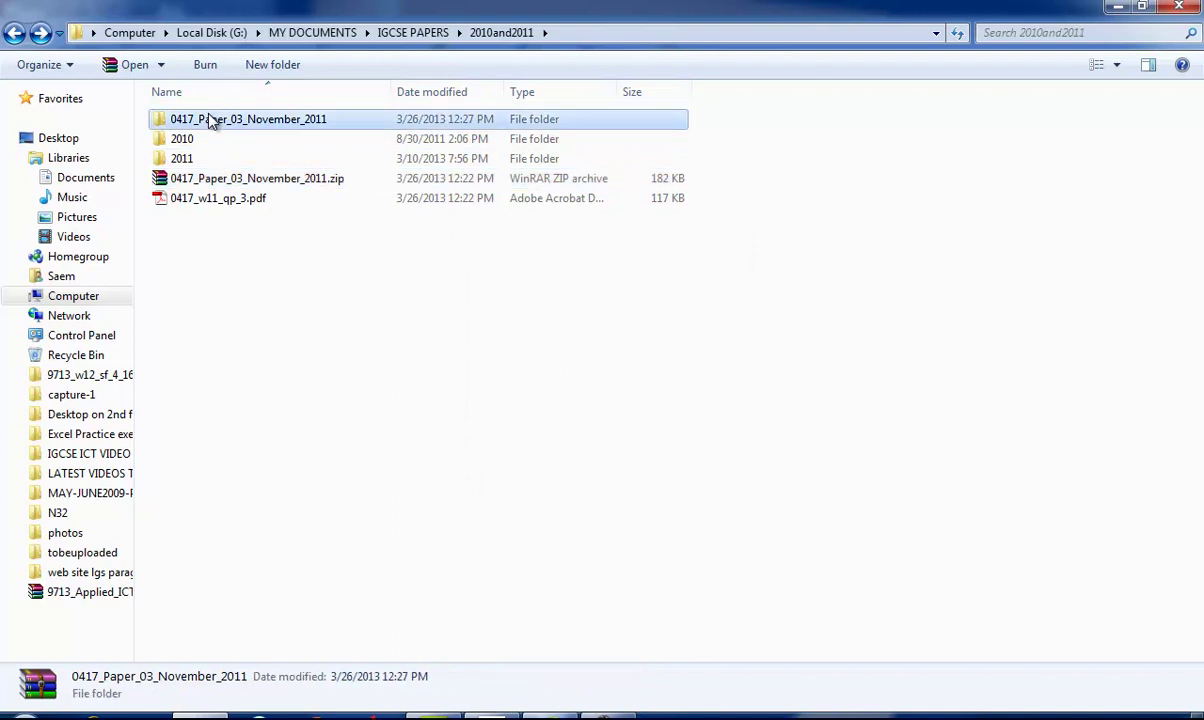
double_click(216, 119)
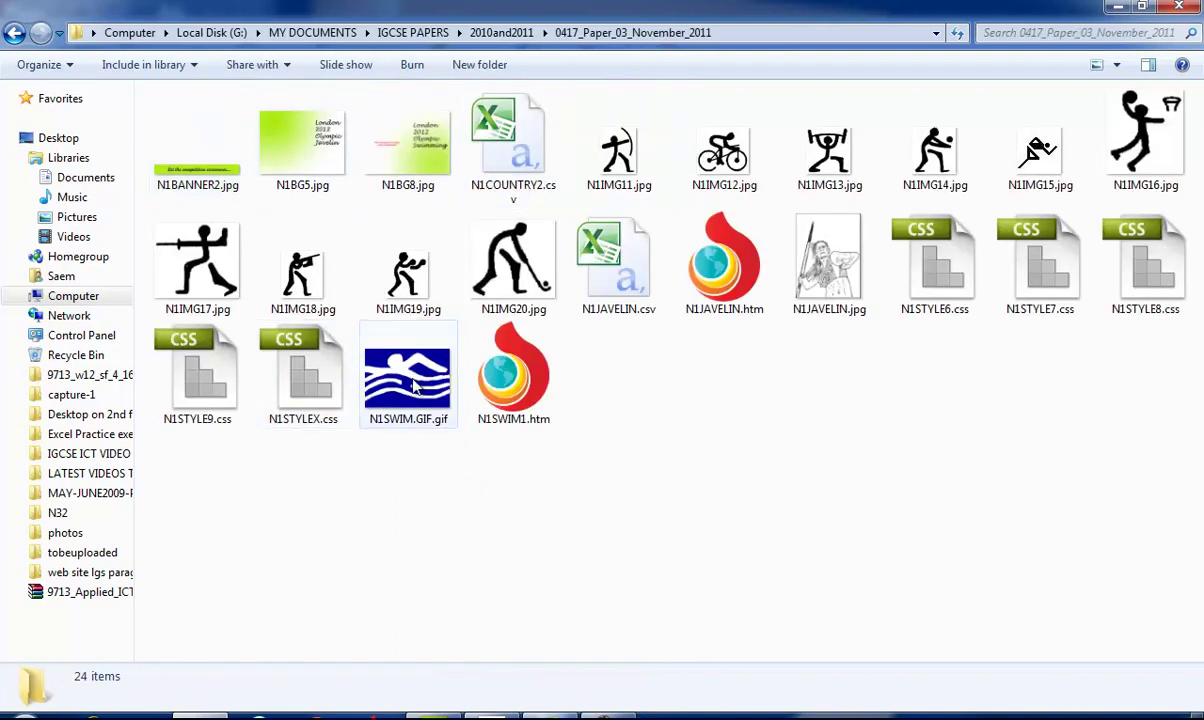
- Open N1JAVELIN.csv in a maximised Excel window and auto-fit all column widths to their contents
double_click(618, 262)
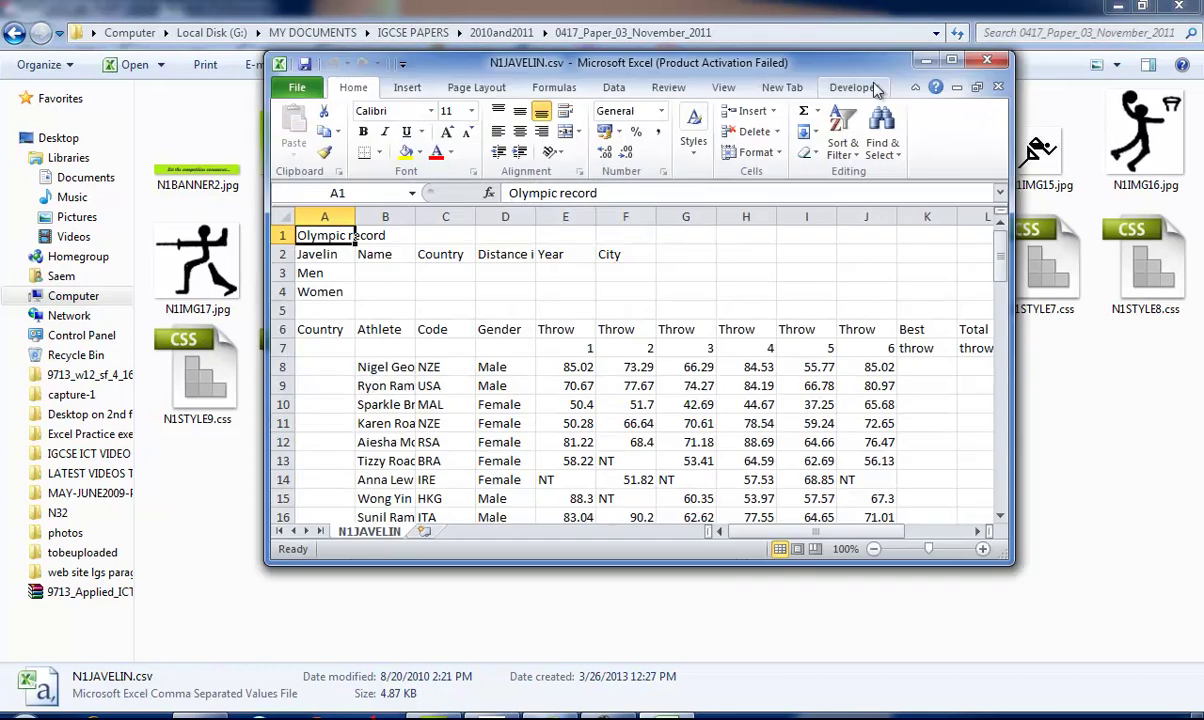
click(951, 62)
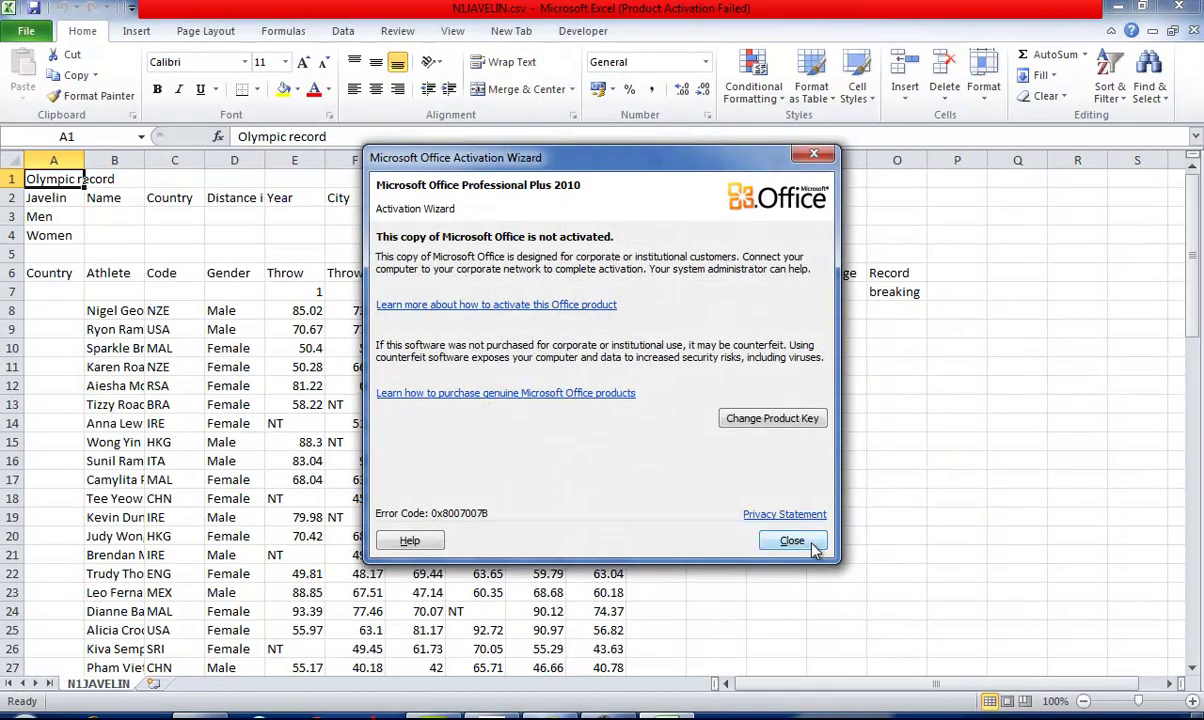
click(746, 513)
click(9, 160)
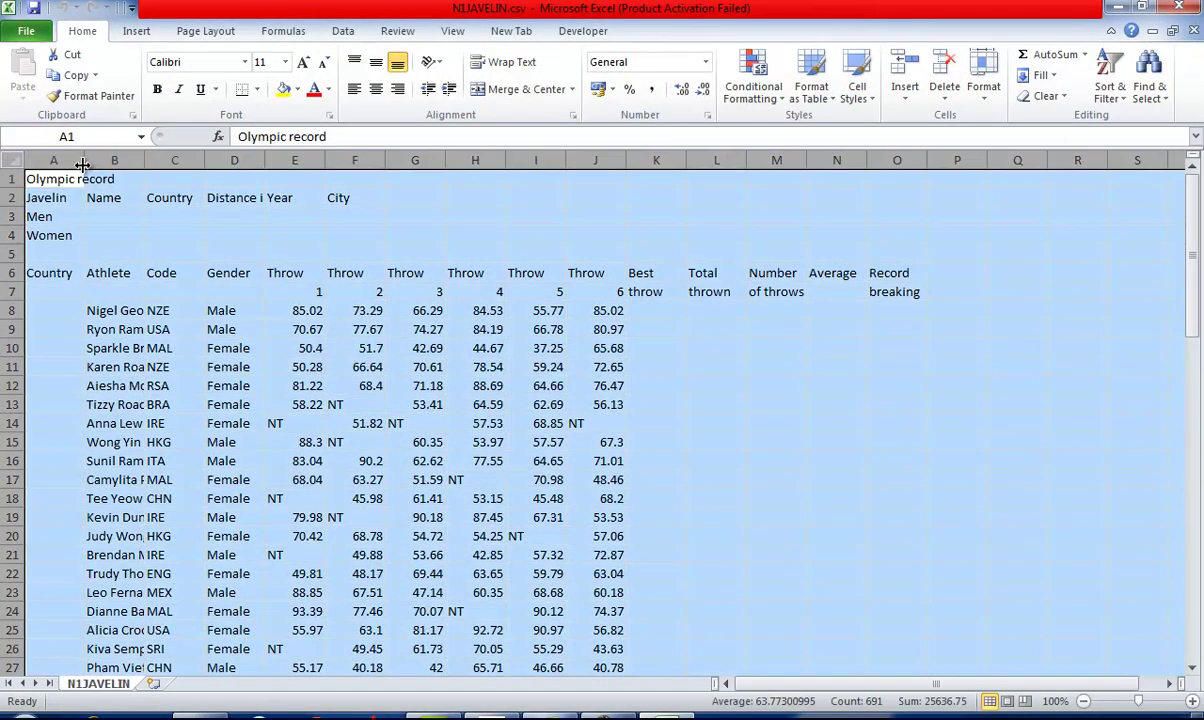
double_click(84, 160)
click(380, 528)
- Check task 4 in the exam paper and insert the automated file path and file name in the centre section of the spreadsheet's footer
key(alt+Tab)
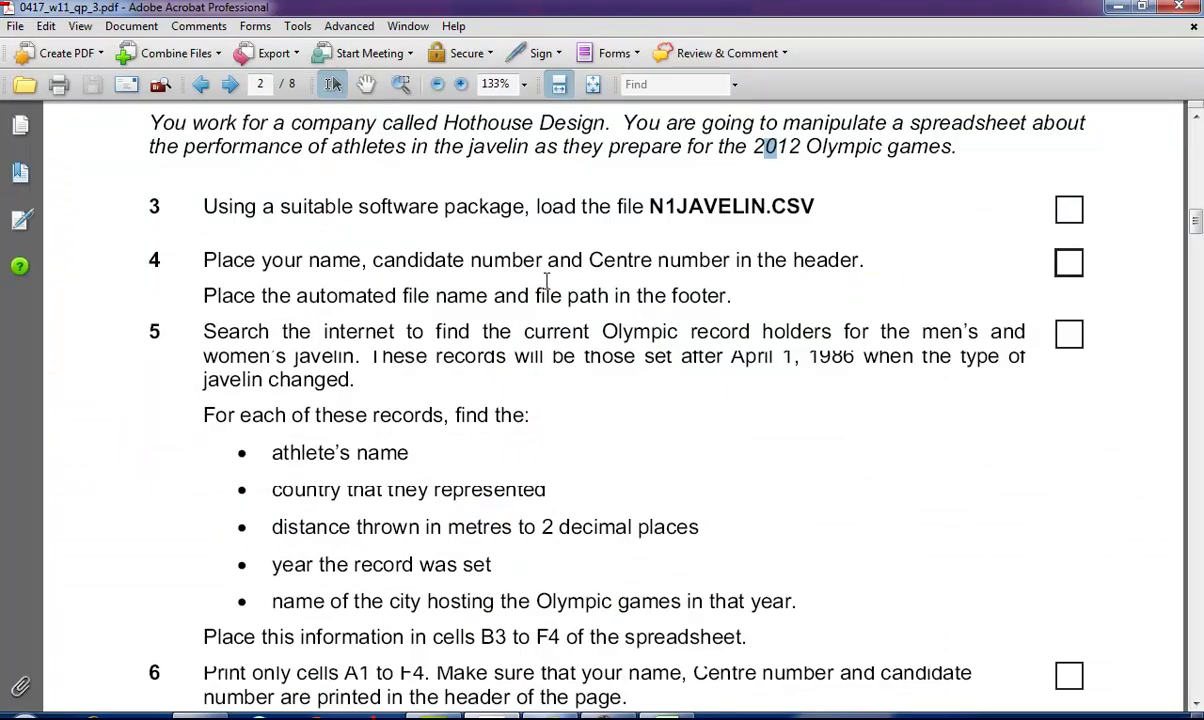
key(alt+Tab)
key(alt+Tab)
key(alt+Tab)
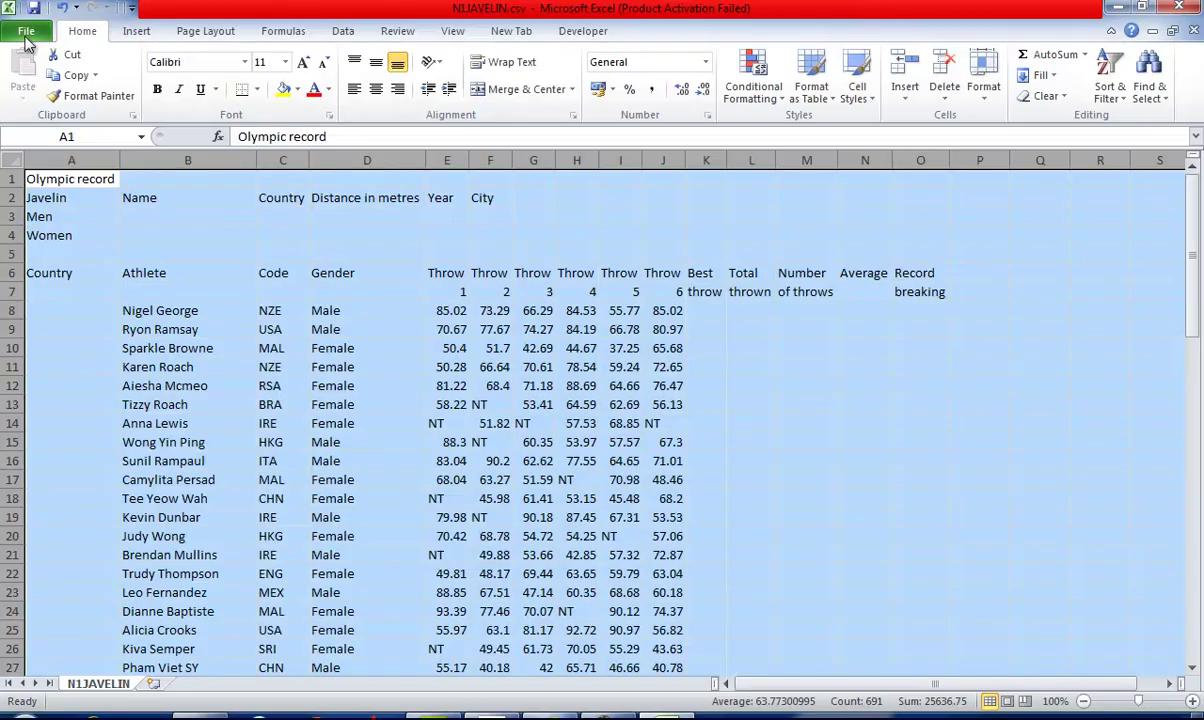
click(26, 33)
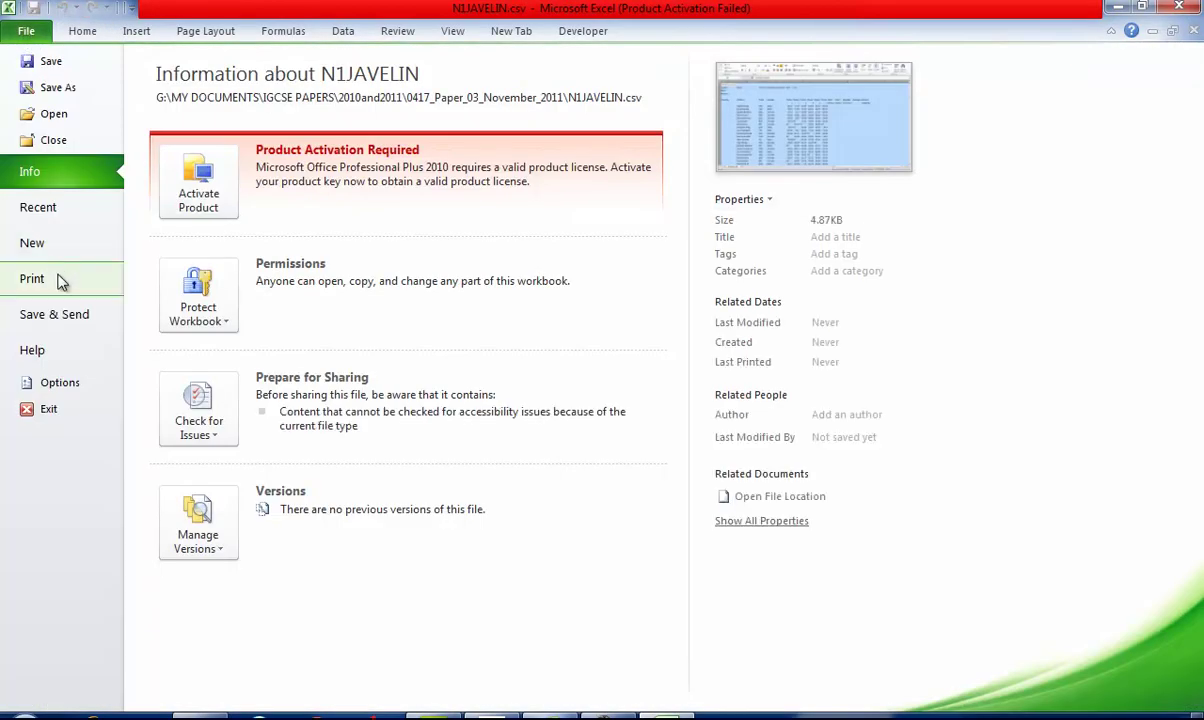
click(59, 278)
click(410, 560)
click(444, 87)
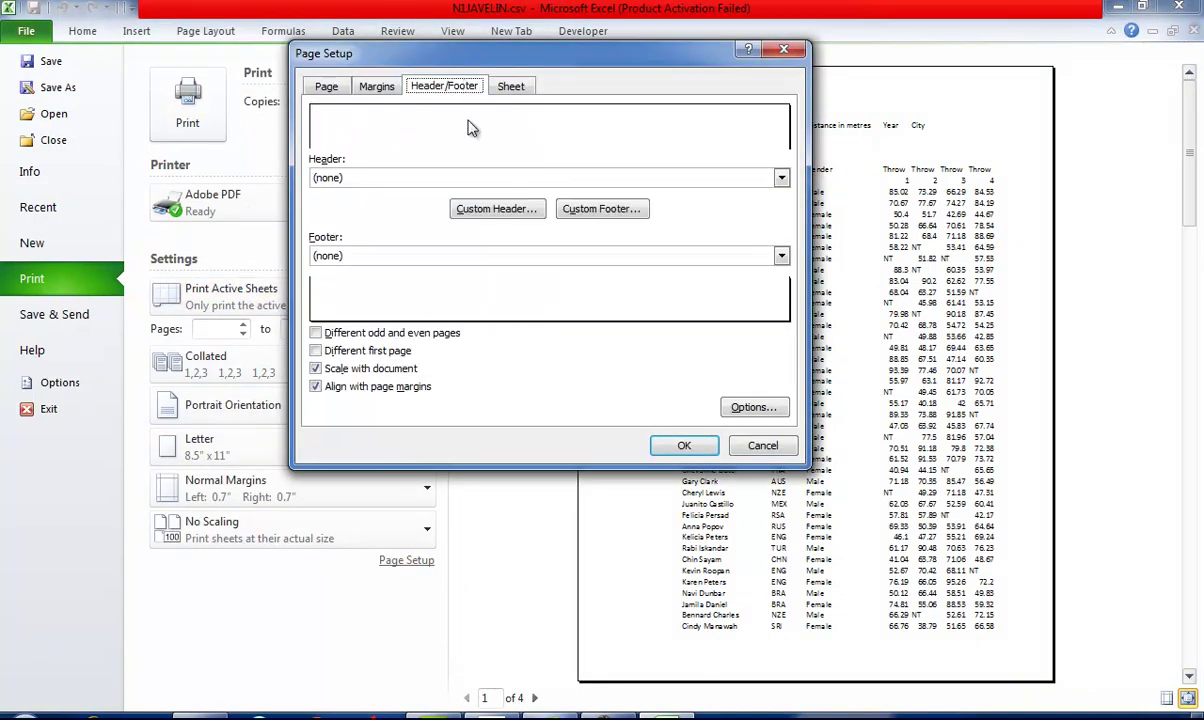
click(598, 212)
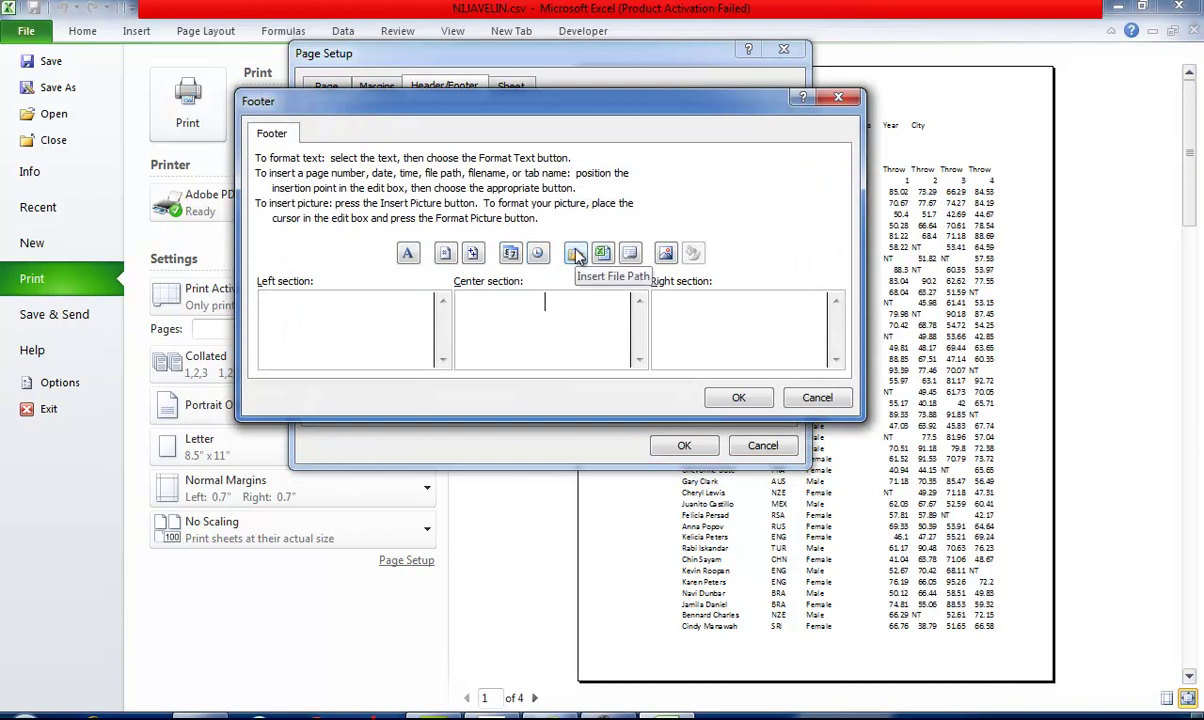
click(576, 256)
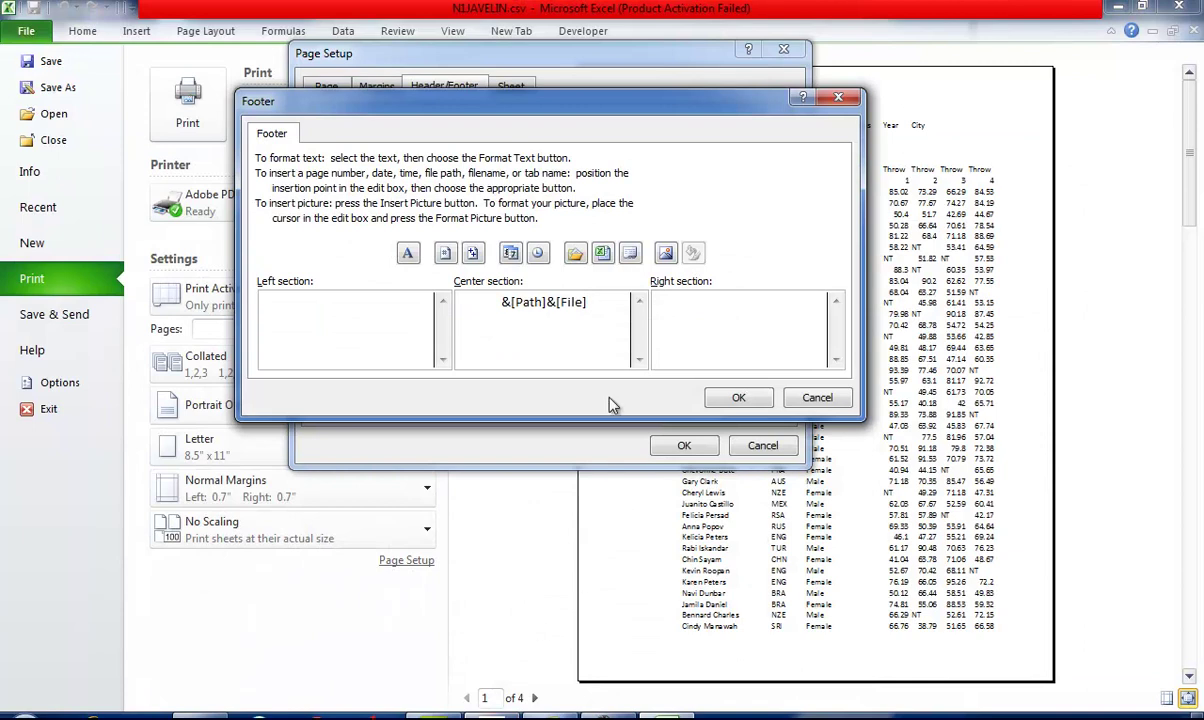
click(738, 397)
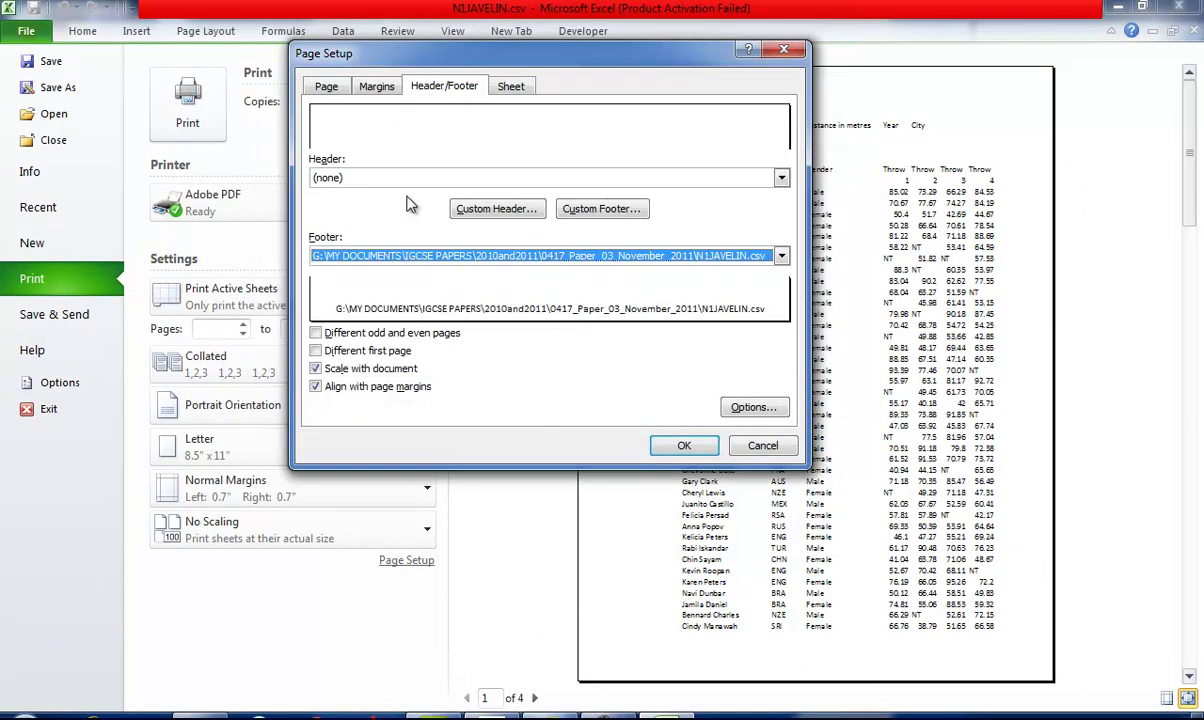
- Create a custom header with "name" in the left section, "center no" in the centre and "candidate no" in the right, and apply the page setup
click(496, 208)
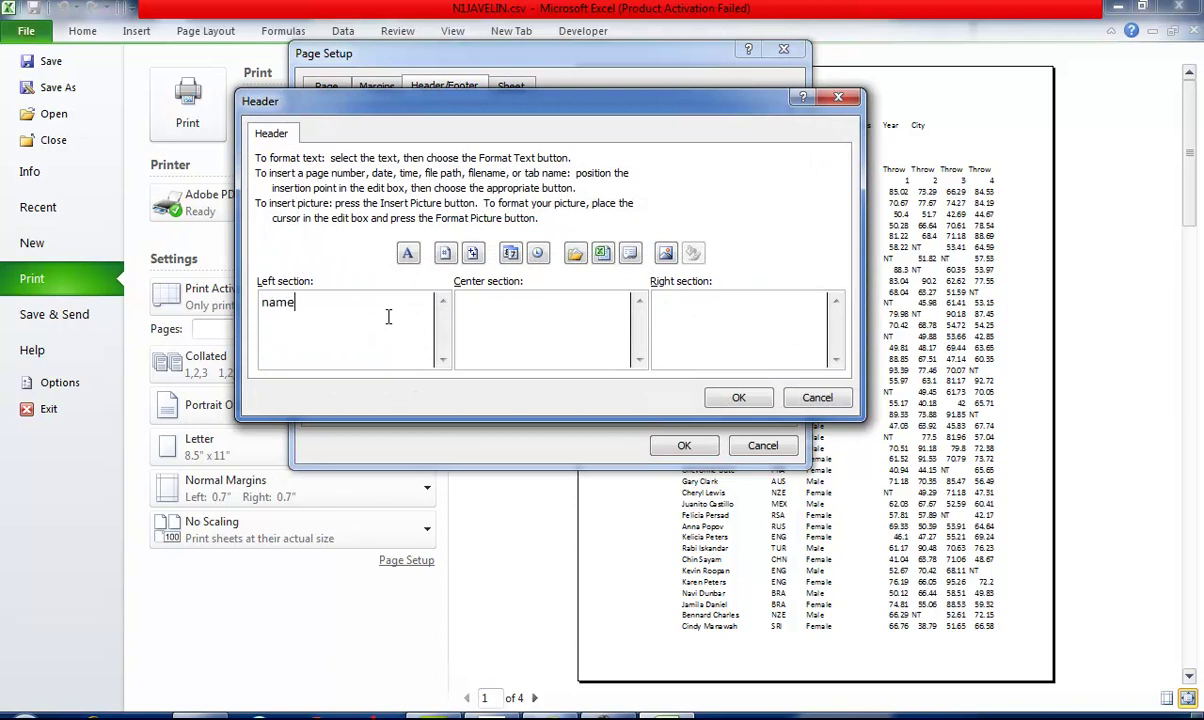
key(Tab)
text(center)
text( no)
text(candidate)
text( no)
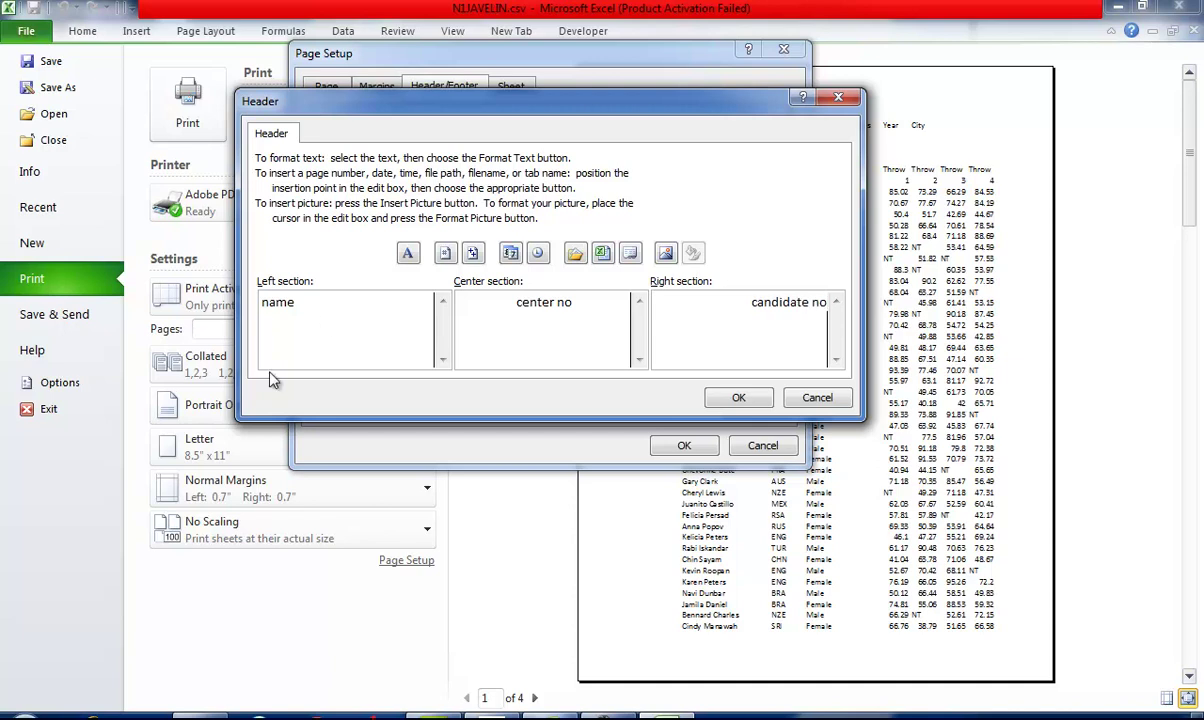
click(731, 397)
click(700, 442)
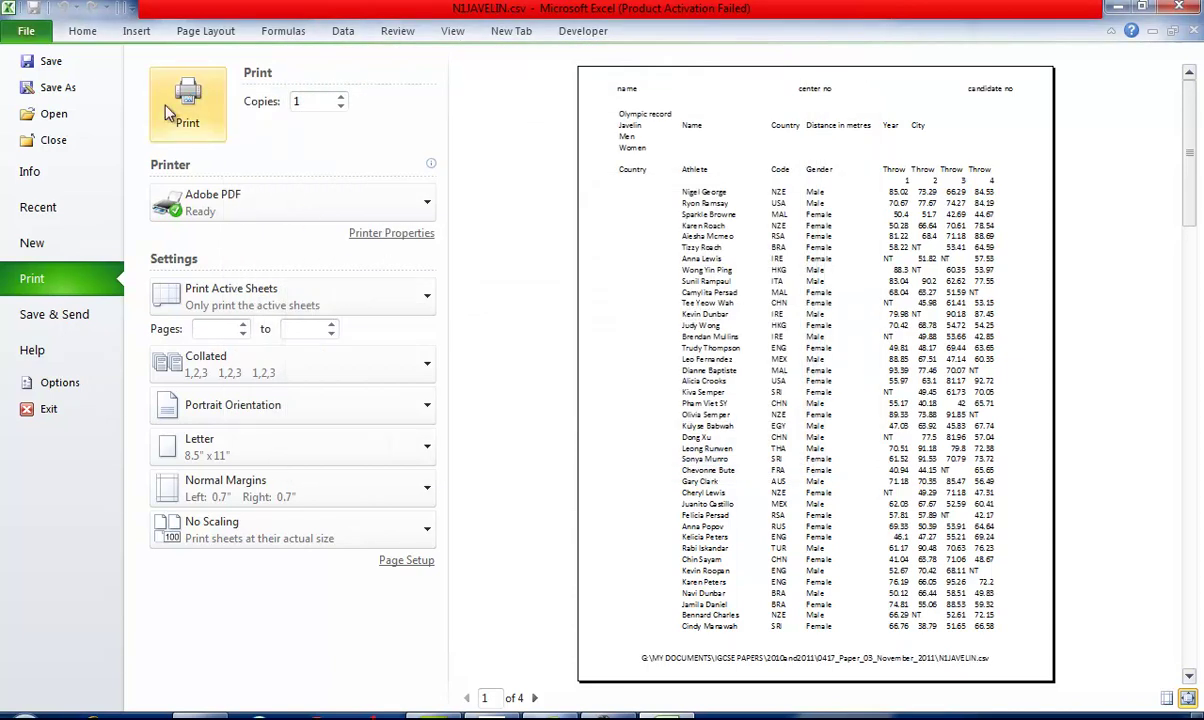
- Switch to the exam paper PDF and read task 5 for the required Olympic javelin record details and date condition
click(136, 31)
key(alt+Tab)
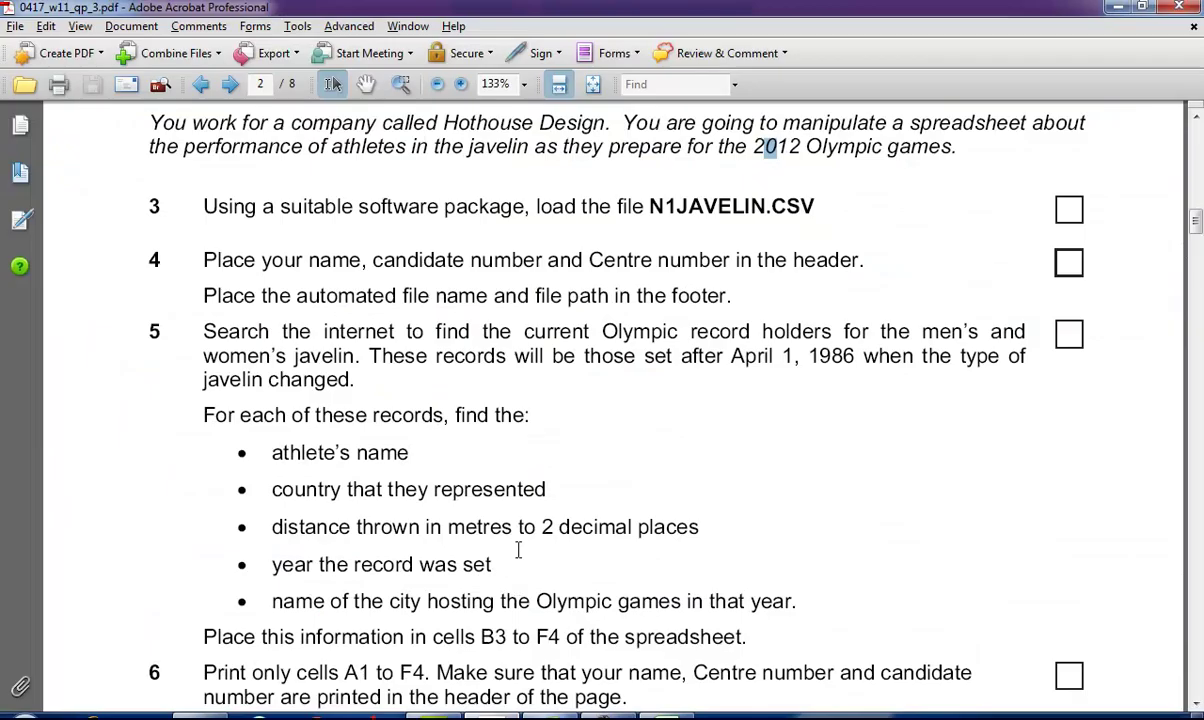
scroll(509, 463, down, 2)
drag(283, 241, 398, 241)
click(440, 232)
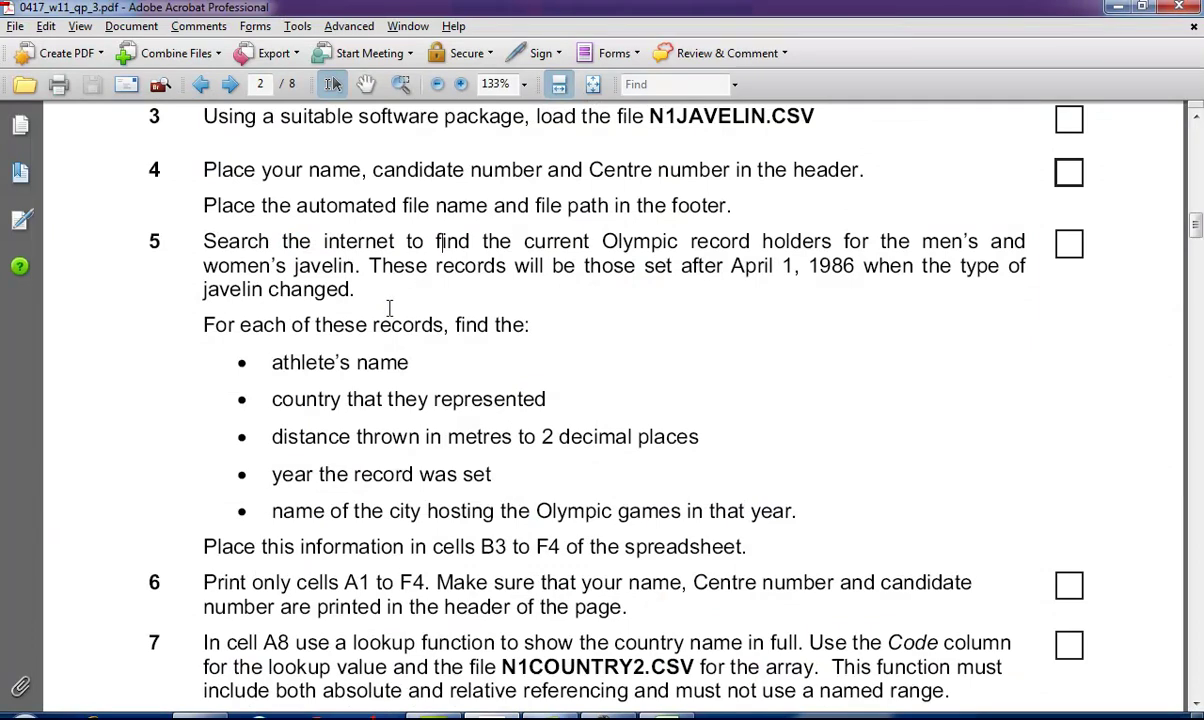
drag(369, 265, 625, 277)
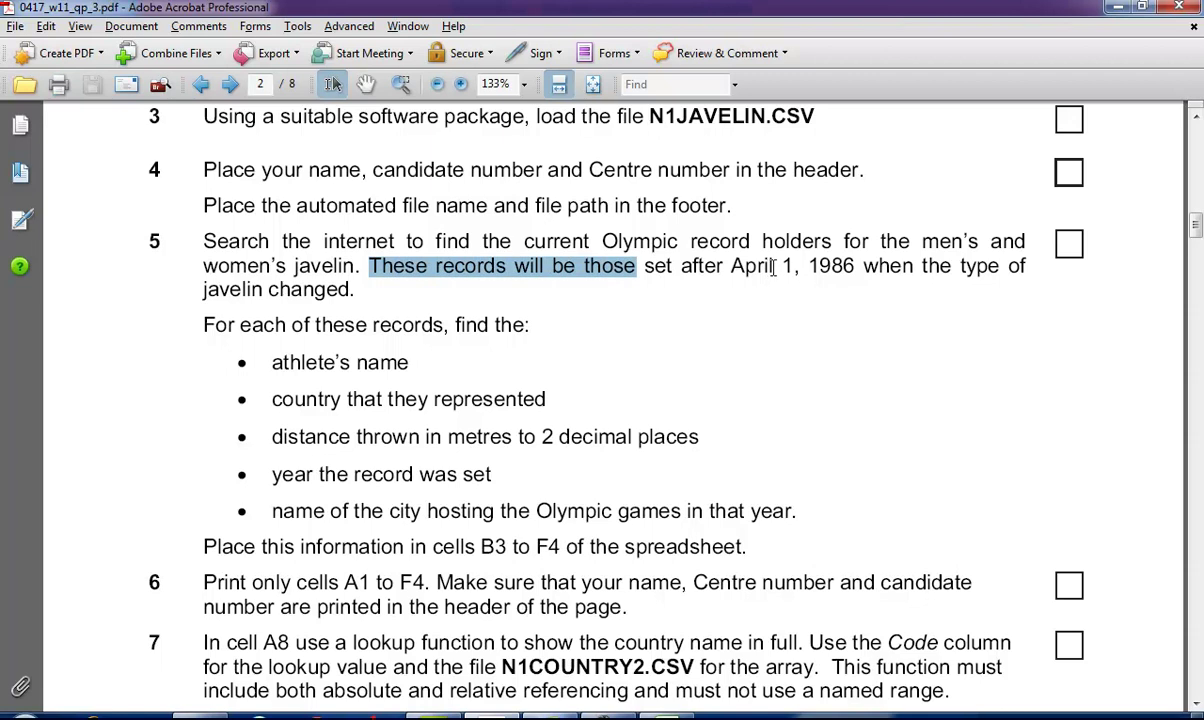
drag(706, 279, 715, 281)
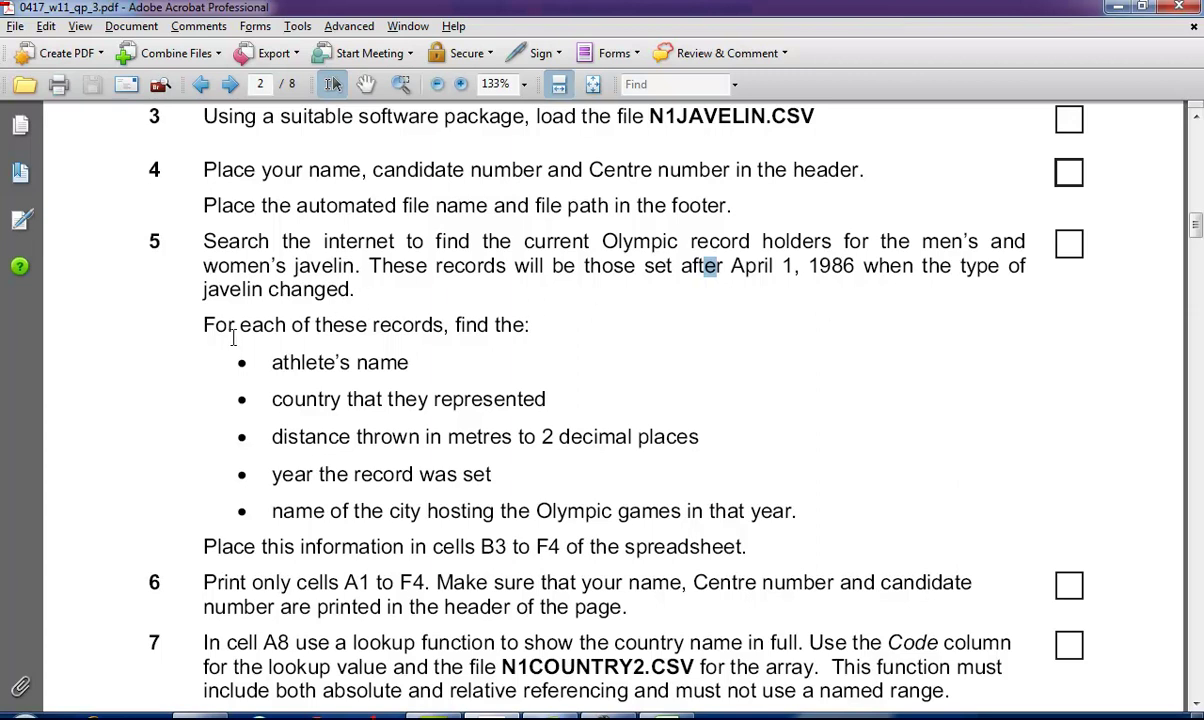
drag(248, 330, 369, 330)
drag(270, 360, 373, 381)
double_click(274, 400)
double_click(310, 445)
drag(271, 474, 413, 474)
drag(273, 512, 345, 514)
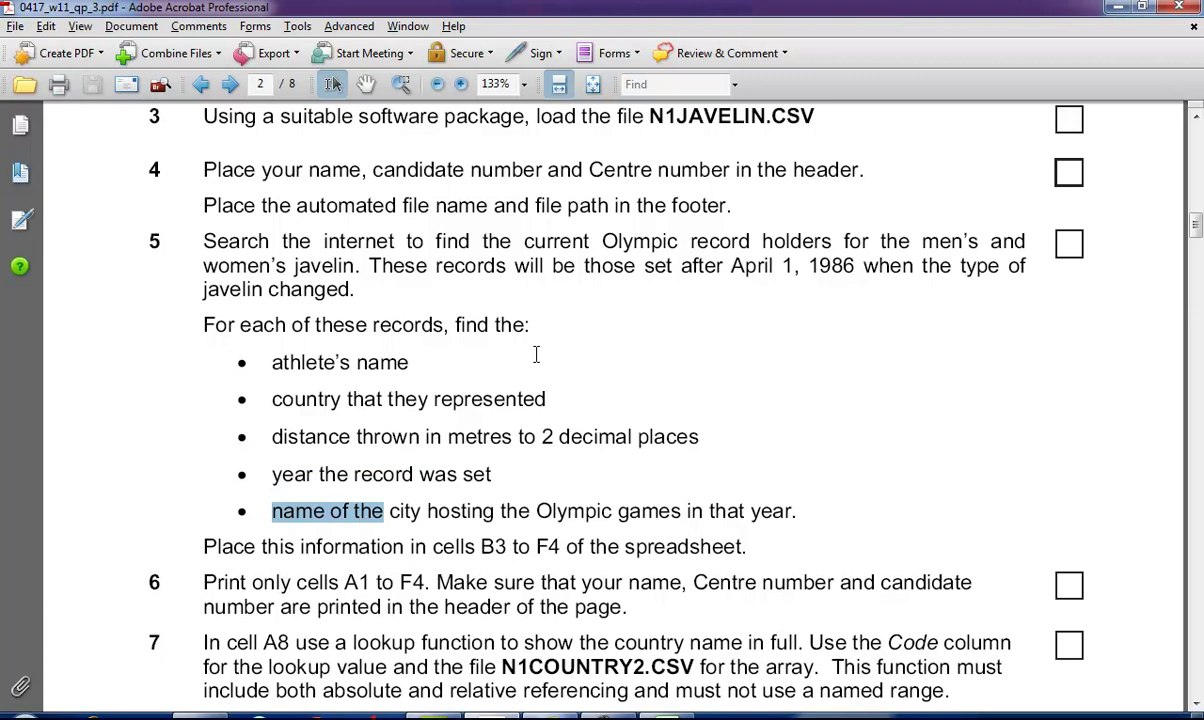
drag(526, 244, 354, 262)
key(ctrl+c)
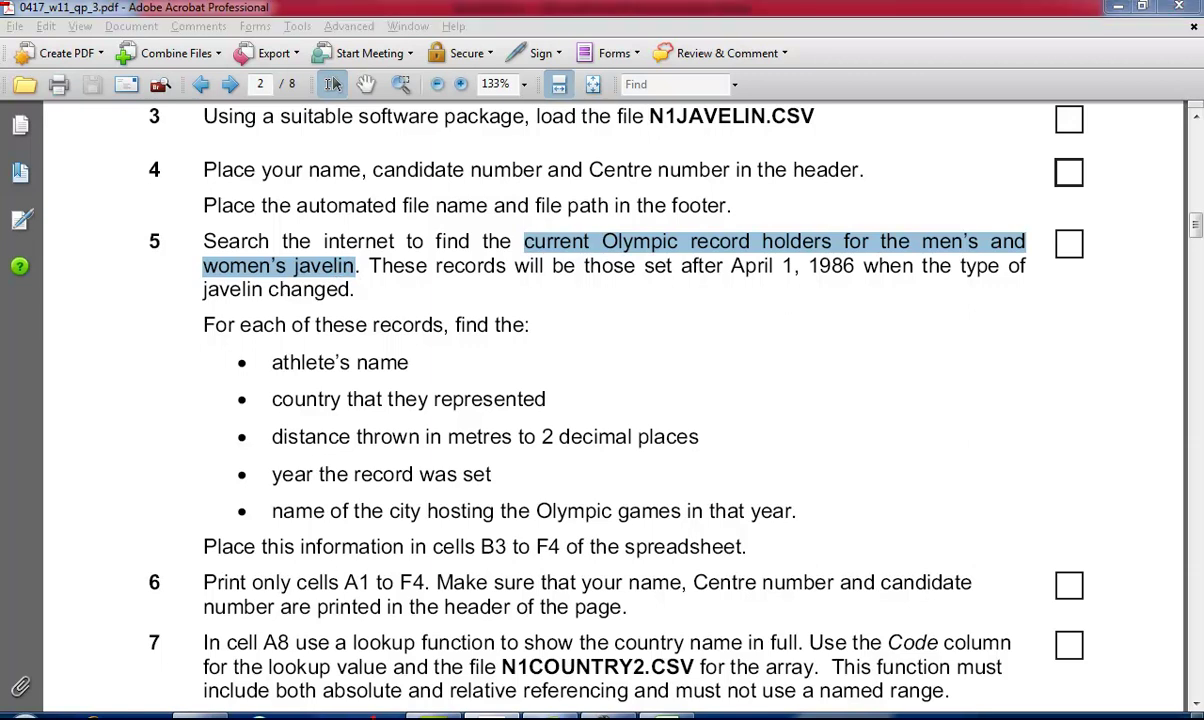
click(250, 38)
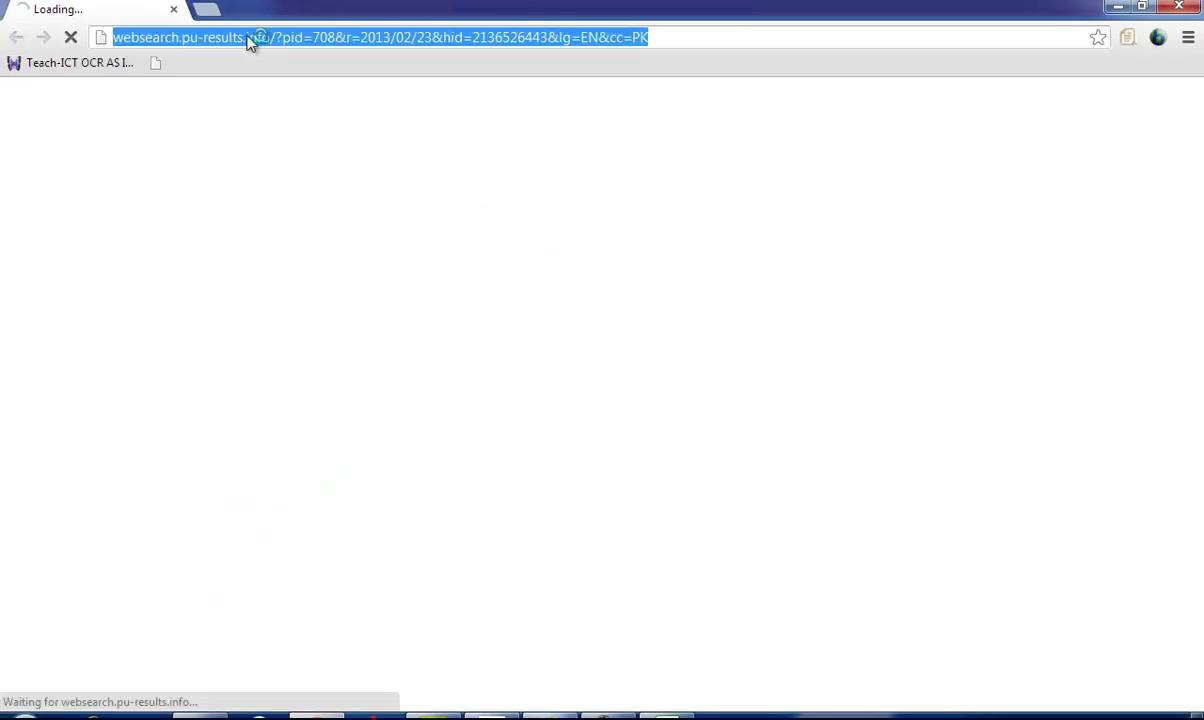
text(www.yahoomail.com)
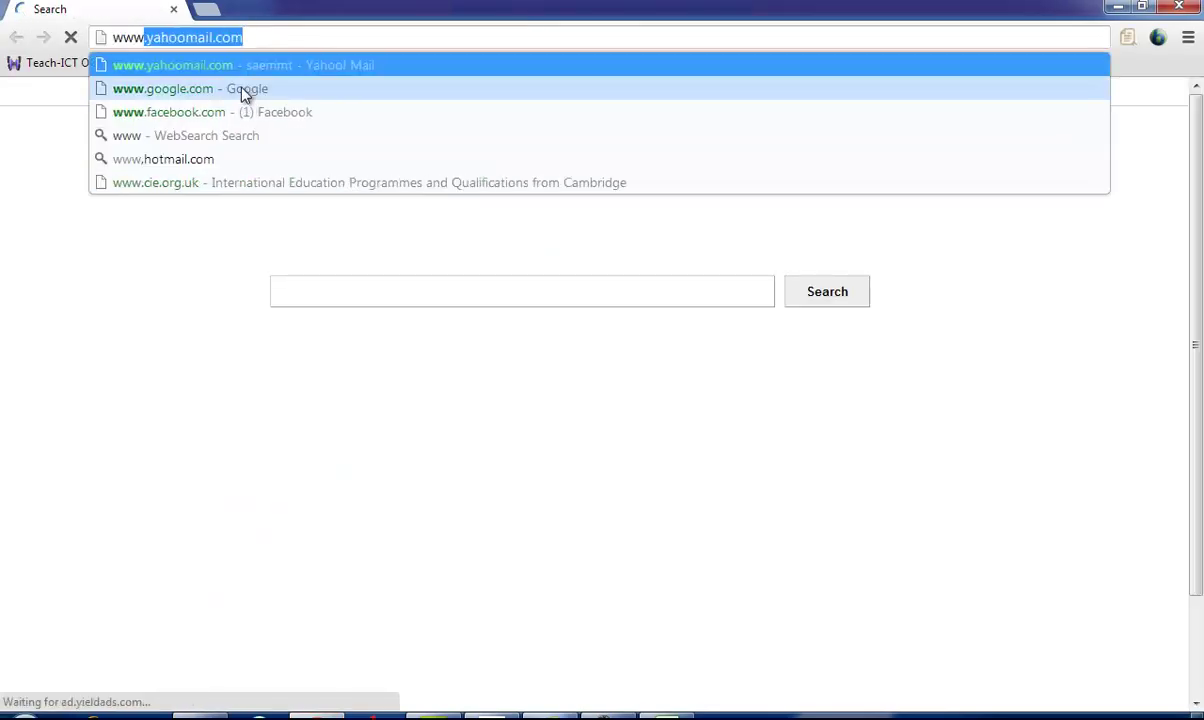
click(241, 88)
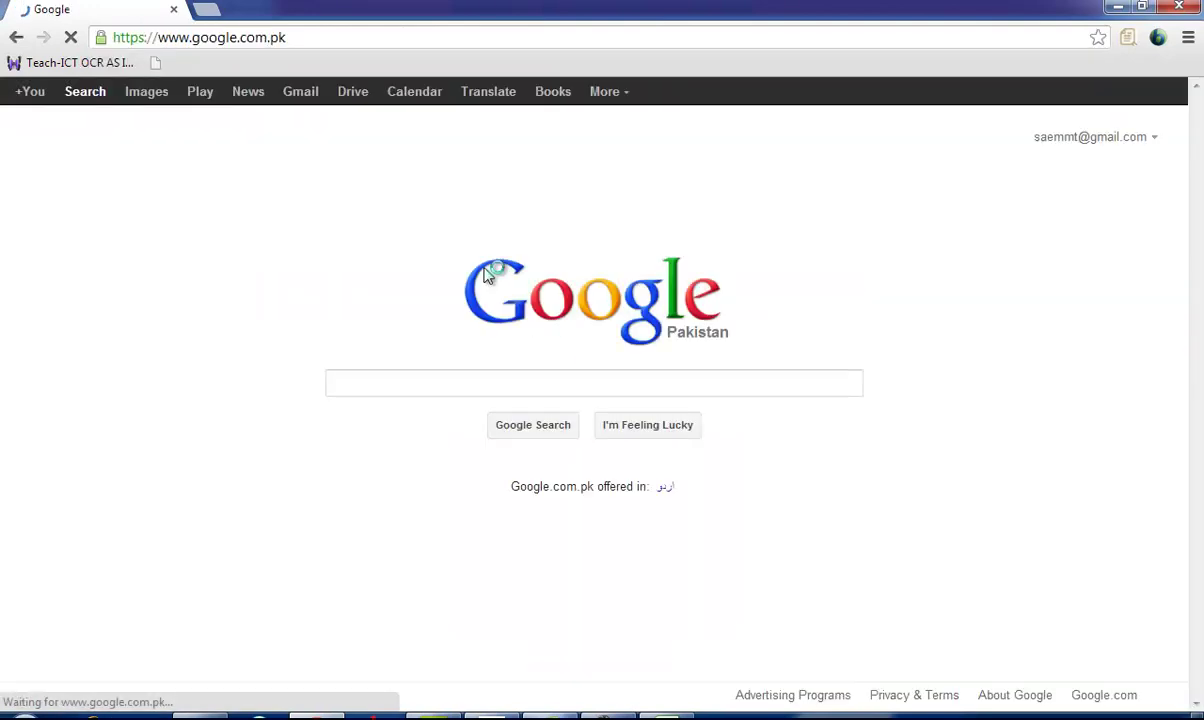
- Search Google for "current olympic record holders for men's and women's javelin after 1986" and open Wikipedia's list of Olympic records in athletics
click(475, 385)
key(ctrl+v)
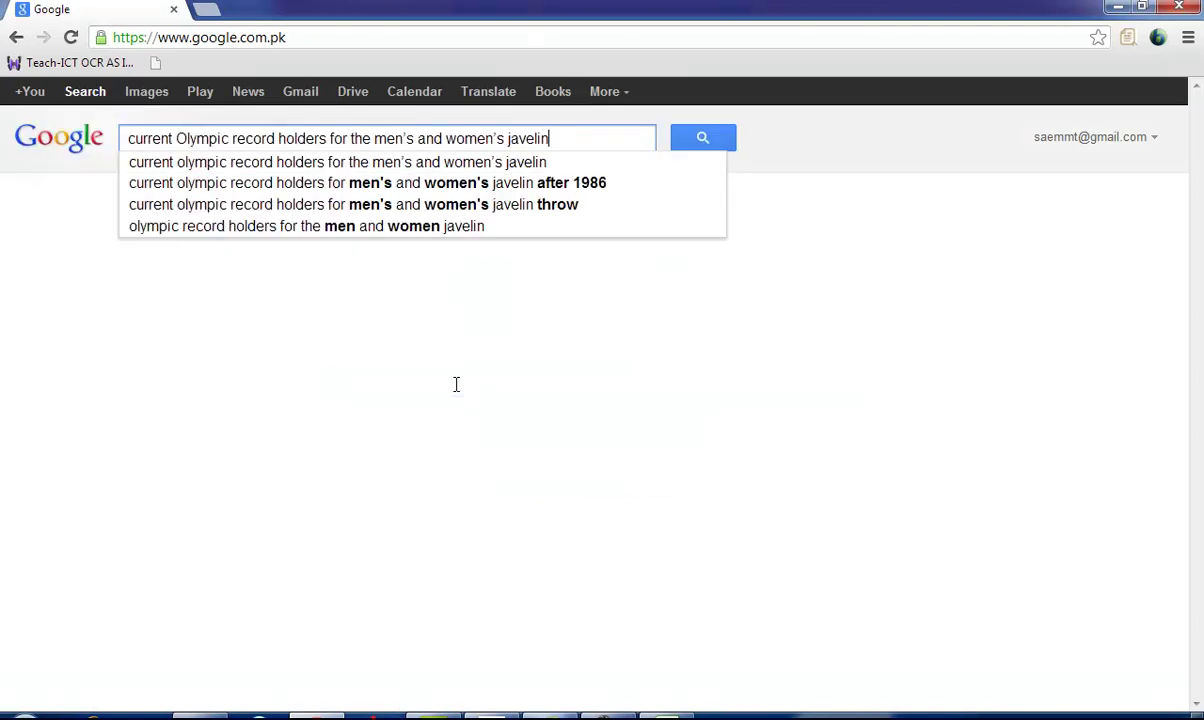
click(576, 192)
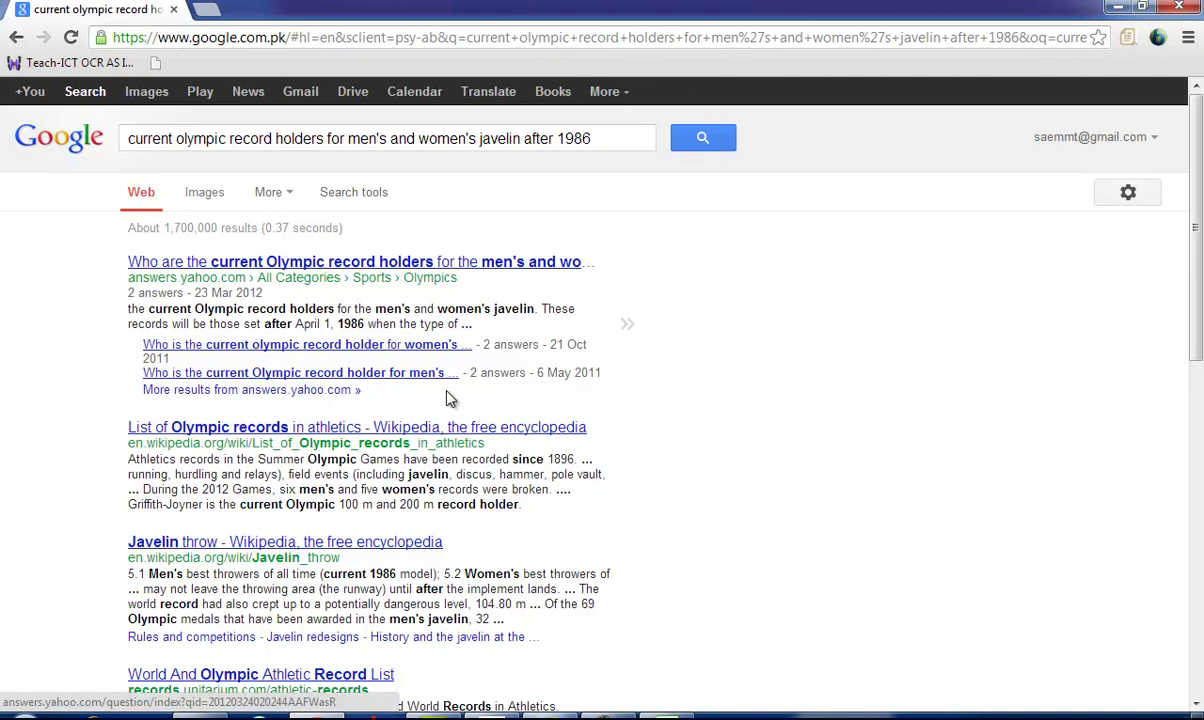
click(387, 427)
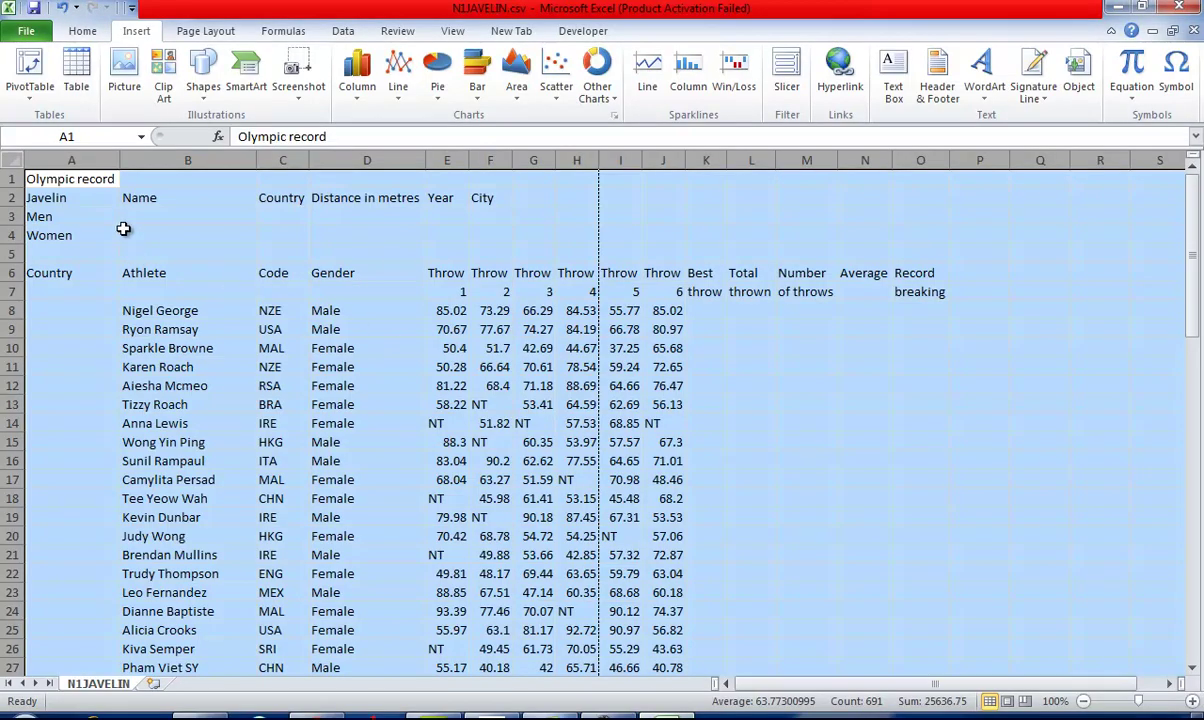
- Check the empty range B3:F4 in Excel against the record details that task 5 of the exam paper PDF asks for
drag(128, 214, 494, 234)
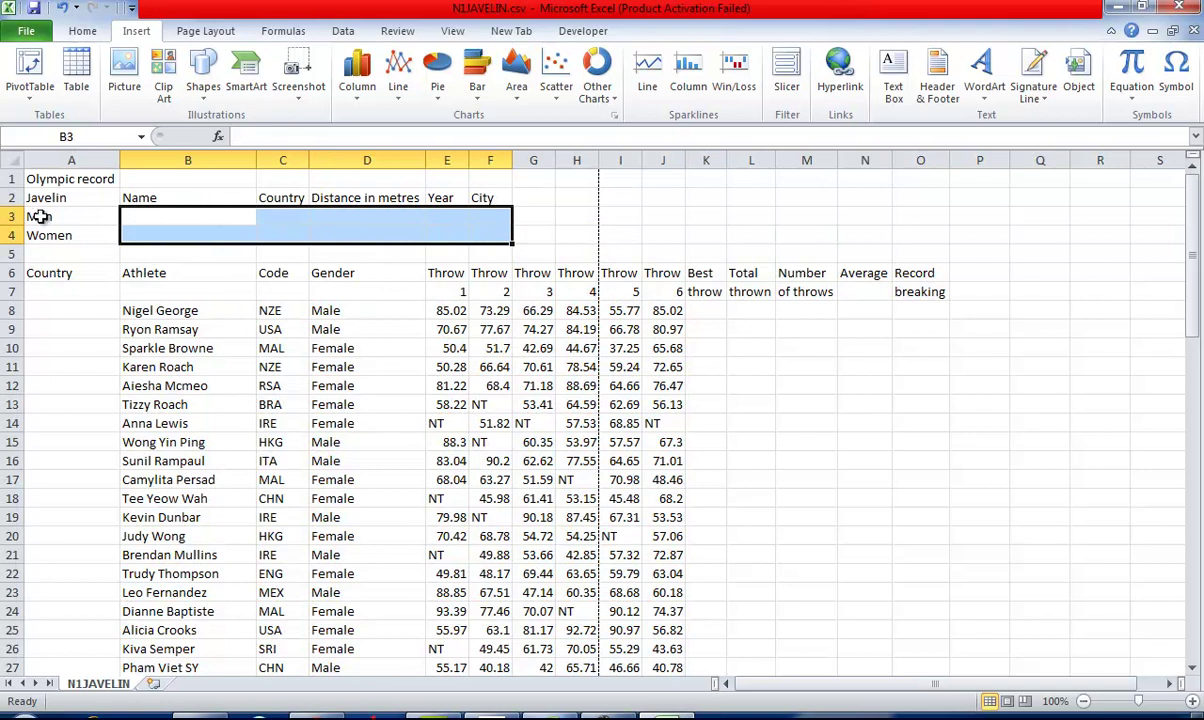
click(13, 235)
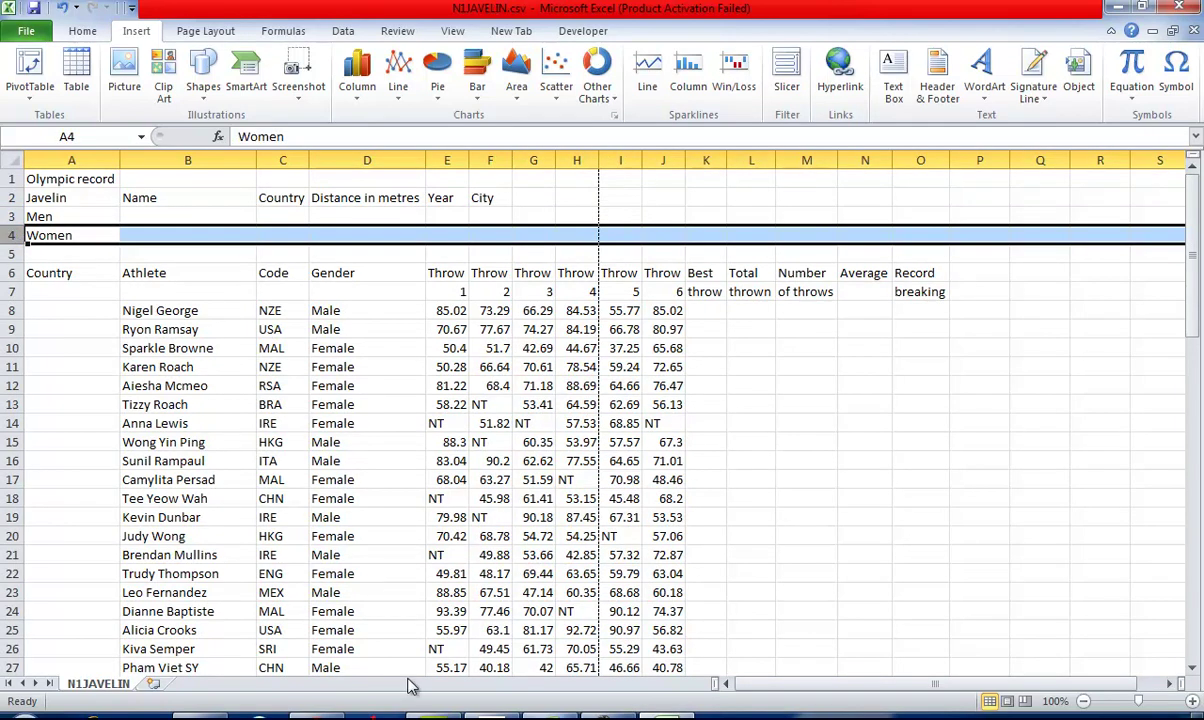
key(alt+Tab)
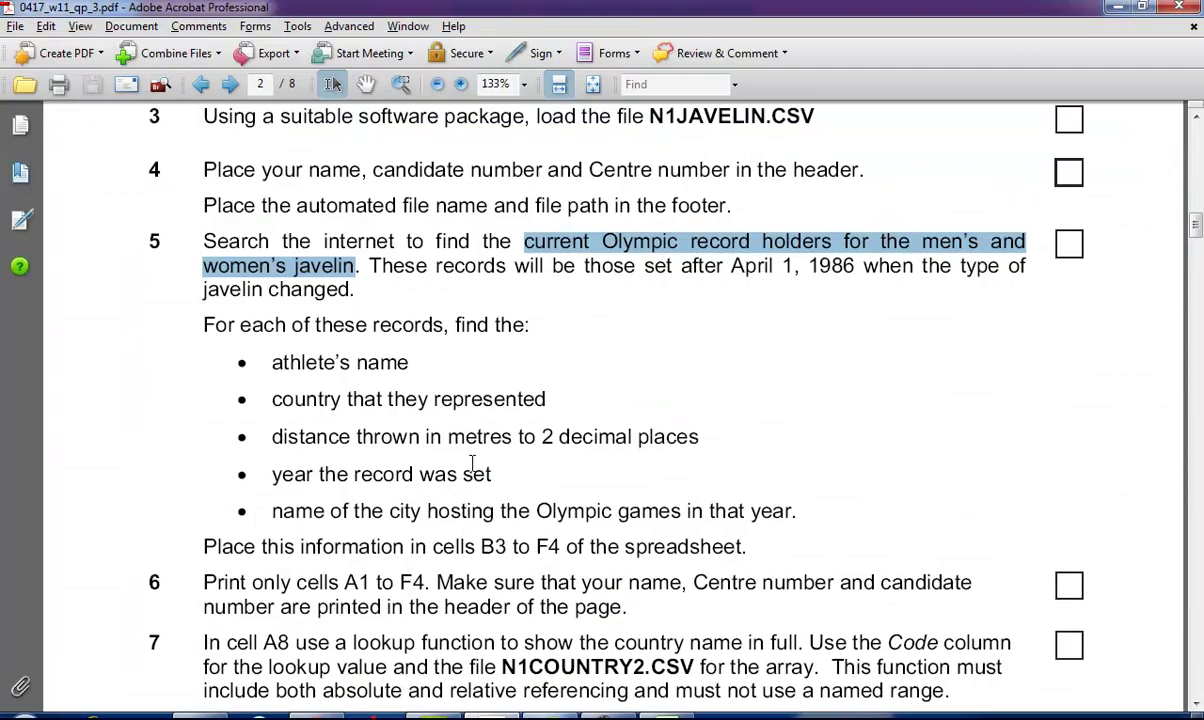
scroll(472, 468, down, 1)
click(446, 717)
click(446, 717)
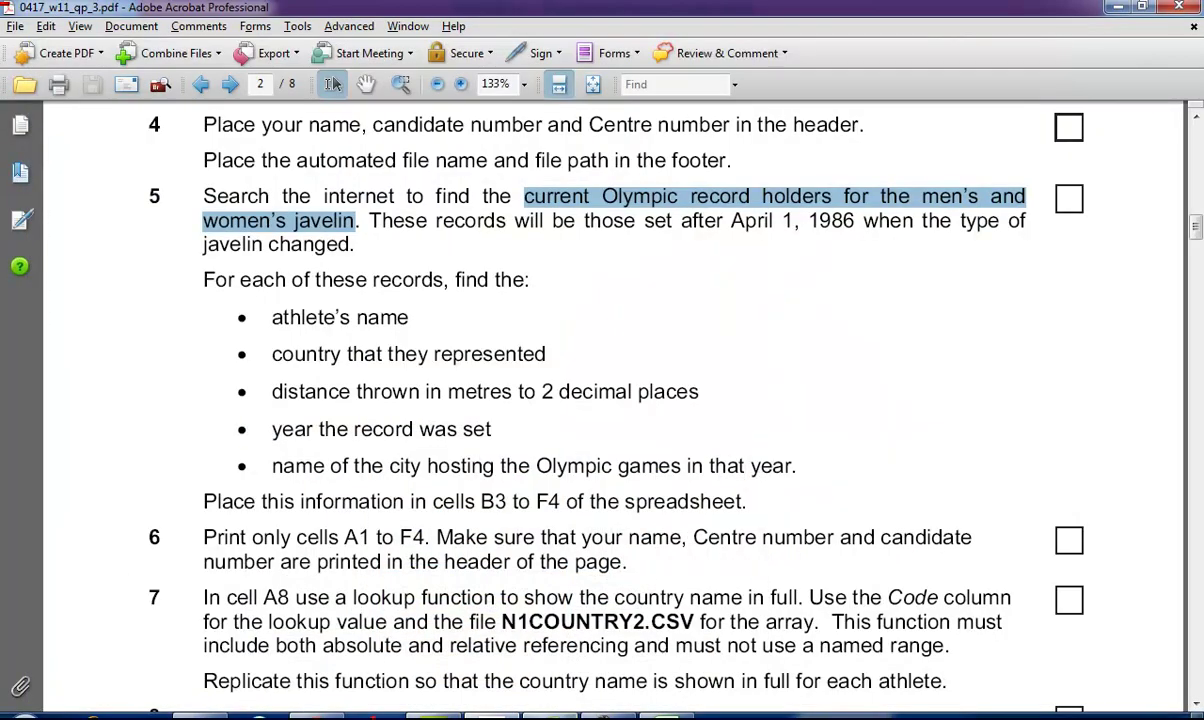
- Switch to the Wikipedia list of Olympic records in the browser and find the javelin throw row in the men's records table
click(322, 717)
scroll(398, 457, down, 8)
scroll(388, 447, up, 2)
scroll(388, 447, up, 2)
scroll(375, 425, down, 1)
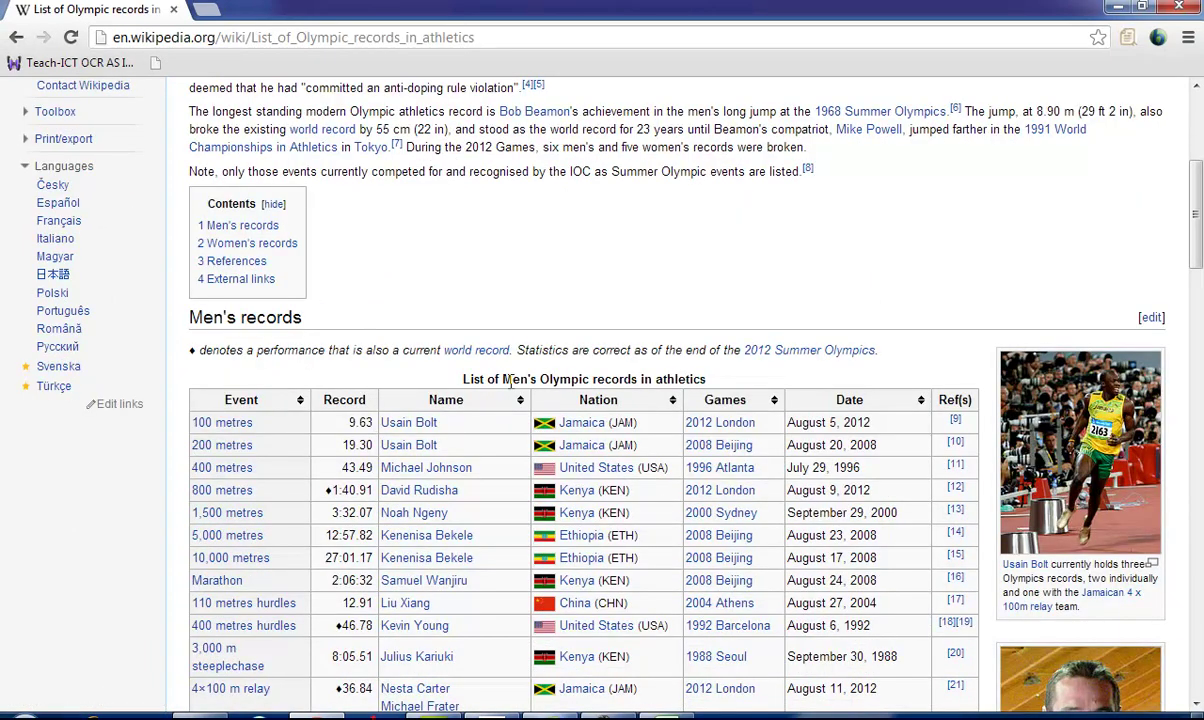
scroll(643, 418, down, 1)
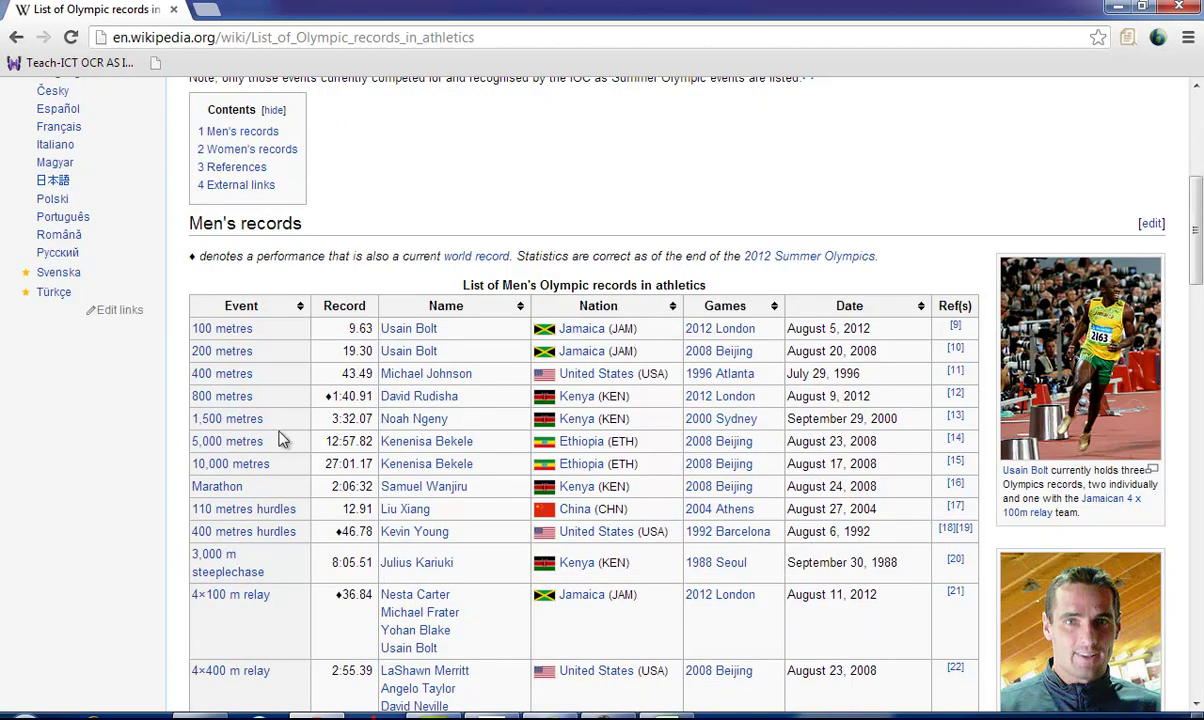
scroll(285, 435, down, 3)
scroll(280, 438, down, 1)
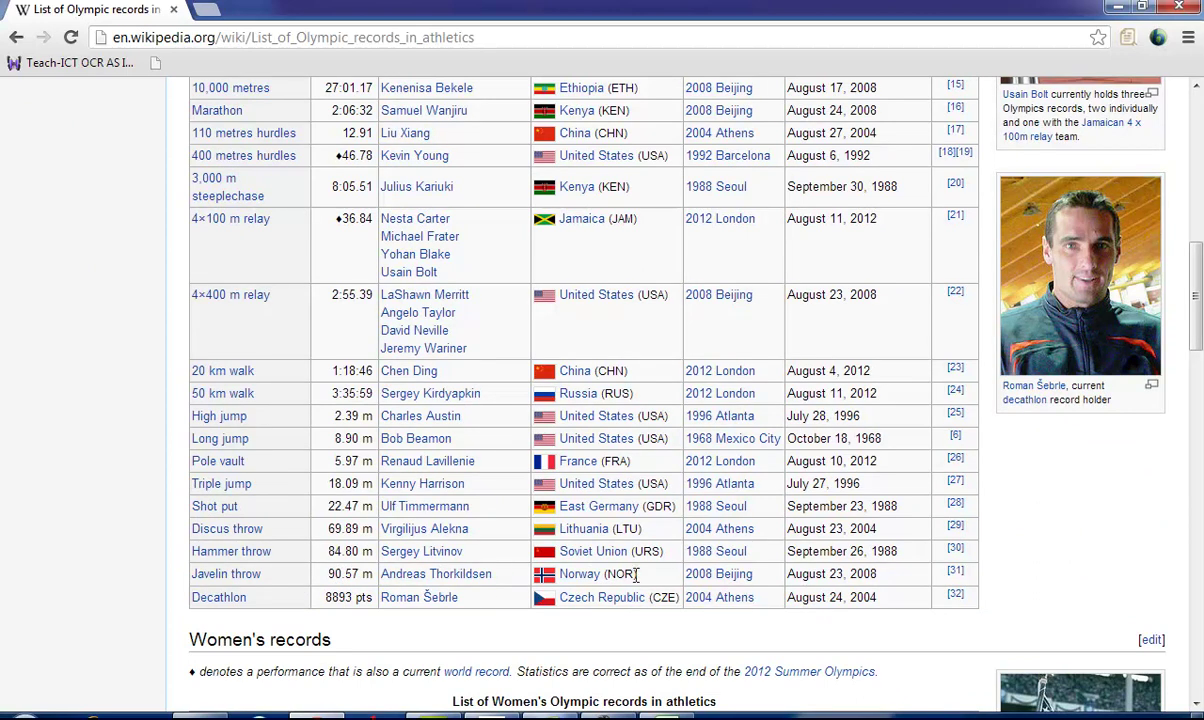
scroll(597, 437, up, 7)
scroll(597, 437, down, 2)
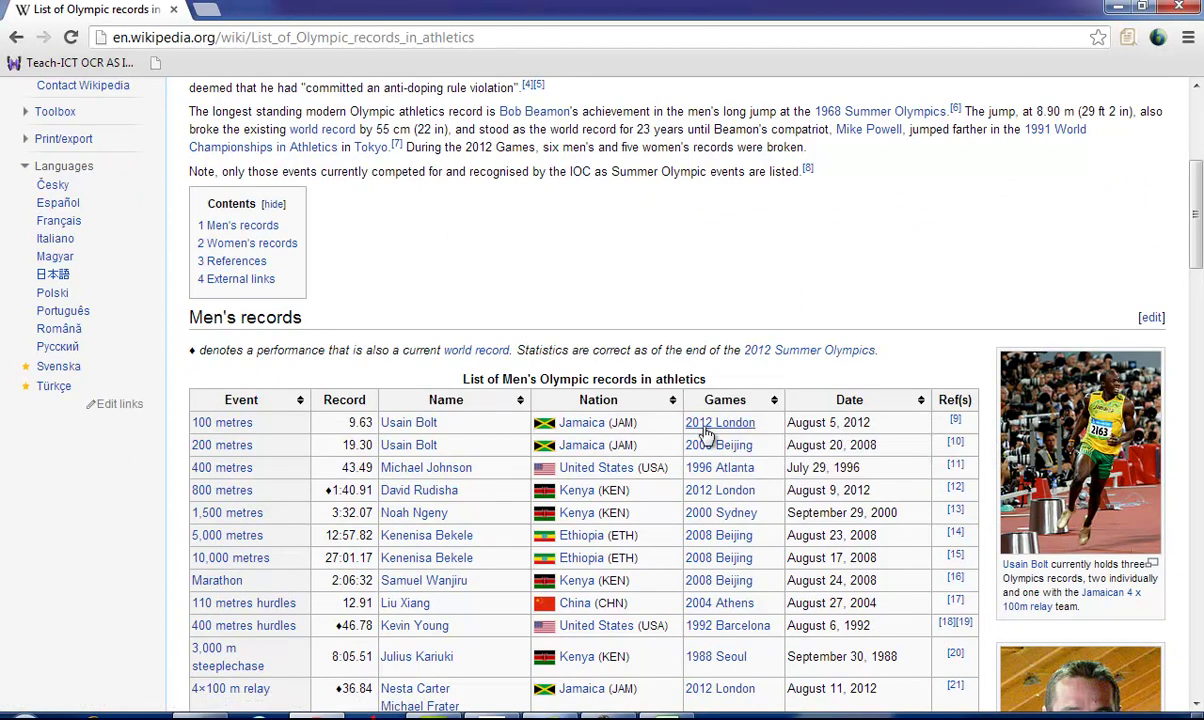
scroll(522, 528, down, 3)
scroll(522, 528, down, 2)
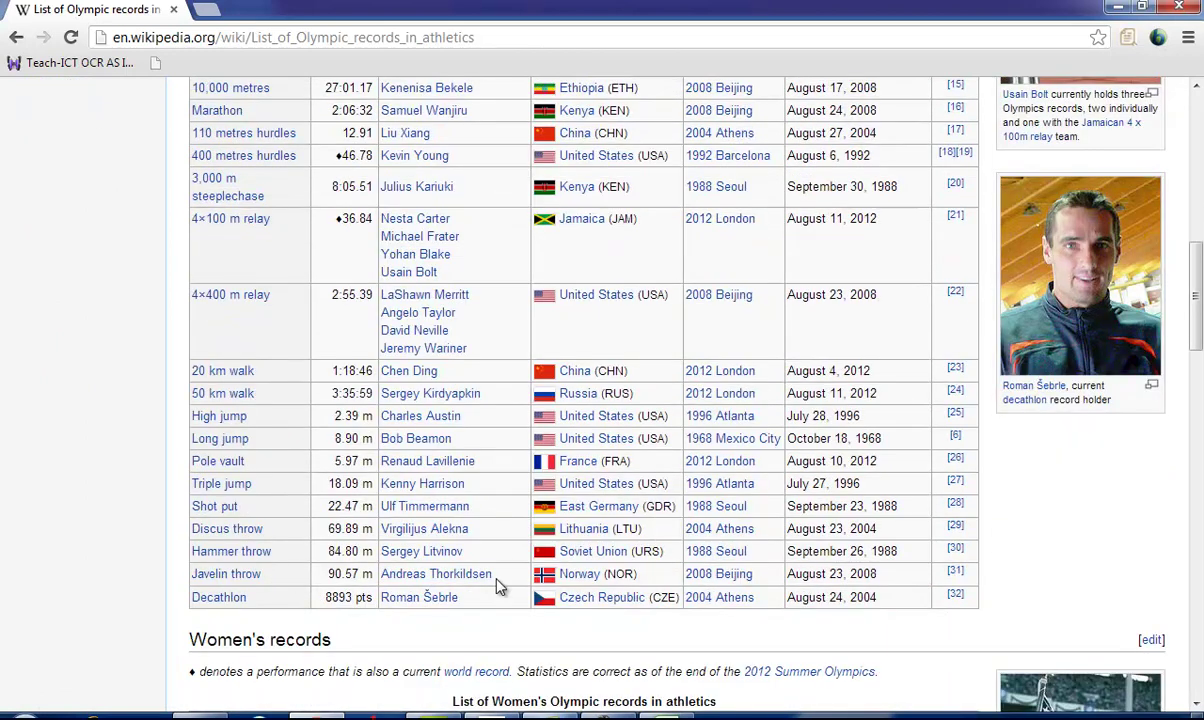
- Copy the men's javelin distance from Wikipedia into cell D3 of the Excel sheet, keeping only 90.57 without the unit
drag(369, 571, 341, 574)
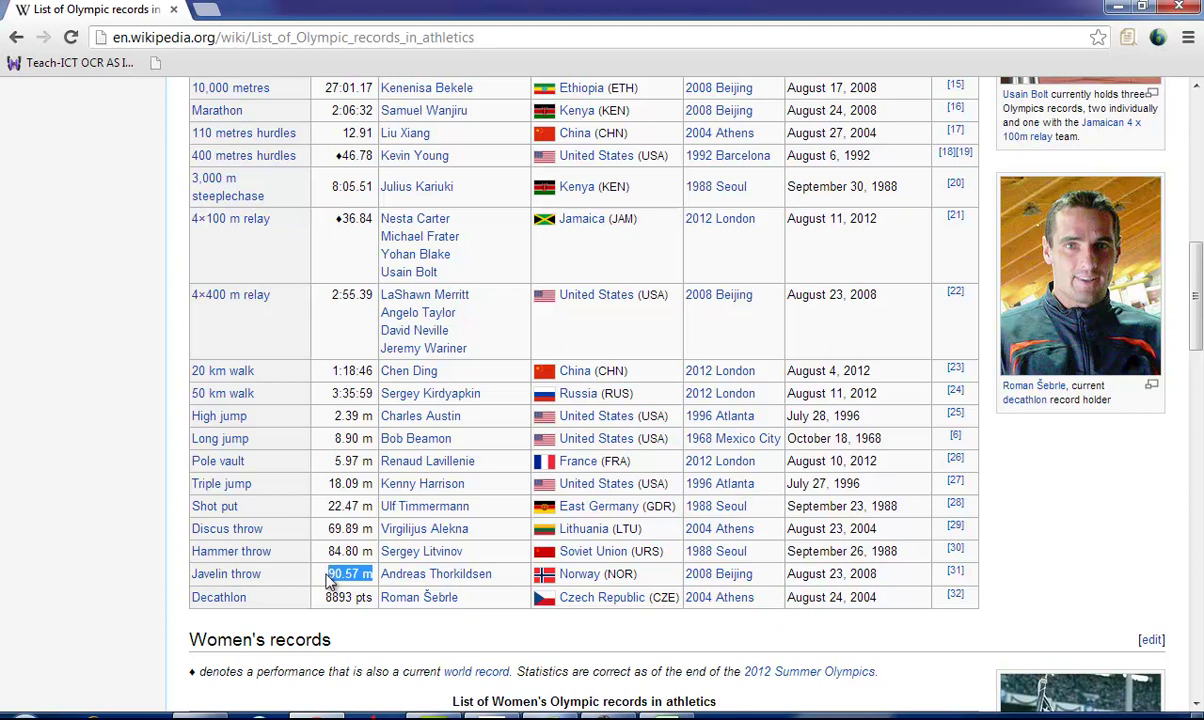
key(alt+Tab)
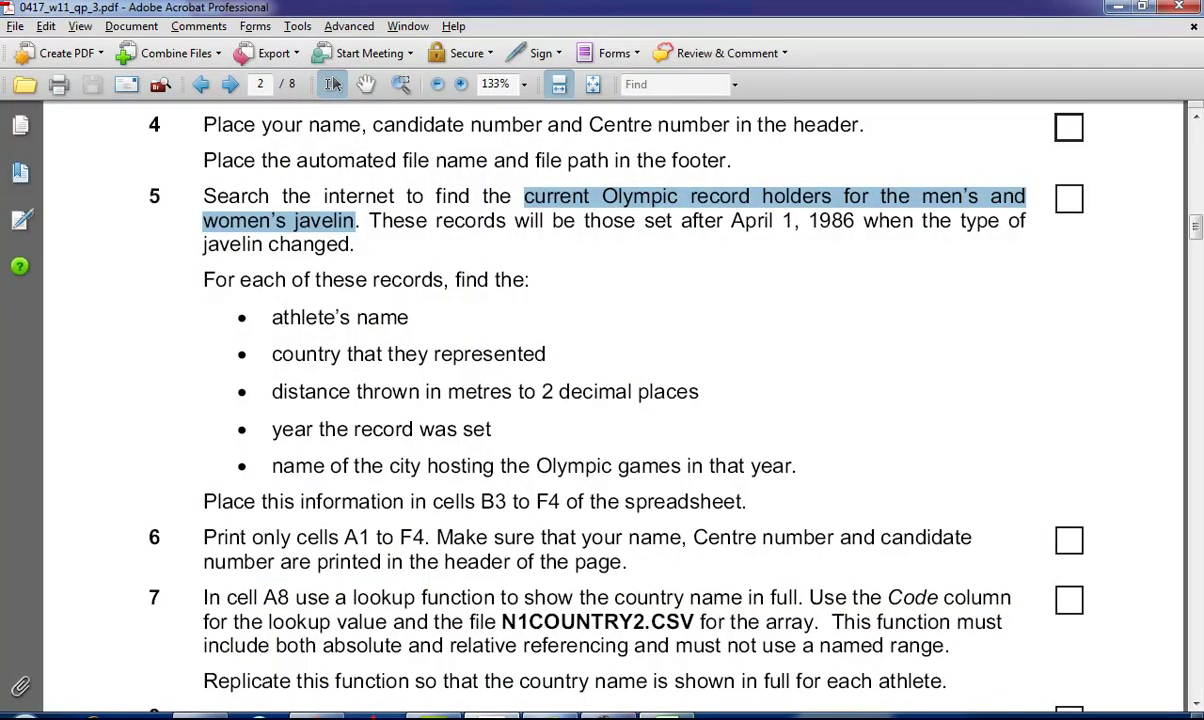
key(alt+Tab)
click(189, 213)
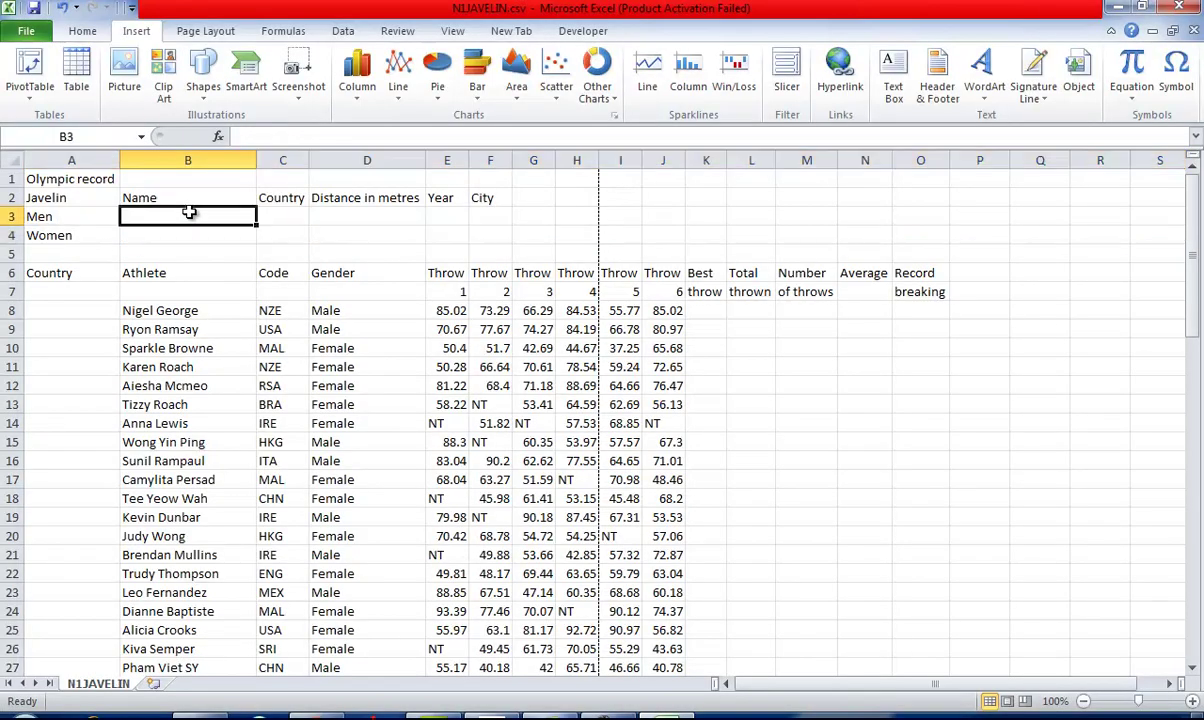
click(412, 216)
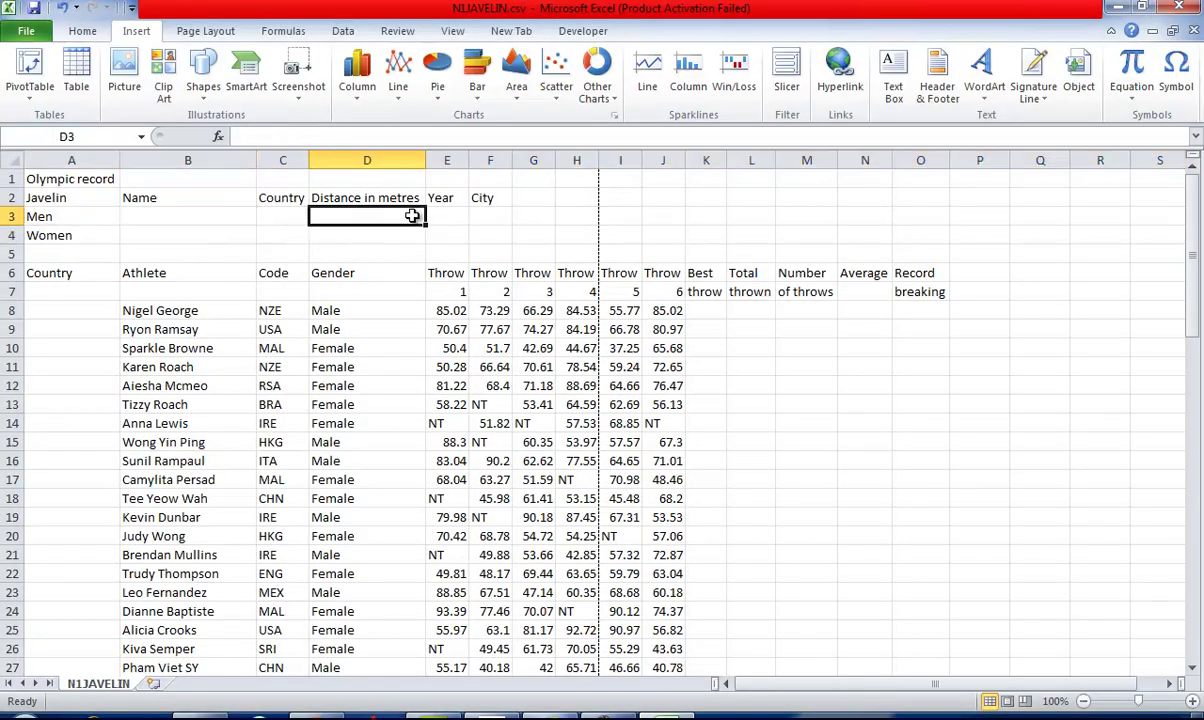
text(90.57 m)
click(301, 139)
click(301, 139)
key(BackSpace)
key(BackSpace)
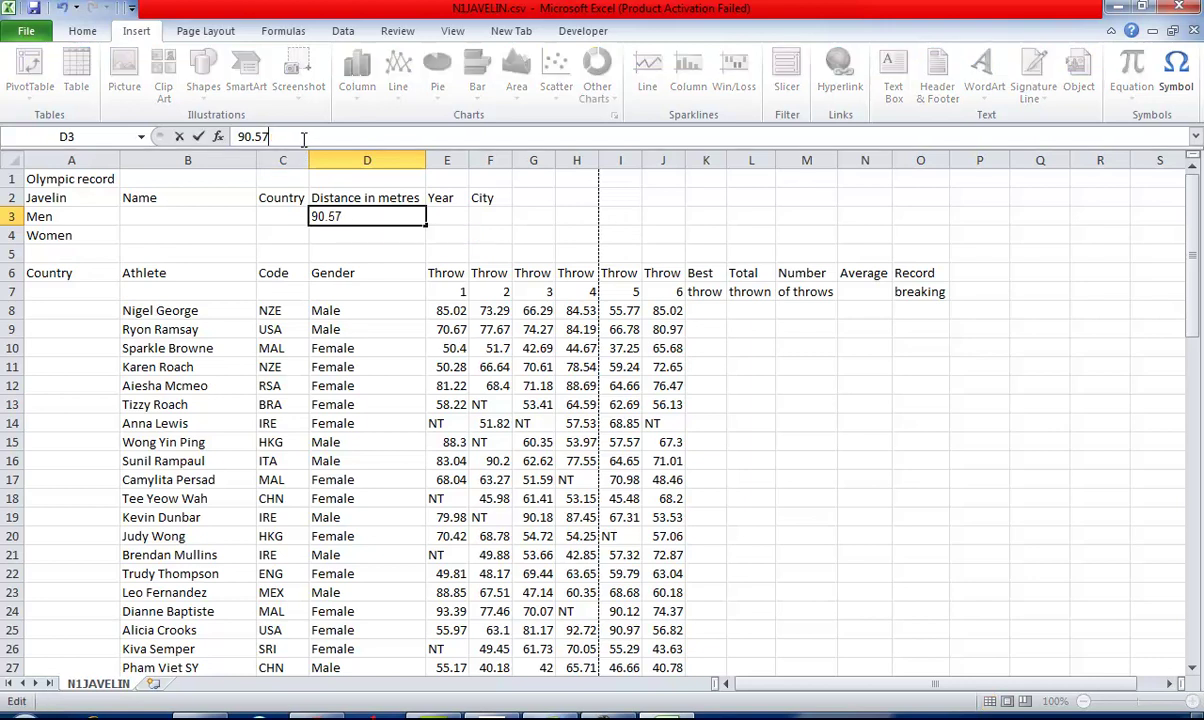
click(340, 236)
- Copy the men's javelin record holder's name from the Wikipedia table into cell B3 of the Excel sheet
key(alt+Tab)
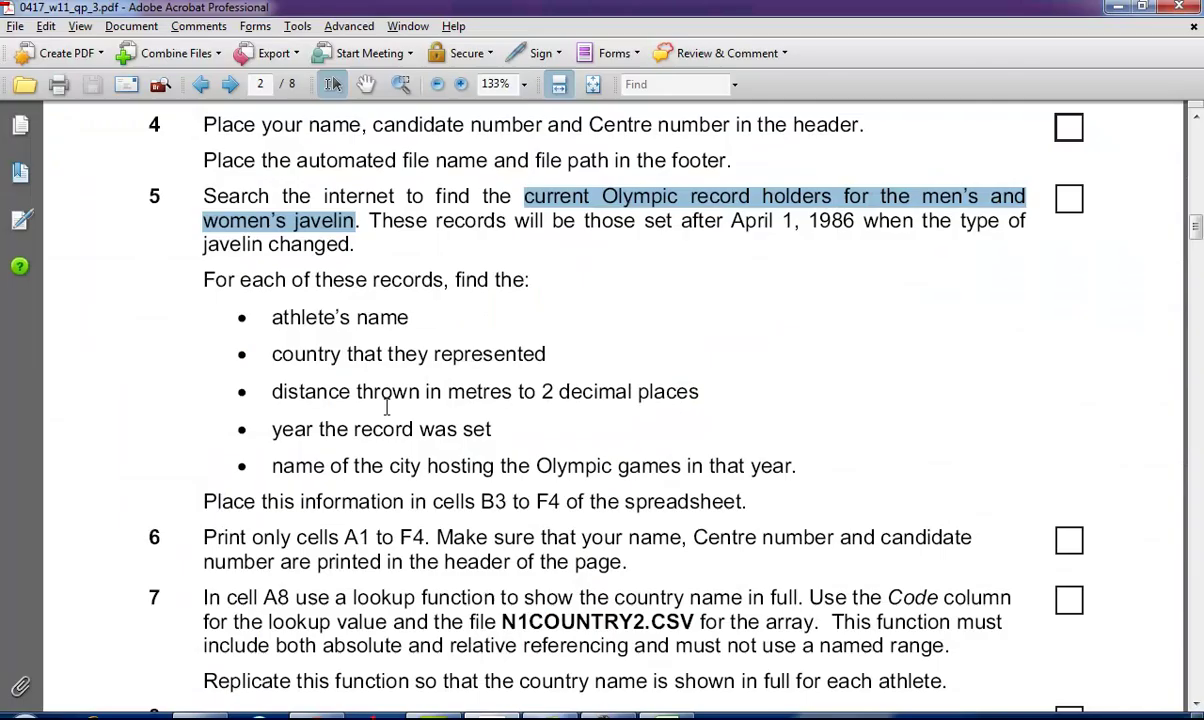
key(alt+Tab)
key(alt+Tab)
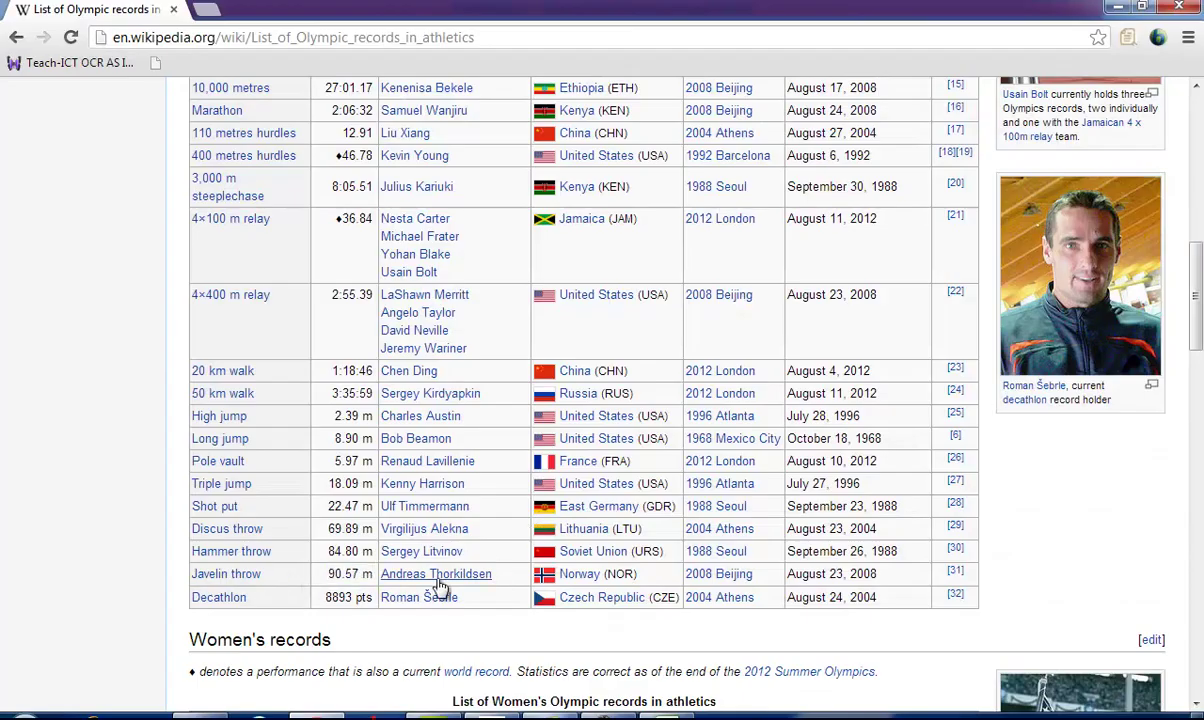
drag(490, 578, 390, 588)
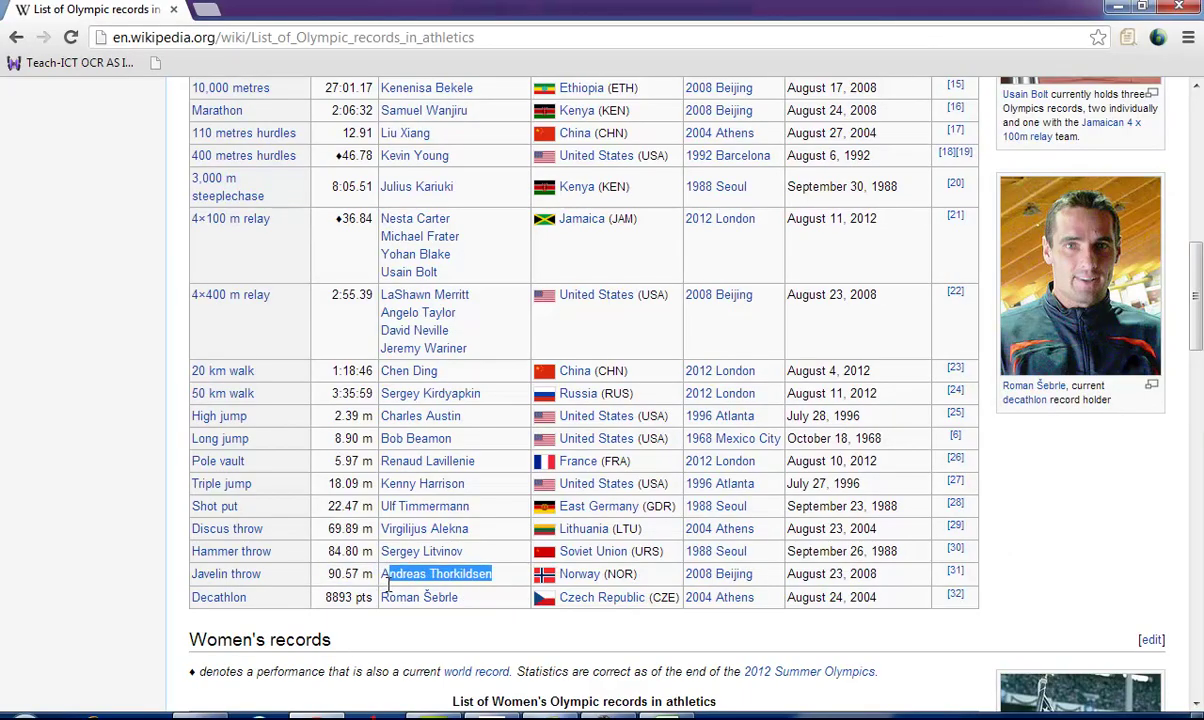
key(alt+Tab)
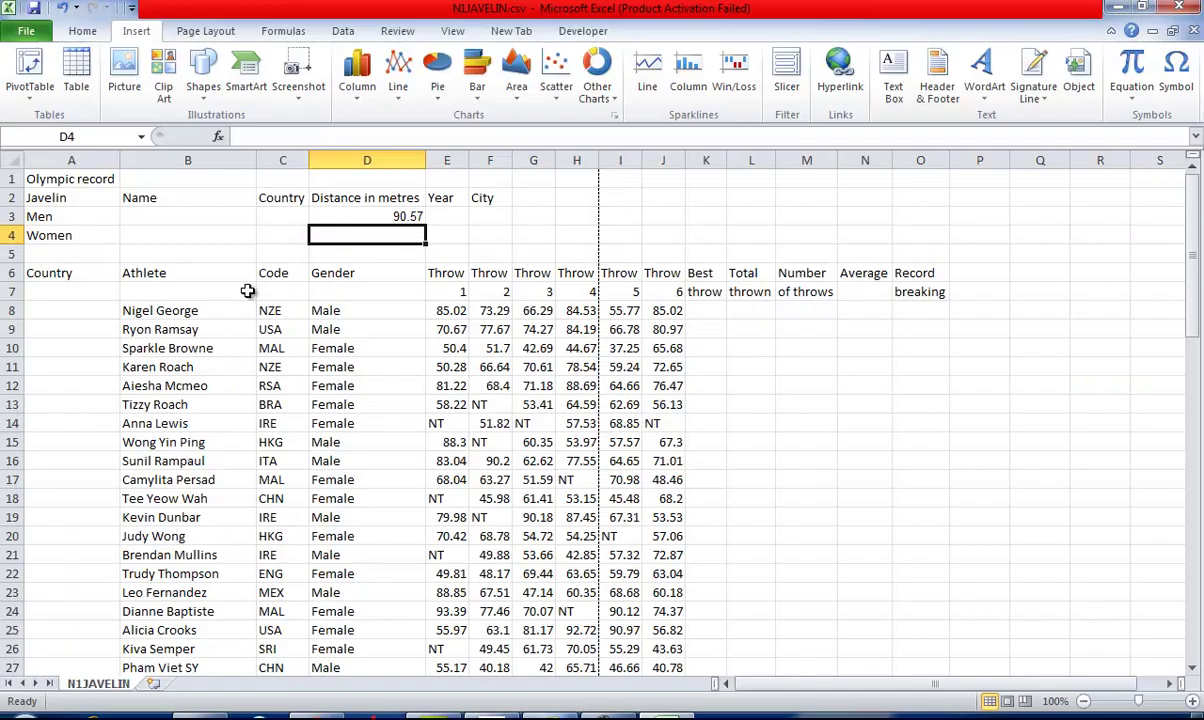
click(166, 221)
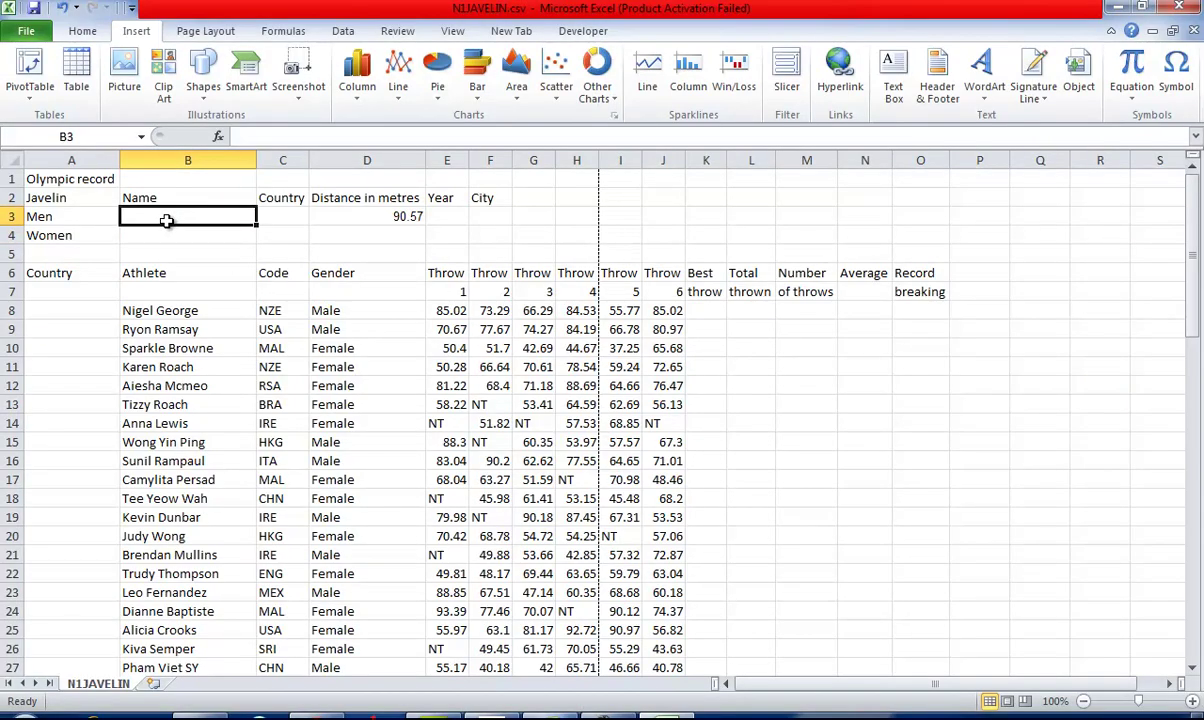
text(Andreas Thorkildsen)
- Copy the men's javelin record holder's country, Norway, from Wikipedia into cell C3 of the Excel sheet
key(alt+Tab)
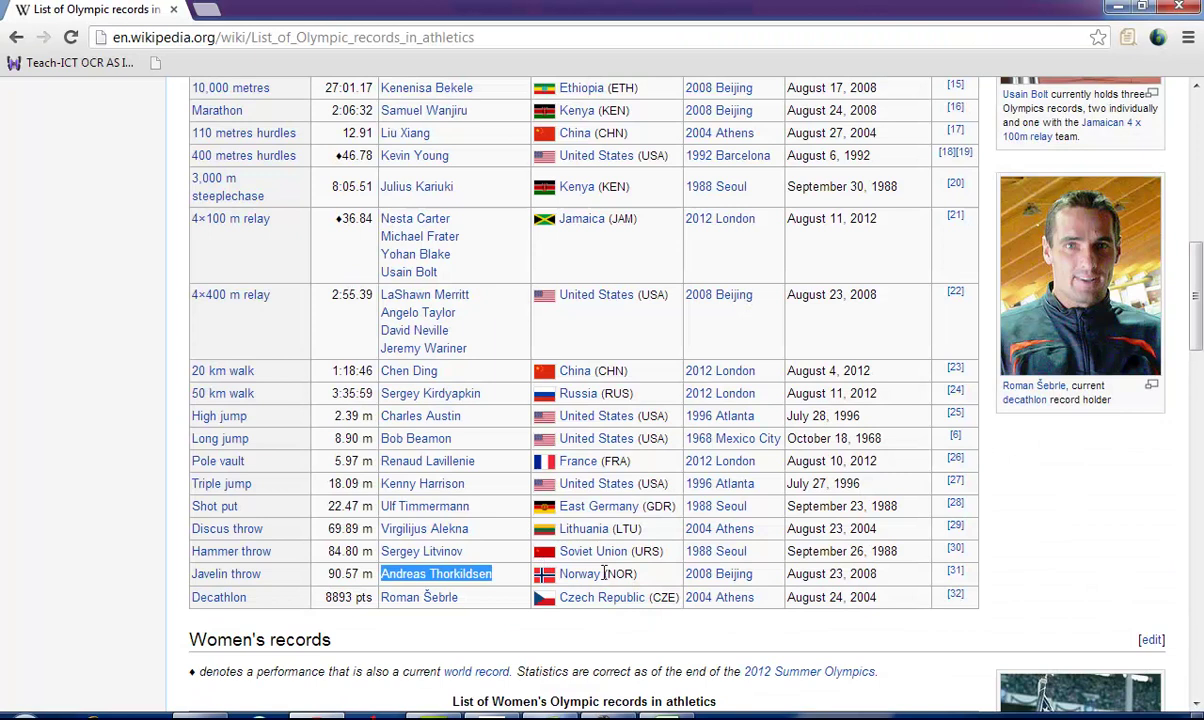
drag(604, 573, 561, 576)
key(ctrl+c)
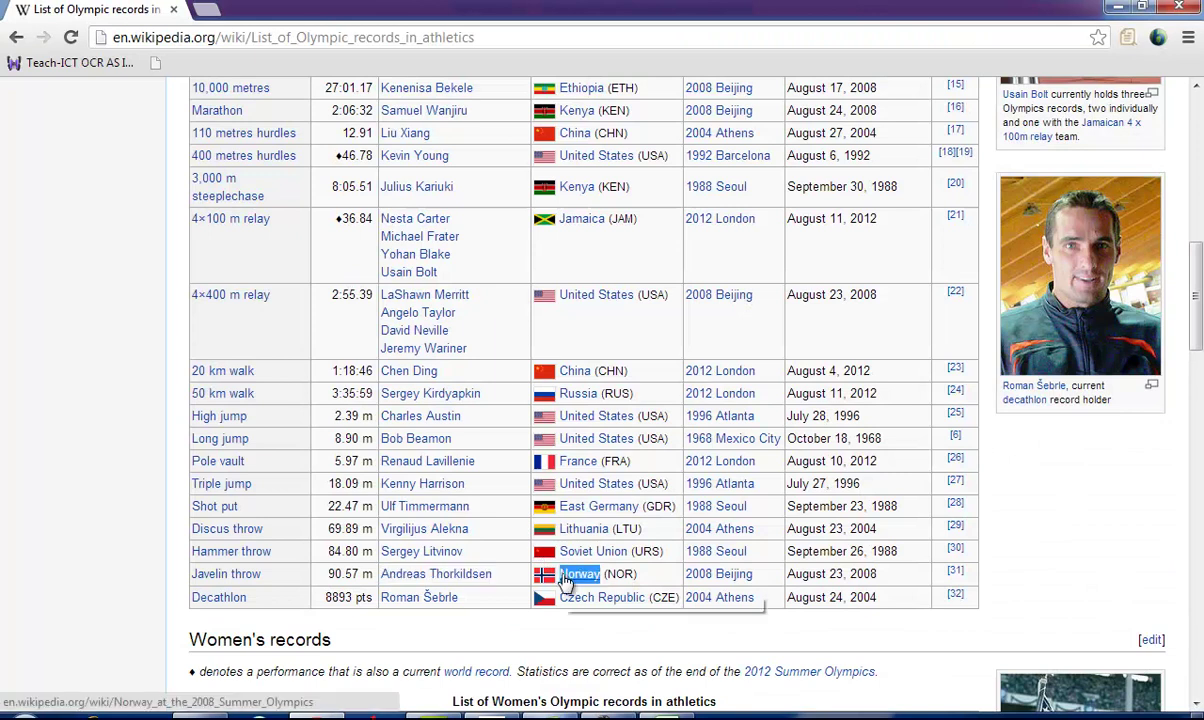
key(alt+Tab)
click(289, 213)
key(ctrl+v)
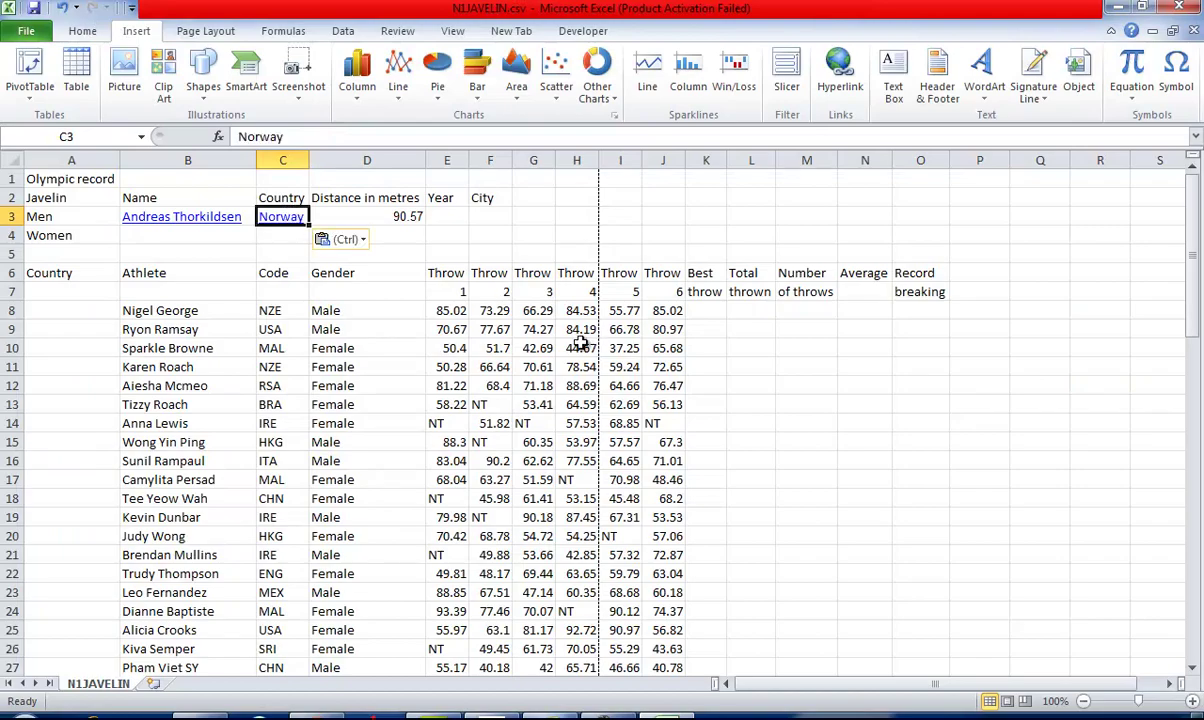
- Look up the year of the men's javelin record on Wikipedia and enter 2008 in cell E3 of the Excel sheet
key(alt+Tab)
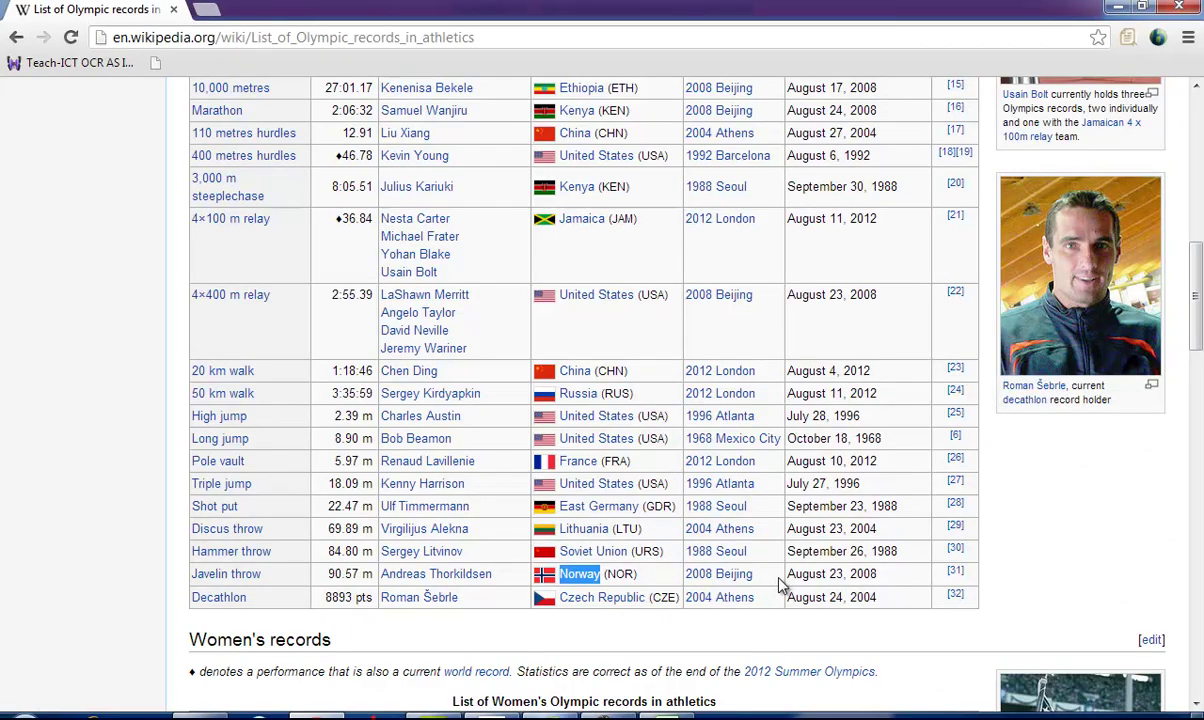
key(alt+Tab)
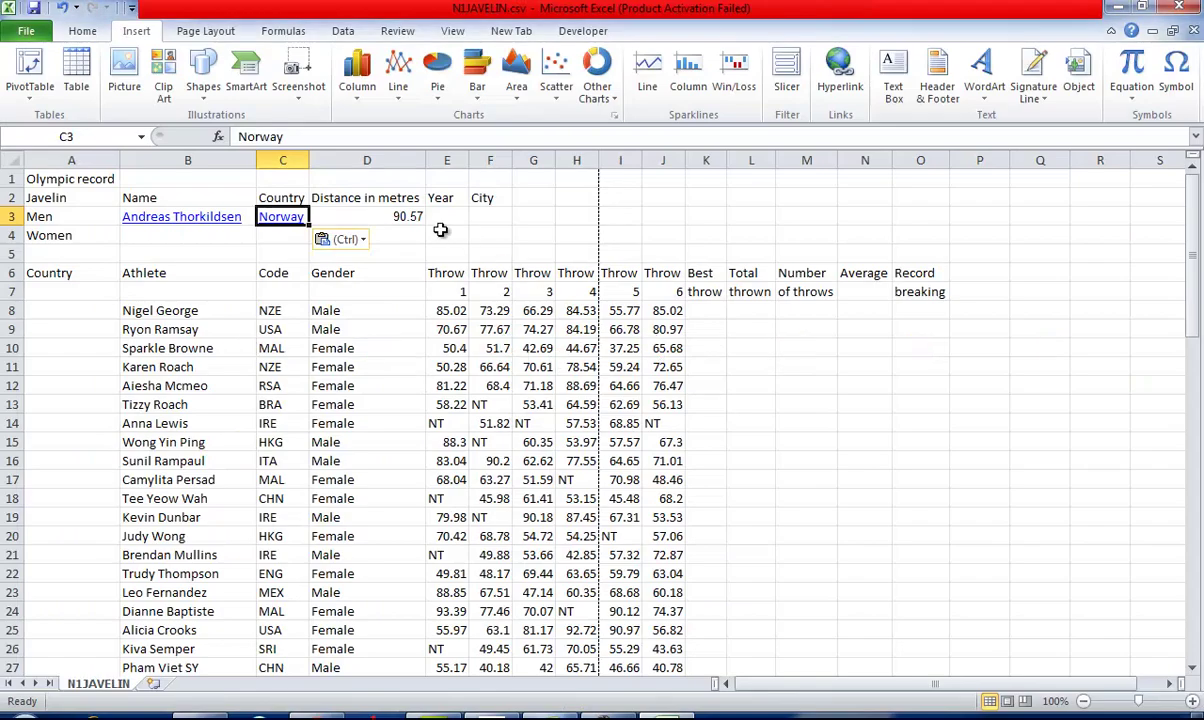
click(436, 217)
text(2008)
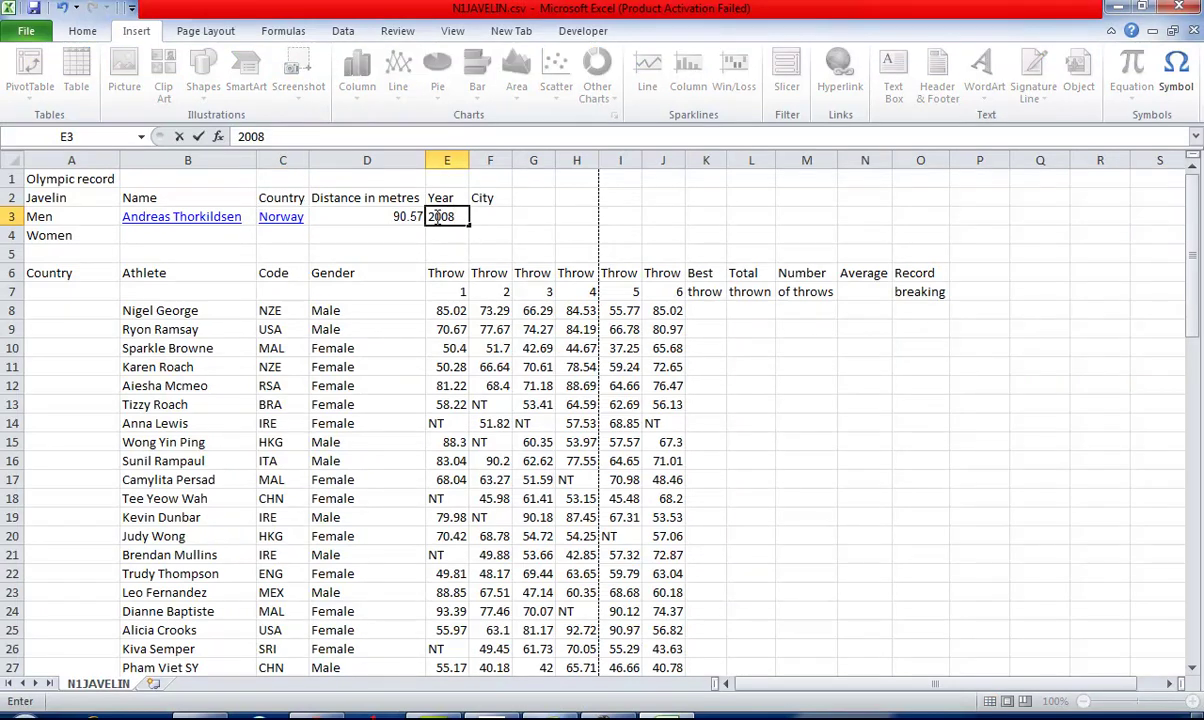
- Copy the host city Beijing from the men's javelin row on Wikipedia into cell F3 of the Excel sheet
key(alt+Tab)
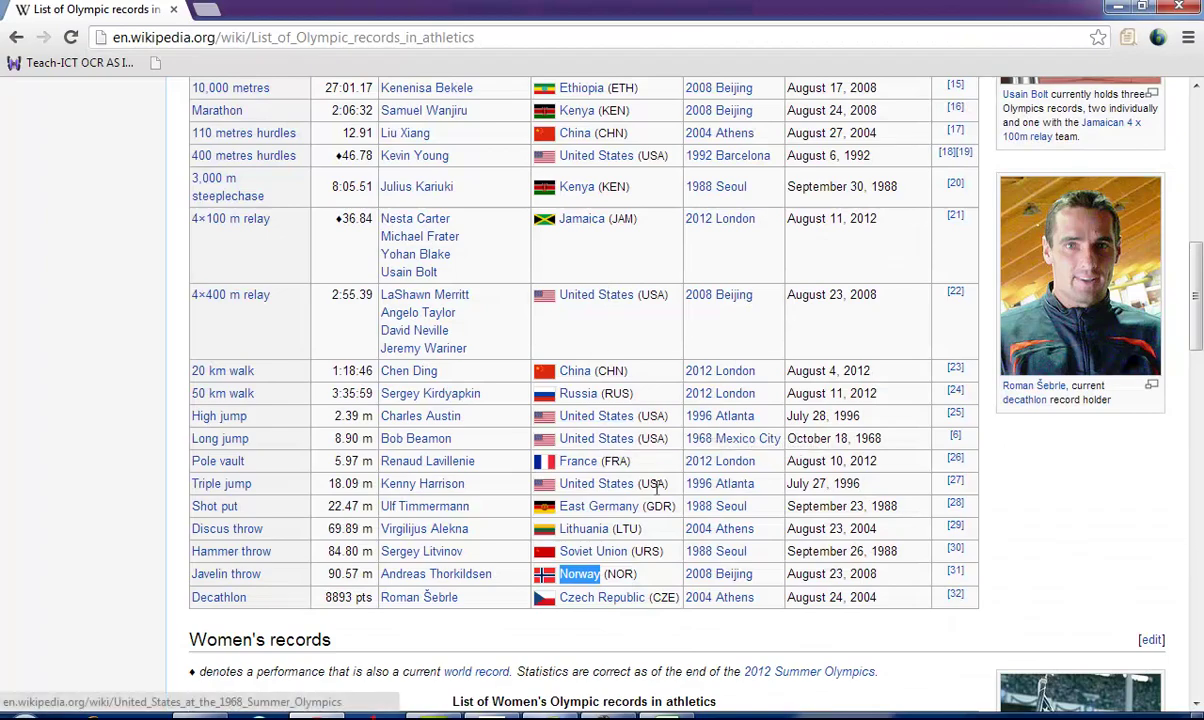
drag(760, 580, 715, 578)
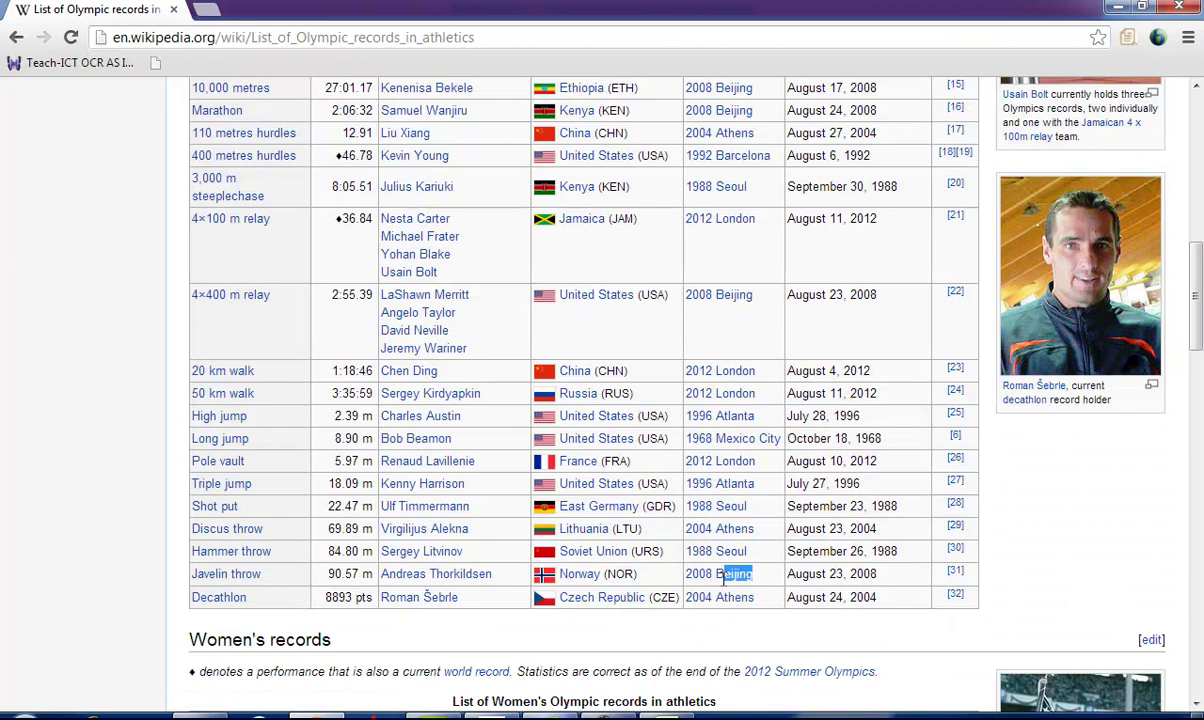
key(ctrl+c)
key(alt+Tab)
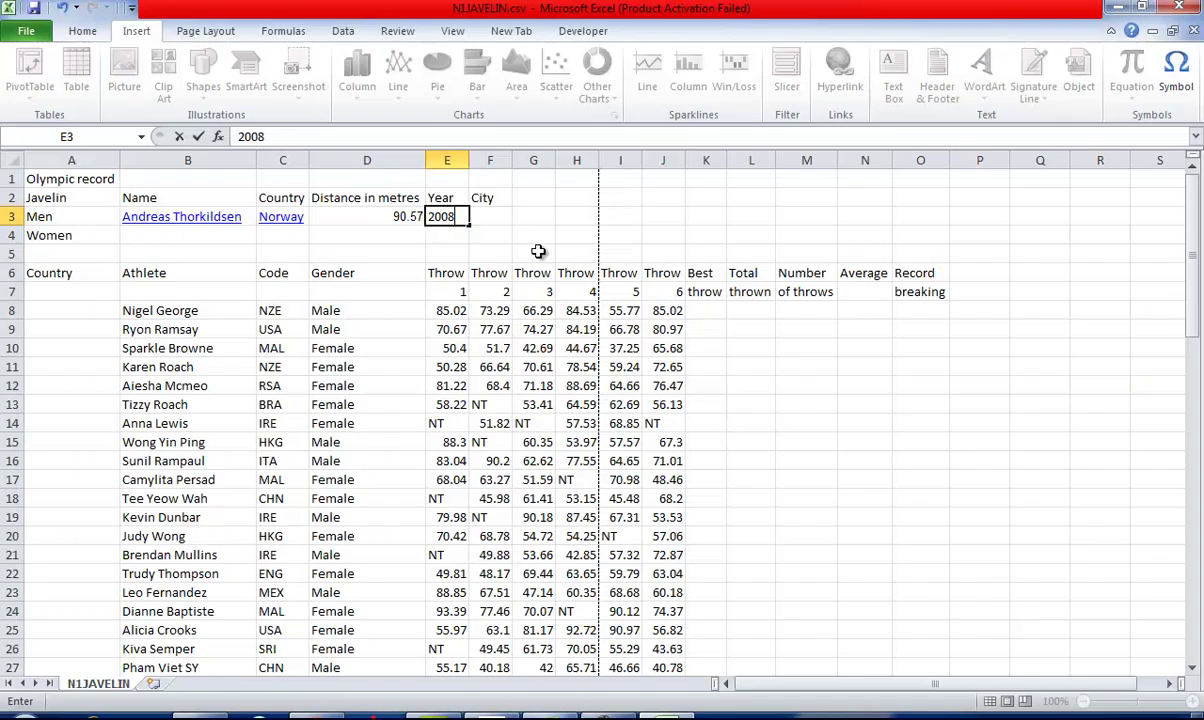
click(490, 216)
key(ctrl+v)
- Find the women's javelin throw record on Wikipedia and copy its distance, 71.53, into cell D4 of the Excel sheet
key(alt+Tab)
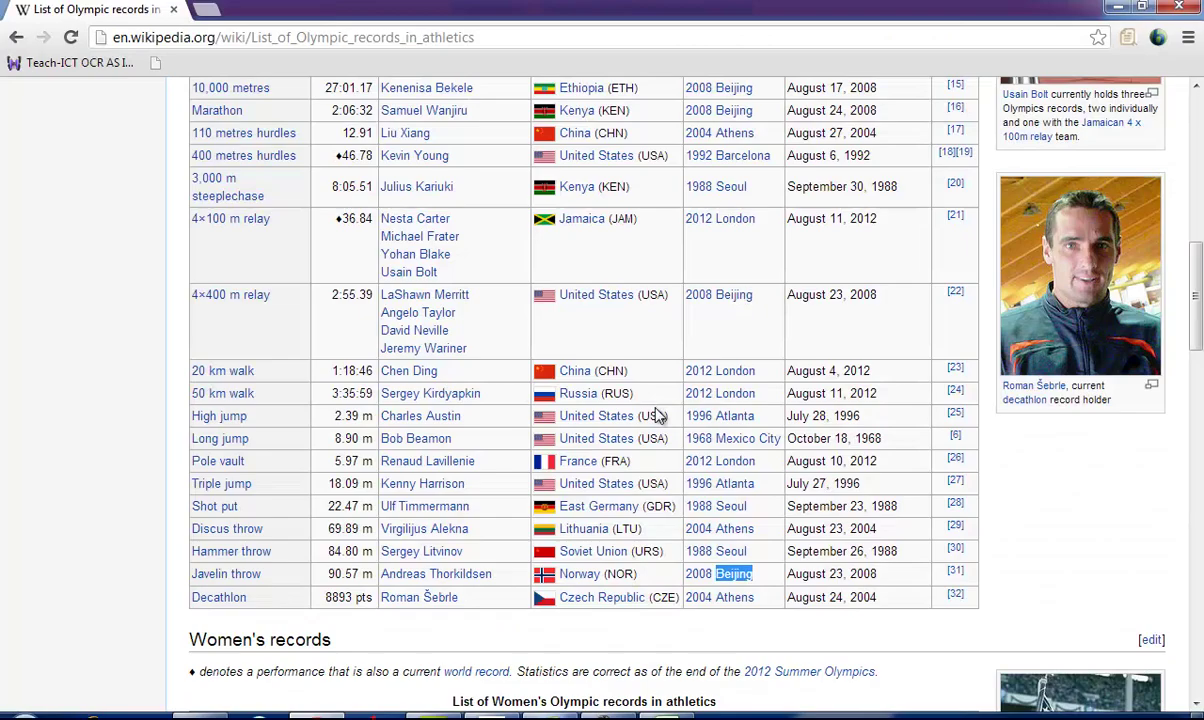
scroll(658, 420, down, 5)
scroll(480, 420, down, 3)
scroll(455, 443, down, 1)
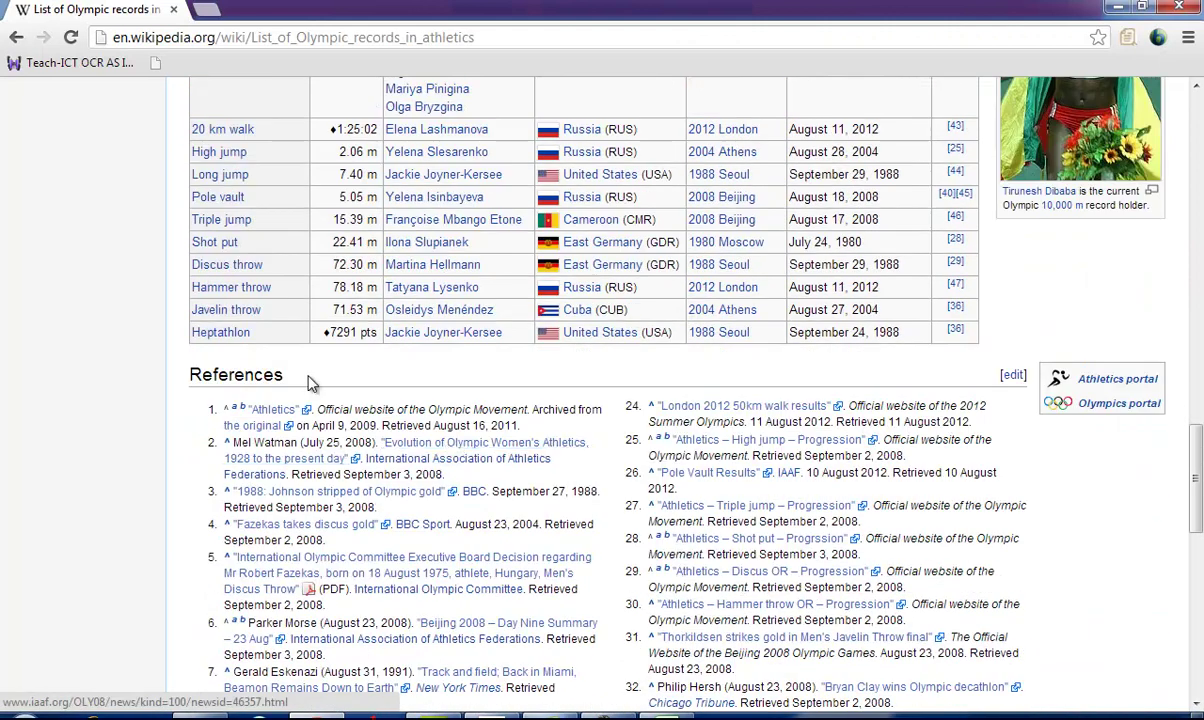
drag(334, 318, 347, 311)
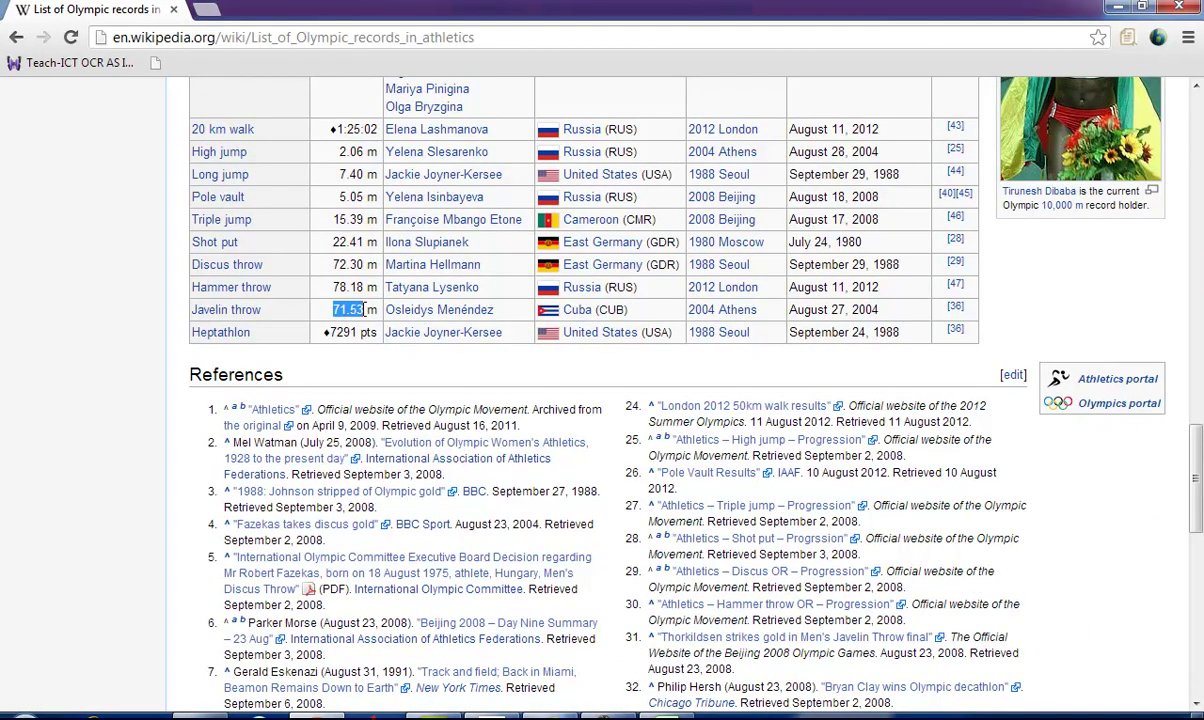
key(alt+Tab)
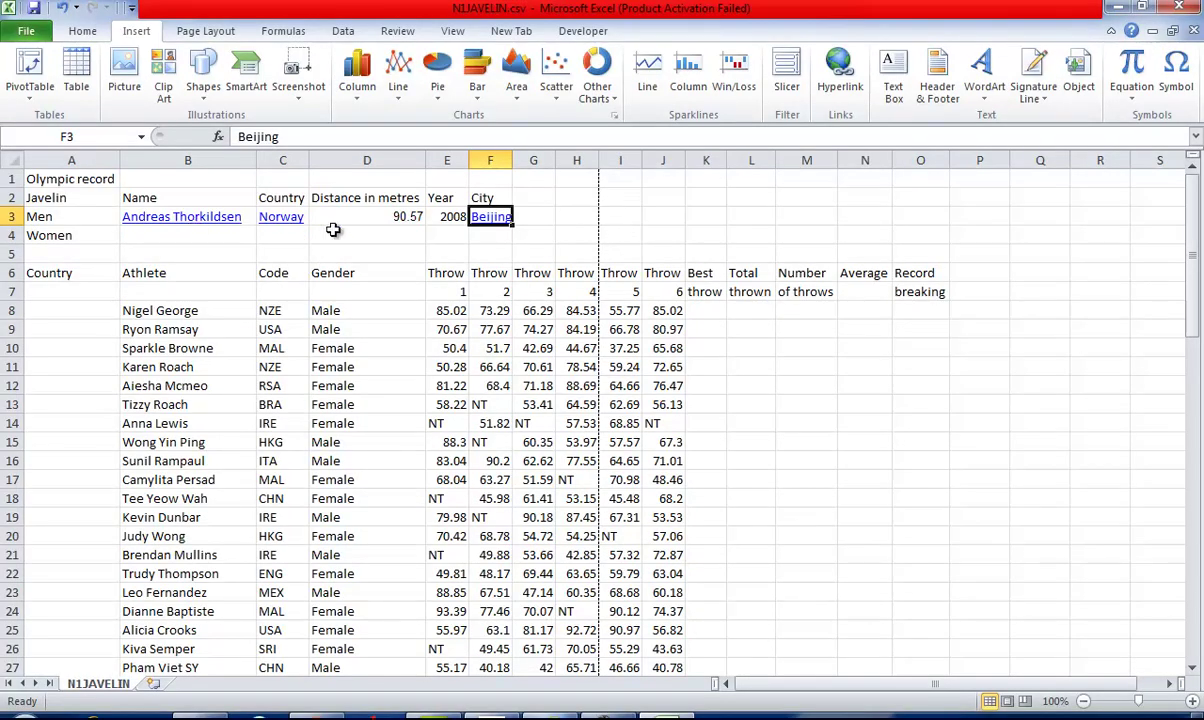
click(353, 230)
key(ctrl+v)
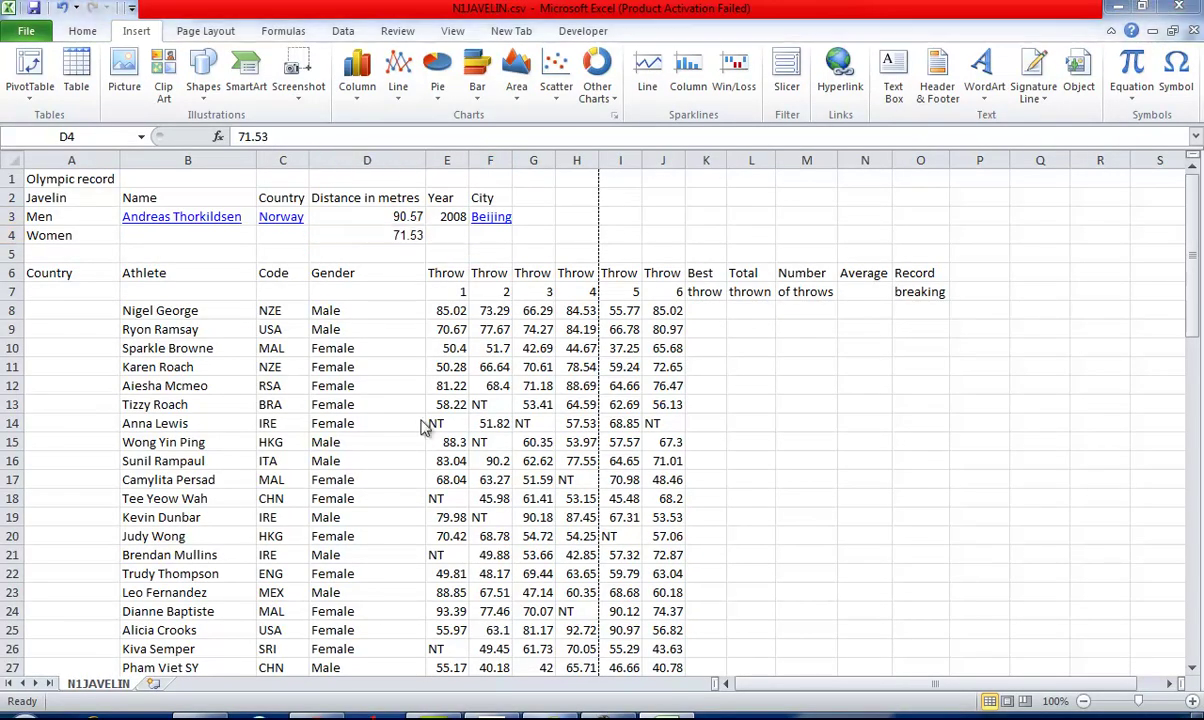
- Copy the women's javelin record holder's name from Wikipedia into cell B4 of the Excel sheet
key(alt+Tab)
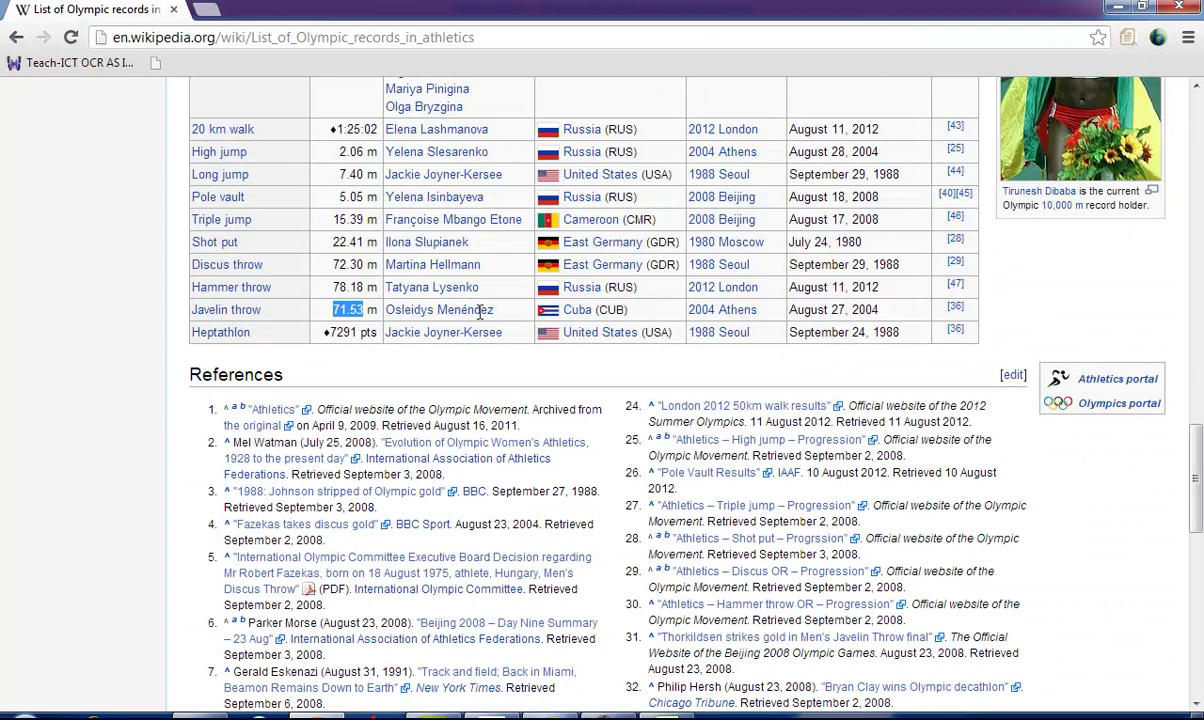
drag(496, 310, 388, 312)
key(ctrl+c)
key(alt+Tab)
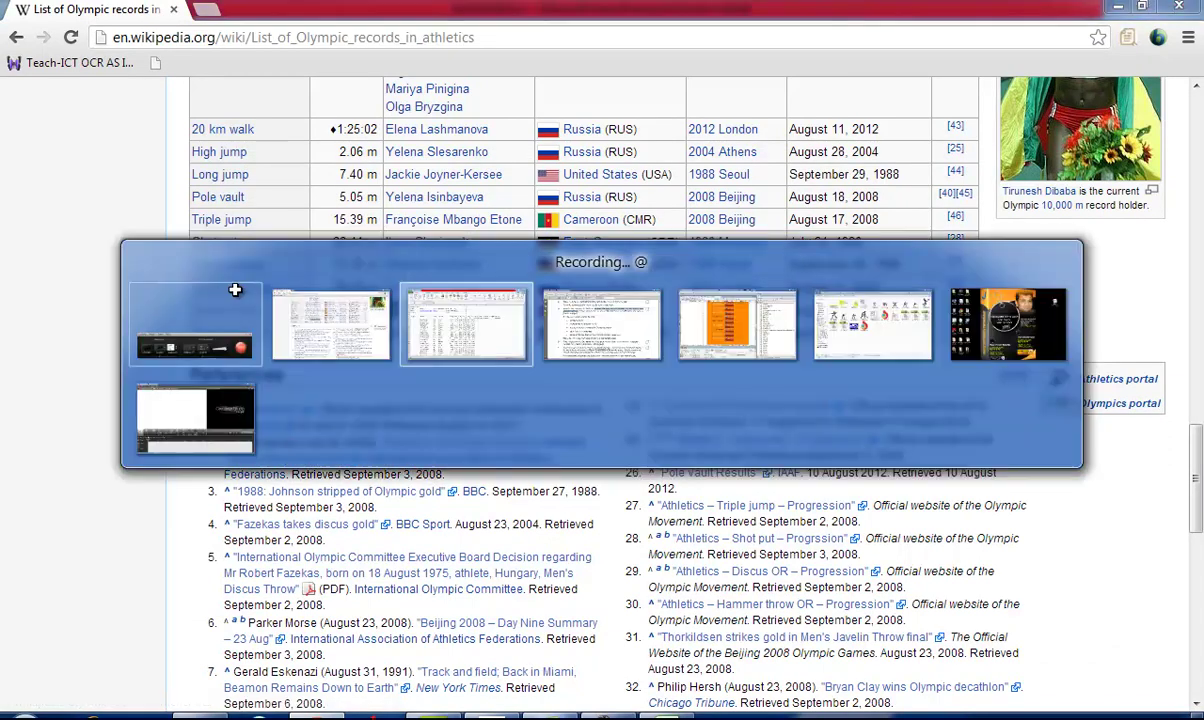
click(218, 236)
key(ctrl+v)
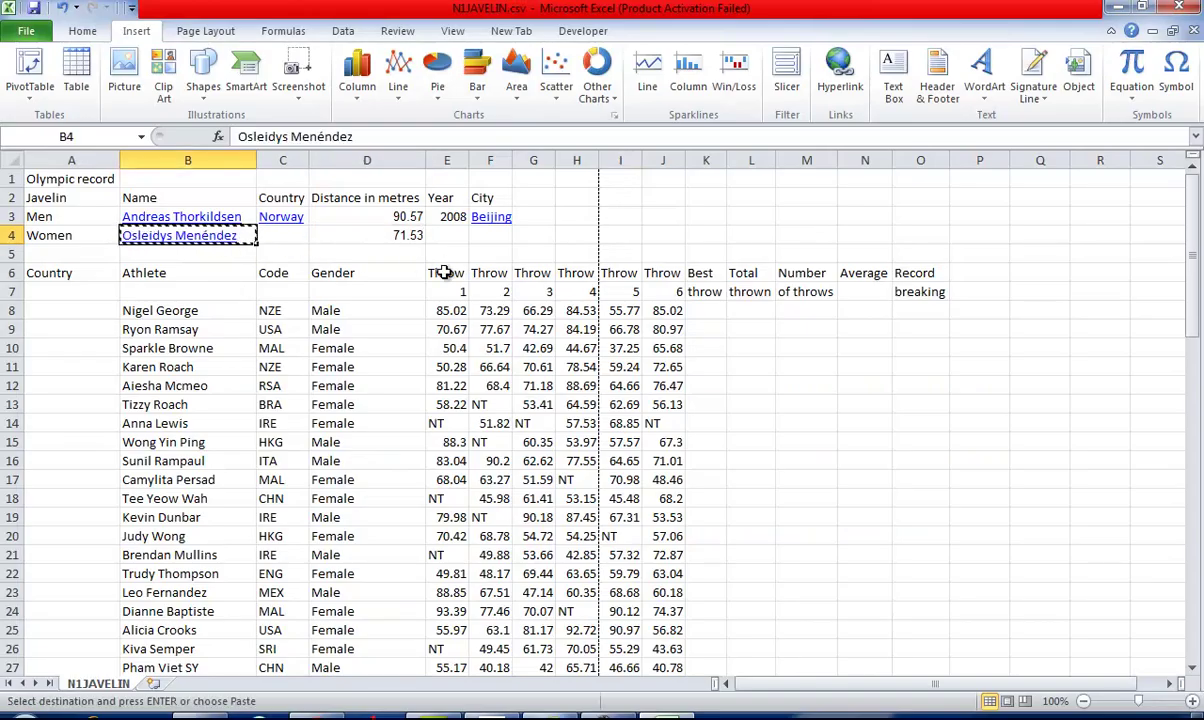
- Look up the year of the women's javelin record on Wikipedia and enter 2004 in cell E4 of the Excel sheet
key(alt+Tab)
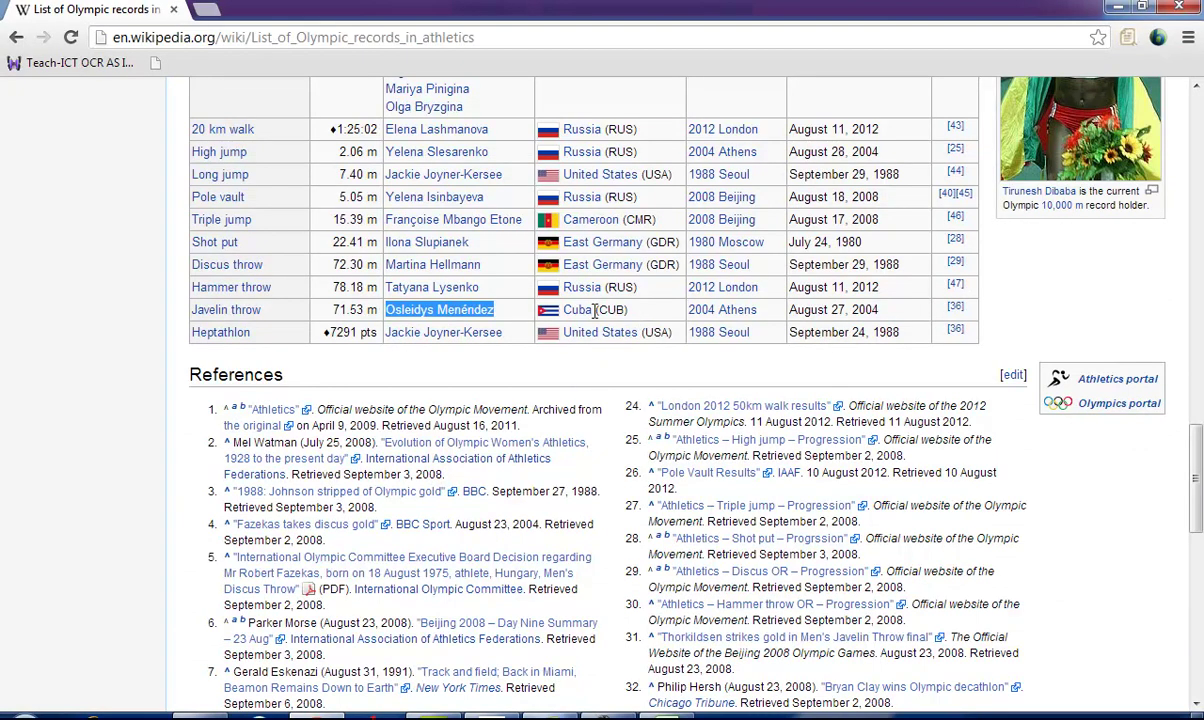
key(alt+Tab)
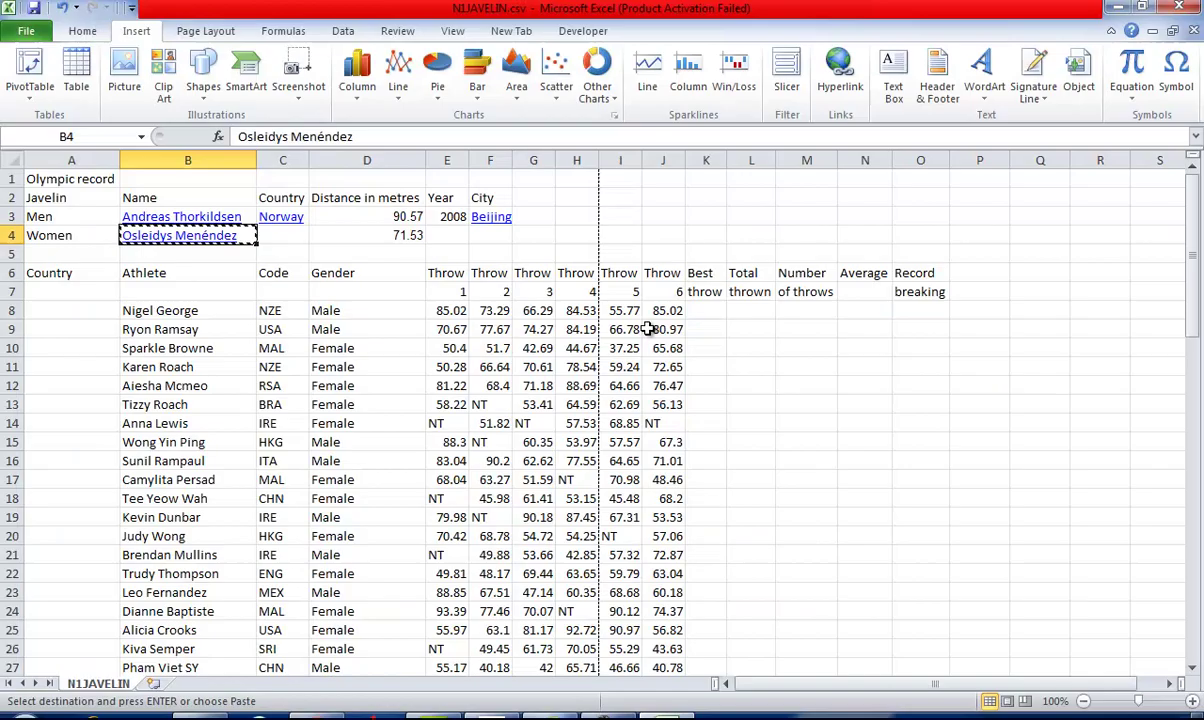
click(449, 235)
text(2004)
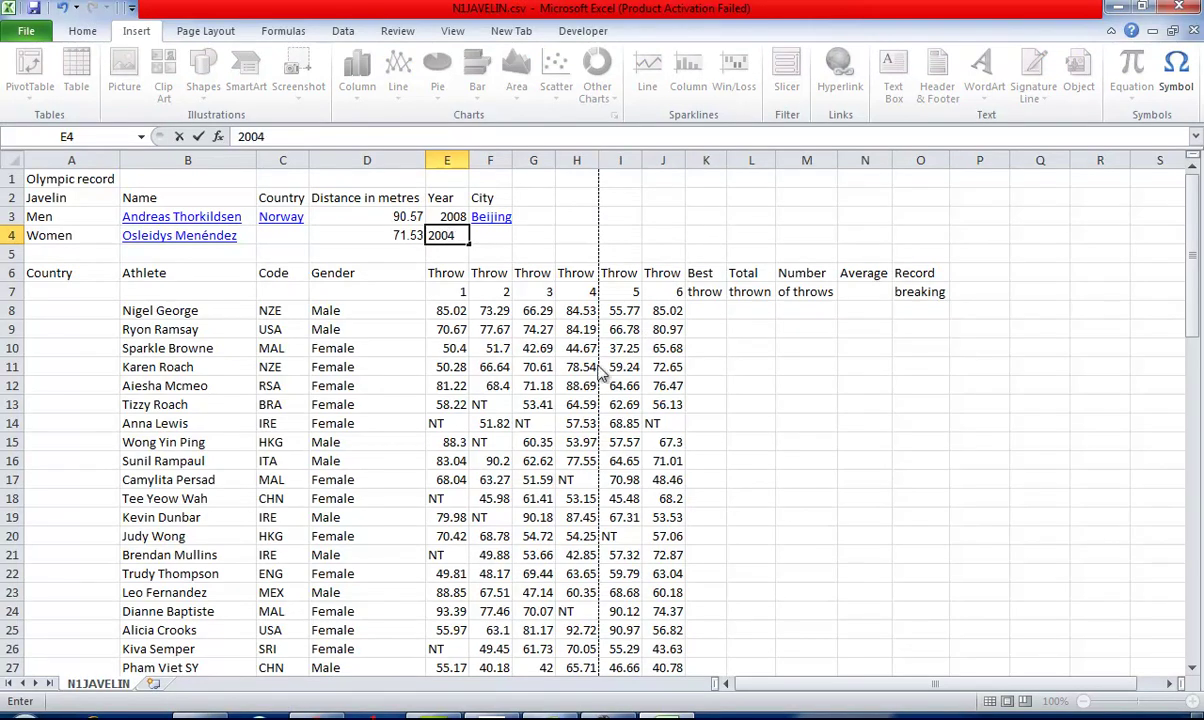
- Copy the host city Athens from the women's javelin row on Wikipedia into cell F4 of the Excel sheet, and close the browser
key(alt+Tab)
drag(768, 314, 726, 316)
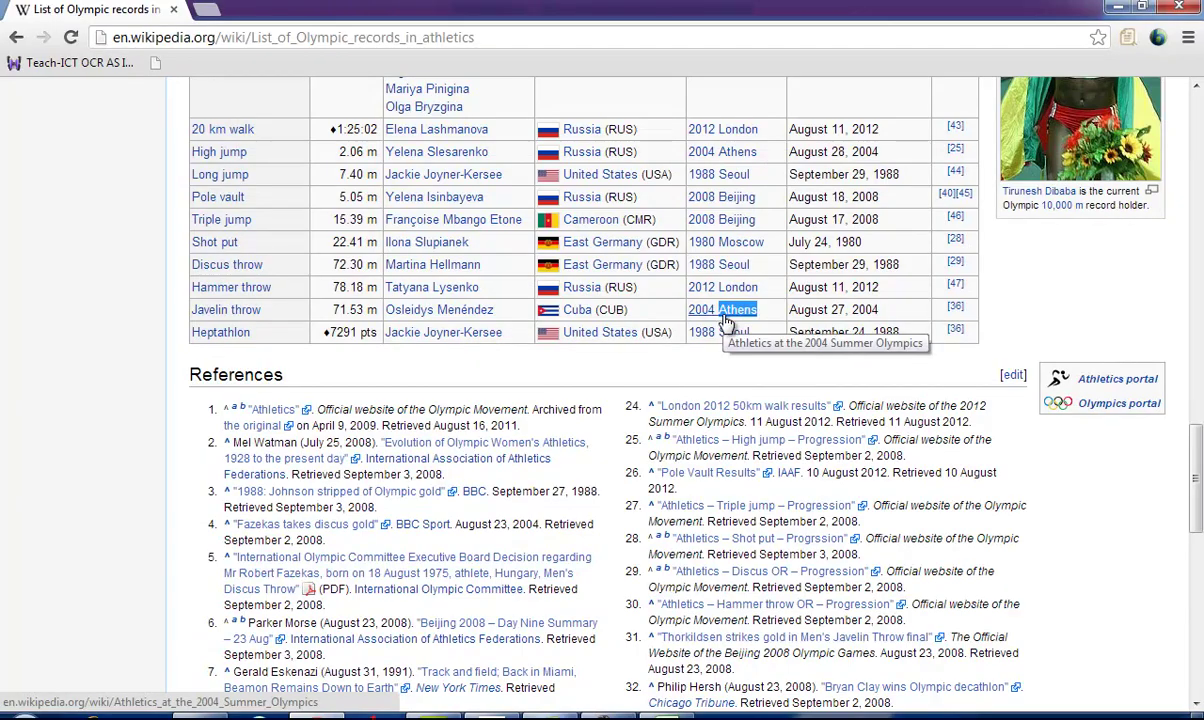
key(alt+Tab)
text(04)
click(500, 234)
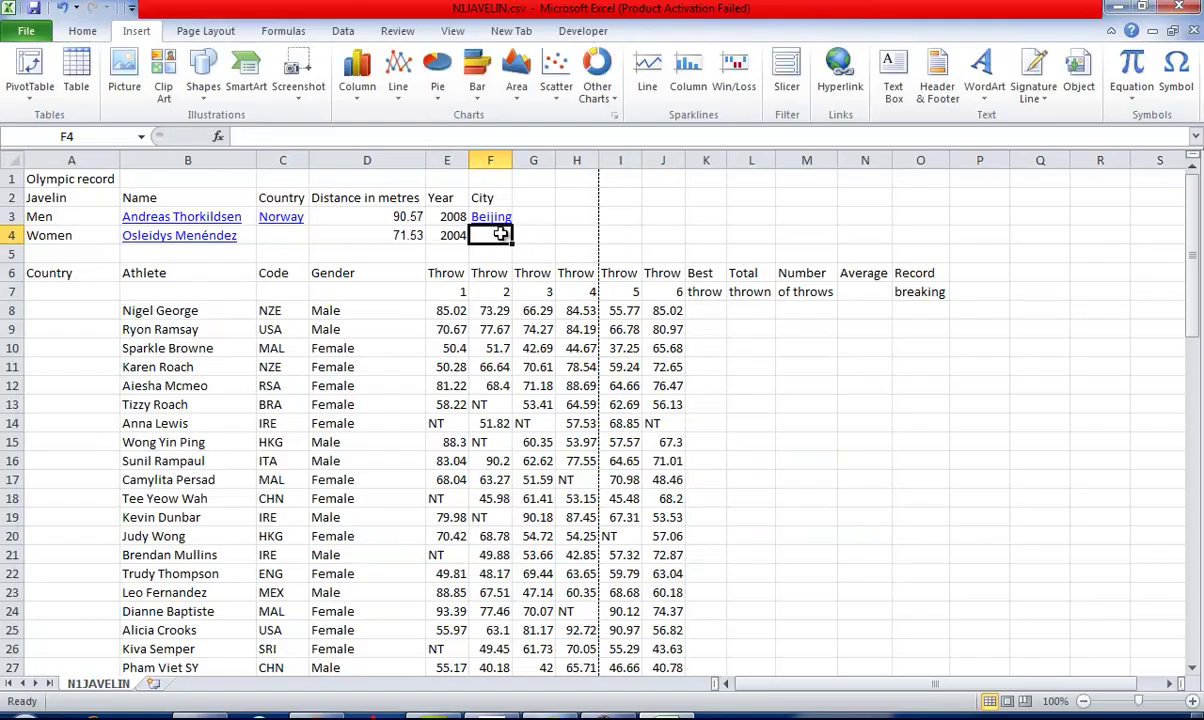
key(ctrl+v)
key(alt+Tab)
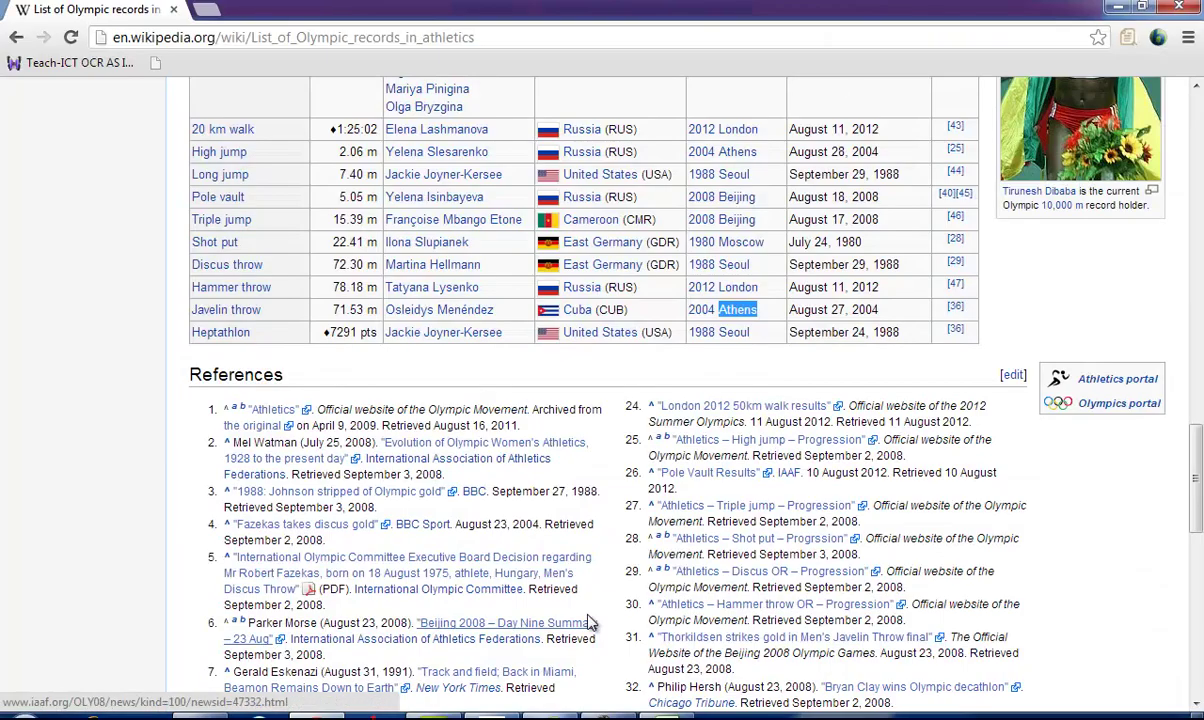
click(1184, 5)
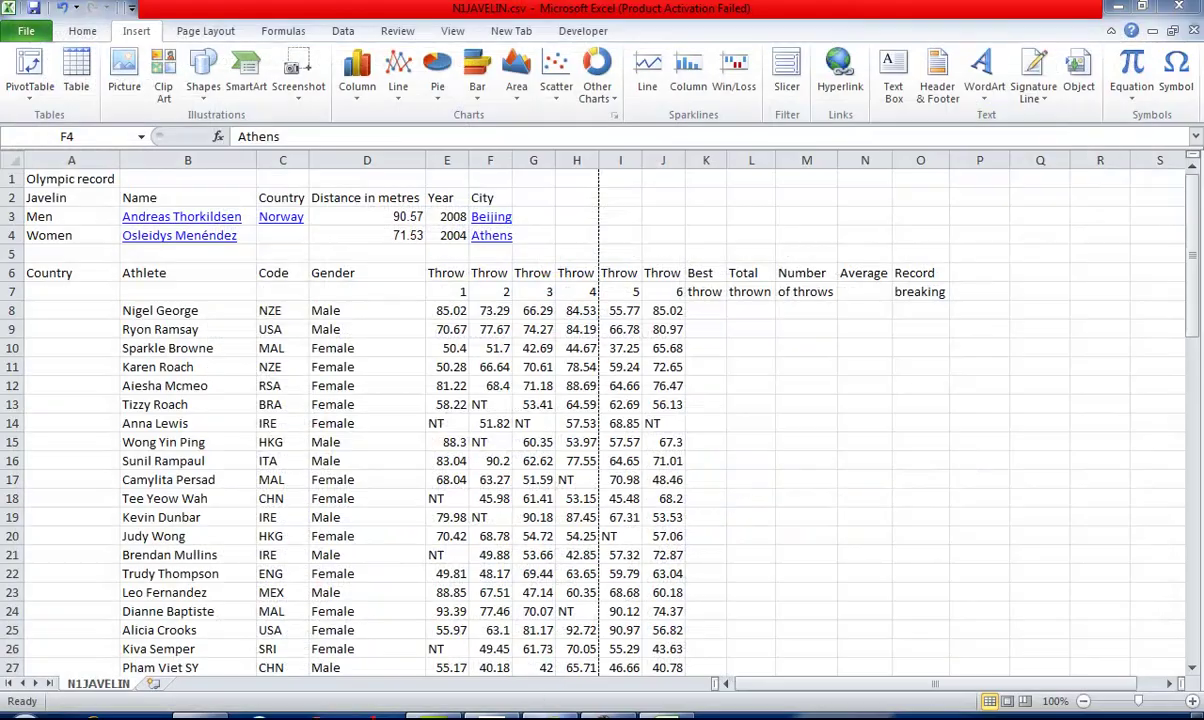
- Read task 6 in the exam paper PDF, then select A1:F4 in Excel and examine the options for printing only the selection
click(514, 717)
scroll(479, 461, down, 3)
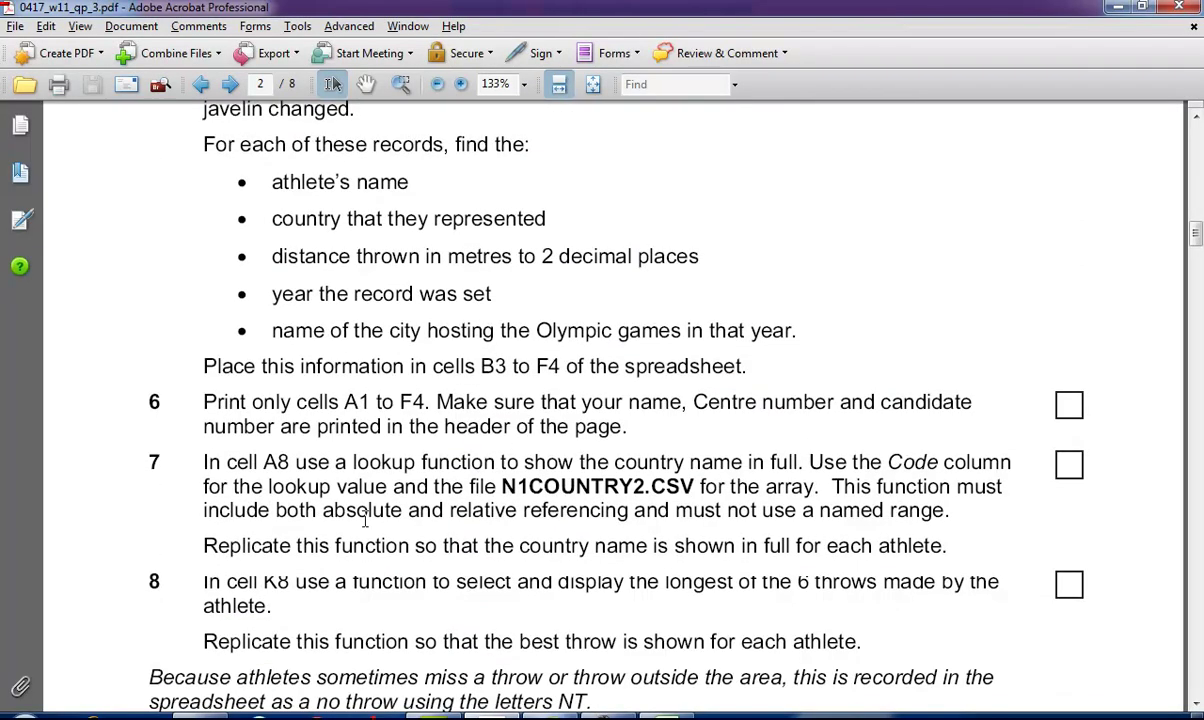
scroll(372, 427, down, 1)
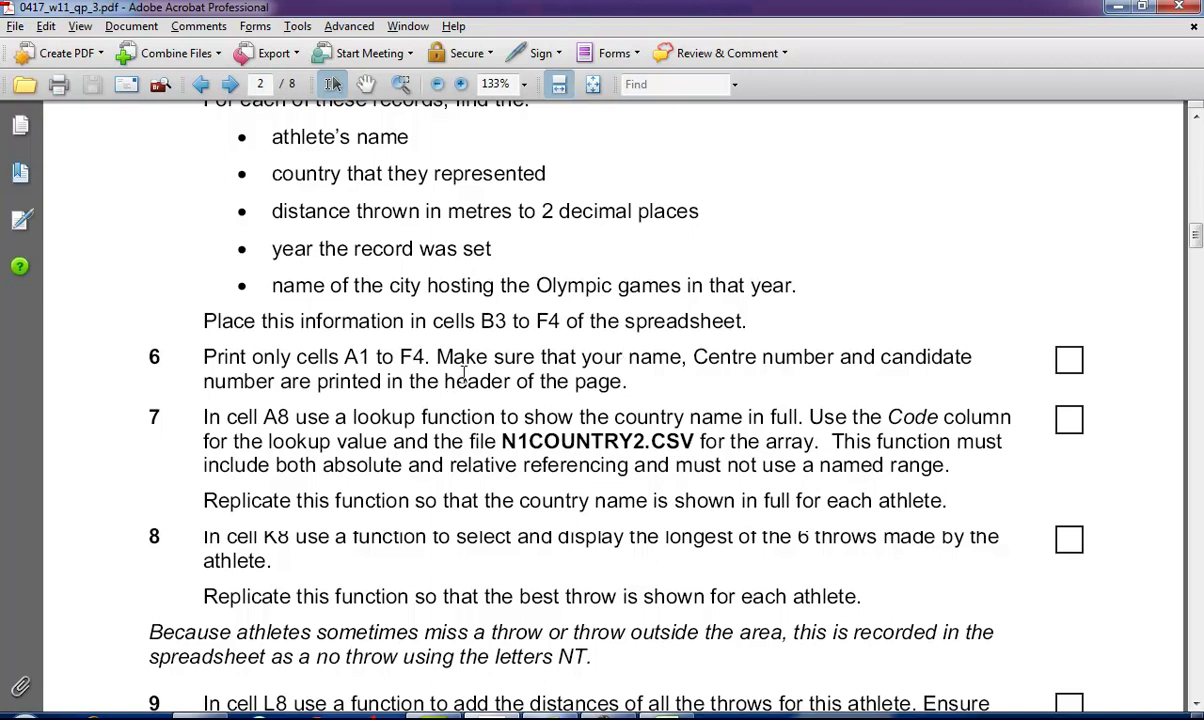
key(alt+Tab)
drag(40, 178, 485, 233)
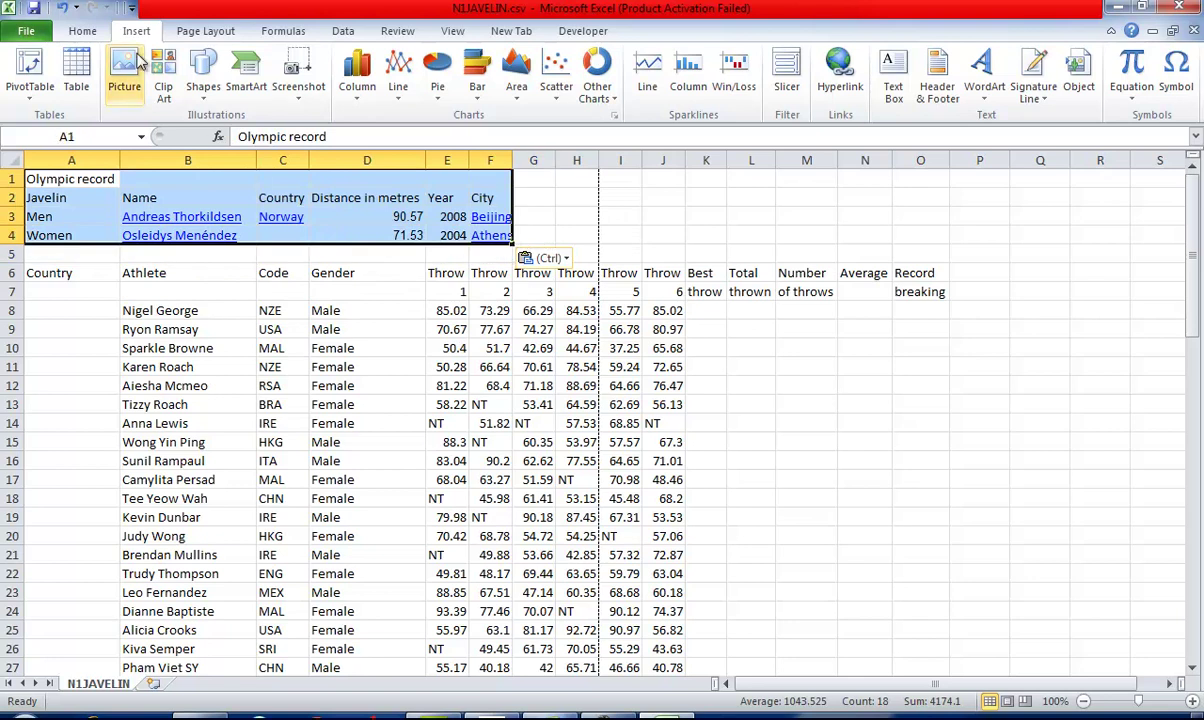
click(28, 30)
click(60, 268)
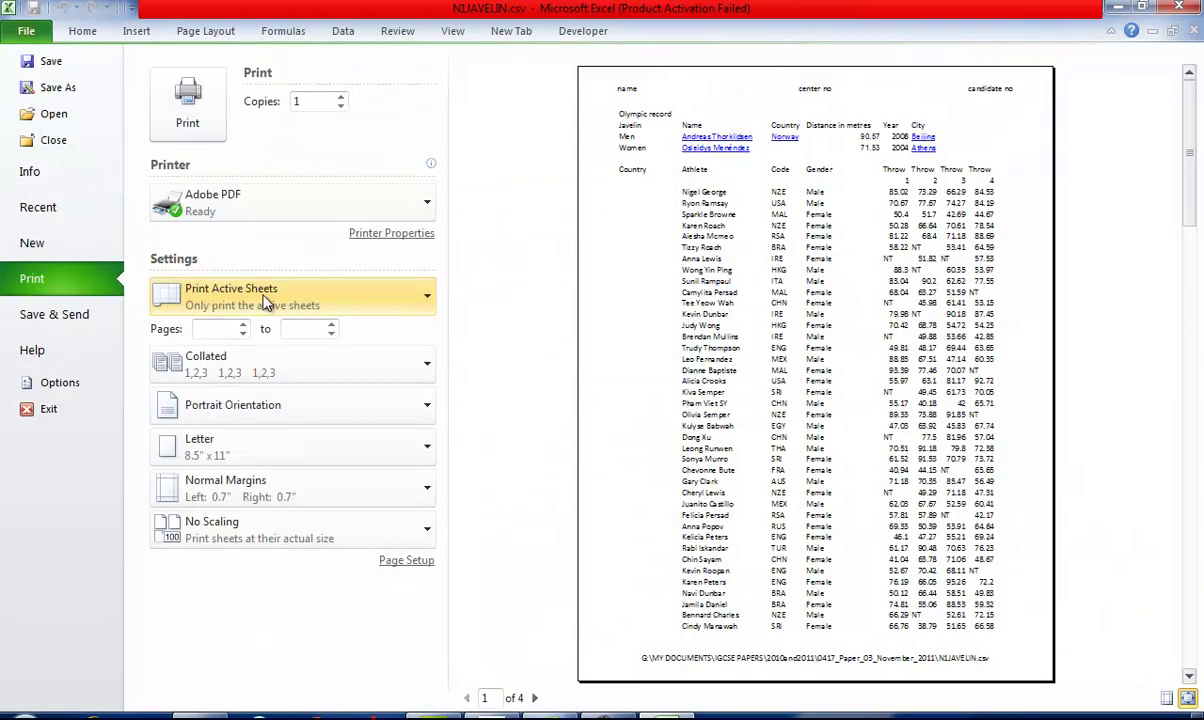
click(322, 298)
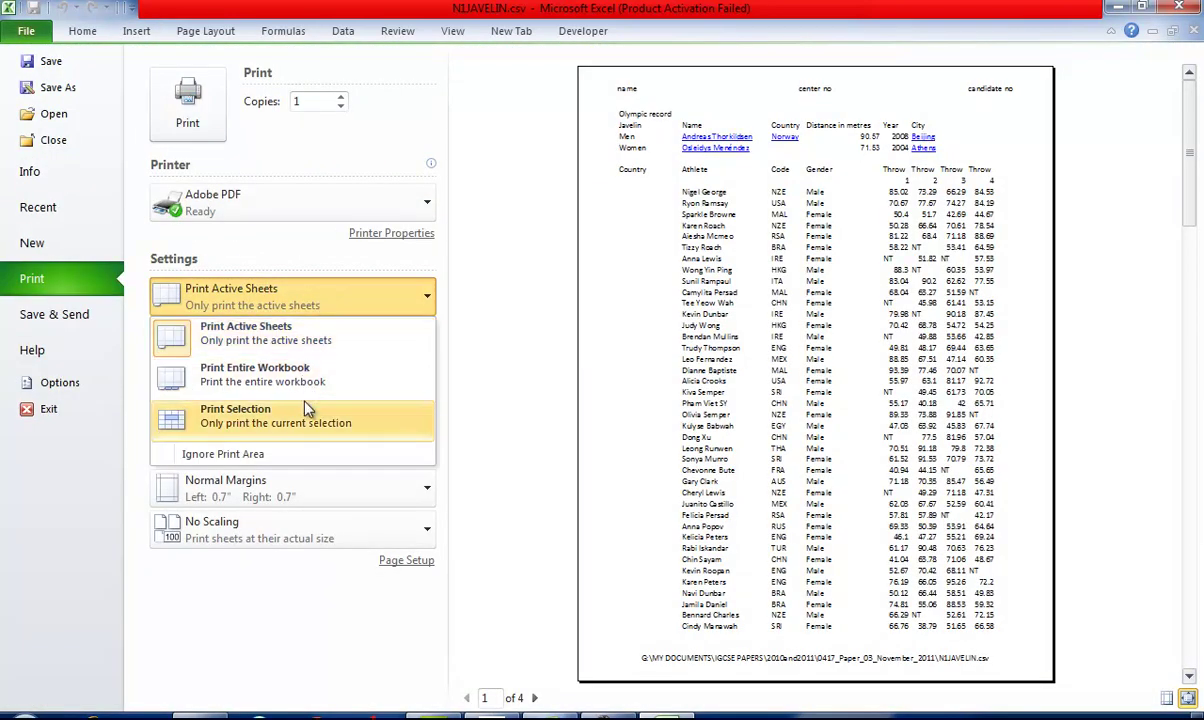
click(136, 31)
- Read task 7 in the exam paper about the country lookup function and return to the Country column of the Excel sheet
key(alt+Tab)
scroll(505, 320, down, 3)
scroll(516, 343, down, 1)
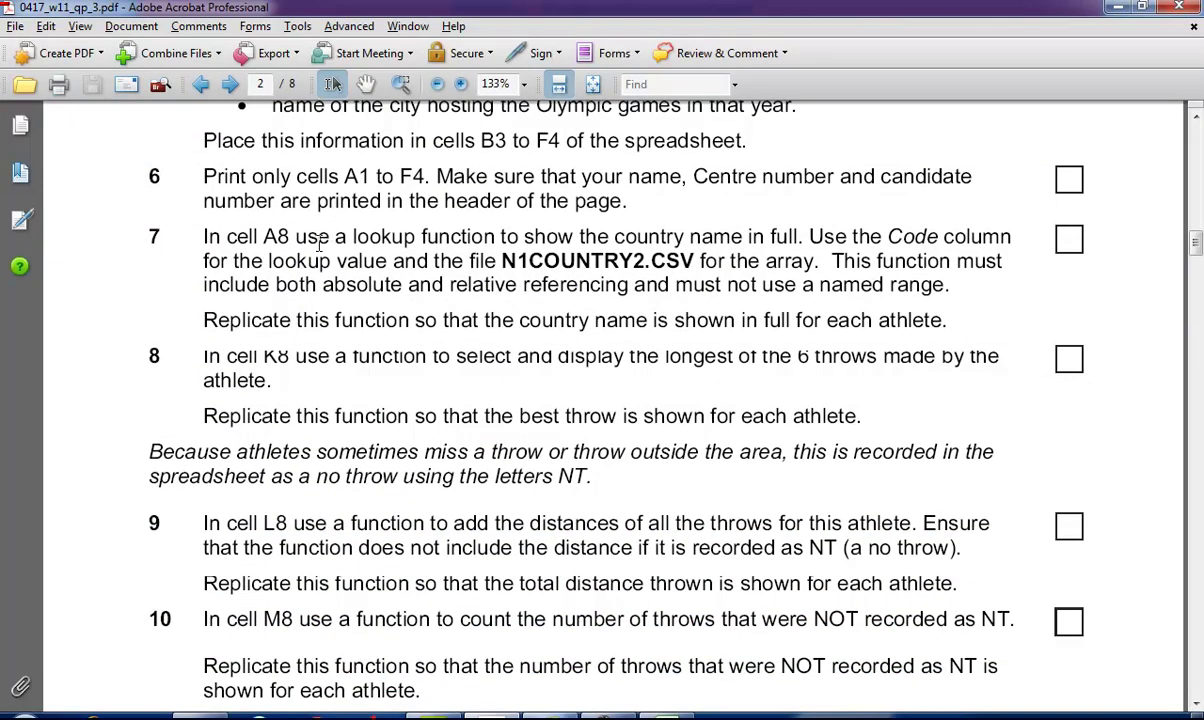
key(alt+Tab)
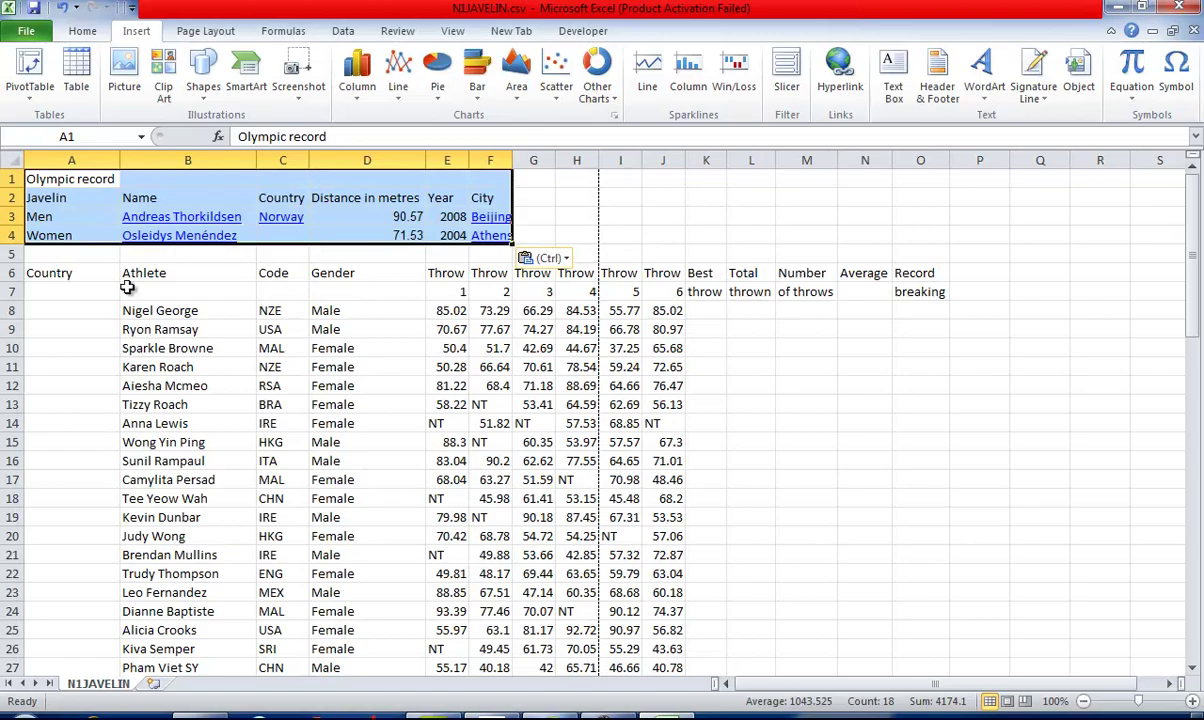
click(72, 292)
- Open N1COUNTRY2.csv, the lookup file named in task 7, autofit its columns and switch back to N1JAVELIN.csv
key(alt+Tab)
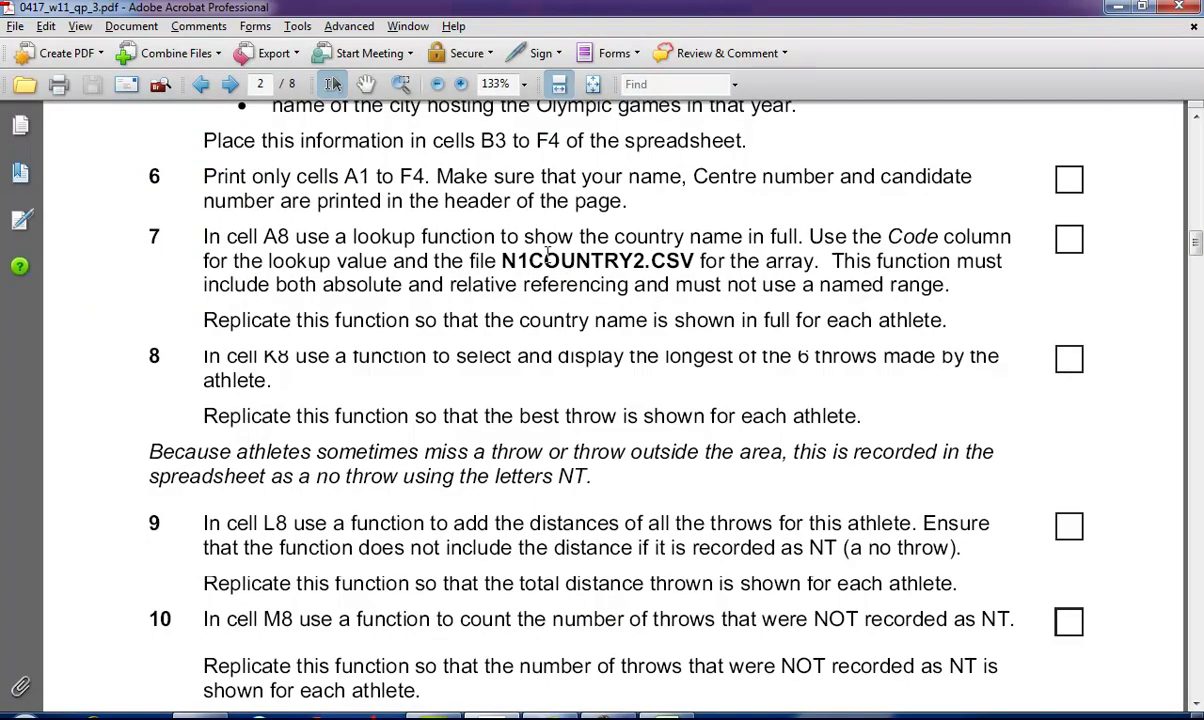
drag(503, 260, 618, 260)
key(alt+Tab)
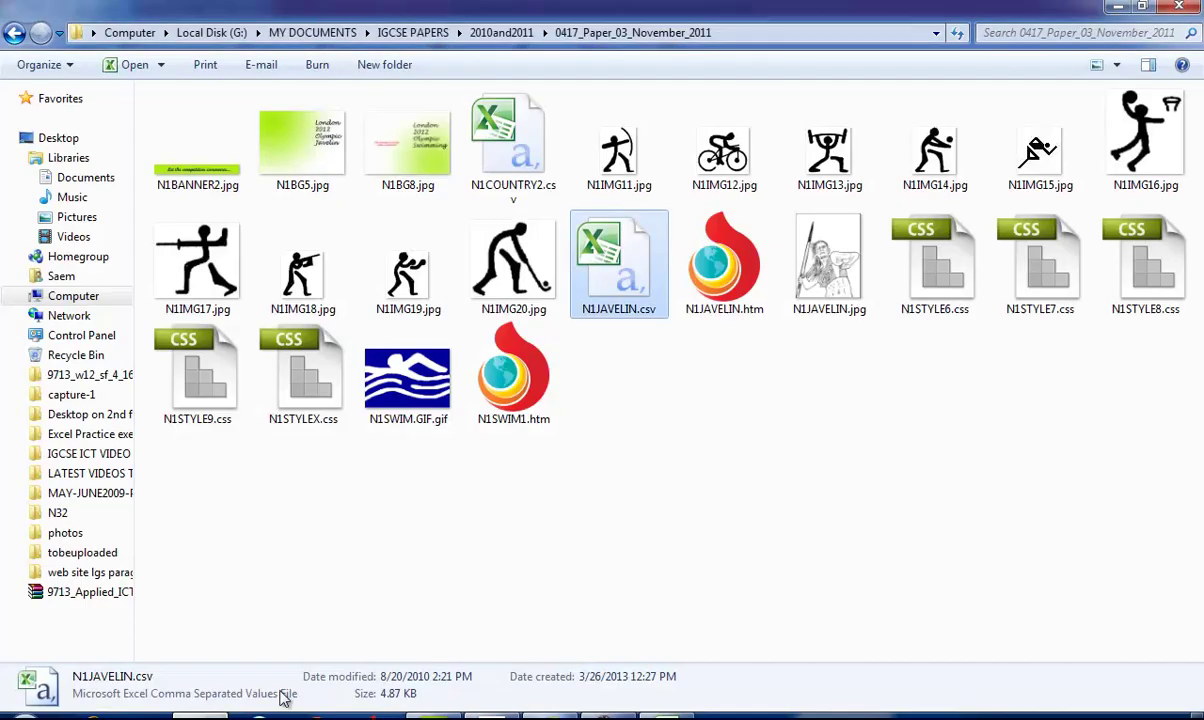
double_click(512, 145)
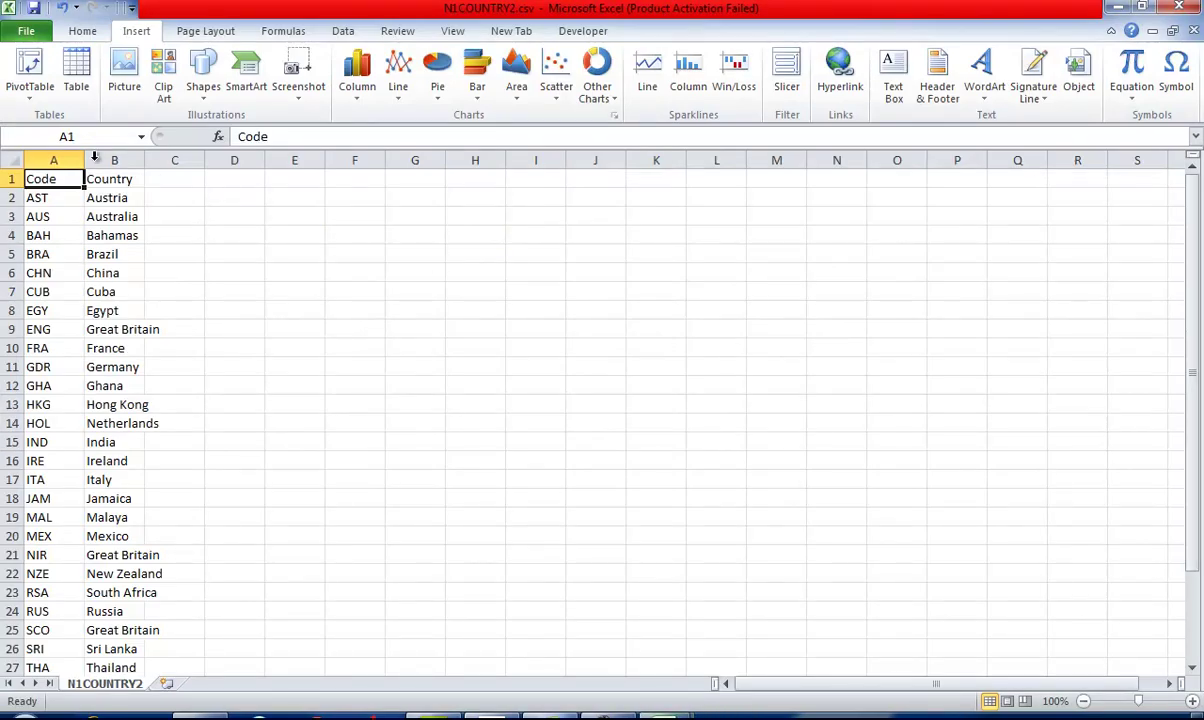
click(10, 161)
double_click(84, 160)
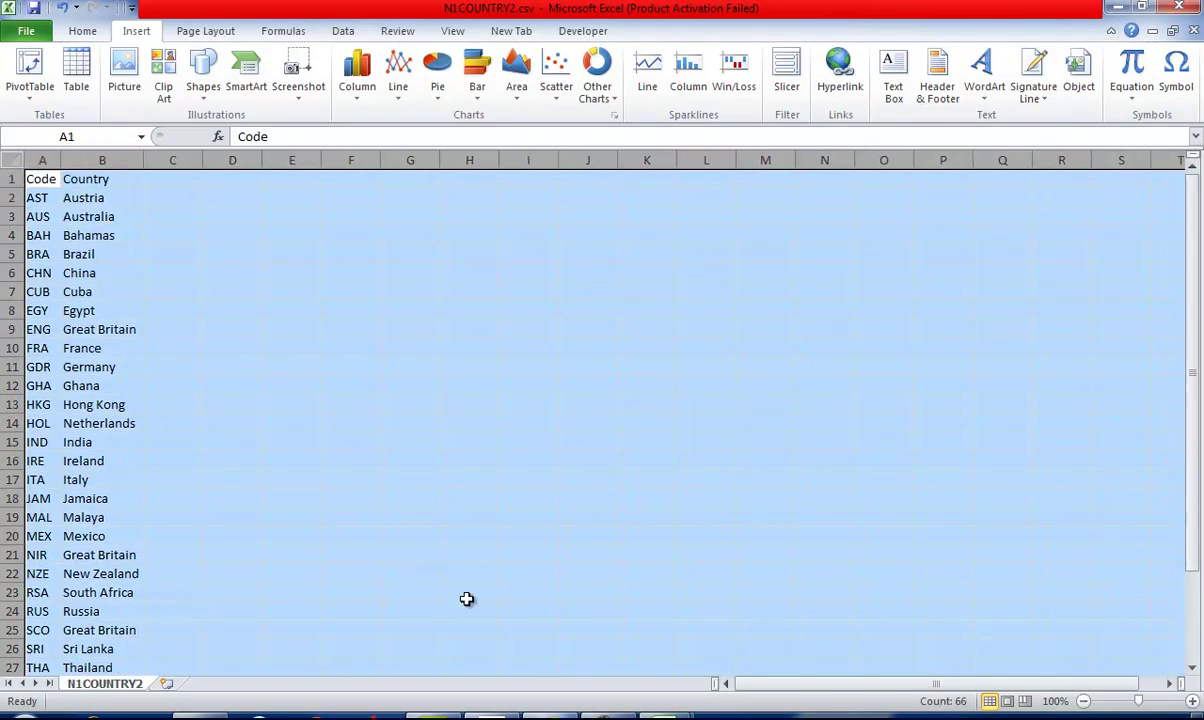
mouse_move(660, 714)
click(543, 650)
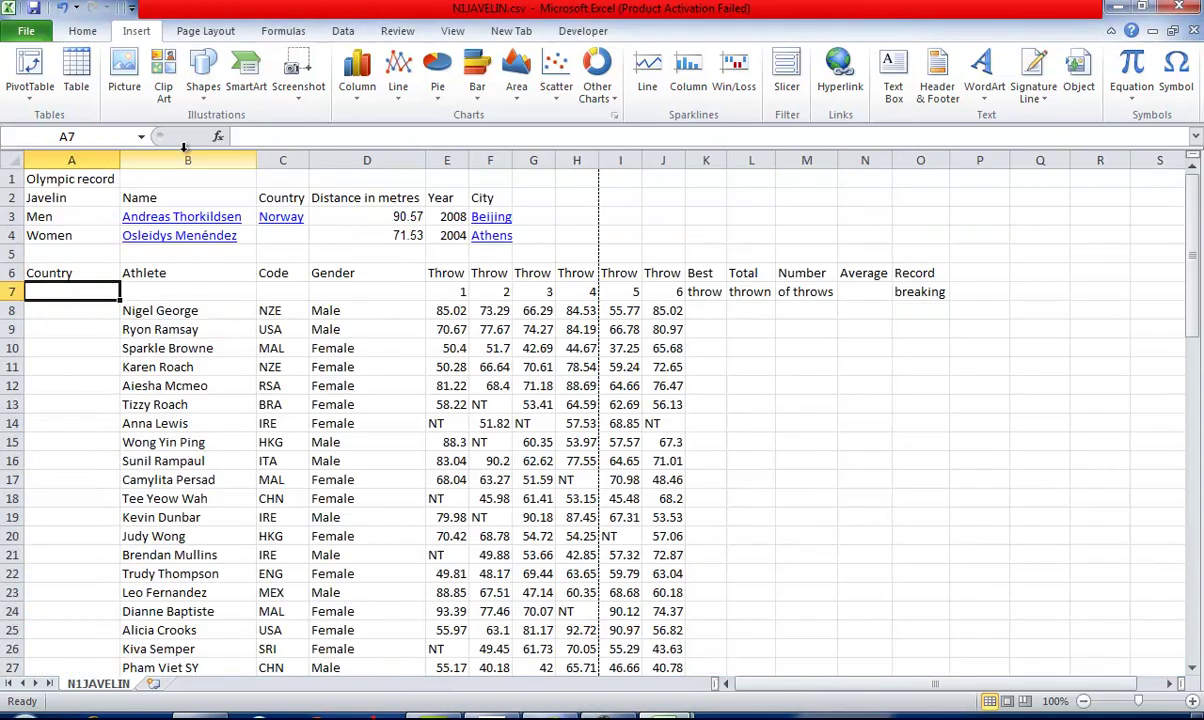
click(270, 132)
text(=vlook)
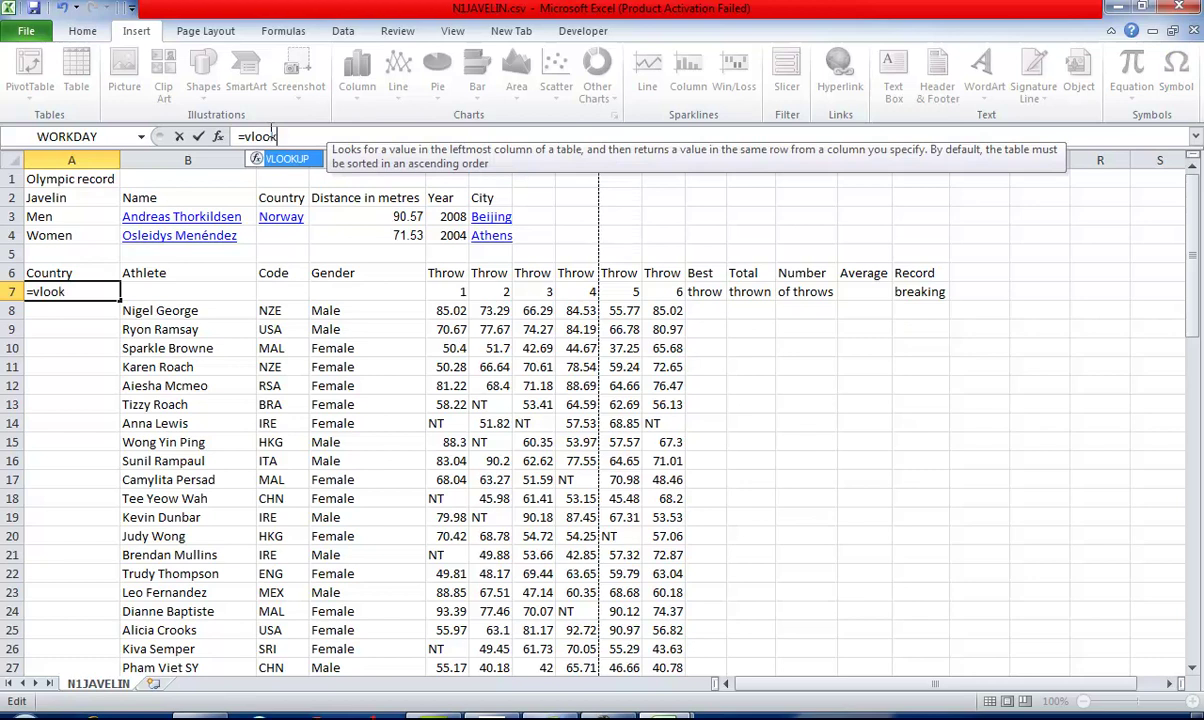
text(up()
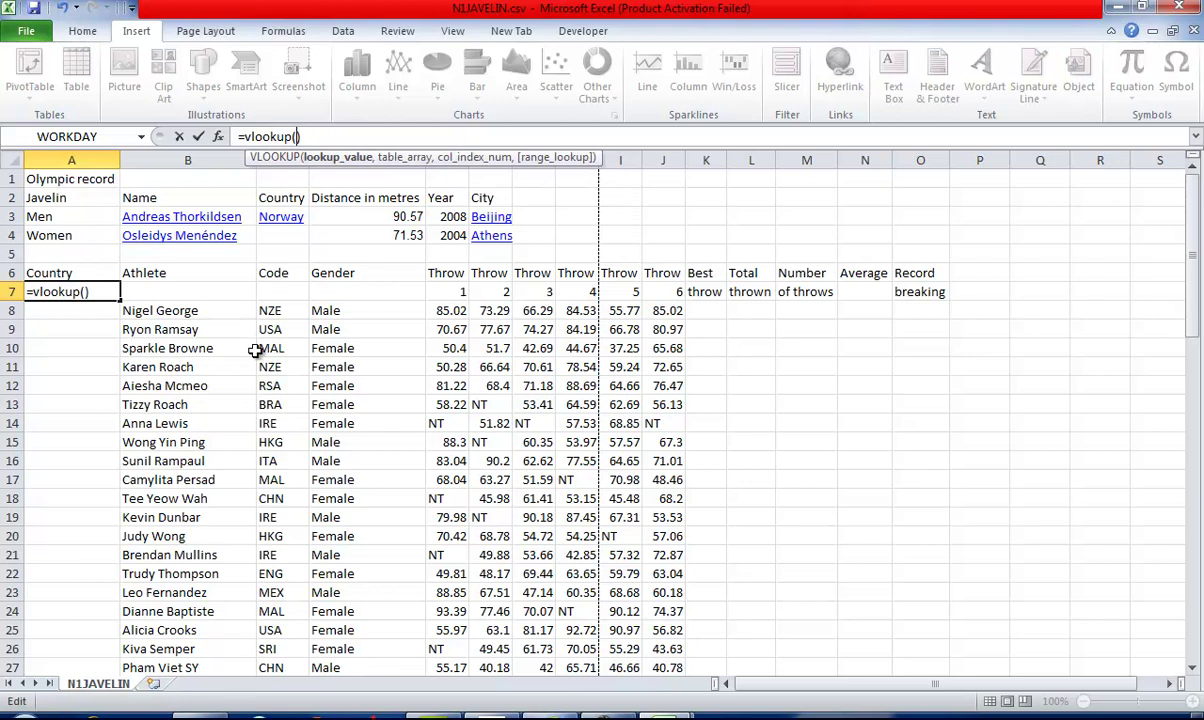
click(178, 138)
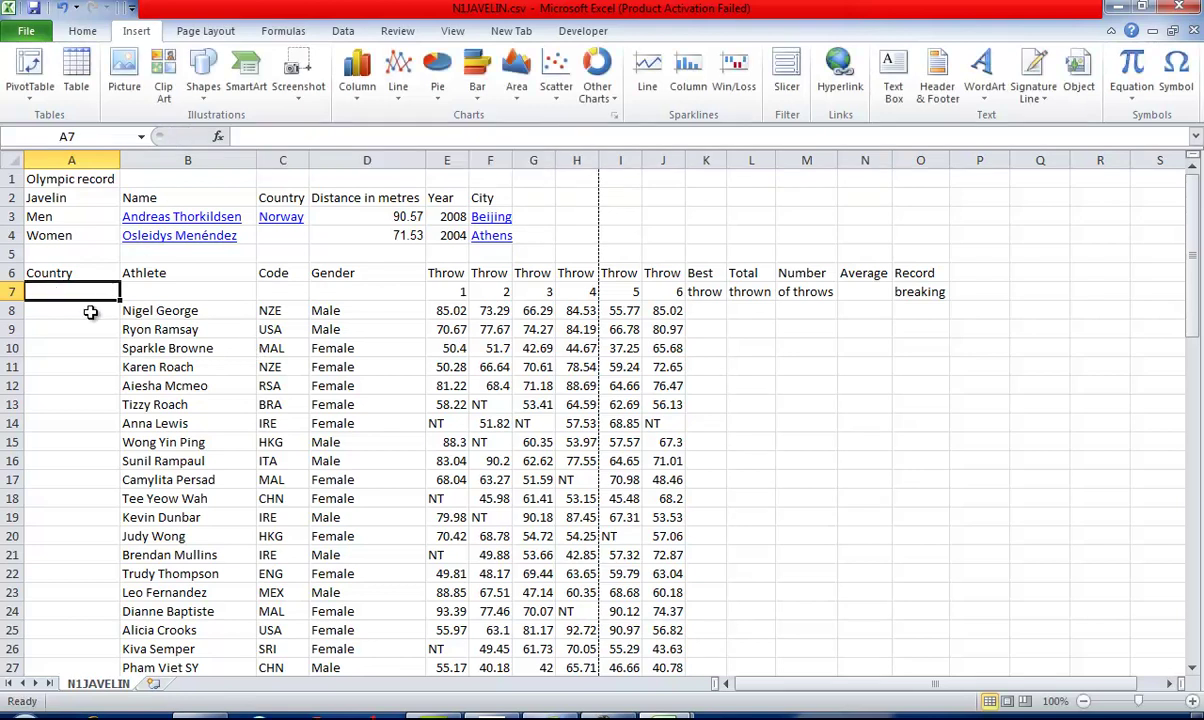
- Start a VLOOKUP formula in cell A8 with C8 as the lookup value
click(92, 313)
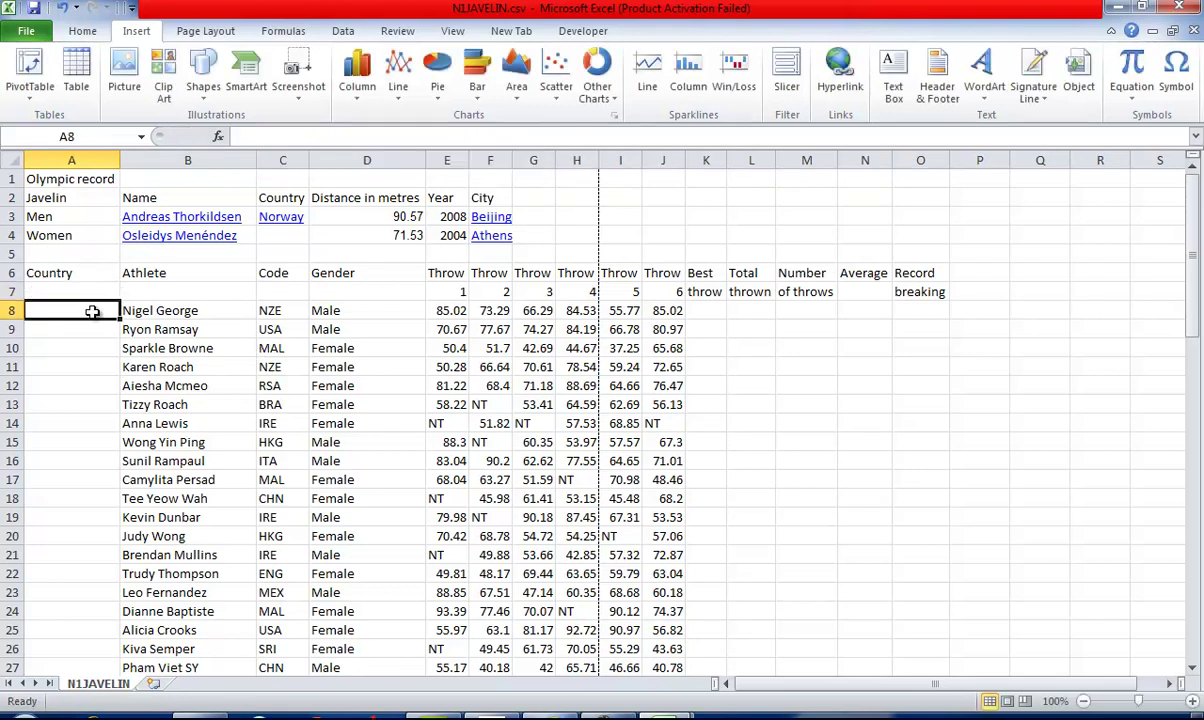
click(275, 139)
text(=vlookup)
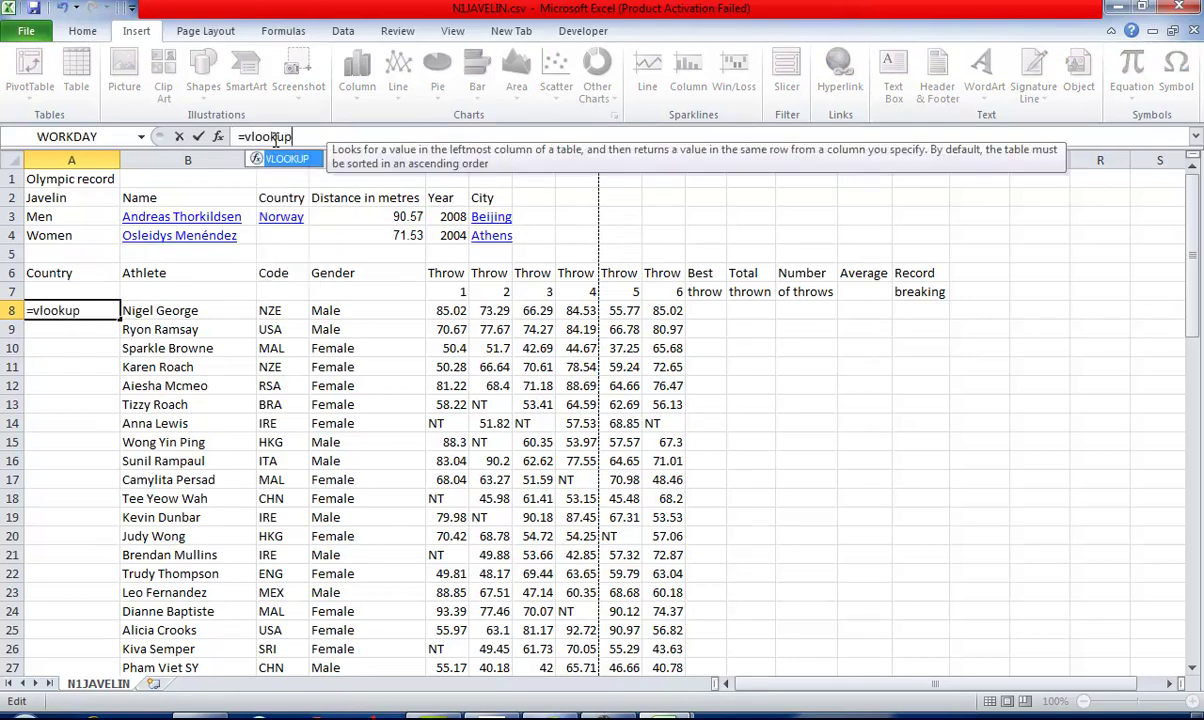
text(())
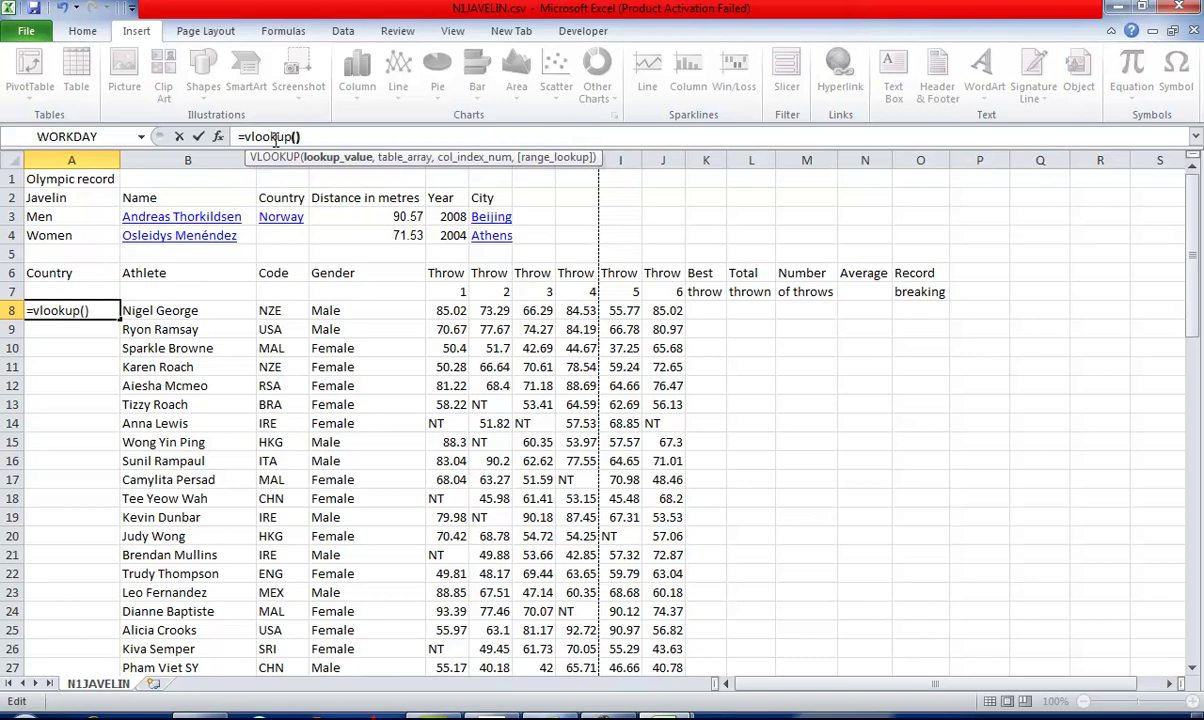
click(305, 137)
key(ctrl+Tab)
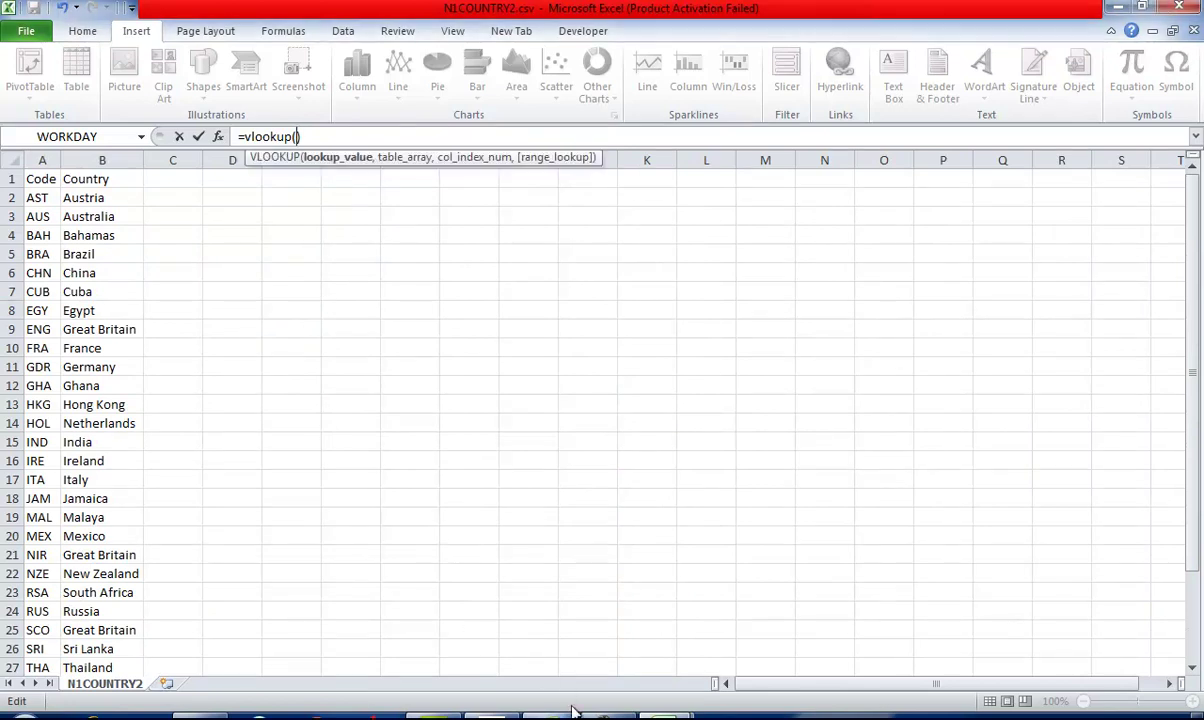
mouse_move(564, 708)
click(540, 655)
click(286, 311)
text(,)
- Complete the VLOOKUP with N1COUNTRY2.csv range $A$2:$B$33 as the array, column index 2 and range lookup 0
mouse_move(660, 708)
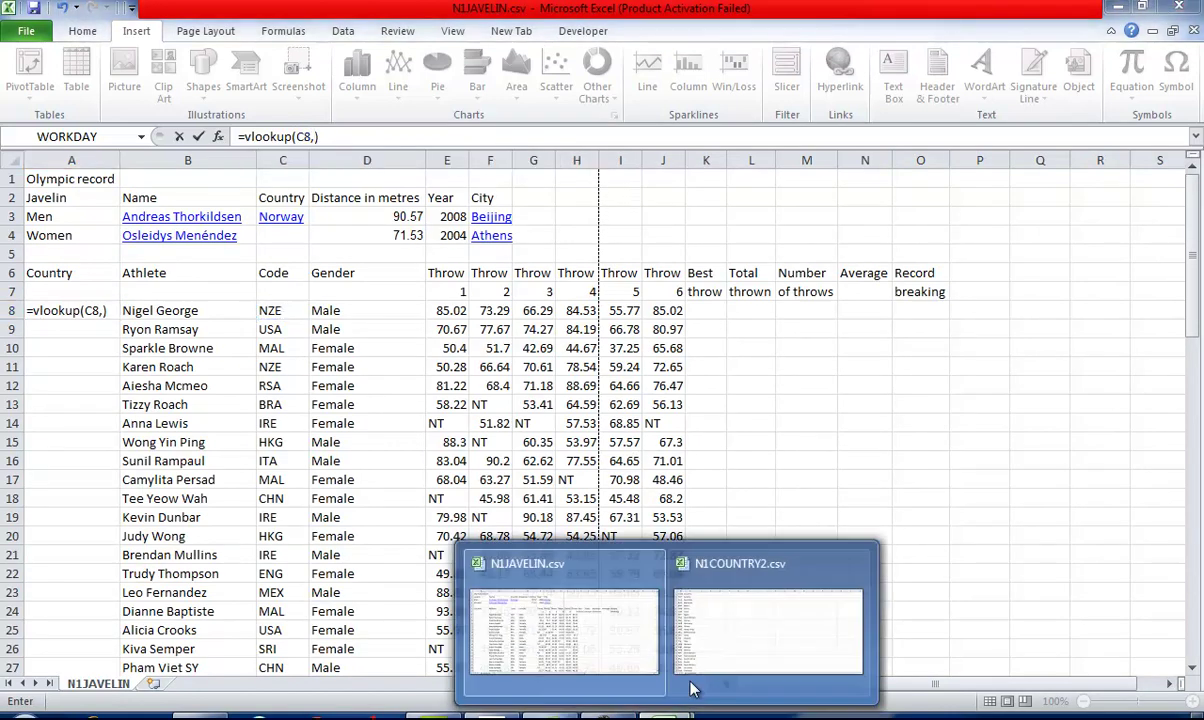
click(702, 660)
drag(17, 197, 106, 625)
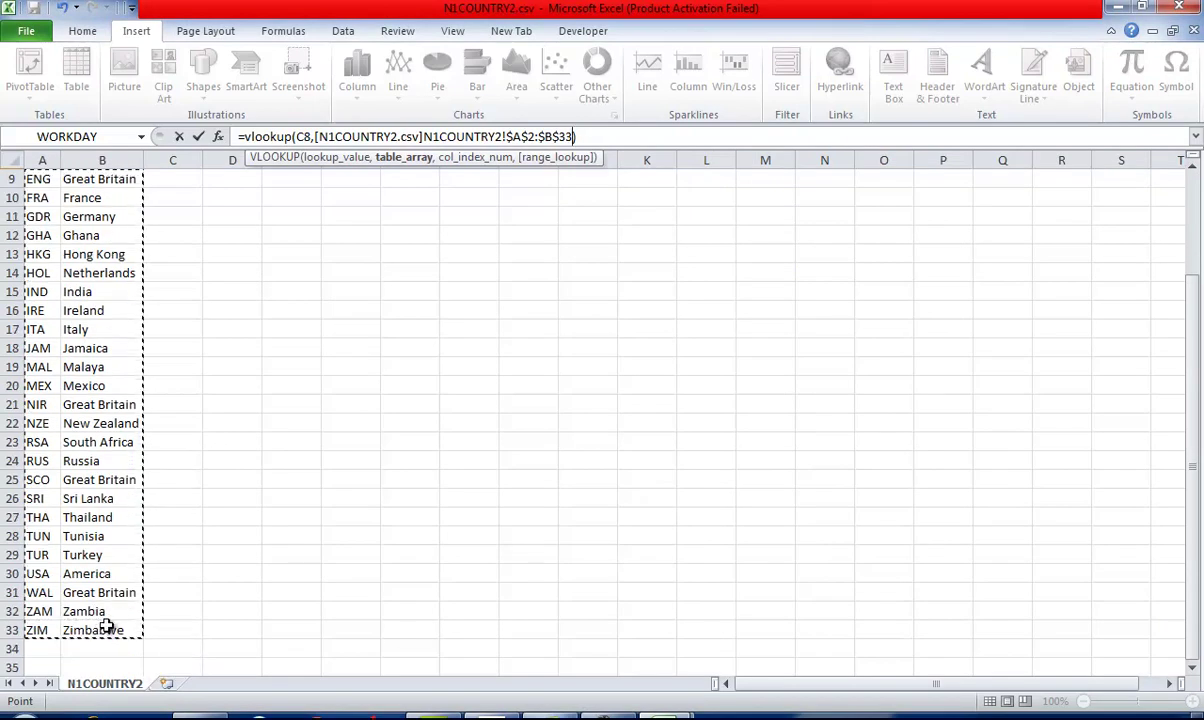
text(,2,0)
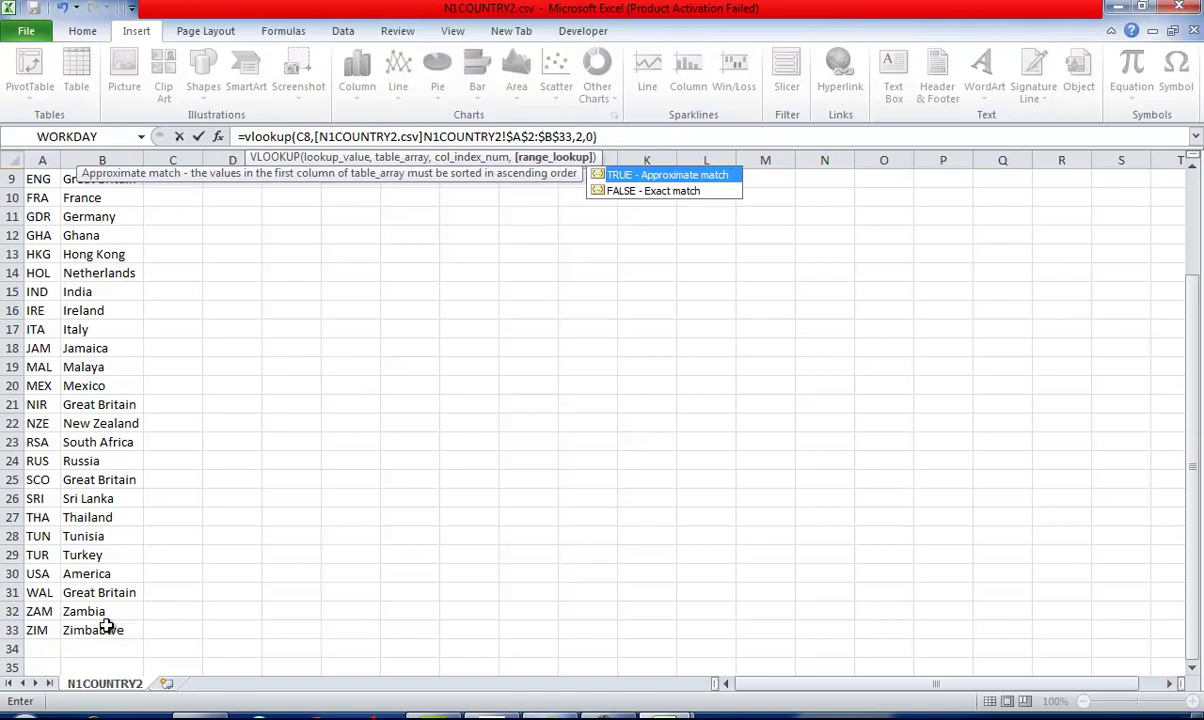
key(Return)
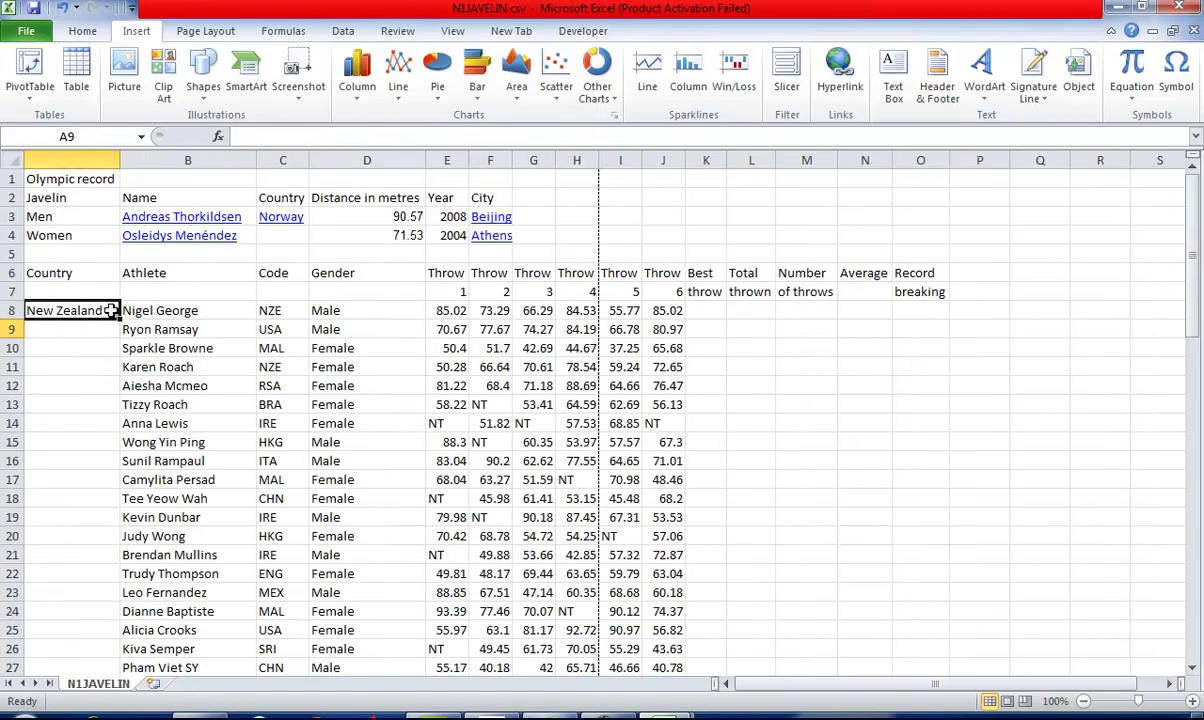
- Replicate the lookup formula from A8 down the Country column for every athlete, and return to the exam paper PDF
click(105, 310)
double_click(120, 319)
click(86, 304)
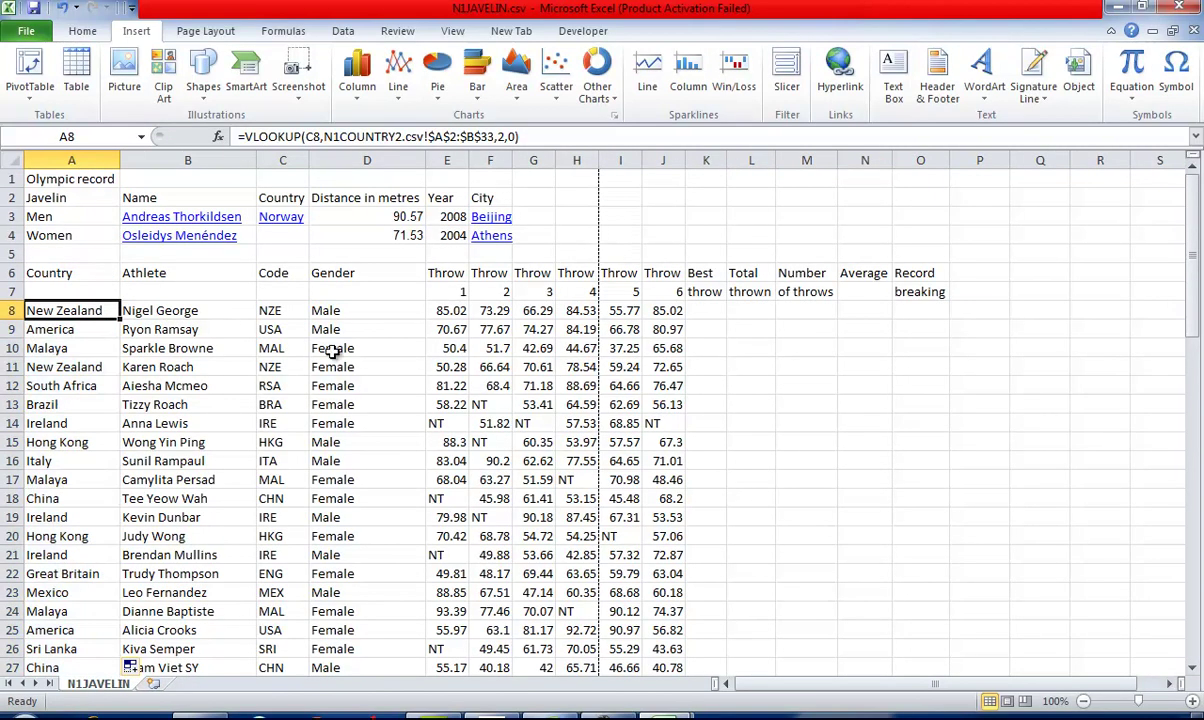
key(ctrl+Tab)
key(alt+Tab)
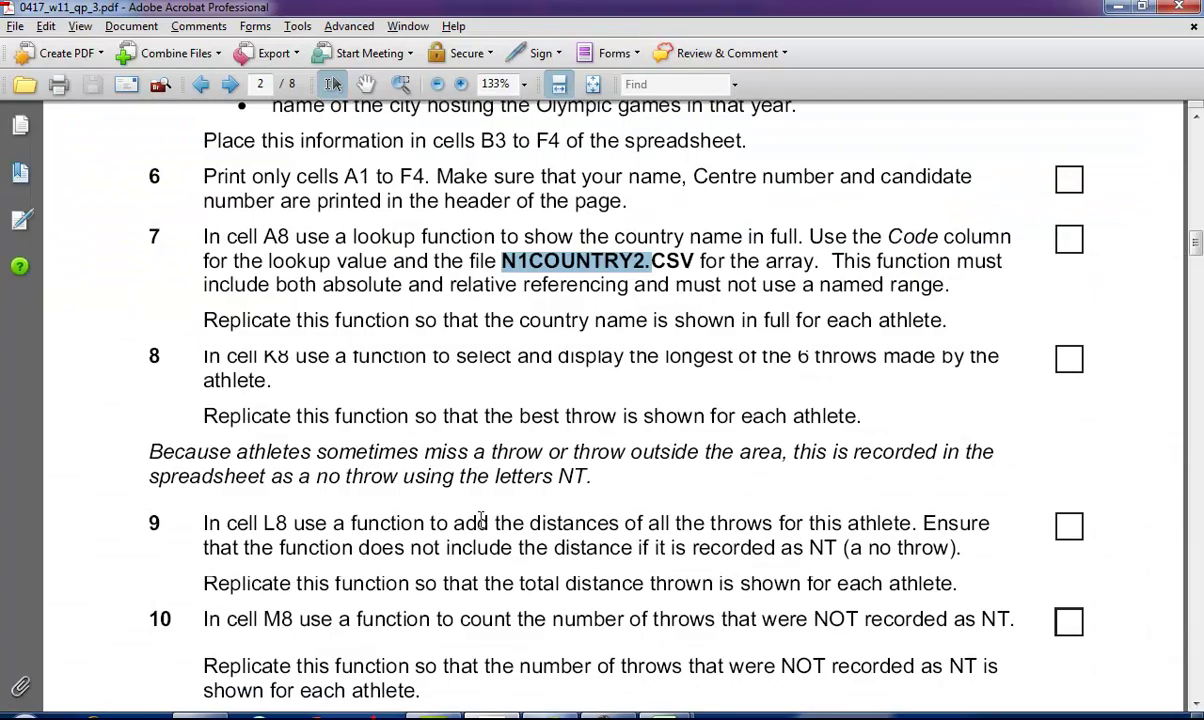
- Read task 8 in the exam paper, on displaying the longest of each athlete's six throws in K8
scroll(496, 477, down, 1)
click(305, 280)
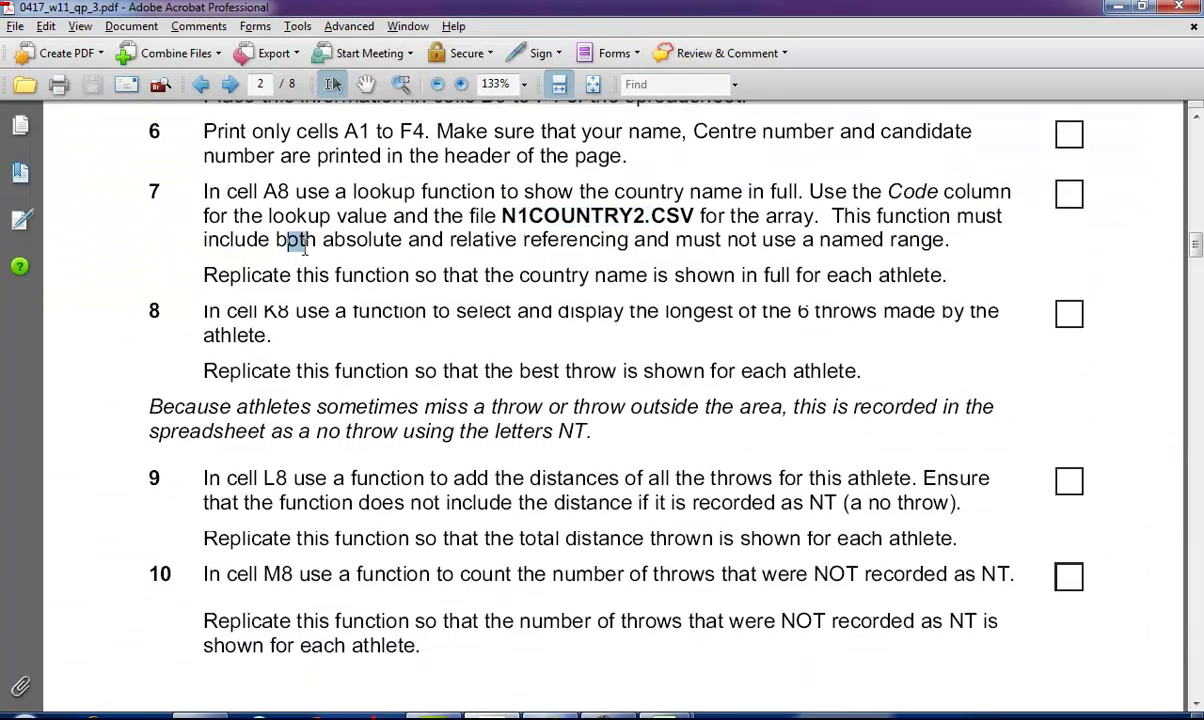
drag(202, 304, 348, 314)
drag(457, 313, 880, 316)
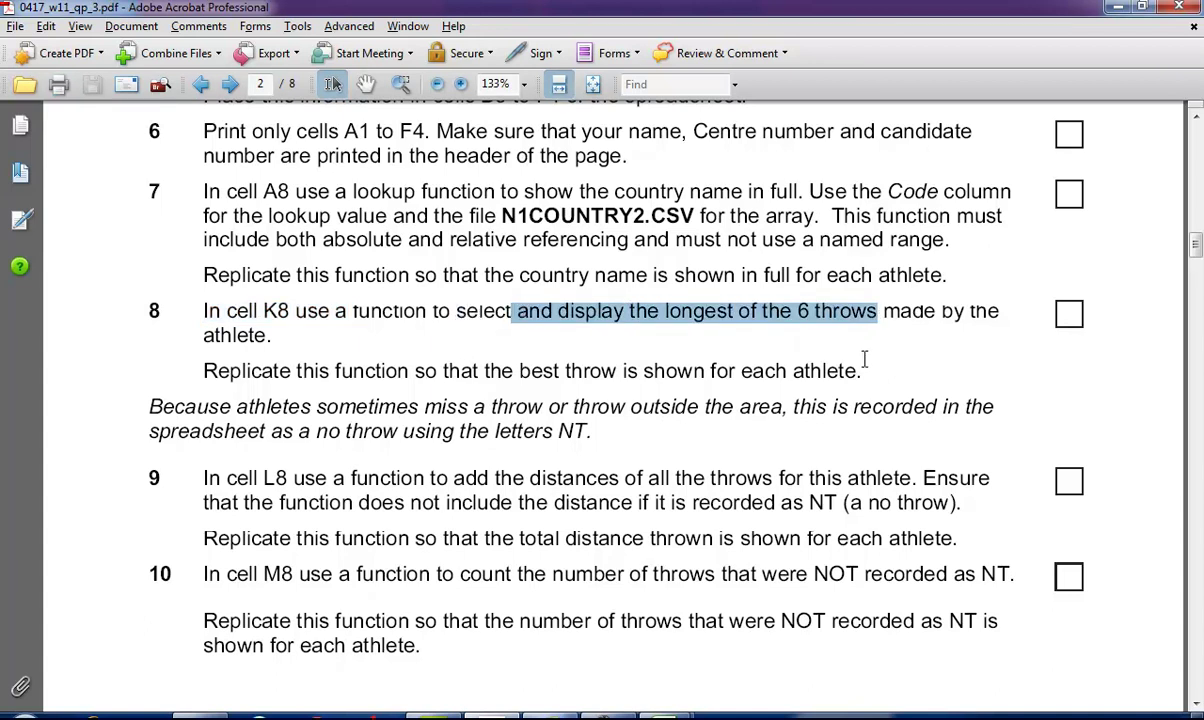
- Switch back to N1JAVELIN.csv and briefly show the sheet's formulas to check the cell references in the replicated VLOOKUP
key(alt+Tab)
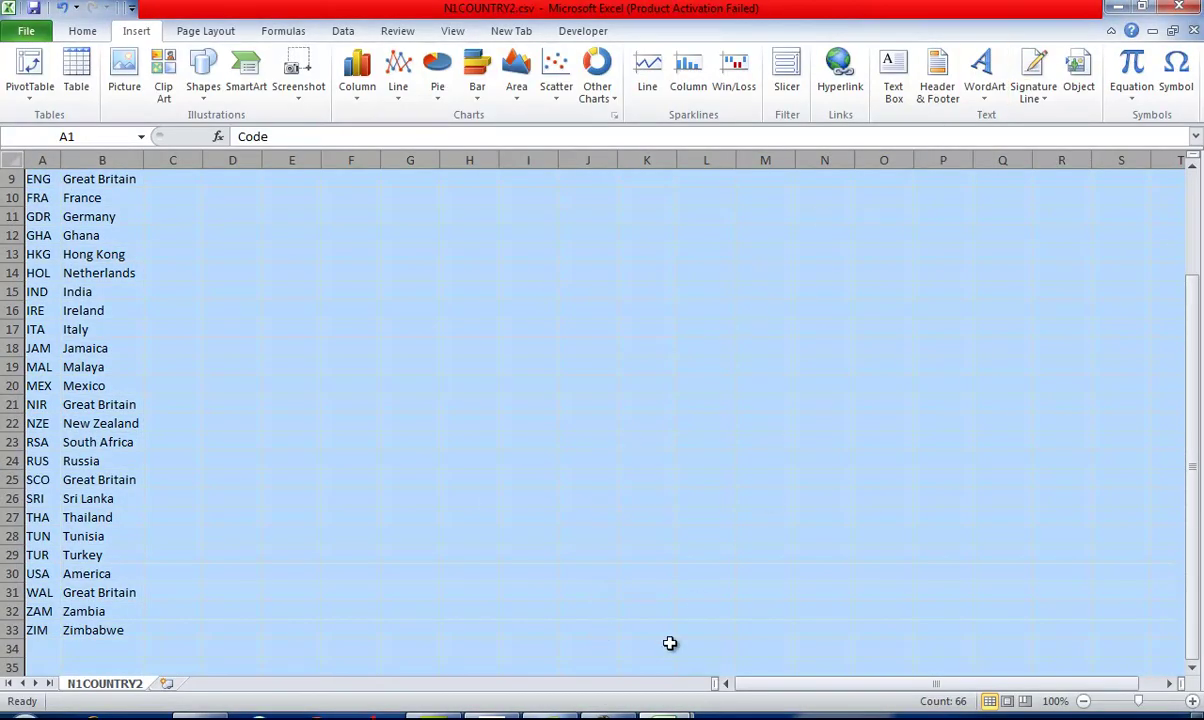
click(664, 716)
click(555, 627)
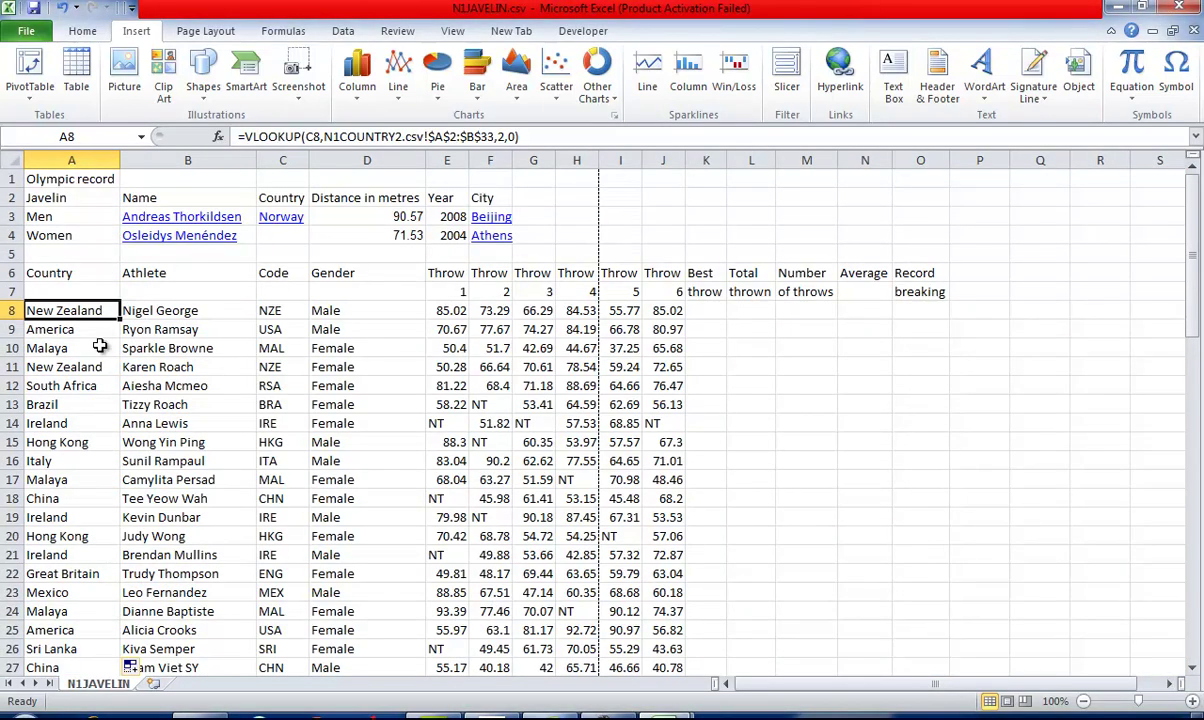
key(ctrl+grave)
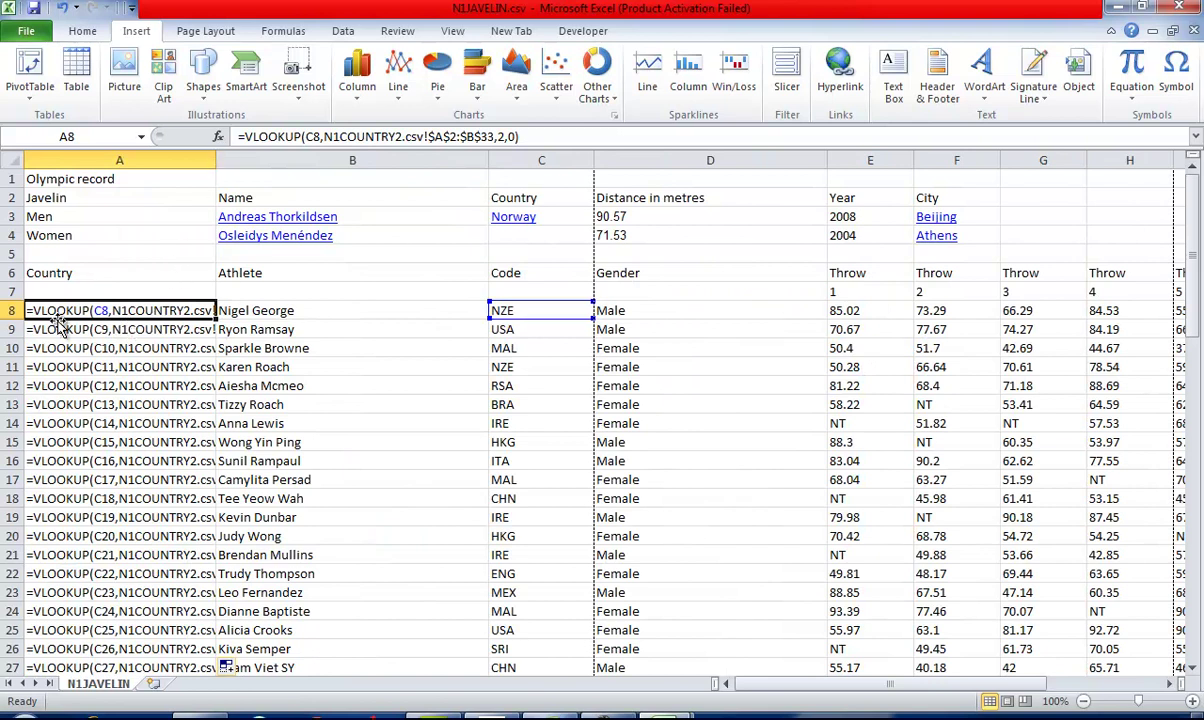
key(ctrl+grave)
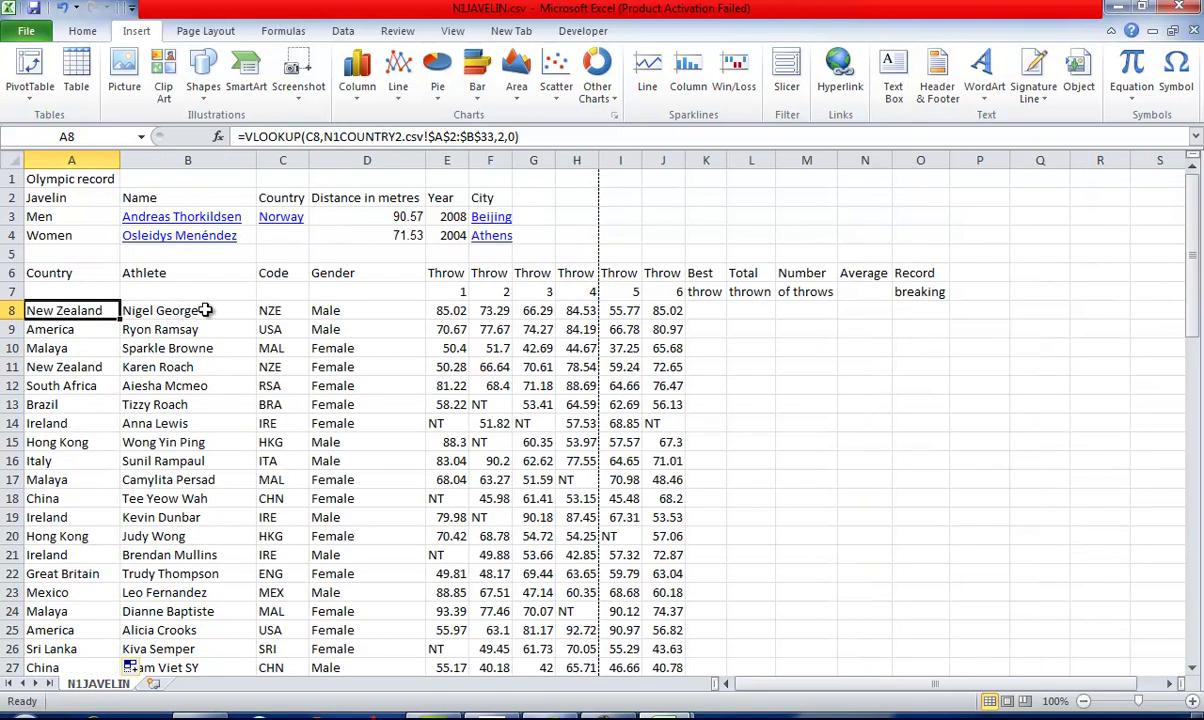
- Enter =MAX(E8:J8) in cell K8 and replicate it down the Best throw column for every athlete
click(708, 308)
click(440, 135)
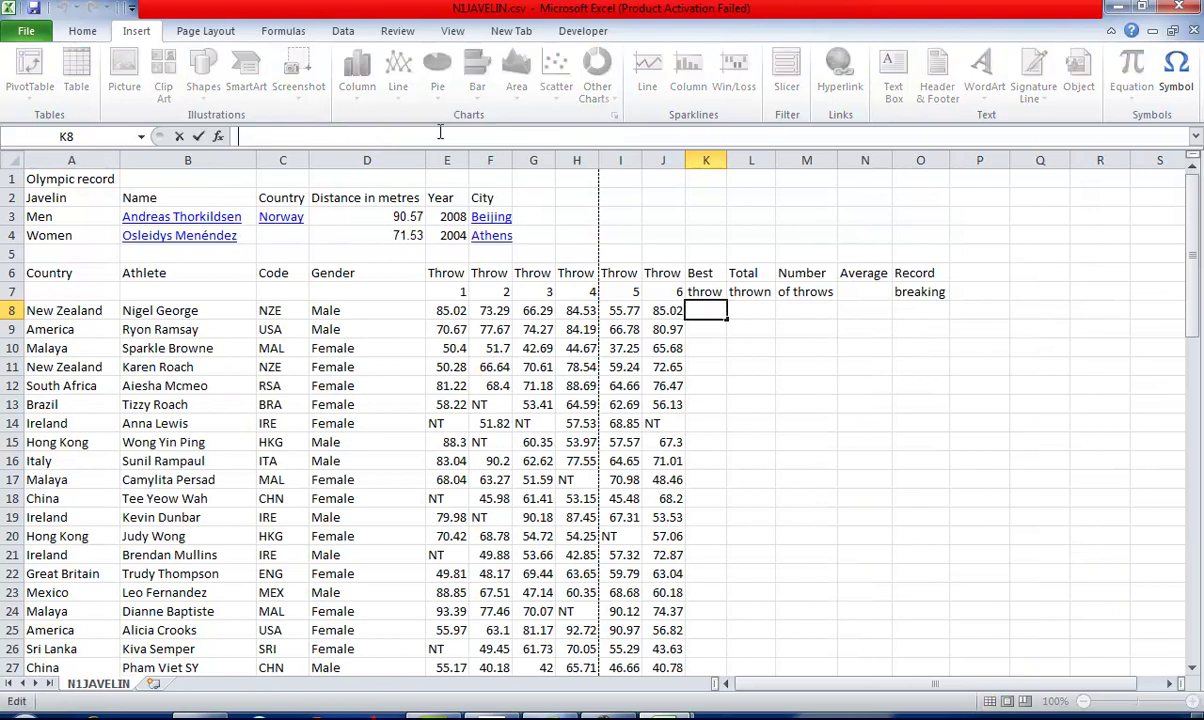
text(=ma)
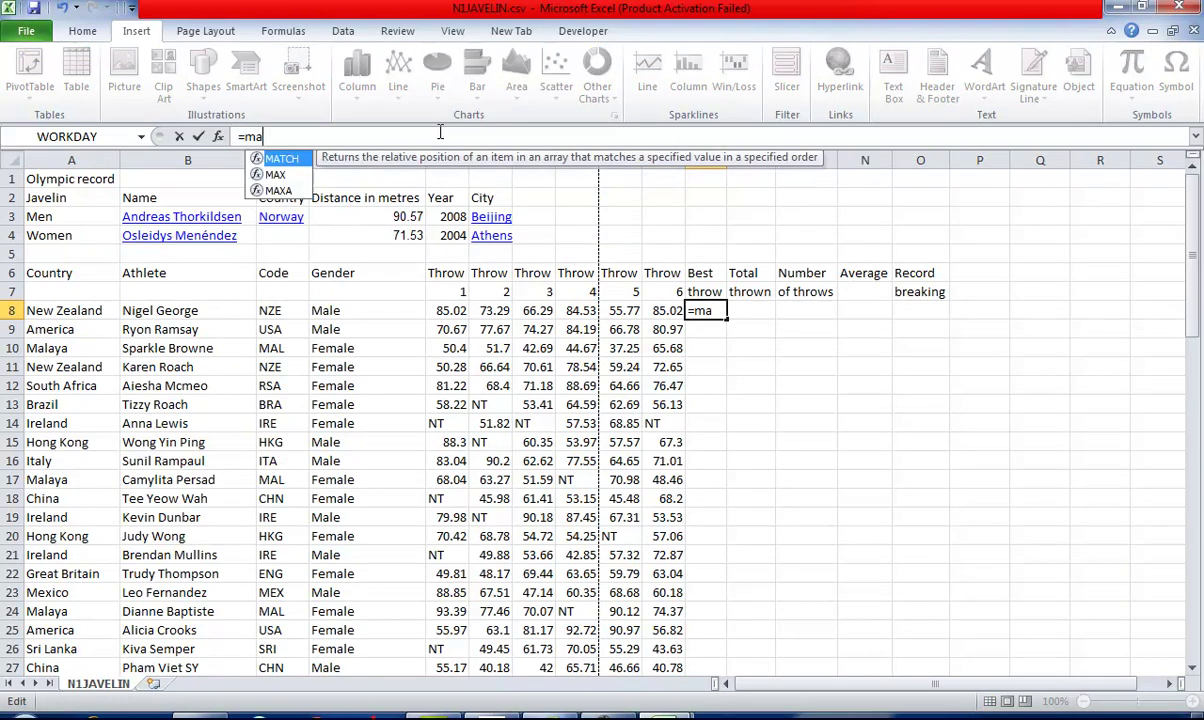
text(x())
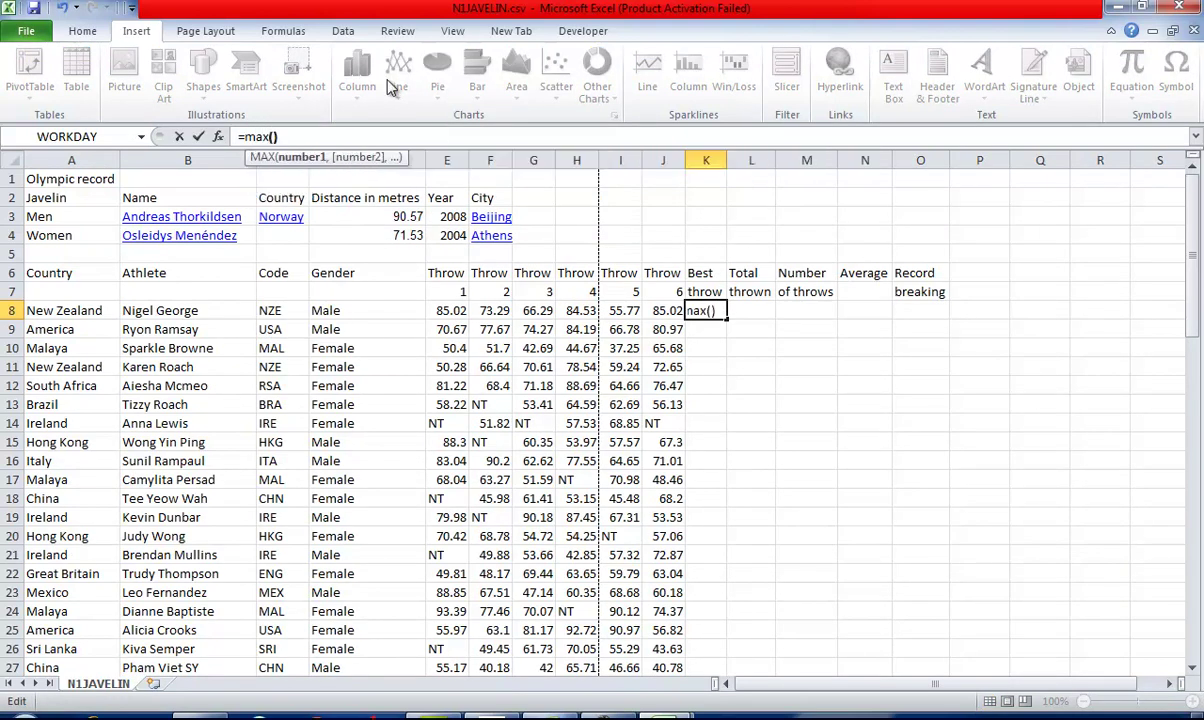
click(275, 137)
drag(445, 311, 683, 311)
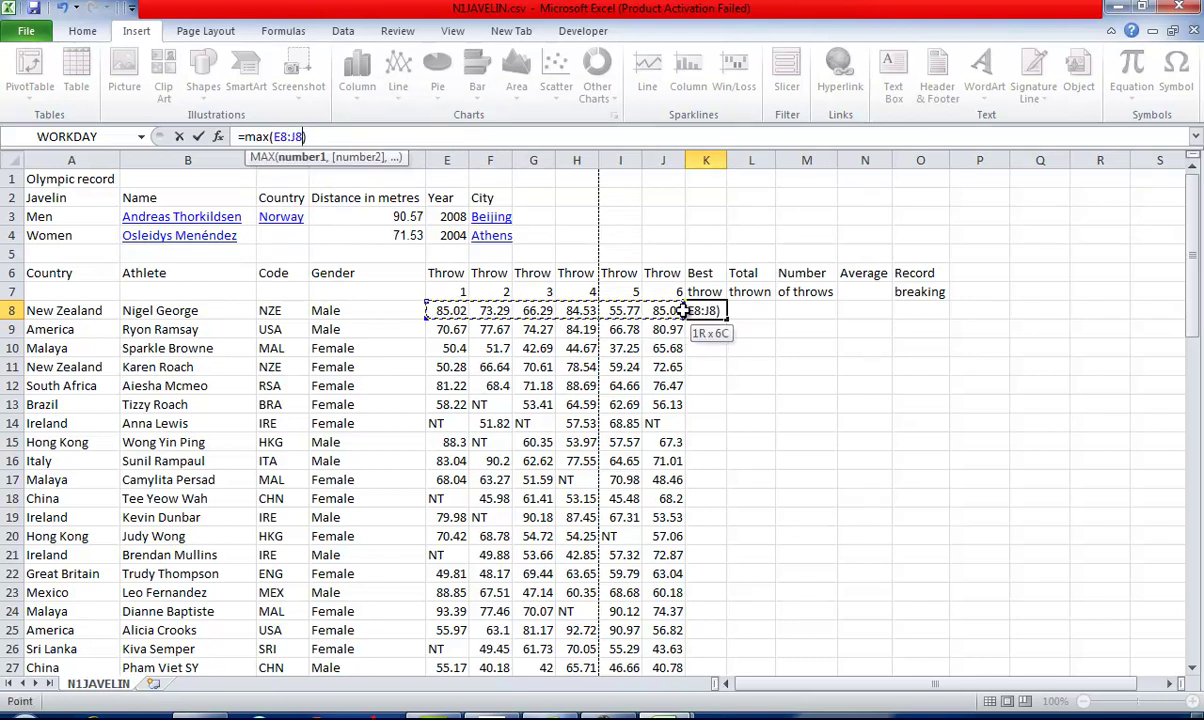
key(Return)
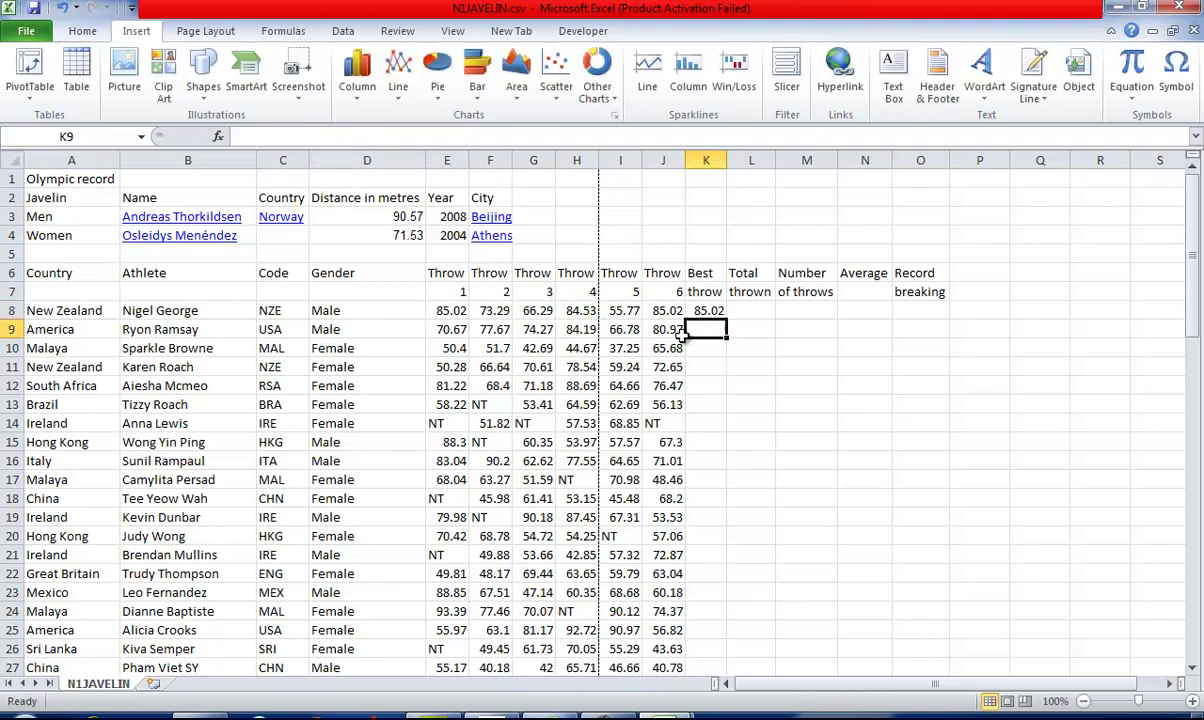
click(710, 311)
drag(730, 316, 734, 664)
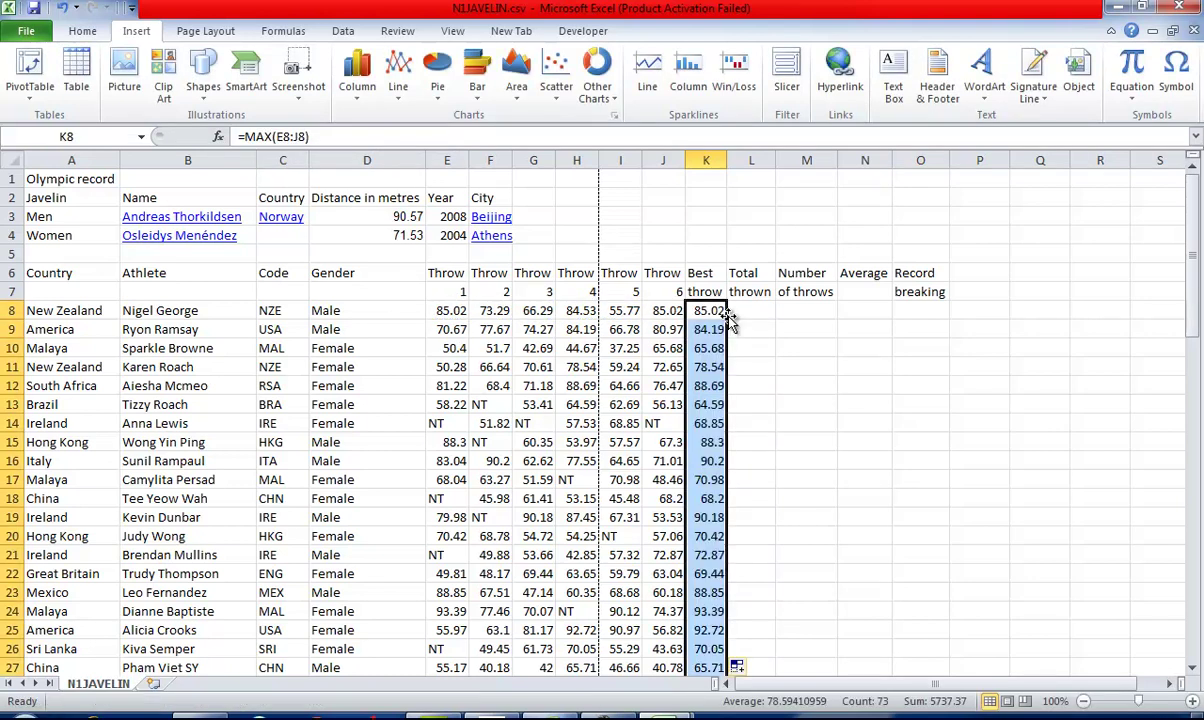
- Read task 9 in the exam paper, on totalling the throws in L8, and return to N1JAVELIN.csv
key(ctrl+Tab)
key(alt+Tab)
scroll(395, 560, down, 3)
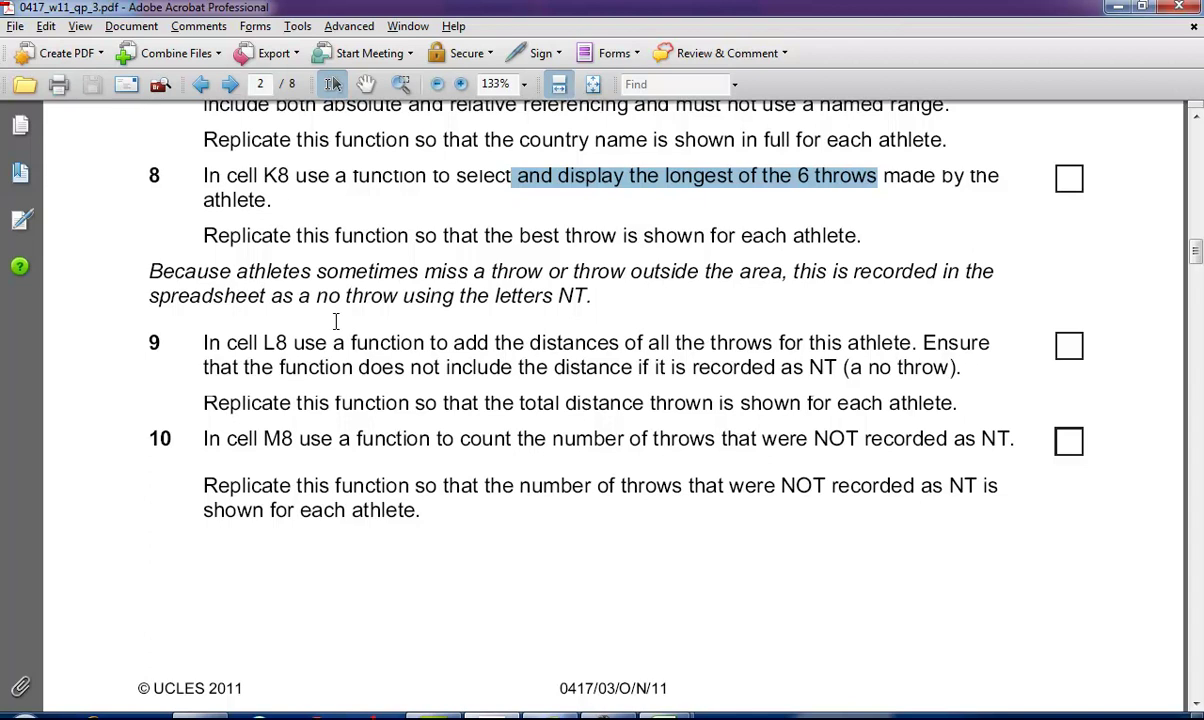
key(alt+Tab)
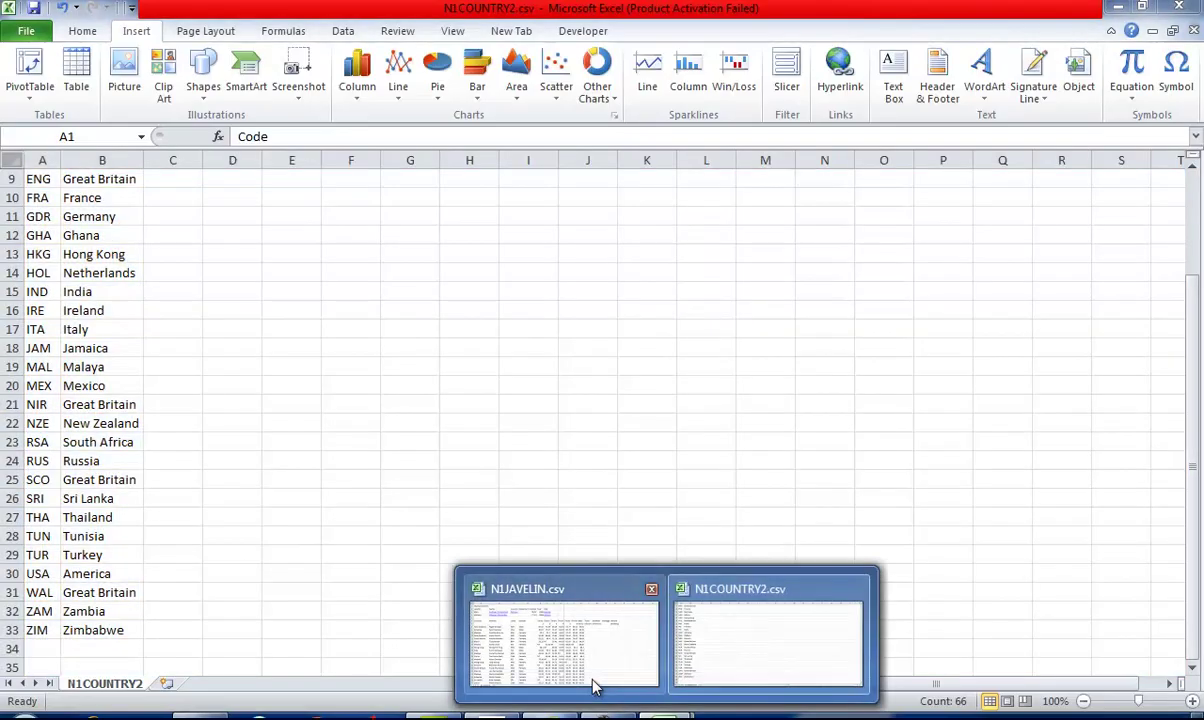
click(594, 683)
- Enter =SUM(E8:J8) in cell L8 and replicate it down the Total thrown column for every athlete
click(753, 309)
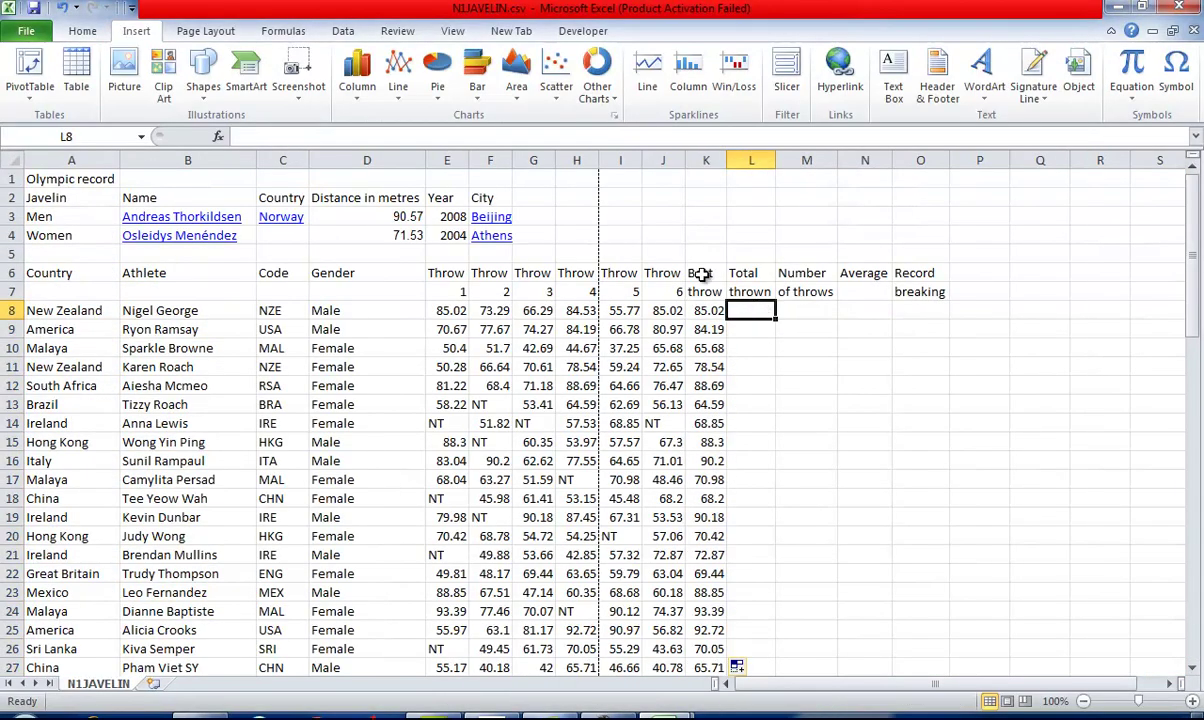
click(597, 132)
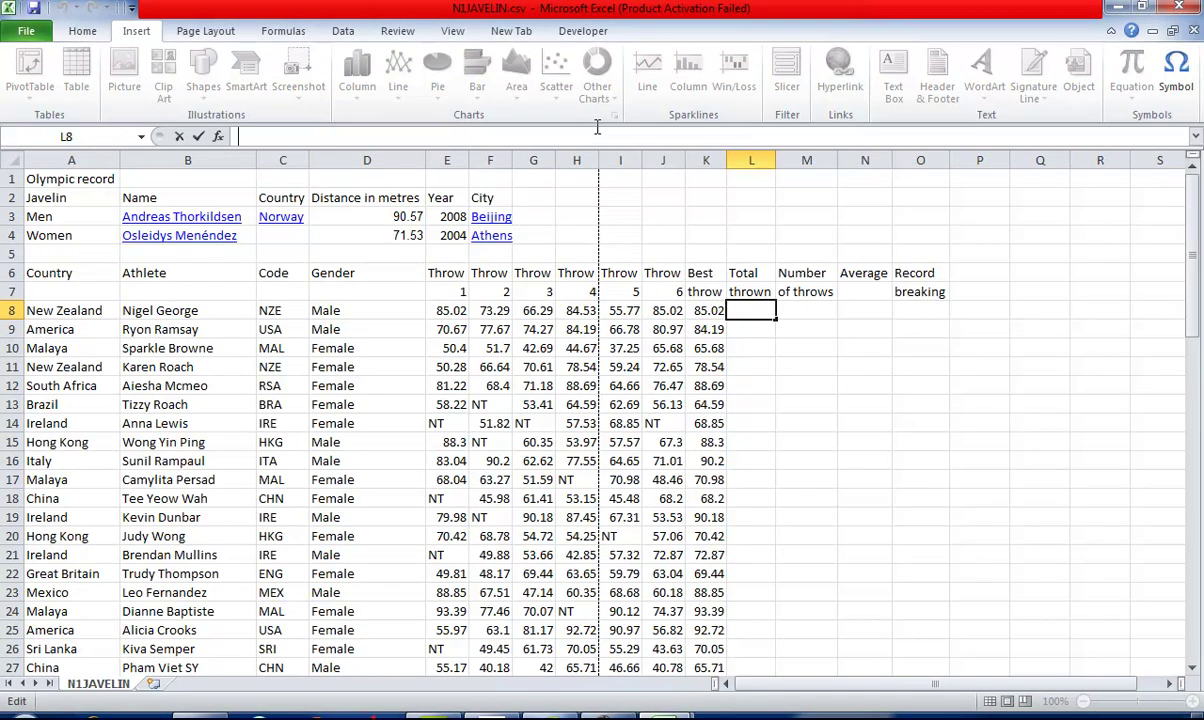
text(=)
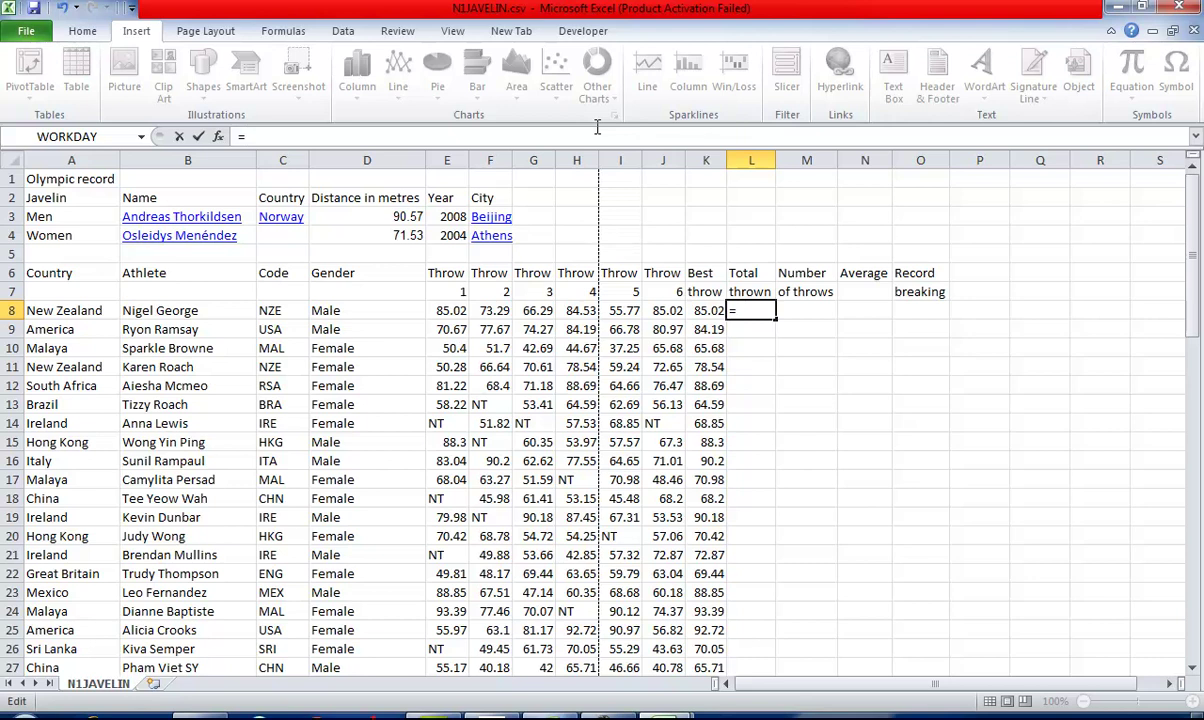
text(sum)
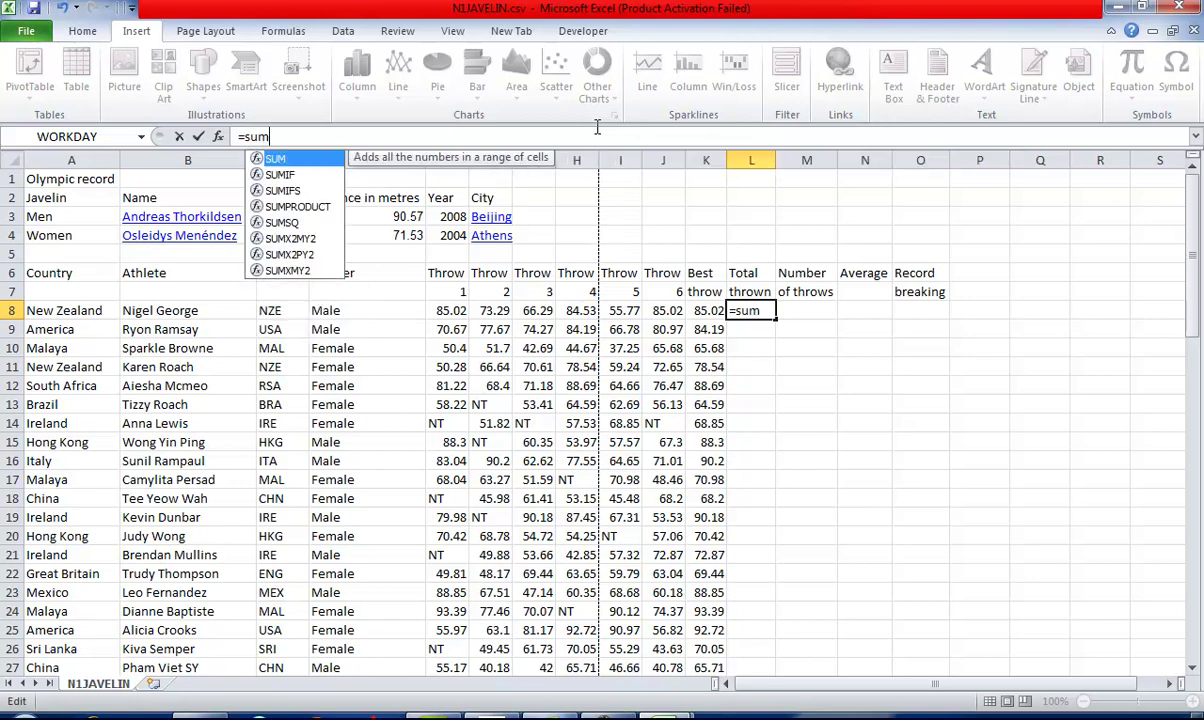
text(())
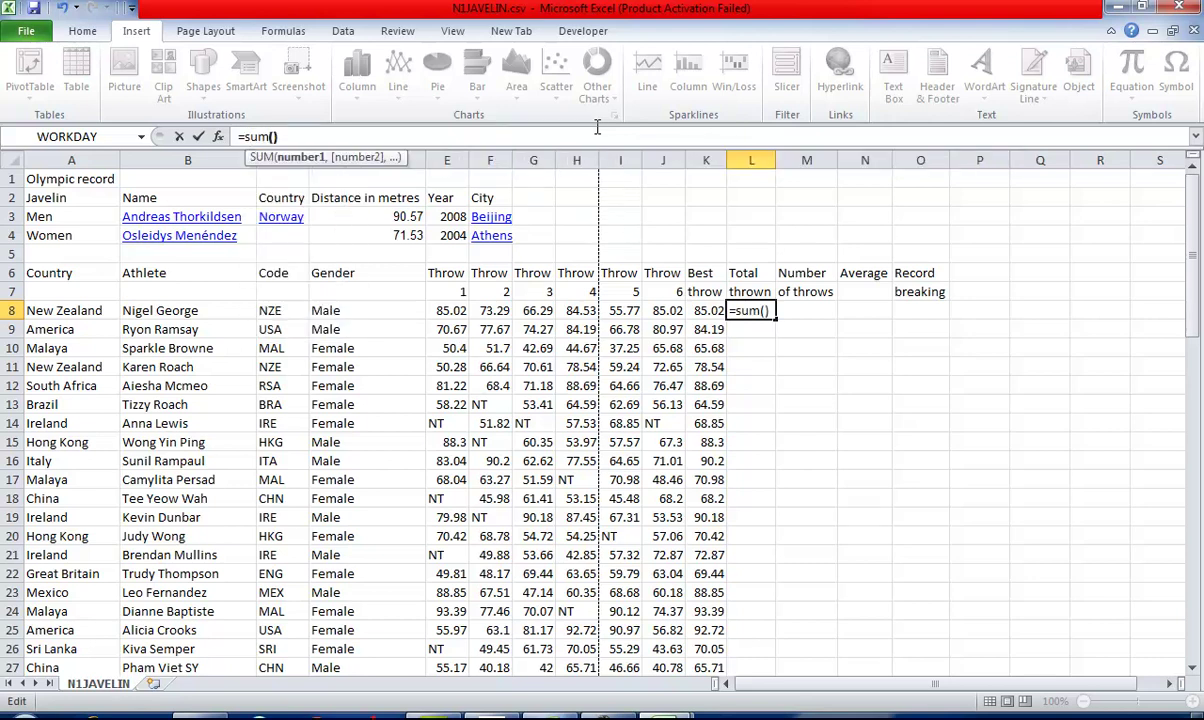
click(277, 137)
drag(438, 311, 658, 312)
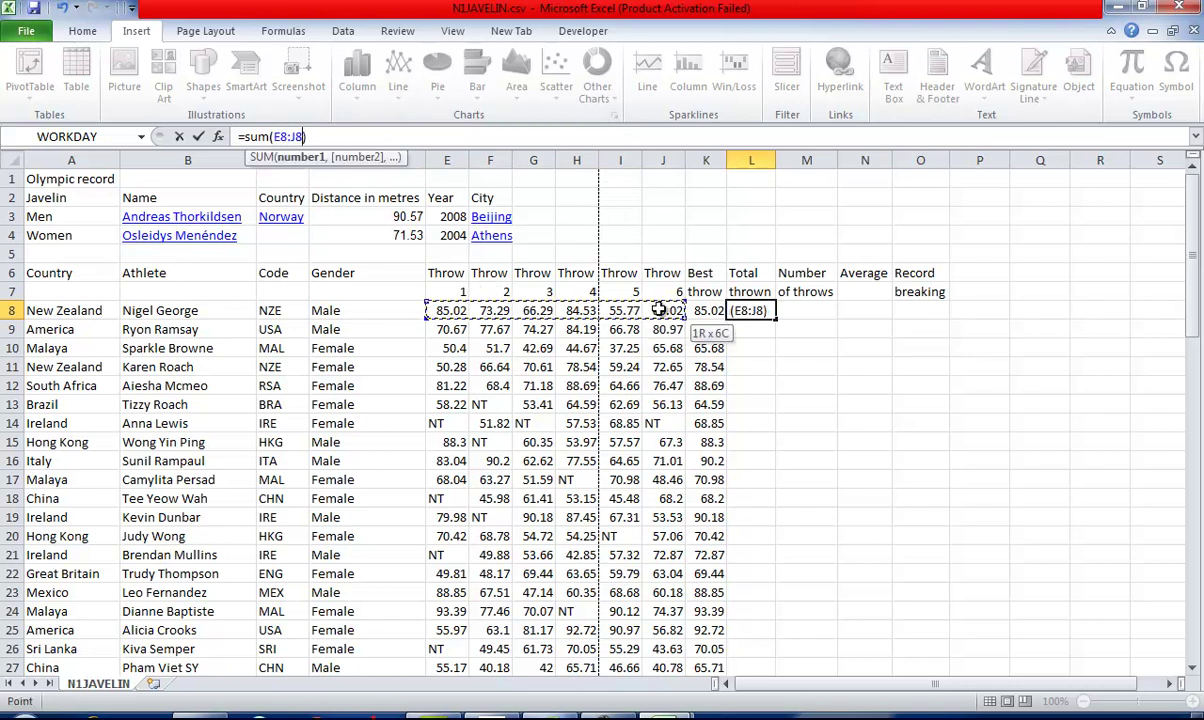
key(Return)
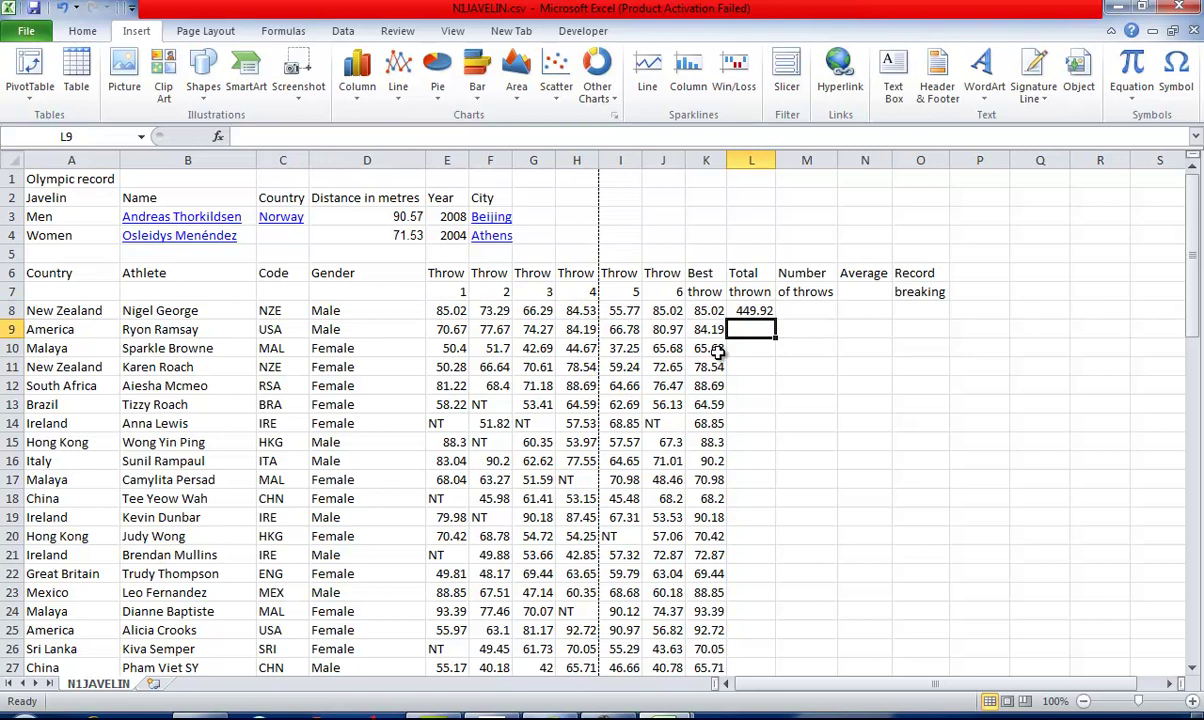
click(752, 311)
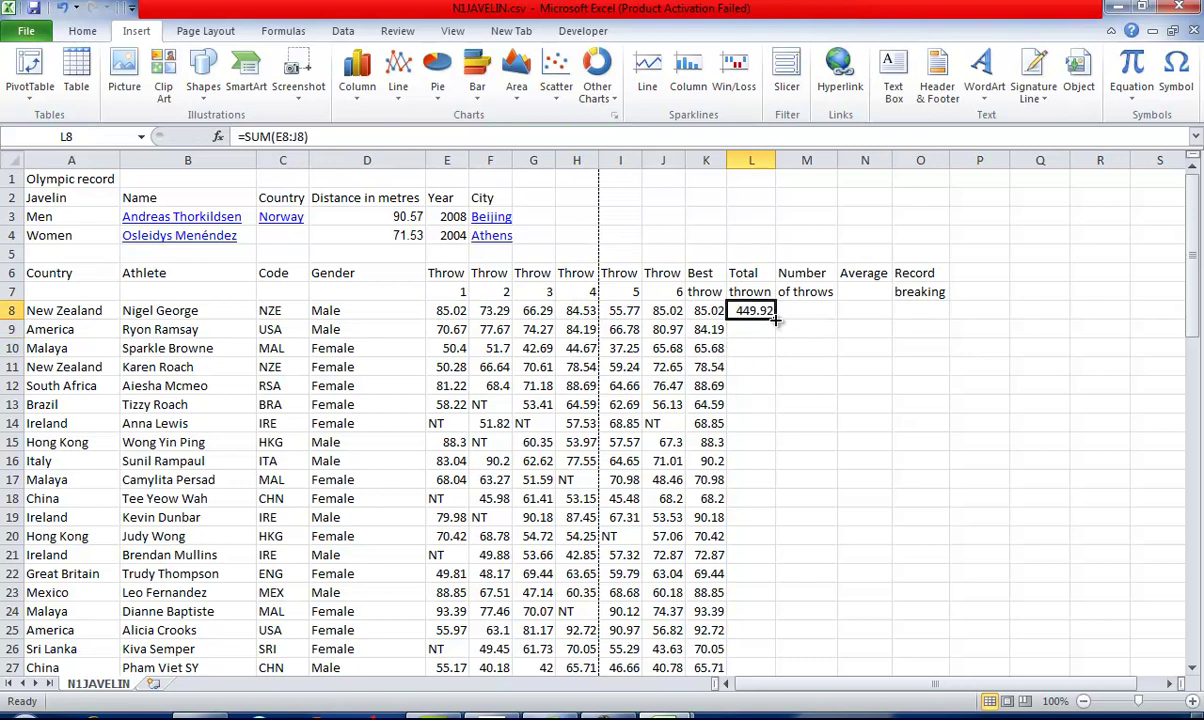
double_click(775, 319)
- Check the best throw and total in row 14 against its numeric throws, and review the SUM formula in L8
click(495, 423)
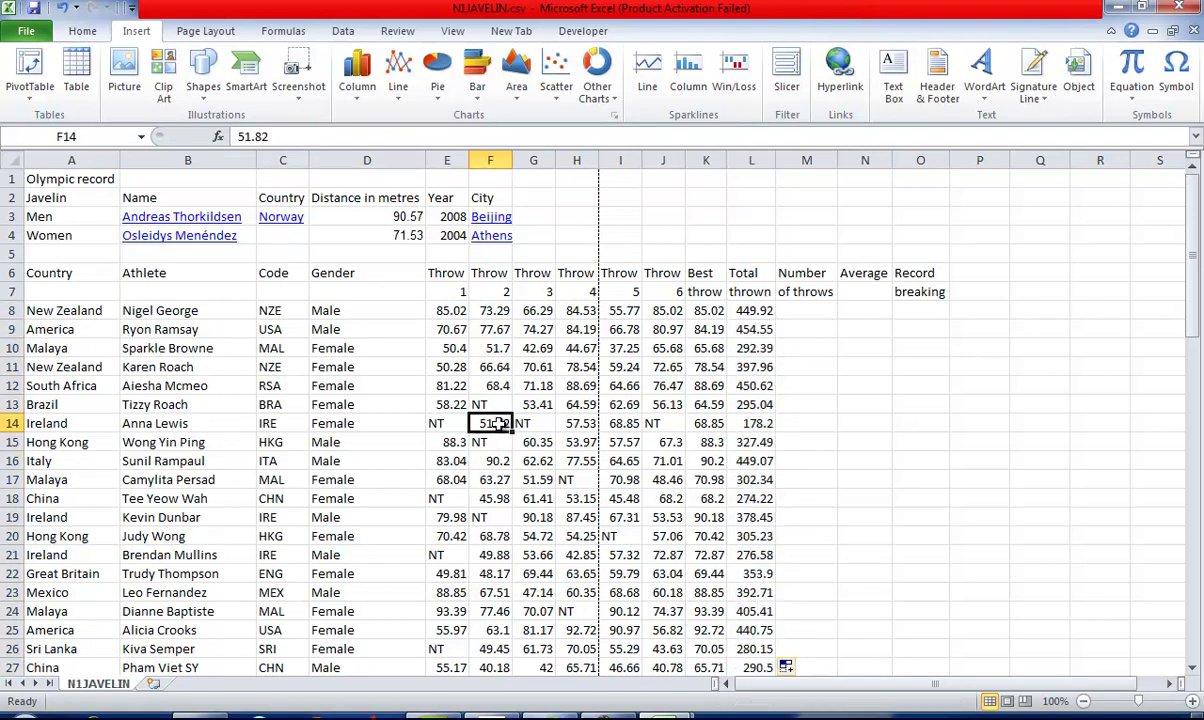
click(578, 423)
click(627, 423)
click(705, 423)
click(753, 423)
click(748, 310)
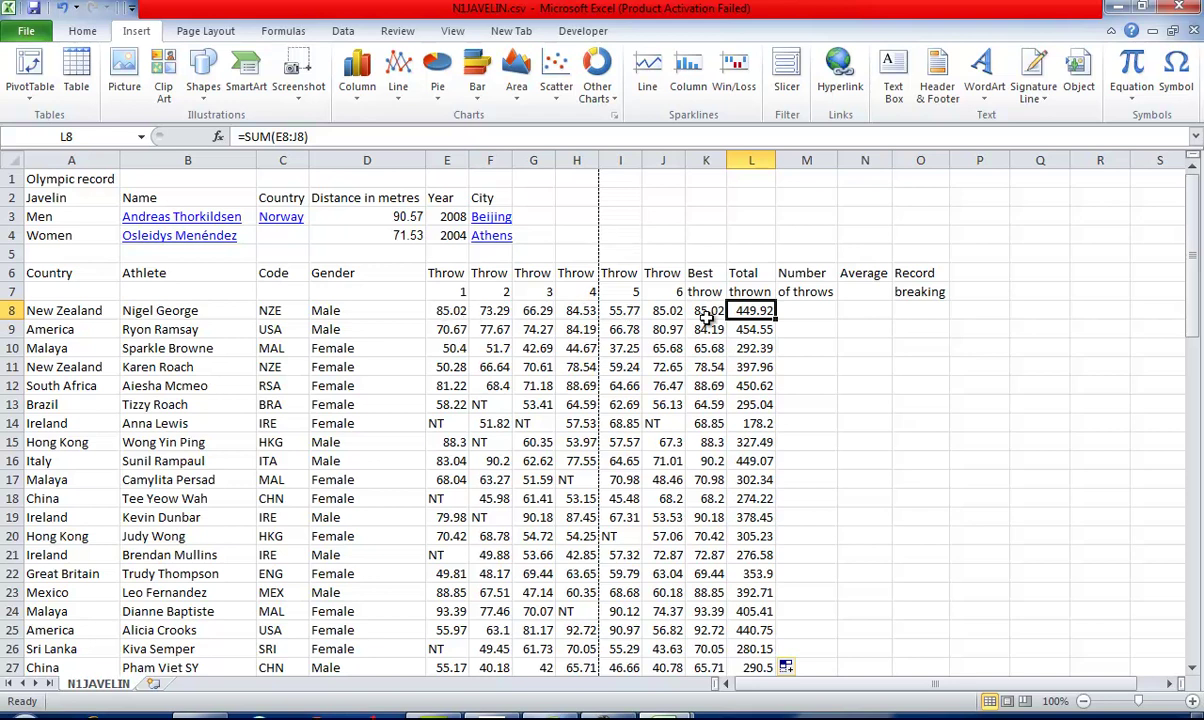
- Read task 10 in the exam paper, on counting throws not recorded as NT, and return to cell M8 in N1JAVELIN.csv
key(alt+Tab)
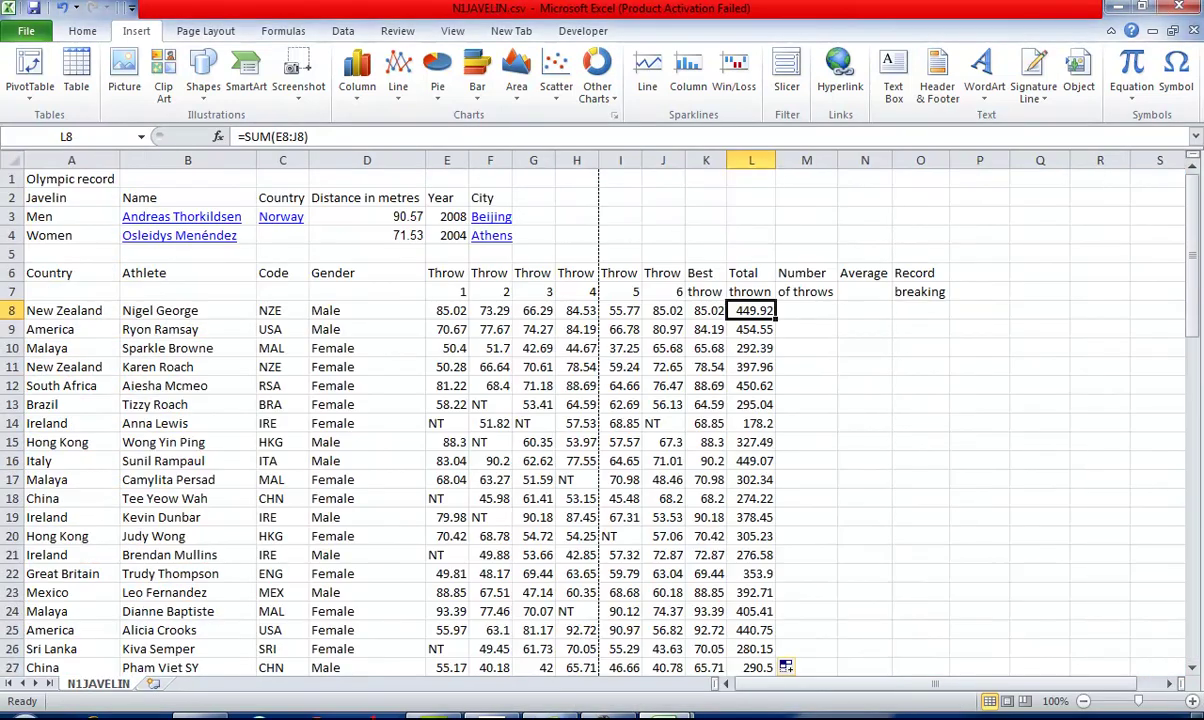
click(487, 712)
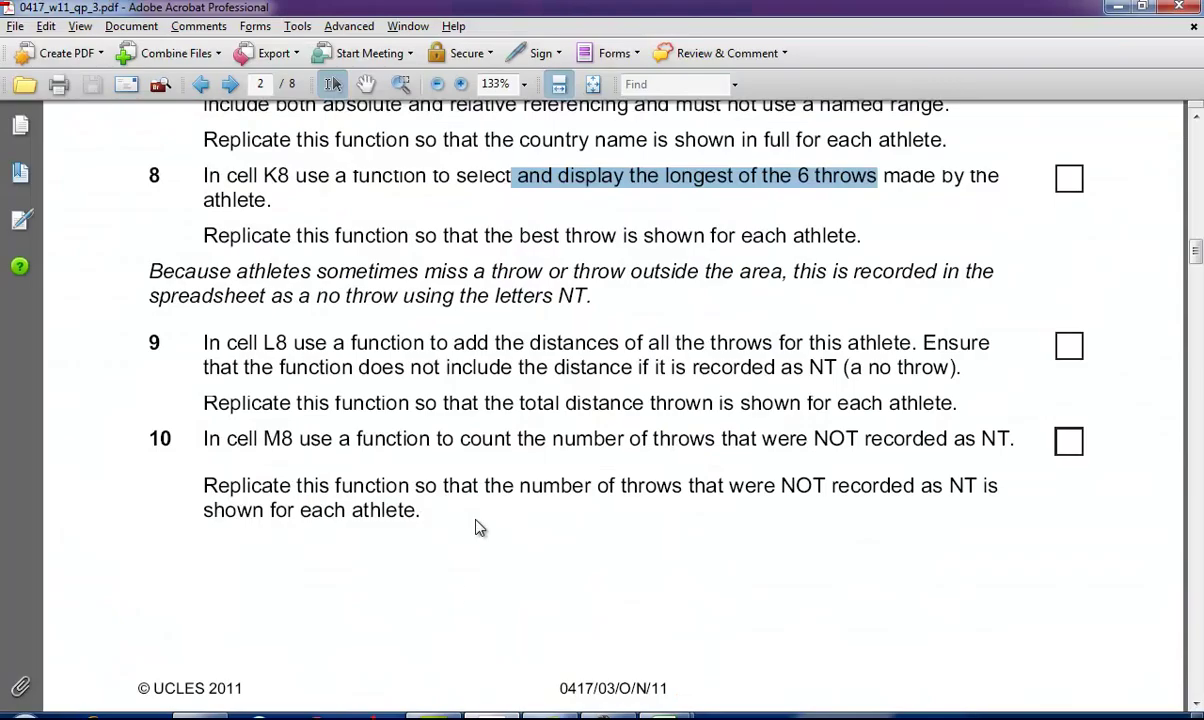
scroll(476, 521, down, 2)
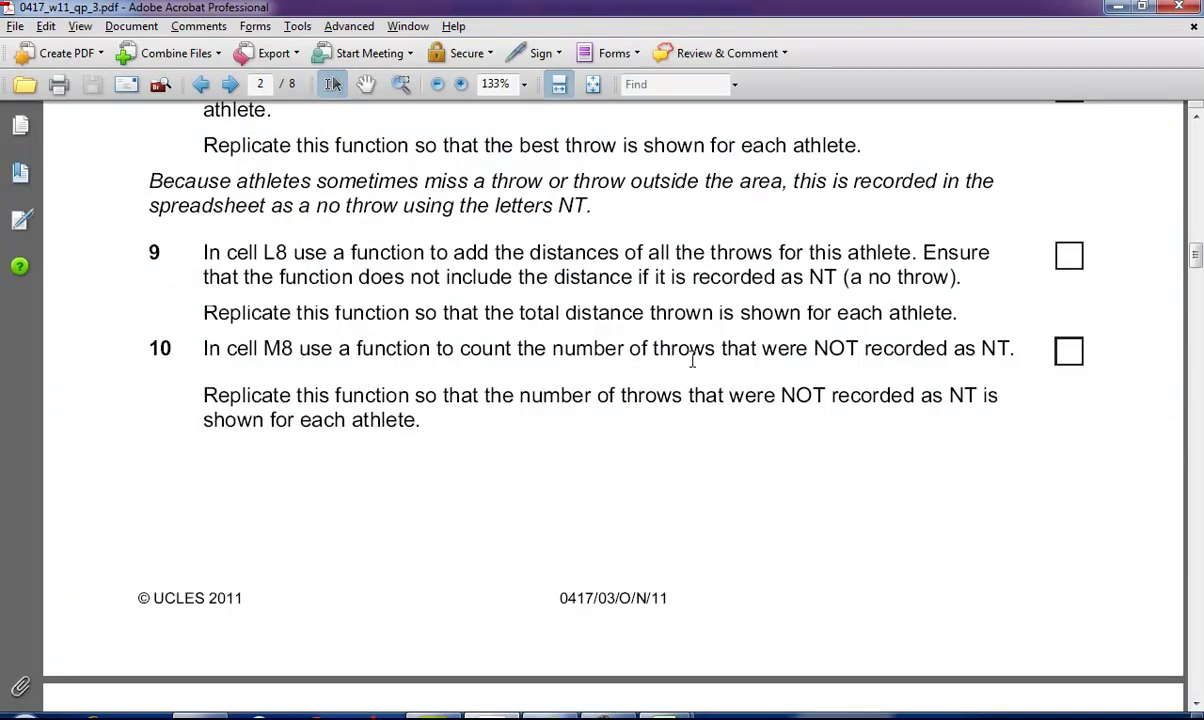
click(665, 713)
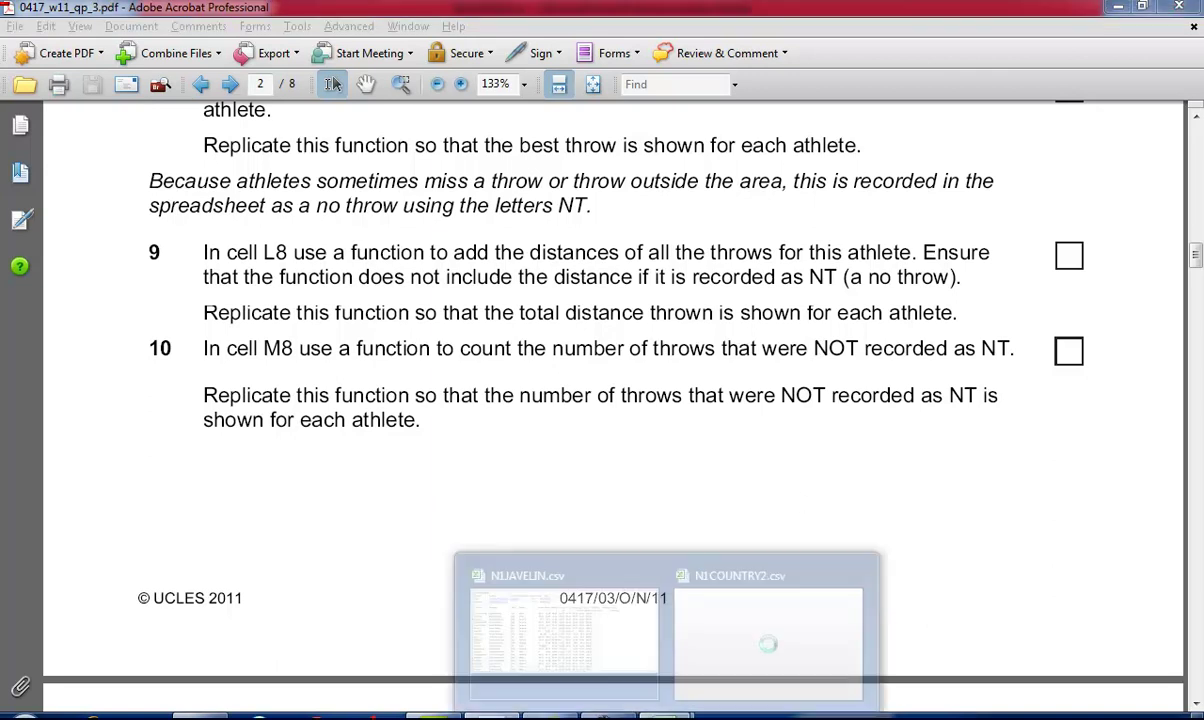
click(618, 570)
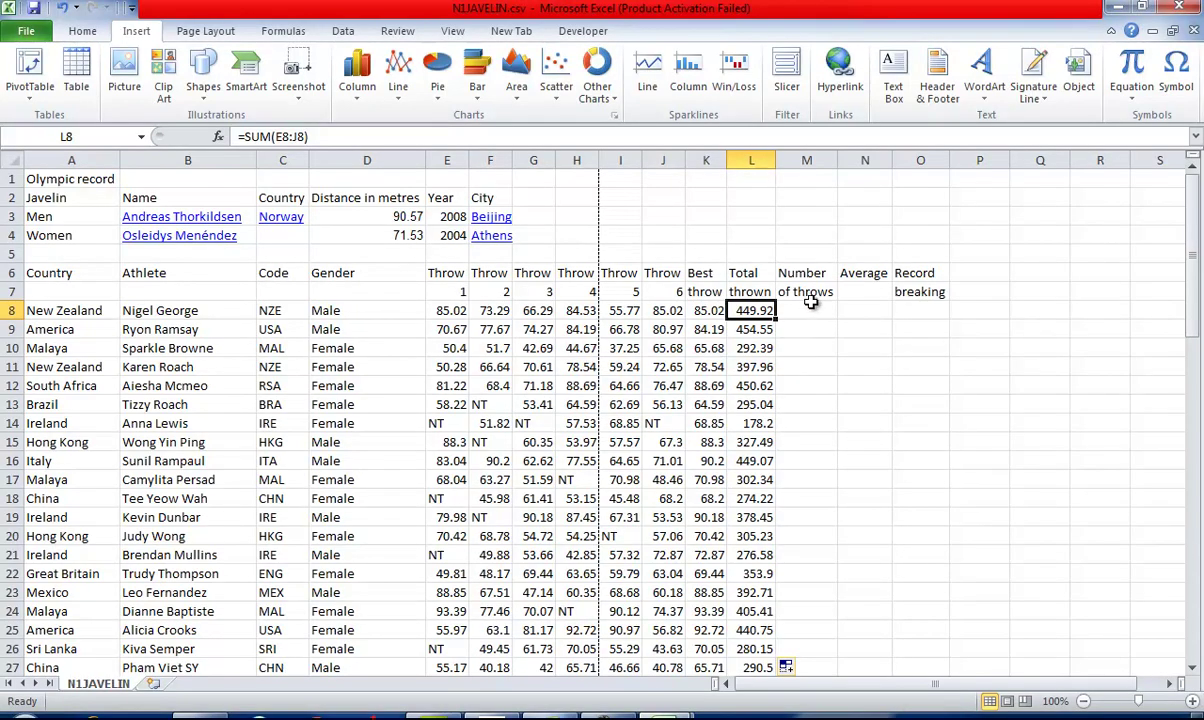
click(806, 308)
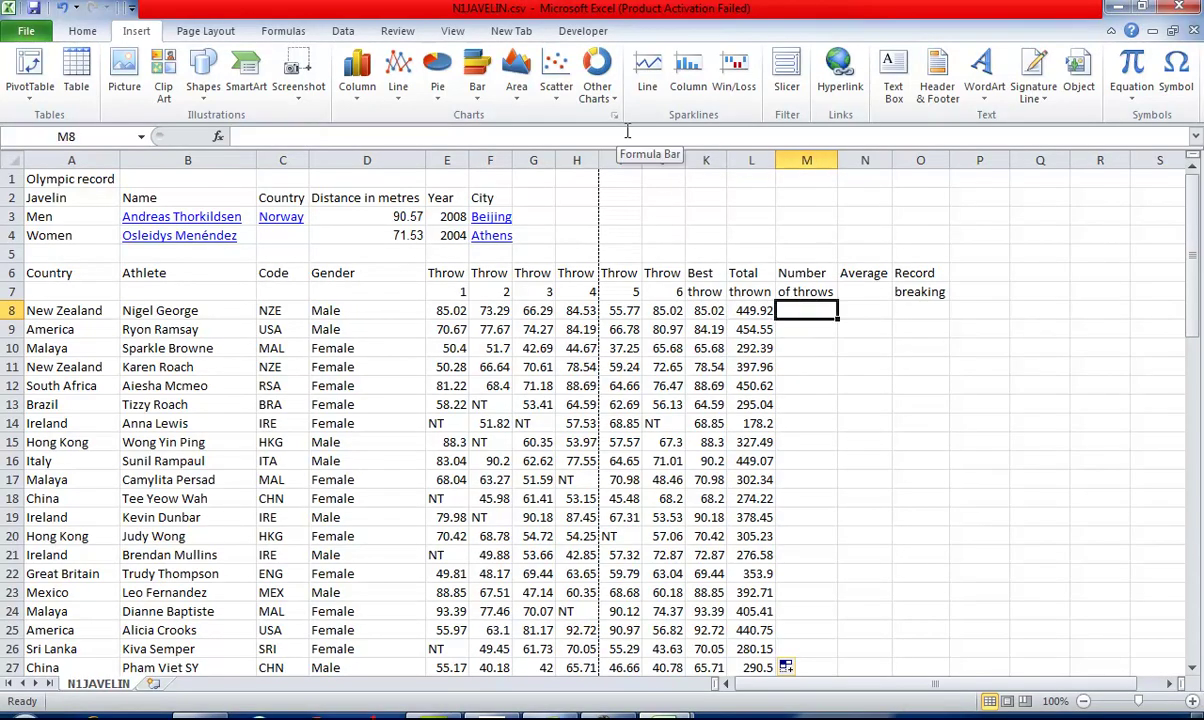
click(478, 713)
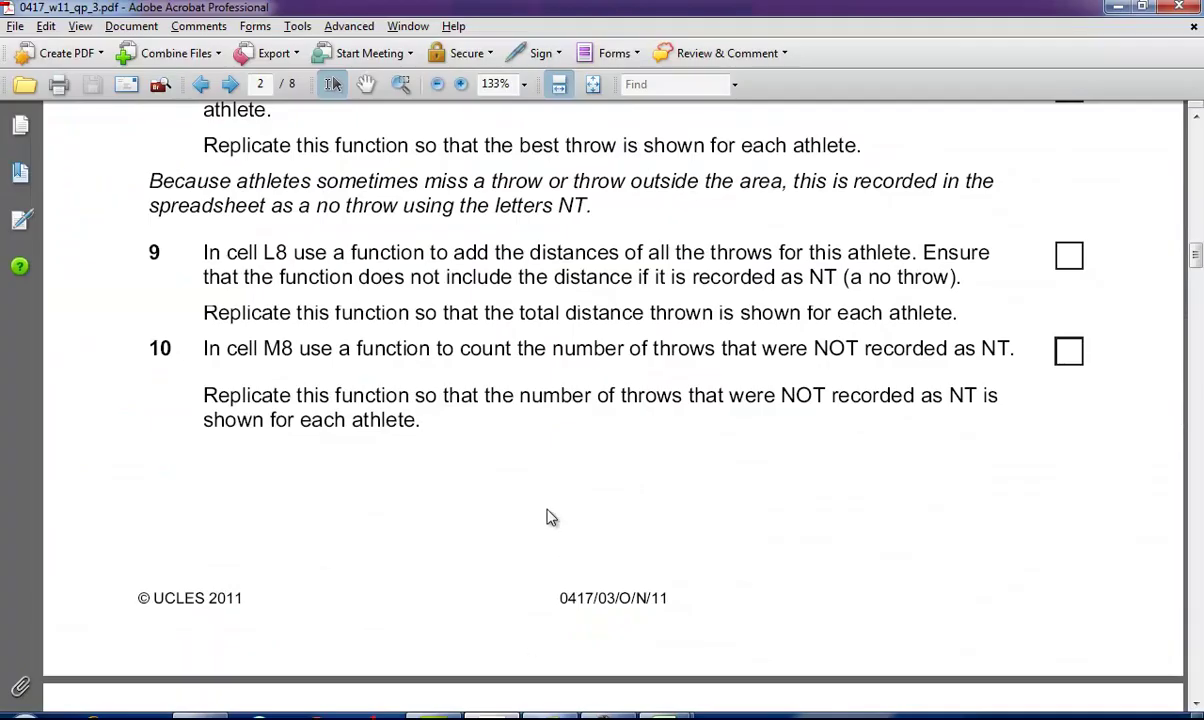
drag(299, 349, 511, 350)
drag(721, 349, 934, 367)
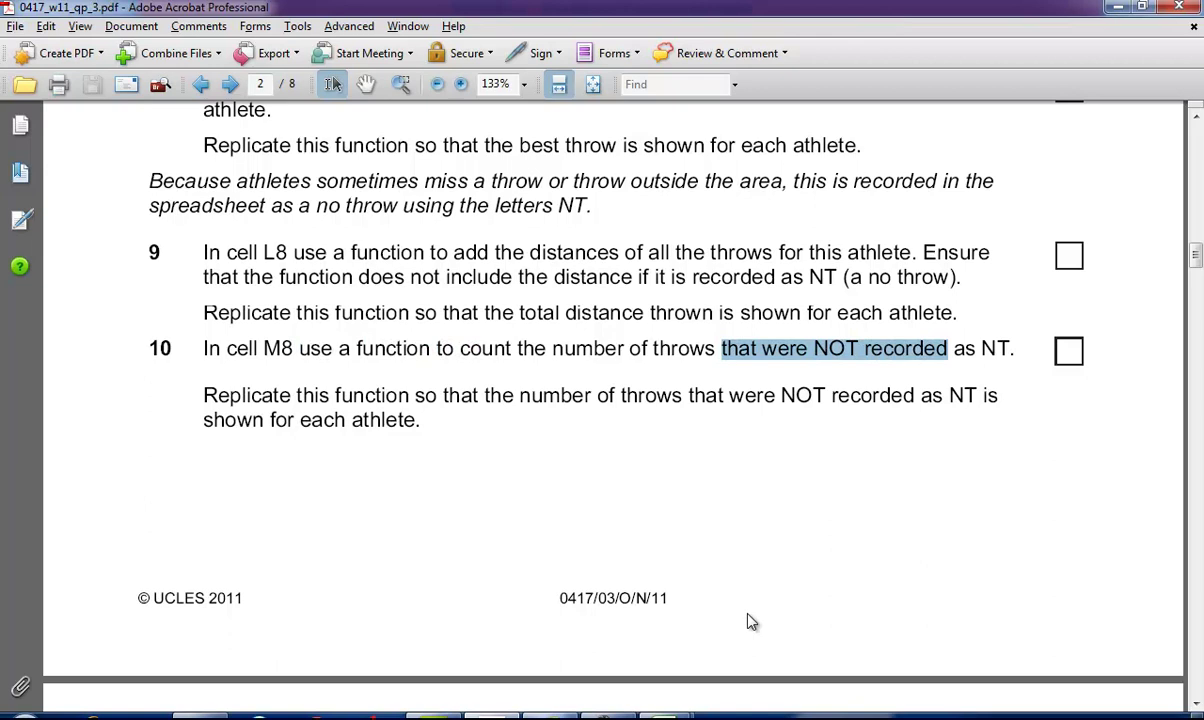
mouse_move(627, 714)
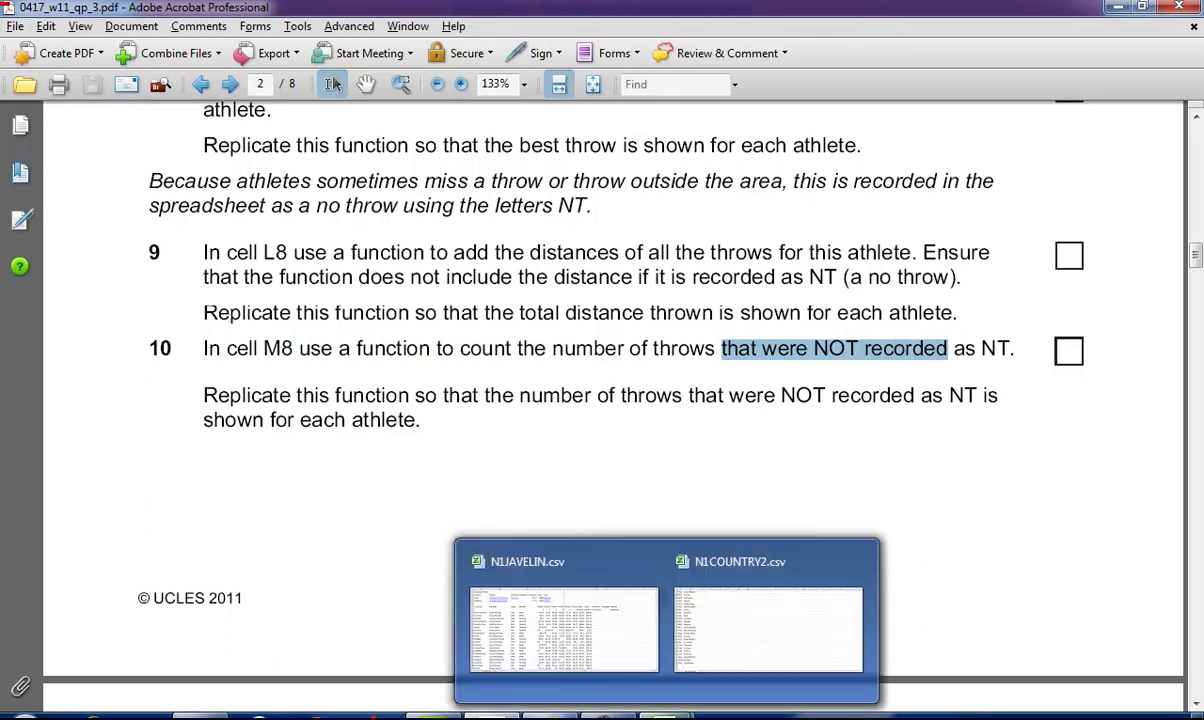
click(567, 572)
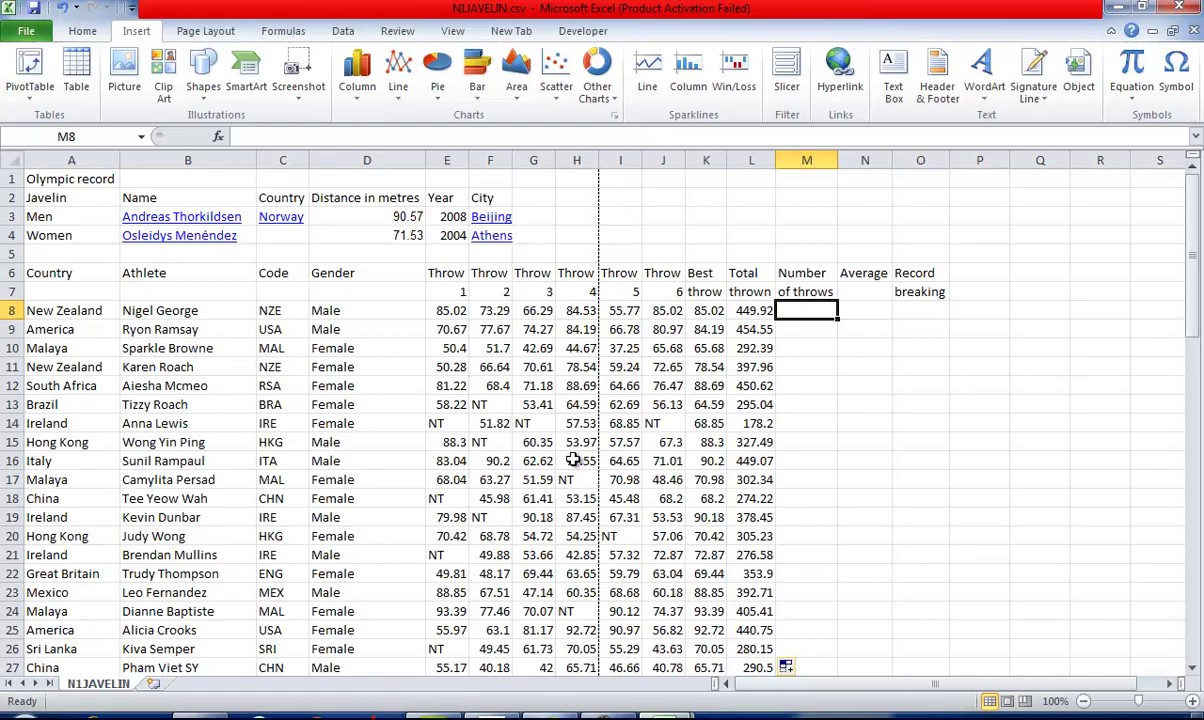
- Enter =COUNTIF(E8:J8,"<>NT") in cell M8 and replicate it down the Number of throws column for every athlete
click(336, 133)
text(=c)
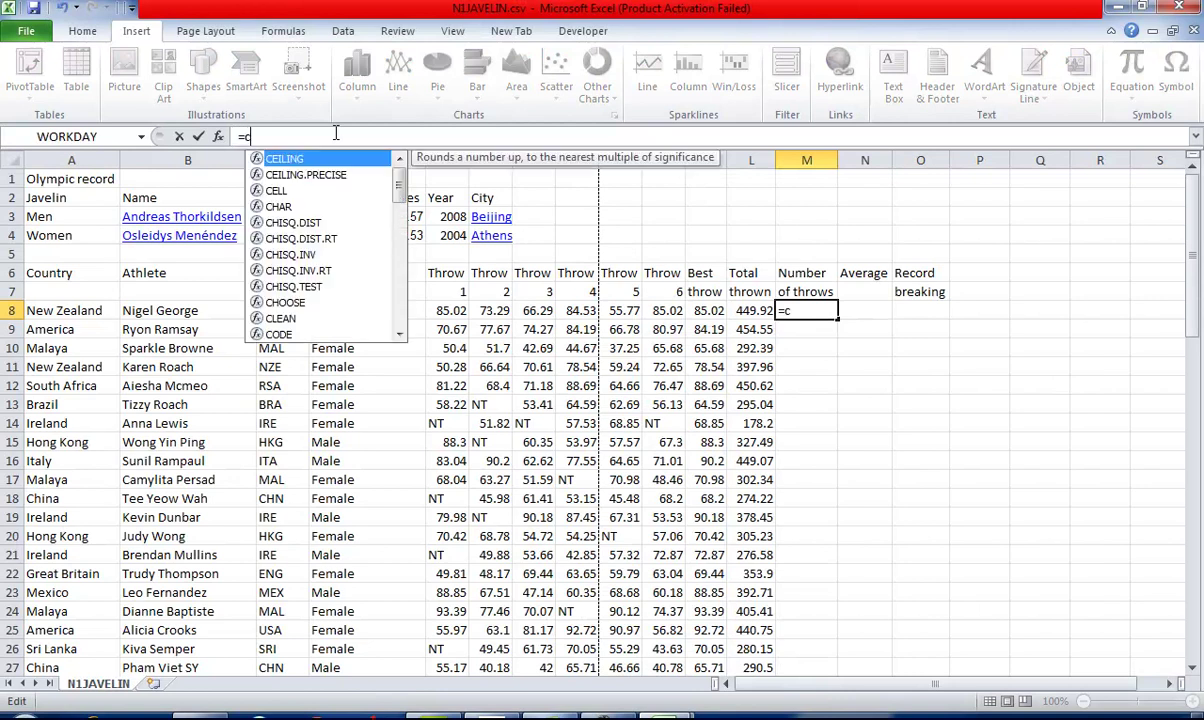
text(ountif())
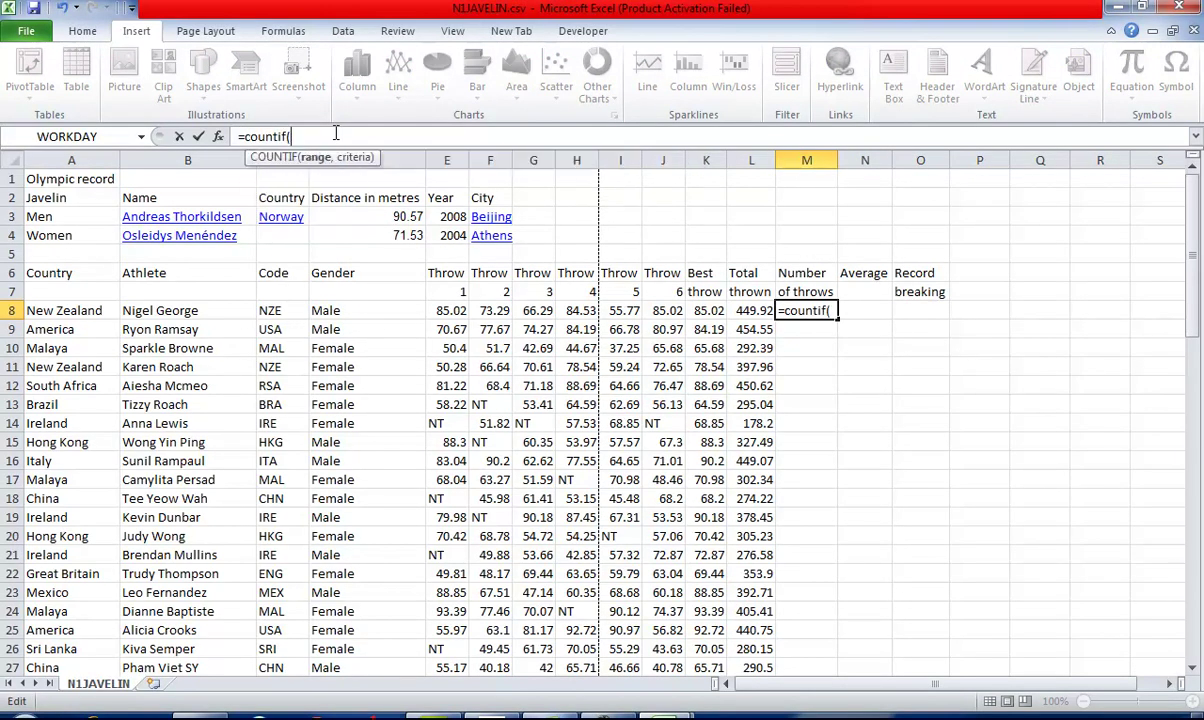
click(290, 137)
drag(447, 310, 672, 311)
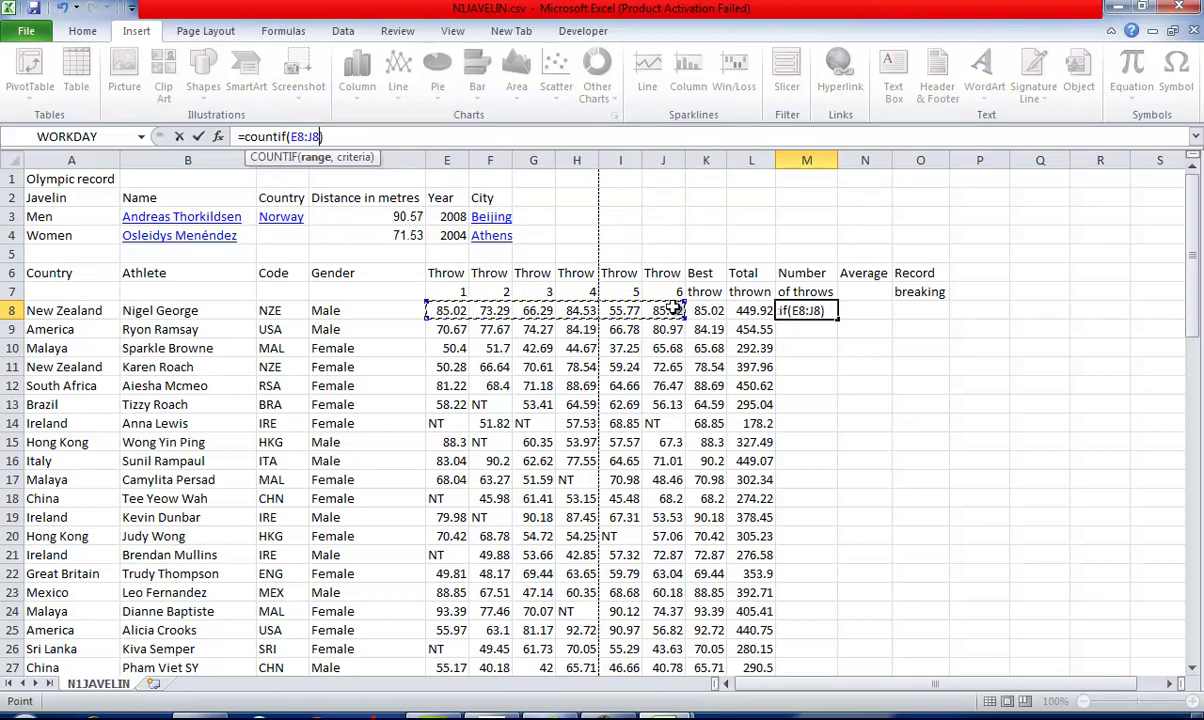
text(,)
text("<>)
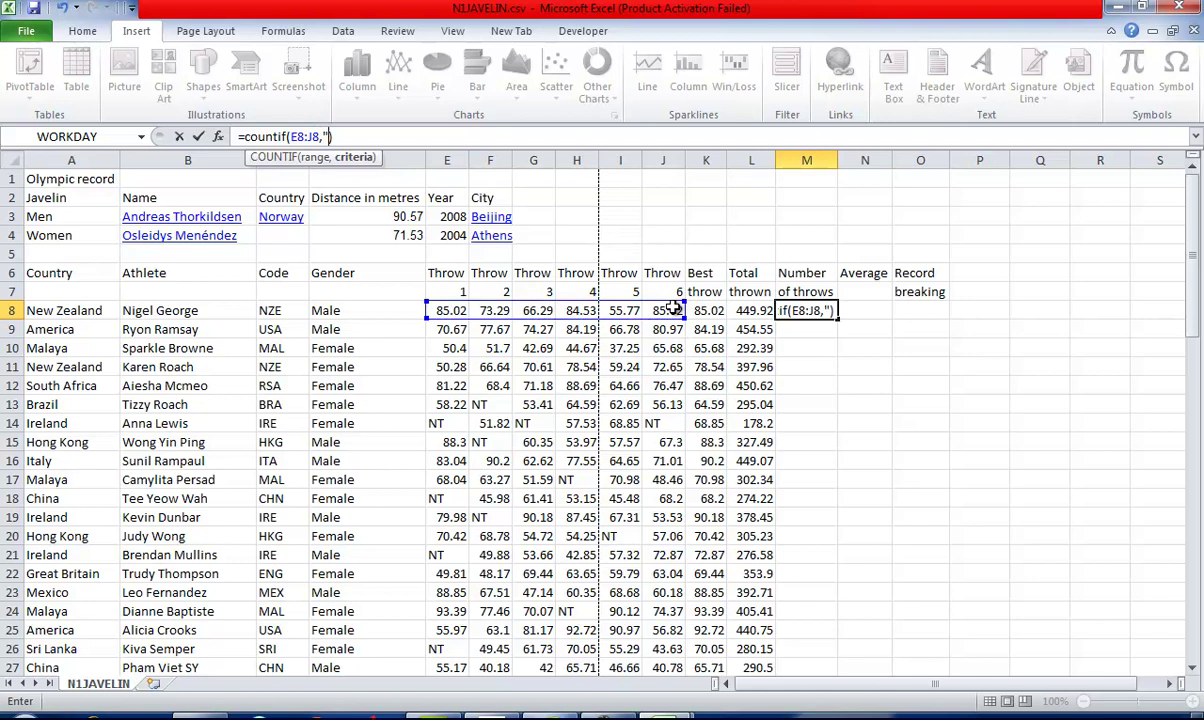
text(N)
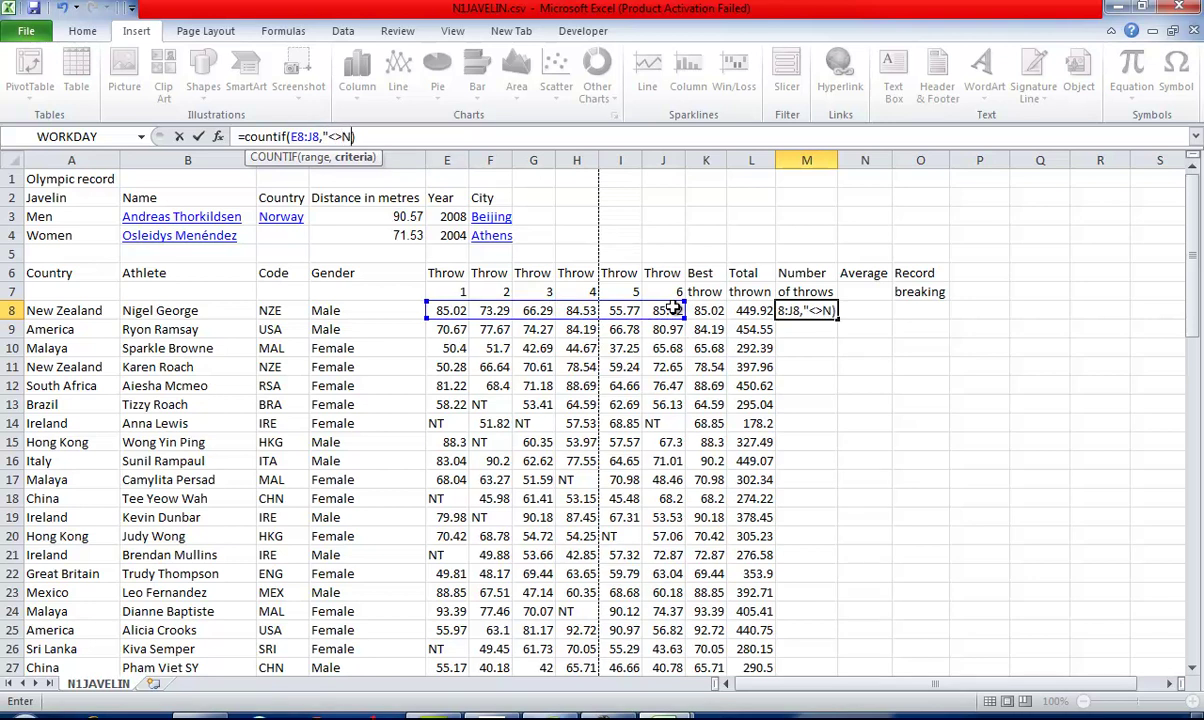
text(T")
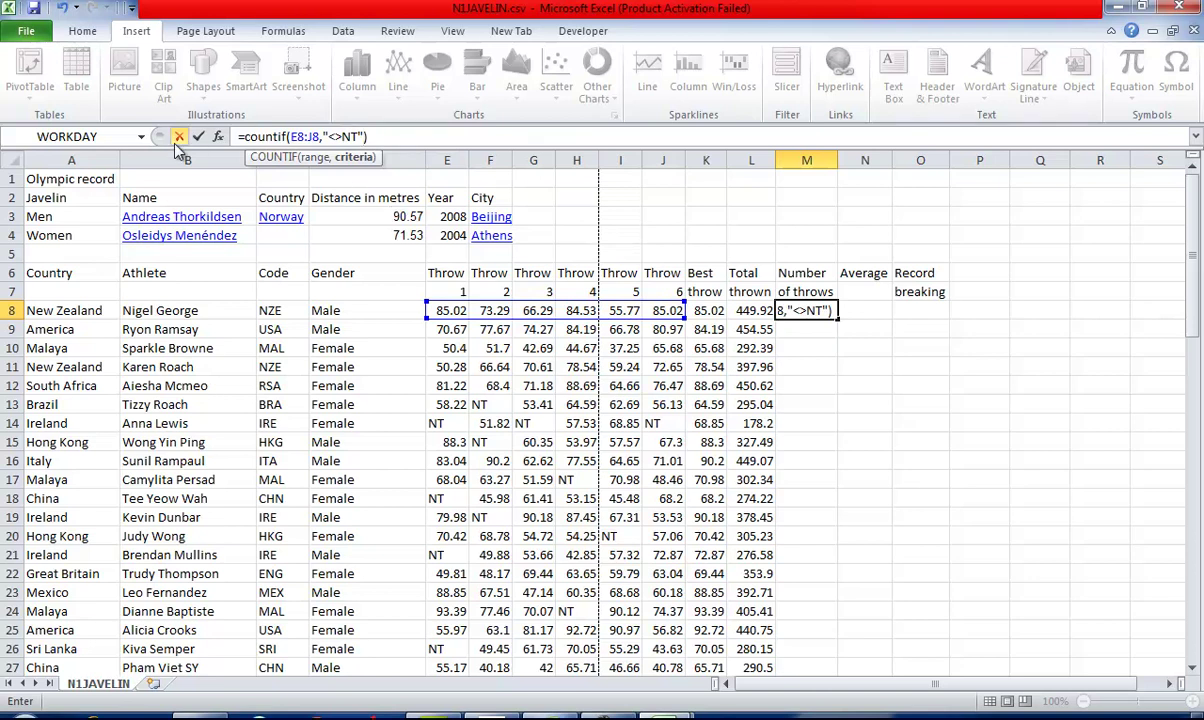
click(199, 141)
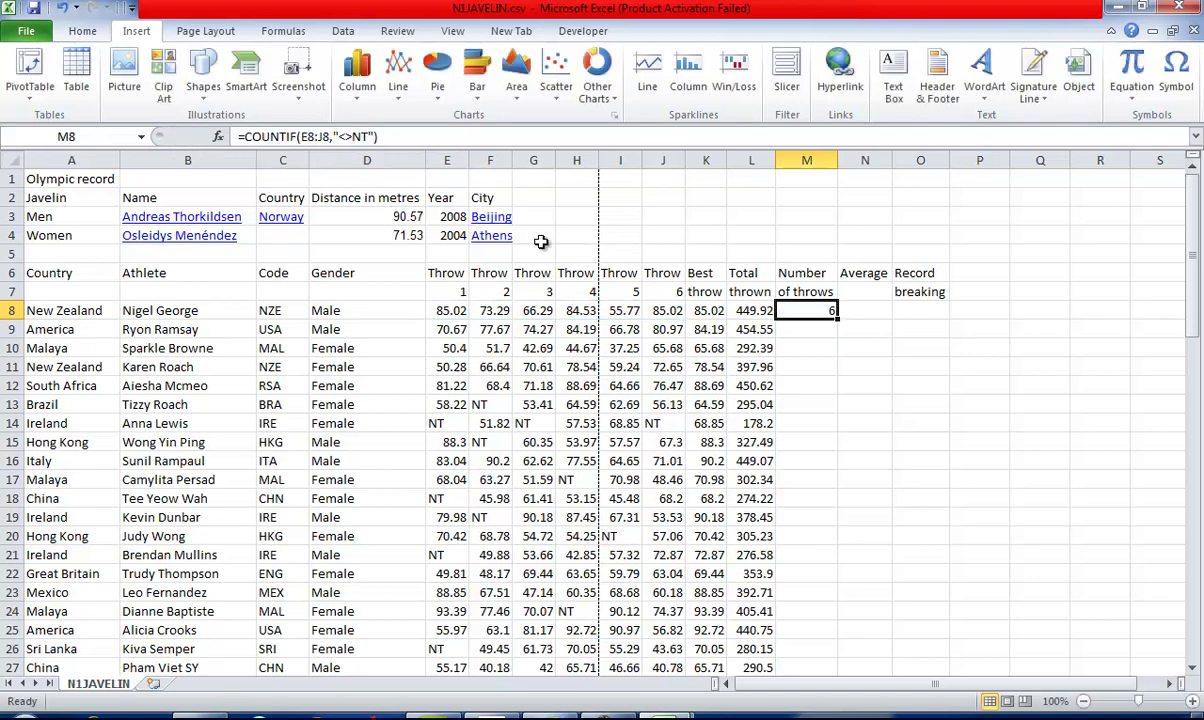
double_click(838, 320)
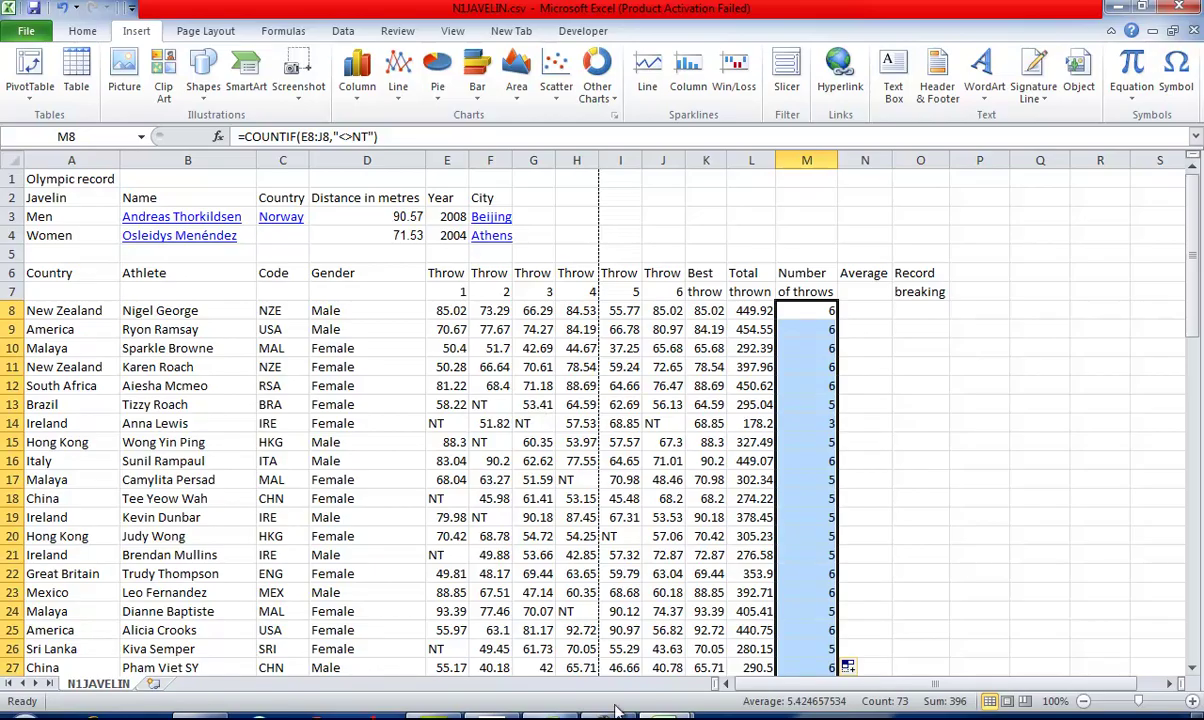
- Read task 11 in the exam paper, on the average throw length in N8, and return to N1JAVELIN.csv
click(536, 715)
scroll(495, 545, down, 10)
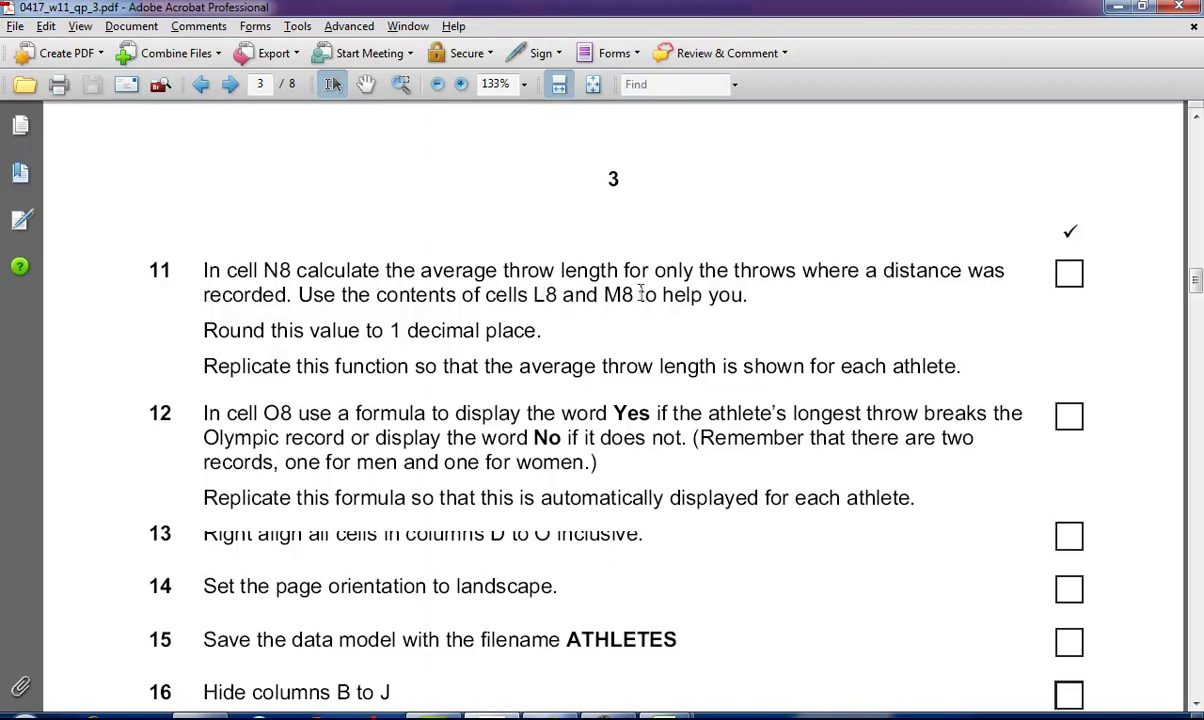
key(alt+Tab)
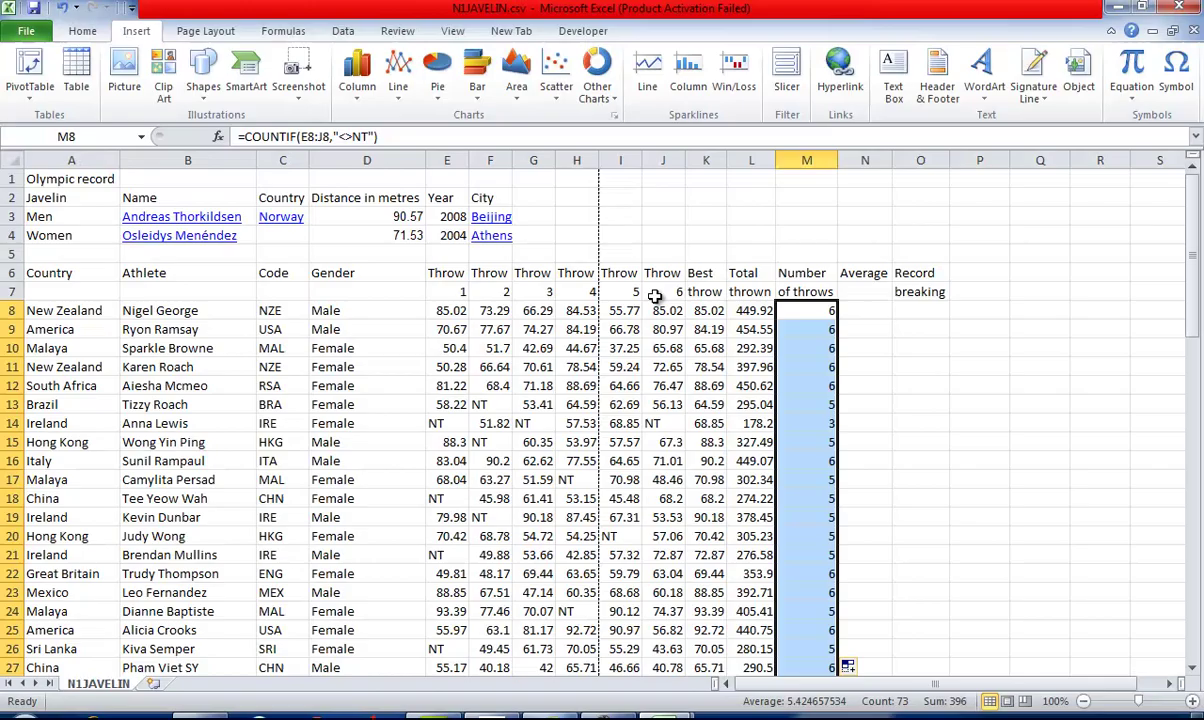
- Enter =L8/M8 in cell N8 and replicate it down the Average column for every athlete
click(861, 307)
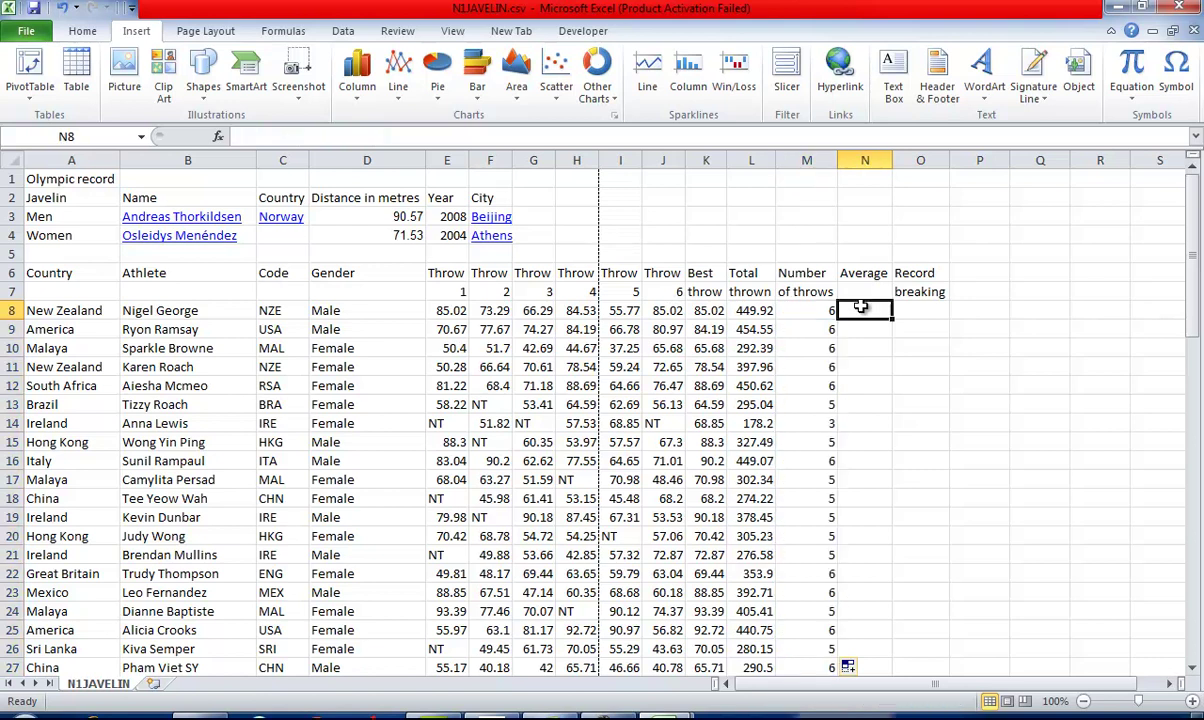
click(568, 131)
text(=)
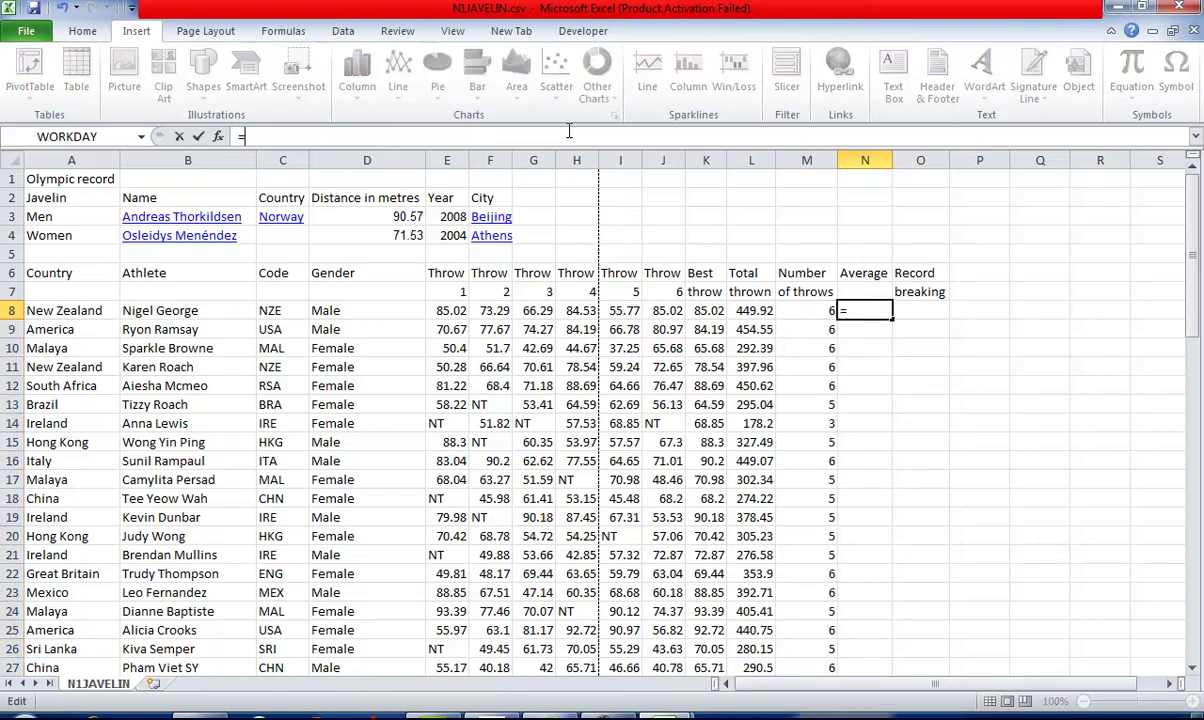
click(756, 314)
text(/)
click(808, 310)
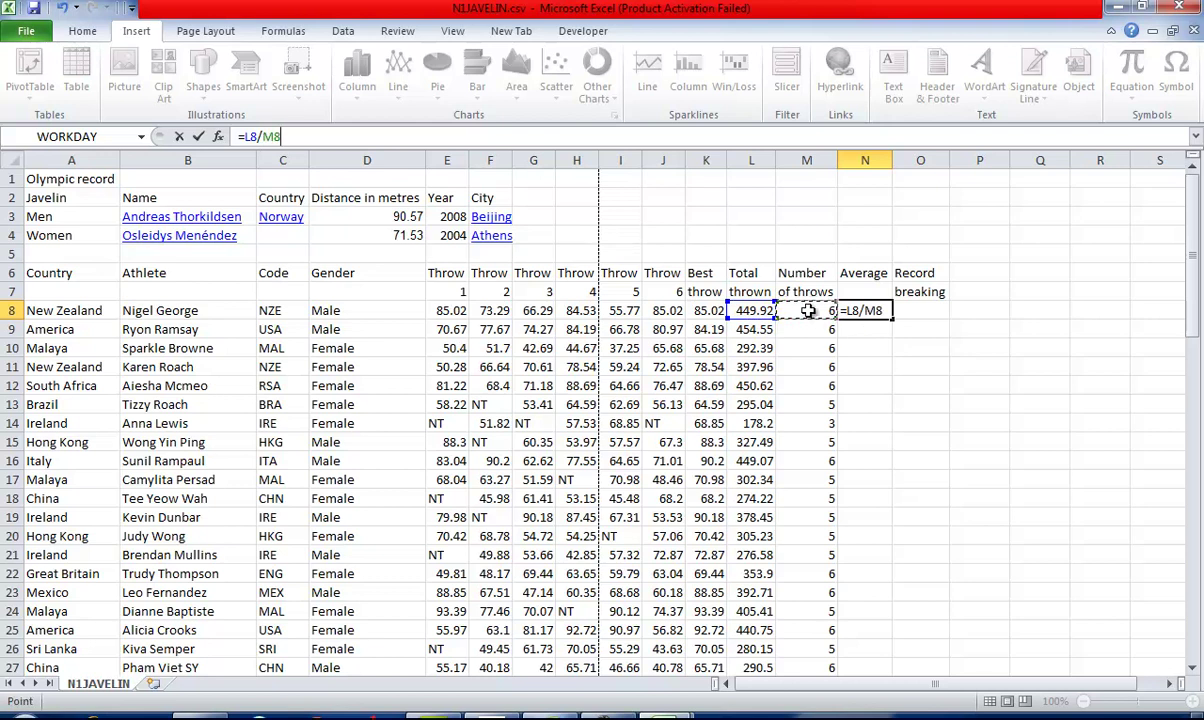
key(Return)
click(865, 312)
double_click(891, 319)
- Check the rounding requirement of task 11 in the exam paper and return to N1JAVELIN.csv
key(alt+Tab)
scroll(820, 392, down, 1)
scroll(820, 392, down, 2)
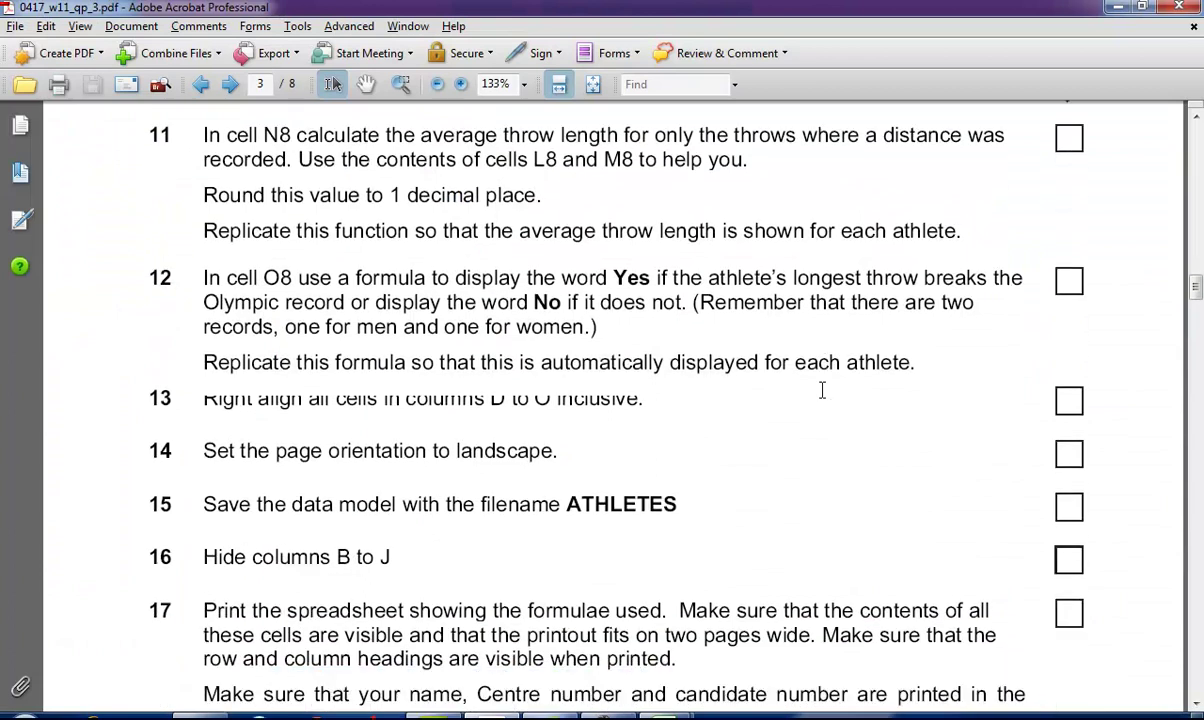
key(alt+Tab)
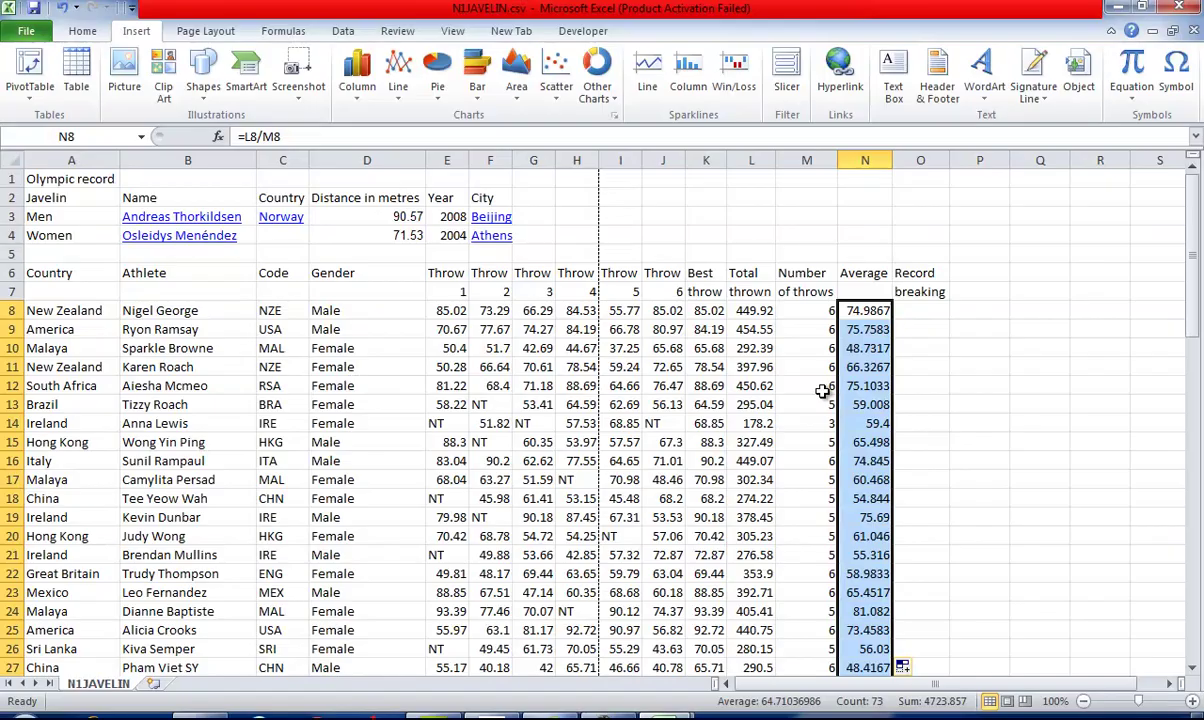
- Change the formula in N8 to =ROUND(L8/M8,1) and replicate it down the Average column for every athlete
right_click(868, 316)
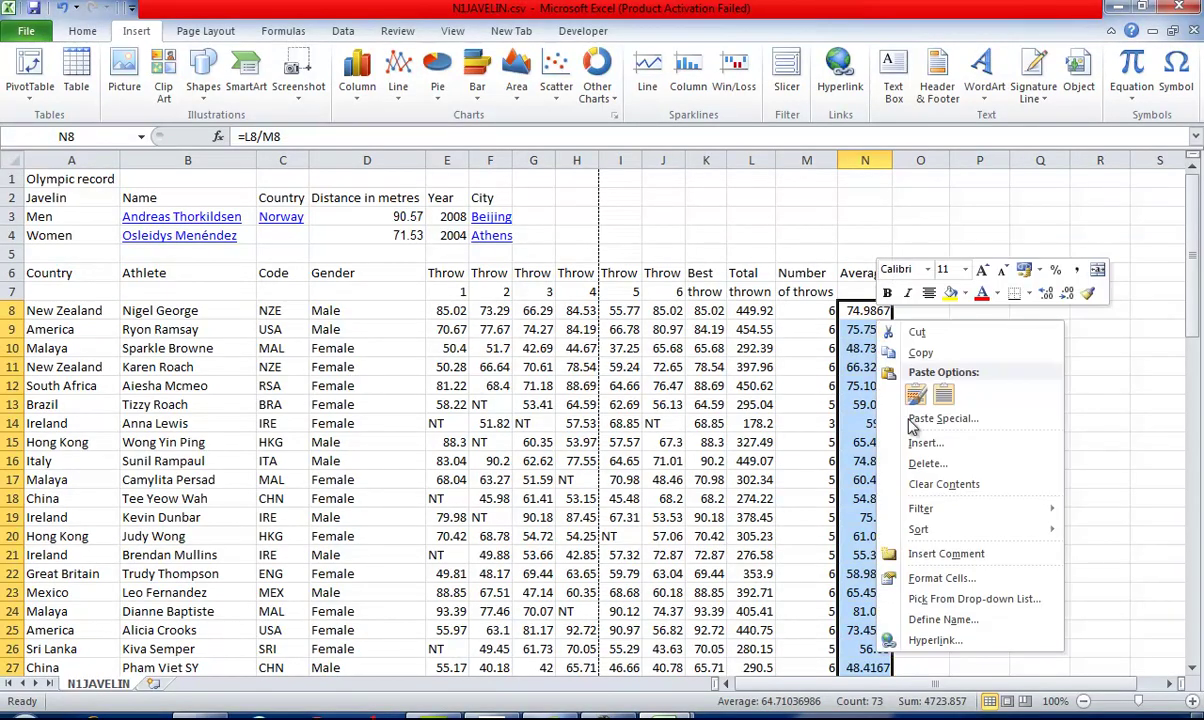
click(865, 306)
click(865, 310)
click(237, 136)
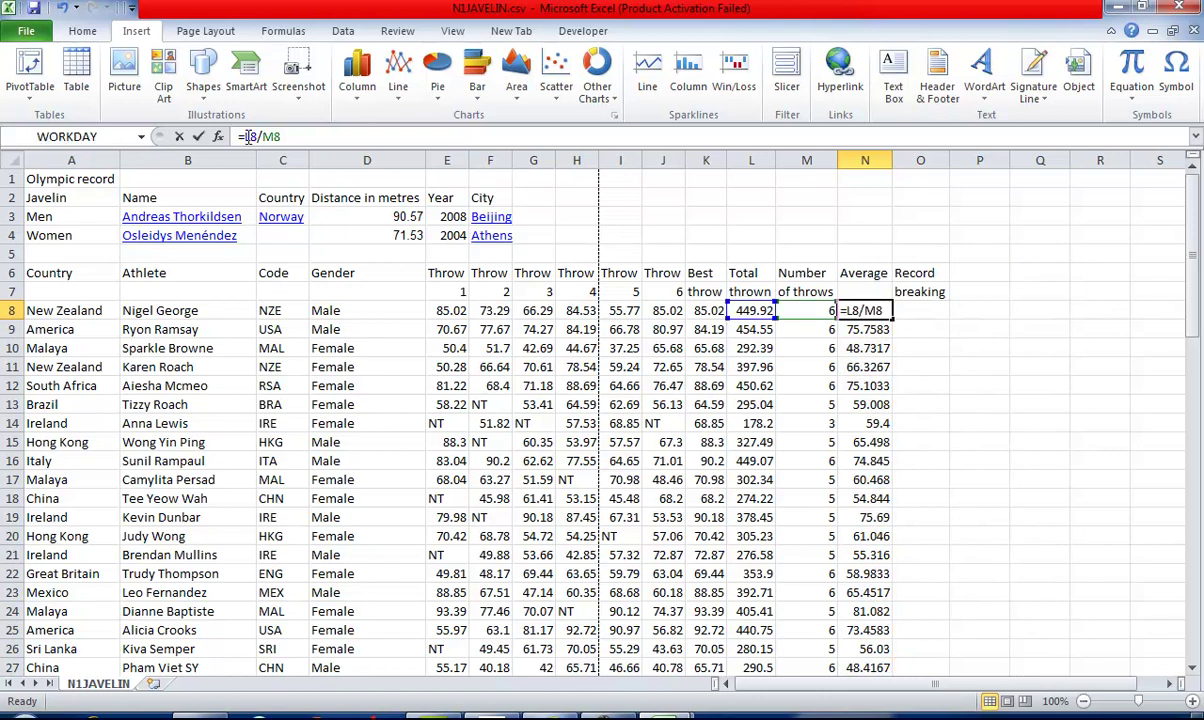
text(Round()
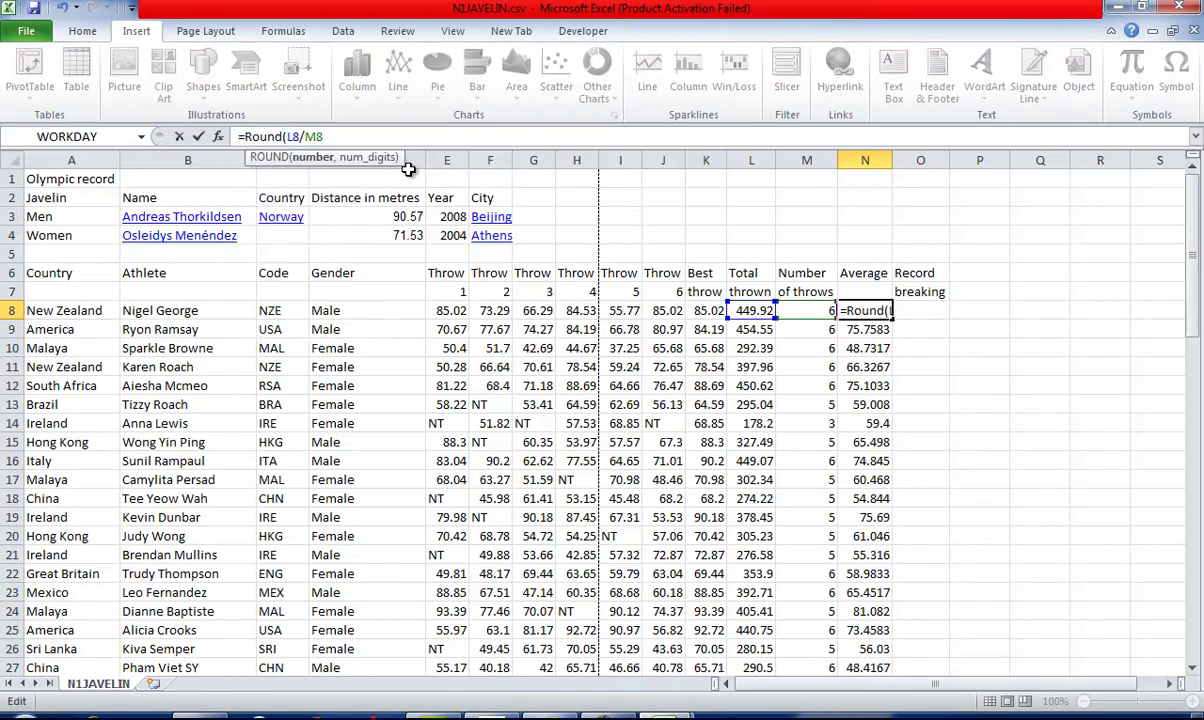
click(324, 137)
text(,1)
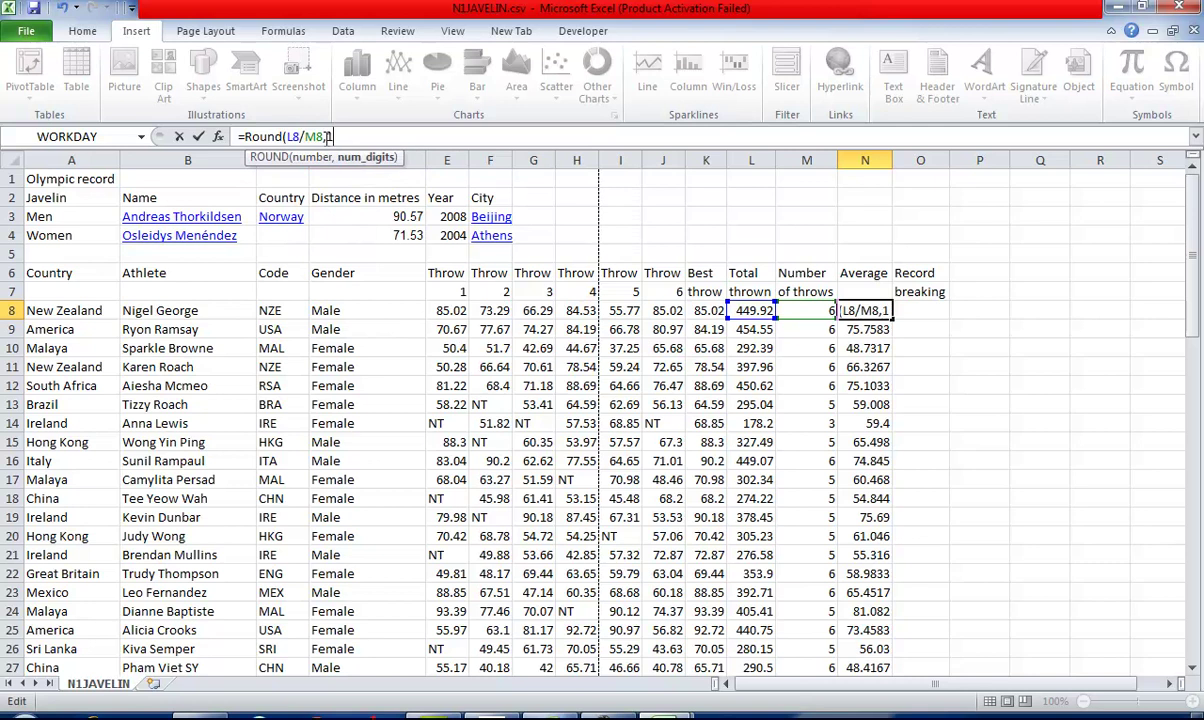
key(Return)
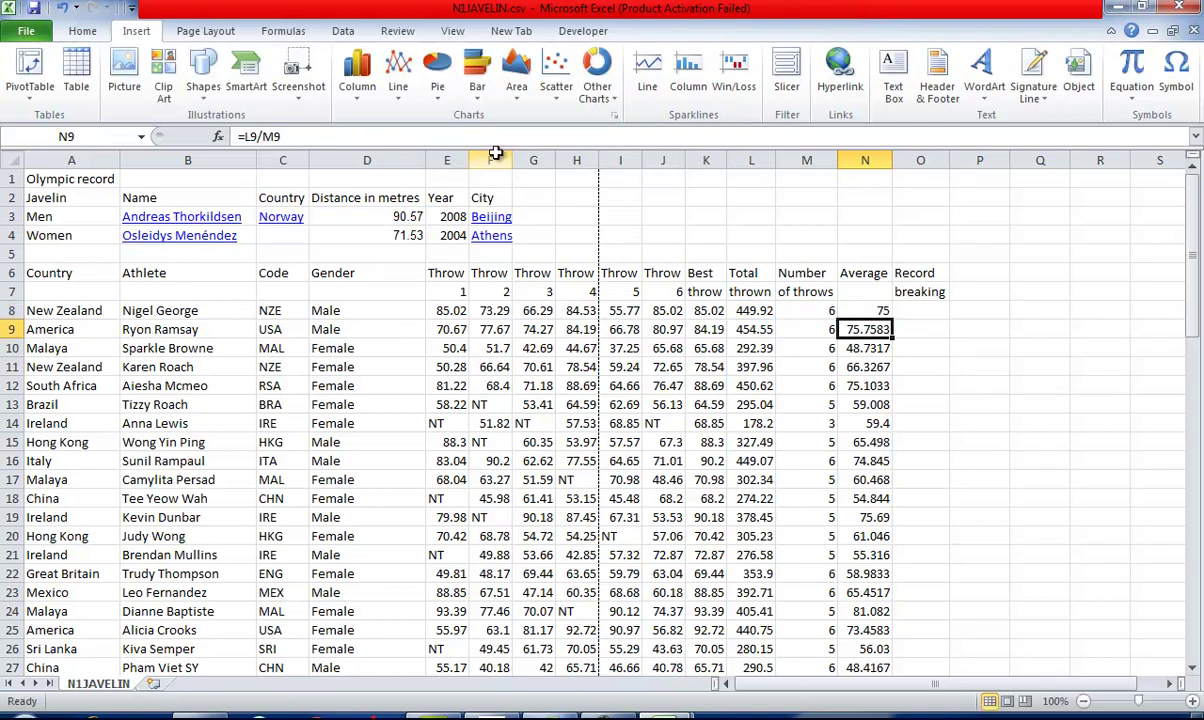
key(alt+Tab)
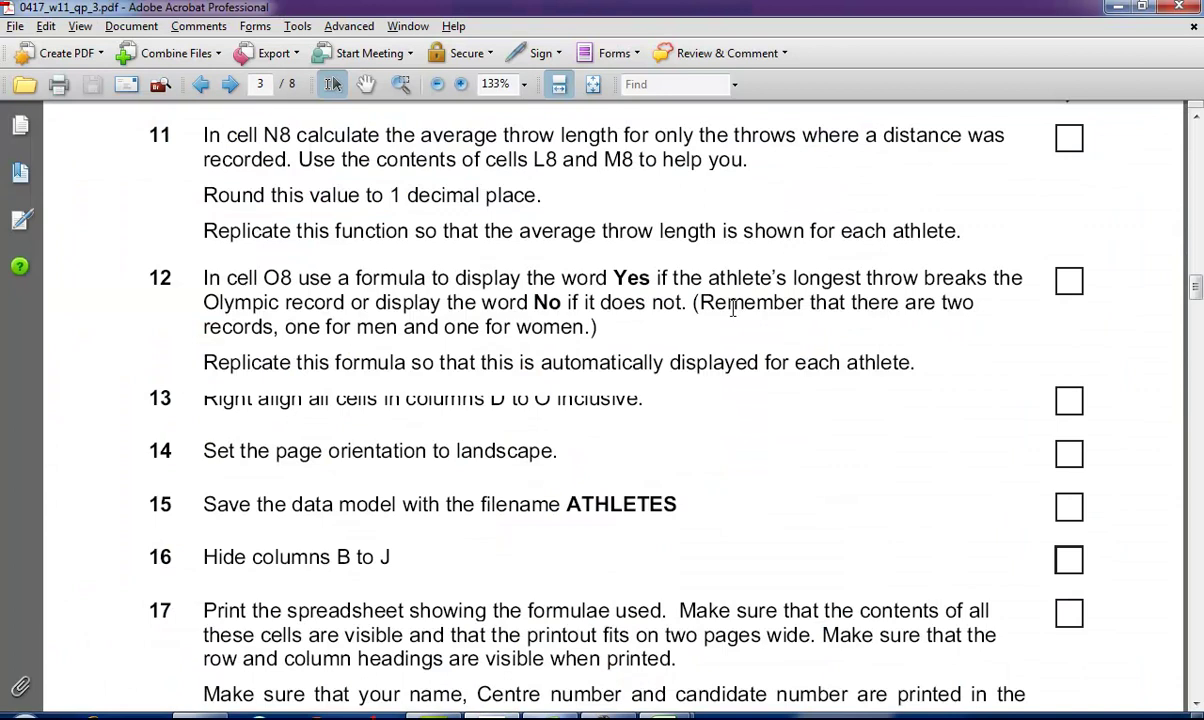
key(alt+Tab)
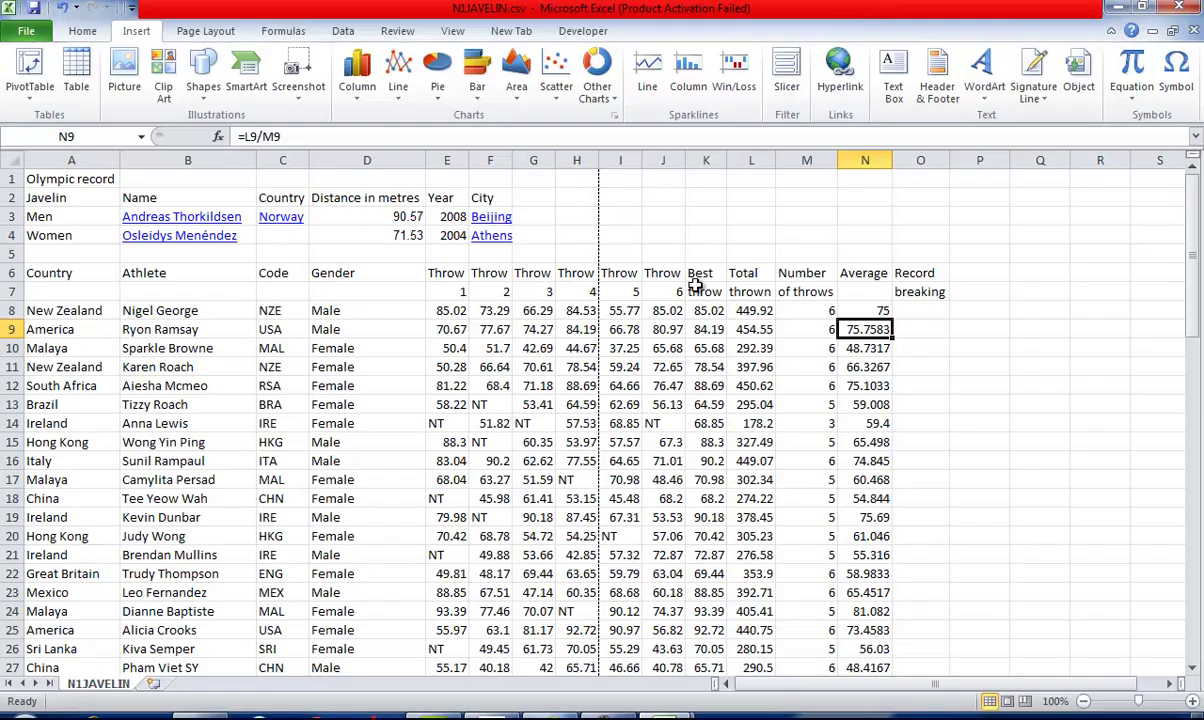
click(866, 310)
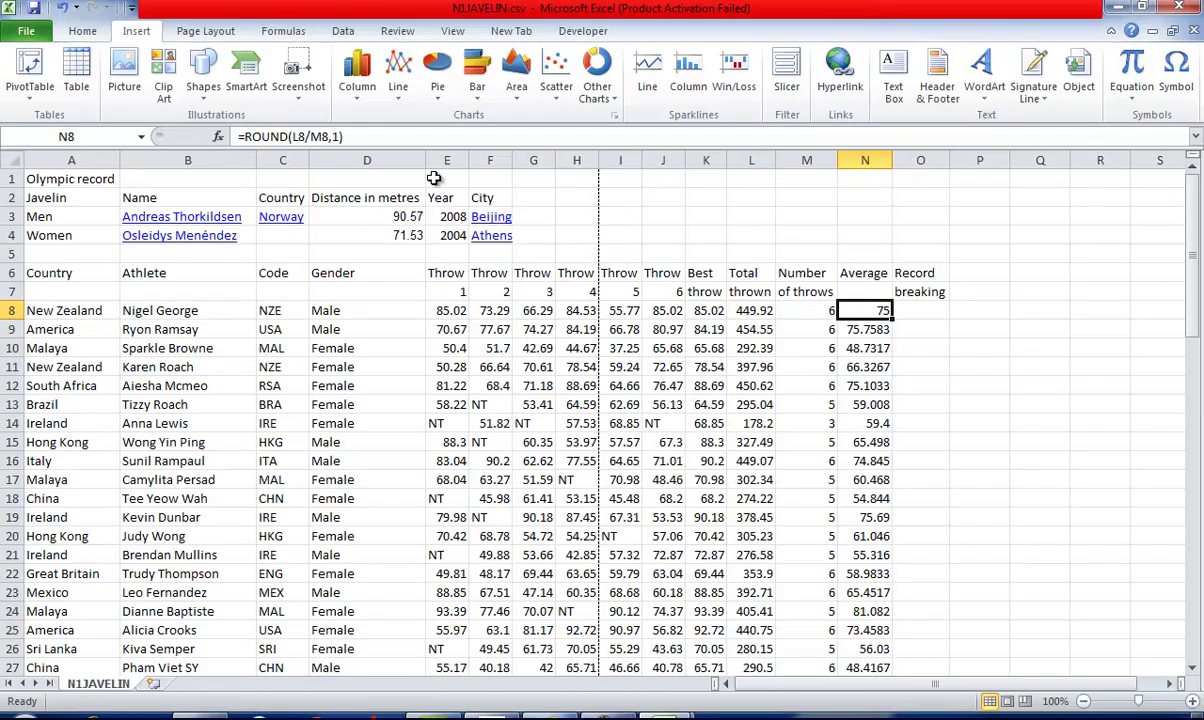
double_click(895, 317)
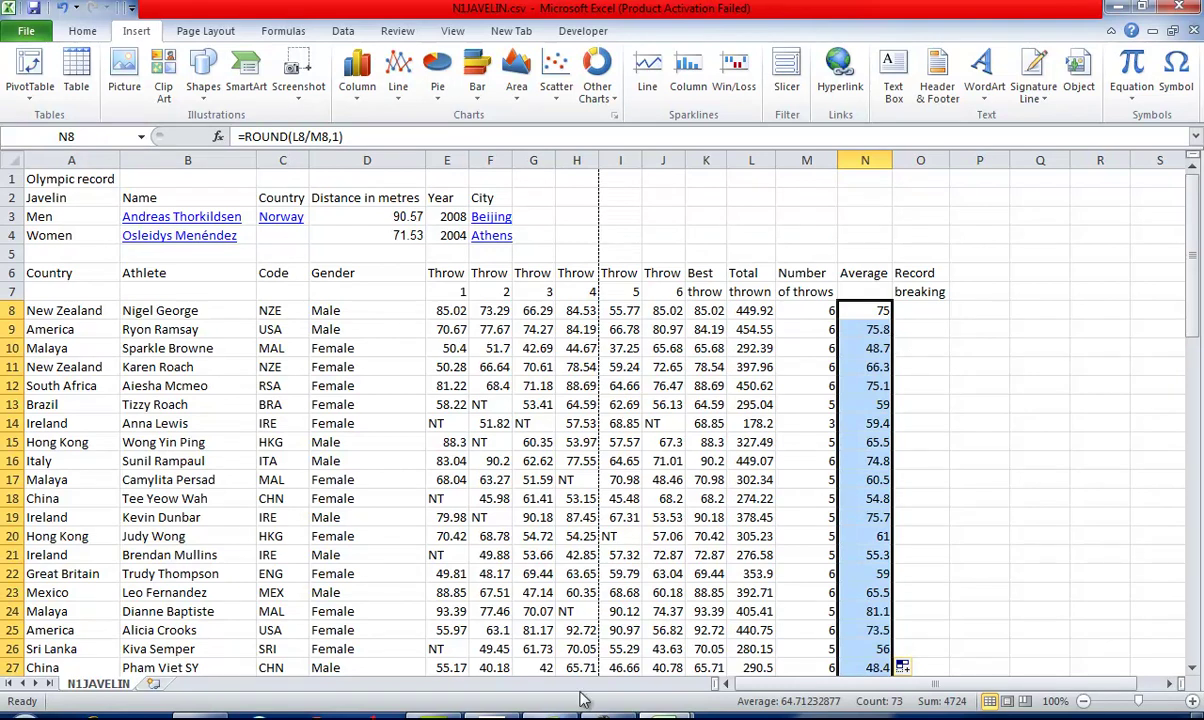
- Read task 12 in the exam paper, on record-breaking throws, and review the Olympic records and the gender in D8 of N1JAVELIN.csv
click(520, 714)
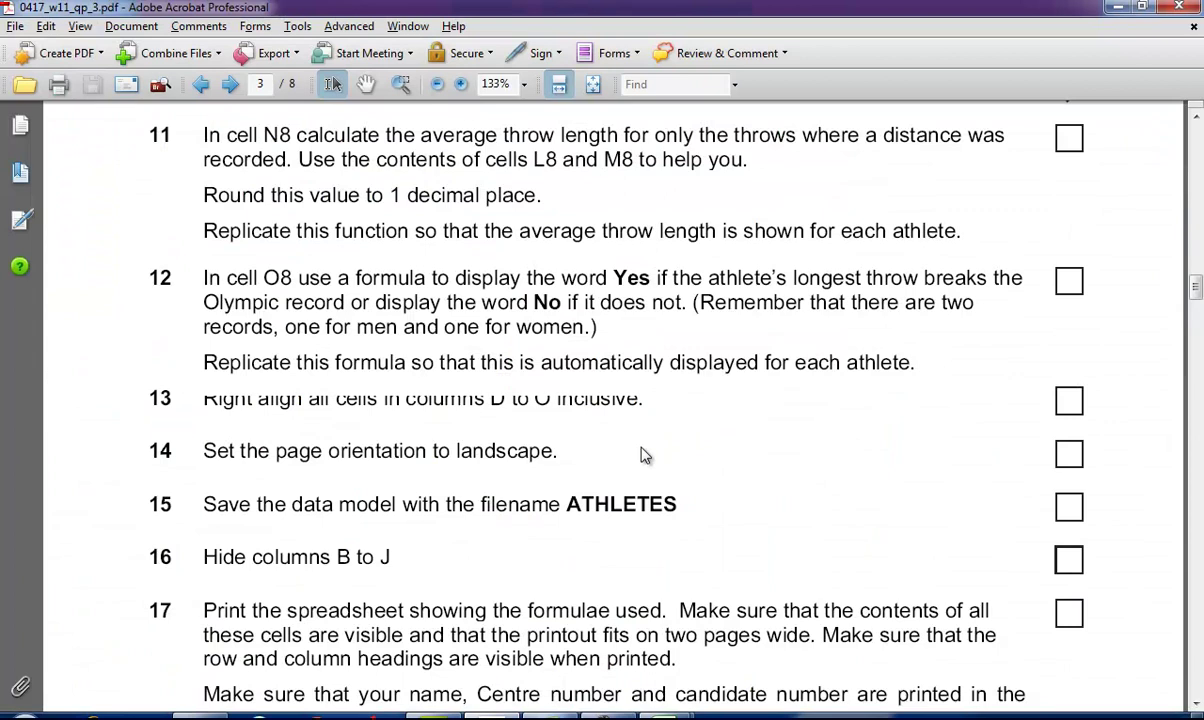
scroll(673, 385, down, 1)
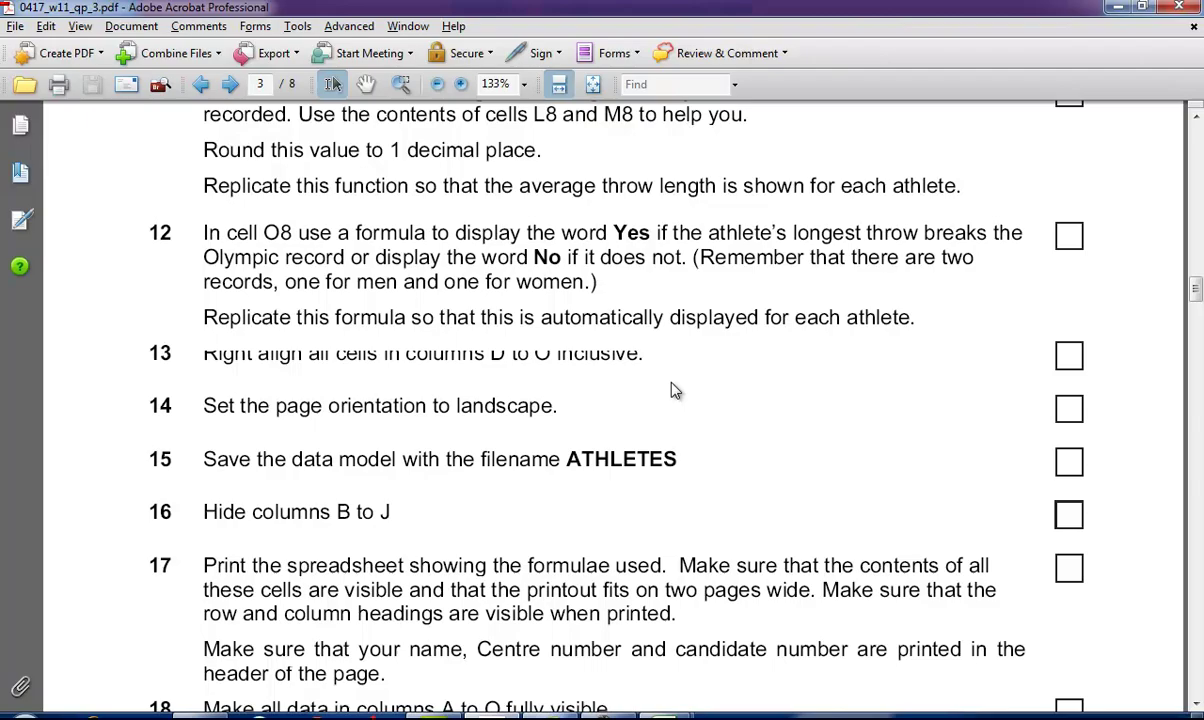
key(alt+Tab)
click(915, 311)
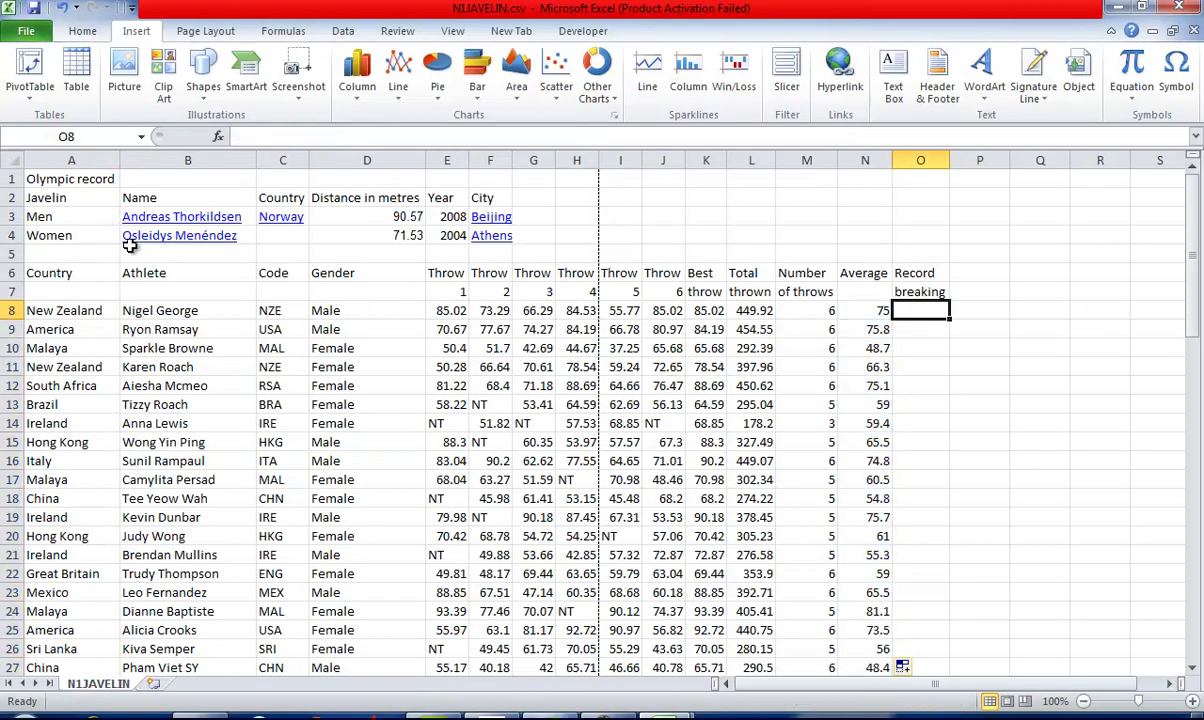
click(330, 313)
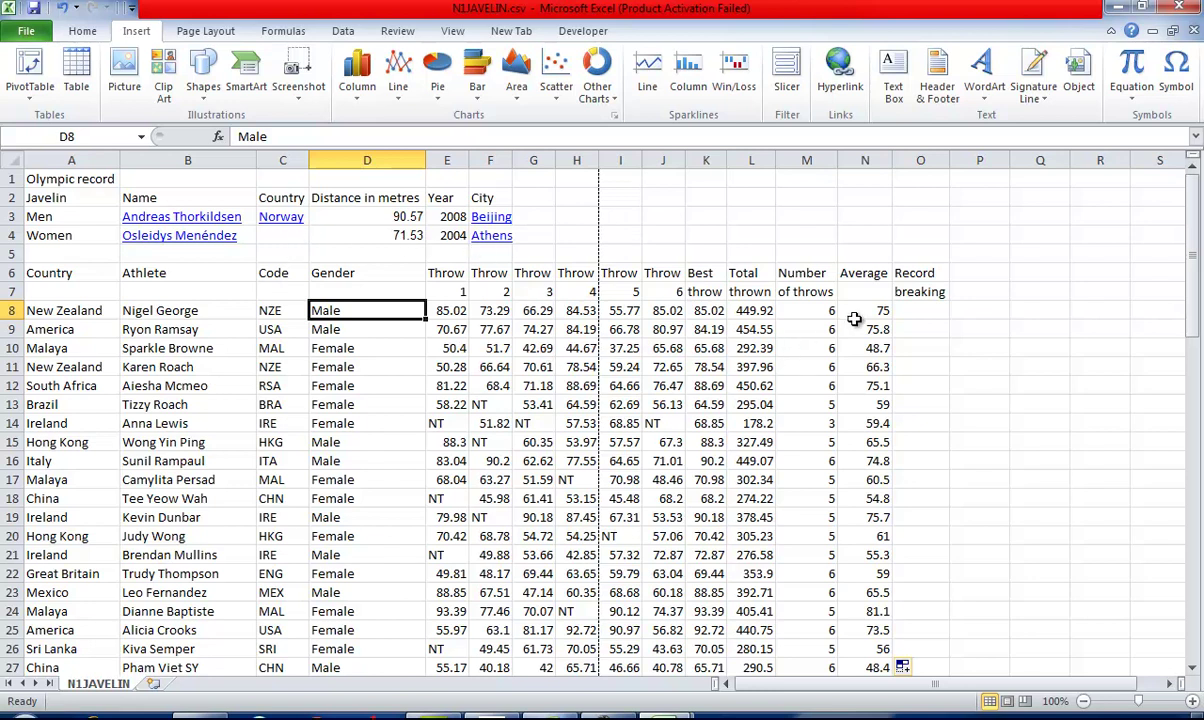
- Start the record-breaking formula in cell O8 with nested functions as =if(or(and()))
click(940, 318)
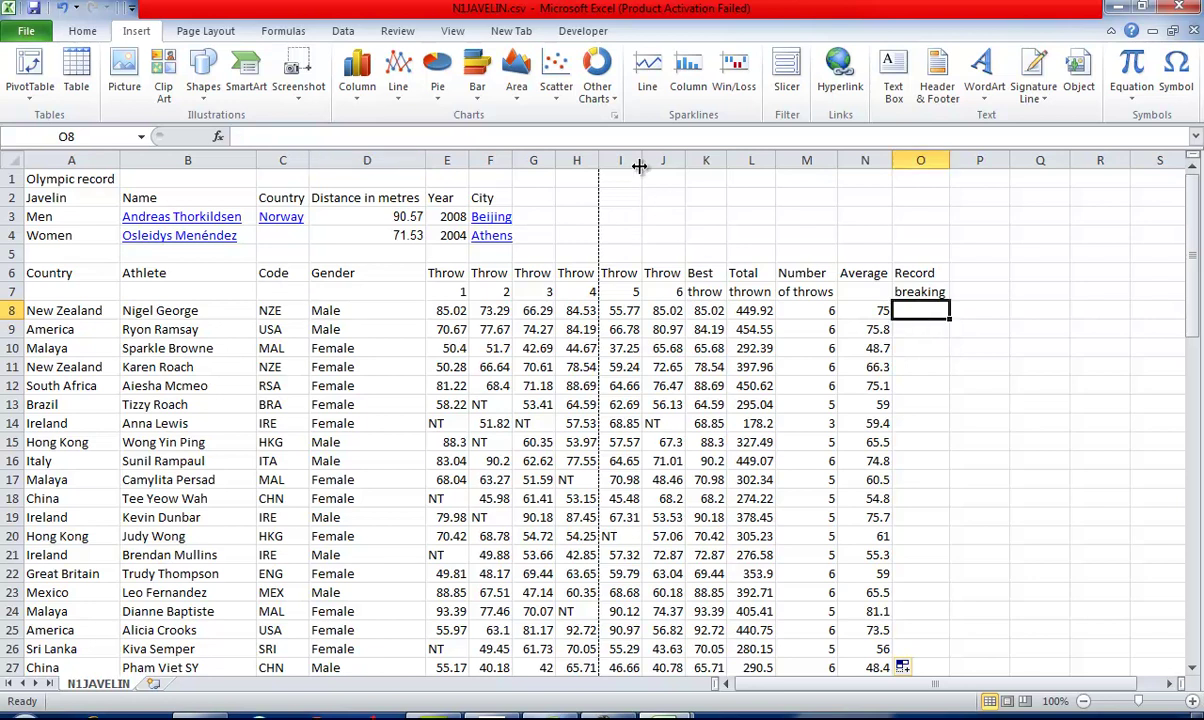
click(634, 135)
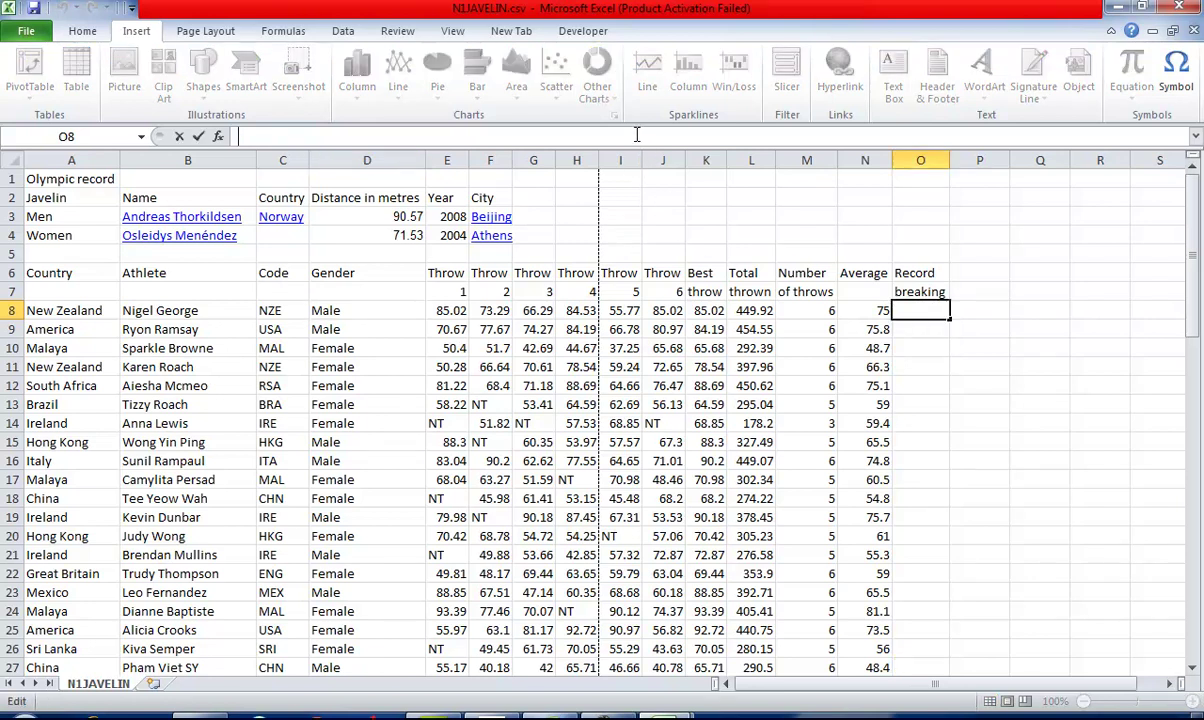
text(=if)
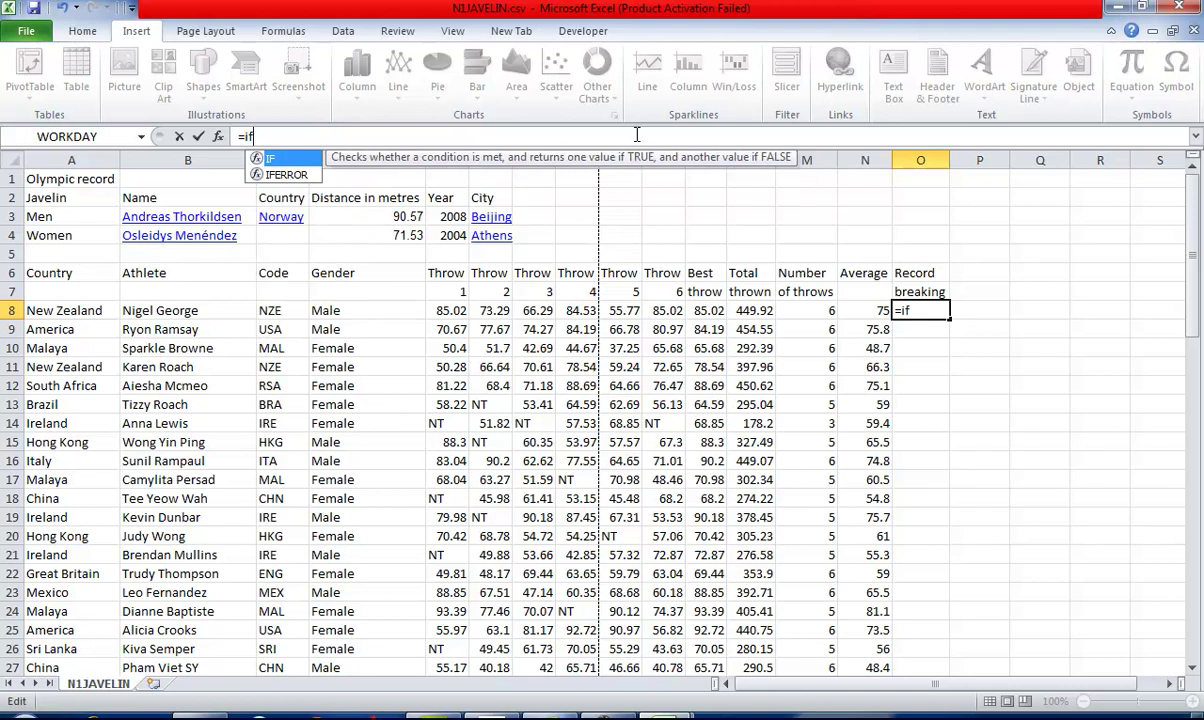
text(())
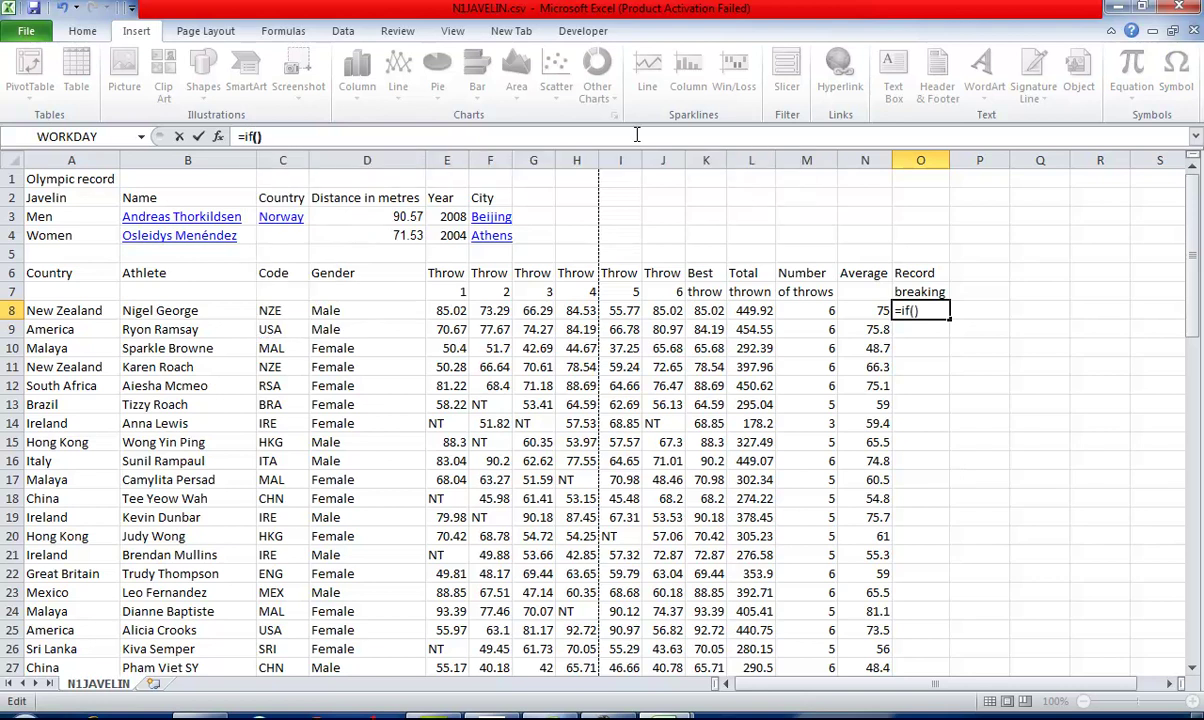
text(or())
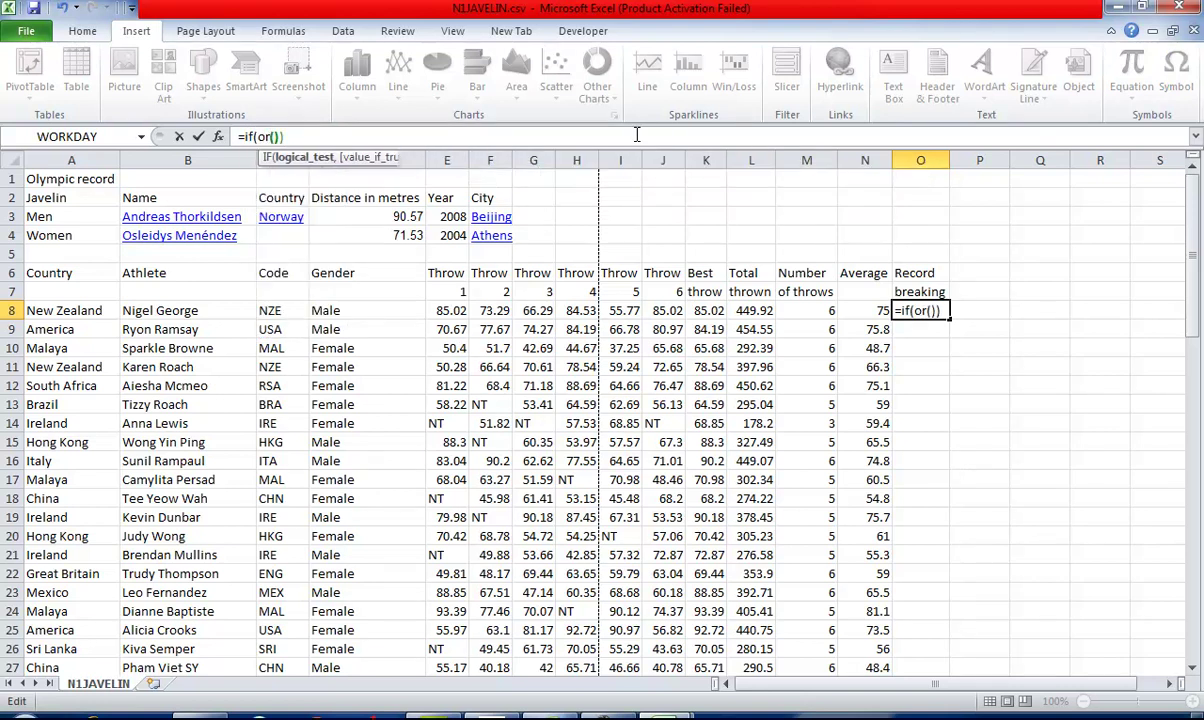
text(and)
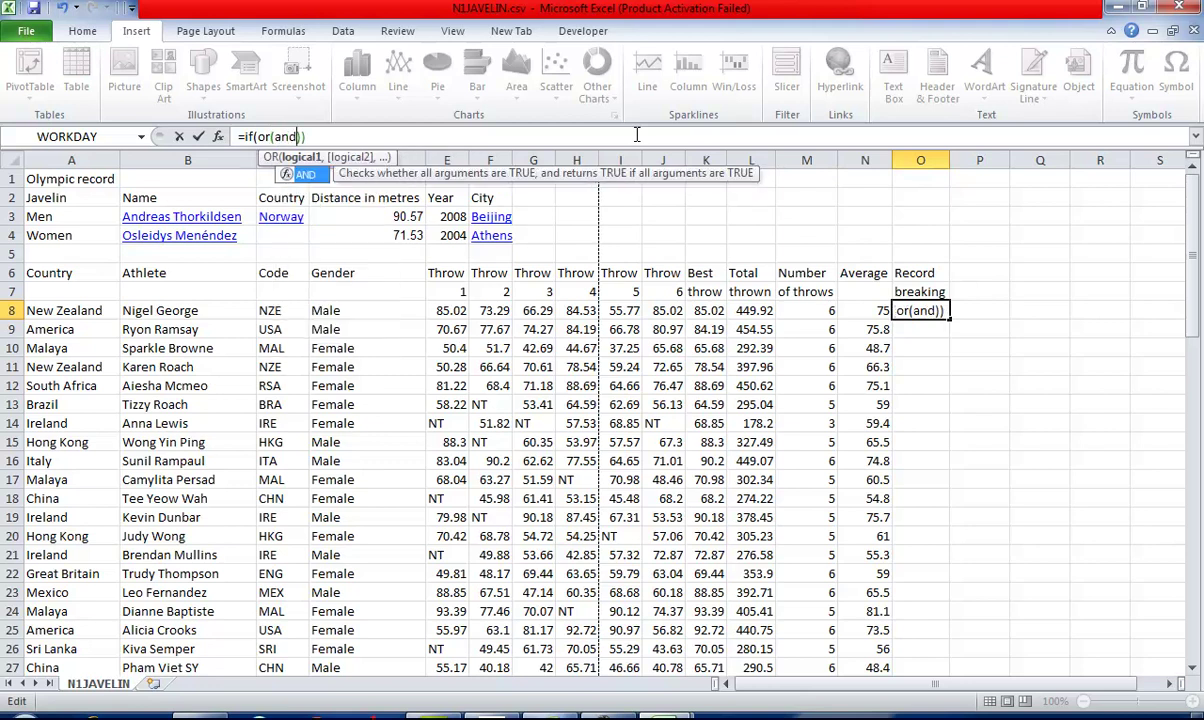
text(())
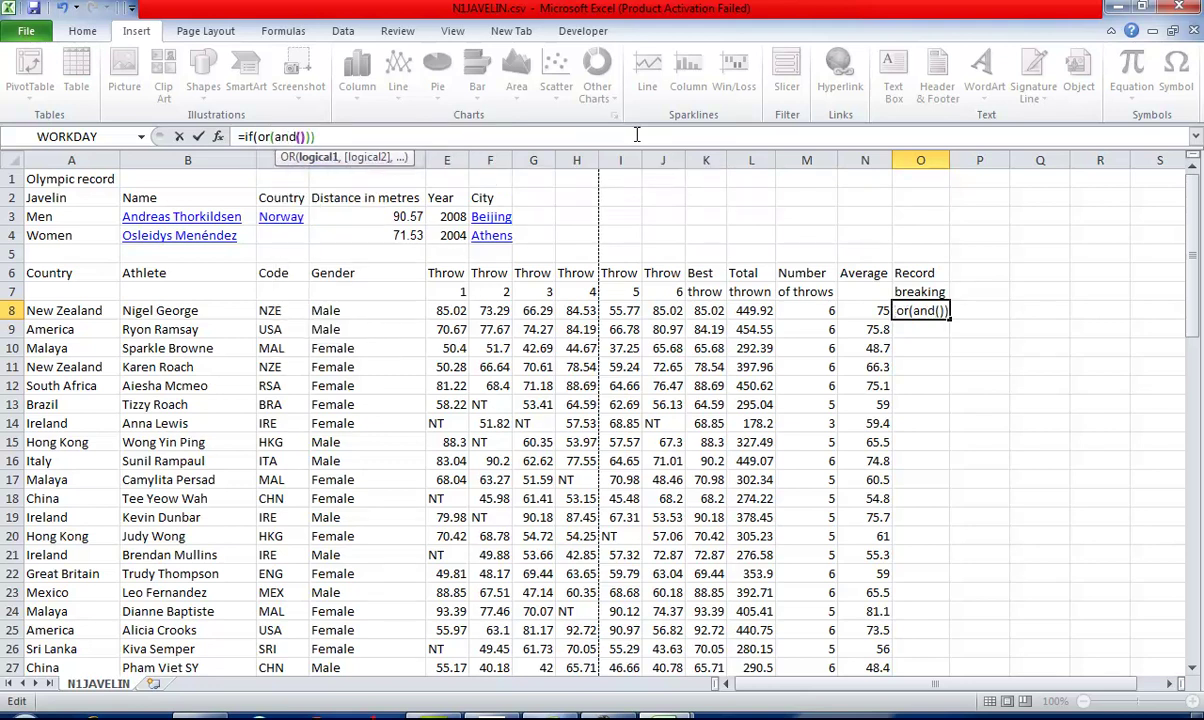
click(305, 137)
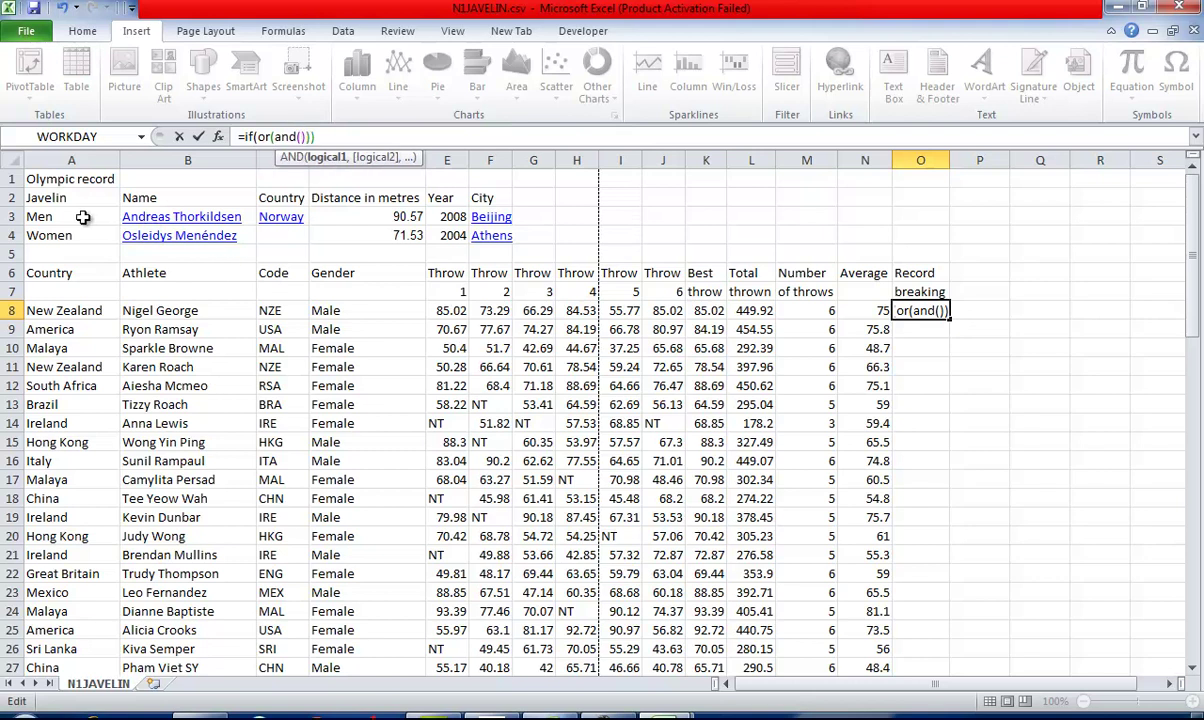
- Fill the first AND condition in O8 with D8="Male",K8>$D$3, using an absolute reference to the men's record
click(318, 312)
text(="Male",)
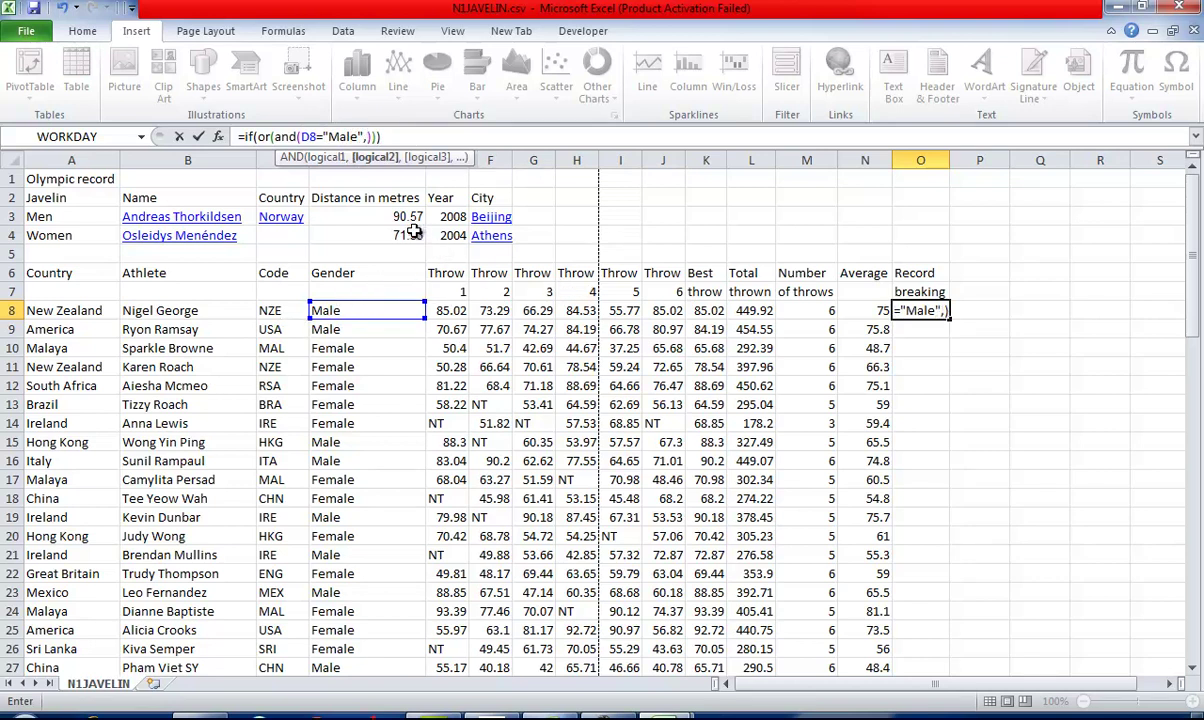
click(699, 311)
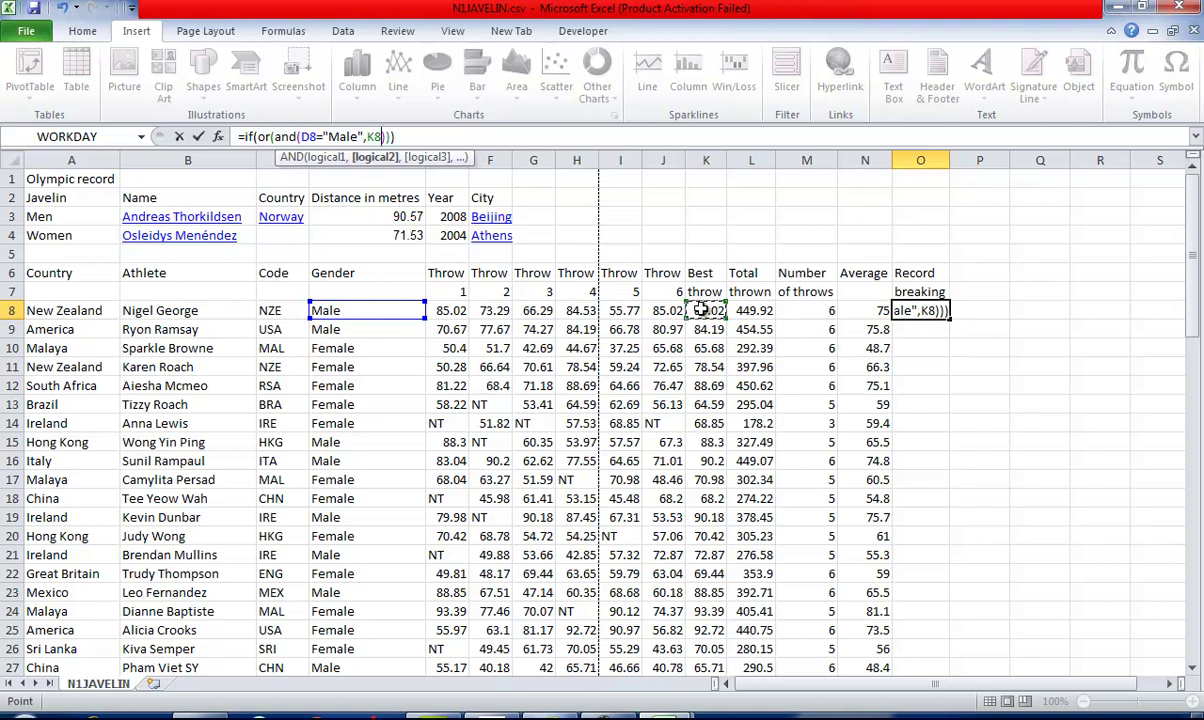
text(>)
click(392, 217)
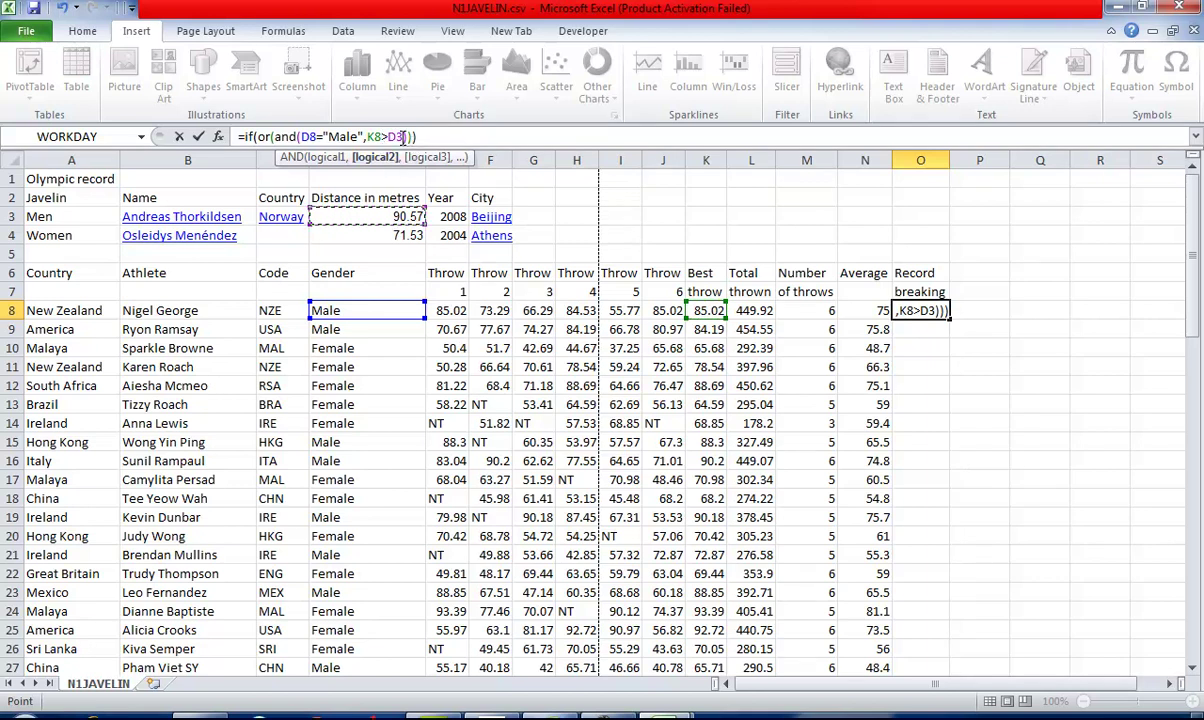
drag(403, 137, 386, 137)
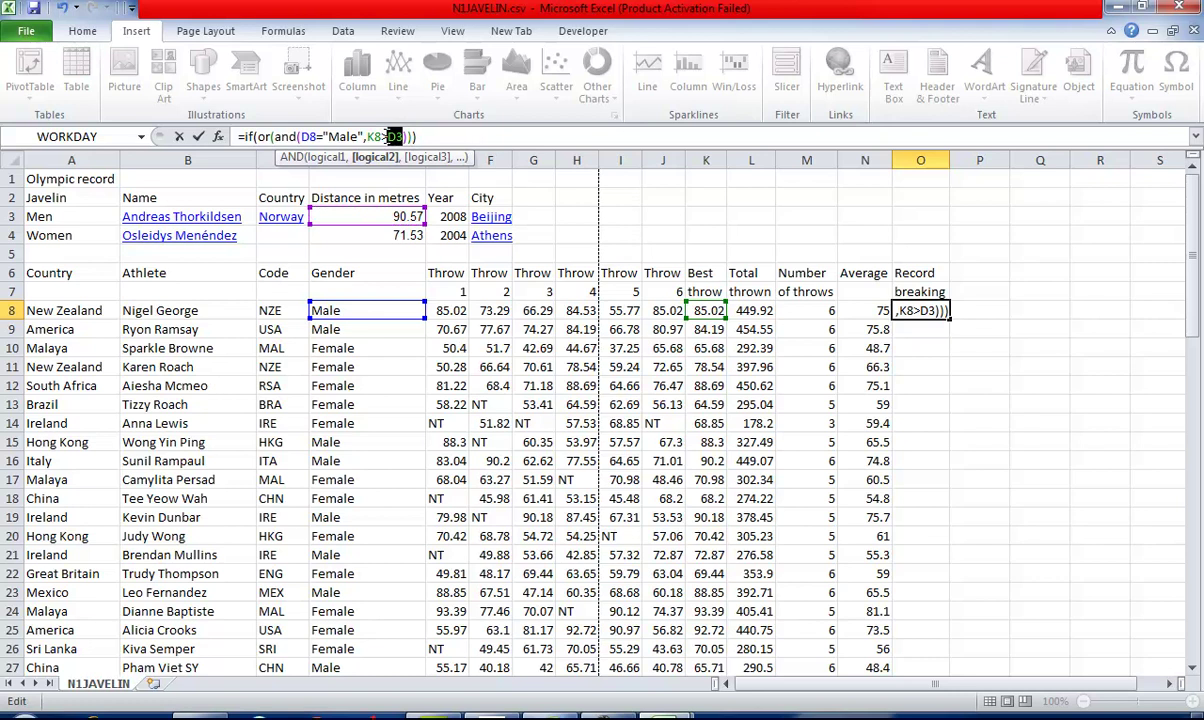
key(F4)
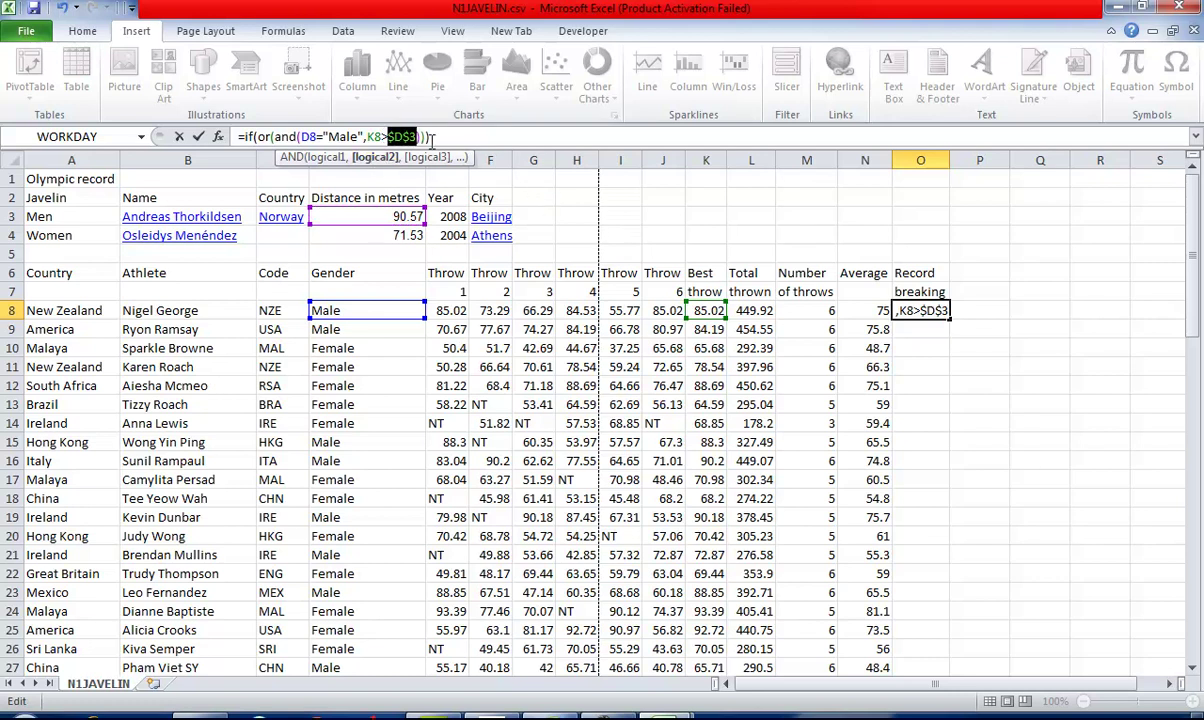
click(422, 137)
text())
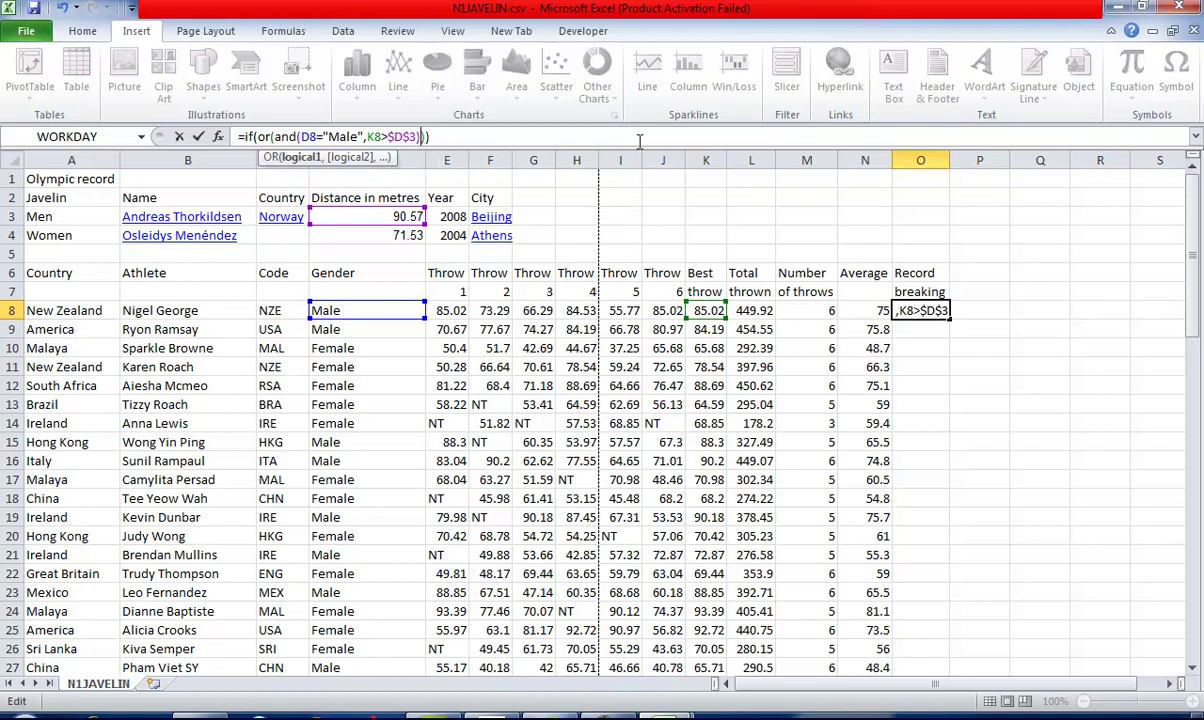
- Add a second AND condition to the OR in O8 with D8="Female",K8>$D$4, using an absolute reference to the women's record
text(,and)
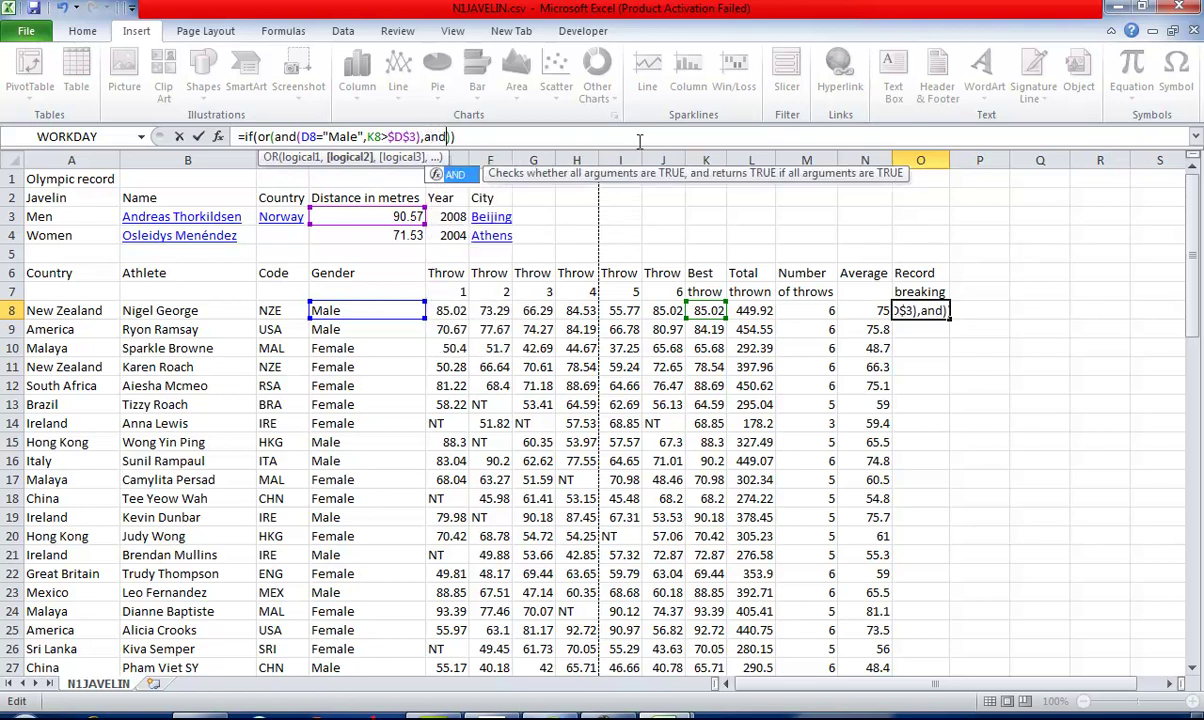
text(())
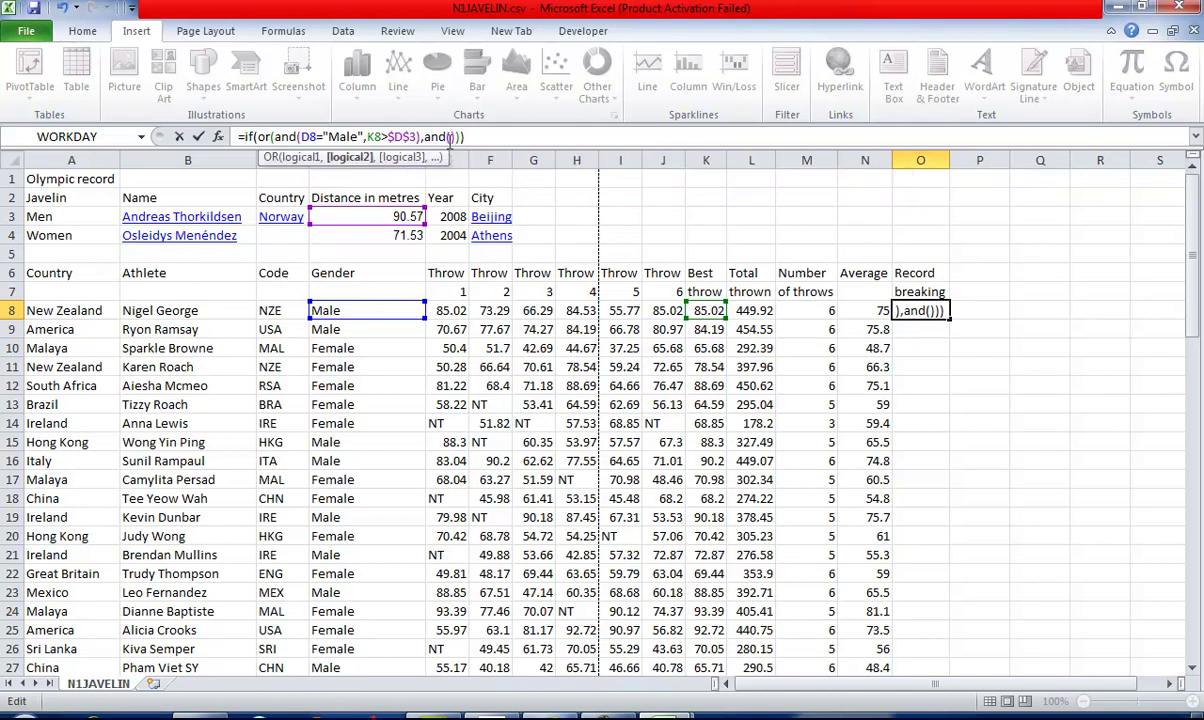
click(452, 136)
click(330, 310)
text(="F)
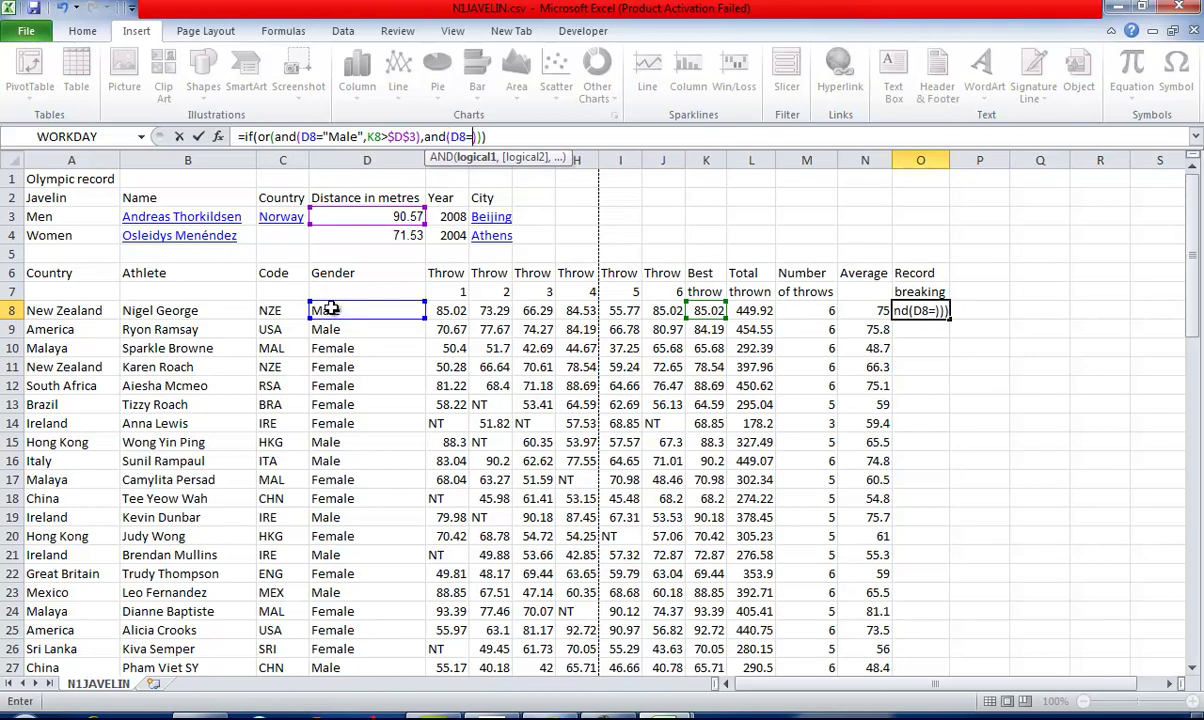
text(emale")
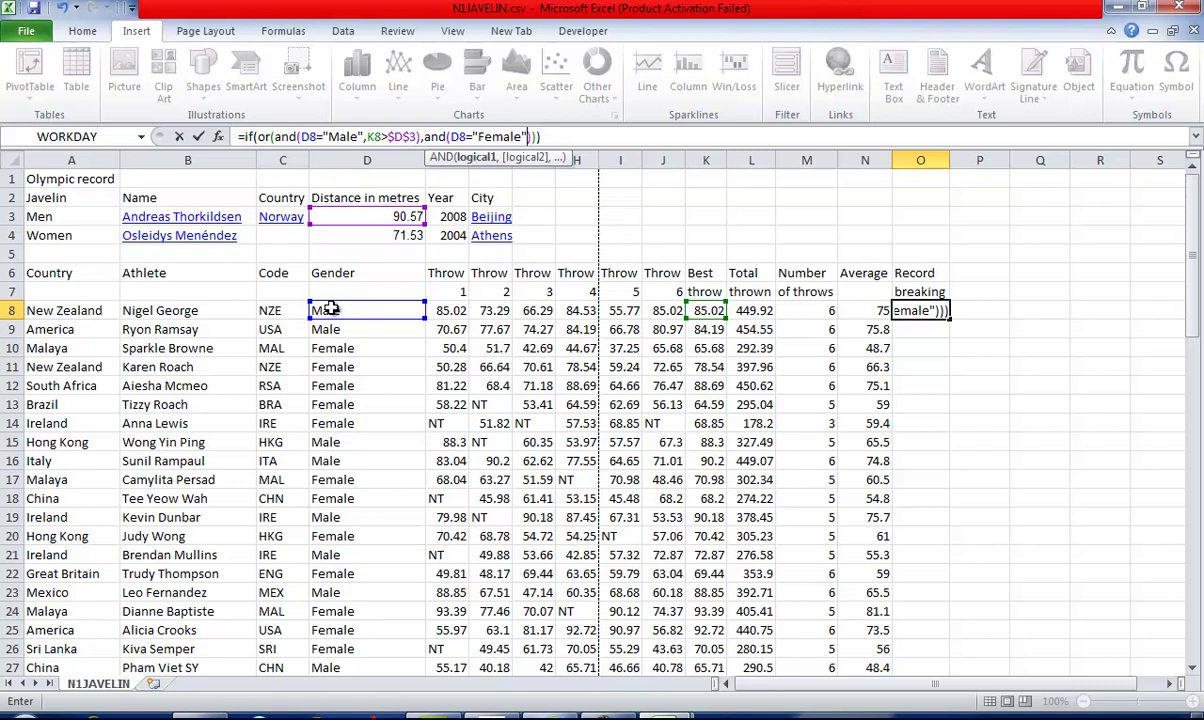
text(,)
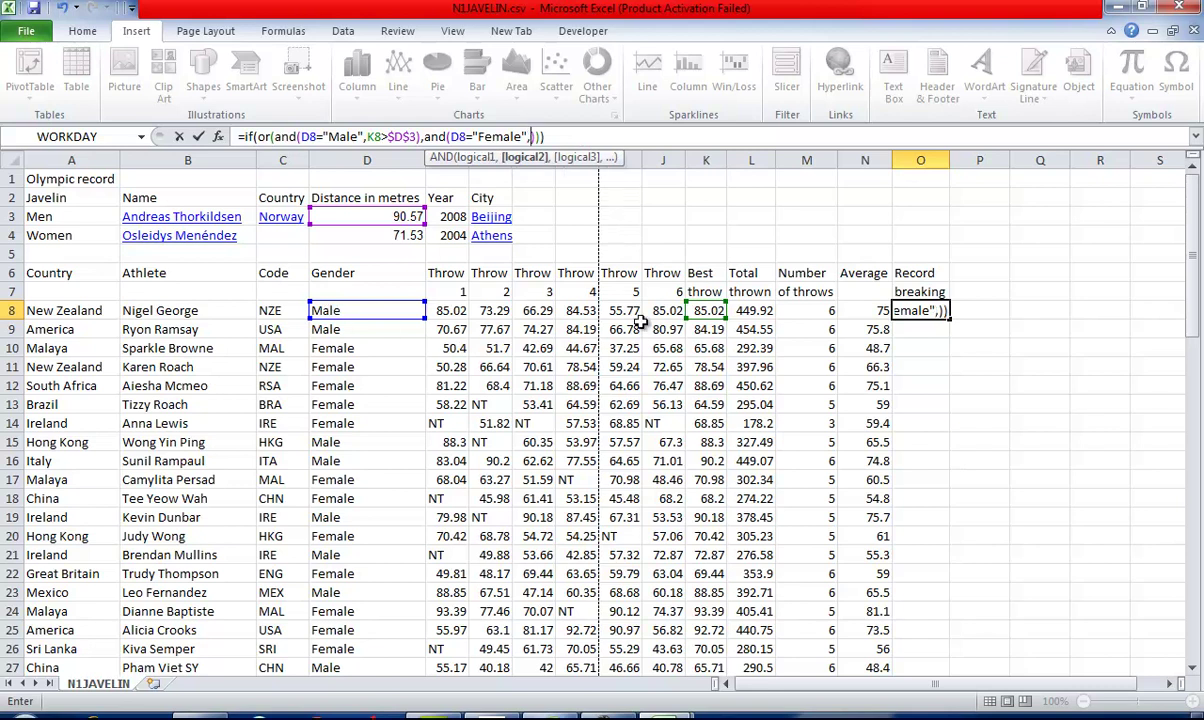
click(709, 313)
text(>)
click(384, 234)
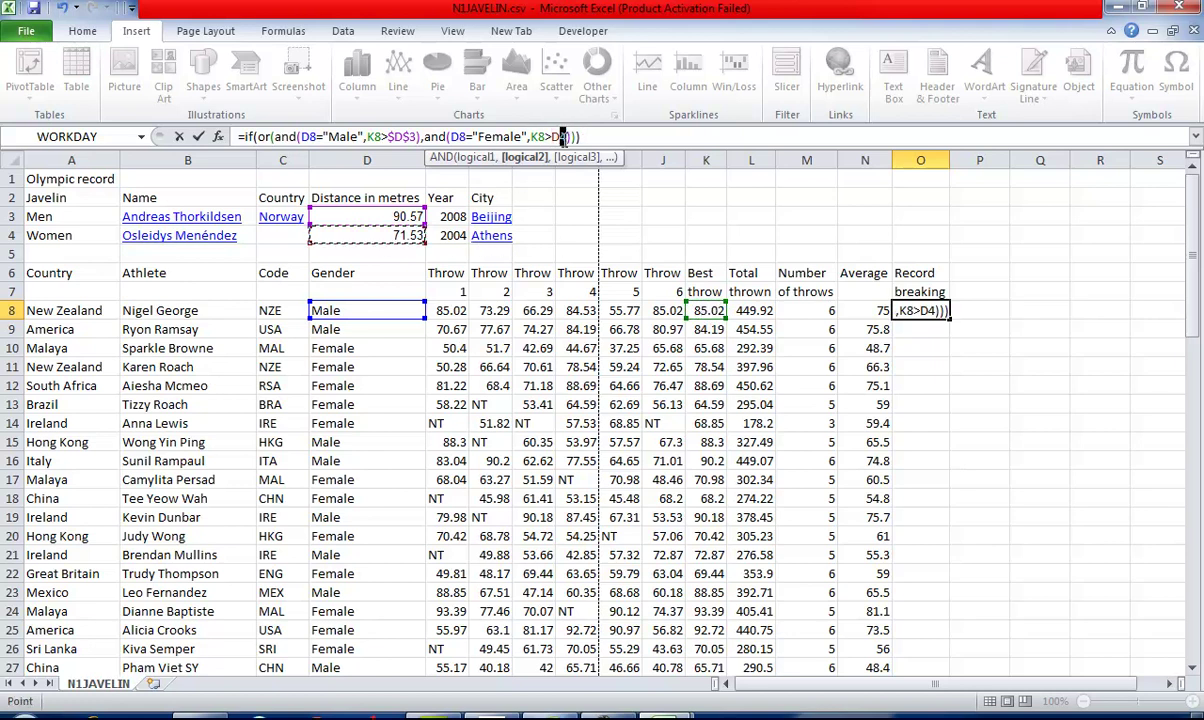
drag(557, 140, 555, 142)
key(F4)
click(585, 137)
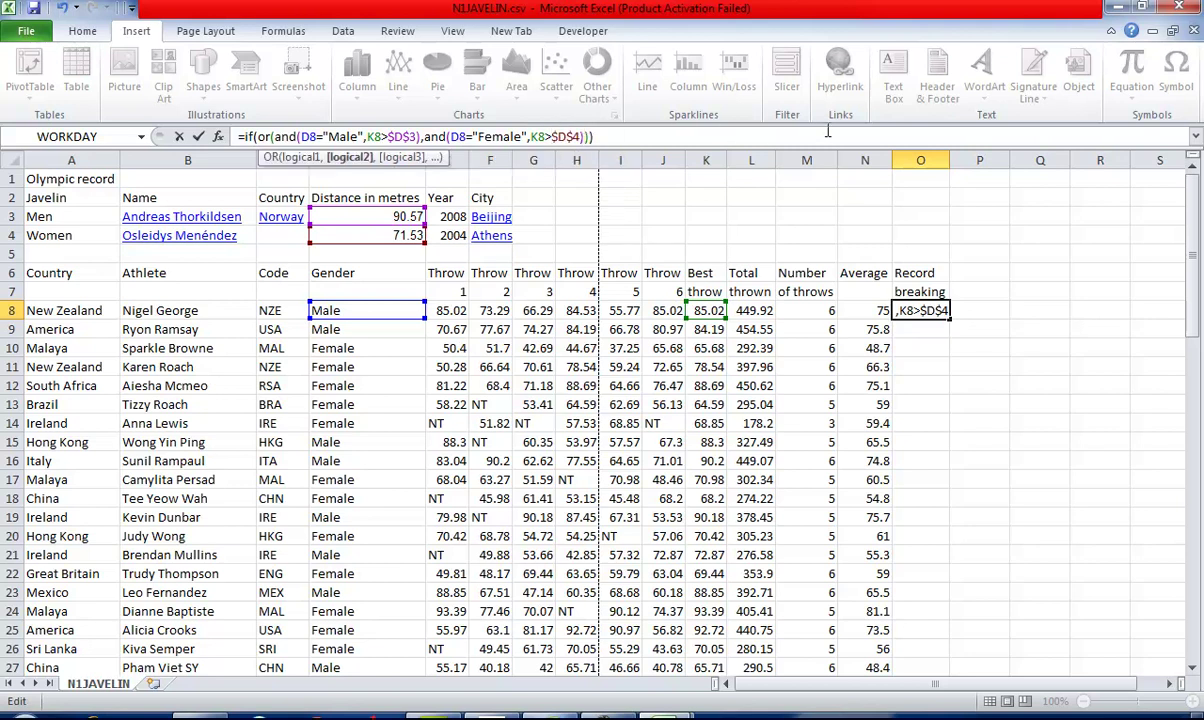
- Complete the IF formula in O8 with "Yes" as the true result and "No" as the false result
click(589, 137)
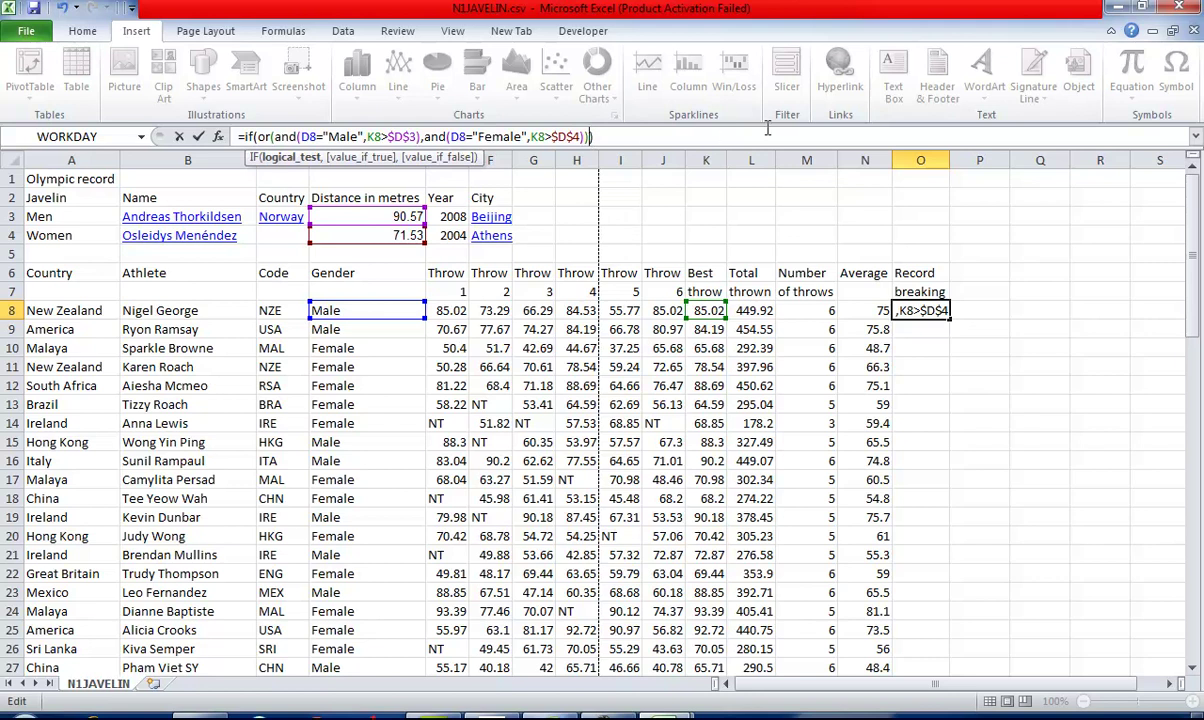
text(,"Yes")
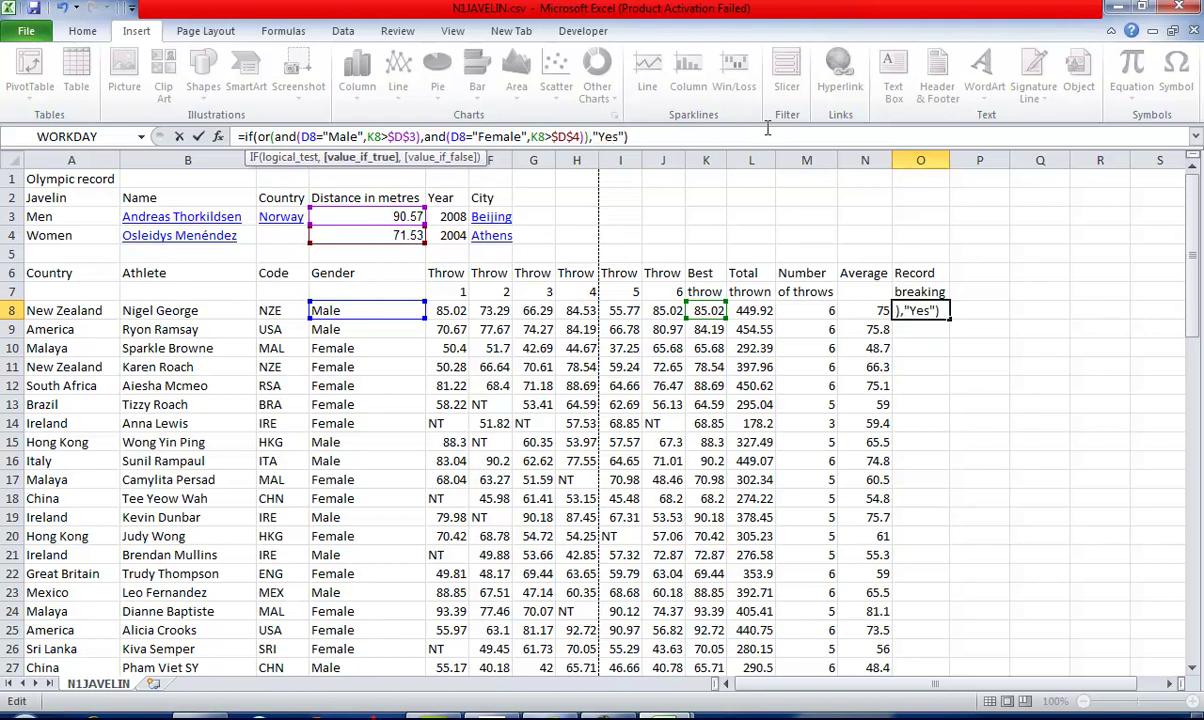
text(,"No)
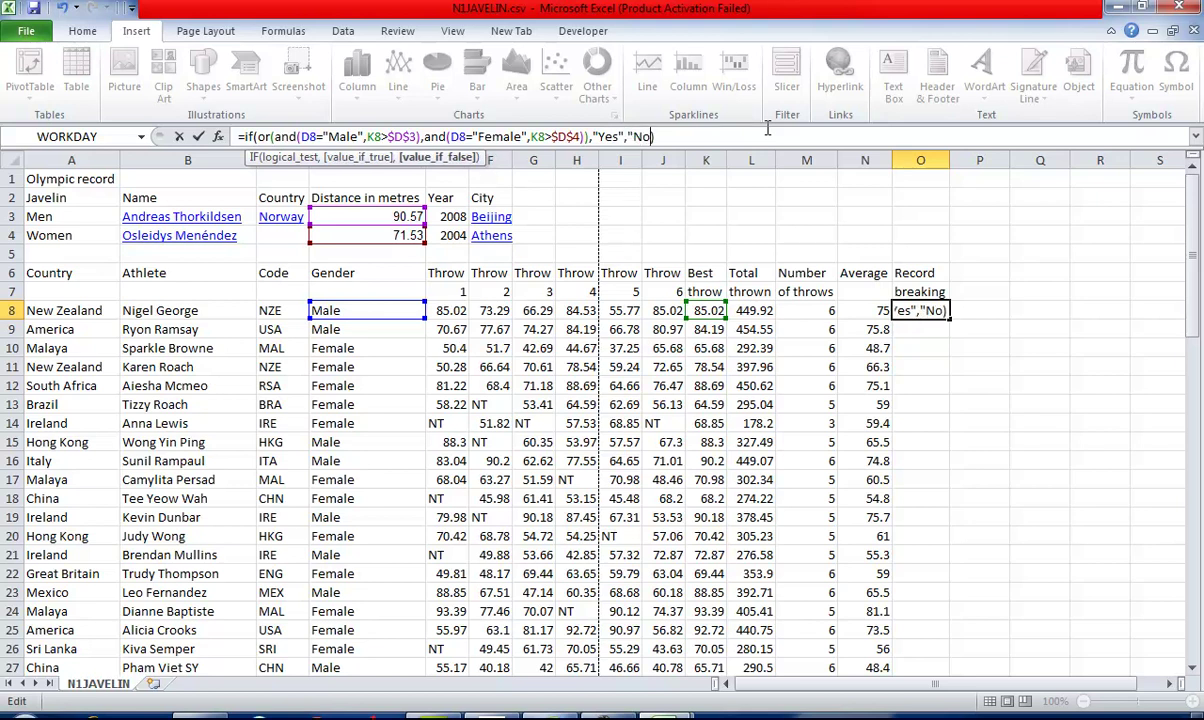
text("))
key(Return)
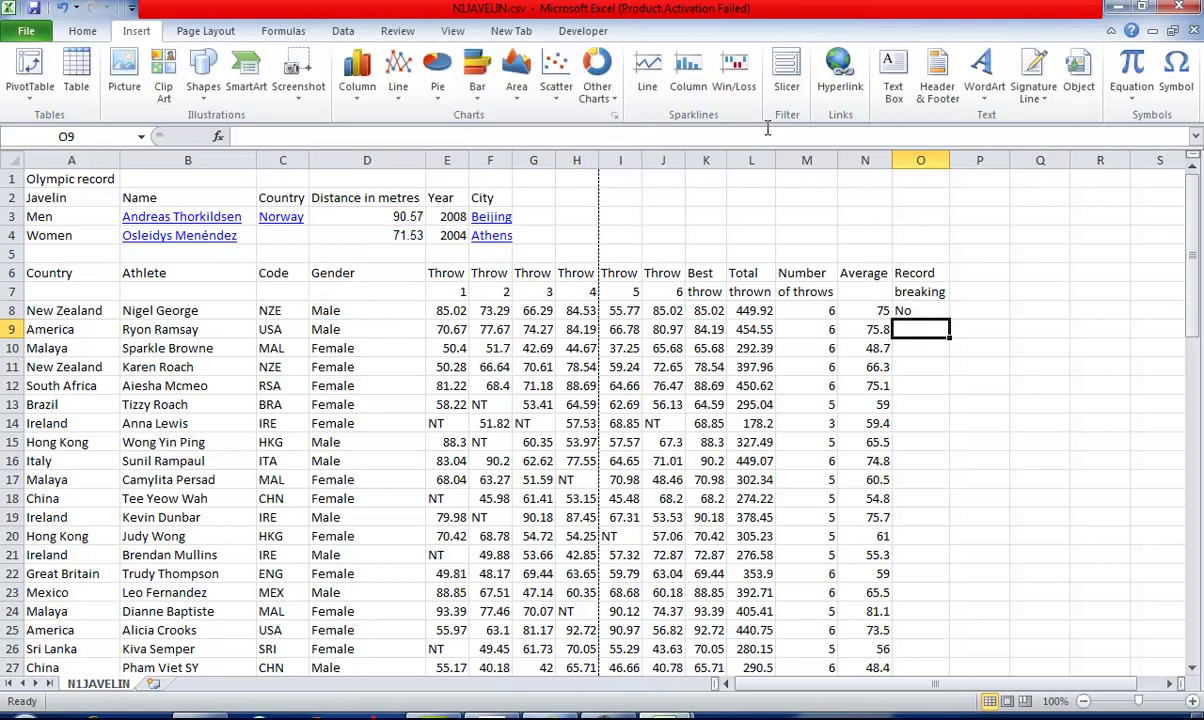
- Replicate the O8 formula down the Record breaking column for every athlete and check the filled column
click(905, 311)
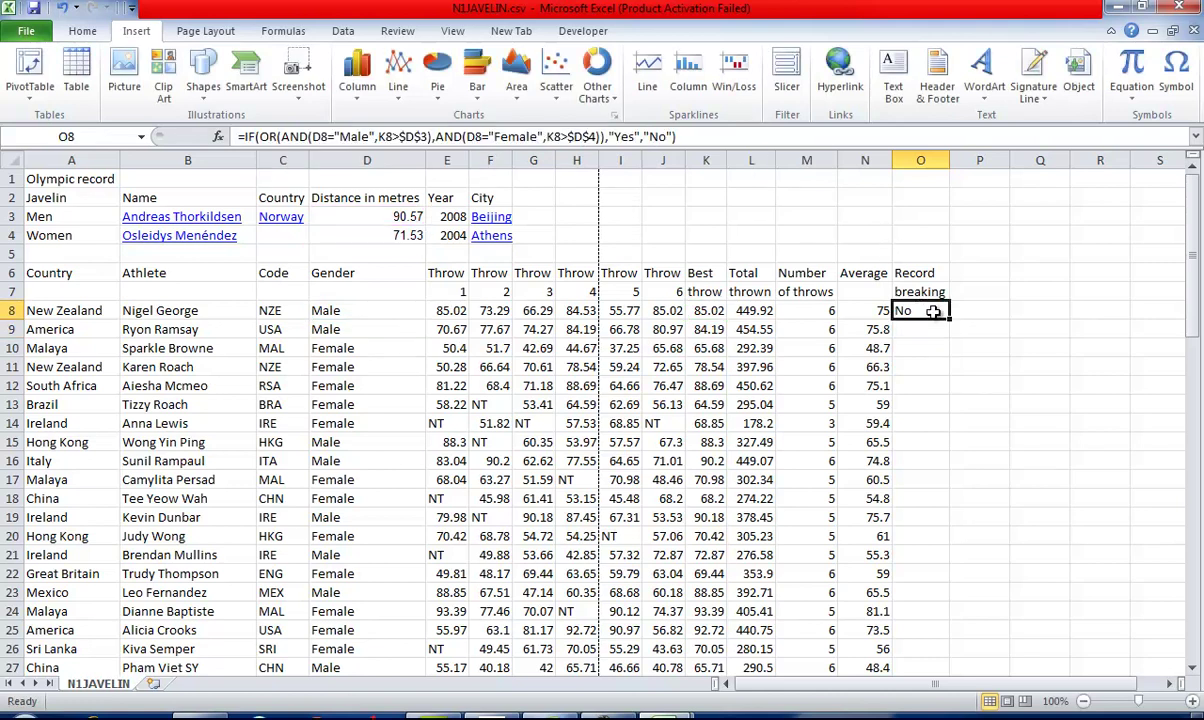
double_click(950, 322)
scroll(1008, 371, down, 6)
scroll(1026, 395, up, 6)
click(916, 311)
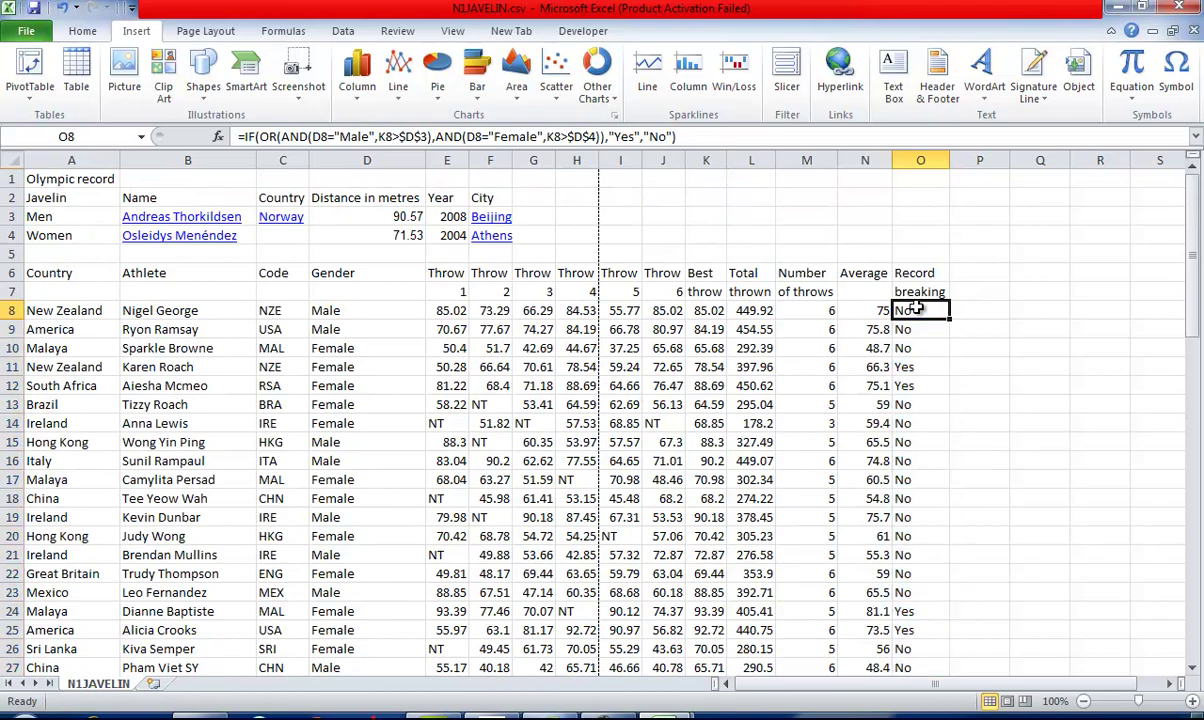
- Read task 13 on cell alignment in the exam paper 0417_w11_qp_3.pdf and return to N1JAVELIN.csv
key(alt+Tab)
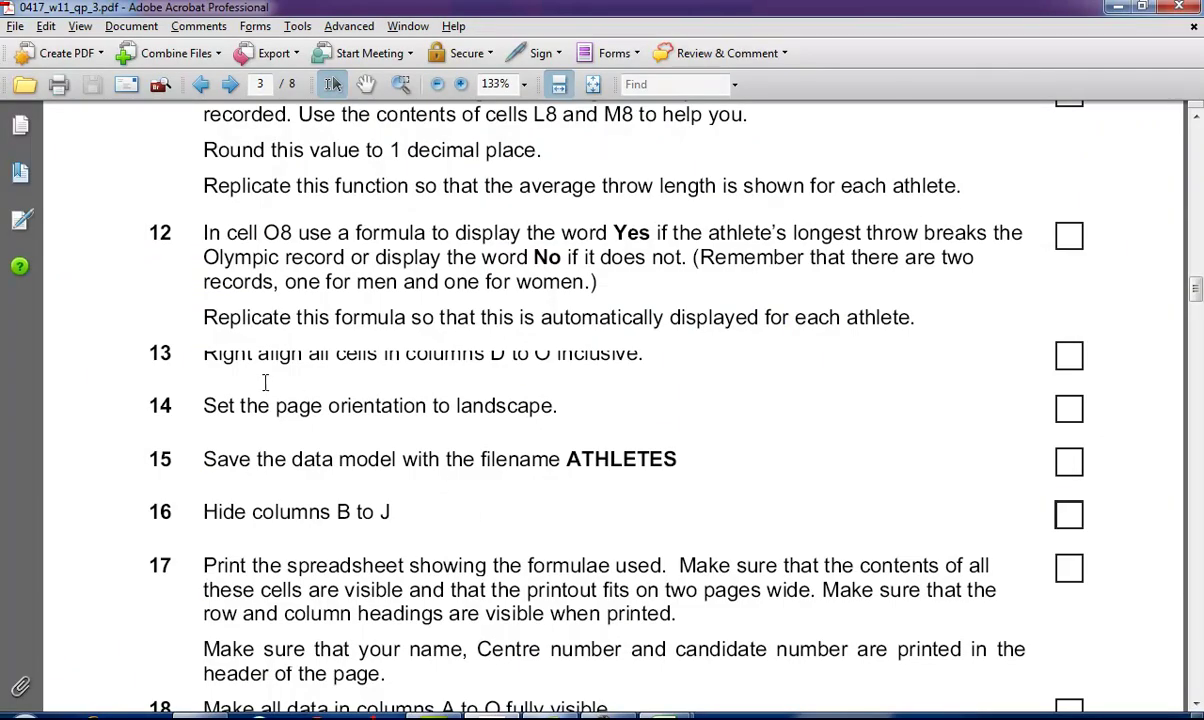
drag(204, 352, 596, 357)
scroll(593, 357, down, 2)
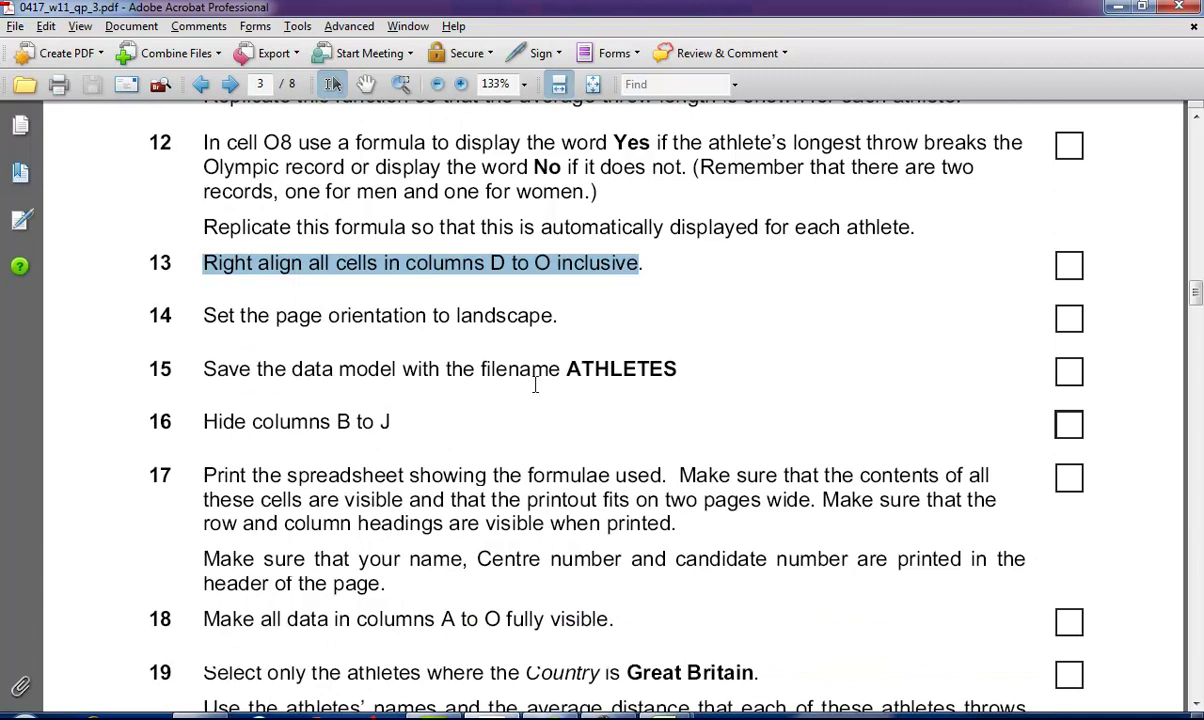
key(alt+Tab)
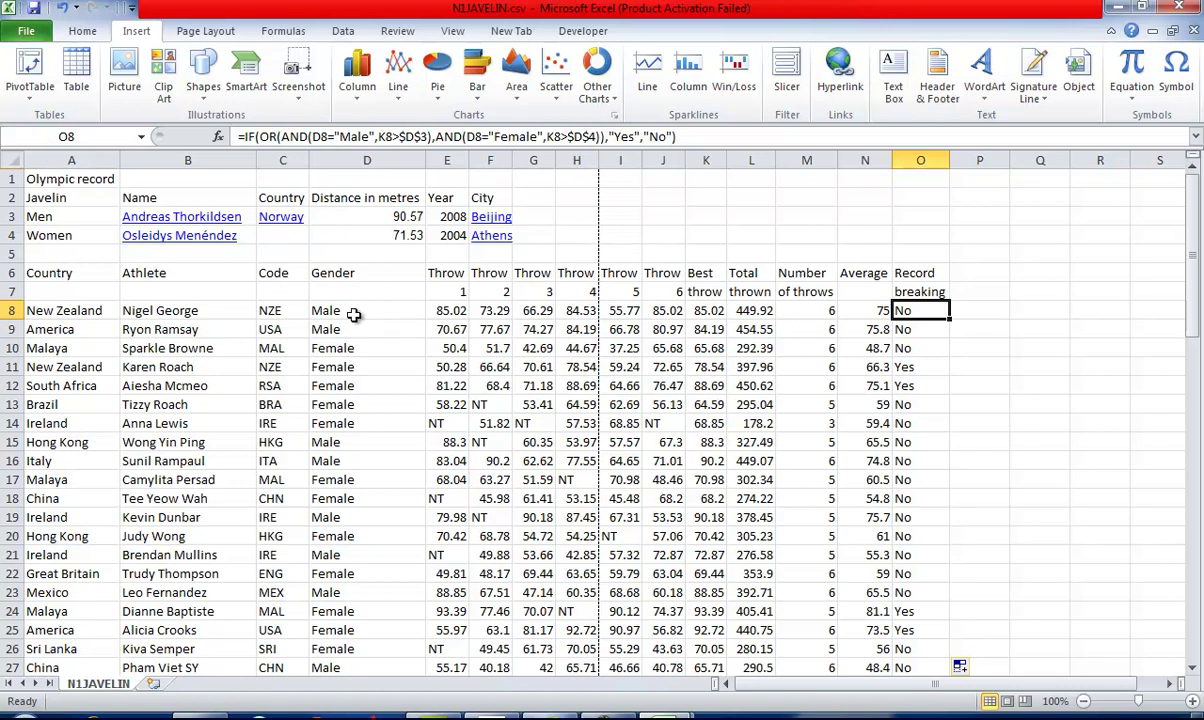
- Right-align the athlete data in cells D8 to O80
drag(354, 313, 946, 636)
click(82, 31)
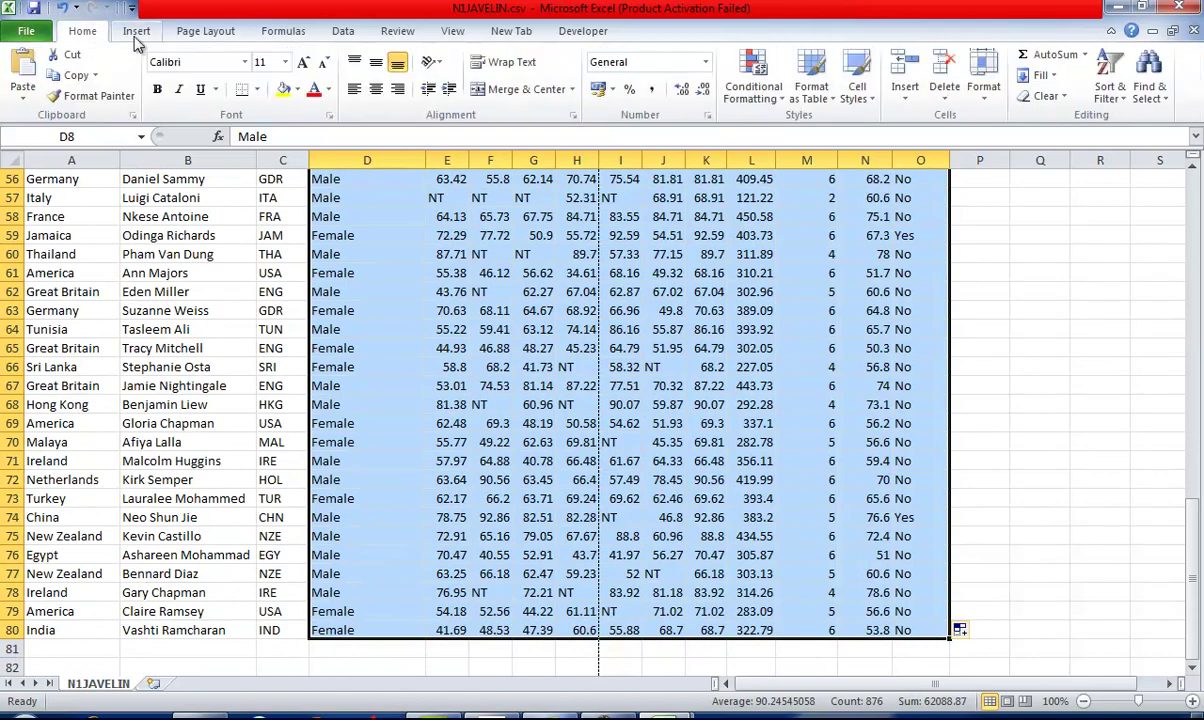
click(398, 90)
- Check task 14 in the exam paper and set the page orientation of N1JAVELIN.csv to landscape
key(alt+Tab)
scroll(477, 298, down, 2)
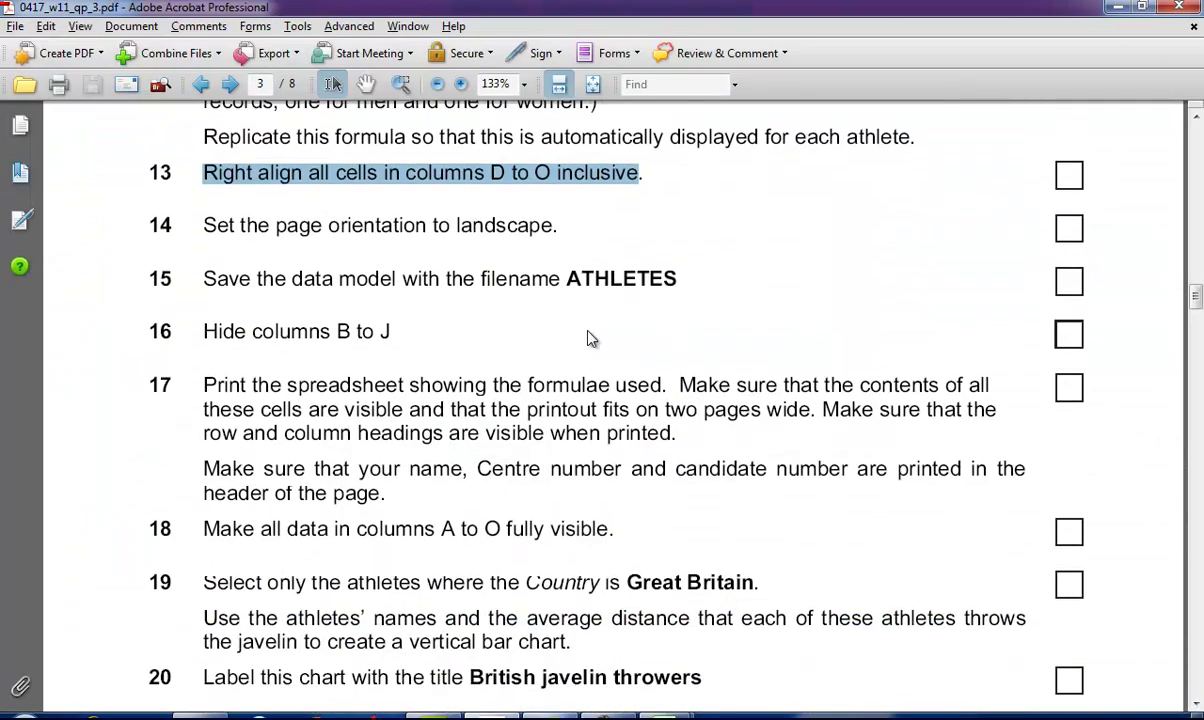
key(alt+Tab)
click(205, 31)
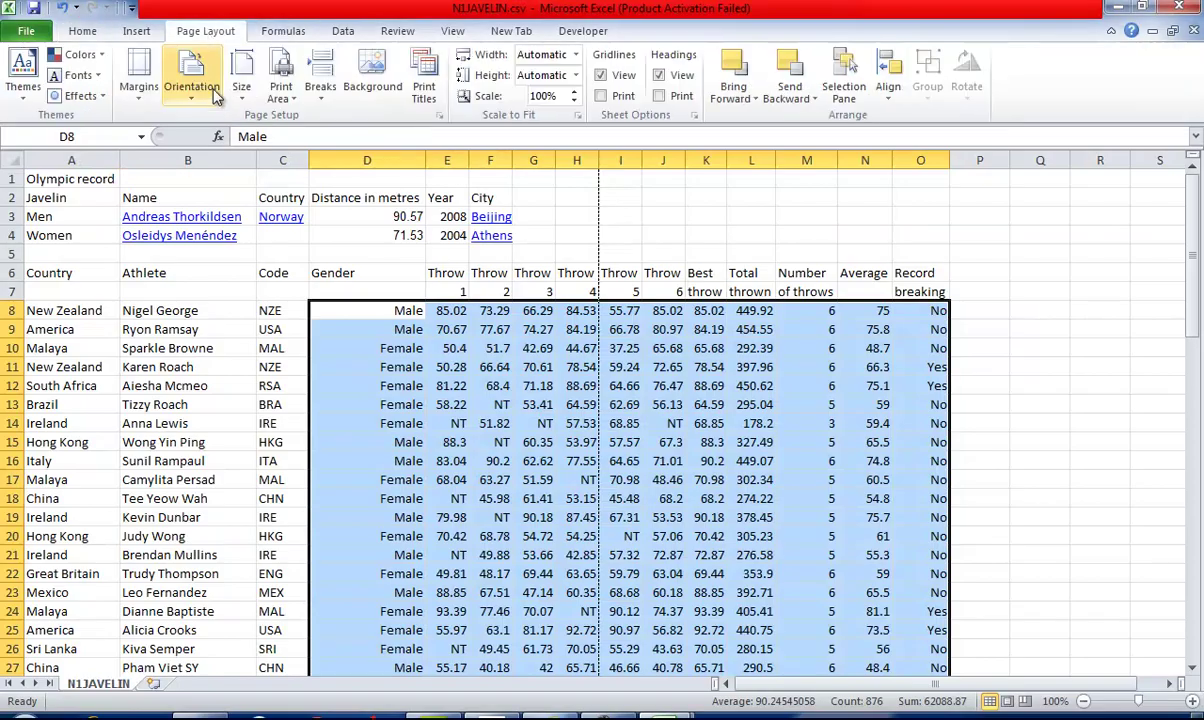
click(192, 88)
click(200, 168)
- Read task 15 in the exam paper for the required filename of the data model and return to N1JAVELIN.csv
key(alt+Tab)
scroll(372, 238, down, 1)
scroll(372, 238, down, 1)
drag(244, 199, 475, 199)
click(528, 199)
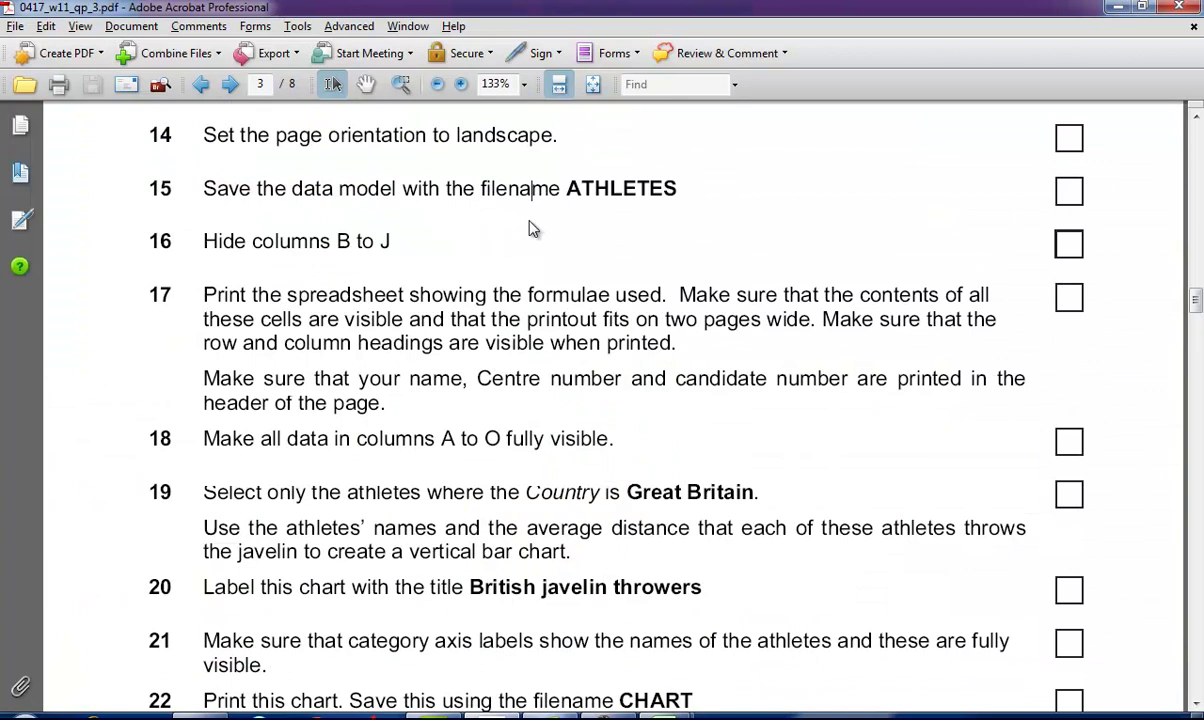
drag(563, 189, 683, 195)
key(alt+Tab)
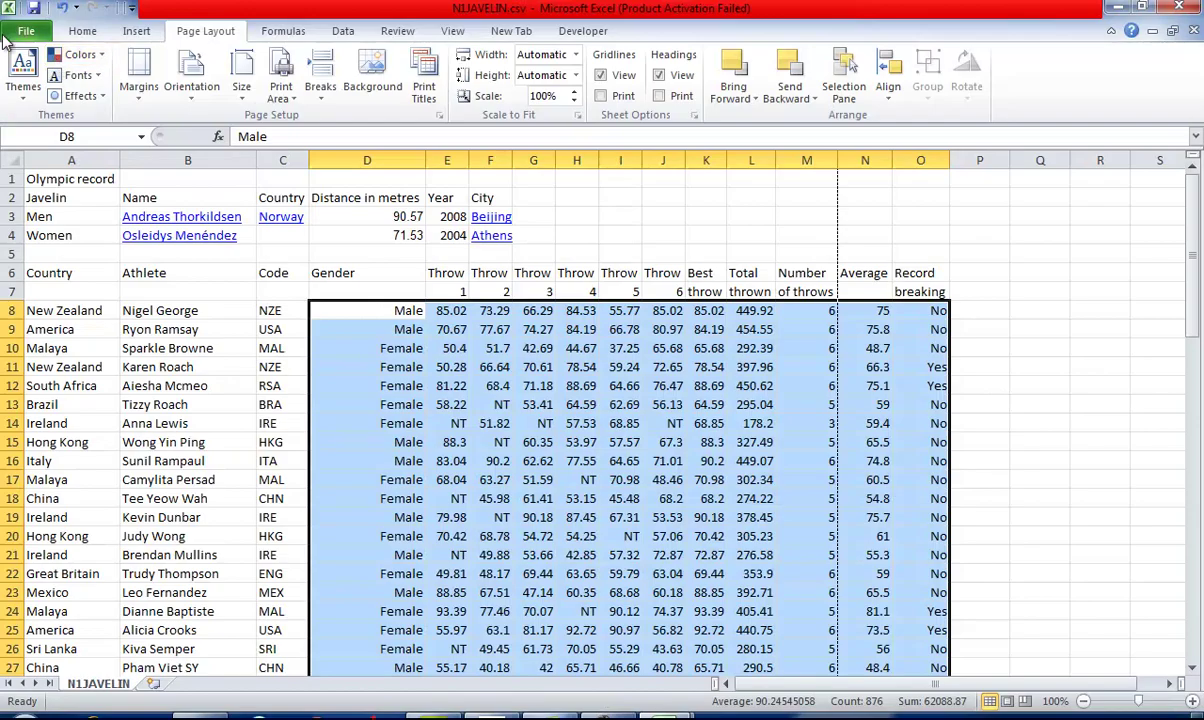
- Save the data model as an Excel Workbook (*.xlsx) with the filename ATHLETES
click(26, 31)
click(57, 87)
text(ATHLETES)
click(457, 372)
click(432, 12)
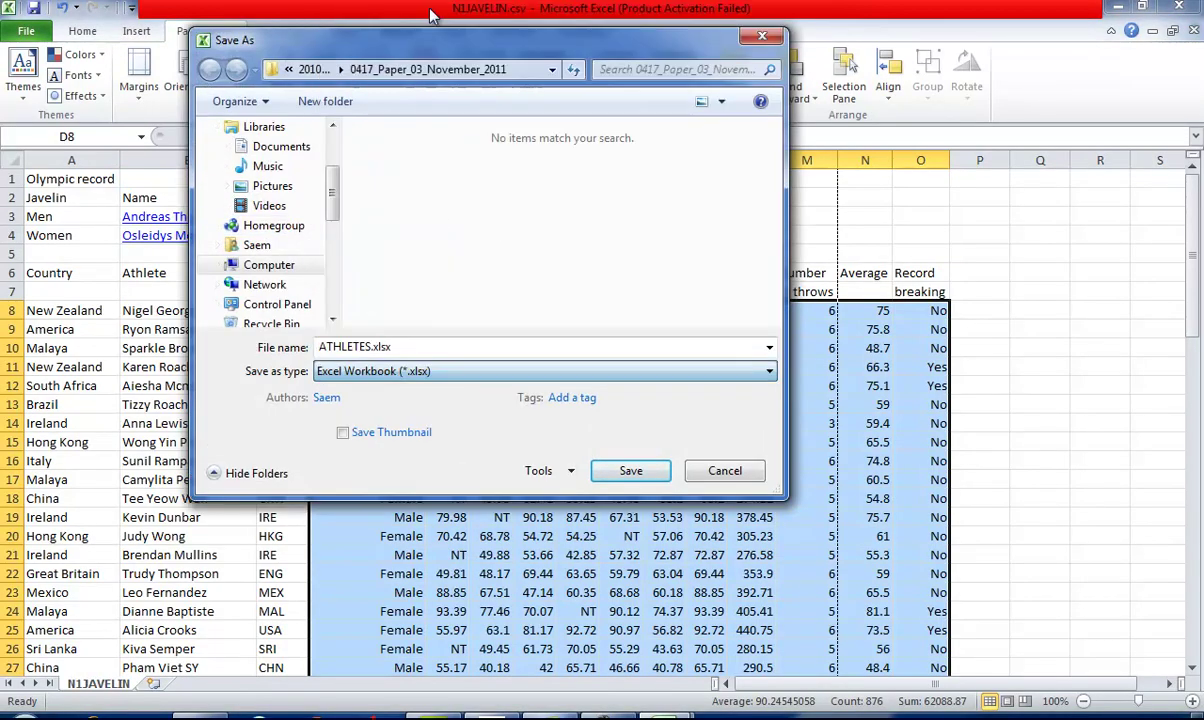
click(627, 470)
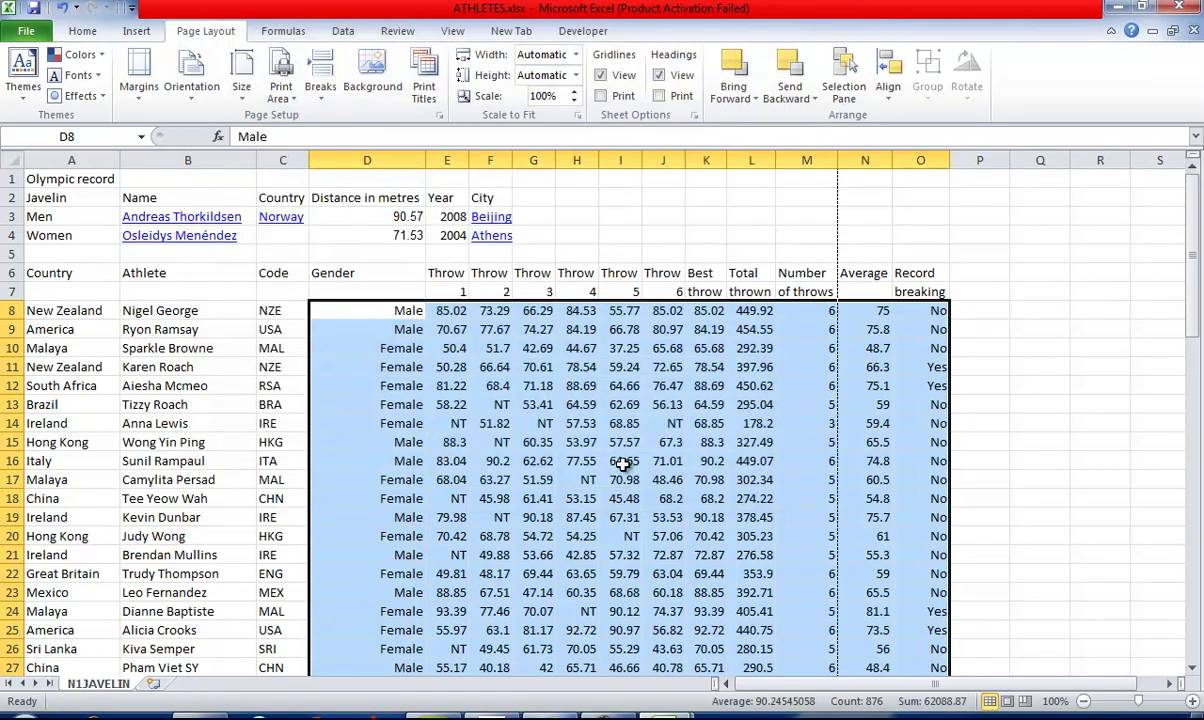
- Check task 16 in the exam paper 0417_w11_qp_3.pdf and hide columns B to J in ATHLETES.xlsx
key(alt+Tab)
scroll(546, 310, down, 1)
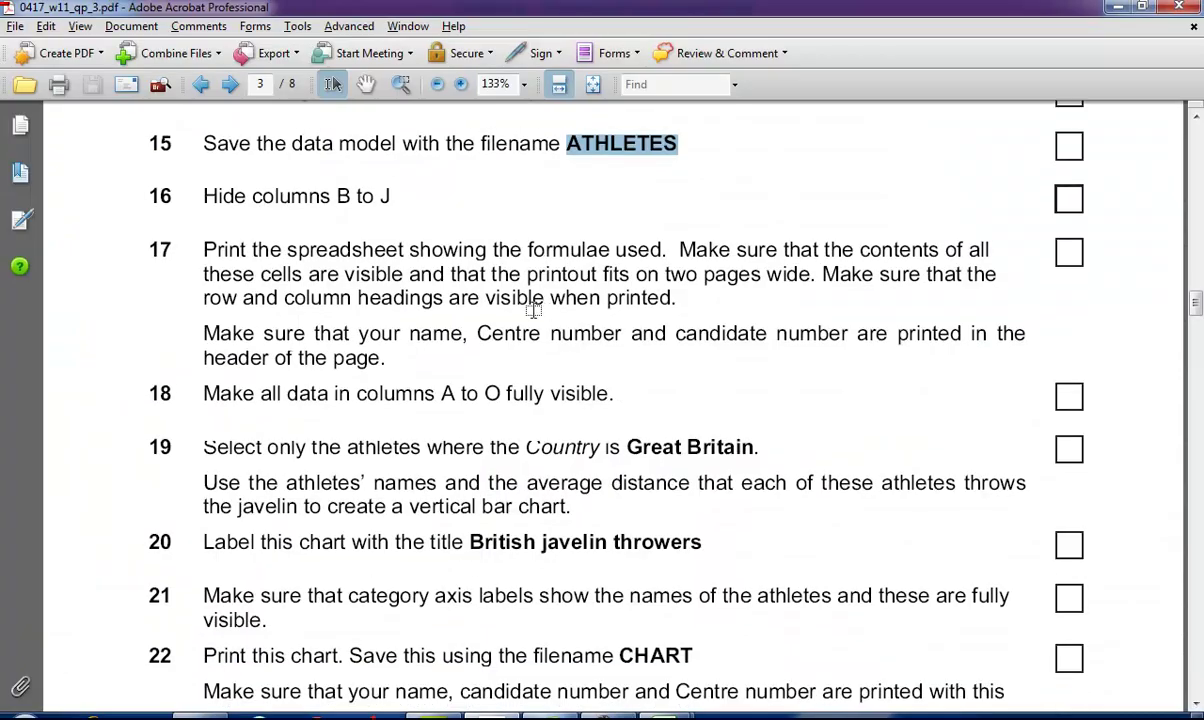
key(alt+Tab)
click(185, 160)
drag(185, 160, 645, 175)
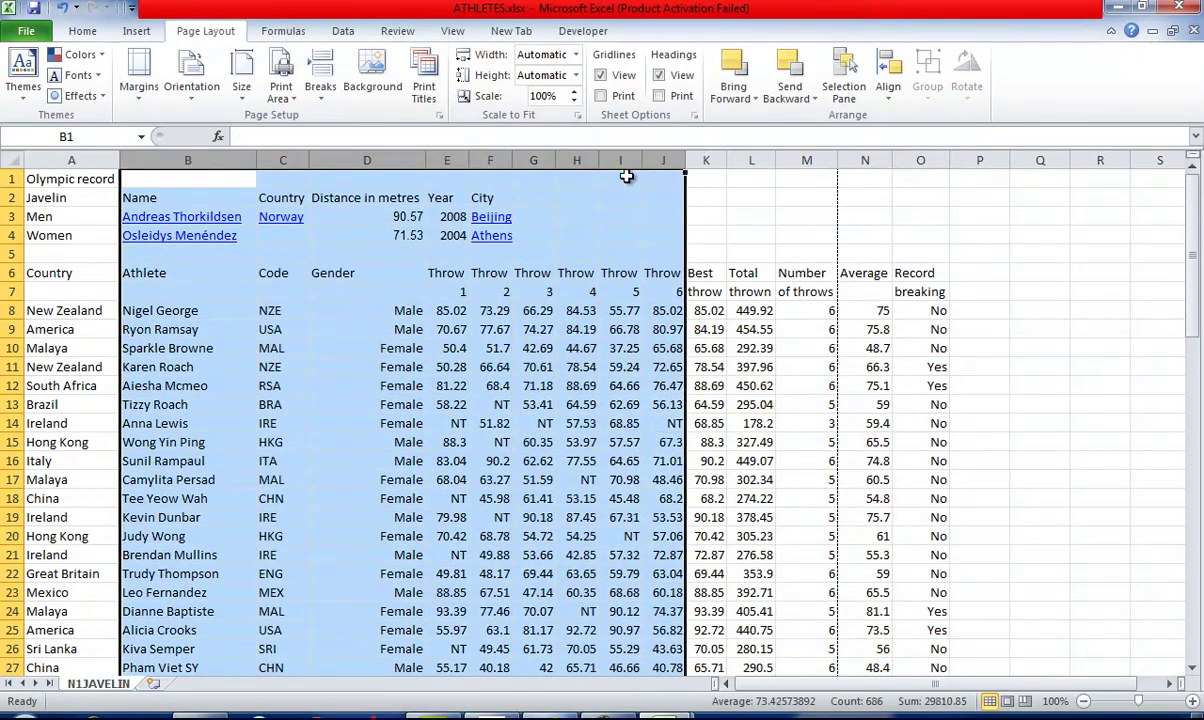
right_click(596, 160)
click(660, 386)
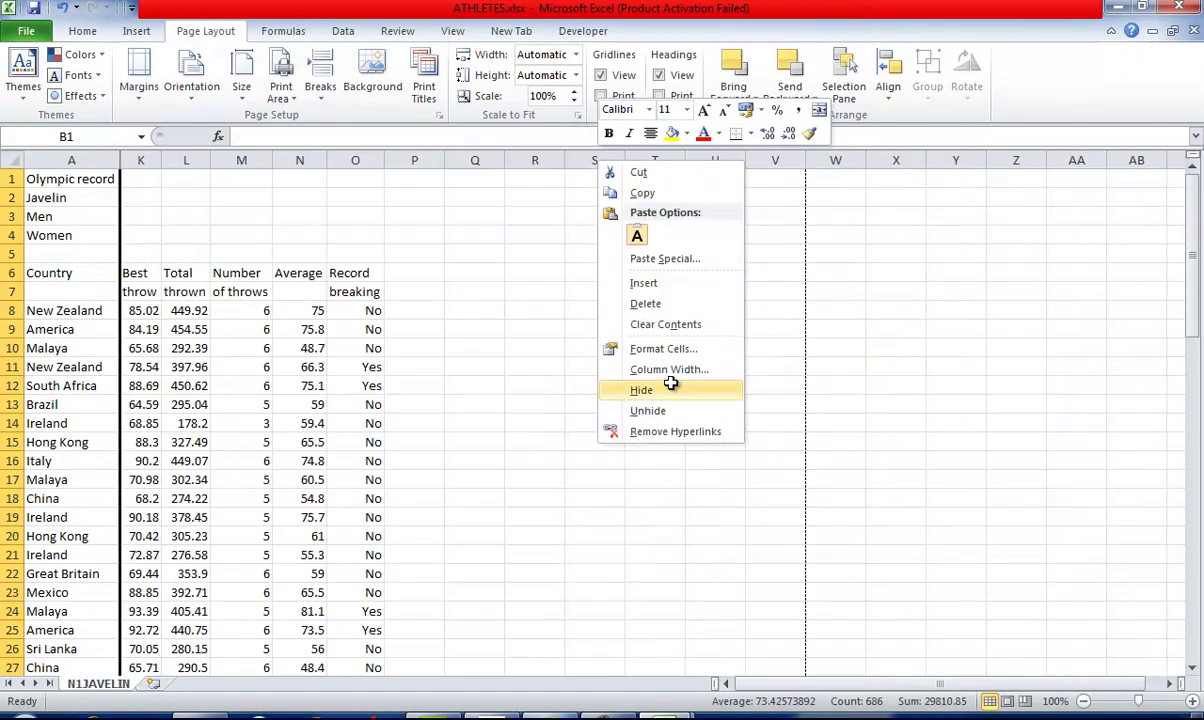
- Following task 17 in the exam paper, show the formulae in ATHLETES.xlsx and fit all column widths to their contents
key(alt+Tab)
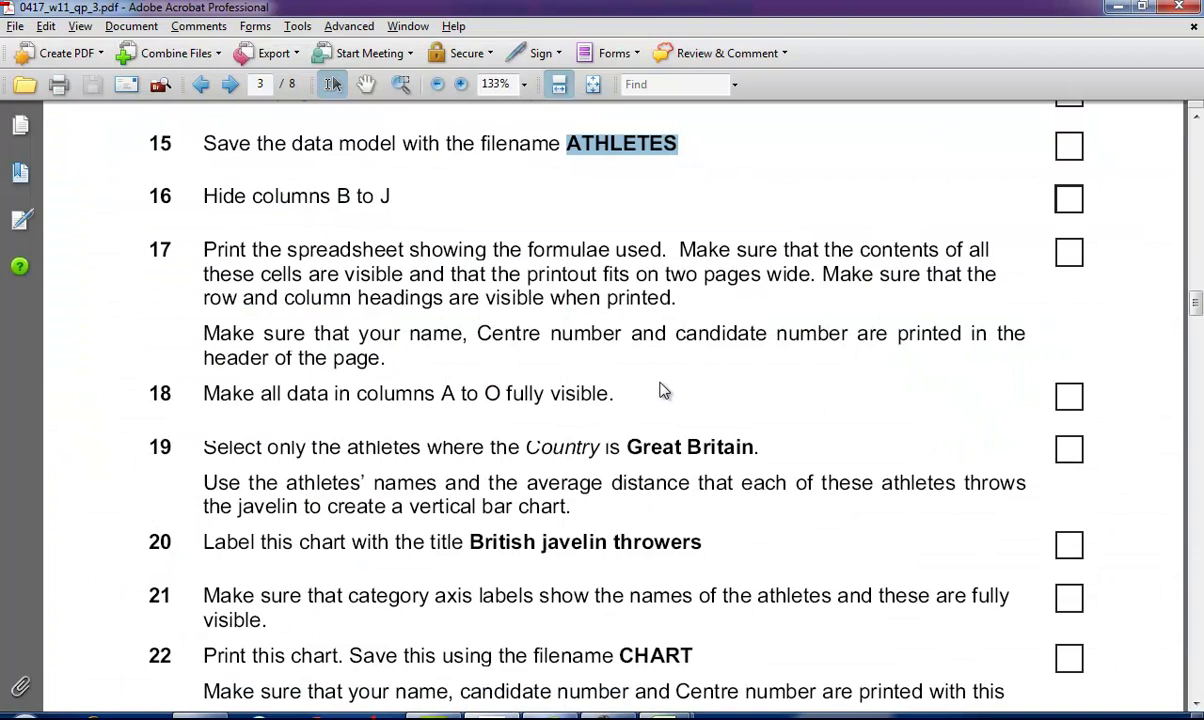
scroll(665, 390, down, 1)
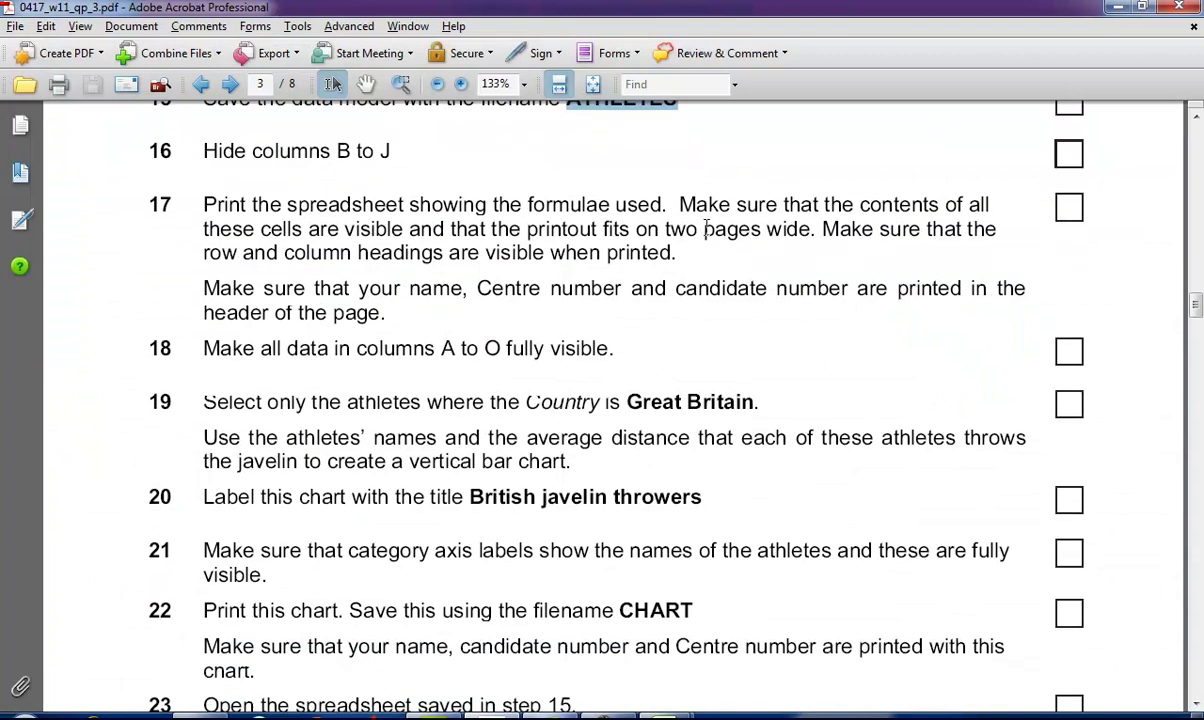
key(alt+Tab)
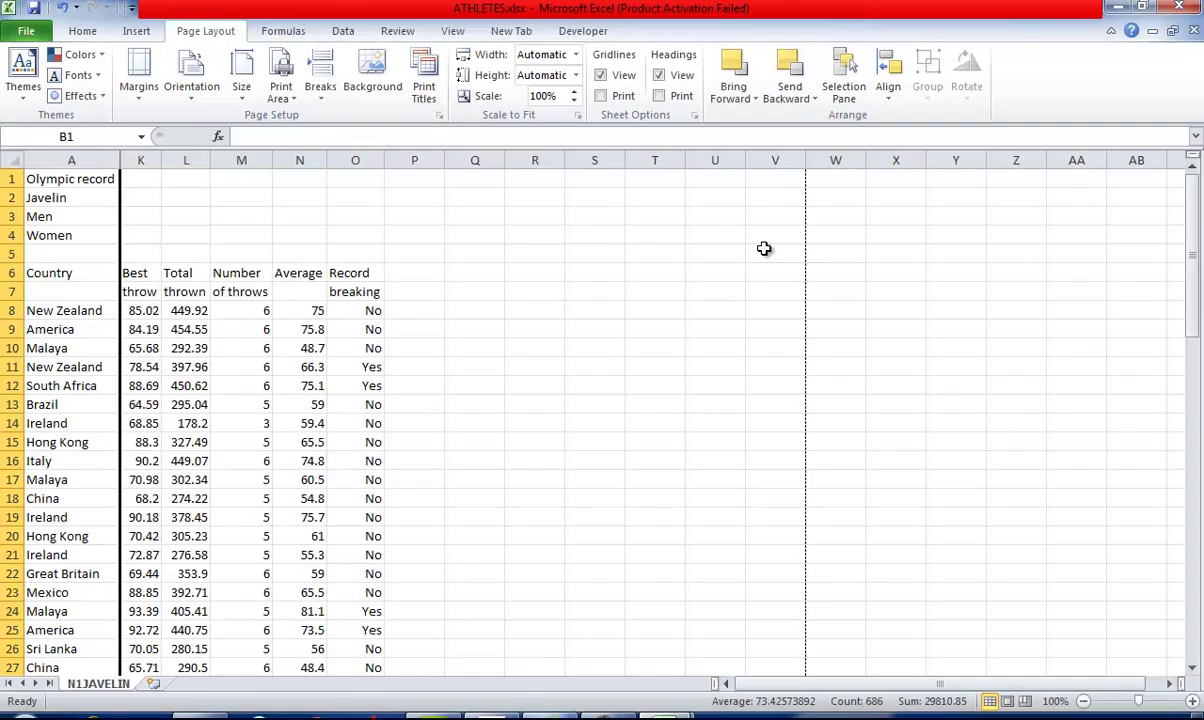
key(ctrl+grave)
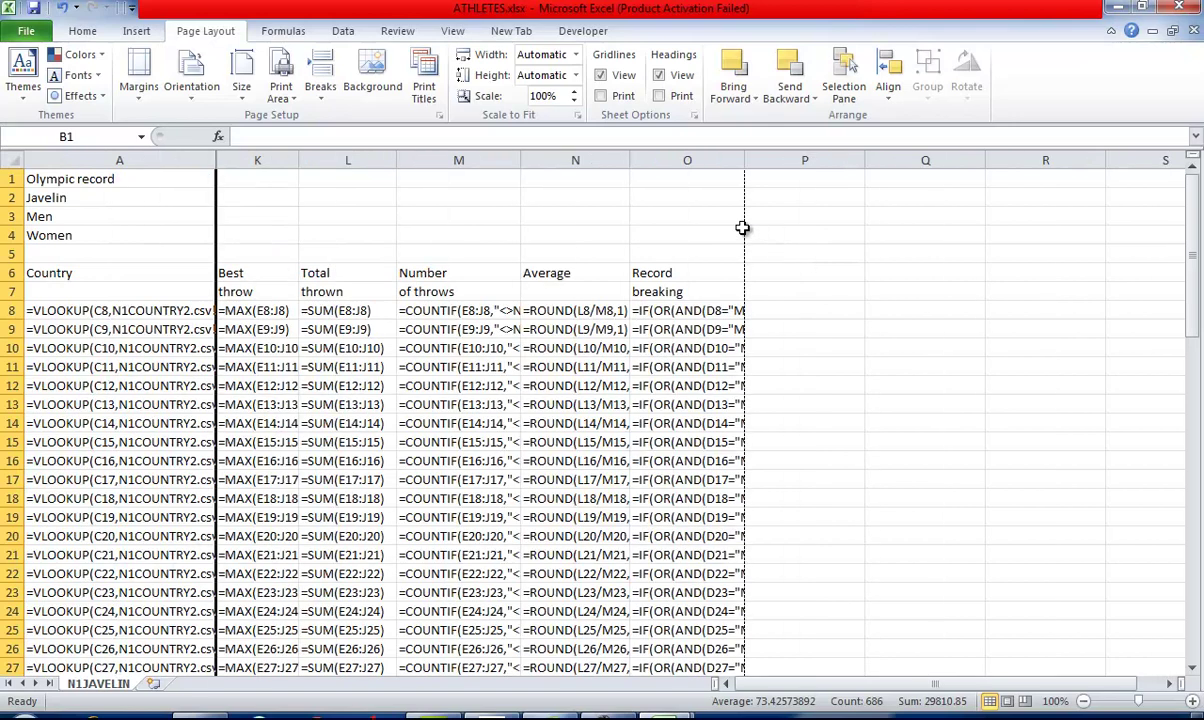
click(12, 150)
double_click(215, 160)
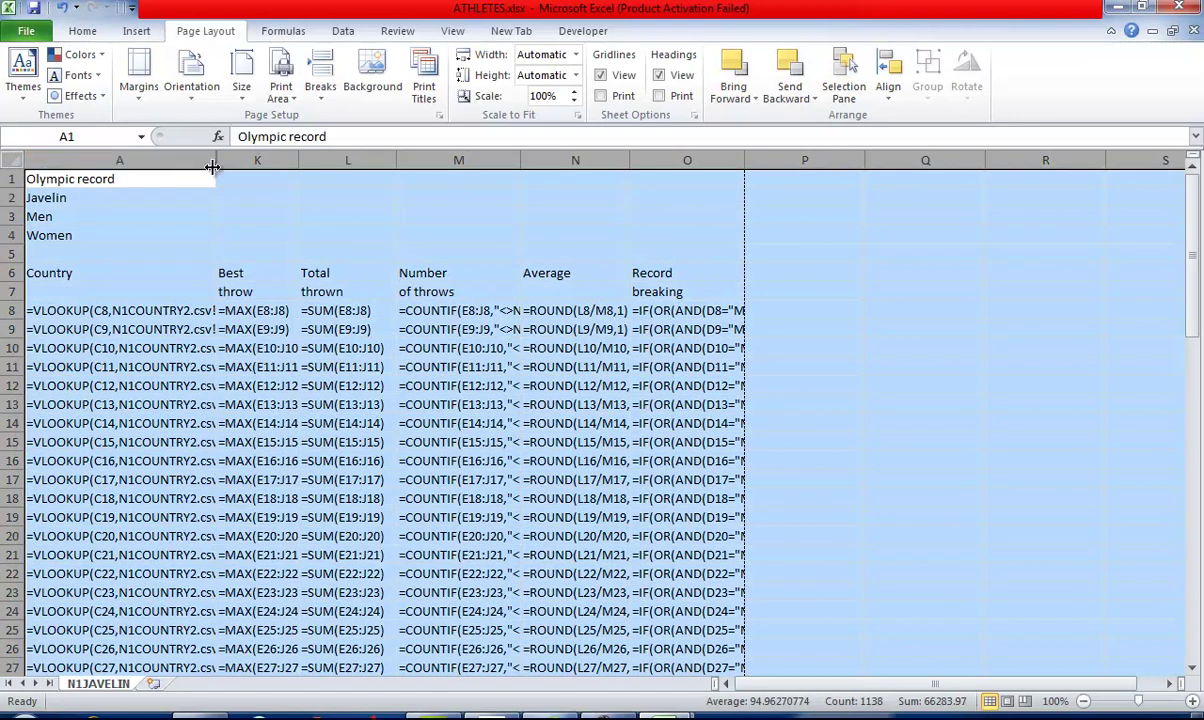
- Recheck task 17 in the exam paper and scale the ATHLETES.xlsx printout to fit 2 pages wide by 3 tall
key(alt+Tab)
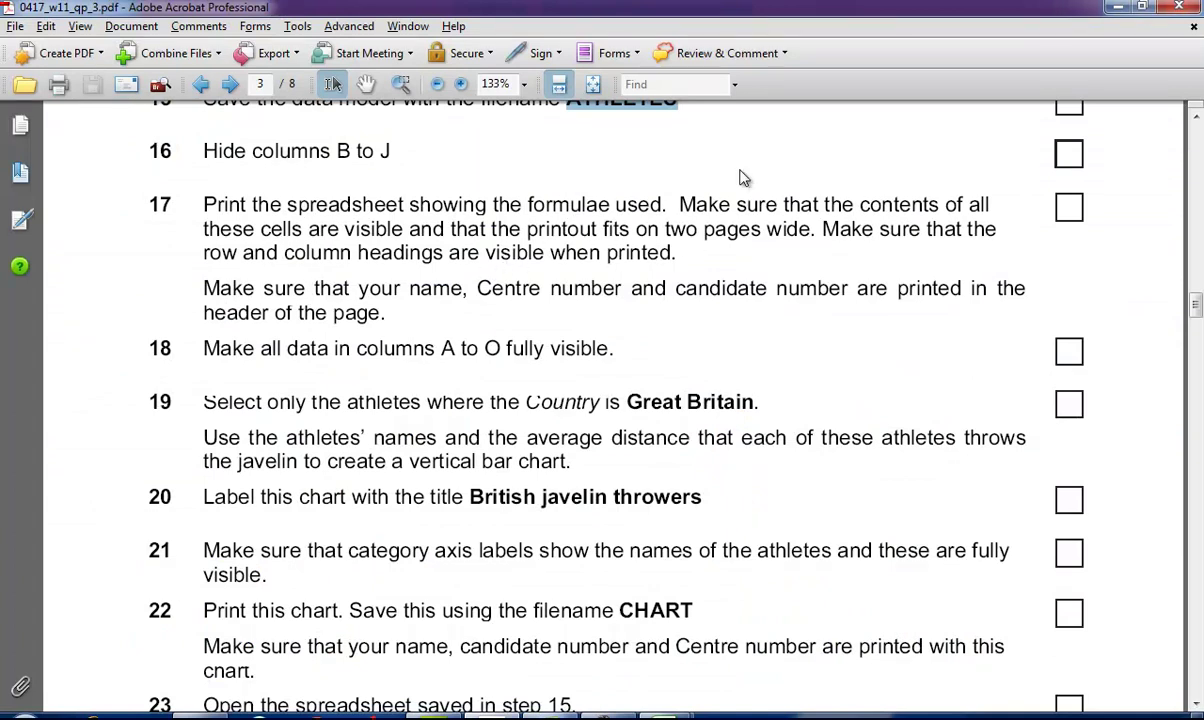
key(alt+Tab)
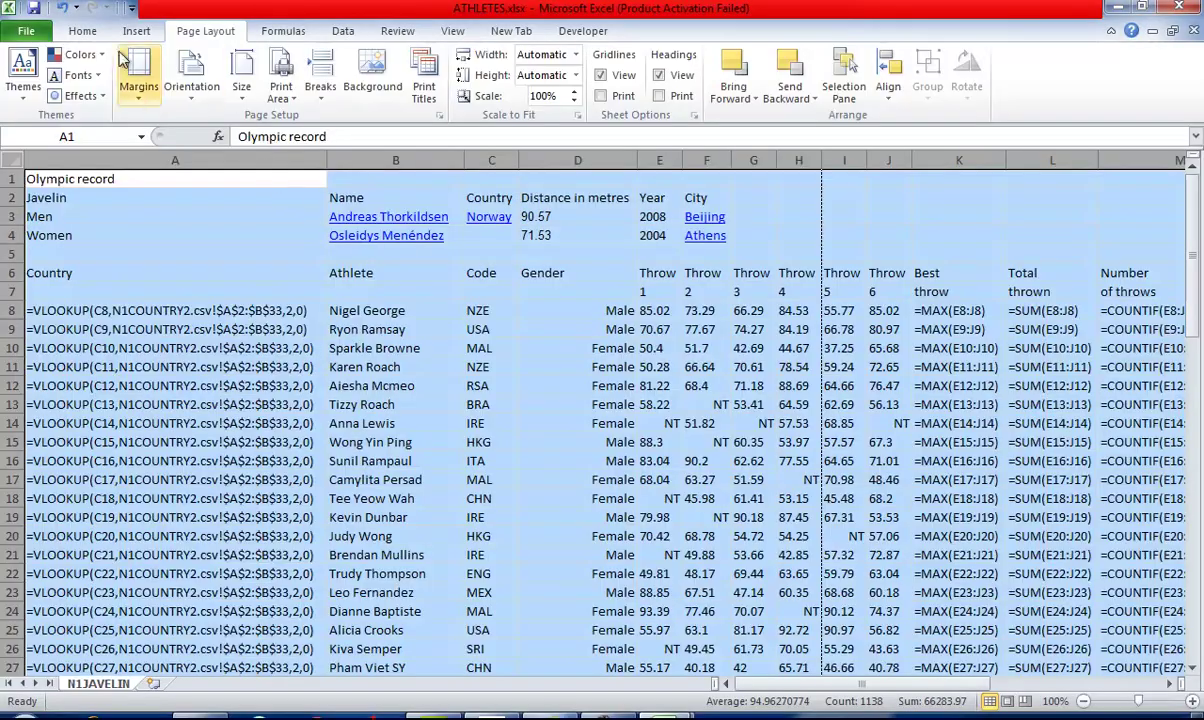
click(26, 31)
click(52, 278)
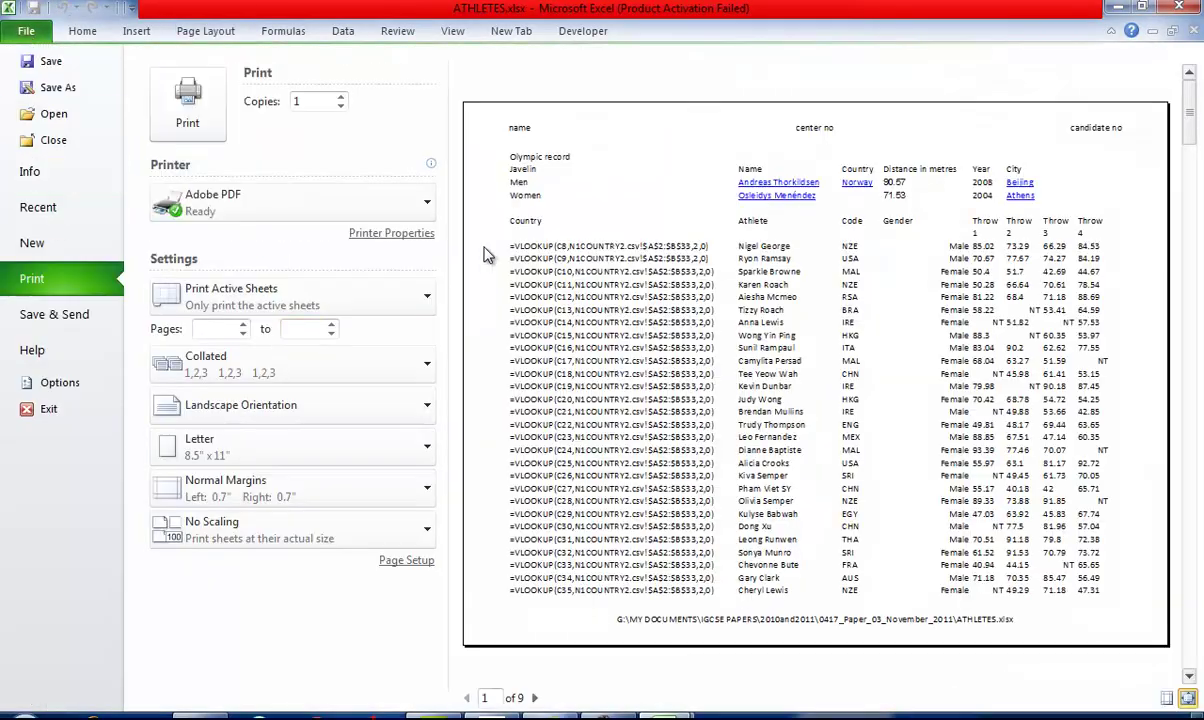
click(406, 560)
click(323, 218)
key(Tab)
click(436, 214)
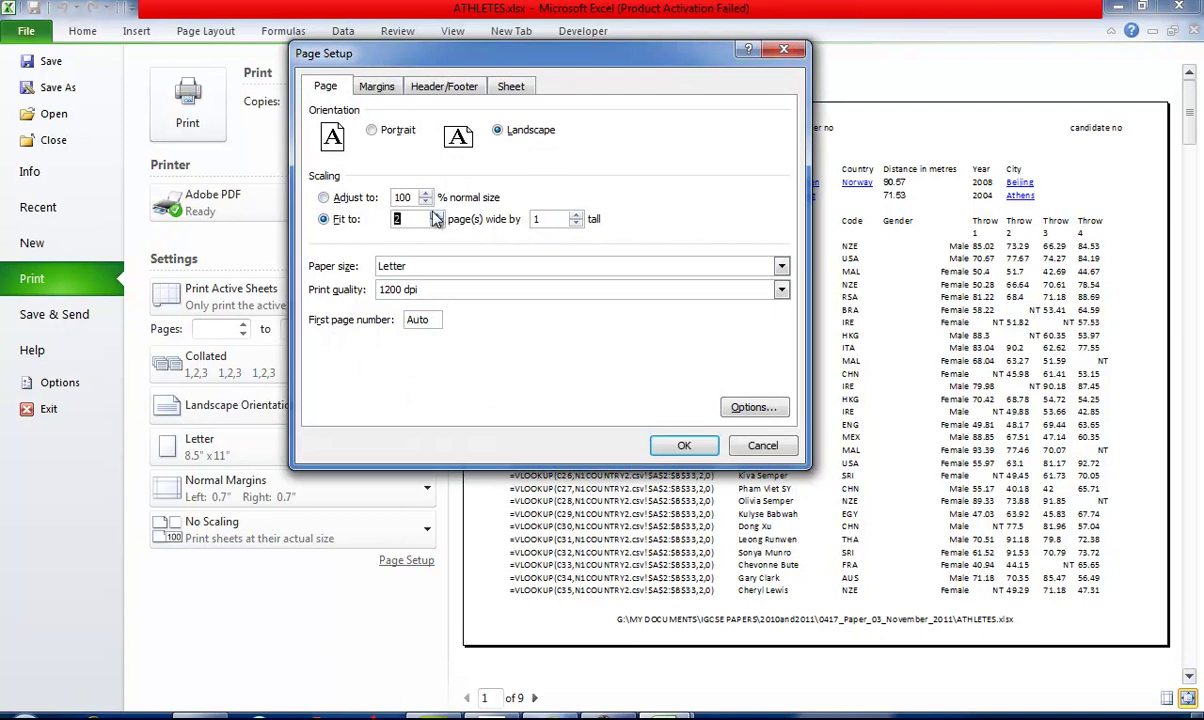
click(577, 215)
click(577, 215)
- Set the print paper size to A4, apply the page setup and return to the worksheet
click(530, 265)
scroll(740, 335, down, 1)
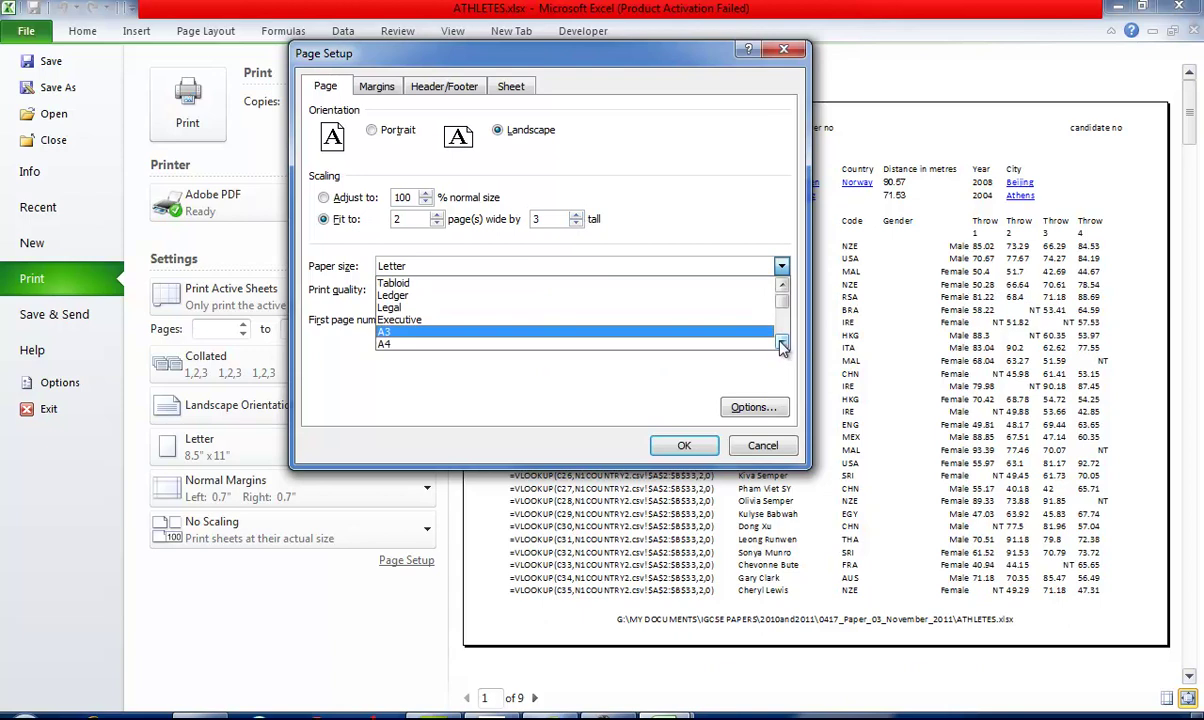
click(740, 343)
click(684, 446)
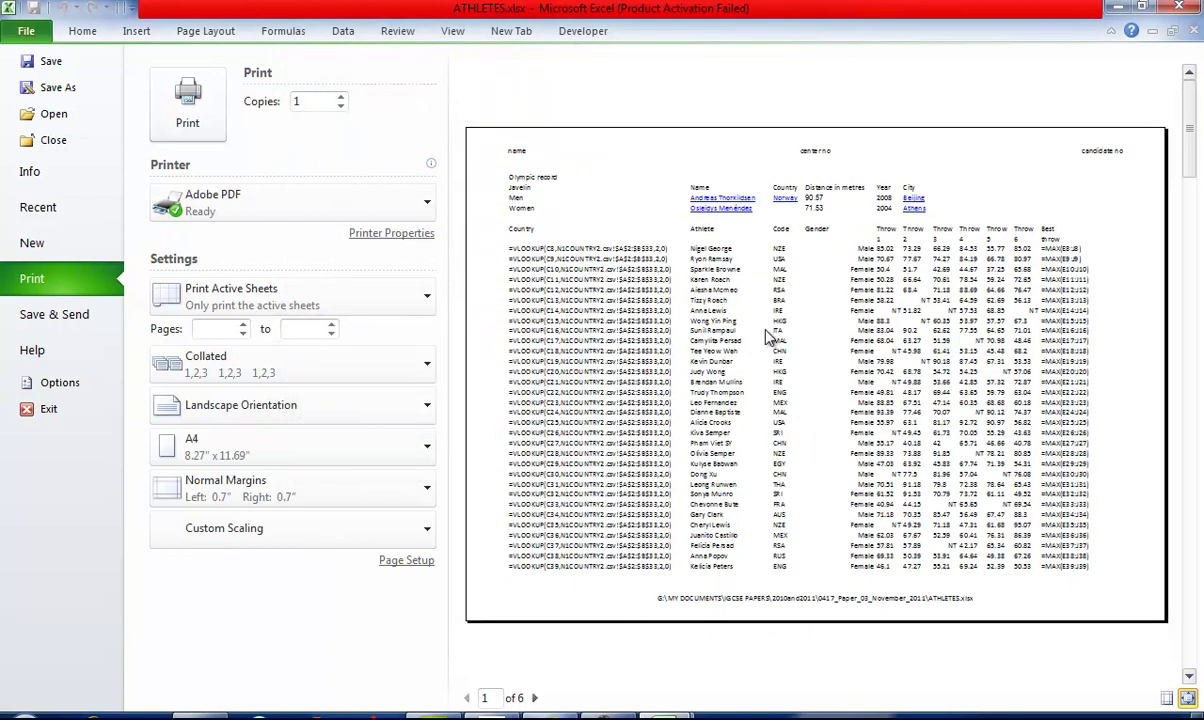
click(84, 31)
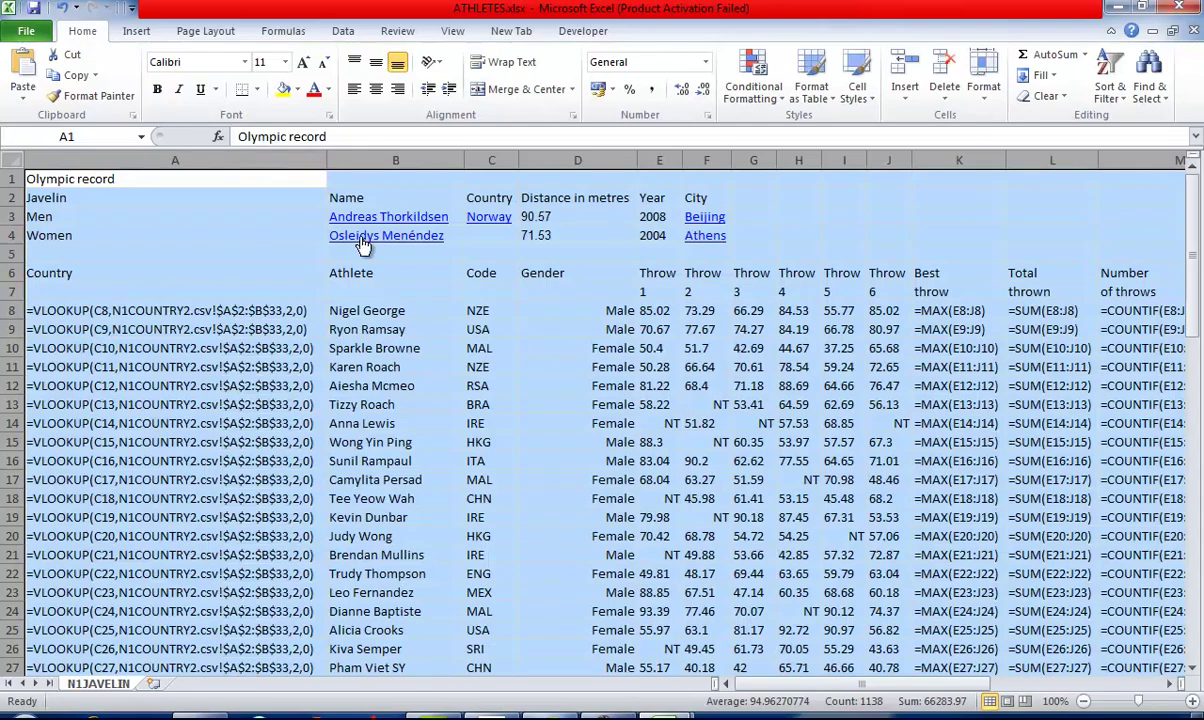
- Following task 18 in the exam paper, switch ATHLETES.xlsx back to showing values and fit all column widths to their contents
key(alt+Tab)
scroll(301, 287, down, 3)
drag(206, 265, 558, 272)
drag(335, 180, 458, 212)
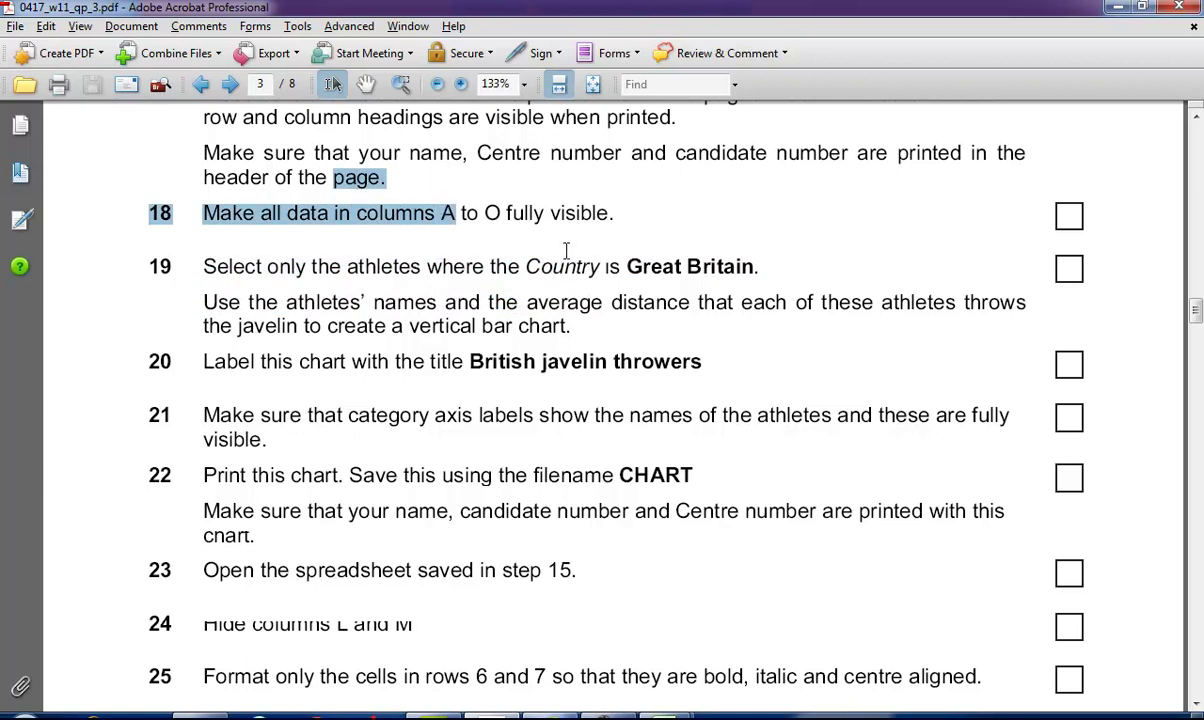
key(alt+Tab)
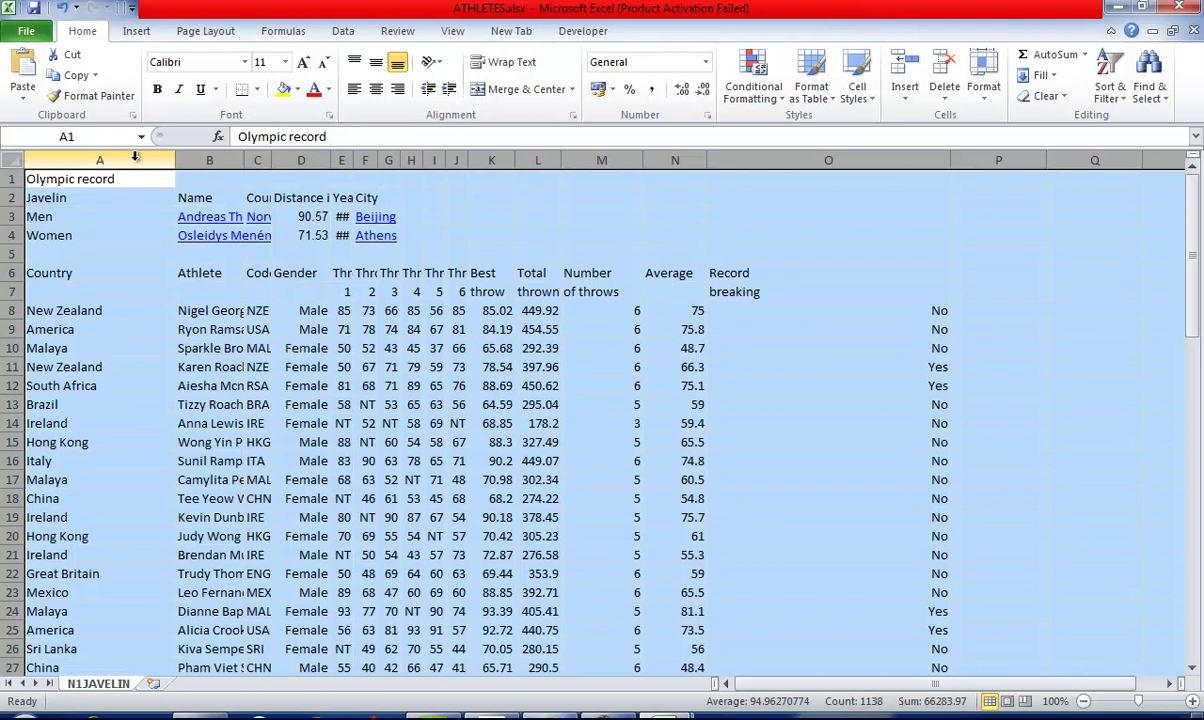
double_click(175, 160)
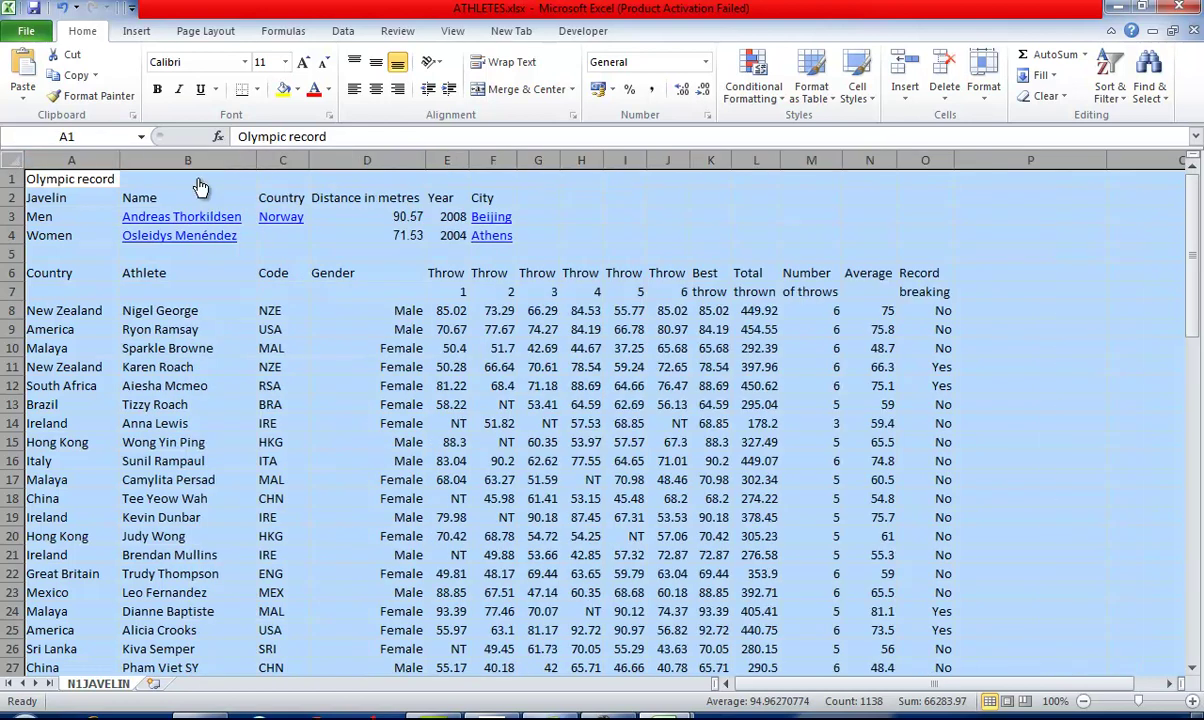
- Read task 19 in the exam paper on selecting athletes by country and return to ATHLETES.xlsx
key(alt+Tab)
scroll(424, 263, down, 1)
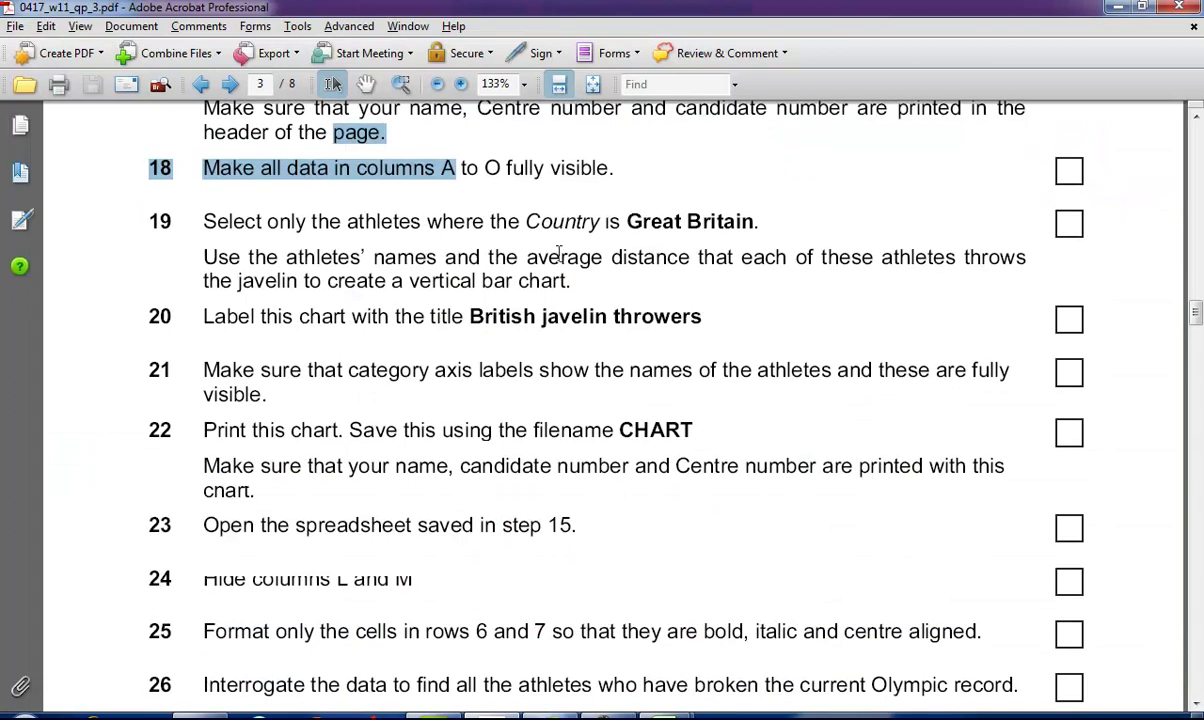
key(alt+Tab)
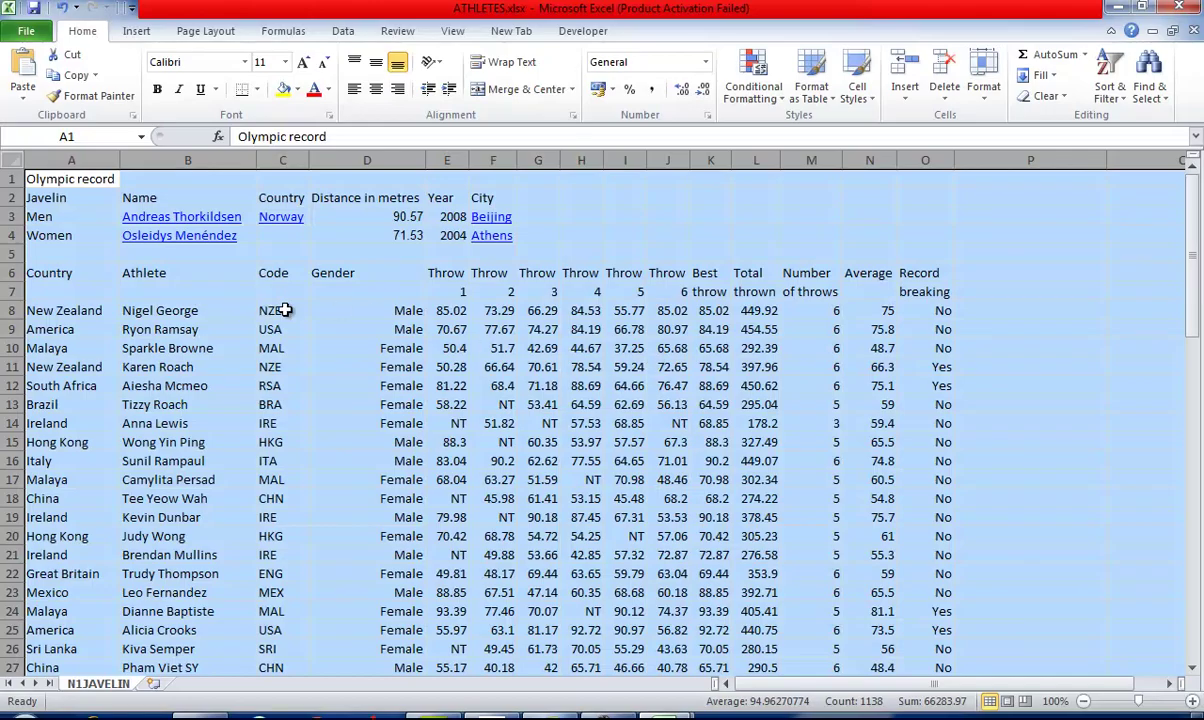
click(72, 308)
click(86, 274)
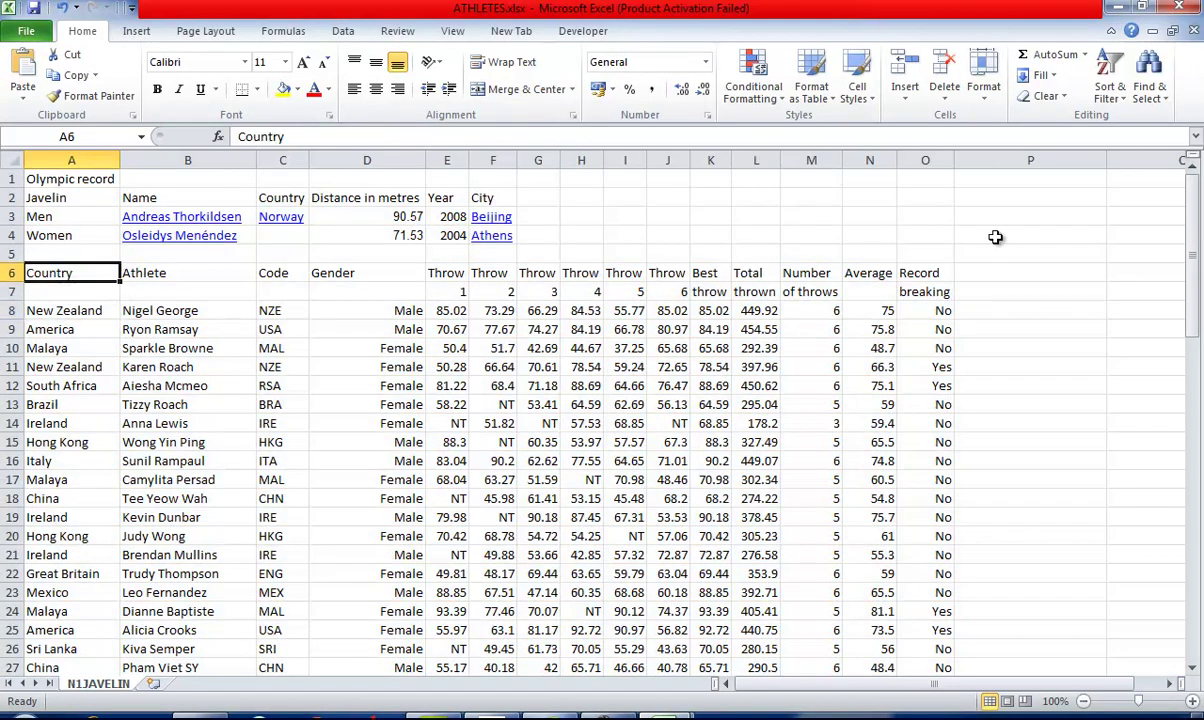
click(1112, 100)
click(1116, 180)
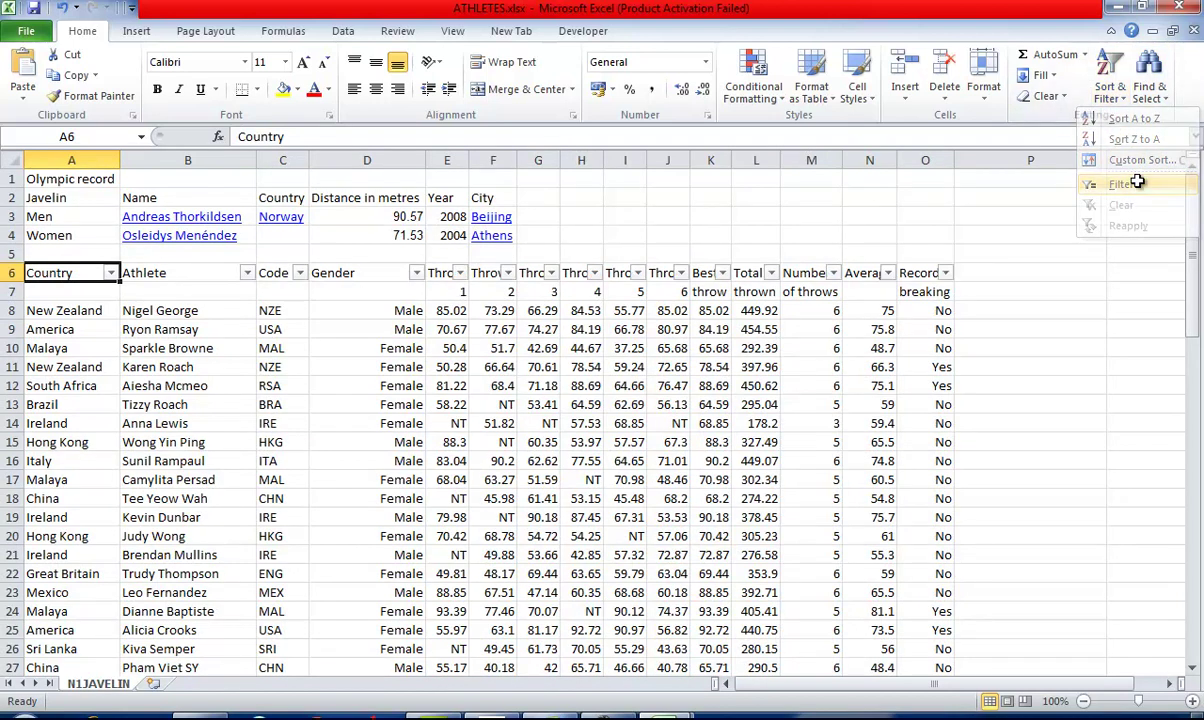
click(1112, 92)
click(1116, 180)
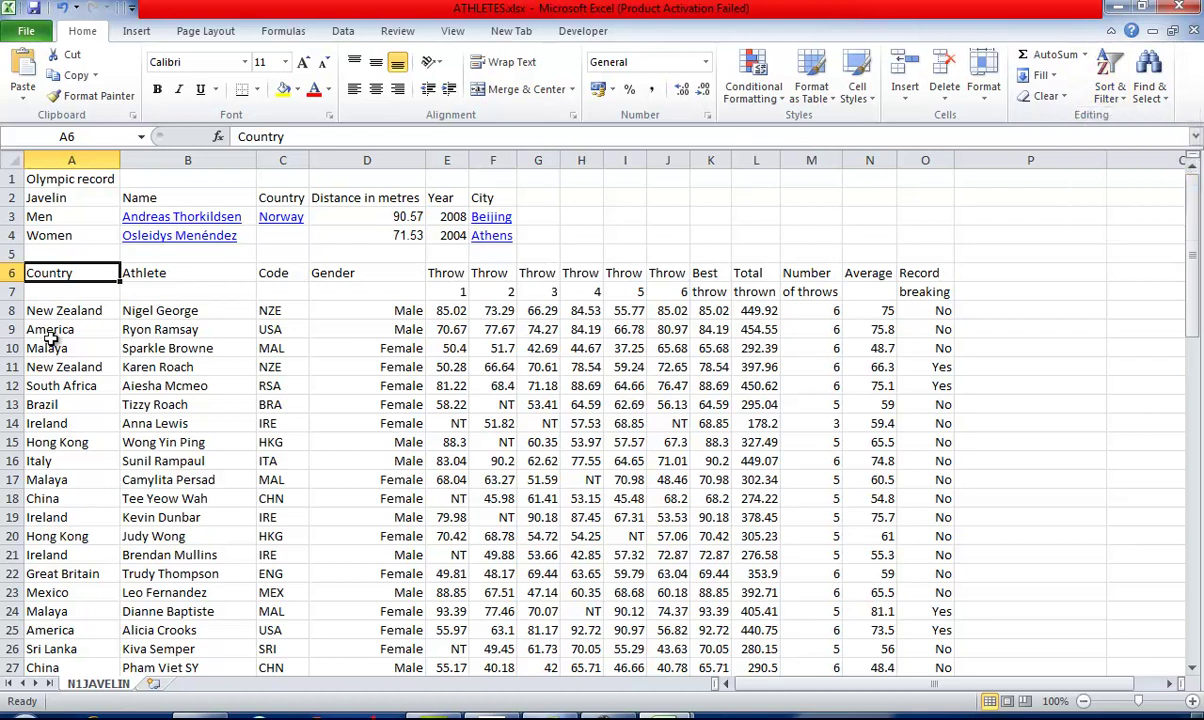
click(100, 292)
click(1110, 92)
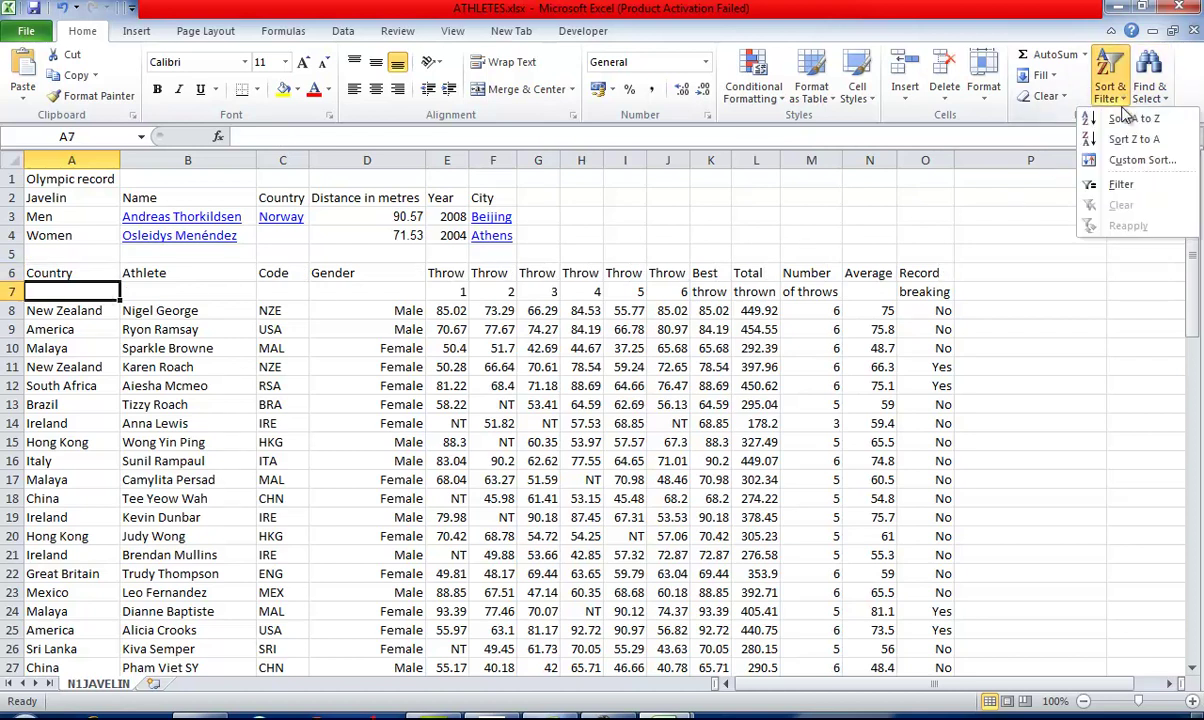
click(1122, 185)
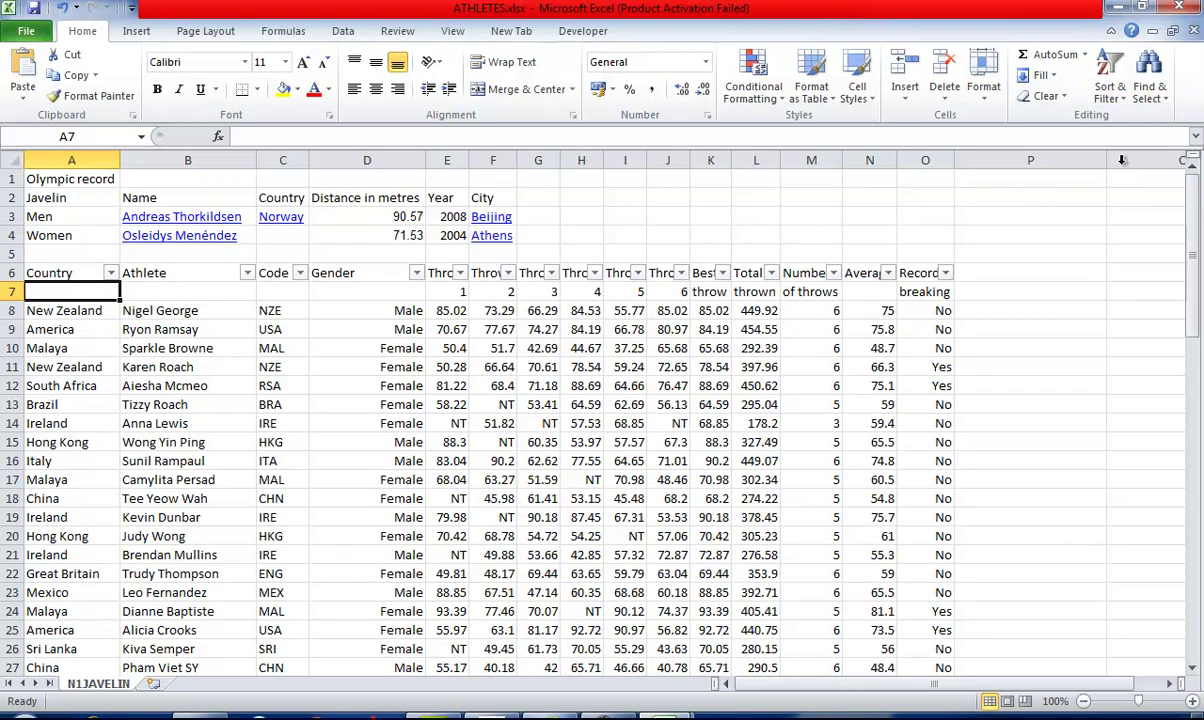
click(1110, 90)
click(1105, 184)
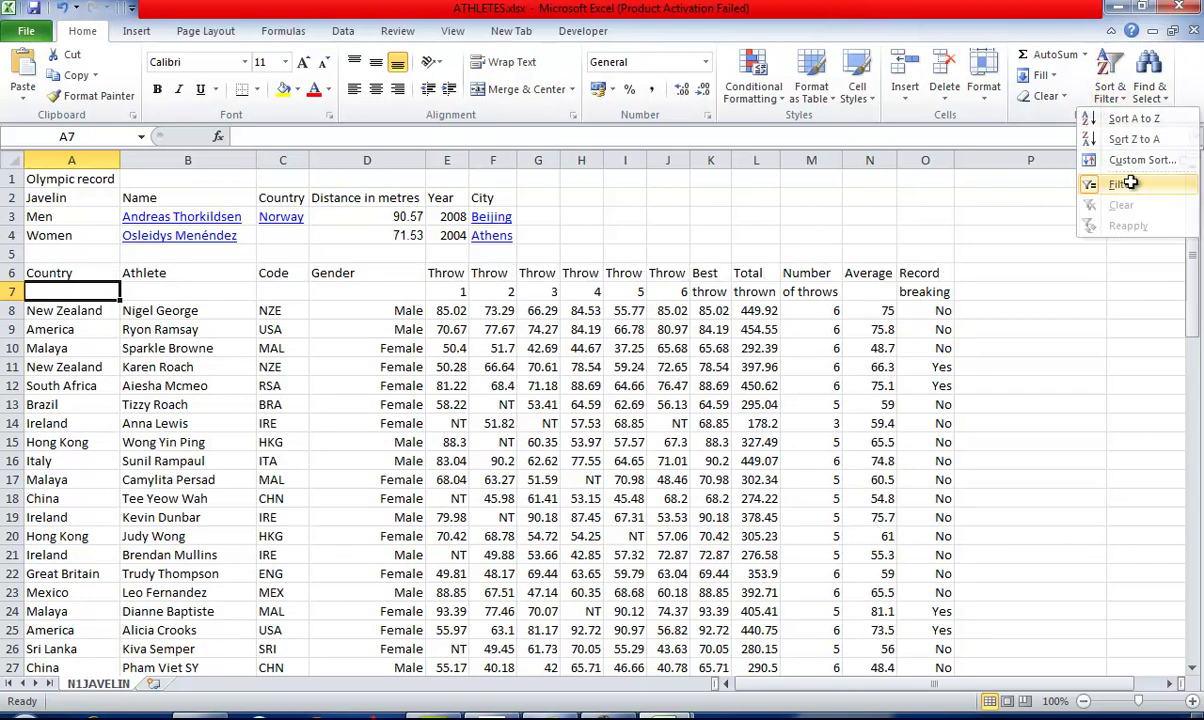
click(126, 310)
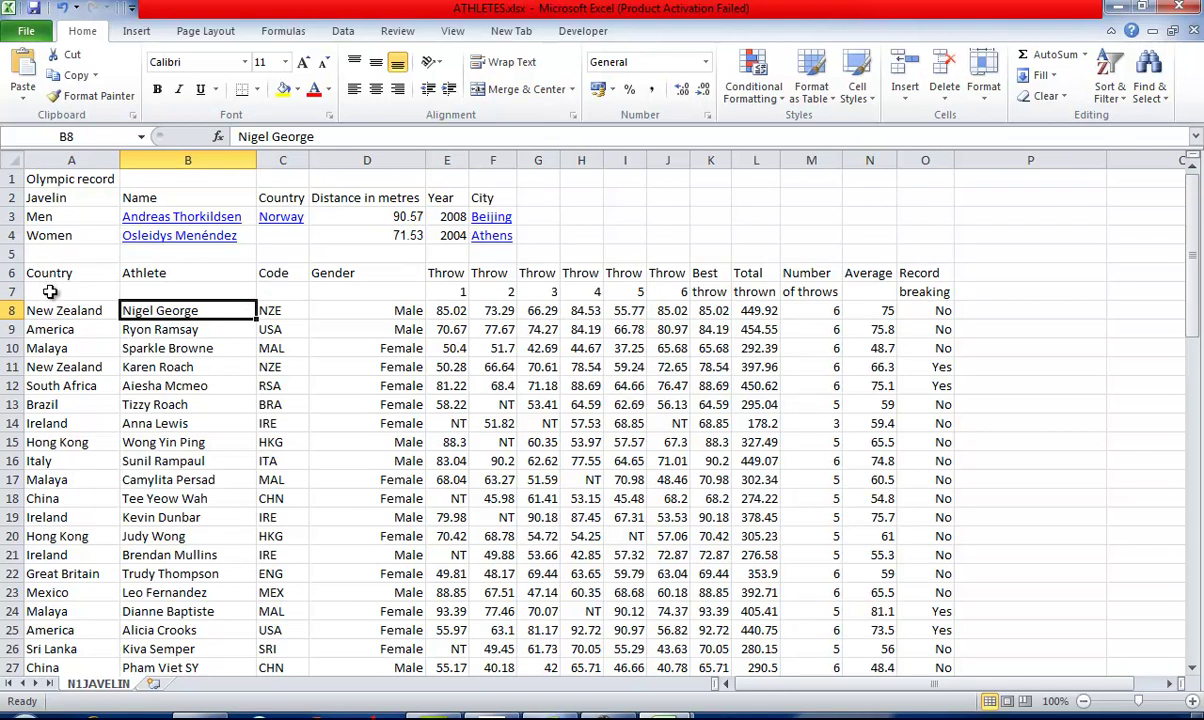
click(50, 291)
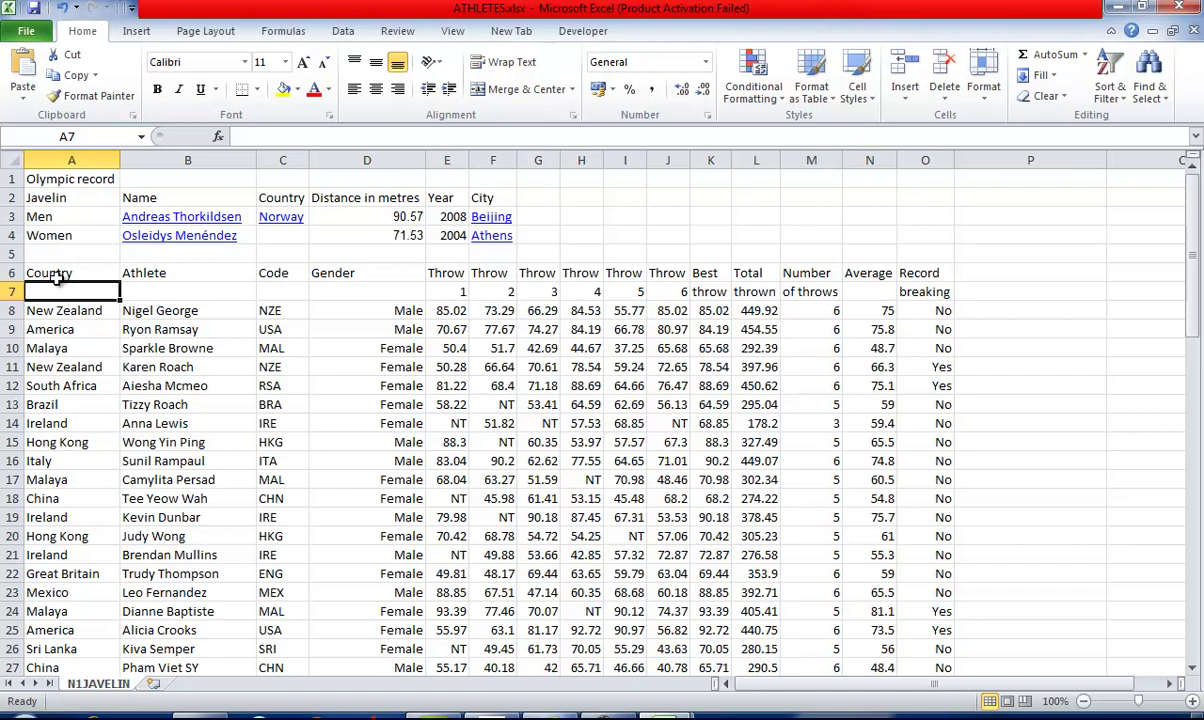
- Add a filter to the Country heading in cells A6 to A7 and show only rows where Country equals Great Britain
drag(58, 273, 58, 288)
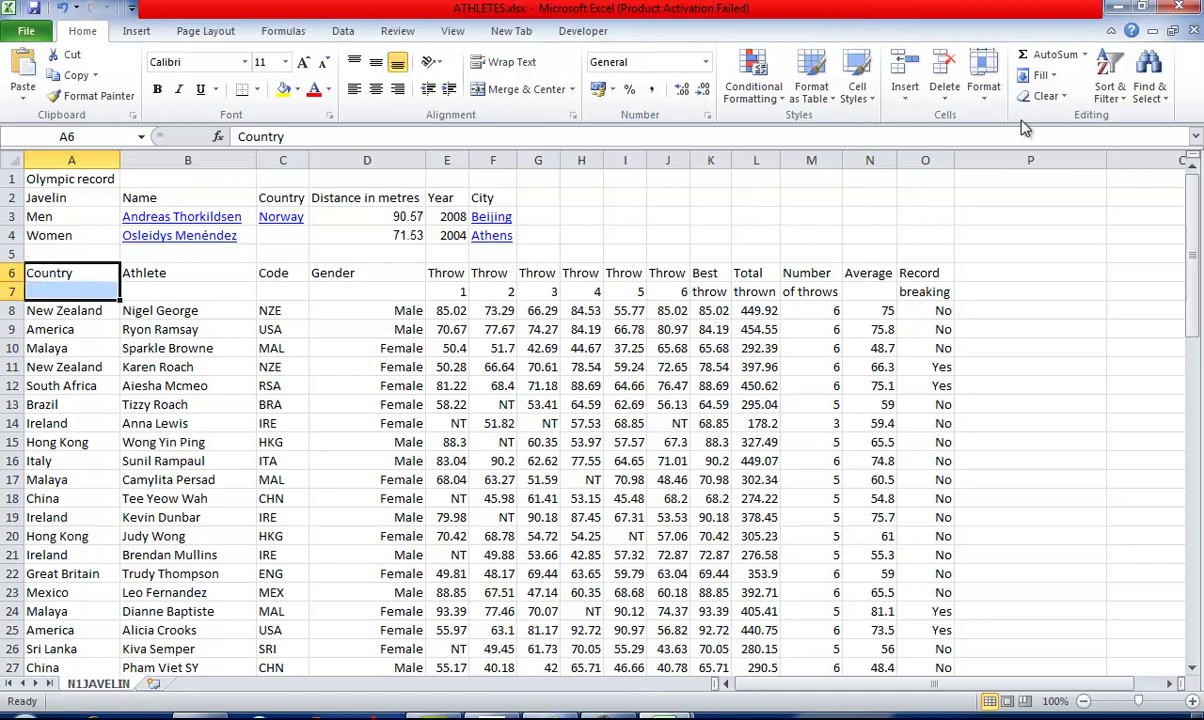
click(1109, 82)
click(1122, 186)
click(113, 273)
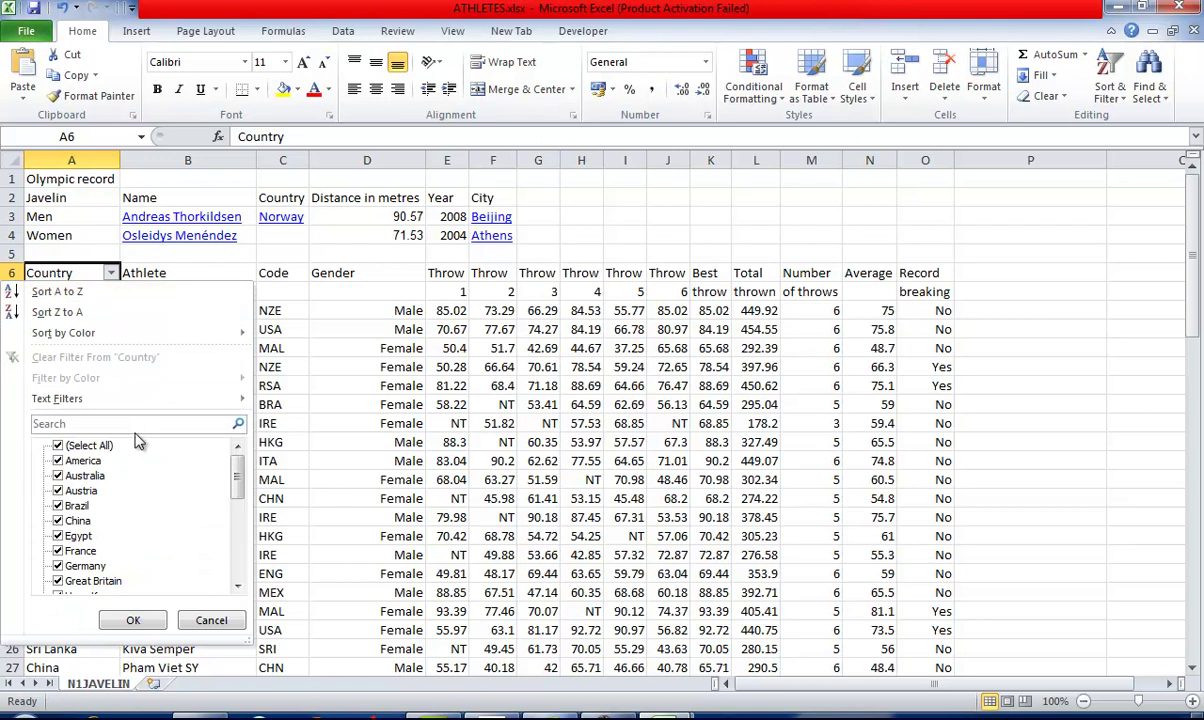
mouse_move(240, 400)
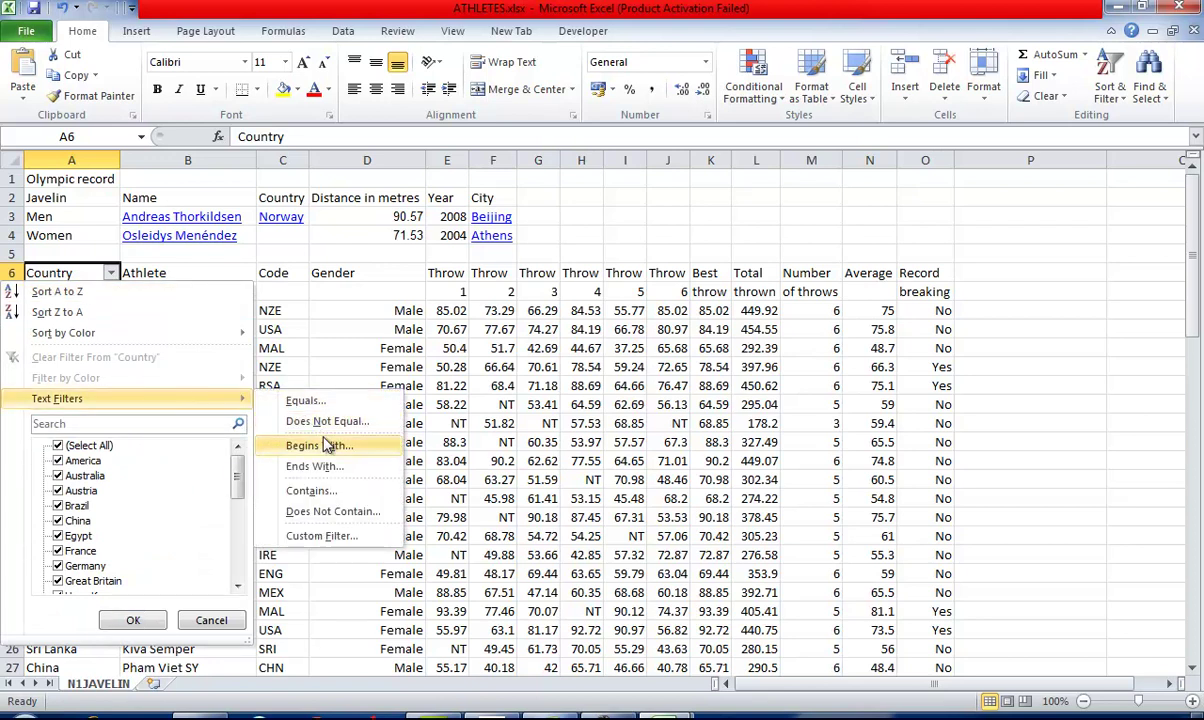
click(308, 402)
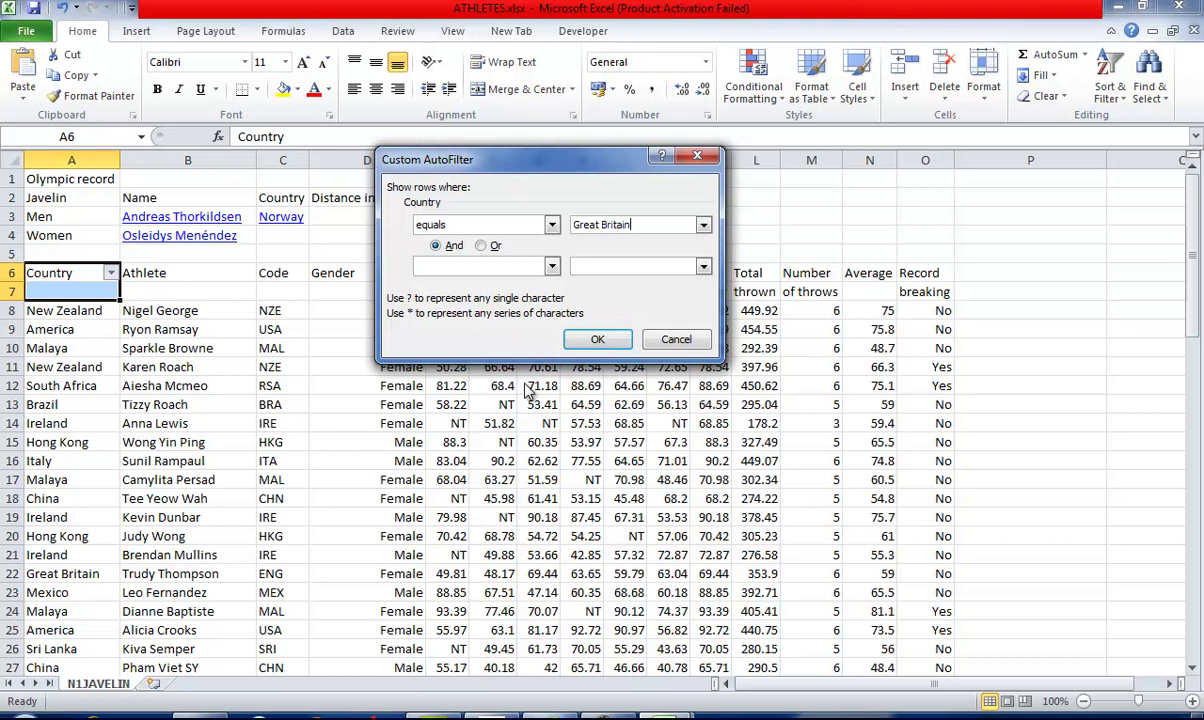
click(598, 339)
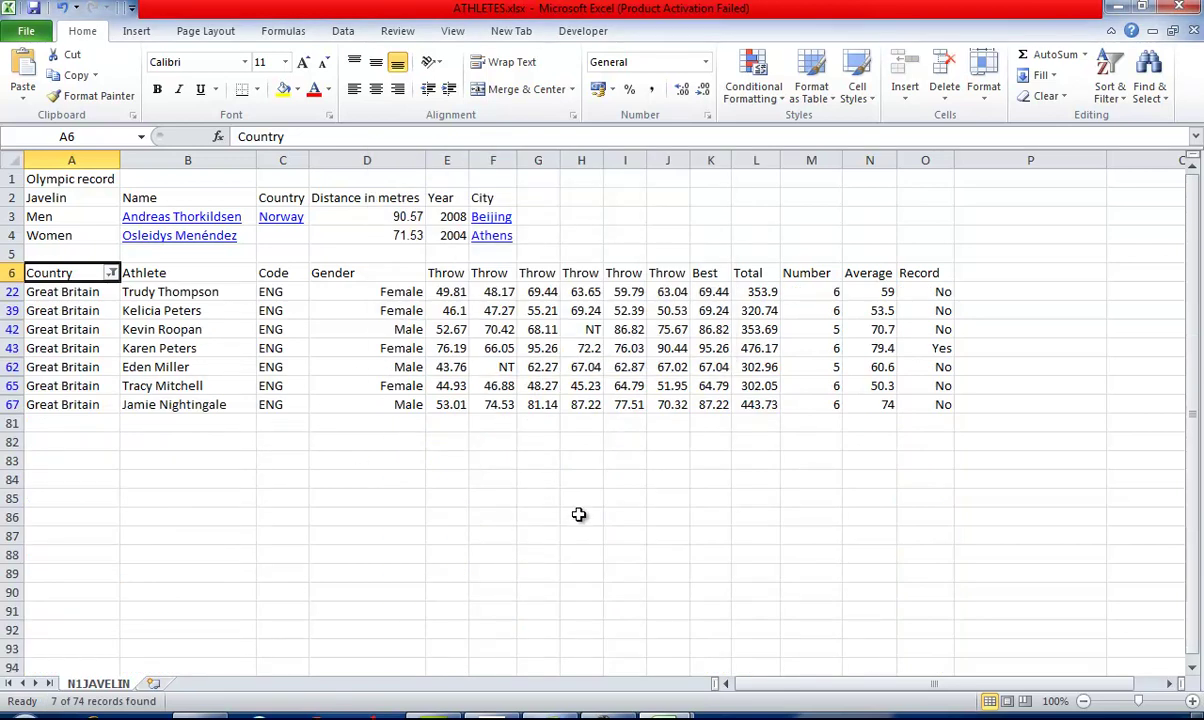
- Undo the Great Britain filter on the Country column and check the blank cell A7 beneath the Country heading
key(ctrl+z)
click(668, 717)
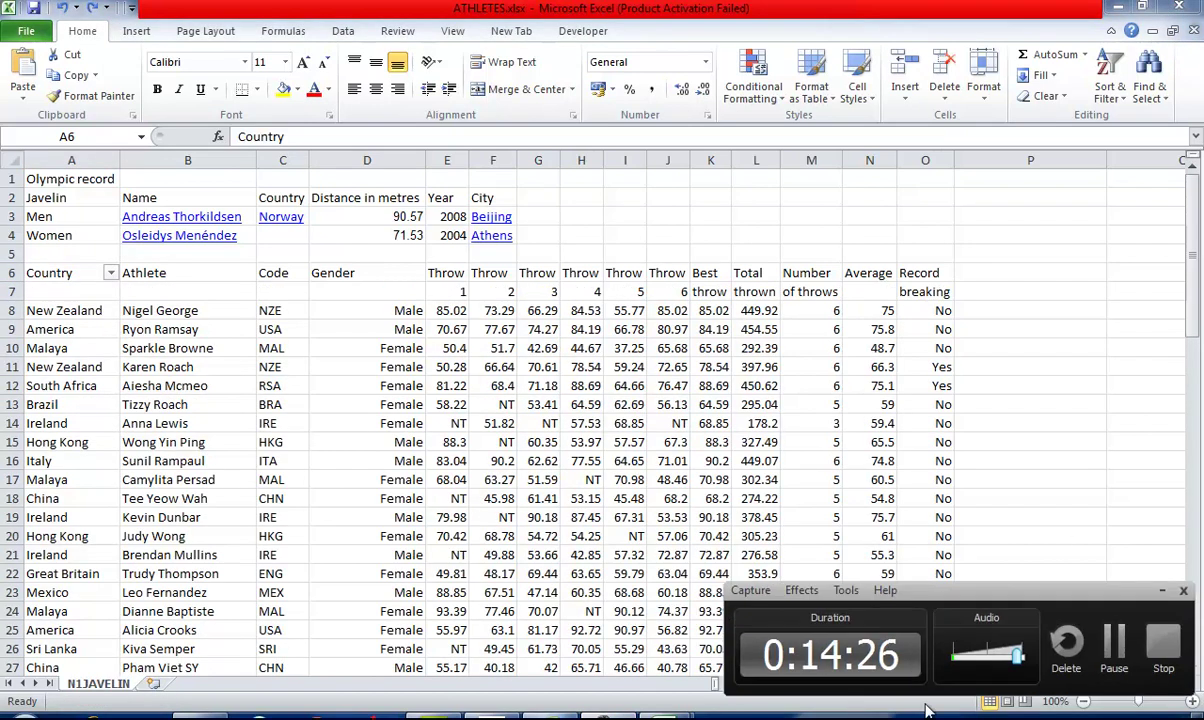
click(1117, 648)
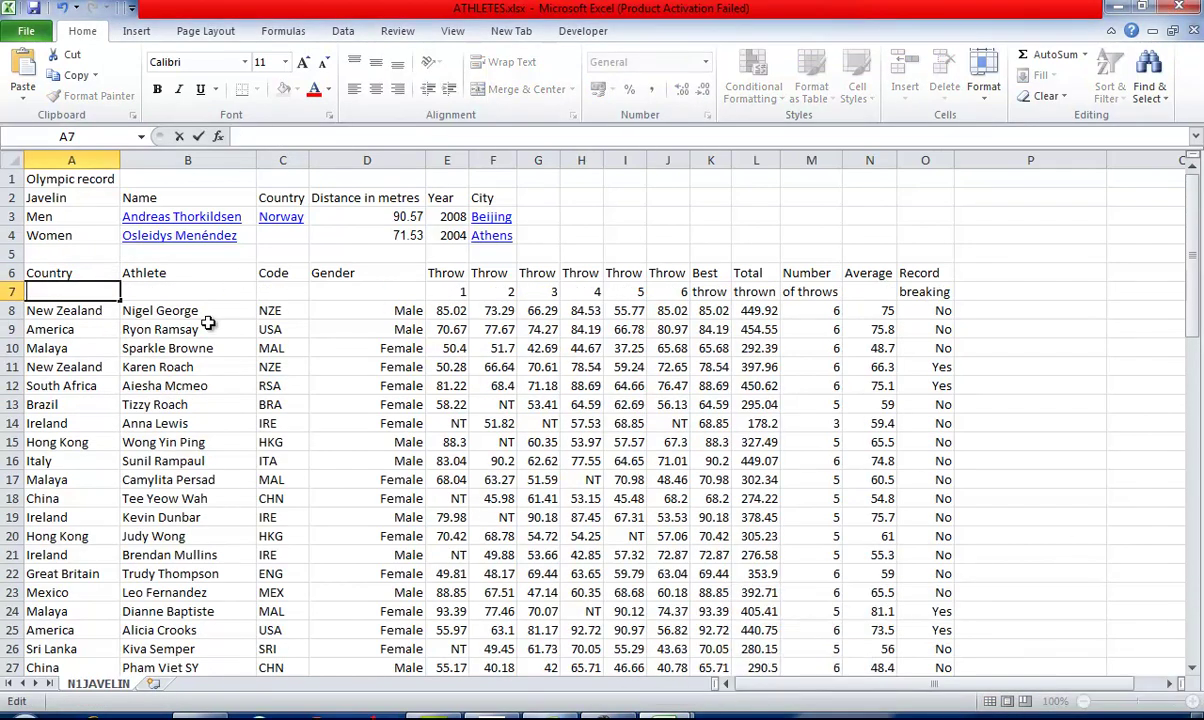
click(358, 290)
click(90, 289)
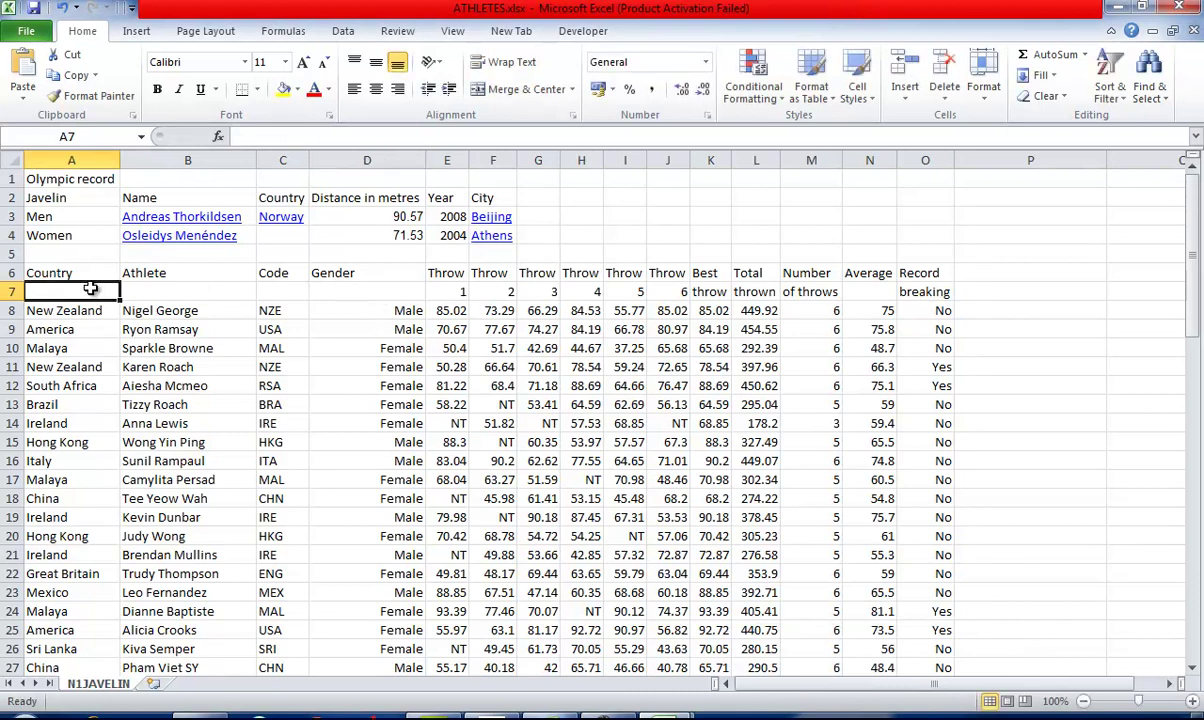
double_click(88, 292)
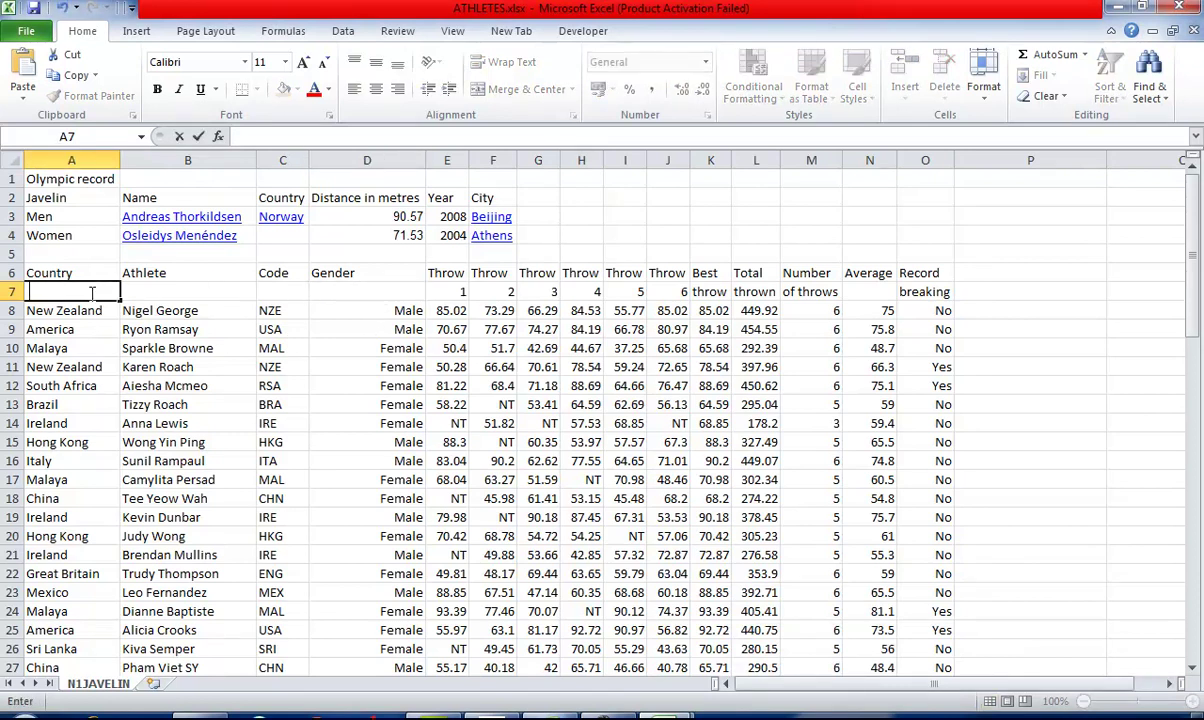
- Add filters to the headings in row 6 and show only rows where Country equals Great Britain
click(97, 272)
click(1110, 85)
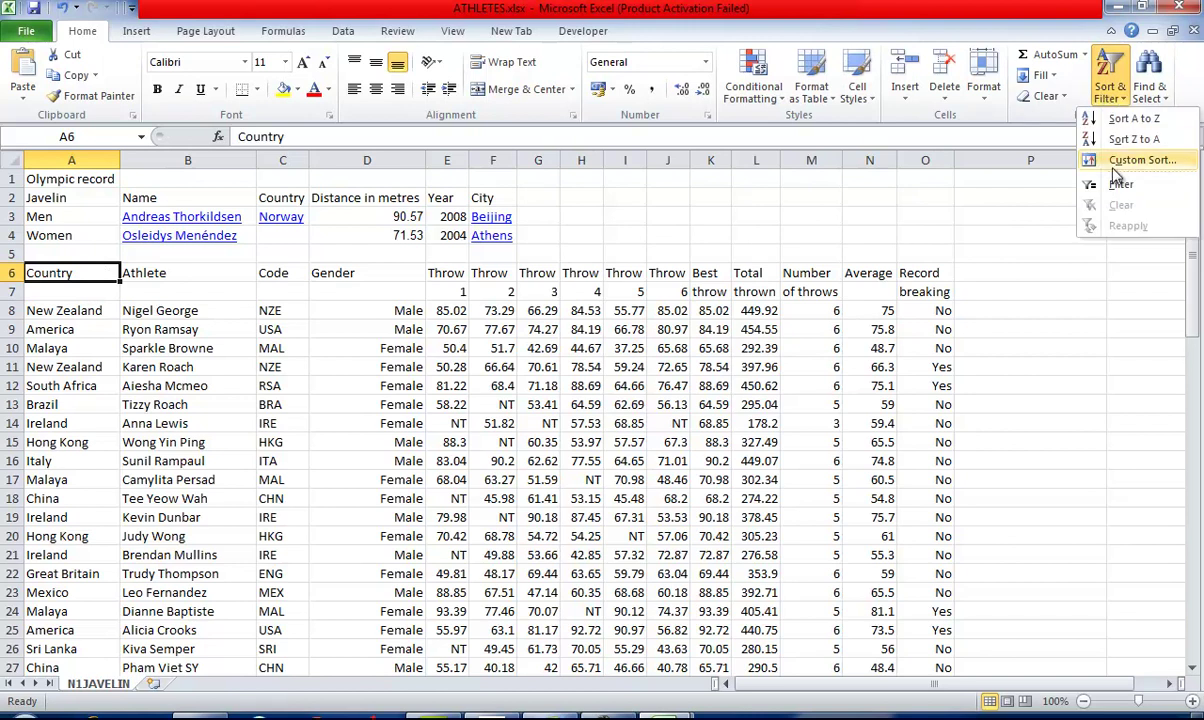
click(1112, 184)
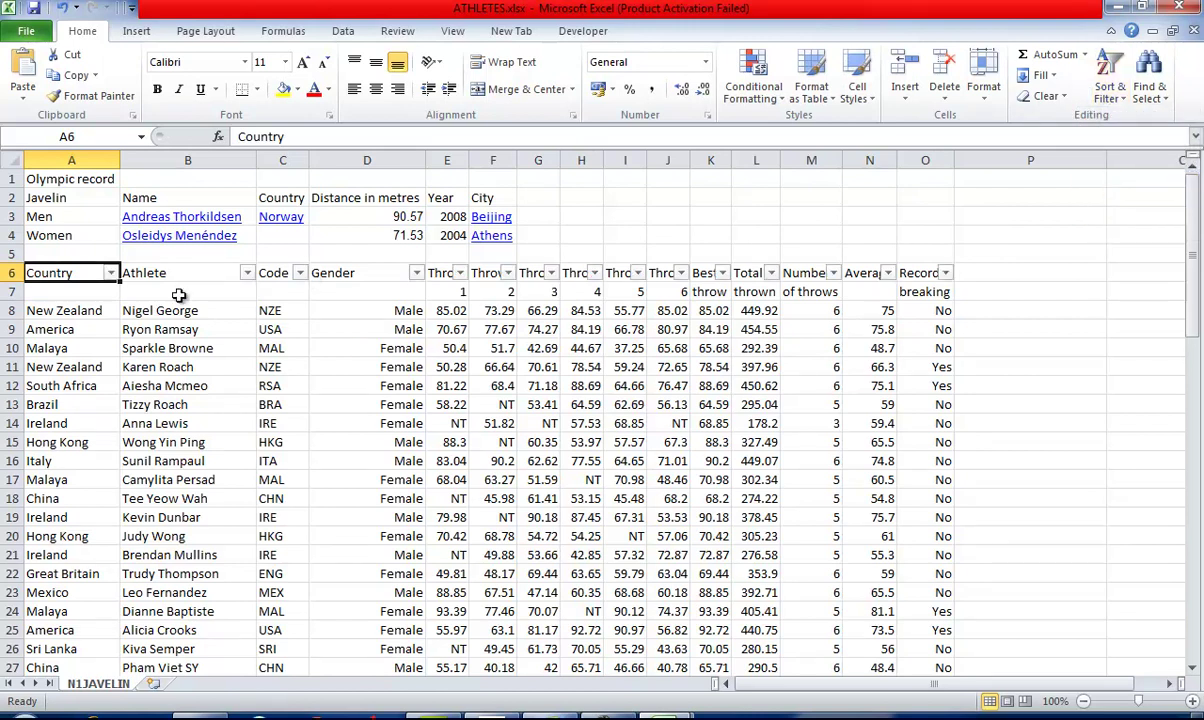
click(110, 273)
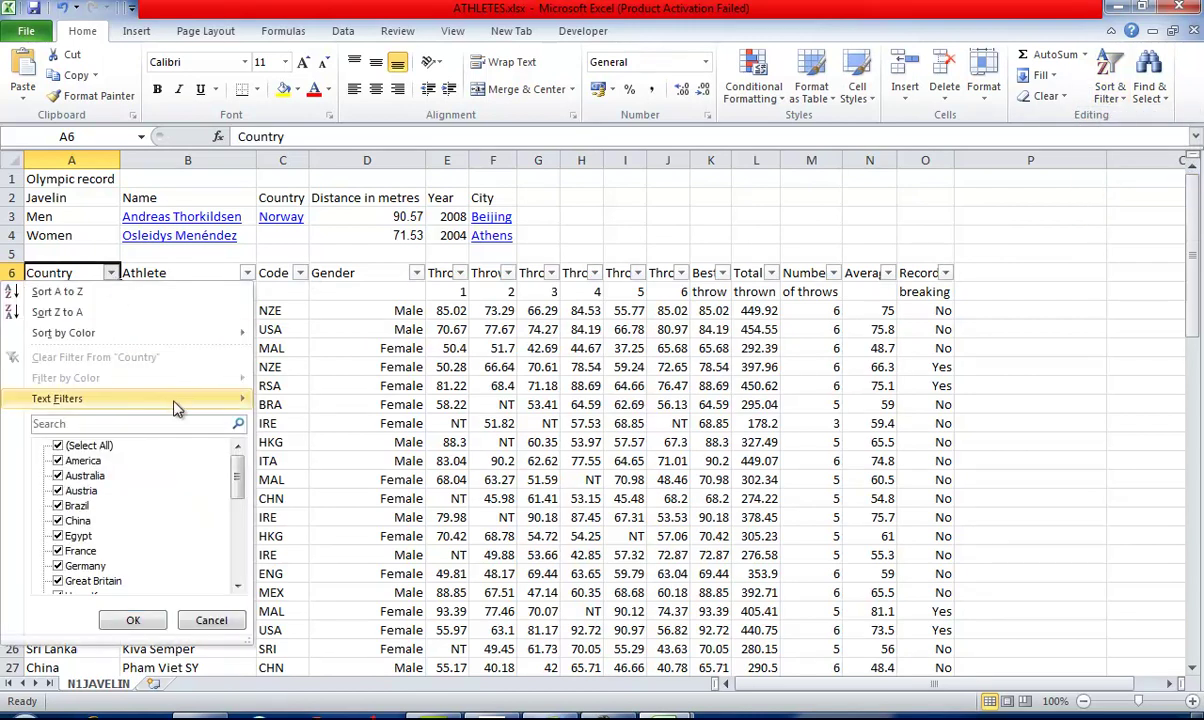
mouse_move(172, 400)
click(300, 400)
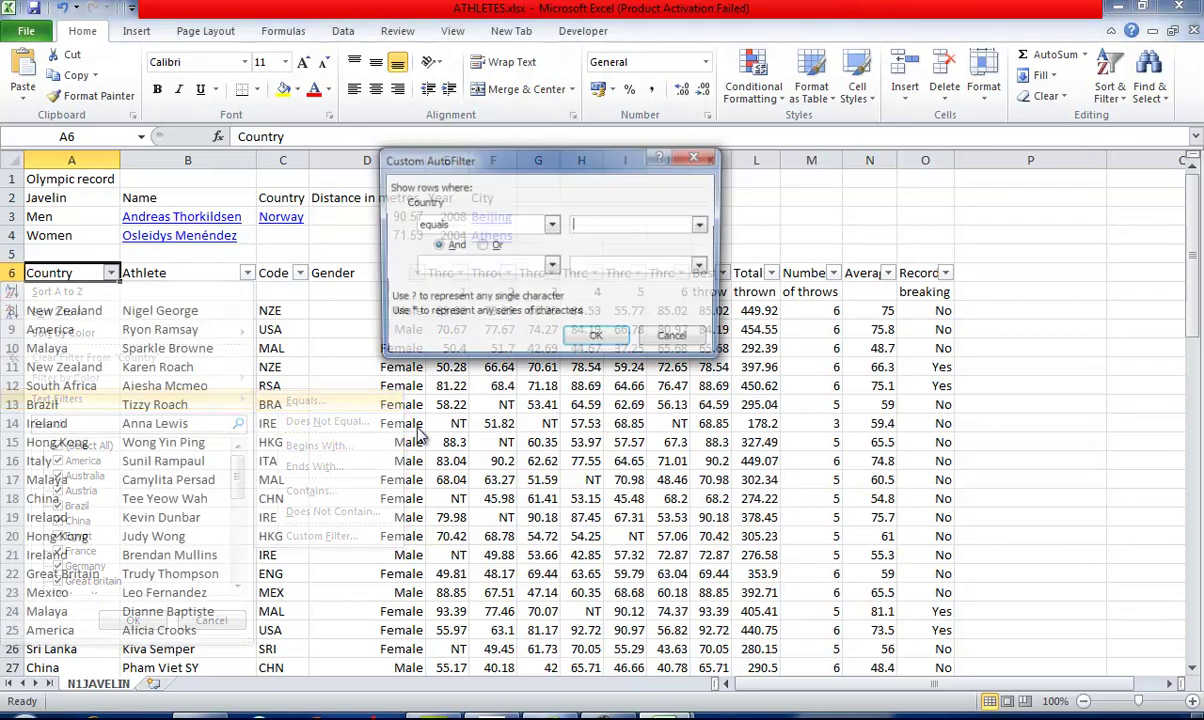
text(Gre)
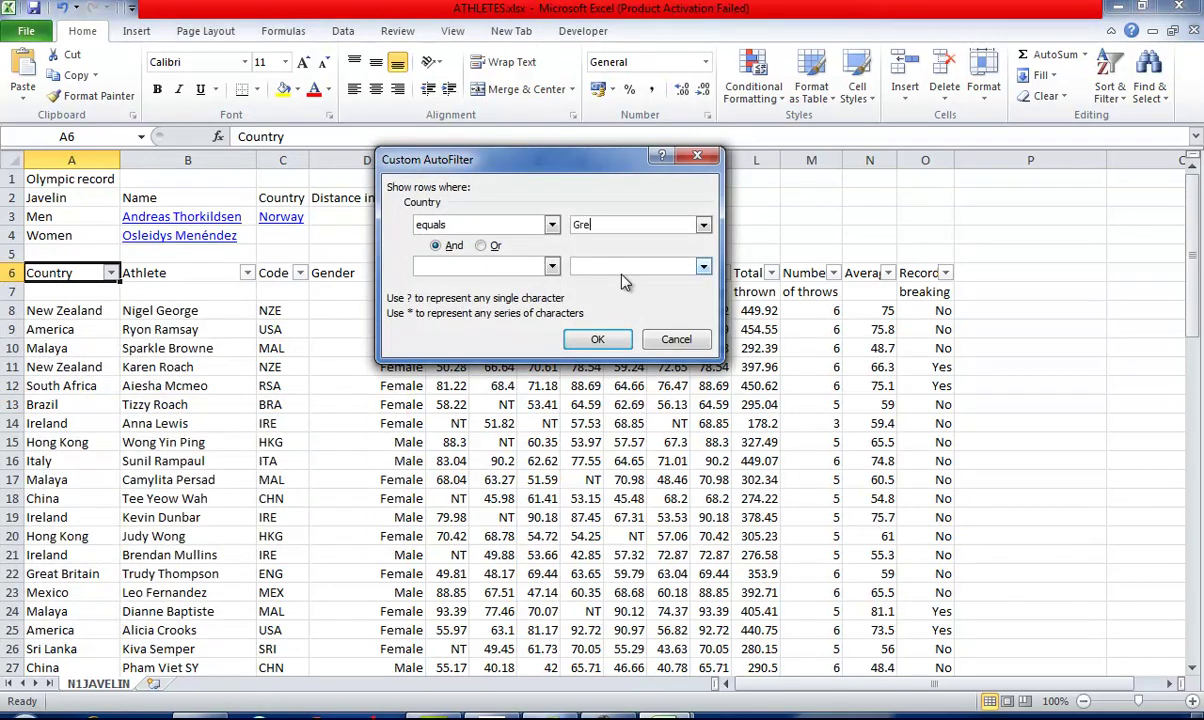
text(at Britain)
click(590, 339)
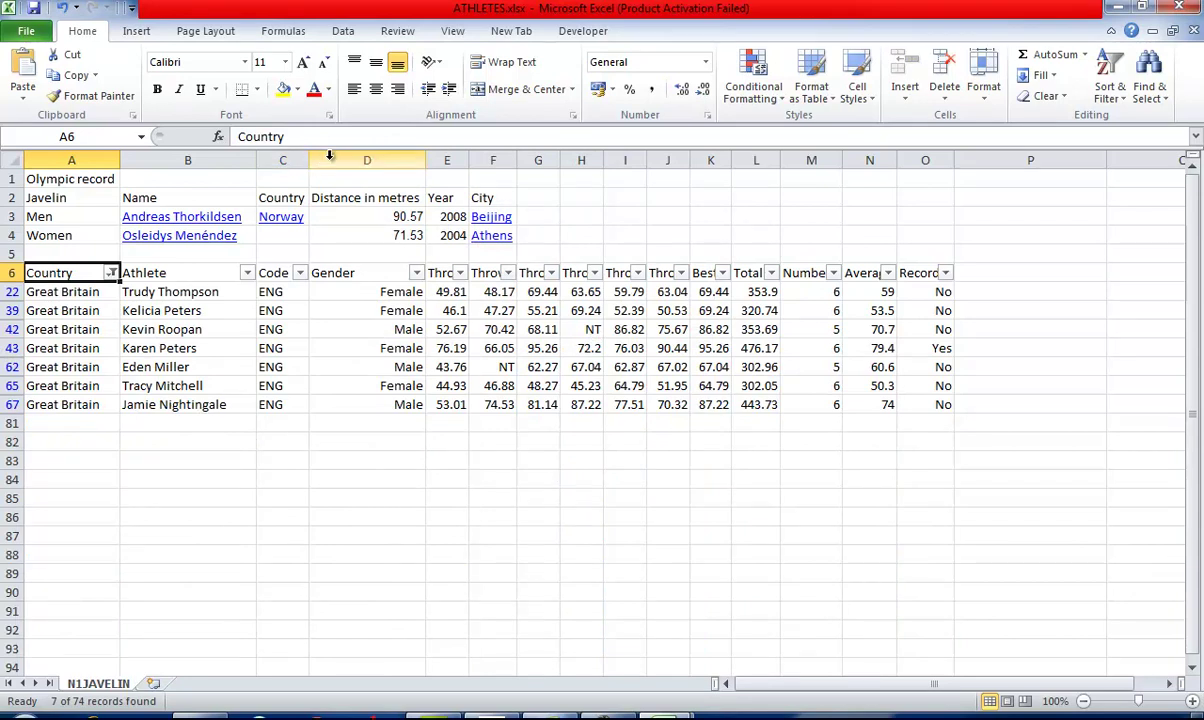
- Undo the Great Britain selection and remove the filters from the headings in row 6
key(ctrl+z)
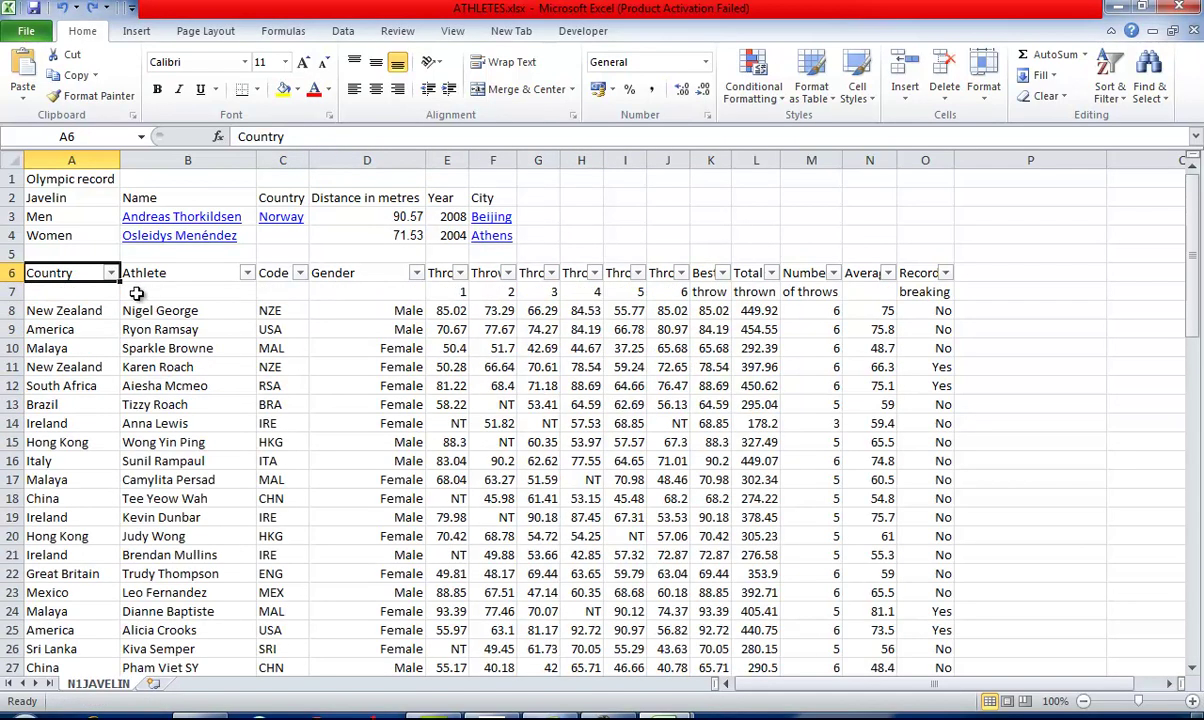
click(1109, 80)
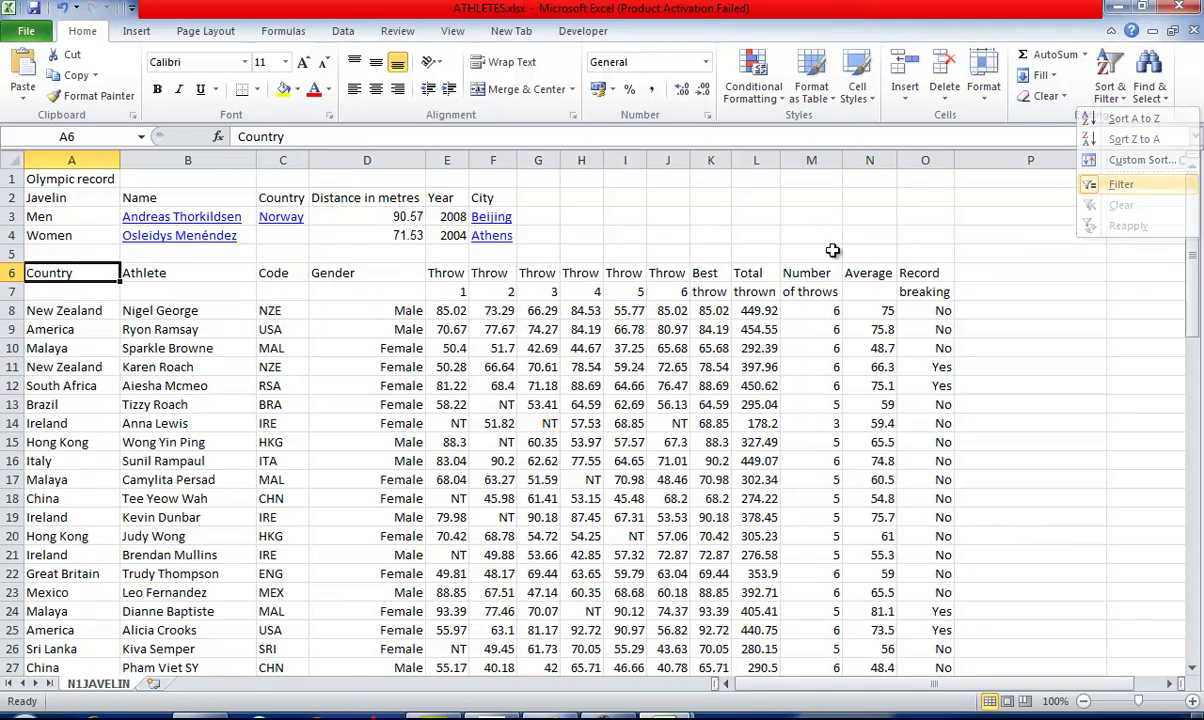
click(1088, 183)
- Try to apply the filter from the blank cell A7, and remove it again
key(Down)
click(1109, 80)
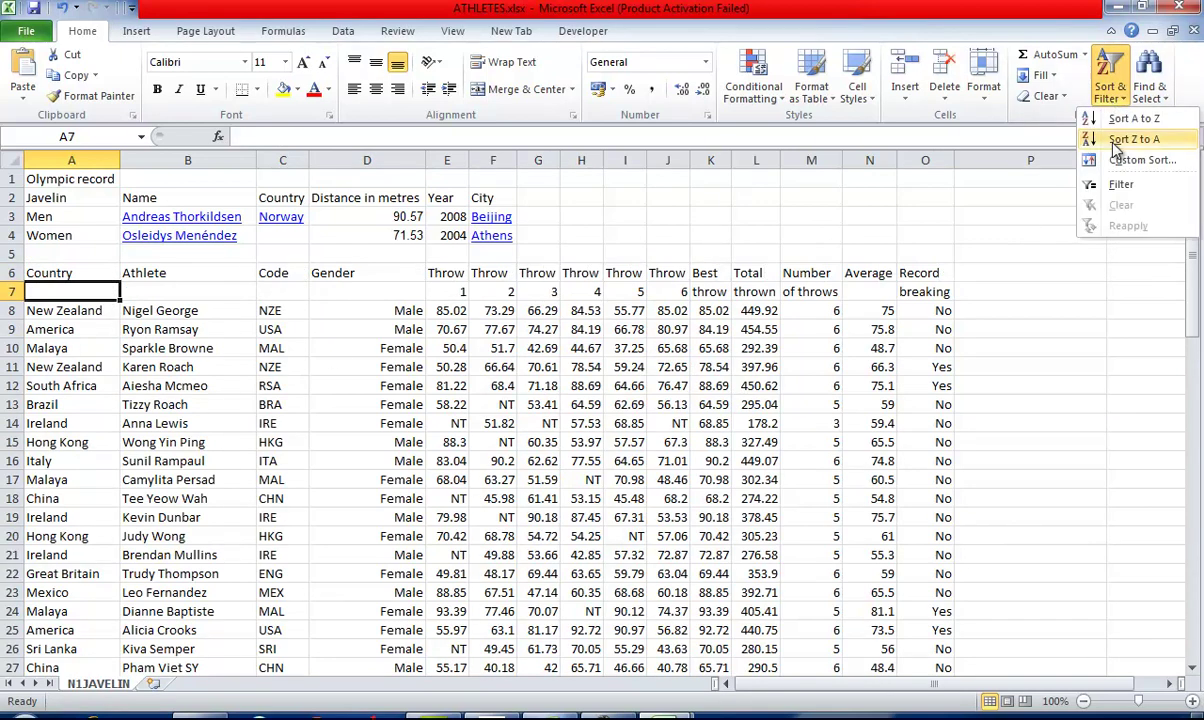
click(1088, 183)
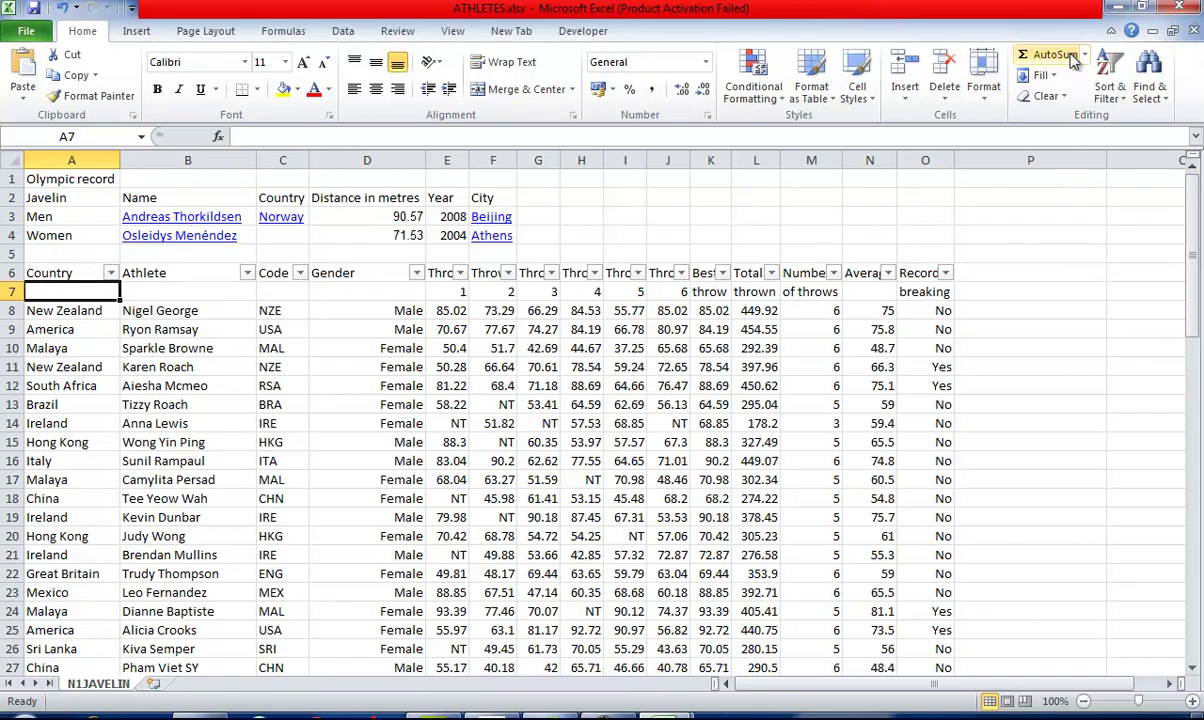
click(1109, 80)
click(1119, 192)
click(180, 346)
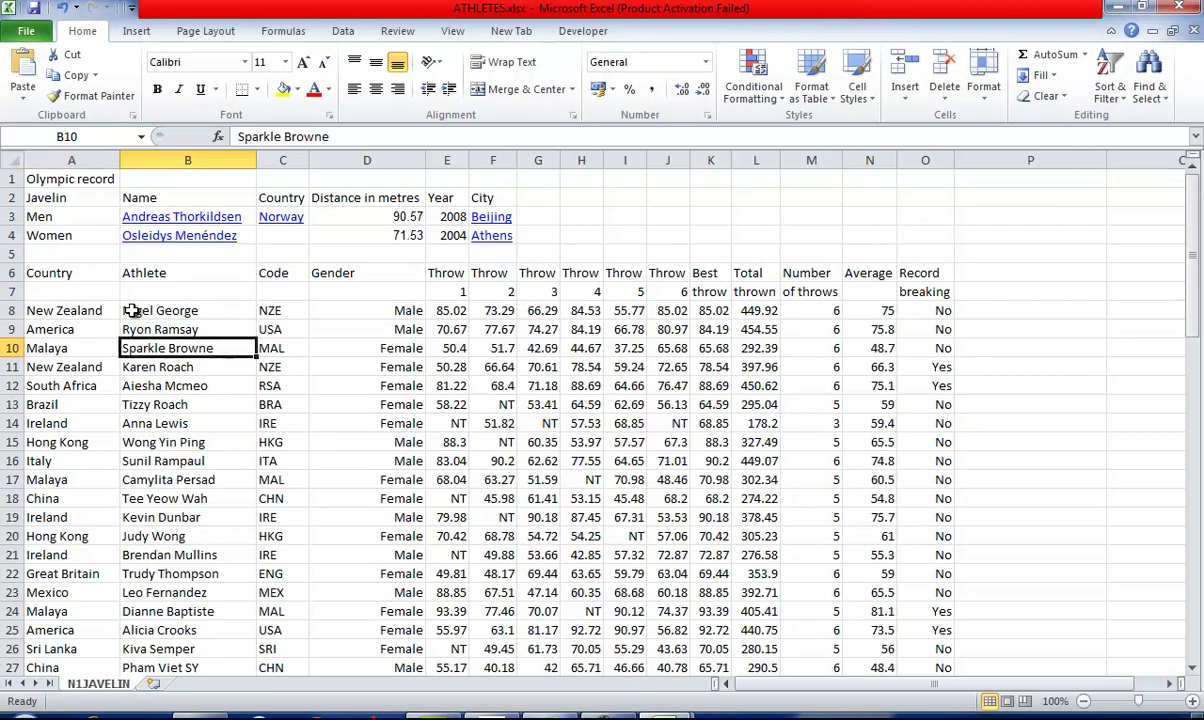
- Add filters to cells A7 to O7 and show only rows where the country column equals Great Britain
drag(80, 290, 946, 291)
click(1115, 103)
click(1119, 190)
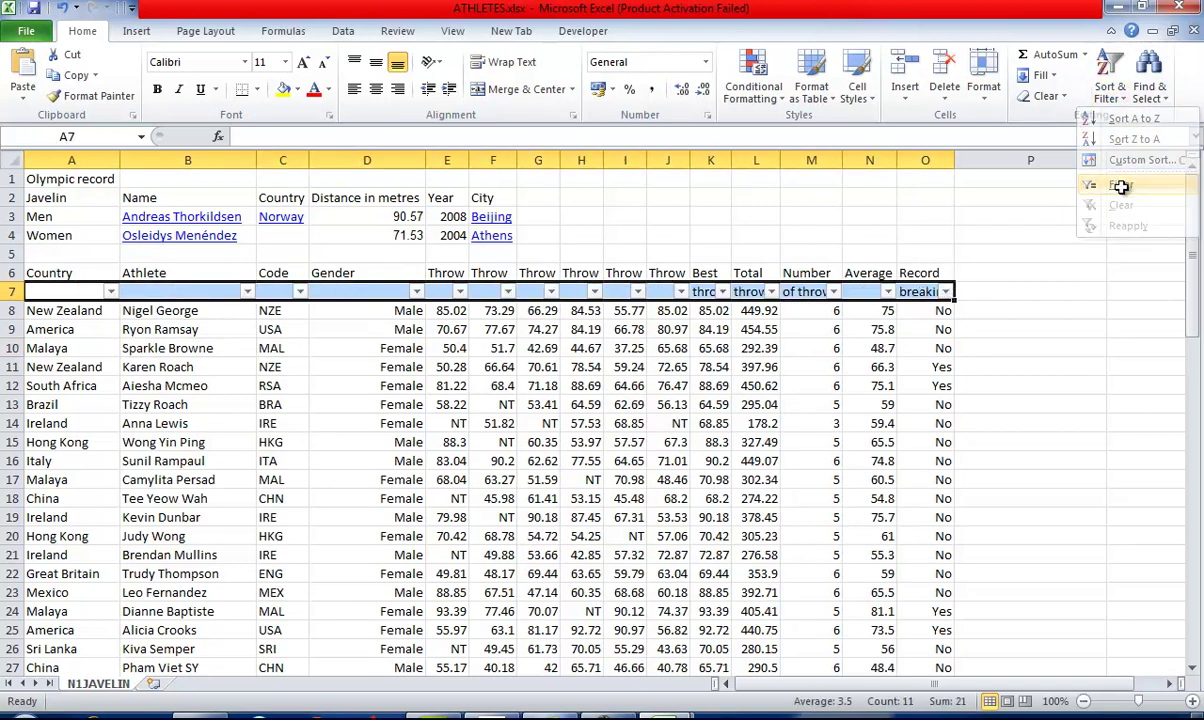
click(111, 291)
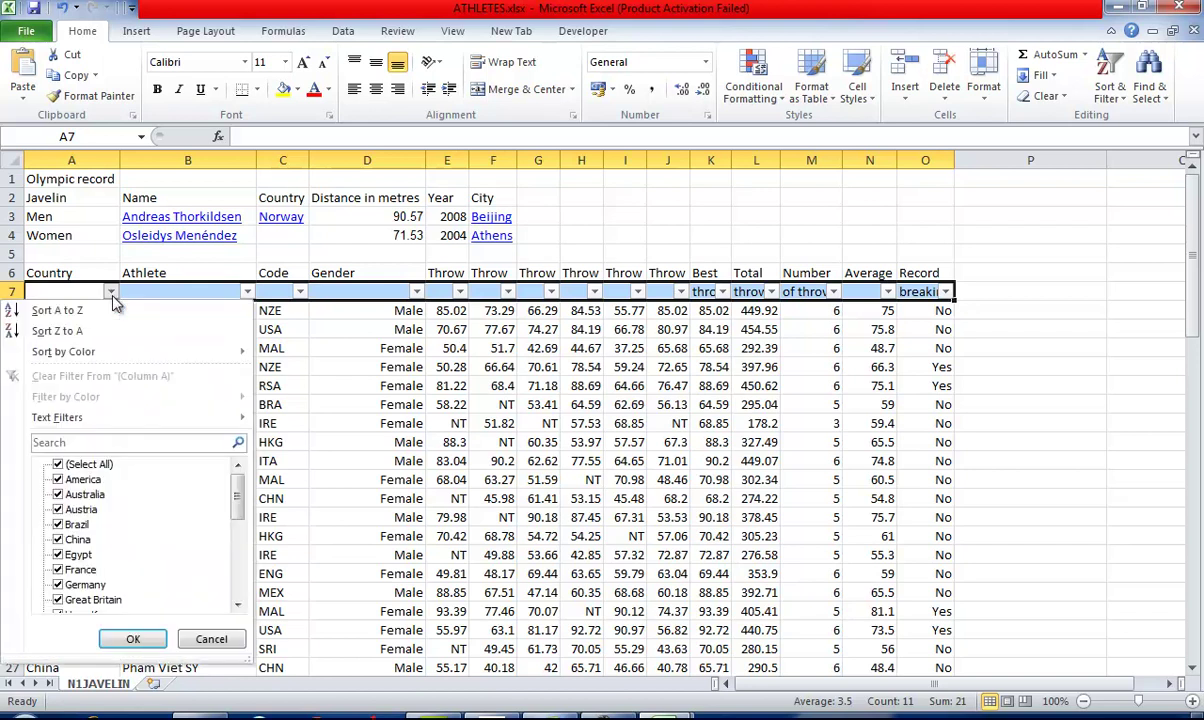
mouse_move(220, 421)
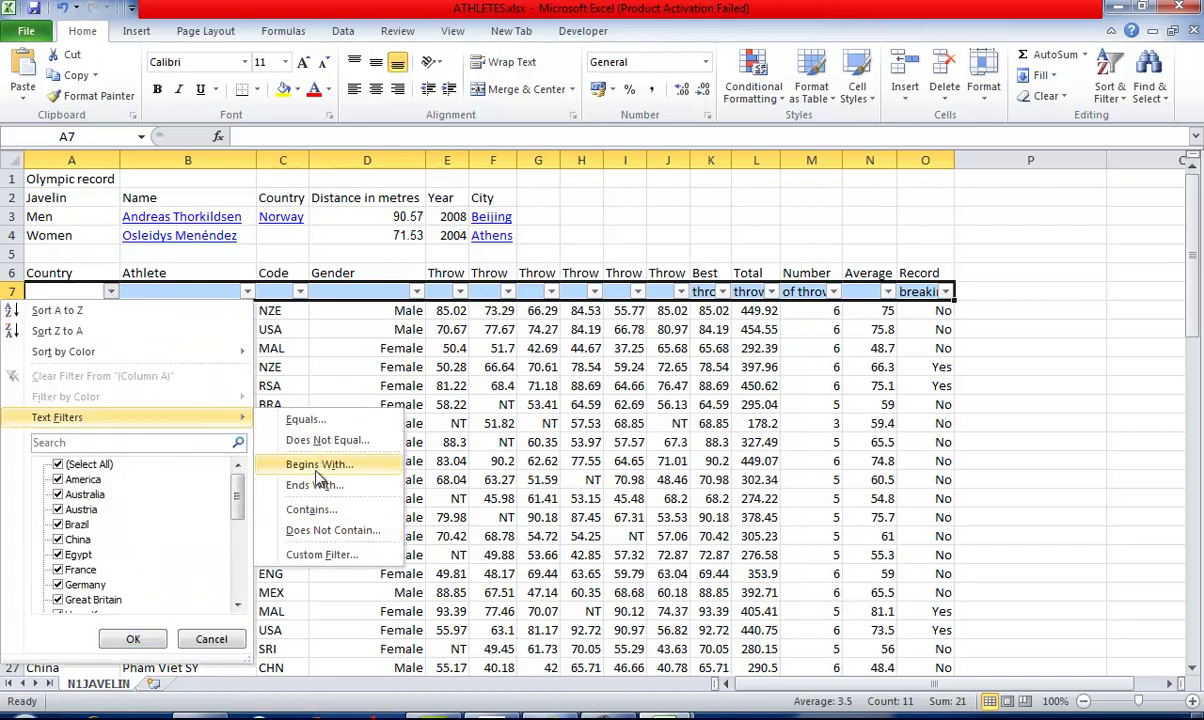
click(304, 420)
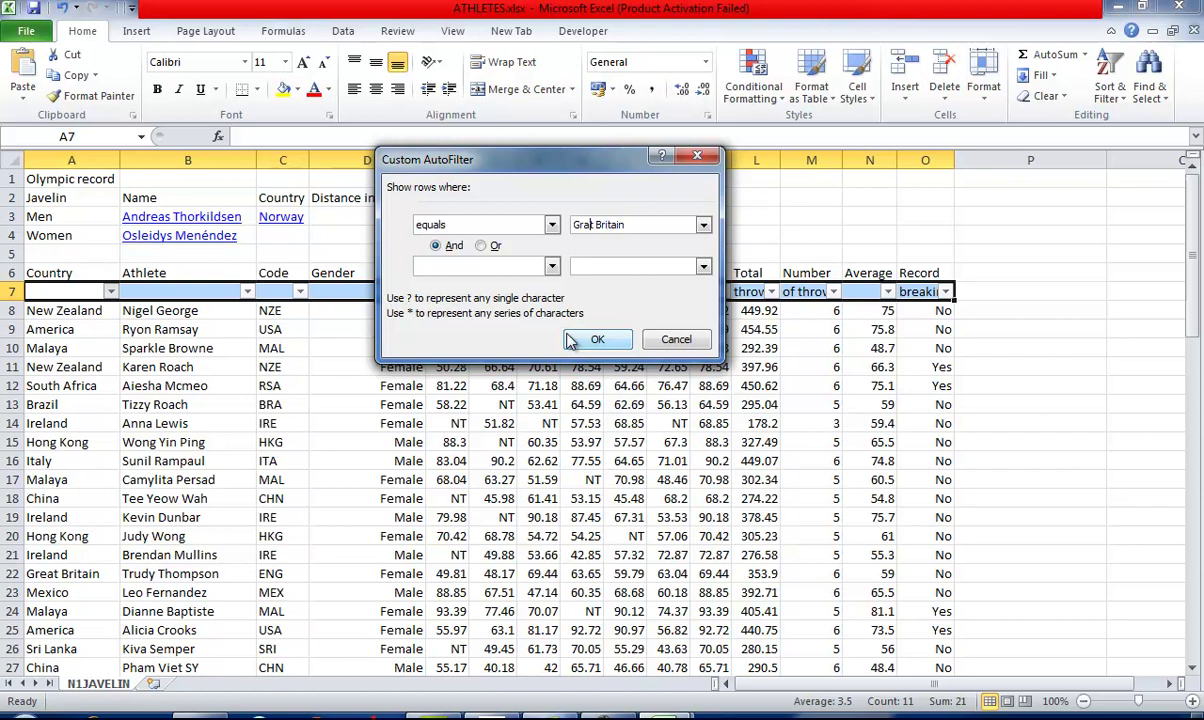
text(e)
key(BackSpace)
click(586, 340)
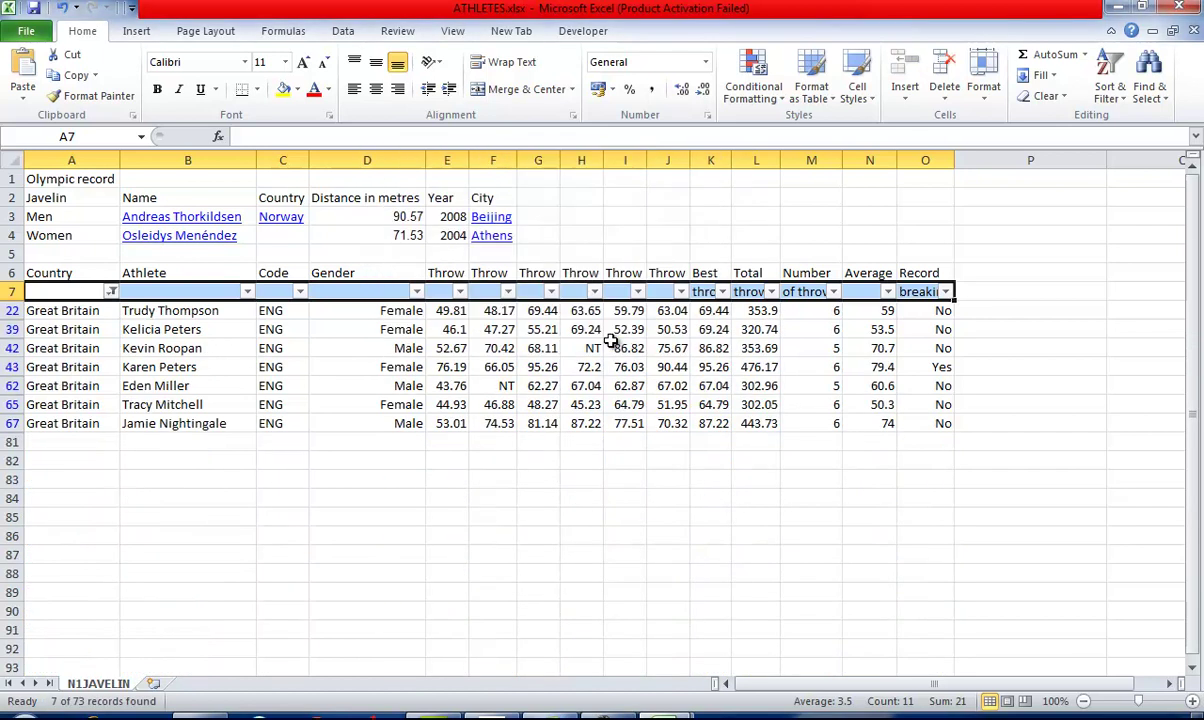
- Remove the filters from row 7 to list all the athletes again
click(528, 519)
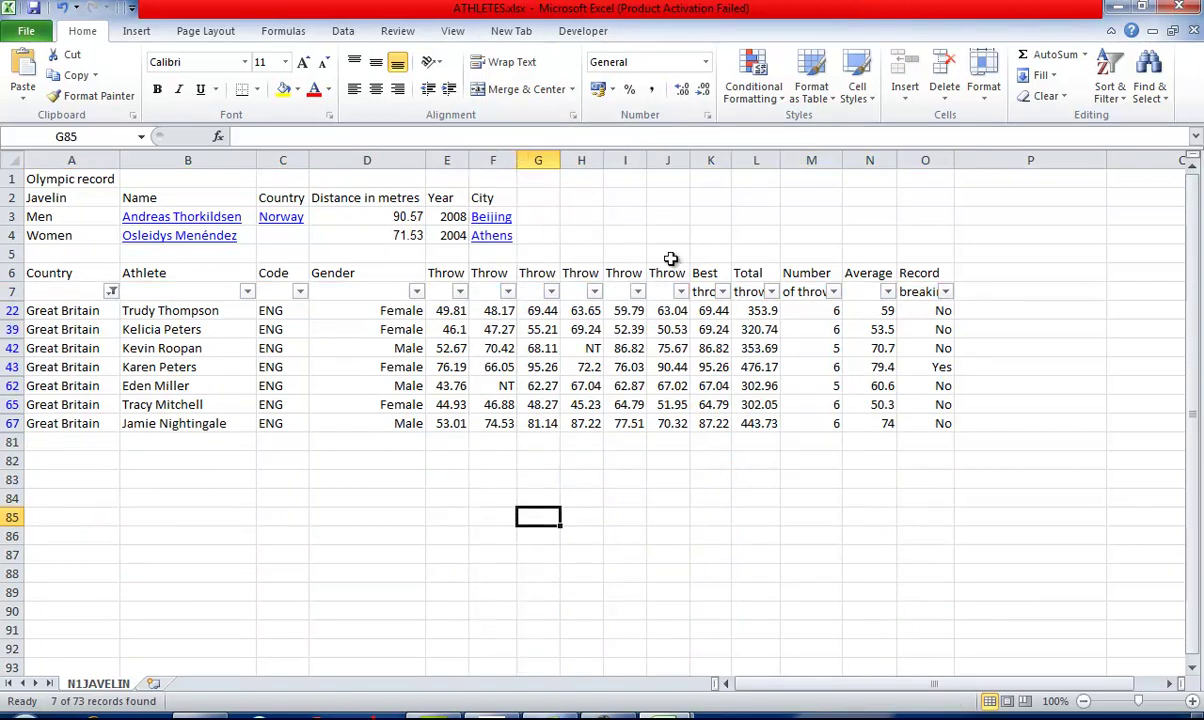
click(612, 276)
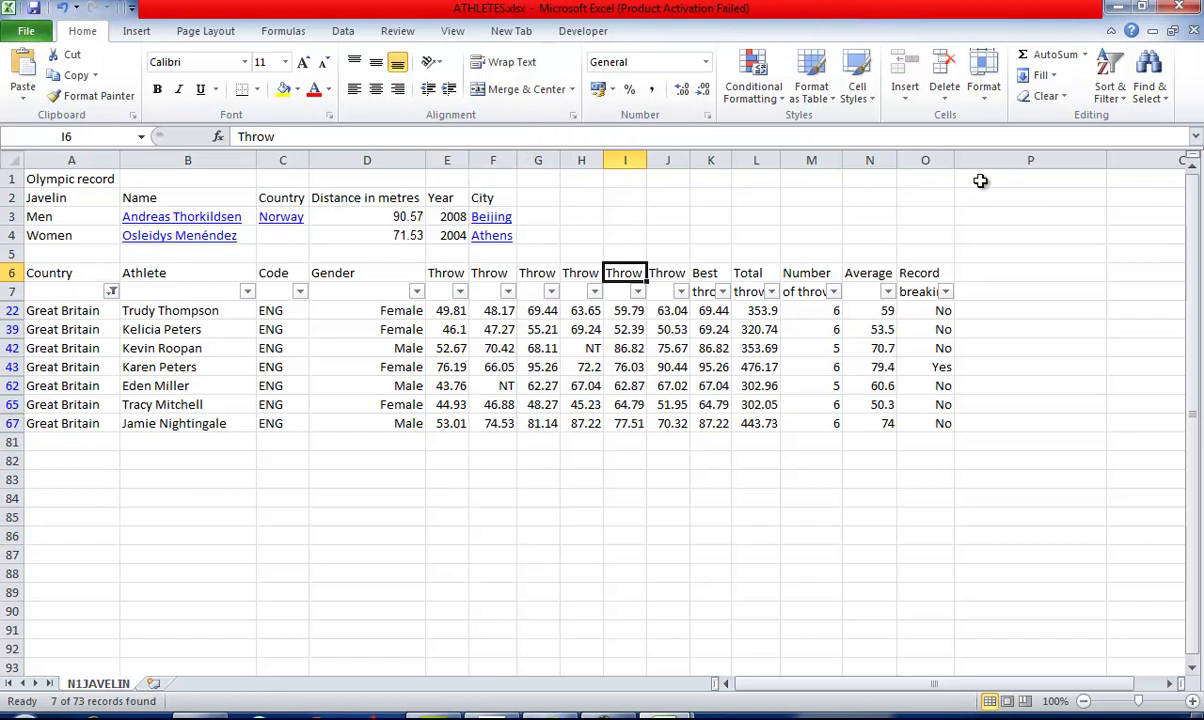
click(1109, 92)
click(1121, 184)
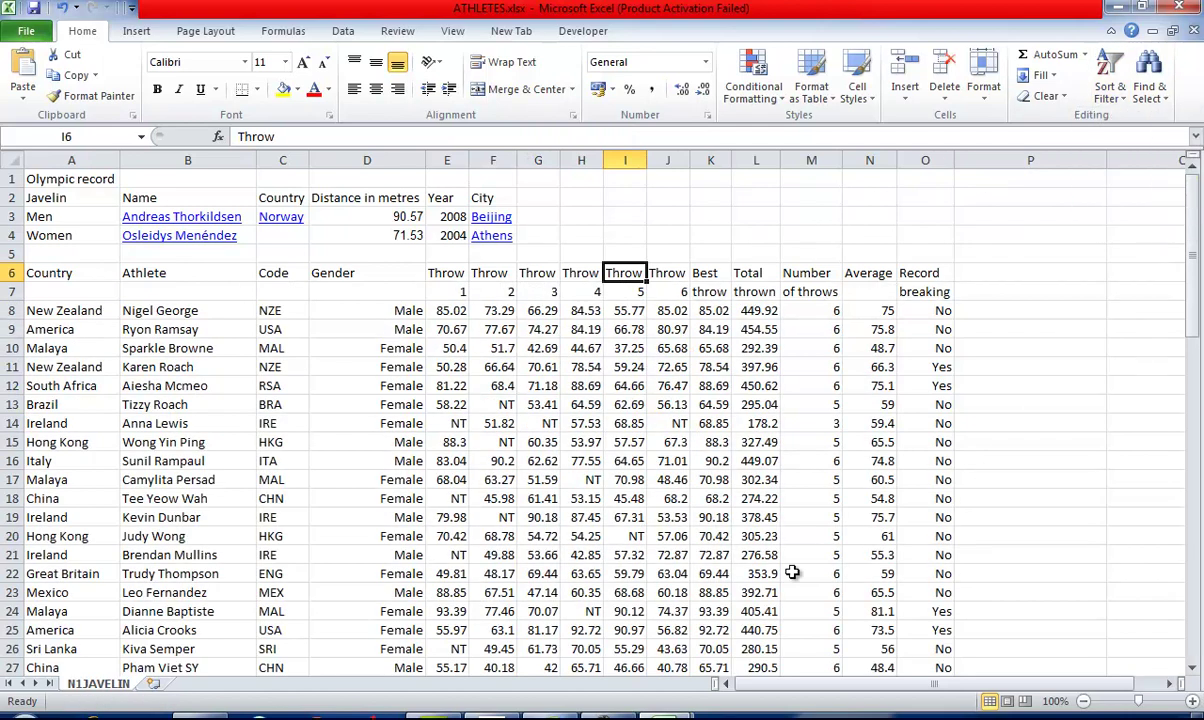
click(603, 717)
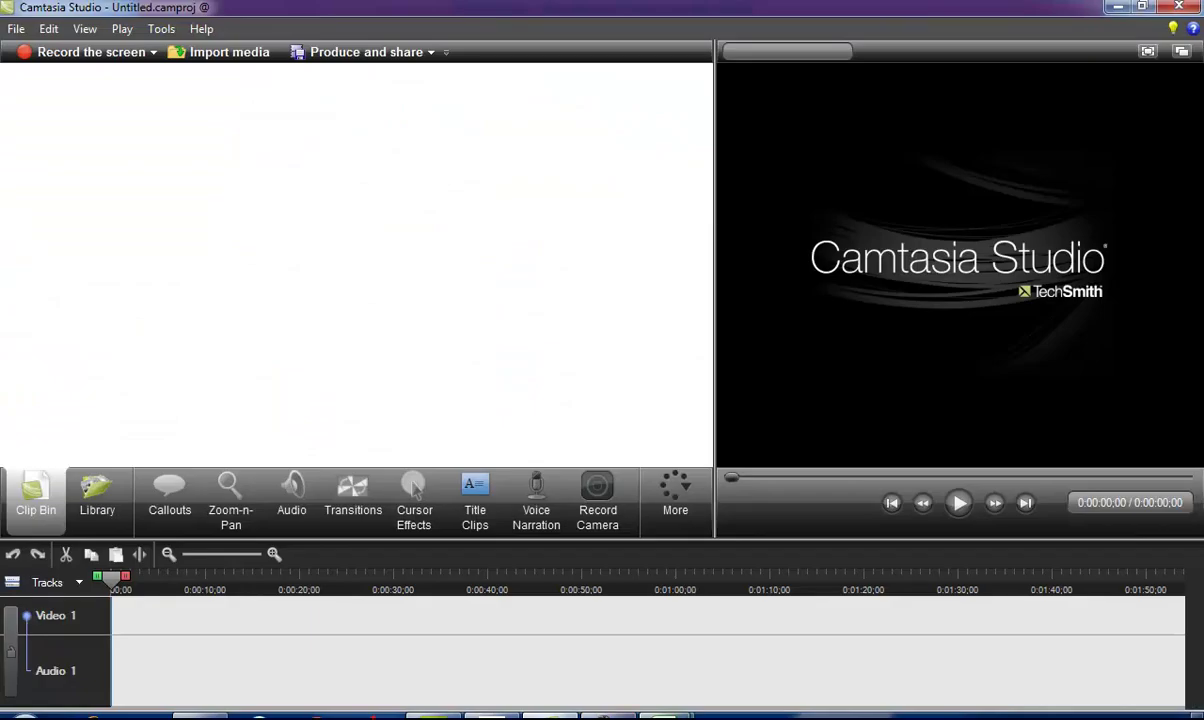
click(1114, 645)
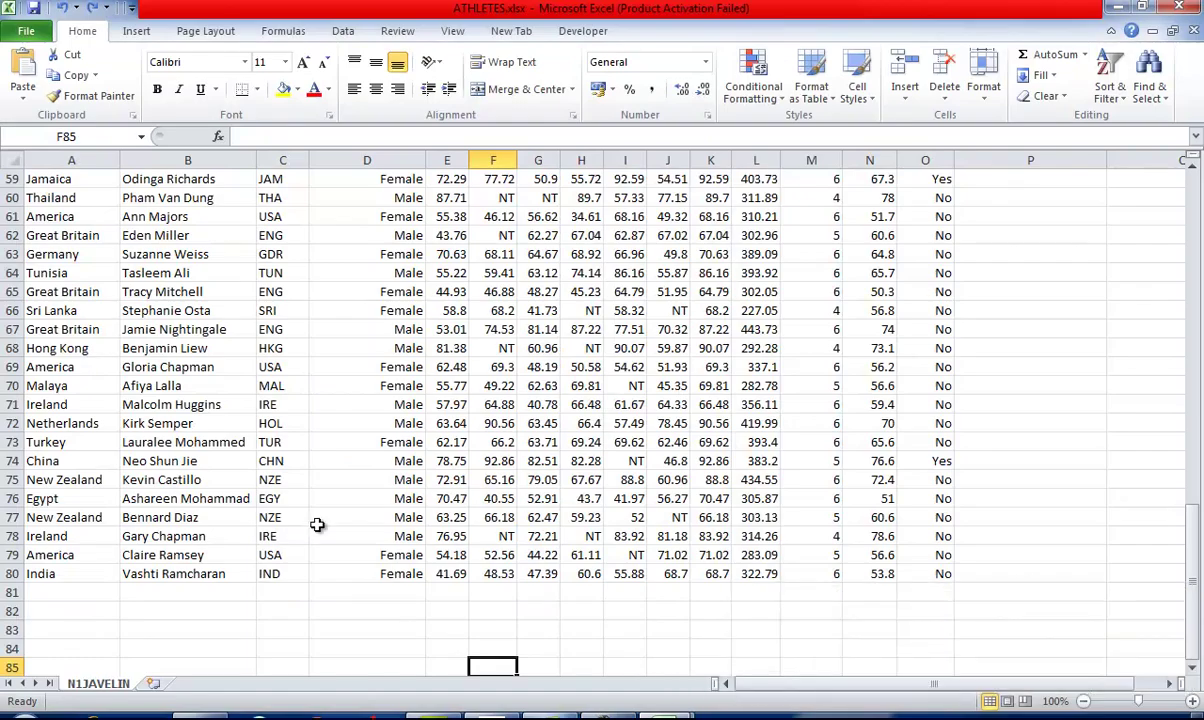
- Apply a filter to the Country column from row 7 down to the last athlete in row 80
drag(99, 574, 100, 197)
drag(35, 5, 60, 200)
click(1115, 93)
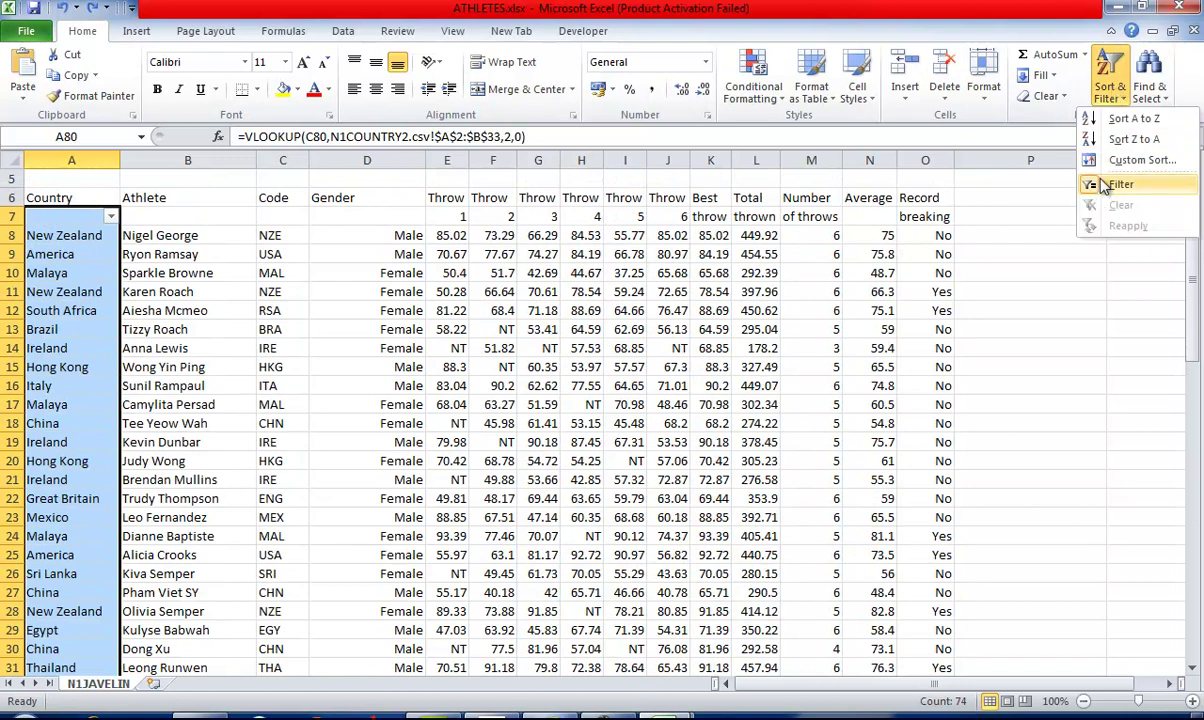
click(1093, 186)
click(1113, 91)
click(1120, 184)
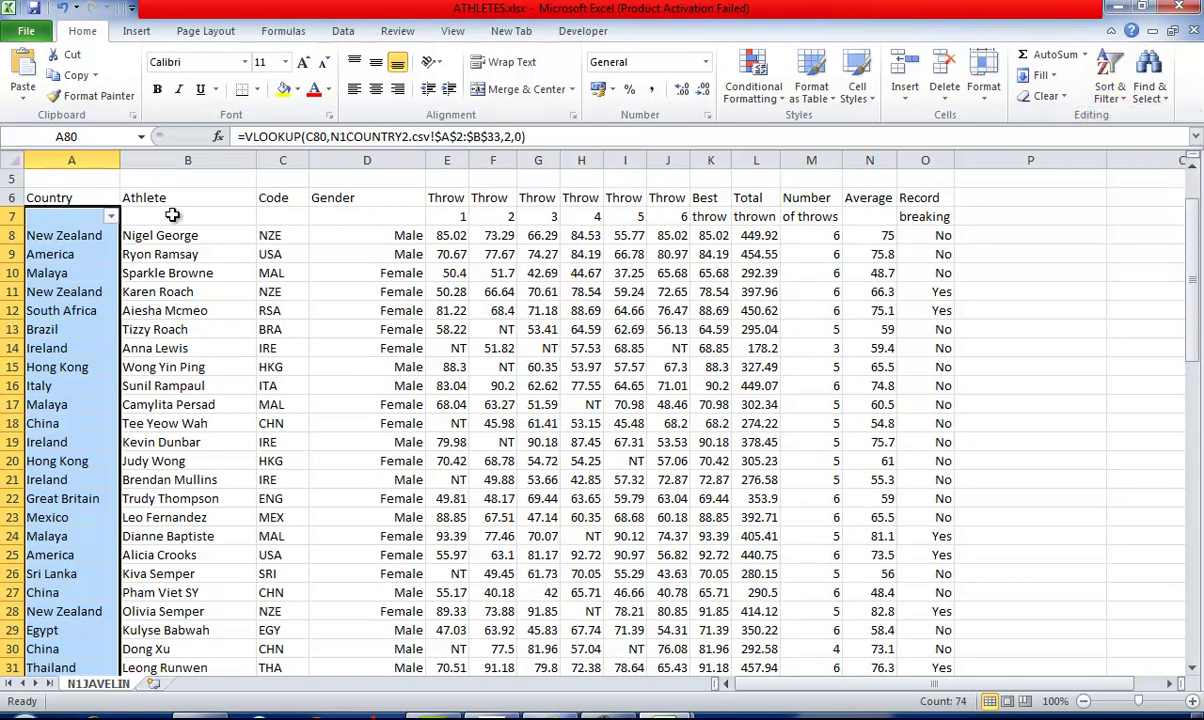
- Filter the Country column with a text filter showing only rows that contain "Great Britain"
click(111, 216)
mouse_move(150, 342)
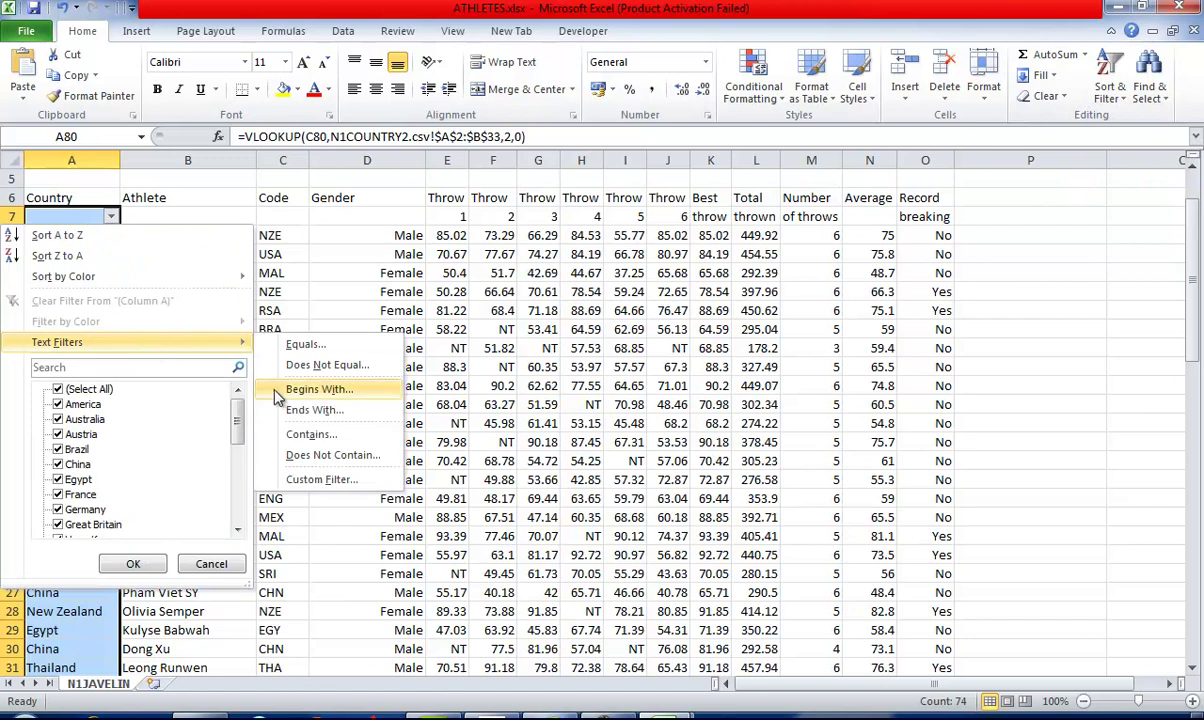
click(330, 438)
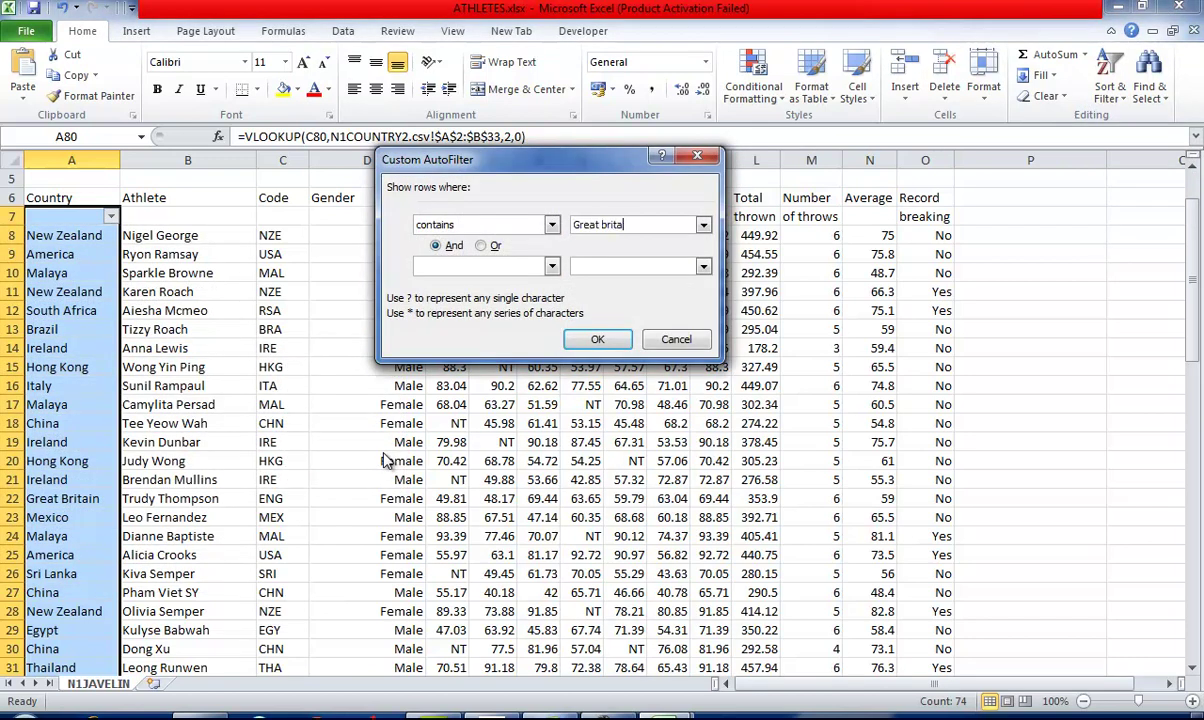
key(Return)
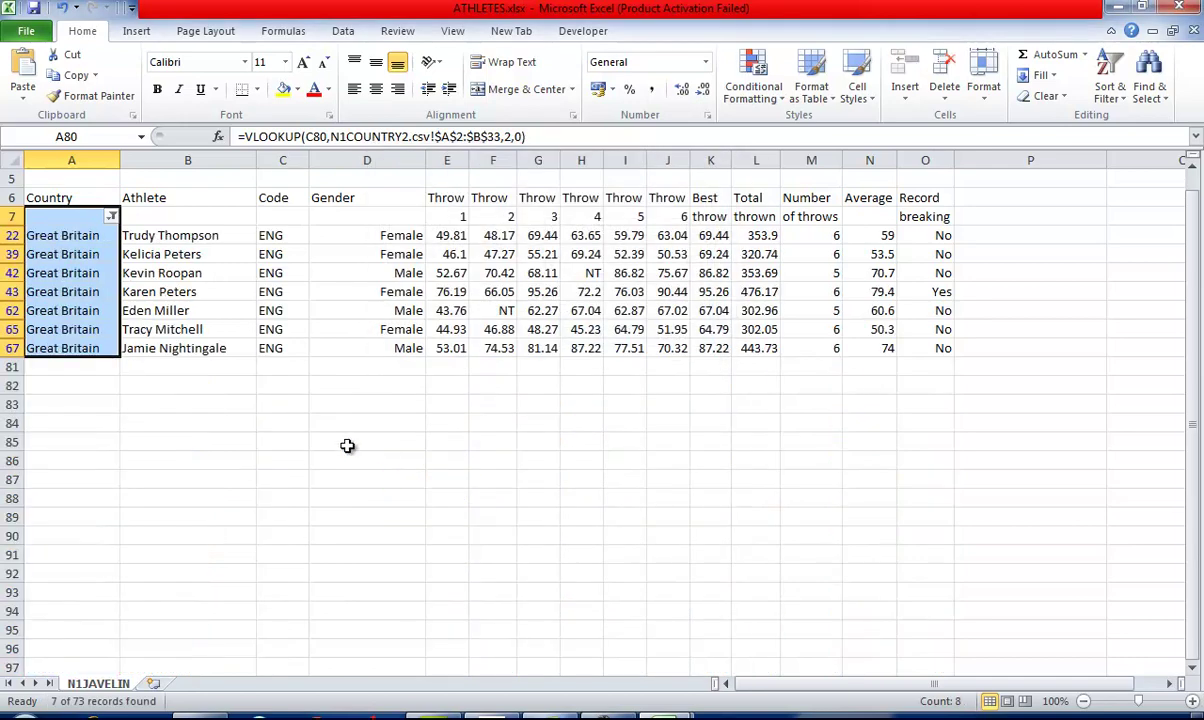
click(347, 444)
- Switch to the exam paper PDF and read task 19 on selecting the athletes and charting their average distances
key(alt+Tab)
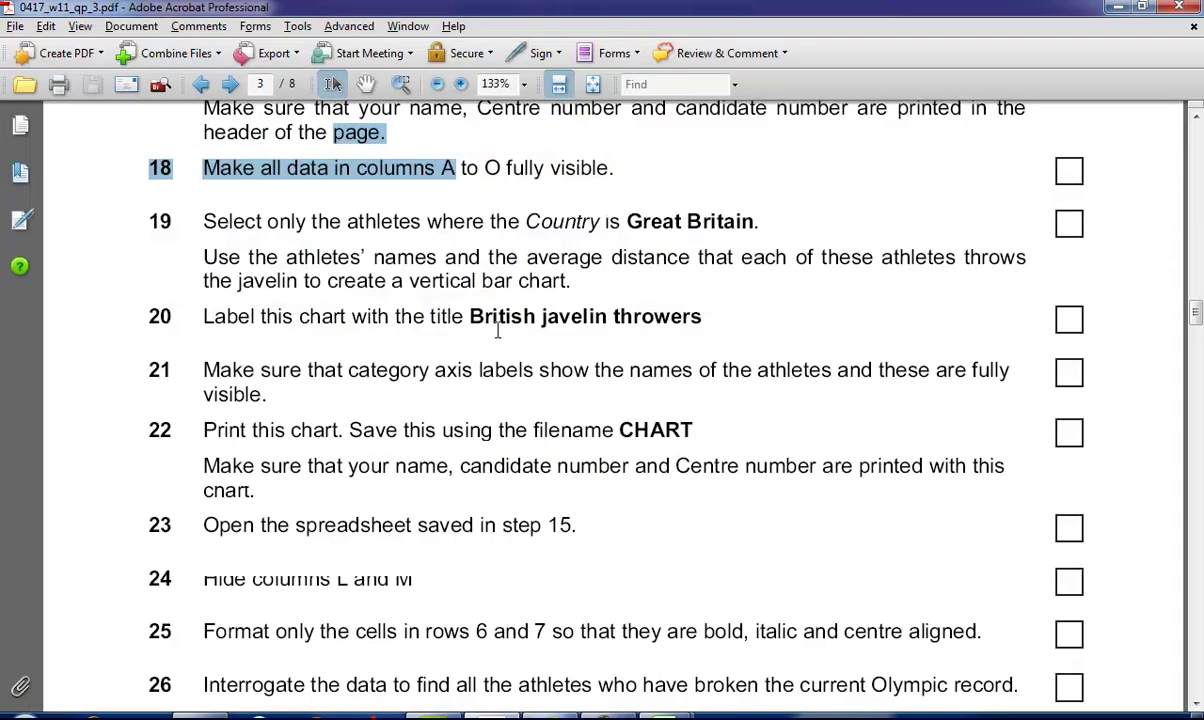
scroll(535, 357, down, 1)
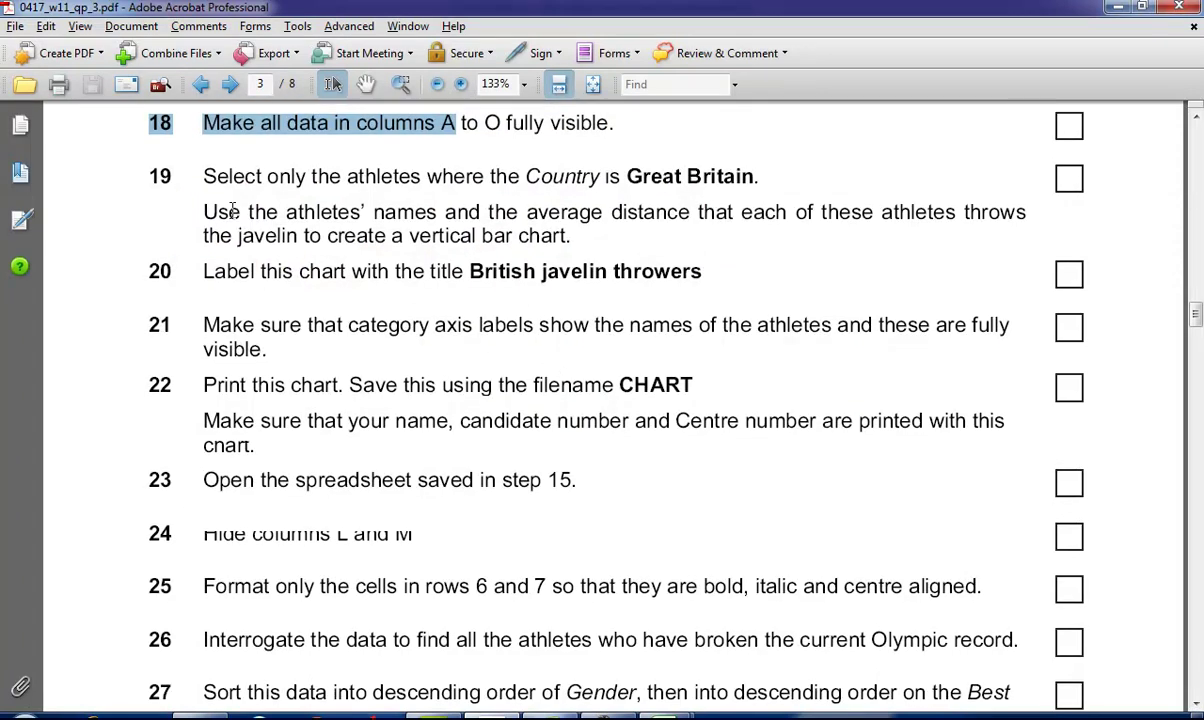
drag(204, 212, 437, 215)
drag(563, 218, 700, 225)
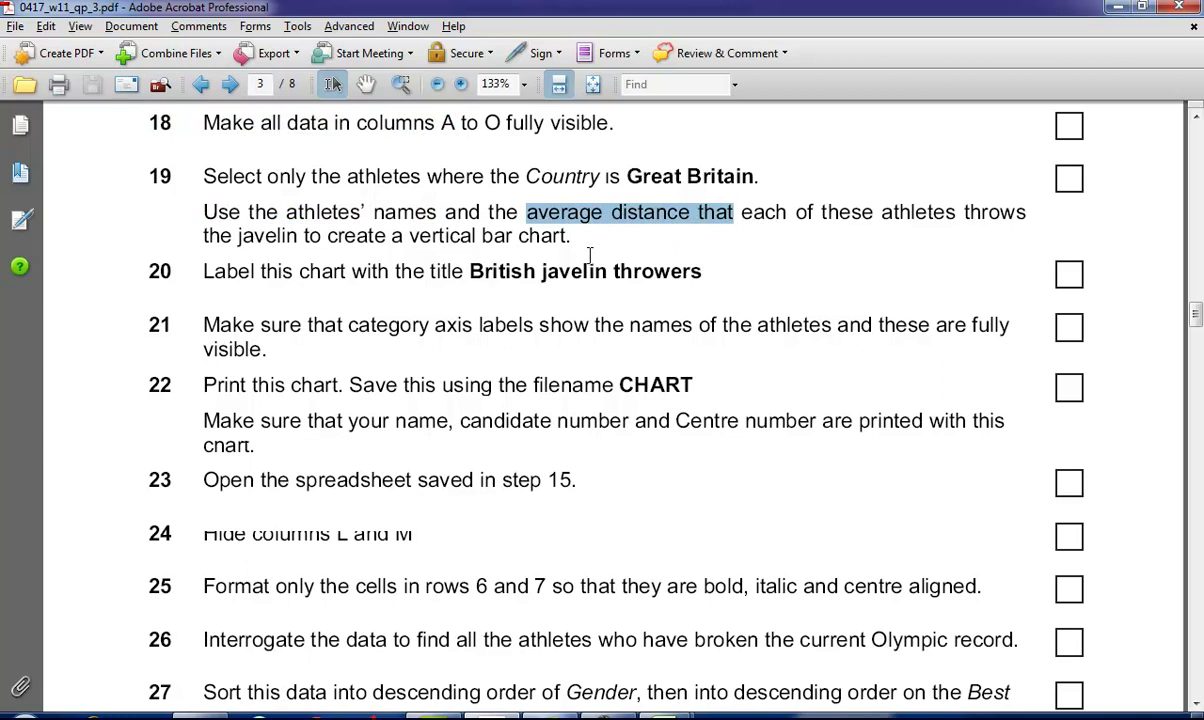
scroll(590, 253, up, 1)
drag(229, 218, 690, 257)
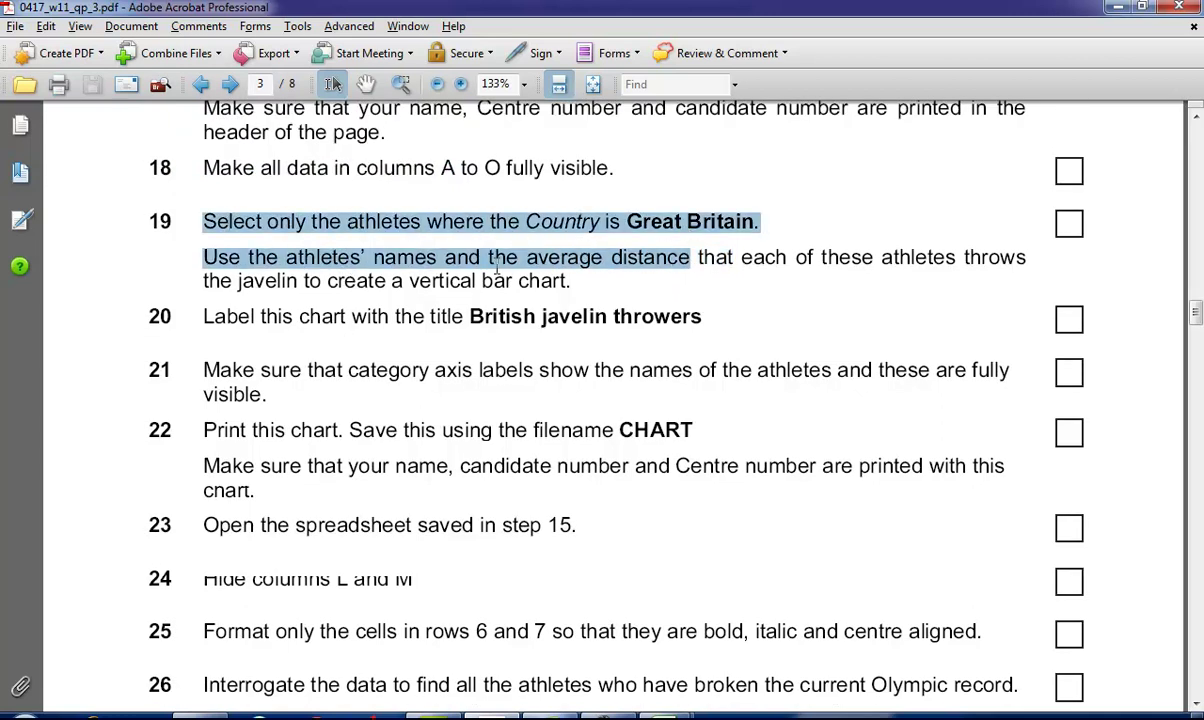
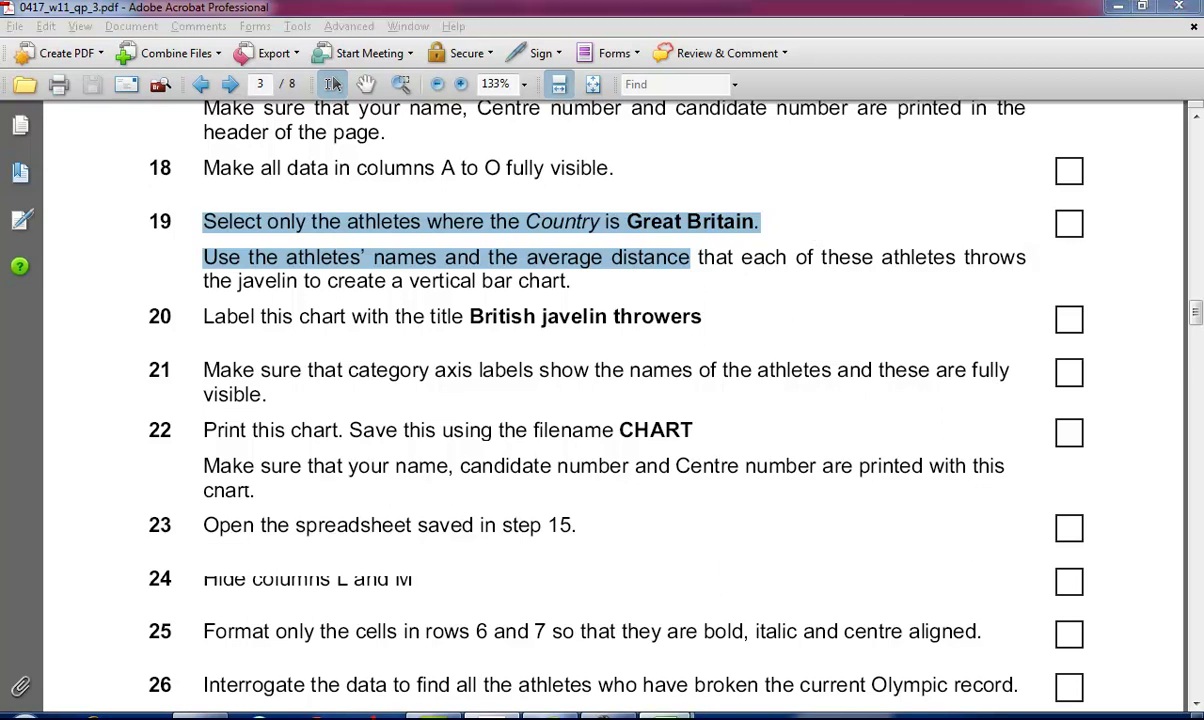
- In Excel, insert a 2-D clustered column chart from the filtered athletes' names and their Average values
click(658, 714)
click(560, 605)
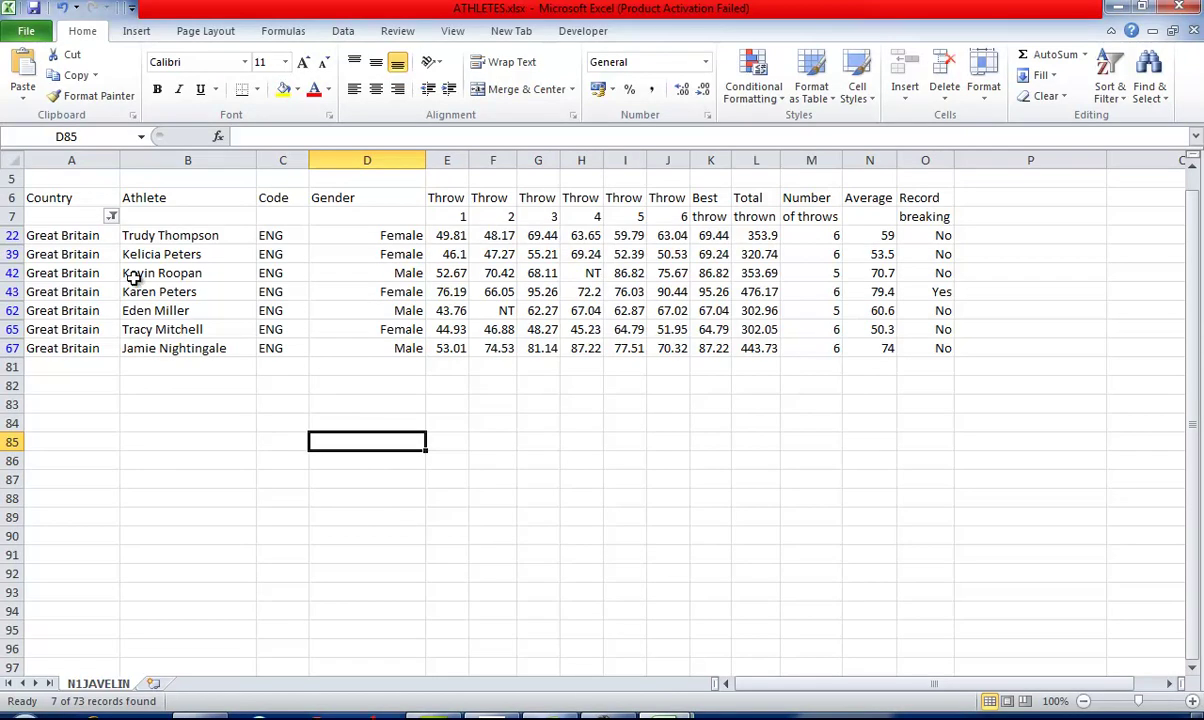
drag(196, 236, 220, 349)
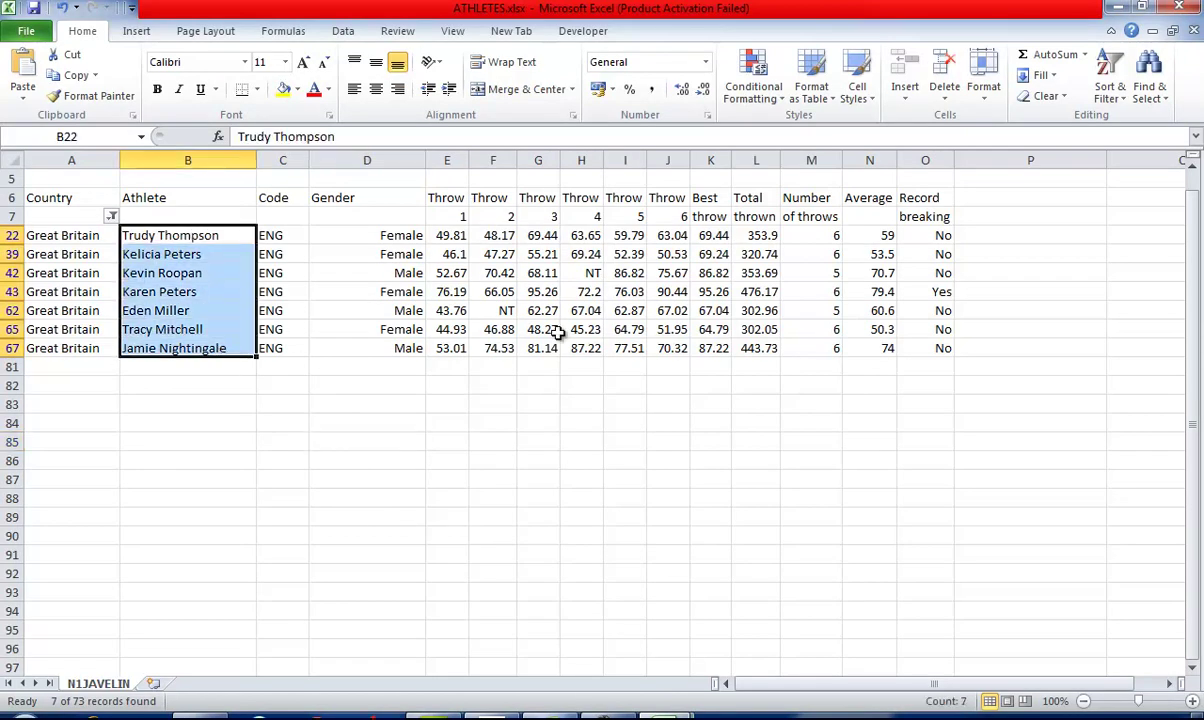
ctrl+drag(885, 236, 884, 345)
click(140, 31)
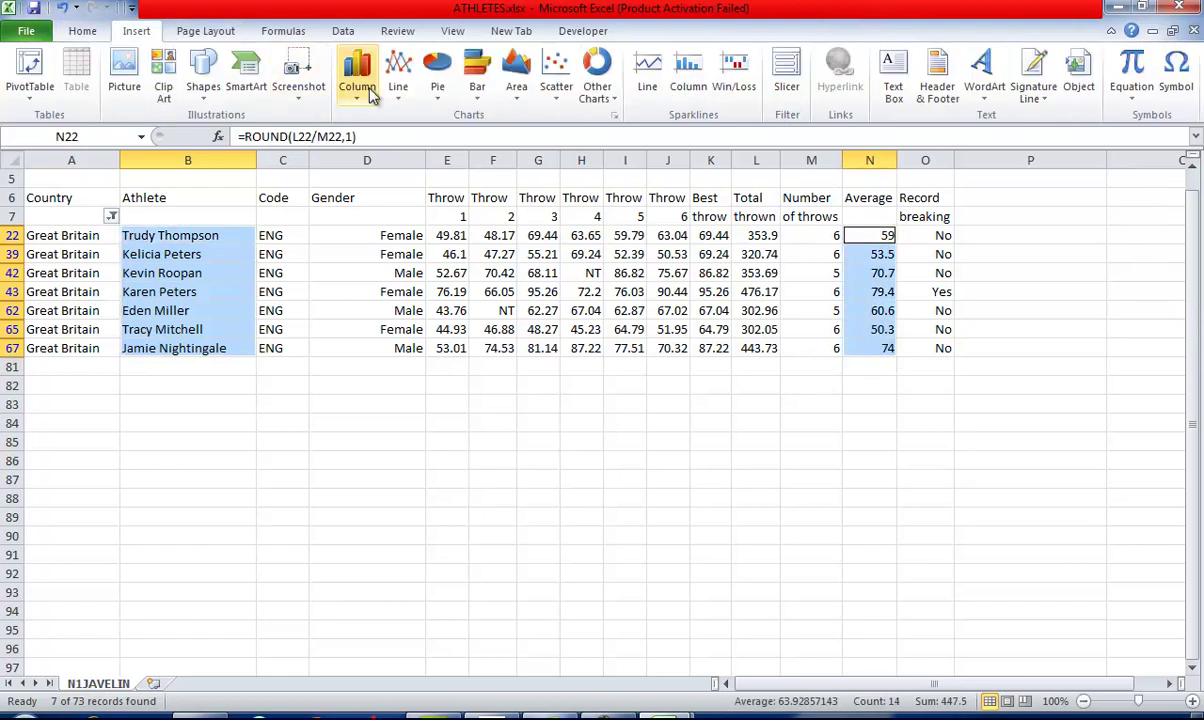
click(349, 100)
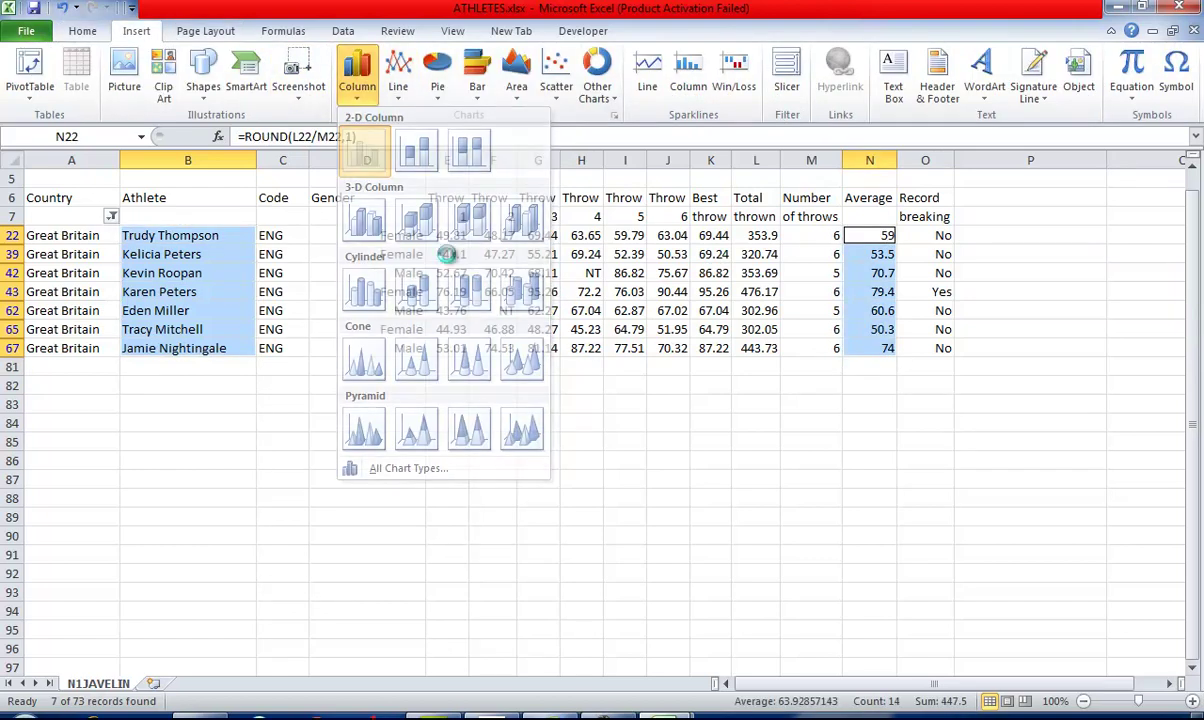
click(368, 153)
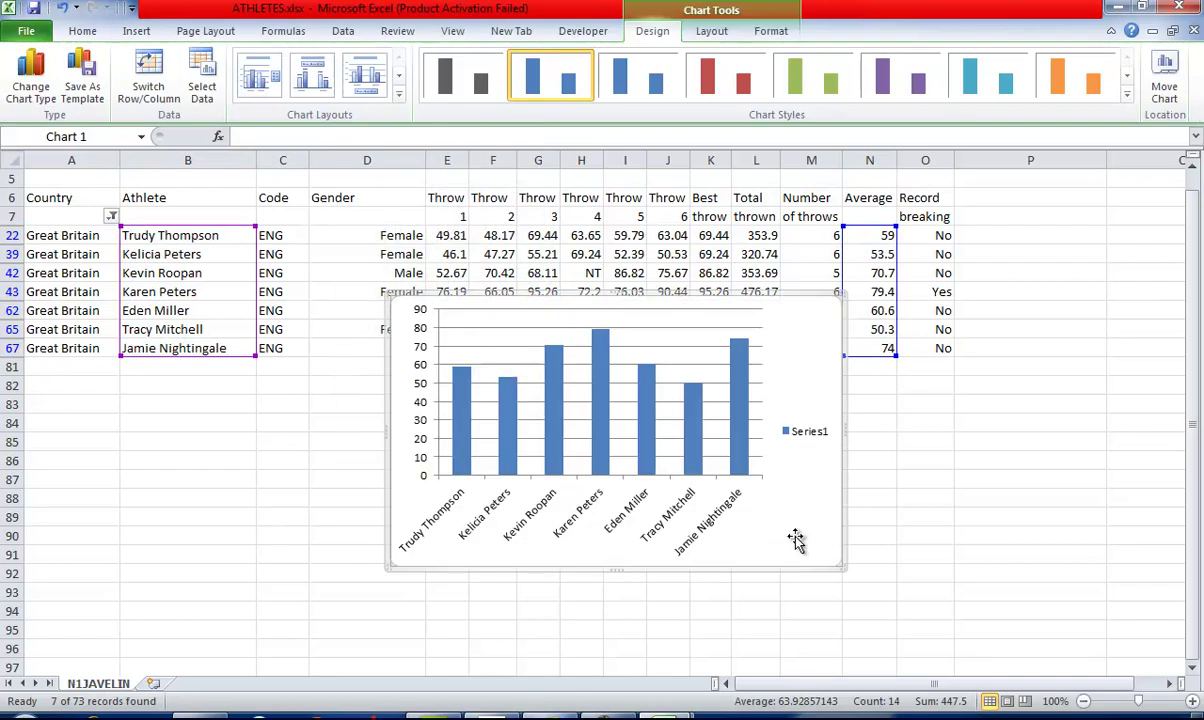
- Switch to the exam paper PDF and examine the remaining spreadsheet tasks 20 to 28, including hiding columns L and M
key(alt+Tab)
scroll(744, 497, down, 3)
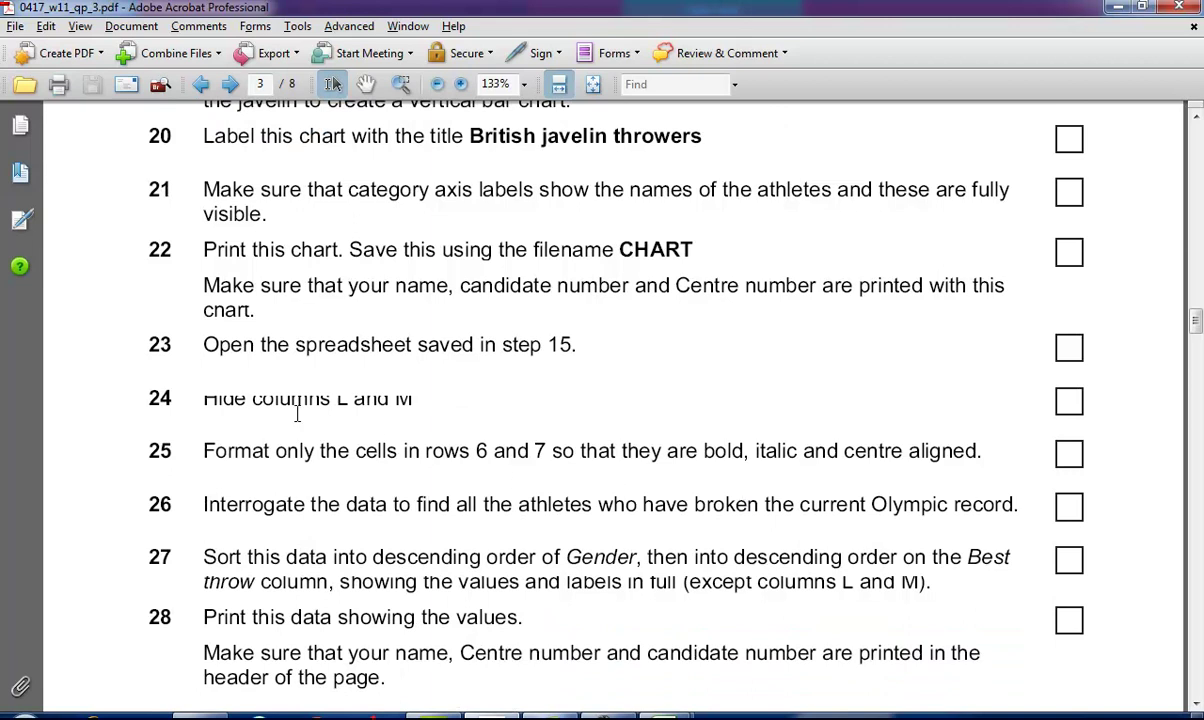
drag(252, 398, 399, 412)
click(364, 498)
- Read the webpage section's tasks 29 and 30 about the WEB11N folder and opening the image N1BG5.JPG
scroll(370, 510, down, 10)
scroll(389, 537, down, 2)
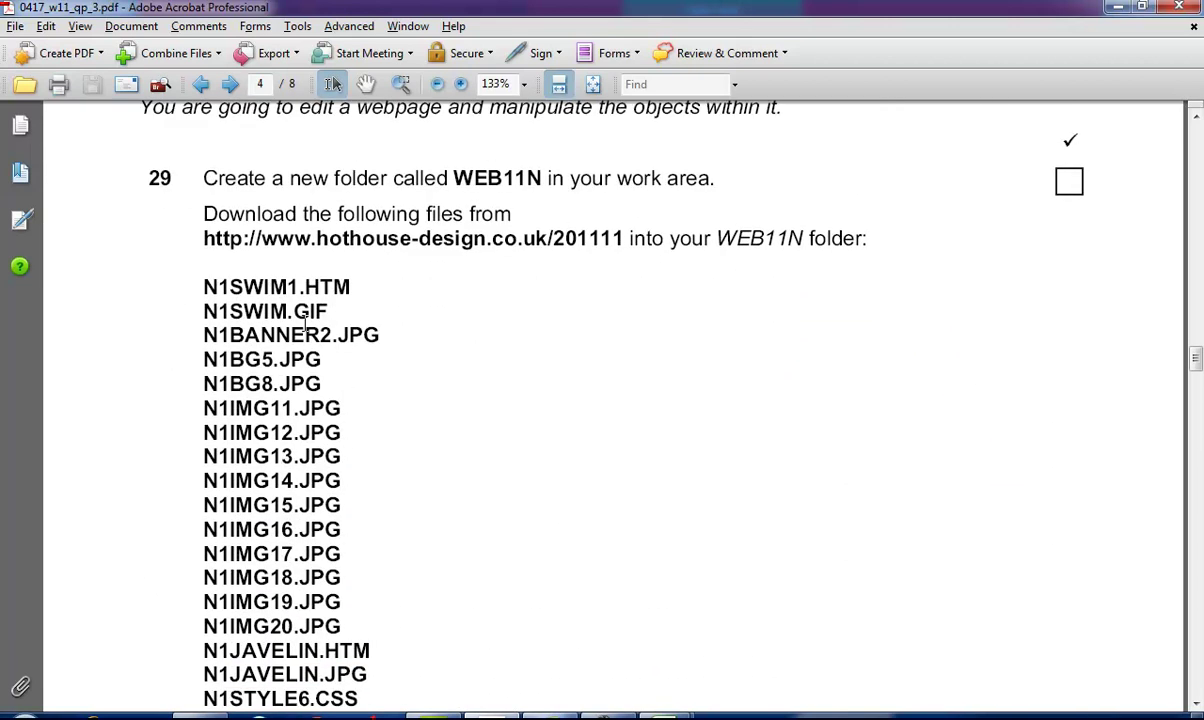
scroll(230, 174, up, 1)
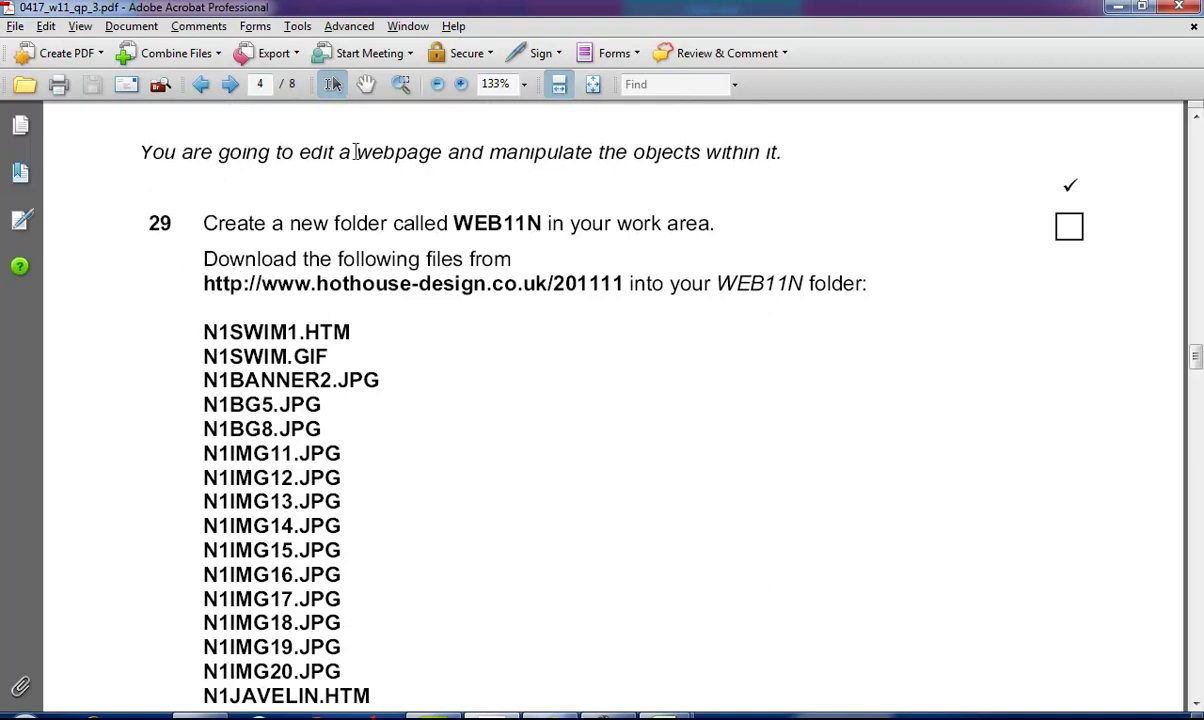
drag(489, 152, 786, 162)
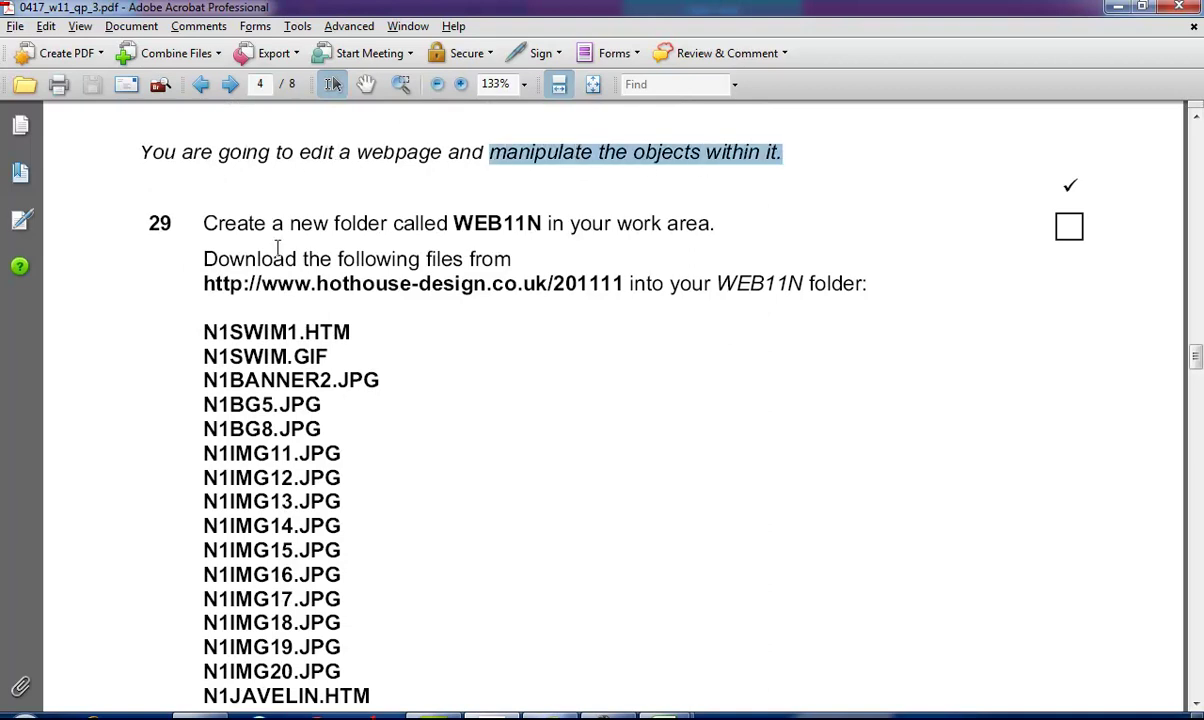
drag(454, 223, 564, 221)
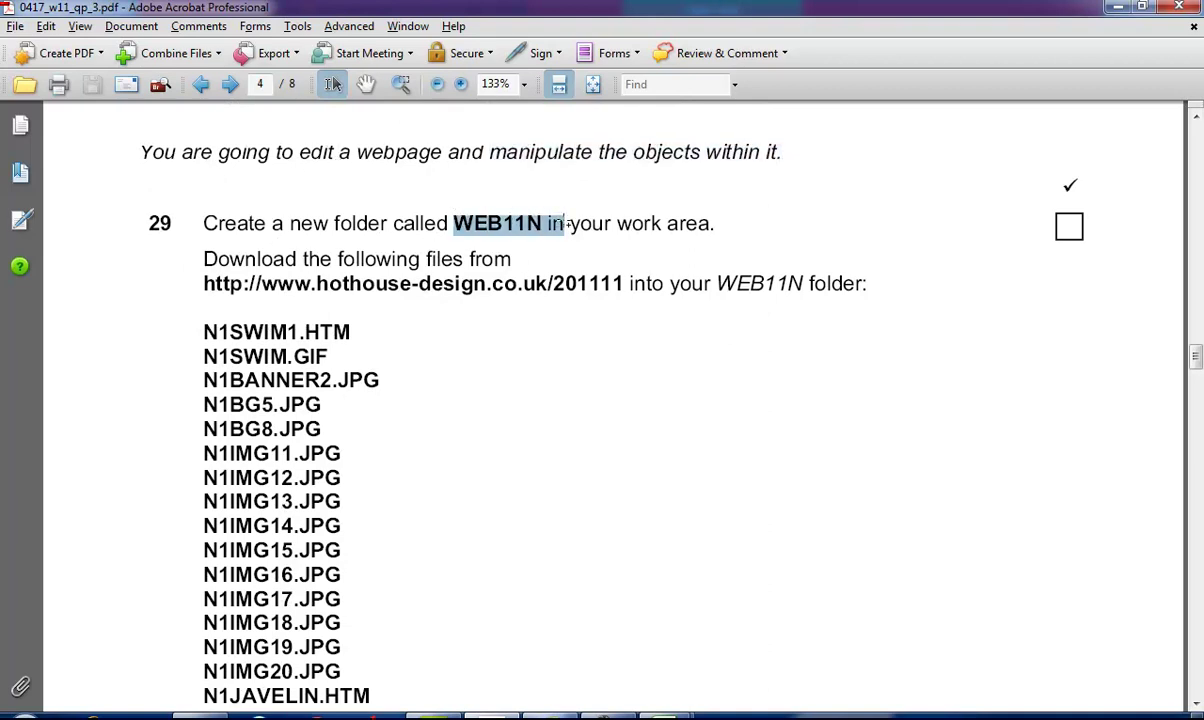
scroll(416, 290, down, 10)
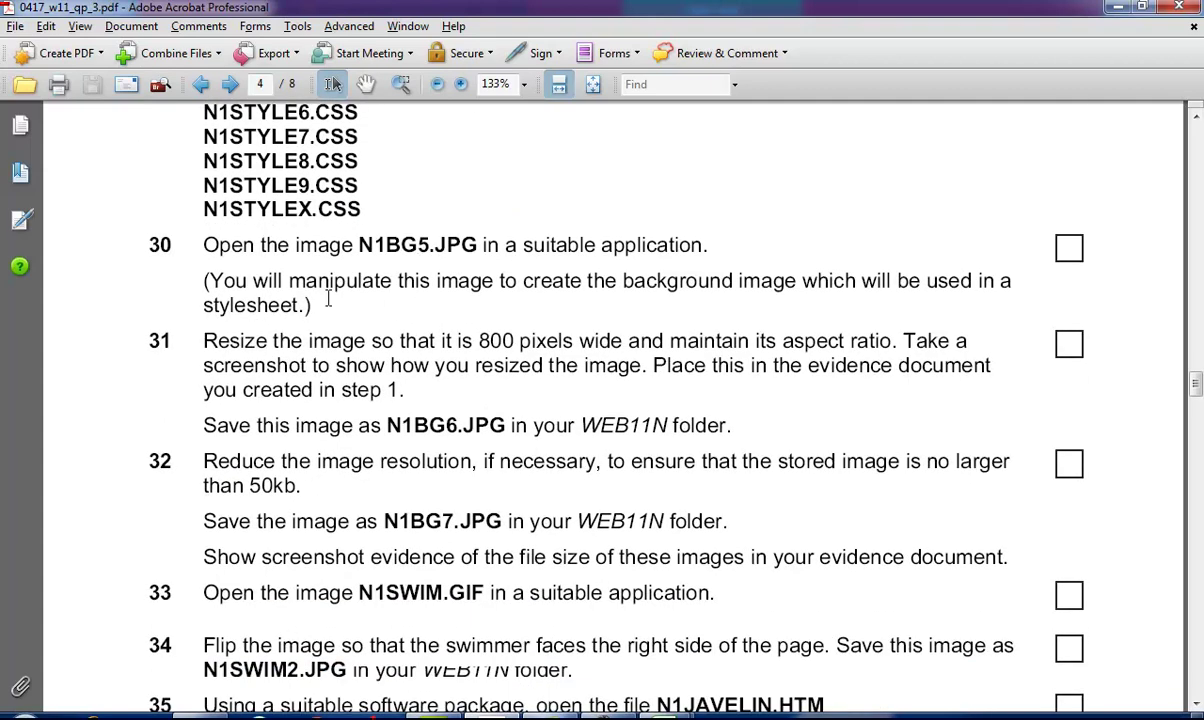
drag(296, 245, 705, 245)
drag(268, 280, 944, 290)
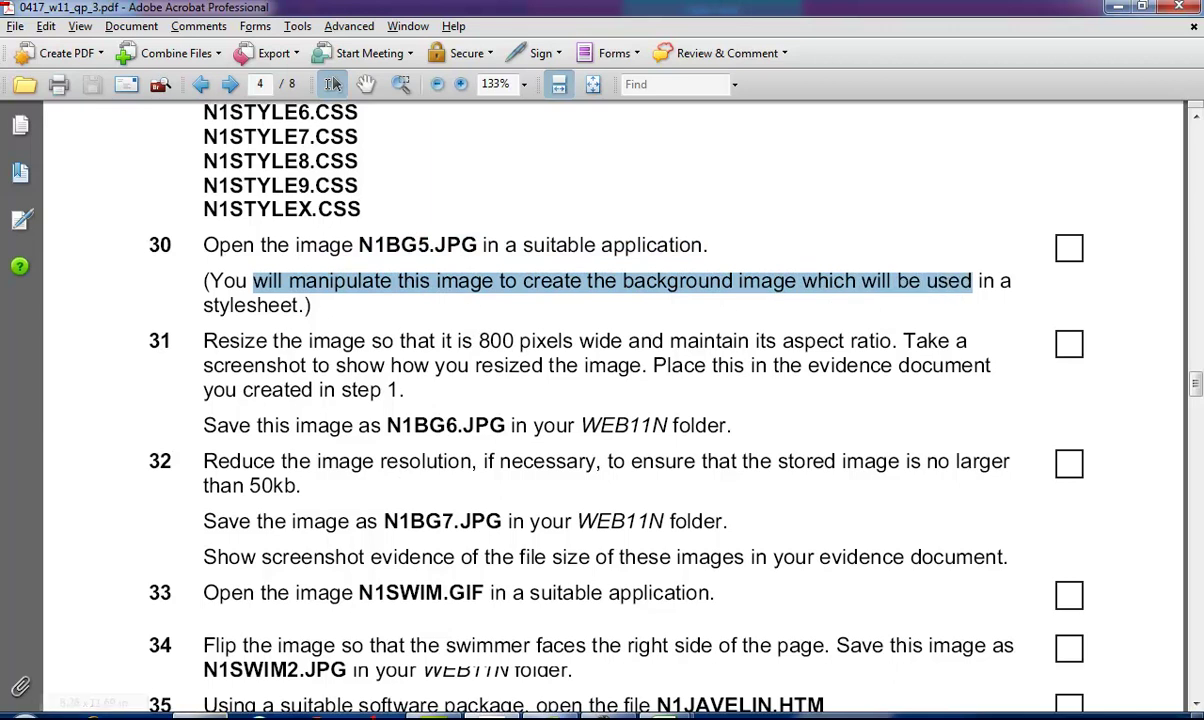
- Switch to the file explorer, go to the 0417_Paper_03_November_2011 folder and open N1BG5.jpg in Adobe Photoshop CS3
key(alt+Tab)
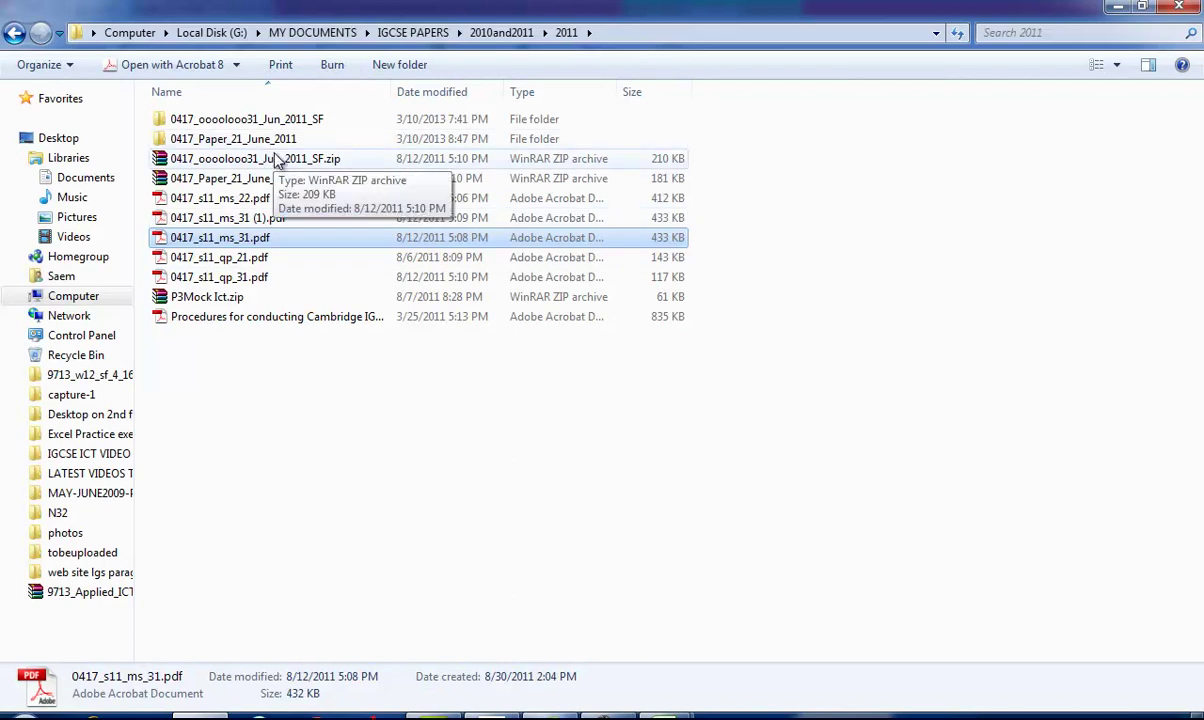
click(13, 35)
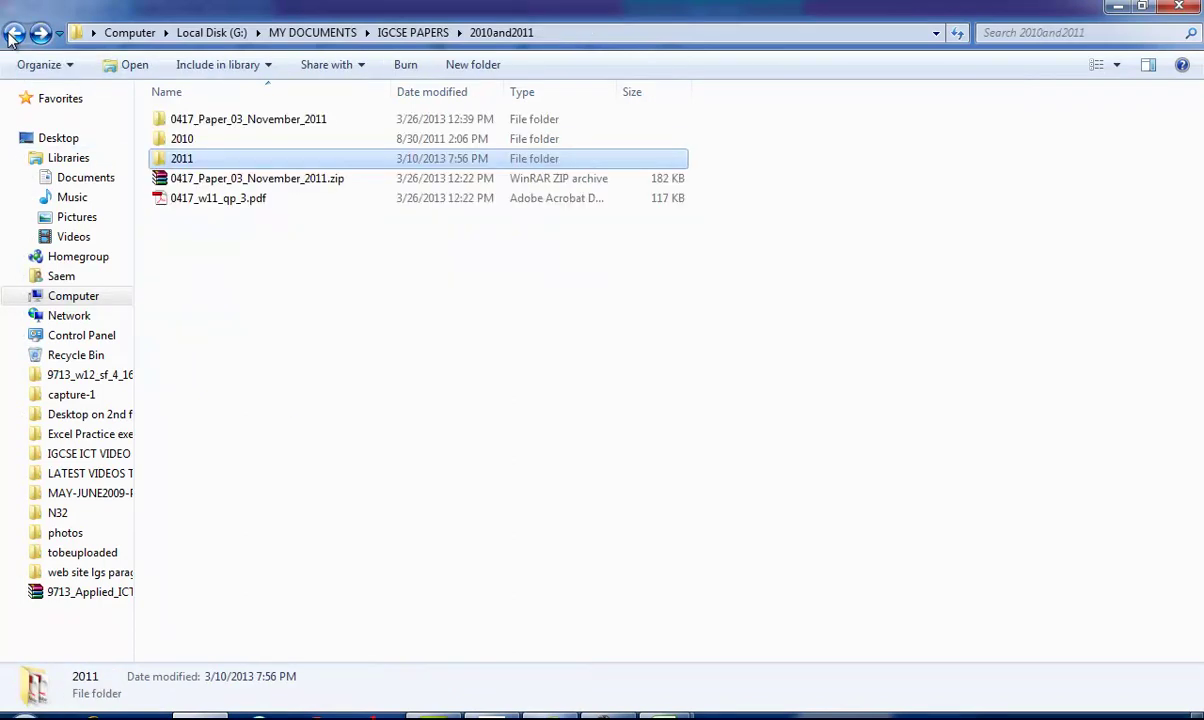
double_click(218, 119)
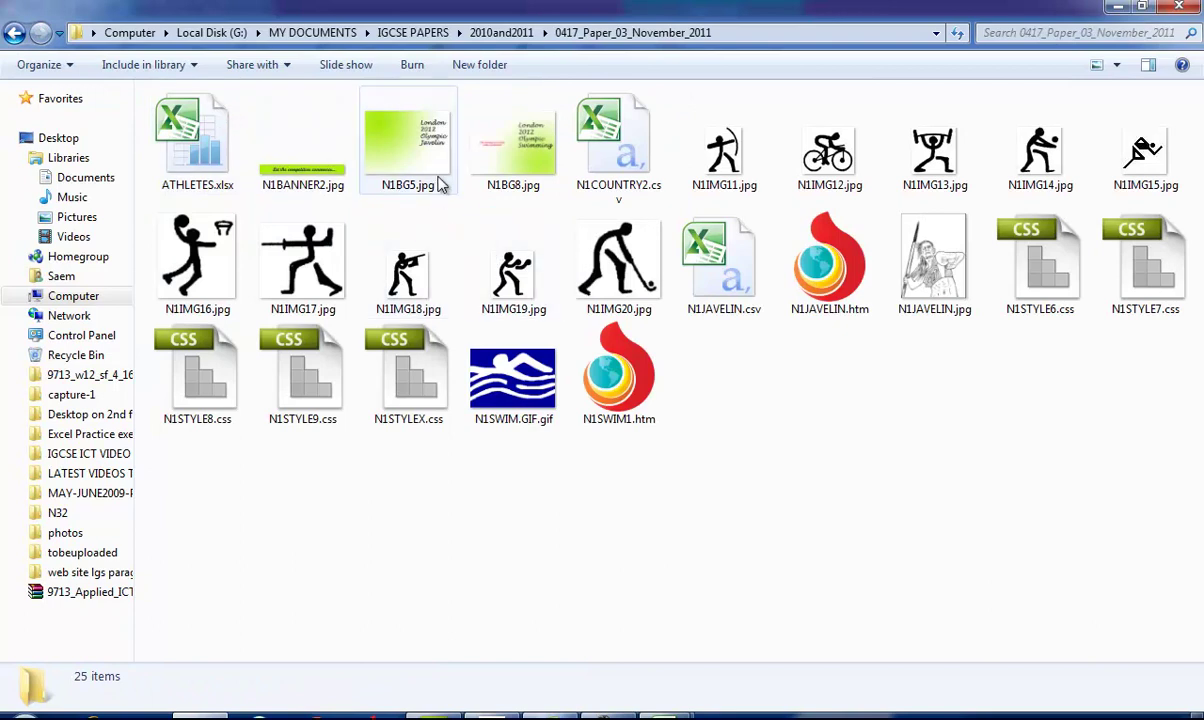
right_click(433, 177)
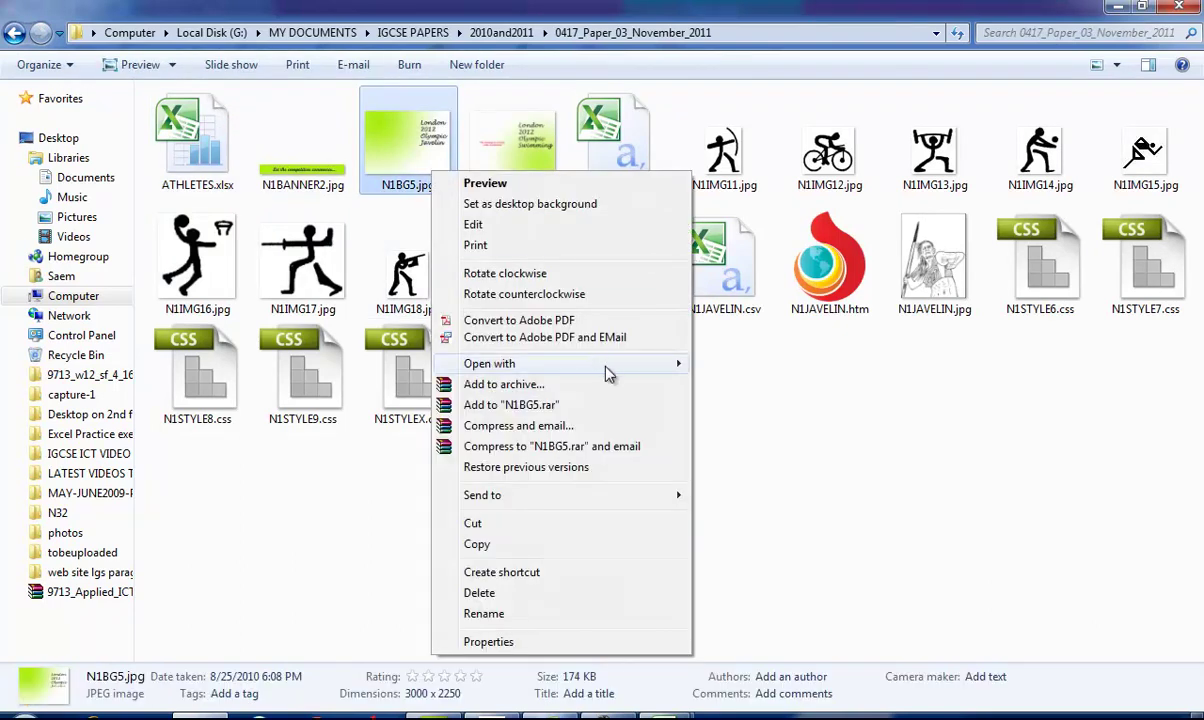
mouse_move(606, 366)
click(710, 388)
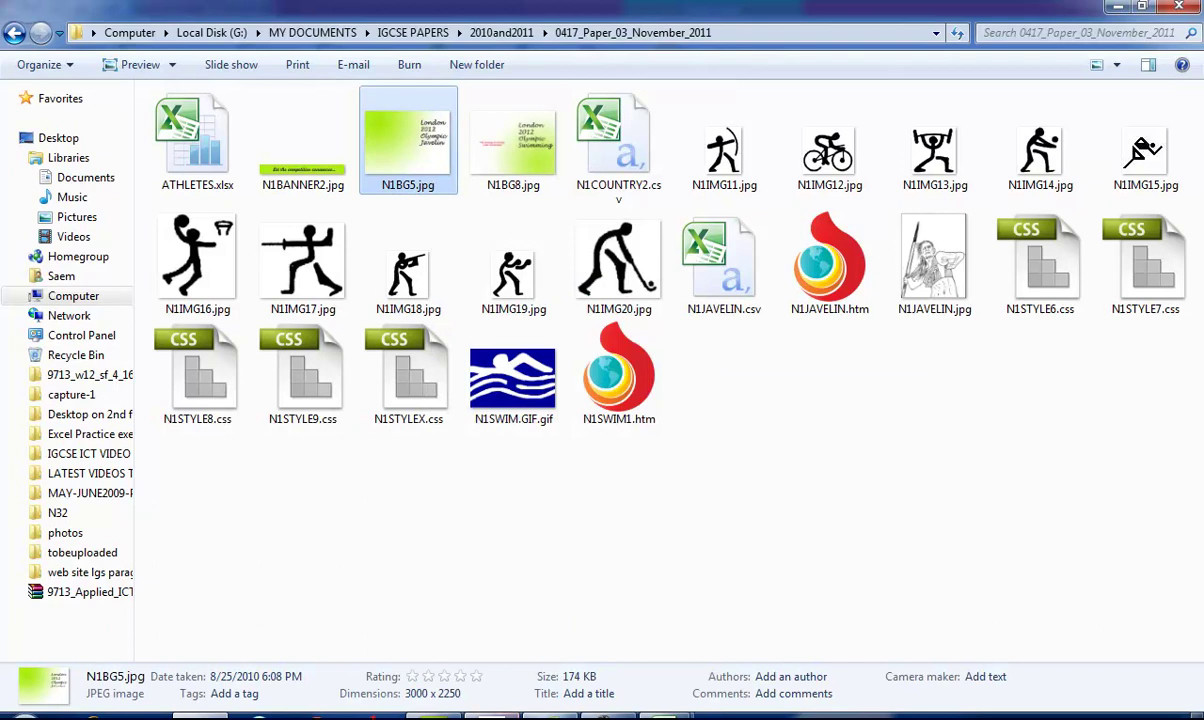
- Return to the exam paper PDF and read task 31 on resizing the image and its required file name N1BG6.JPG
click(491, 716)
scroll(435, 493, down, 1)
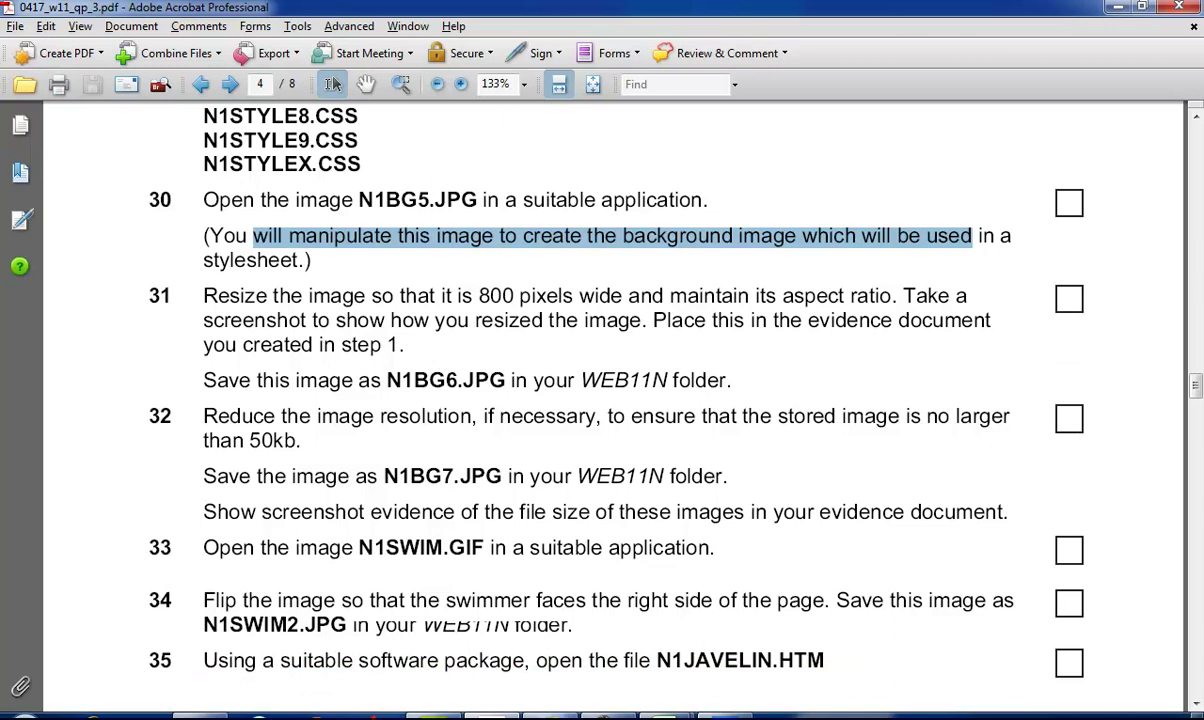
click(745, 338)
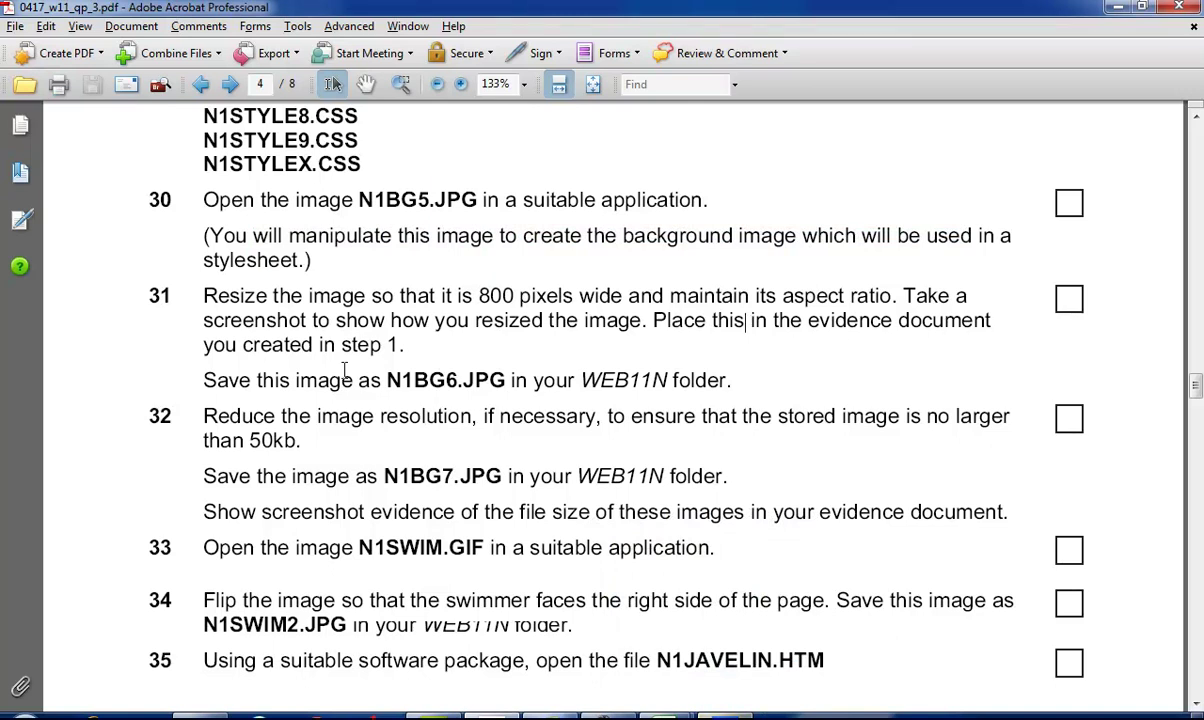
drag(384, 380, 506, 388)
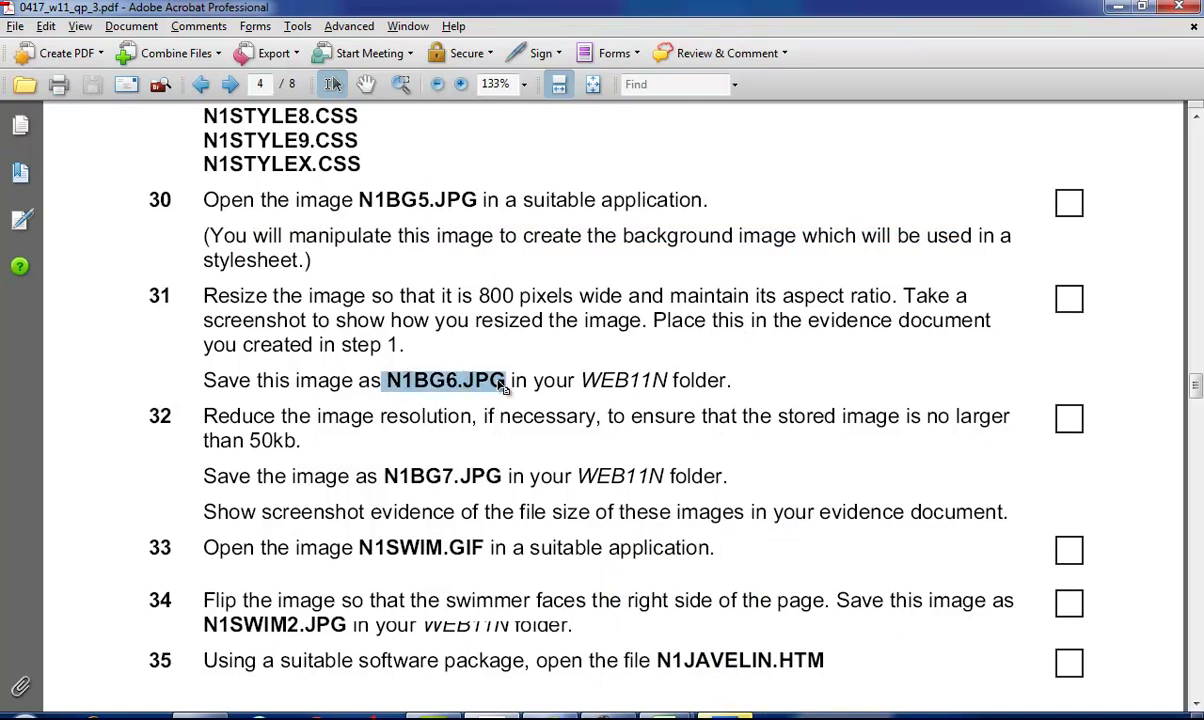
right_click(506, 388)
- In Photoshop, resize the N1BG5.jpg image to a width of 800 pixels
click(700, 714)
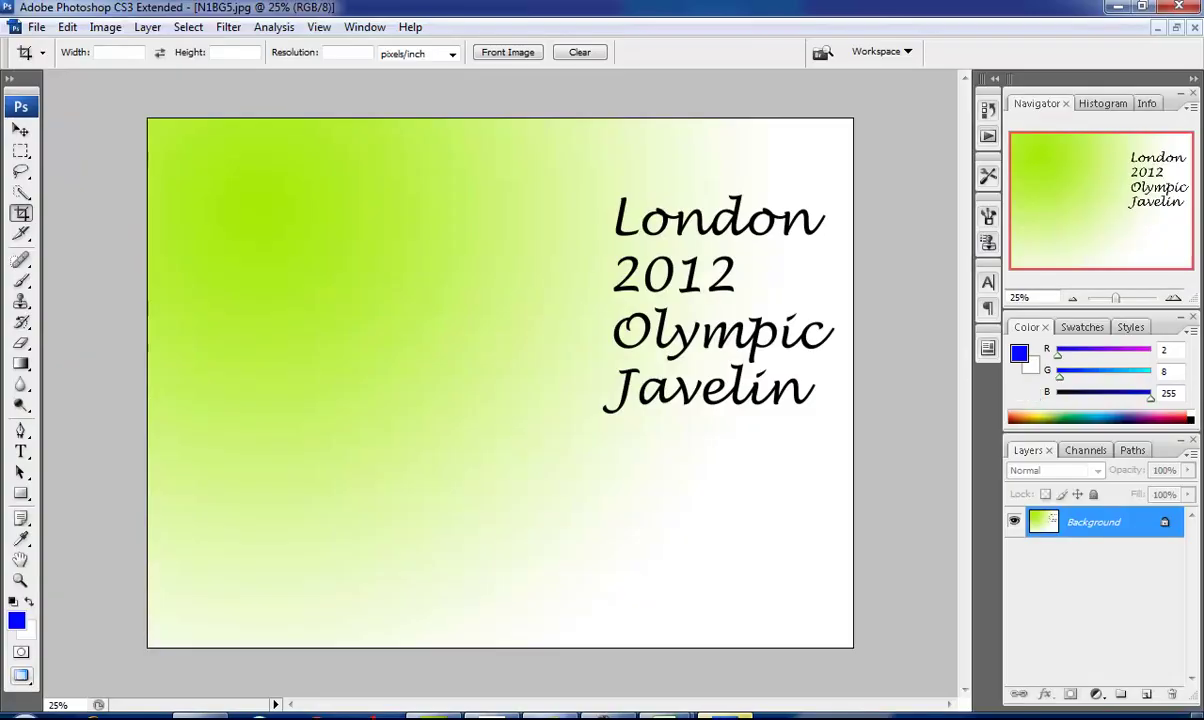
click(105, 27)
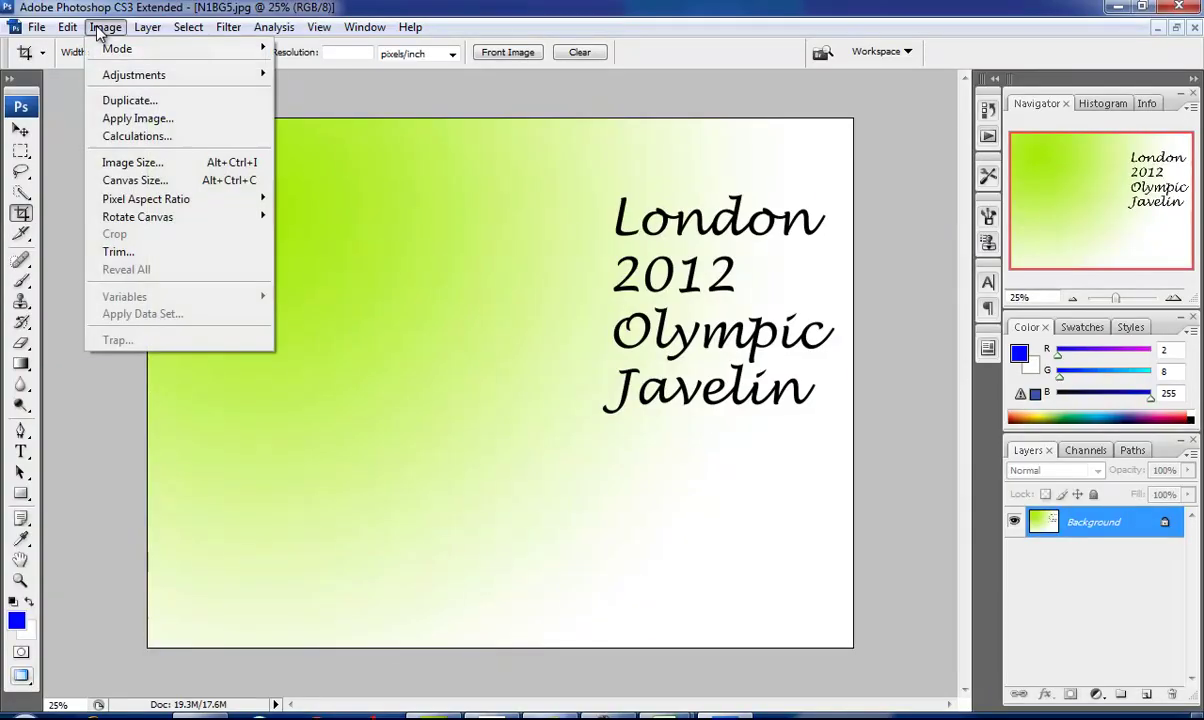
click(172, 161)
text(800)
click(661, 184)
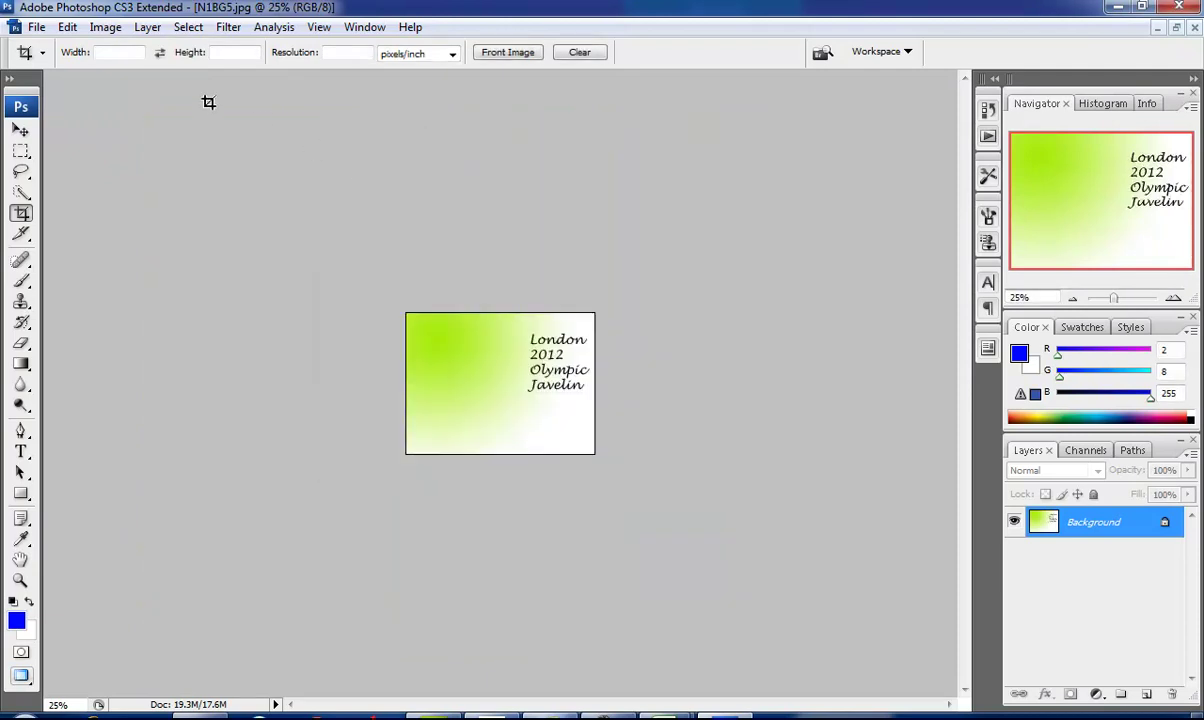
- Check the resized image's pixel dimensions in the Image Size settings without changing them
click(105, 27)
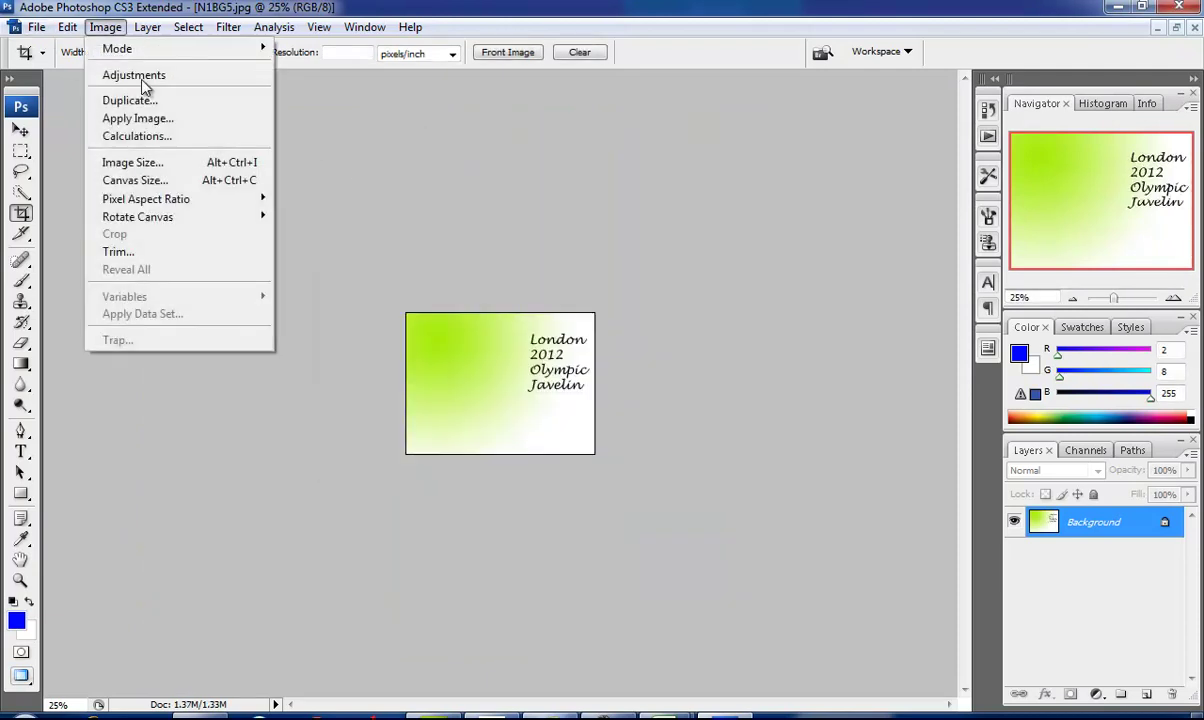
click(168, 161)
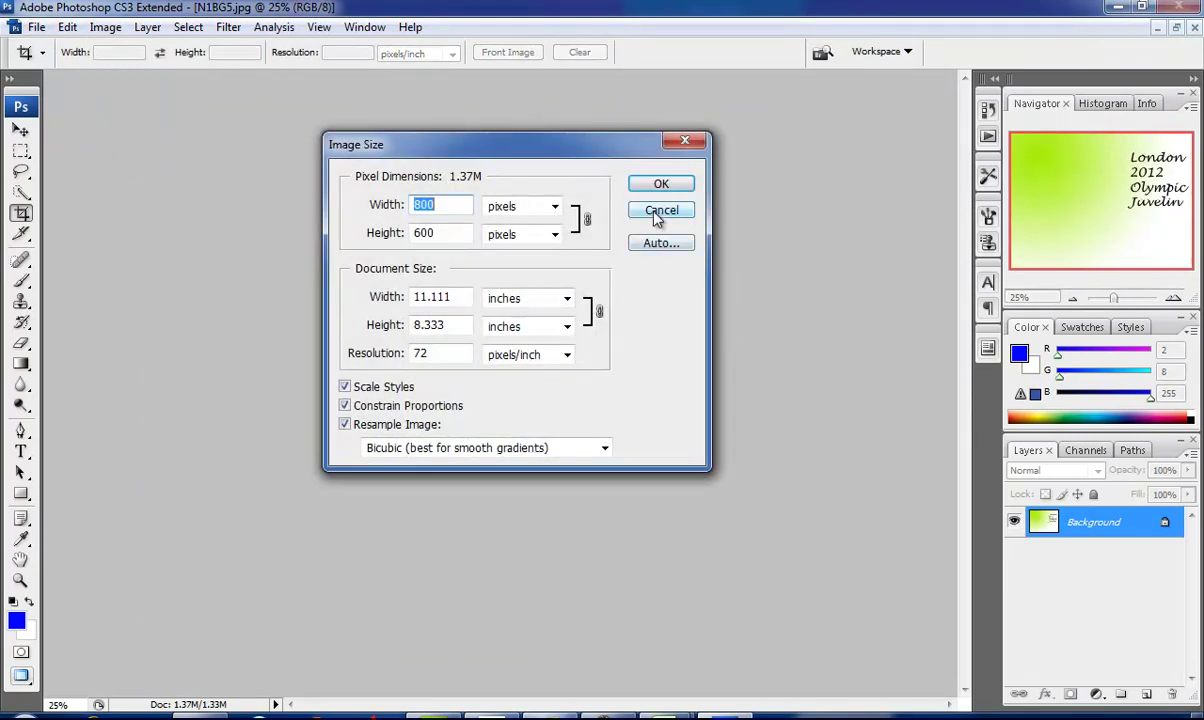
click(660, 211)
- Save the resized image as the JPEG file N1BG6.JPG in the 0417_Paper_03_November_2011 folder, keeping the offered JPEG options
click(36, 27)
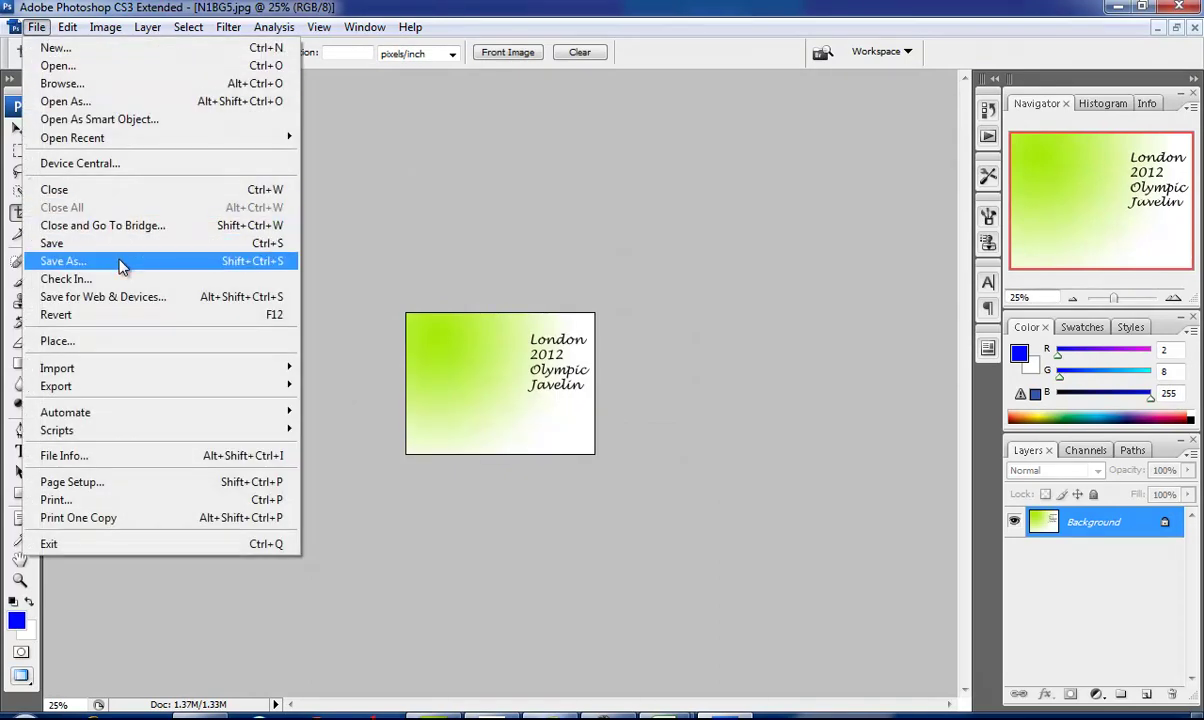
click(120, 262)
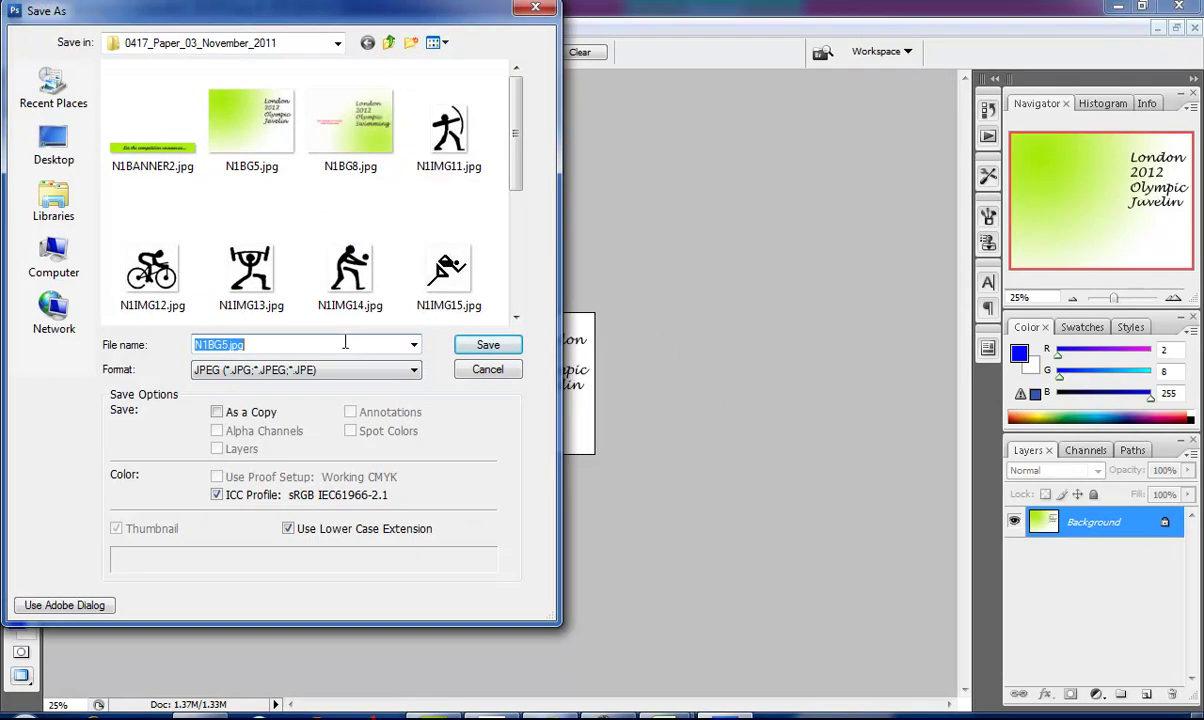
text(N1NG4.JPG)
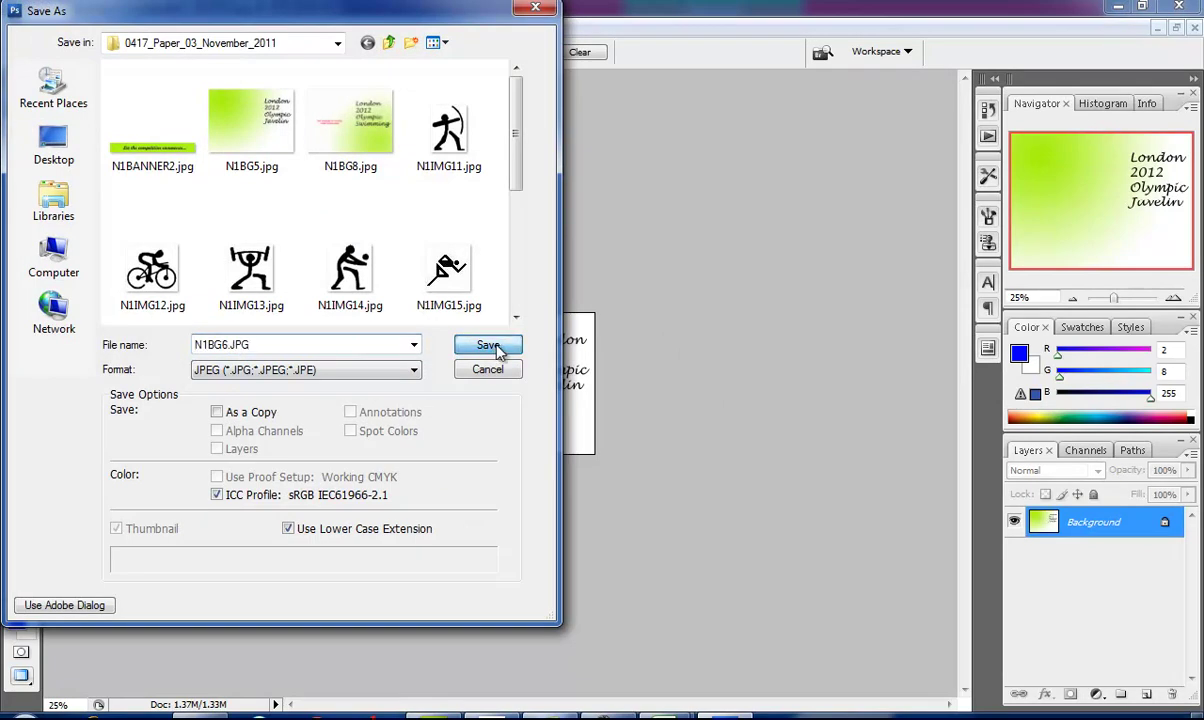
click(490, 346)
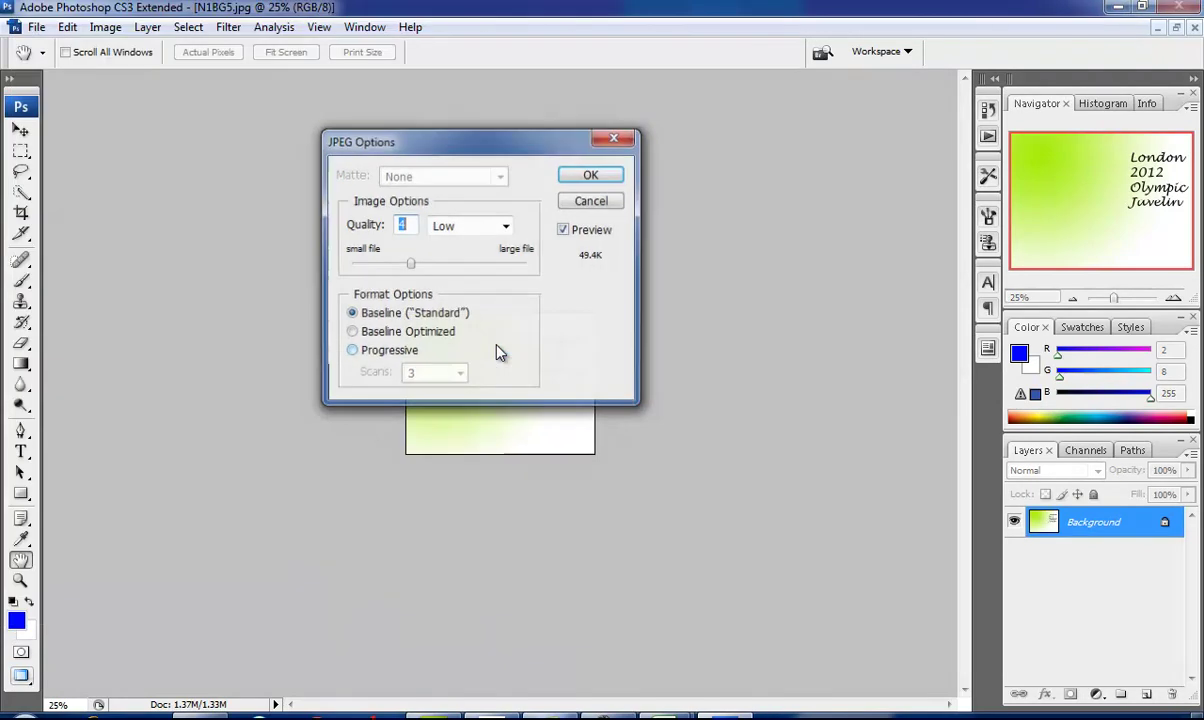
click(594, 180)
- Read task 32 about image resolution in the exam paper PDF, then check the file size of N1BG6.JPG in the file explorer
key(alt+Tab)
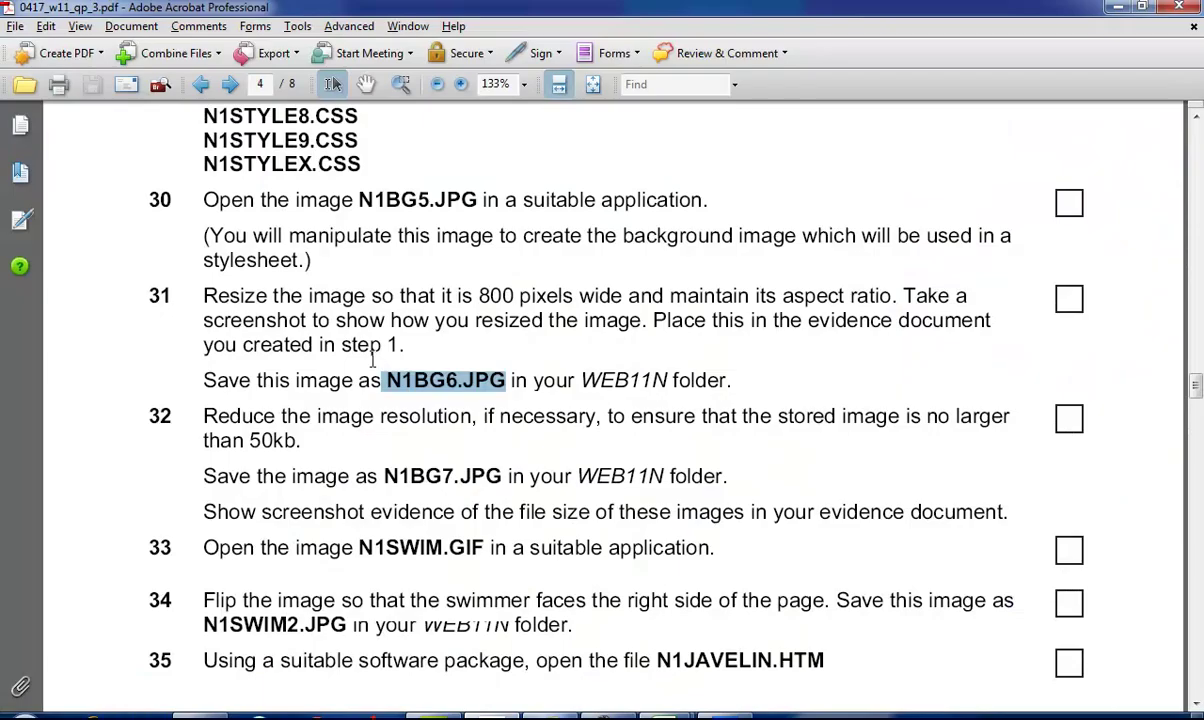
scroll(385, 367, down, 3)
drag(317, 281, 620, 283)
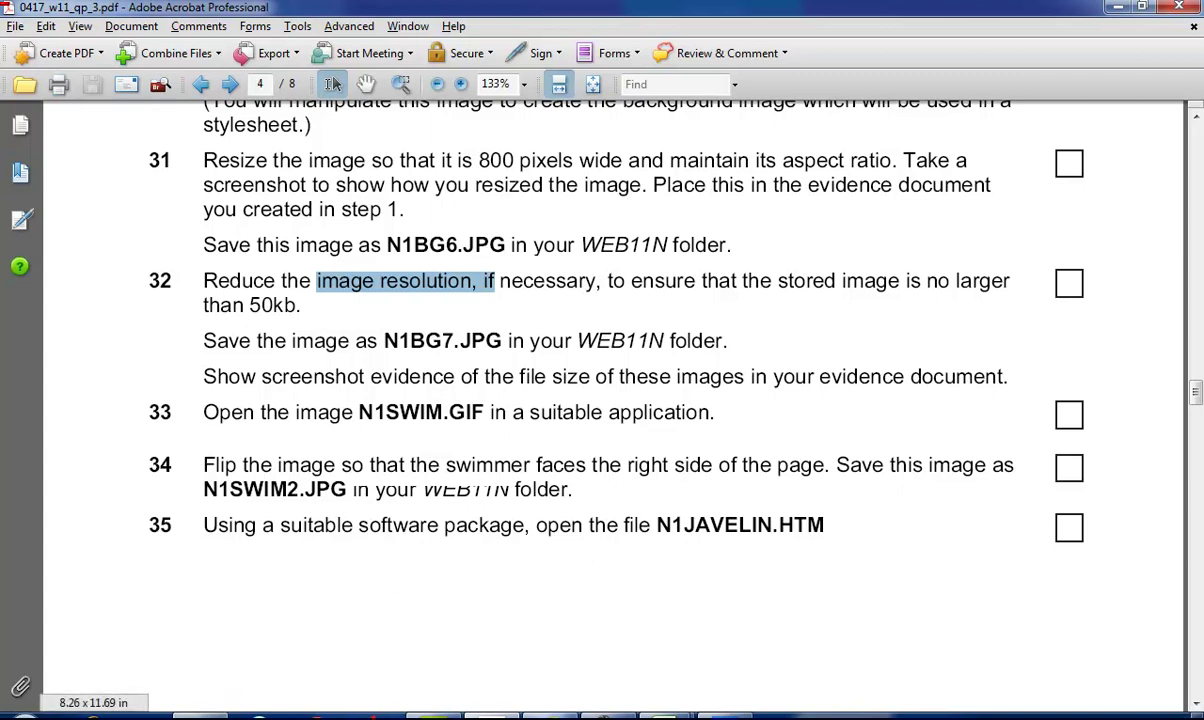
click(201, 716)
mouse_move(533, 172)
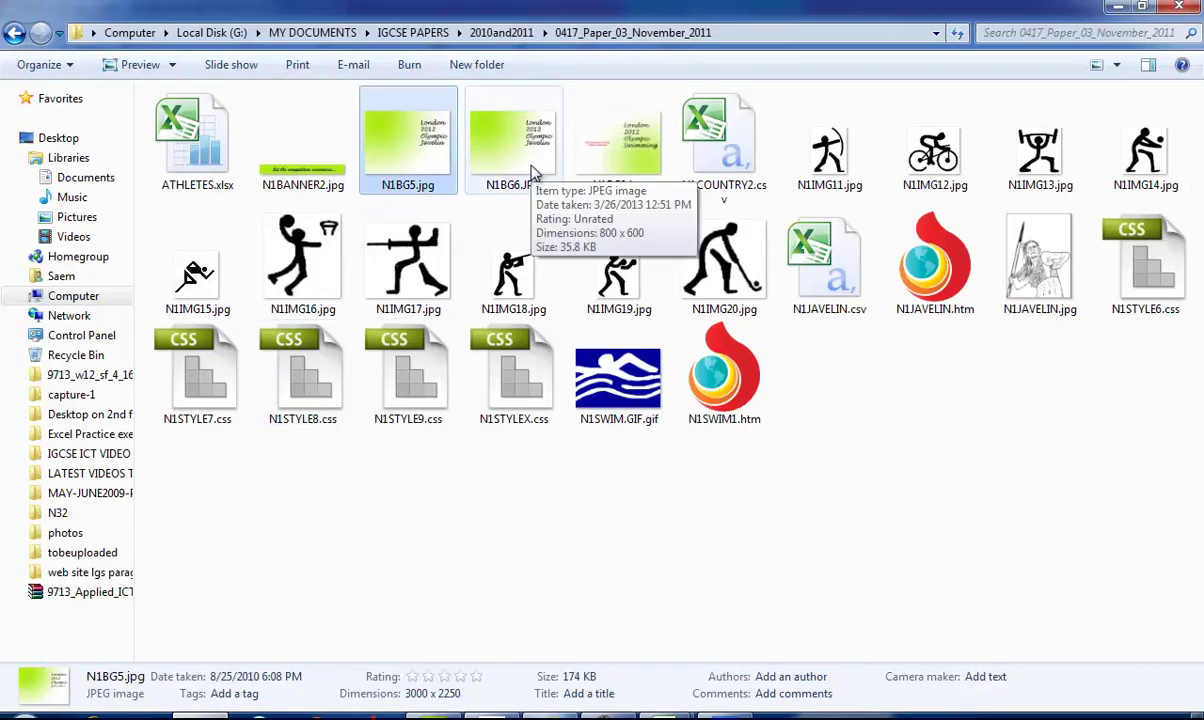
- Return to the exam paper and read task 33 about opening the image N1SWIM.GIF
key(alt+Tab)
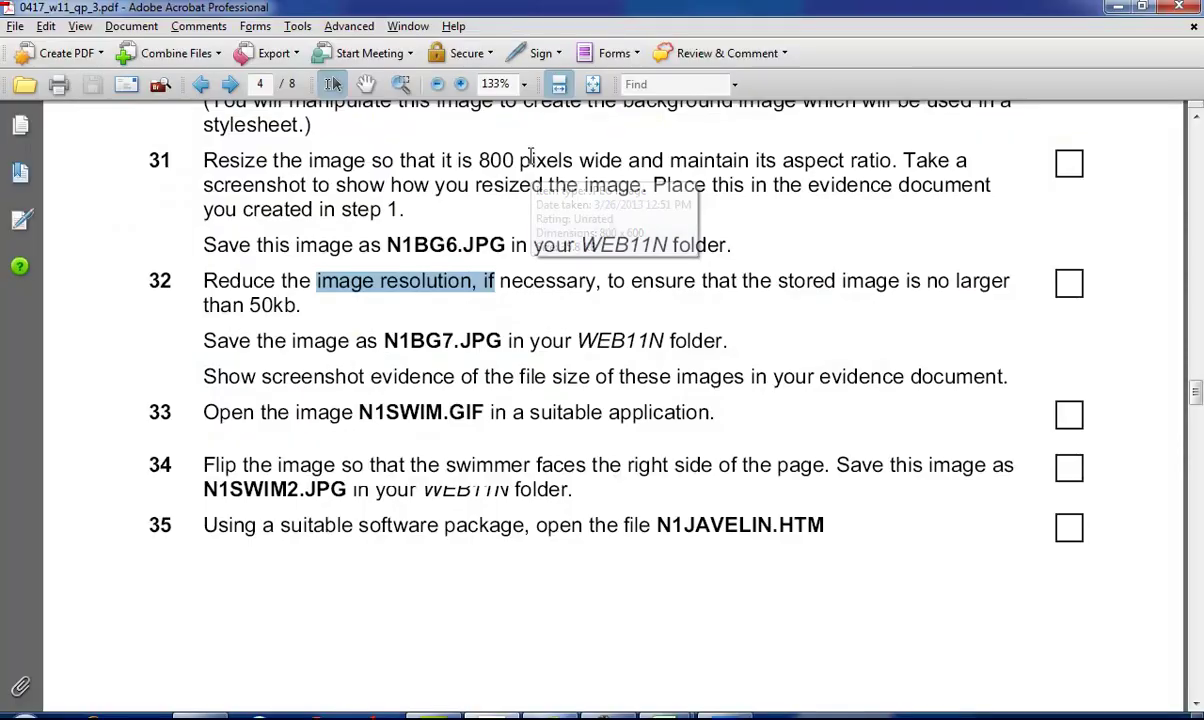
scroll(477, 363, down, 2)
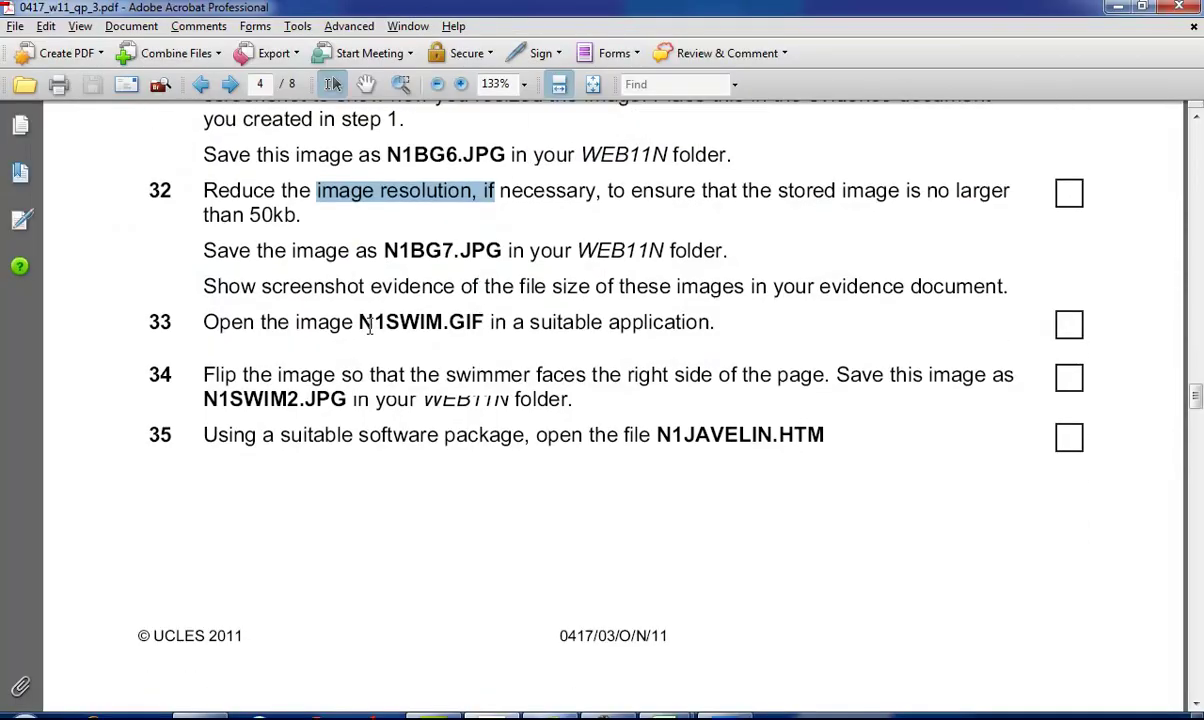
drag(358, 322, 455, 322)
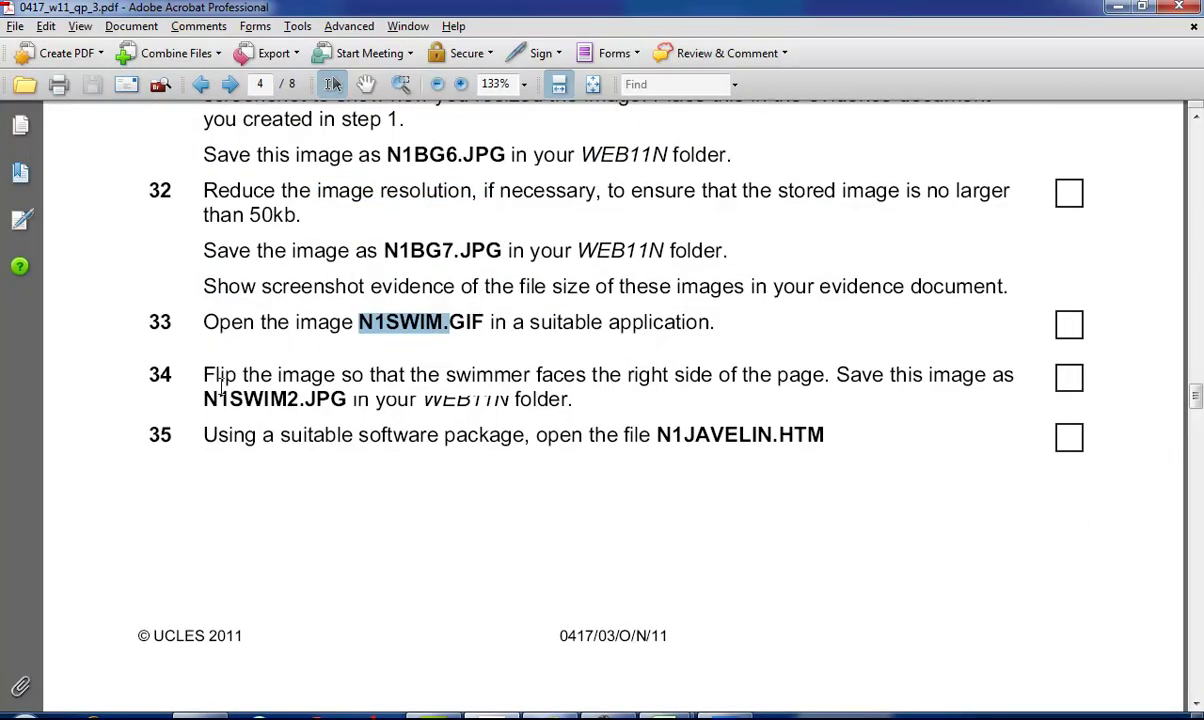
click(222, 714)
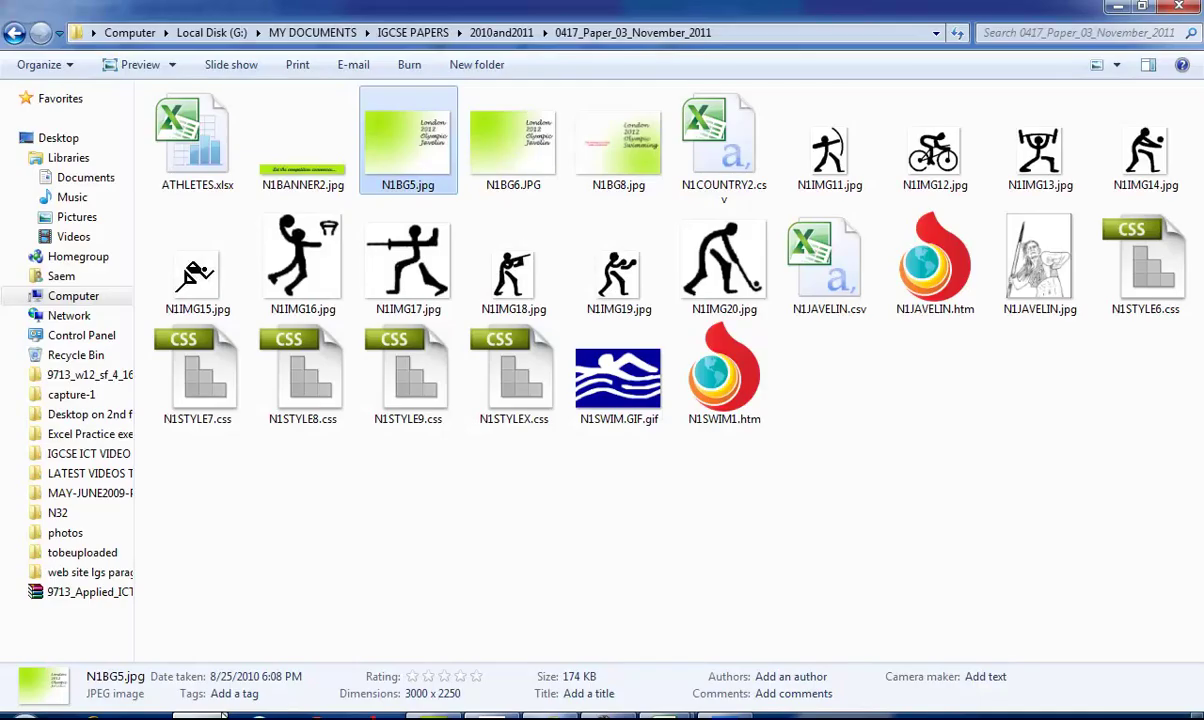
click(222, 714)
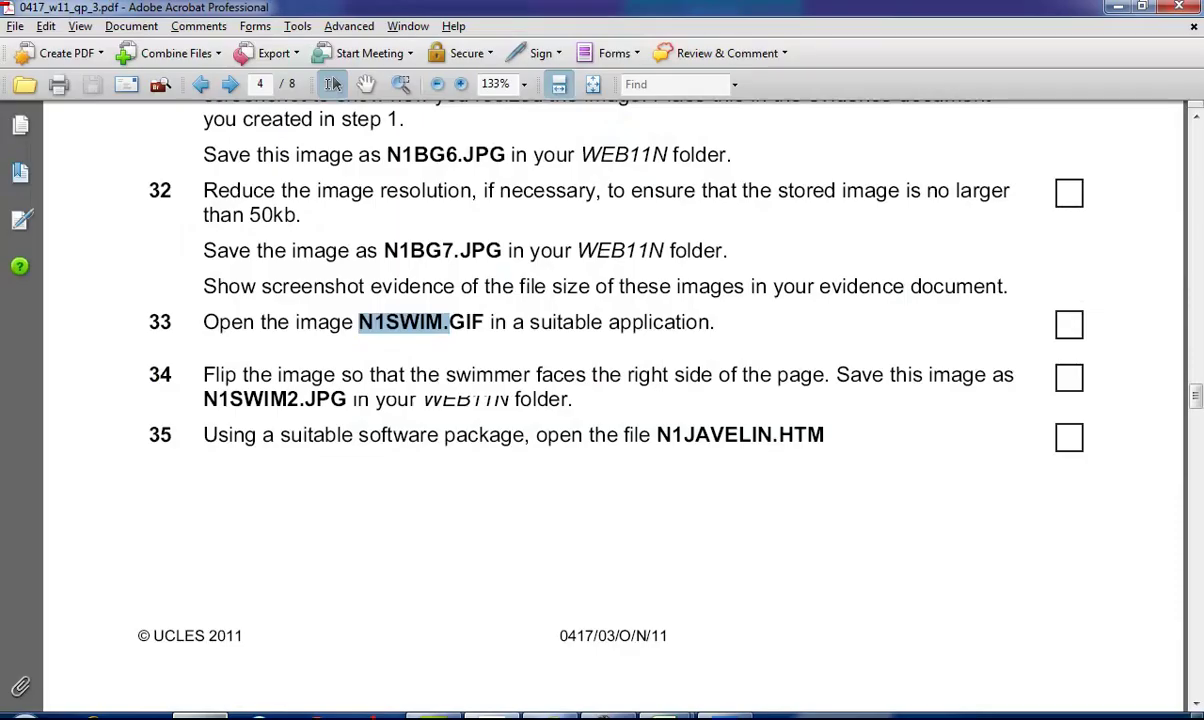
- Switch to the file explorer and open the N1SWIM.GIF.gif image in Adobe Photoshop CS3
click(222, 714)
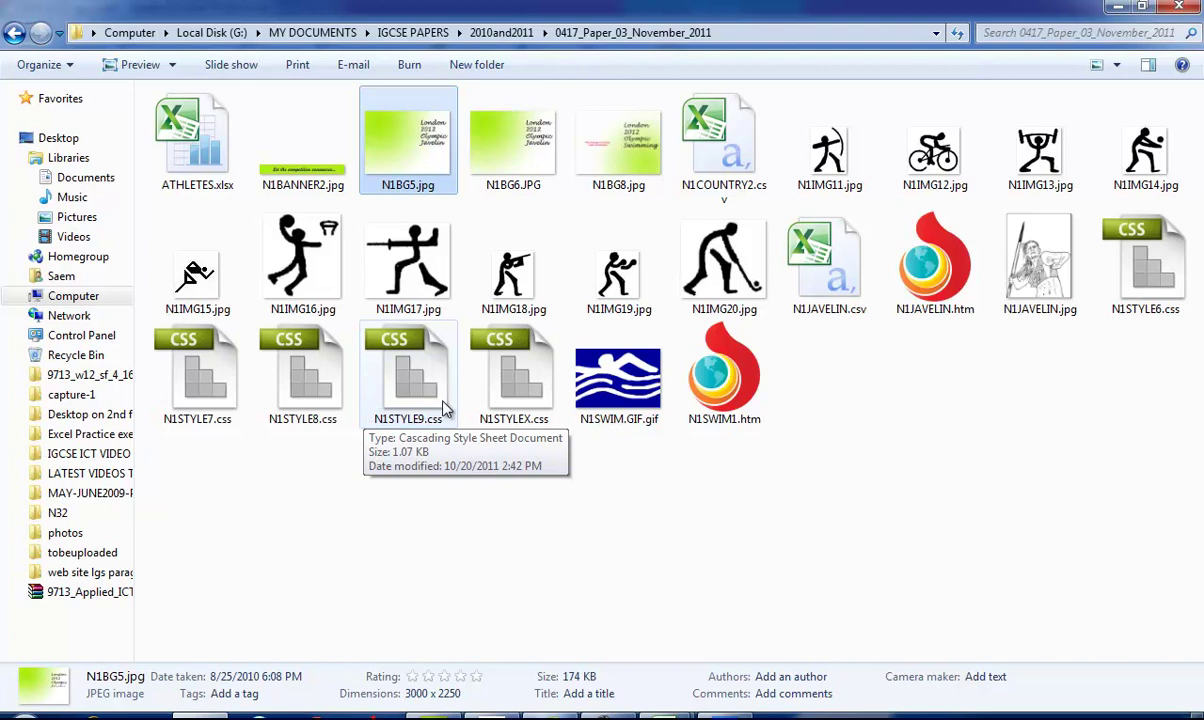
right_click(627, 408)
mouse_move(820, 419)
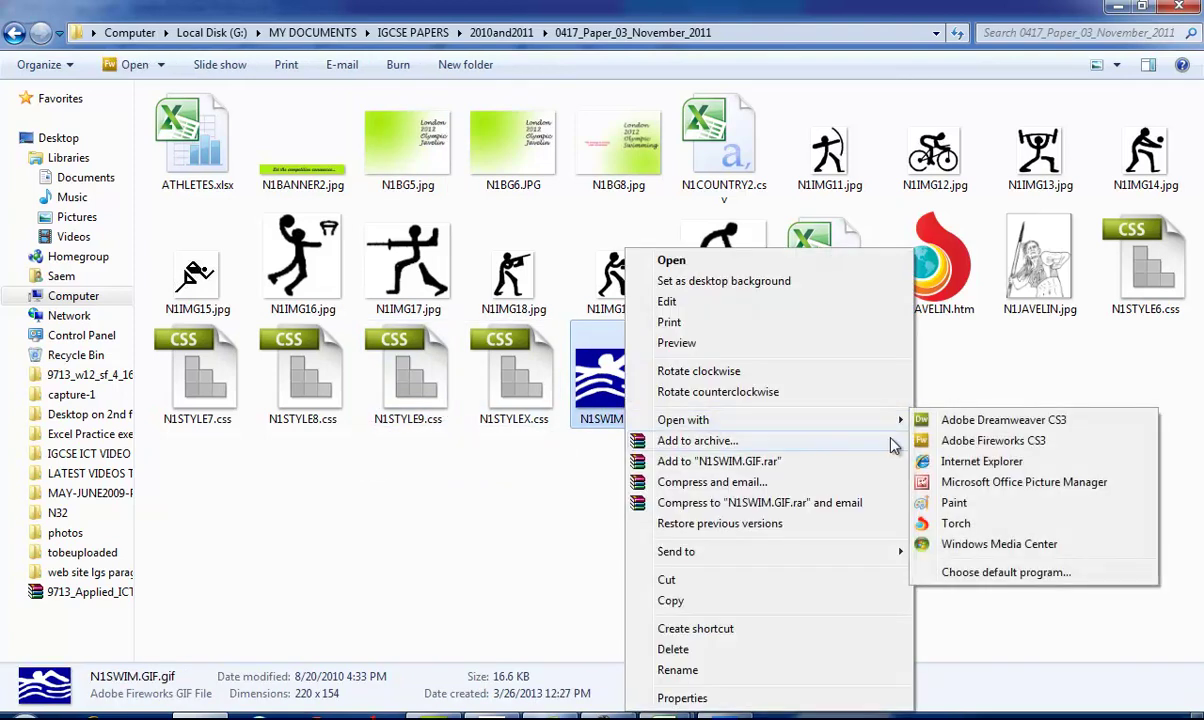
right_click(597, 380)
mouse_move(774, 420)
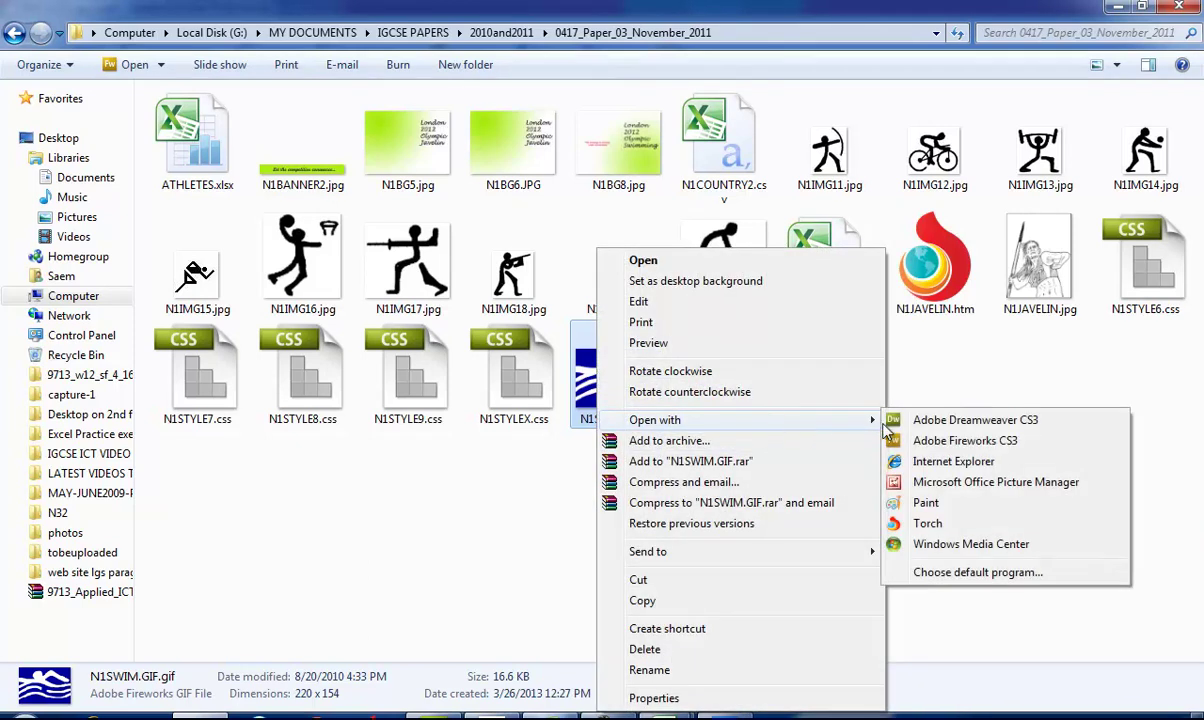
click(660, 461)
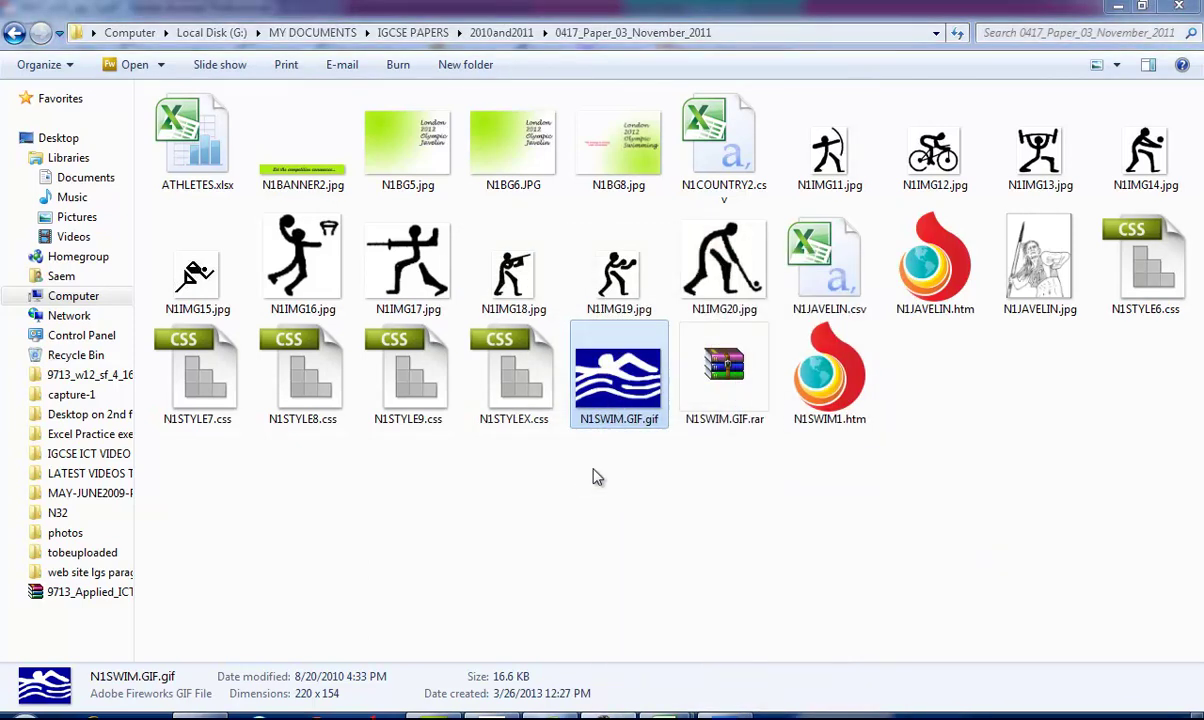
drag(608, 385, 712, 532)
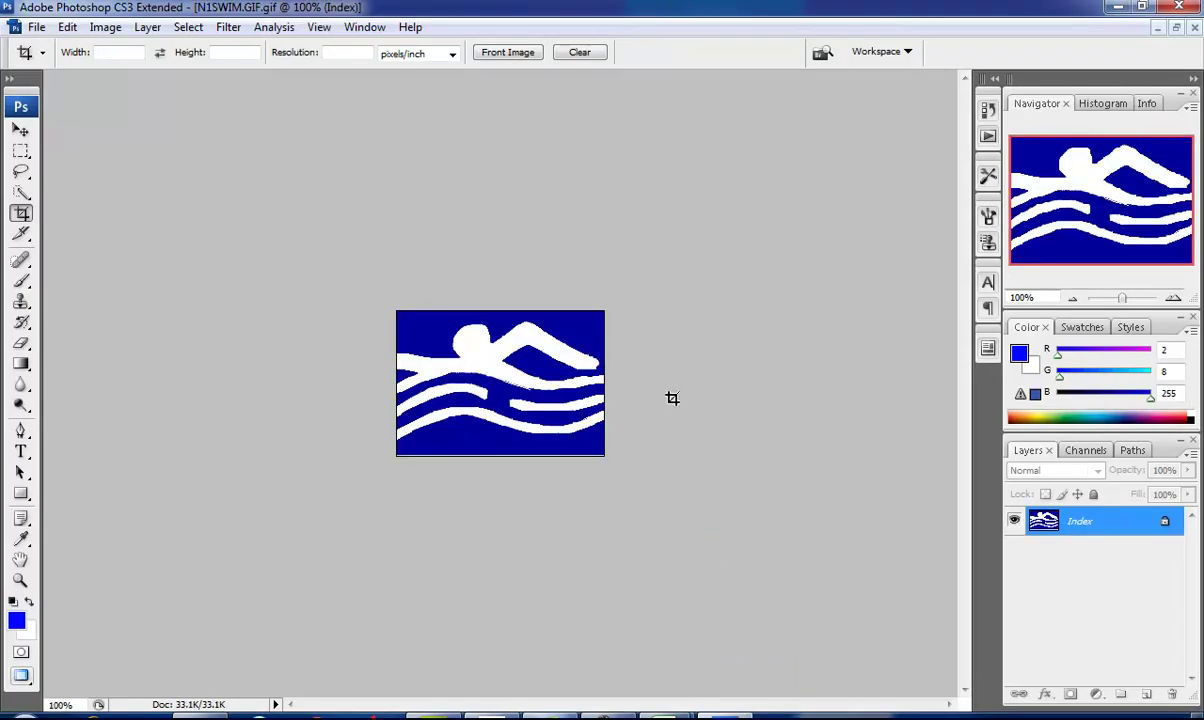
- Flip the canvas of the swimmer image horizontally
click(106, 27)
mouse_move(153, 80)
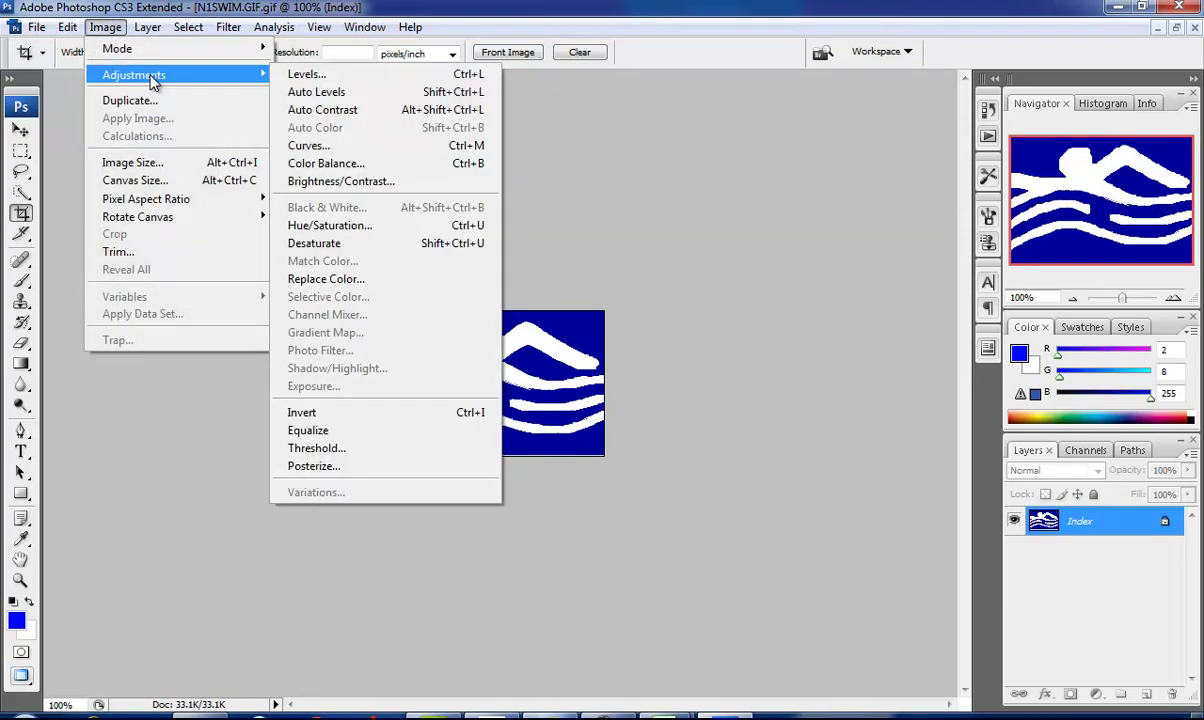
mouse_move(196, 222)
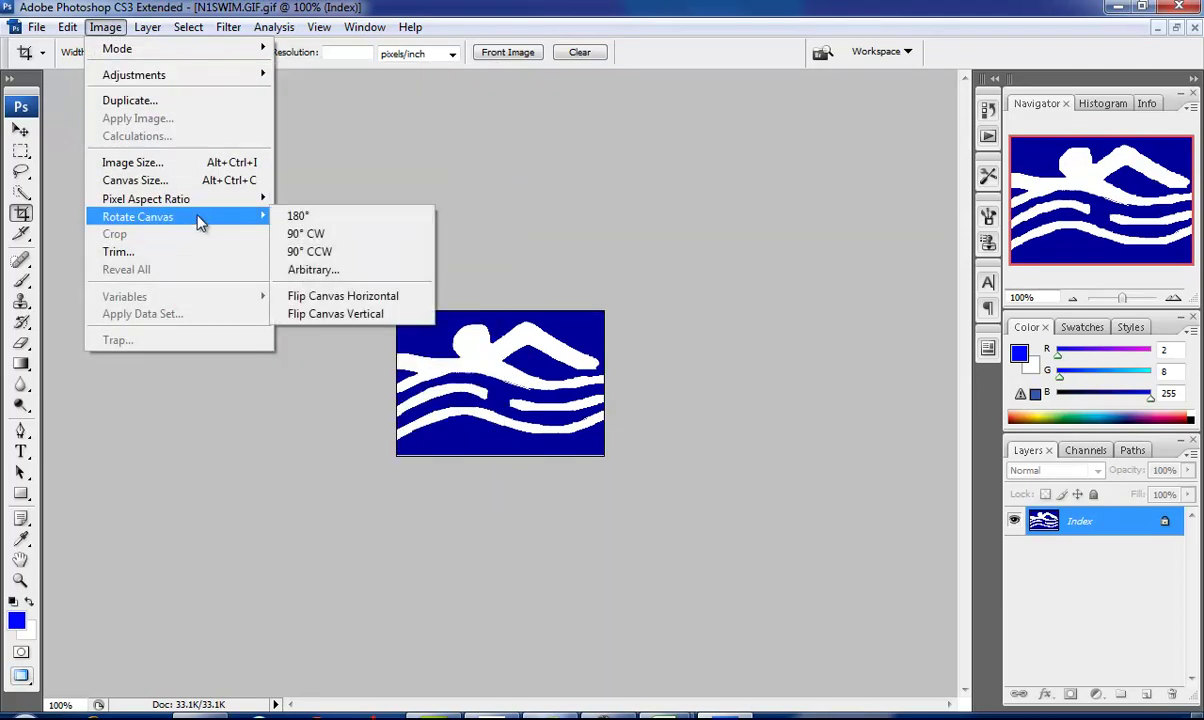
click(353, 296)
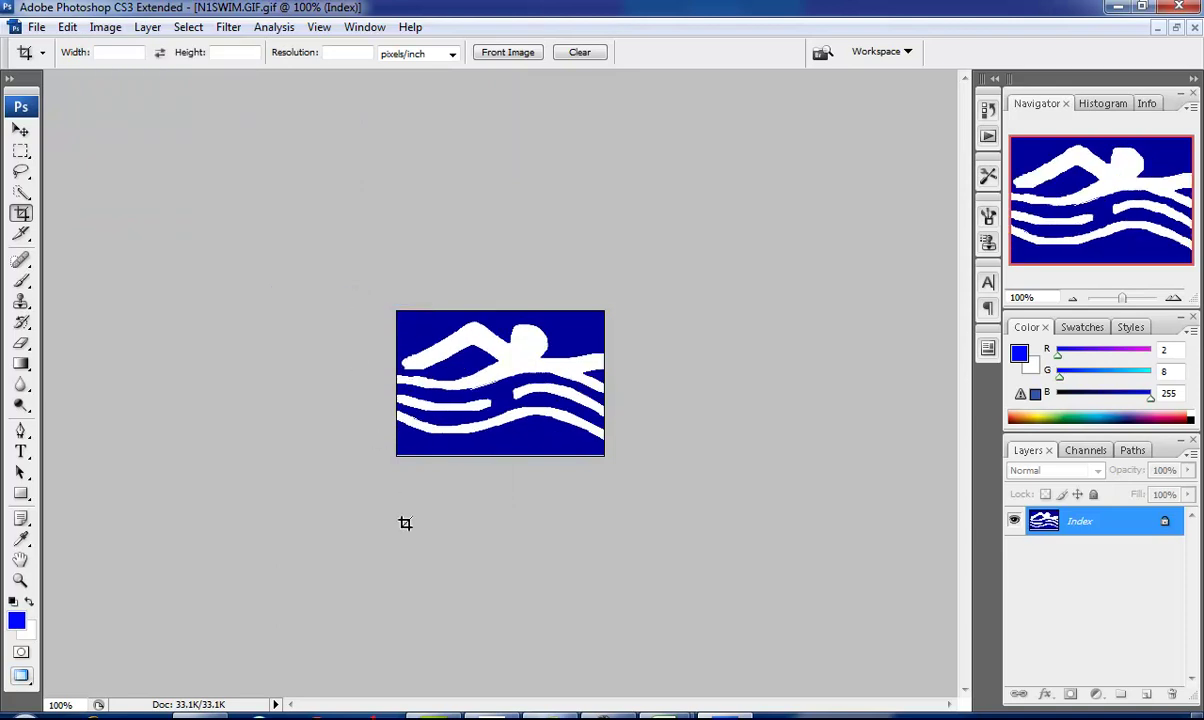
- Copy the required file name N1SWIM2.JPG from task 34 in the exam paper and return to Photoshop
key(alt+Tab)
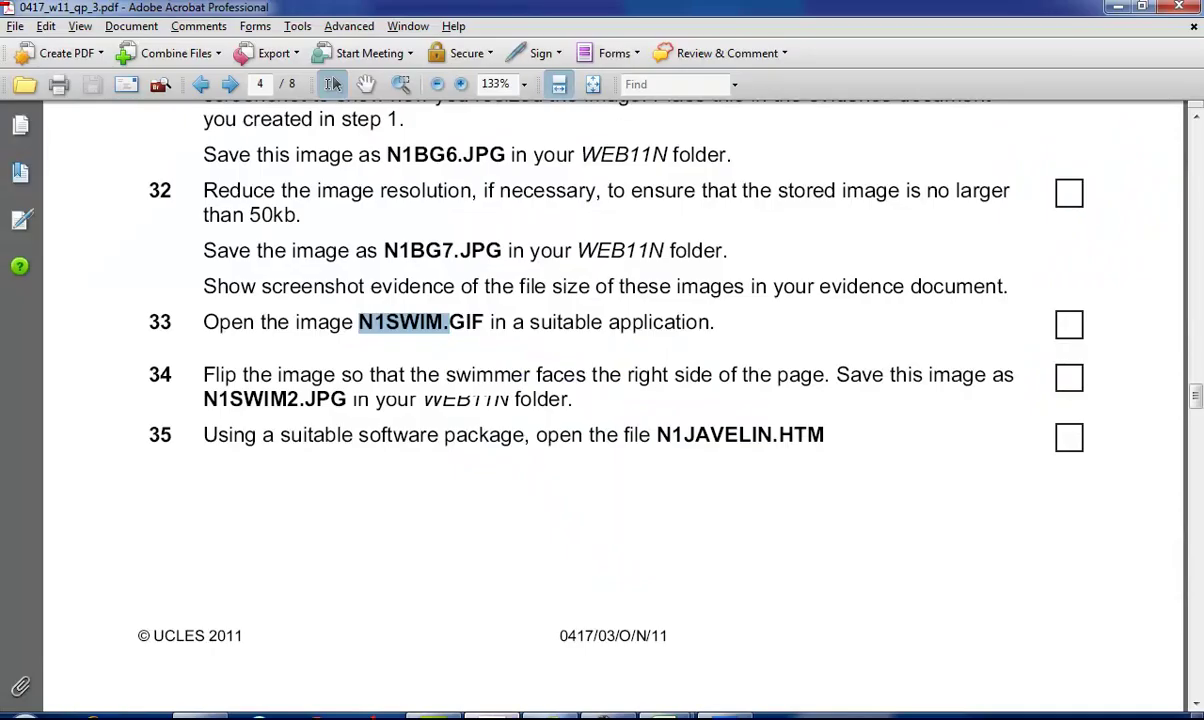
drag(347, 397, 191, 401)
key(ctrl+c)
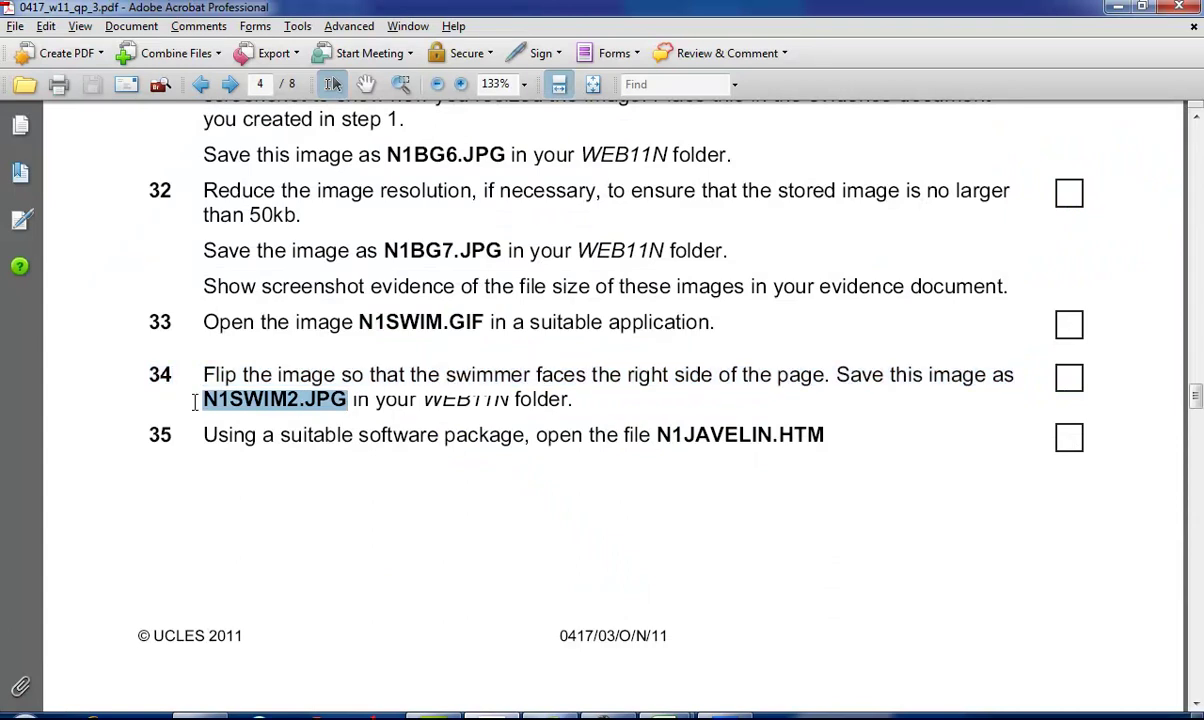
key(alt+Tab)
click(36, 27)
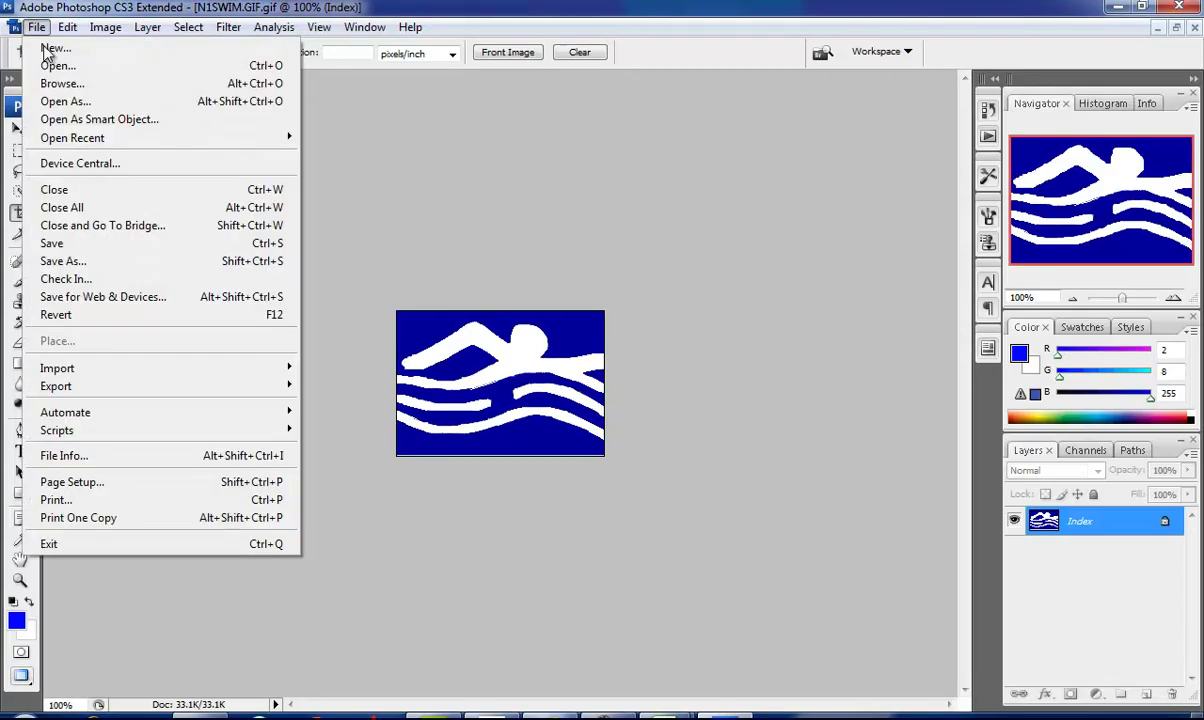
click(100, 261)
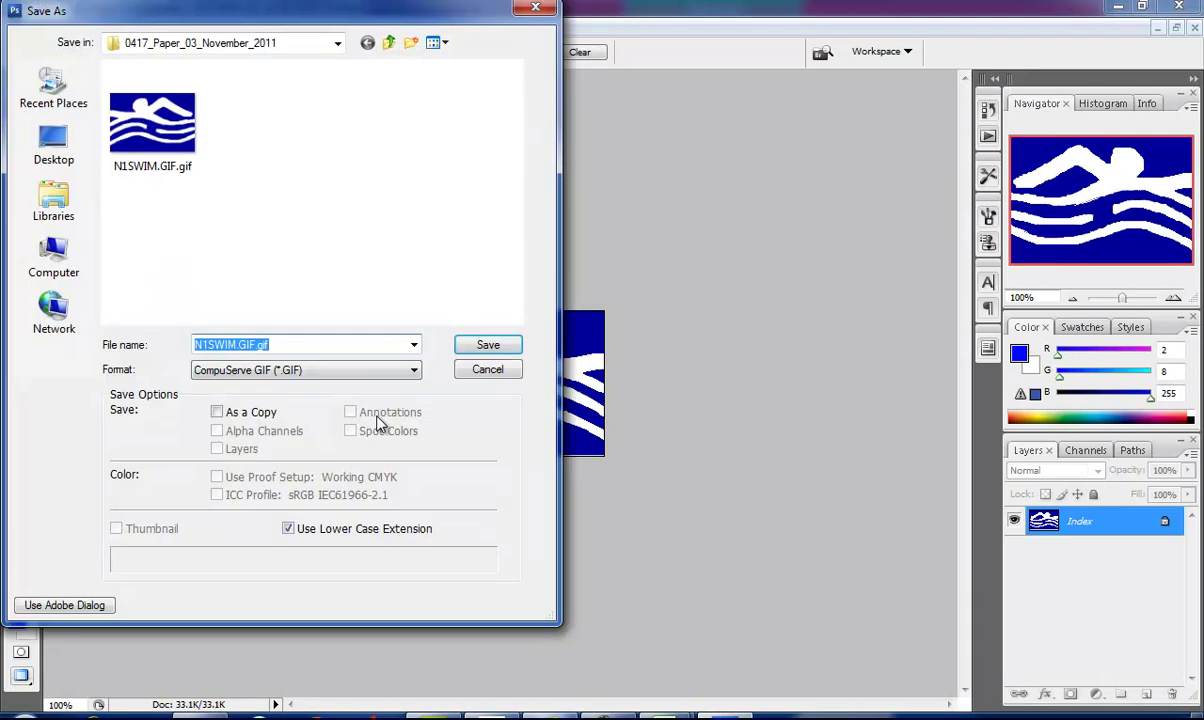
key(ctrl+v)
click(335, 370)
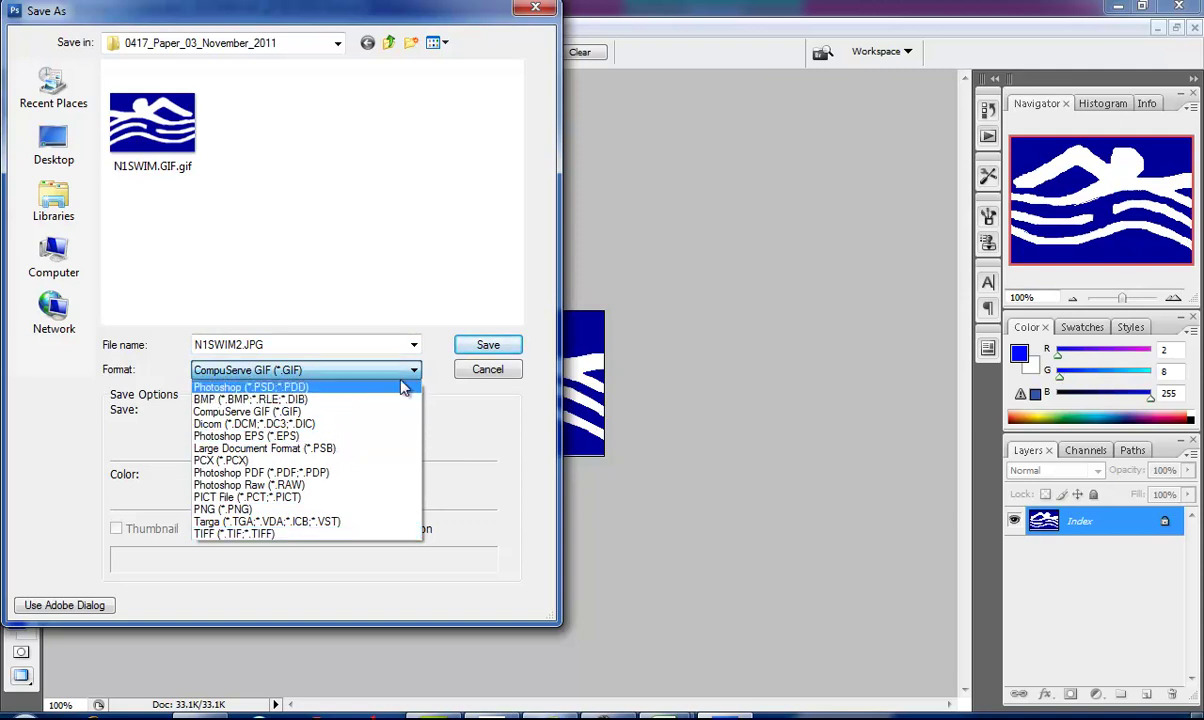
click(490, 375)
click(490, 372)
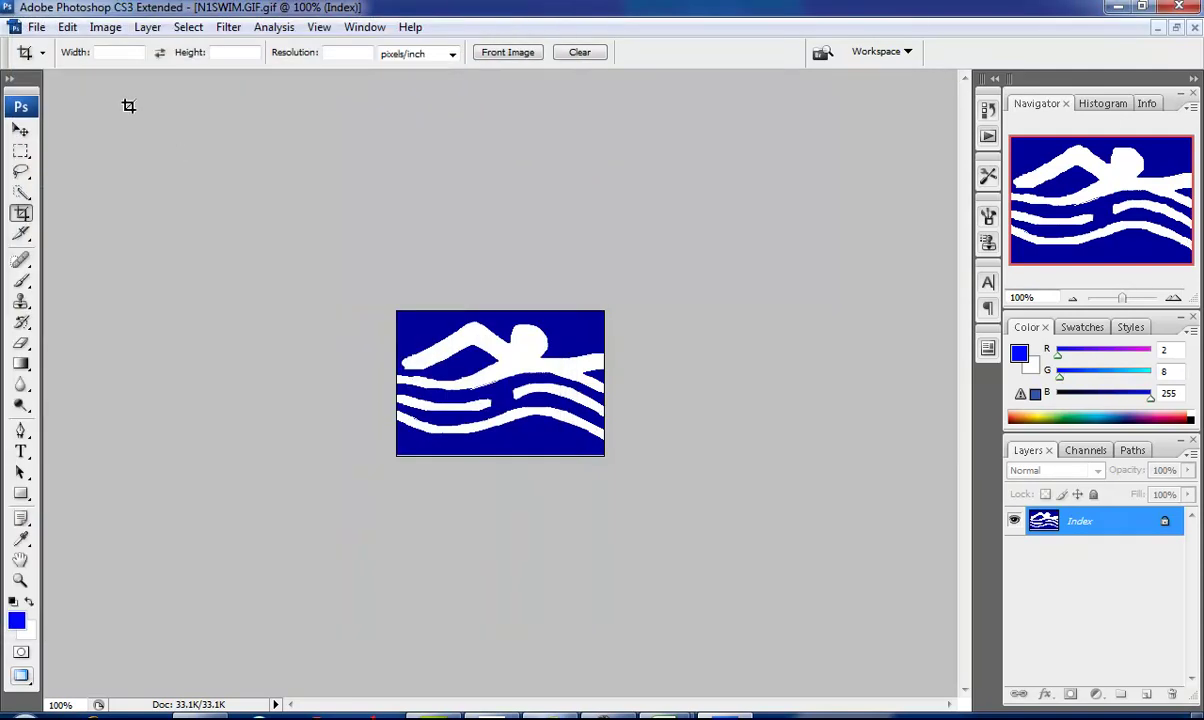
- Start saving the flipped swimmer image for the web as a high-quality JPEG in G:\MY DOCUMENTS\IGCSE PAPERS\2010and2011\0417_Paper_03_November_2011
click(36, 27)
click(170, 298)
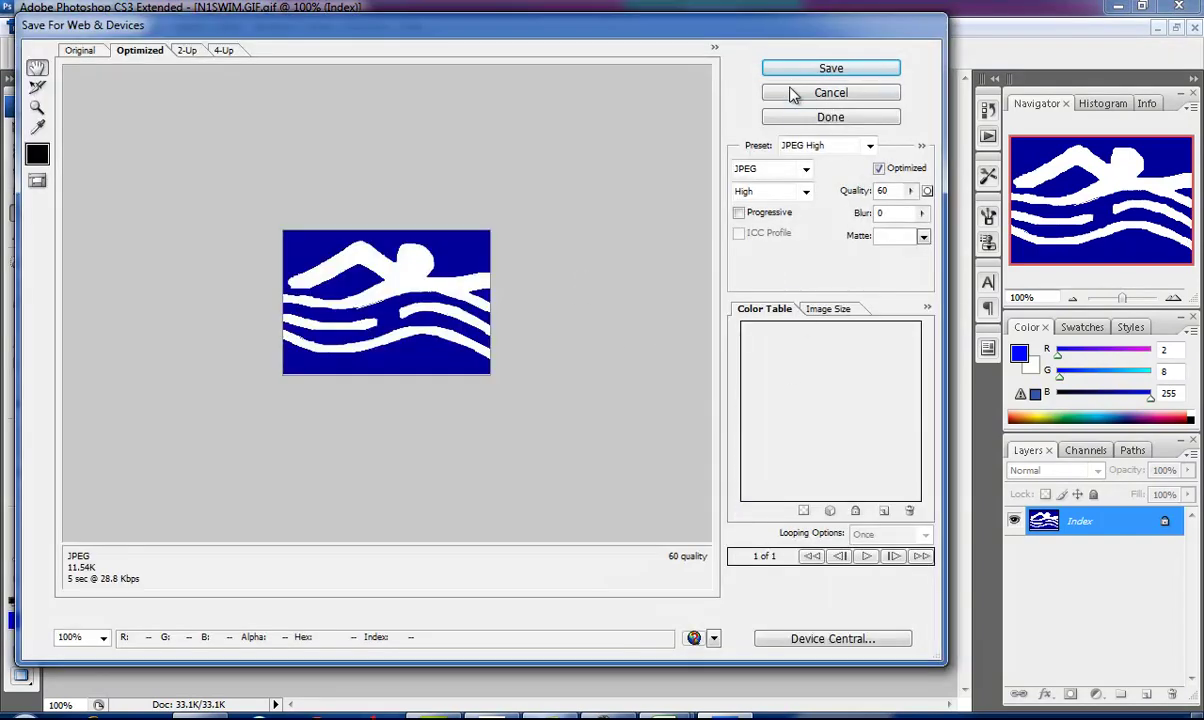
click(793, 69)
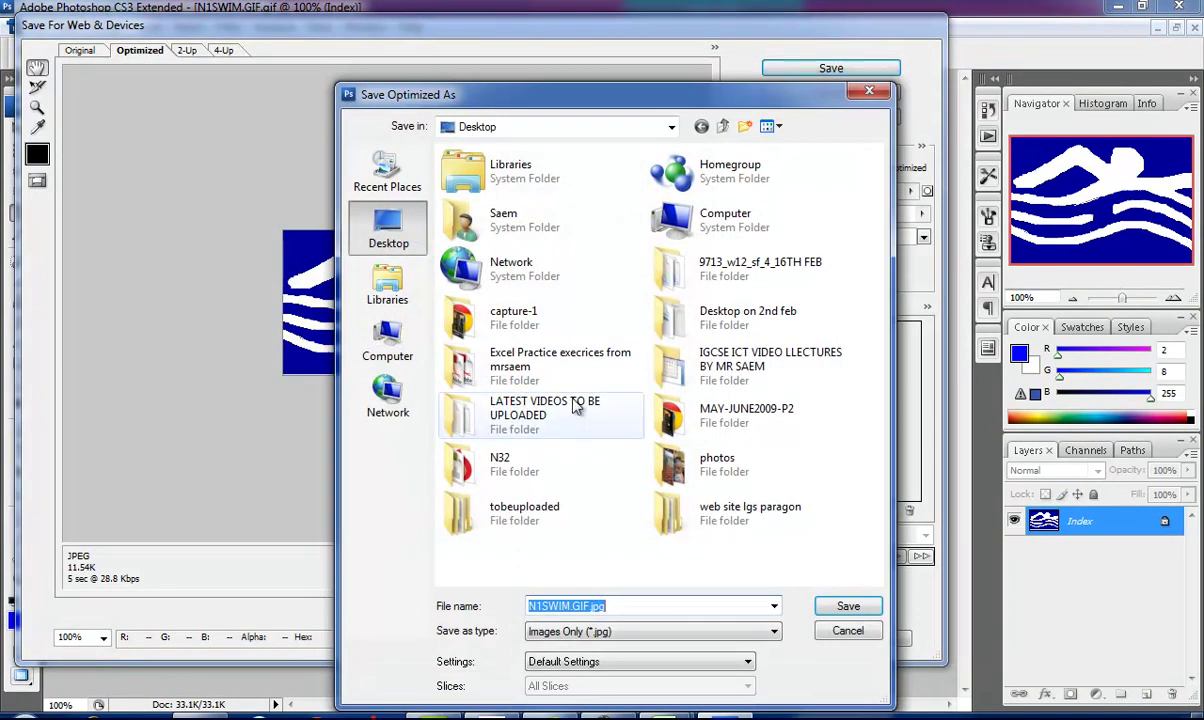
double_click(690, 218)
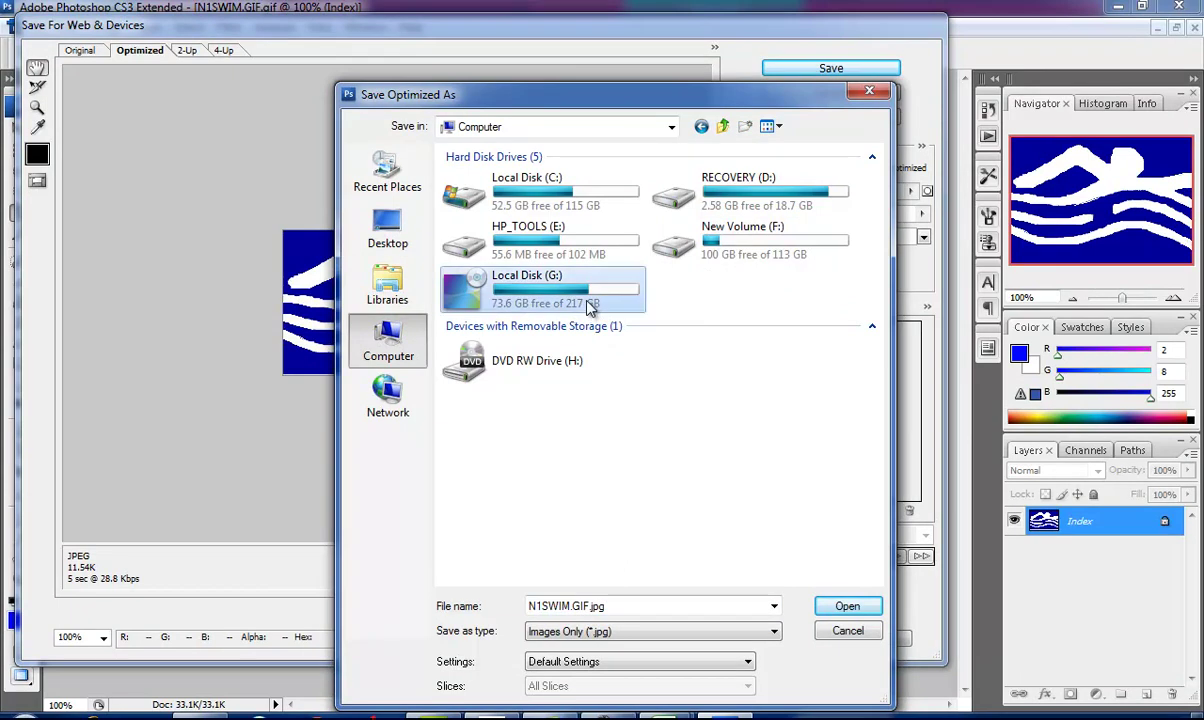
double_click(590, 308)
drag(882, 246, 888, 395)
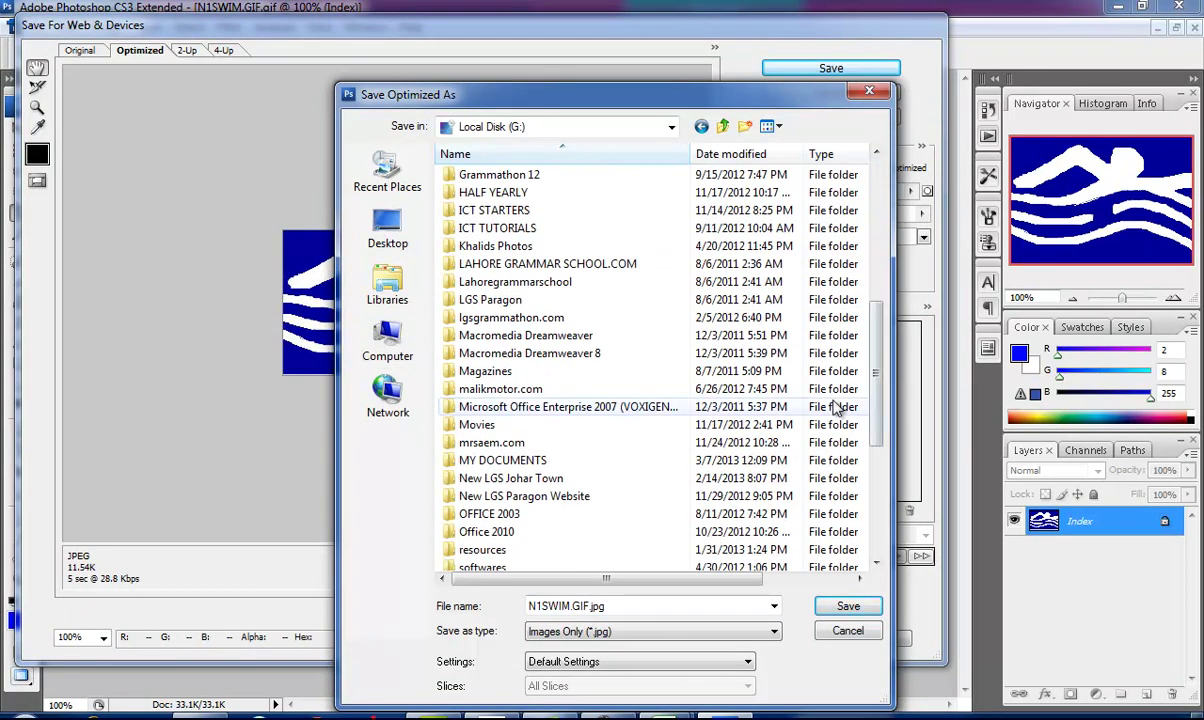
double_click(578, 460)
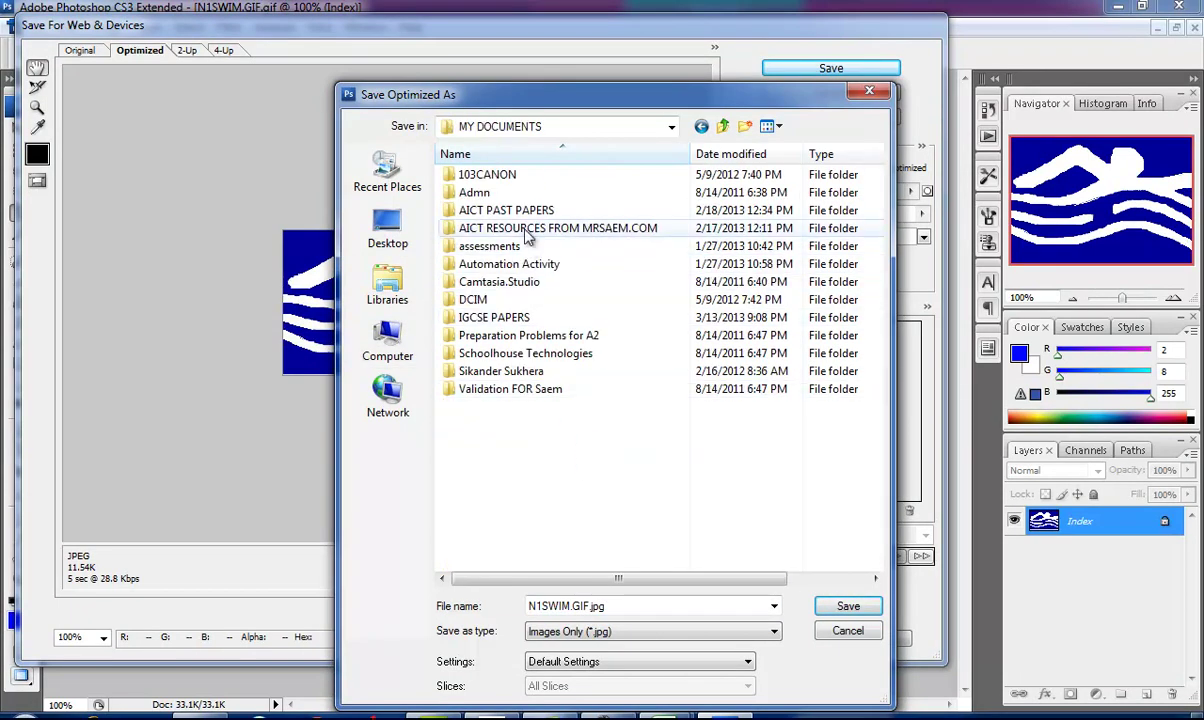
double_click(527, 318)
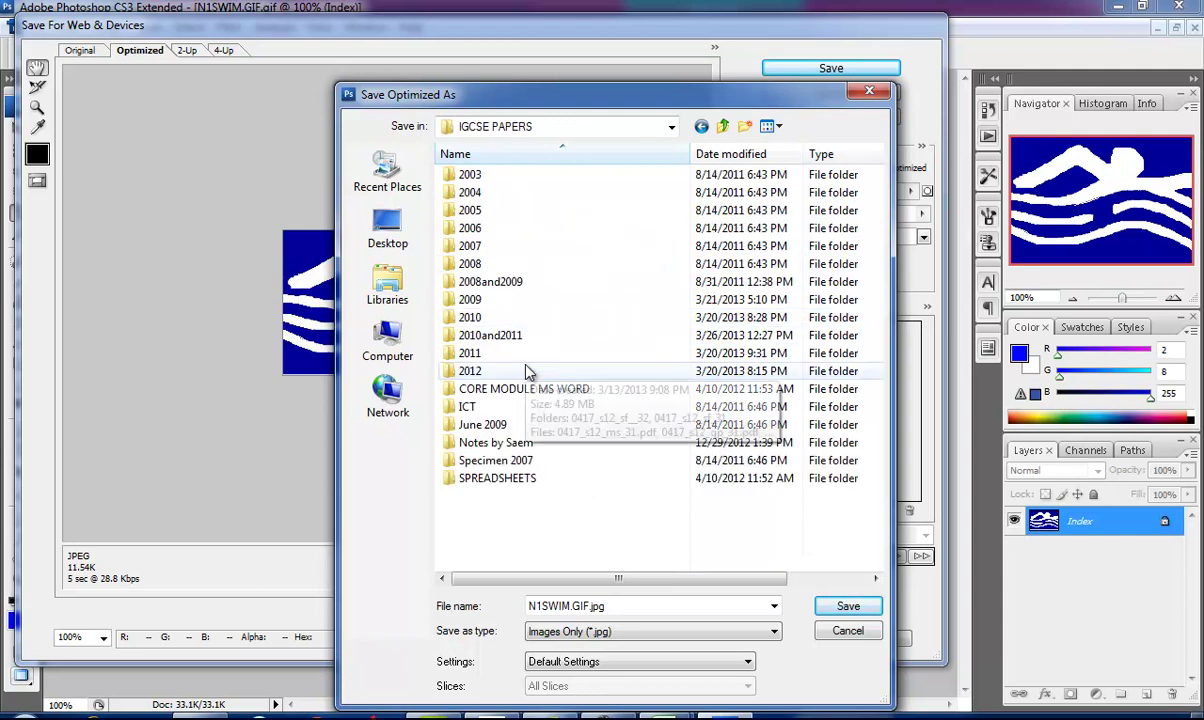
double_click(524, 355)
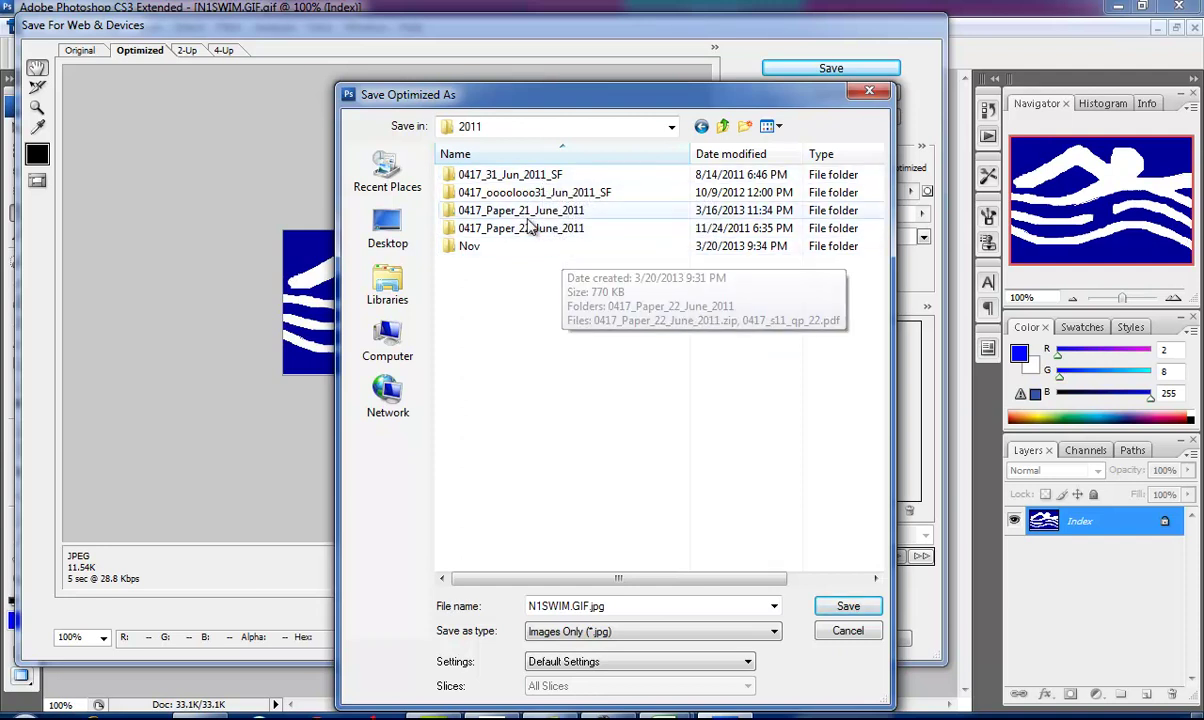
click(700, 130)
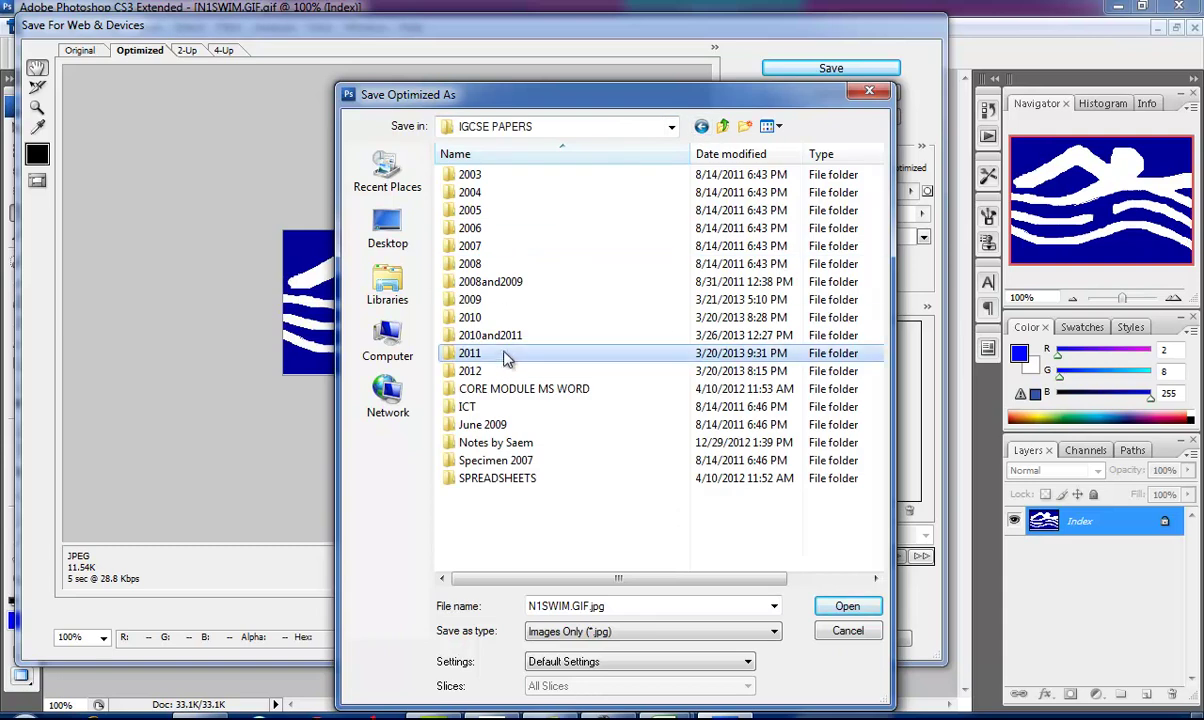
double_click(502, 328)
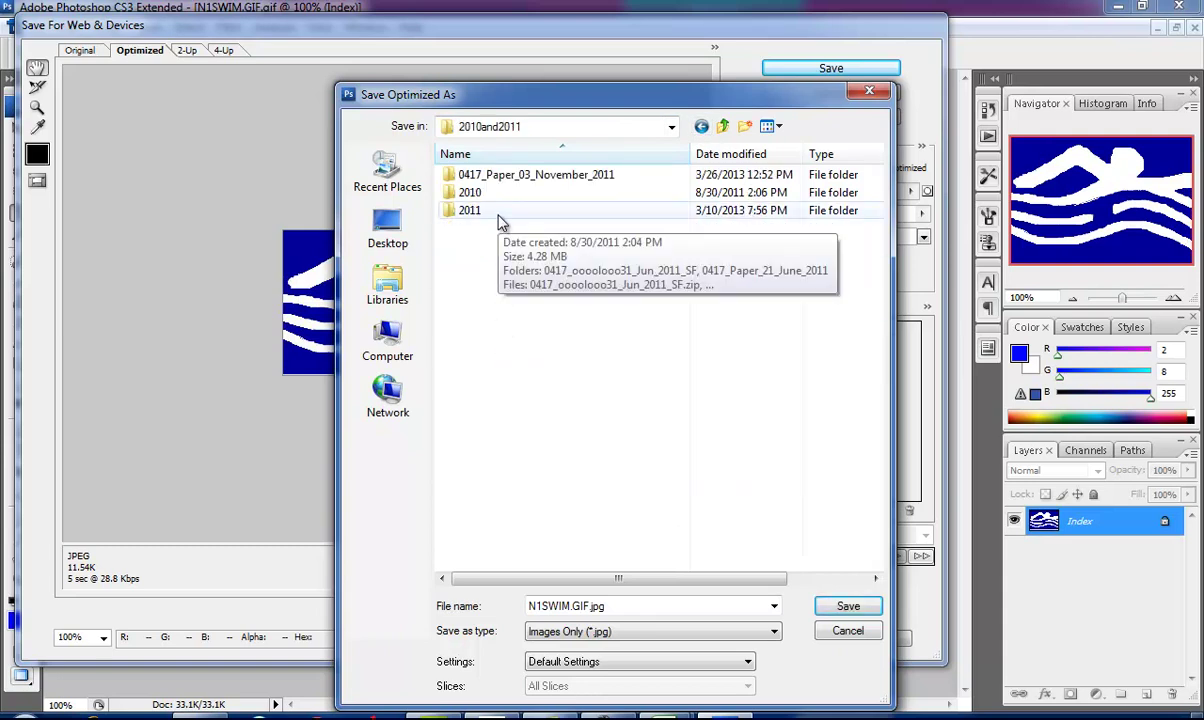
double_click(467, 174)
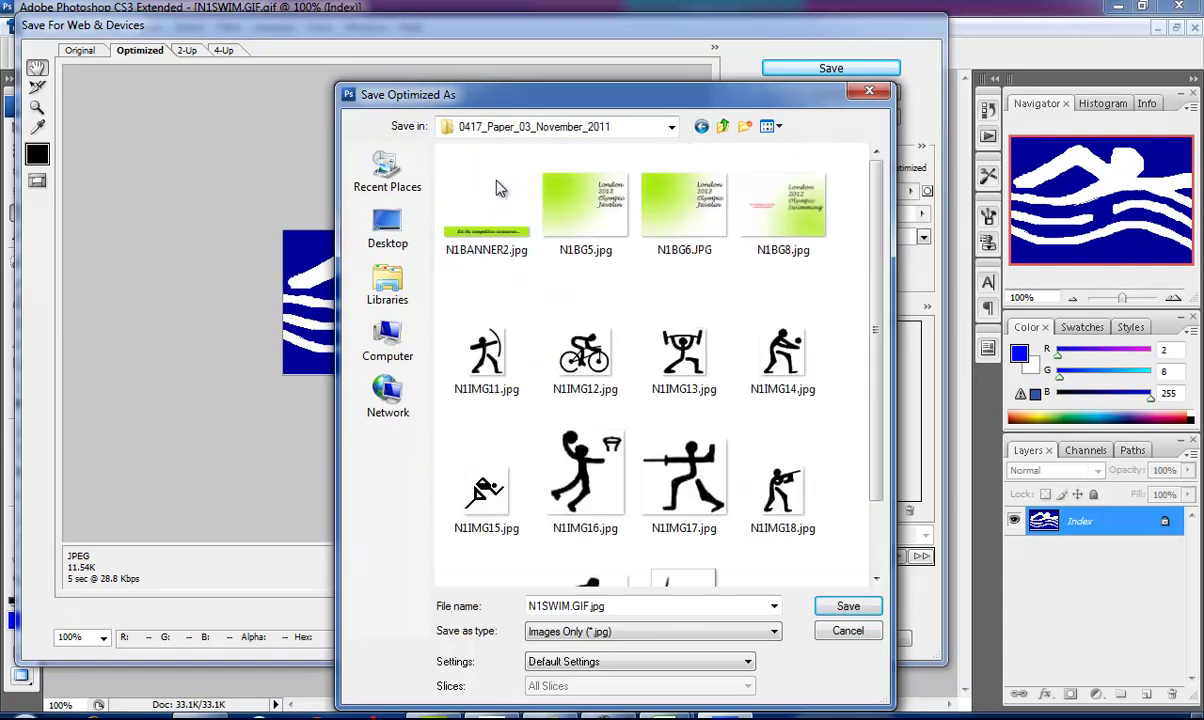
- Name the optimized swimmer image N1SWIM2.JPG and save it
double_click(599, 608)
text(N1SWIM2.JPG)
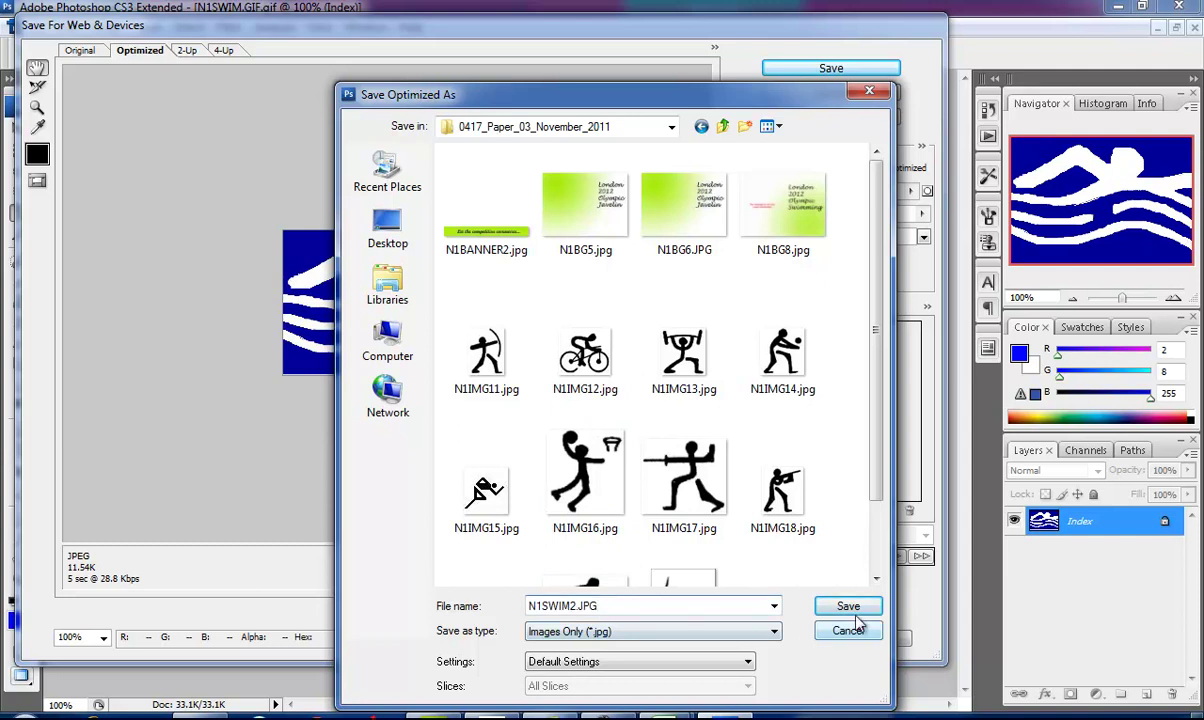
key(Return)
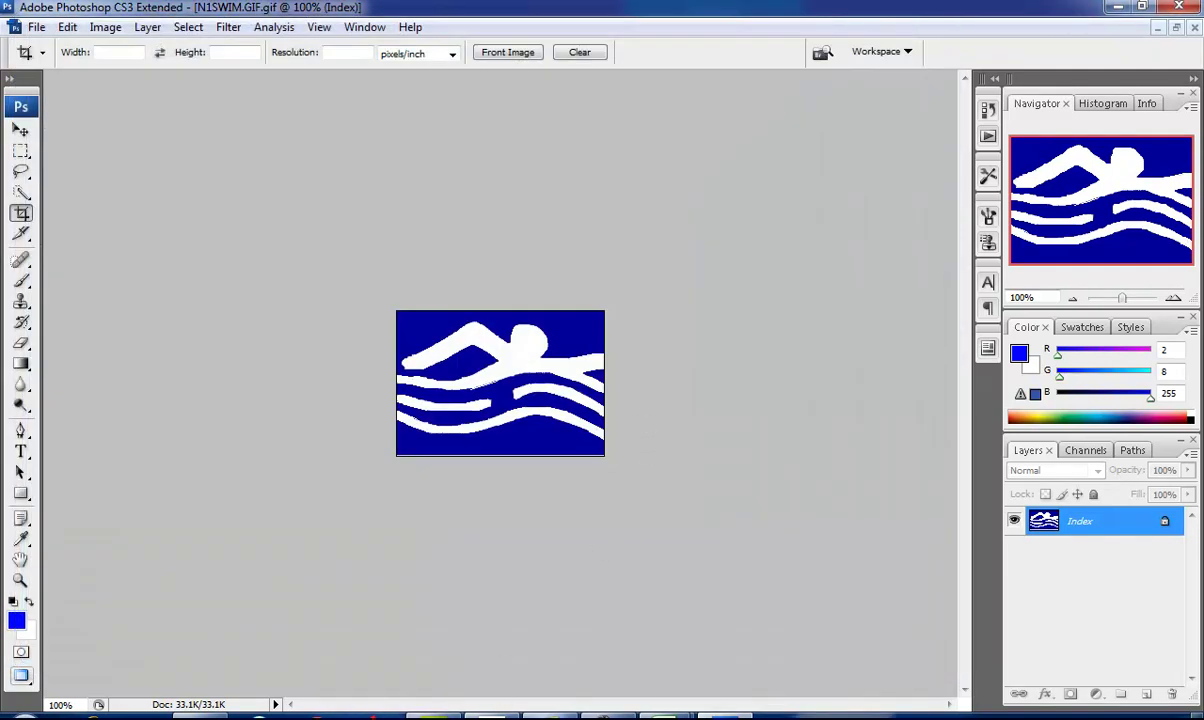
- Switch to the exam paper in Adobe Acrobat and read task 35 about opening N1JAVELIN.HTM
click(497, 712)
scroll(501, 546, down, 3)
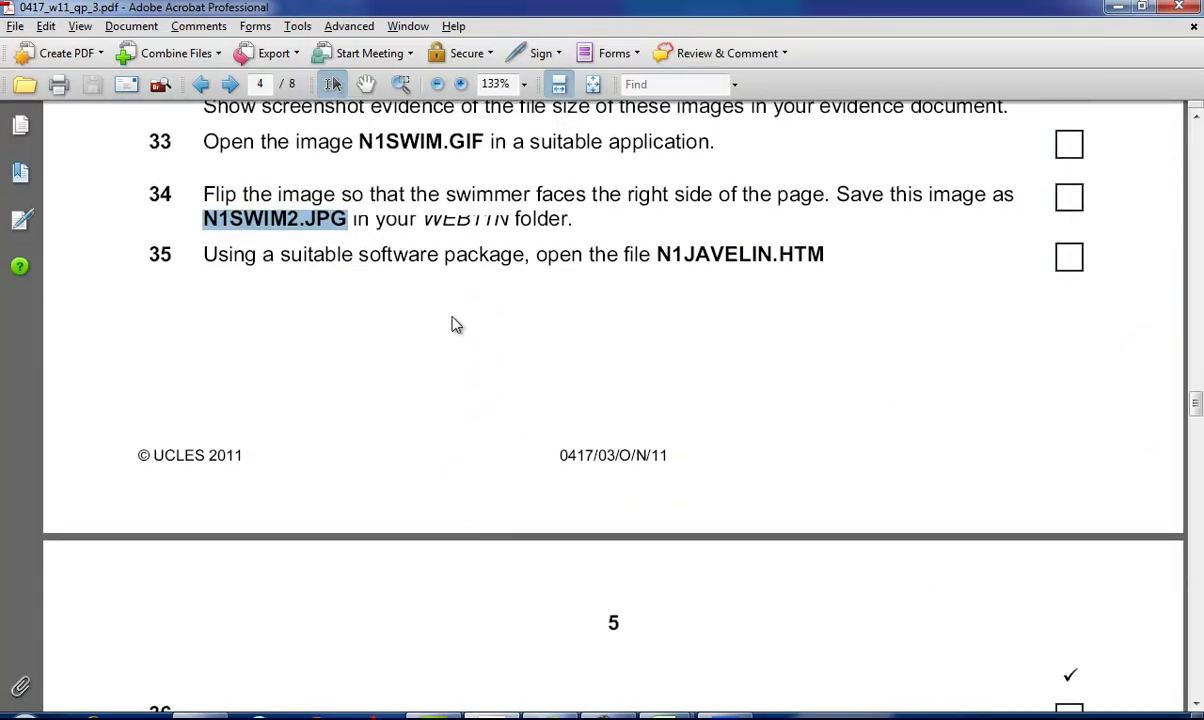
scroll(470, 320, down, 2)
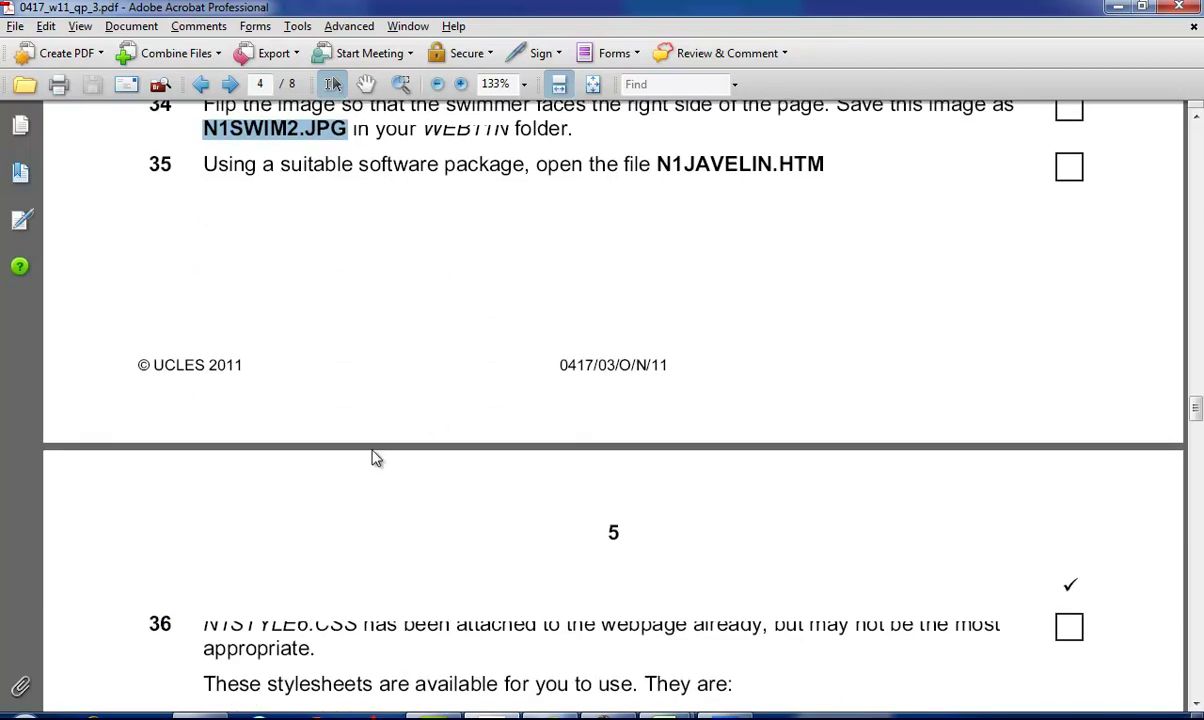
- Switch to the file explorer, open N1JAVELIN.htm in Adobe Dreamweaver CS3 and widen the document area
click(205, 712)
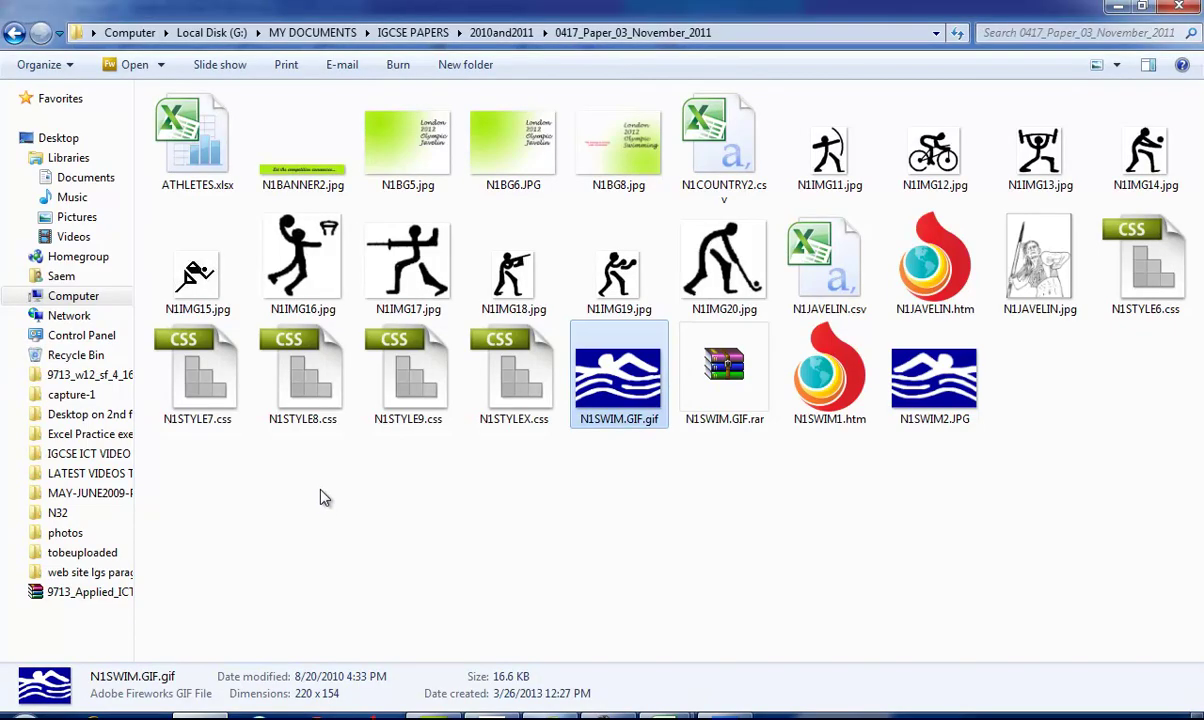
right_click(922, 279)
mouse_move(968, 356)
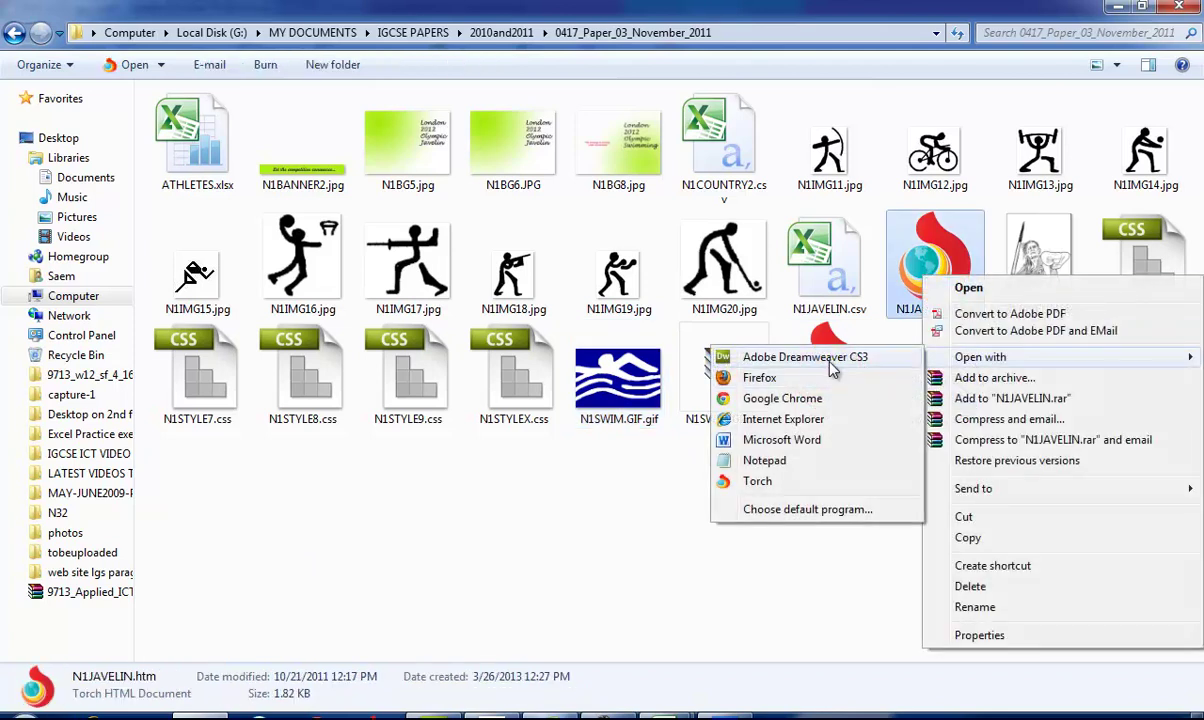
click(795, 357)
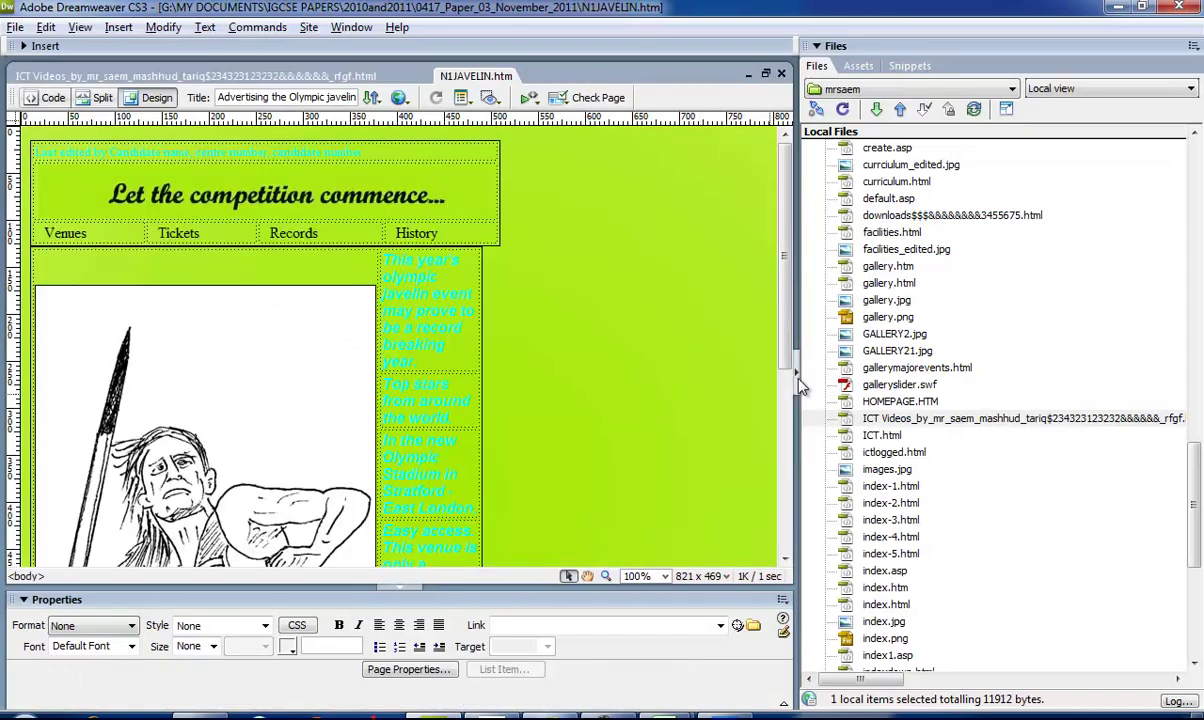
drag(790, 371, 876, 370)
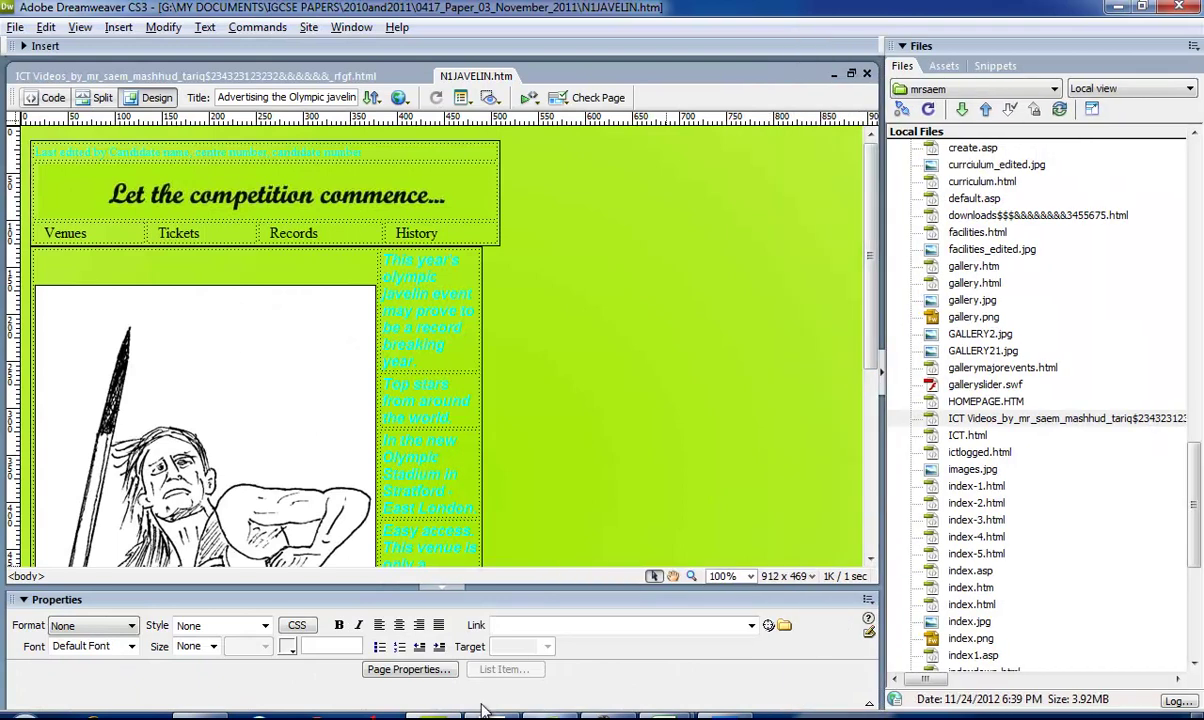
- Return to the exam paper and read task 36 about choosing and attaching the most appropriate stylesheet to the webpage
click(500, 658)
scroll(502, 527, down, 5)
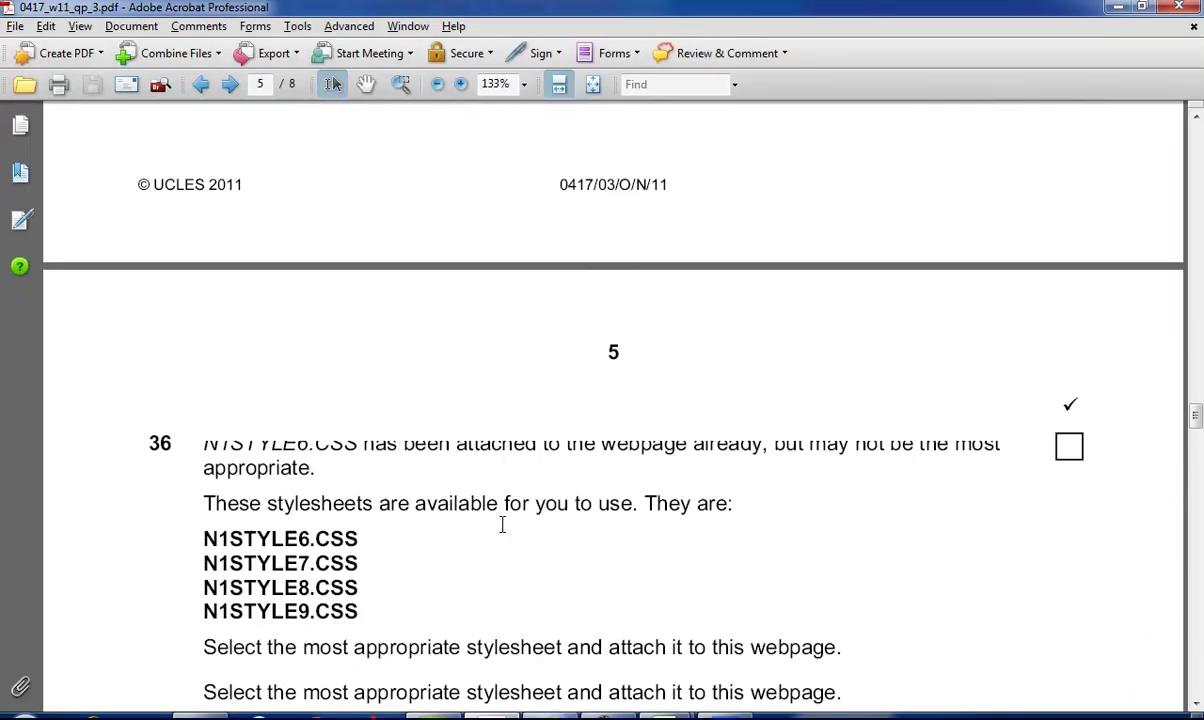
drag(215, 395, 360, 398)
drag(202, 398, 869, 402)
click(869, 402)
scroll(900, 497, down, 5)
drag(204, 232, 672, 233)
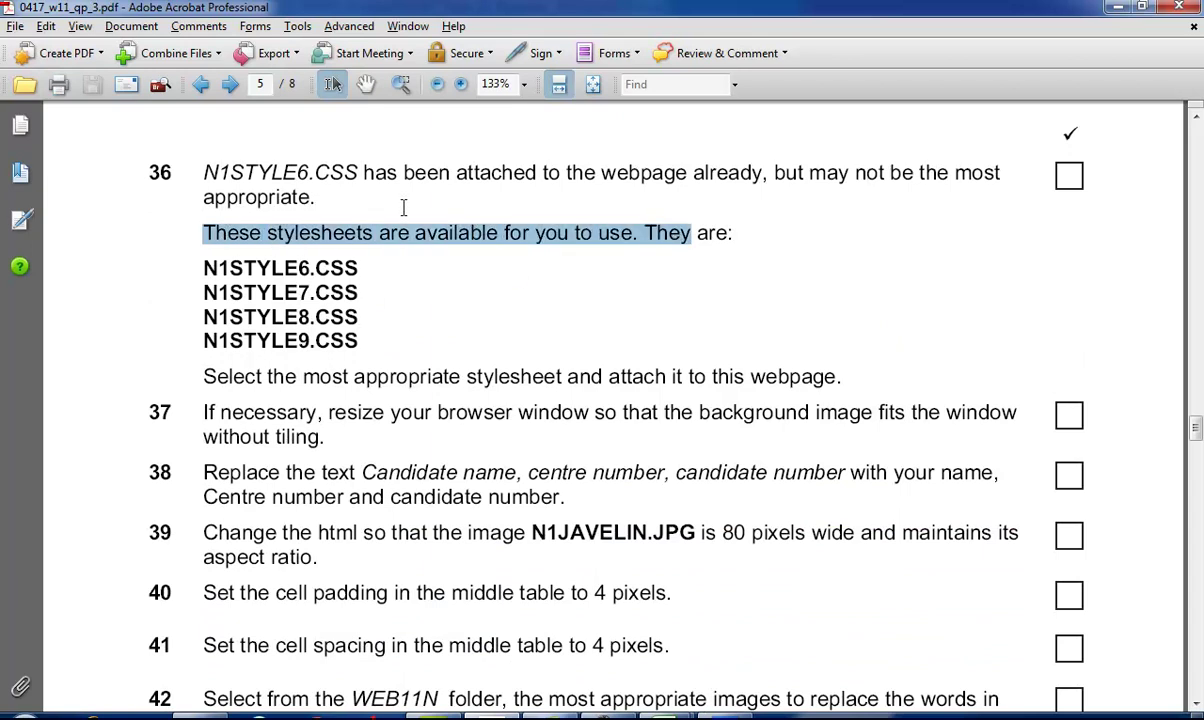
scroll(608, 212, down, 3)
scroll(735, 224, up, 1)
- Switch back to Dreamweaver and remove the attached N1style6.css style sheet from the javelin webpage
key(alt+Tab)
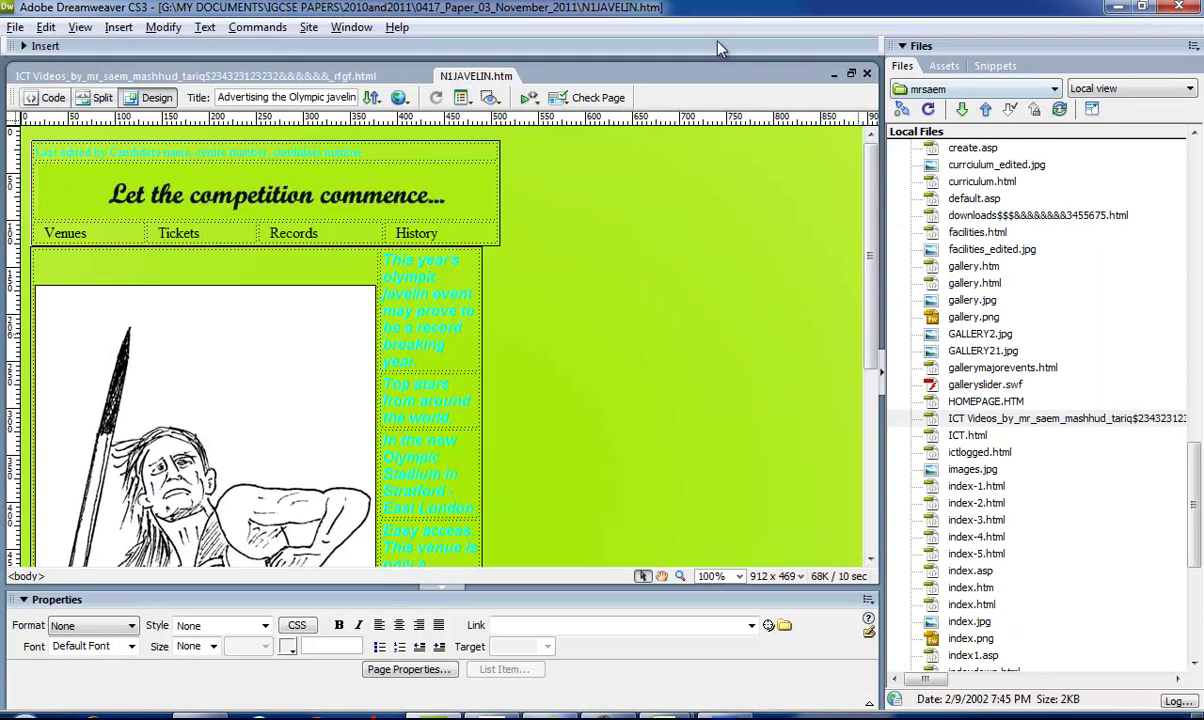
click(355, 27)
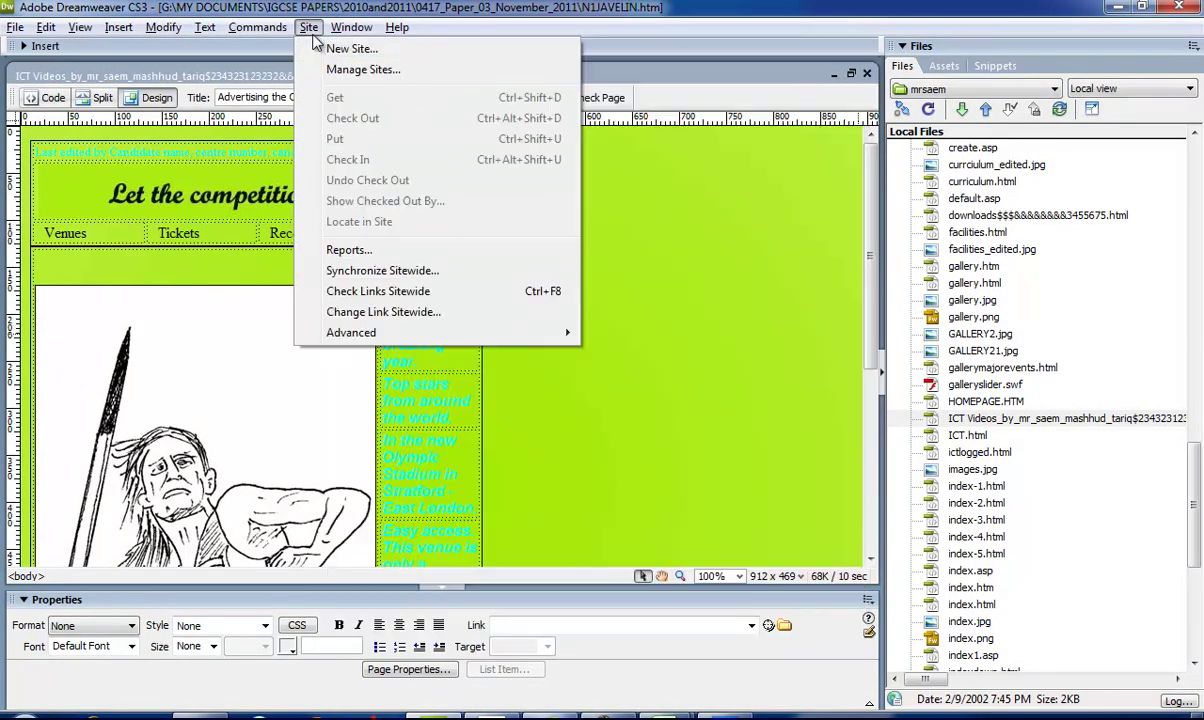
click(375, 97)
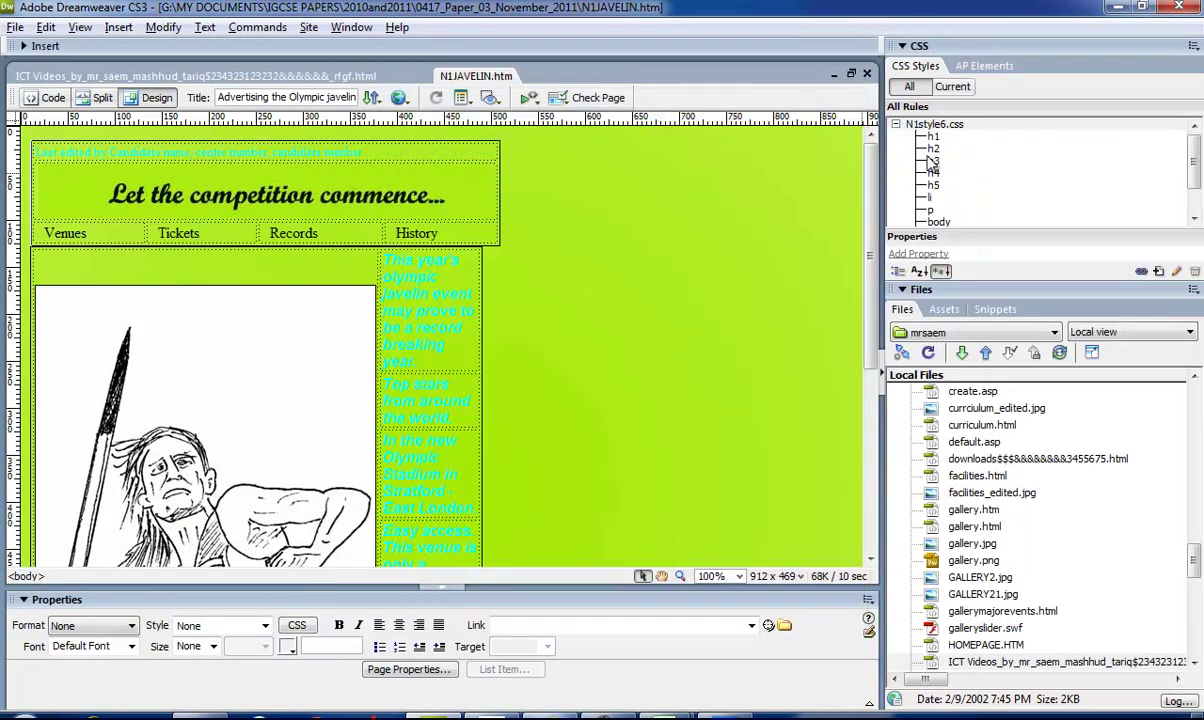
click(1195, 272)
click(1160, 274)
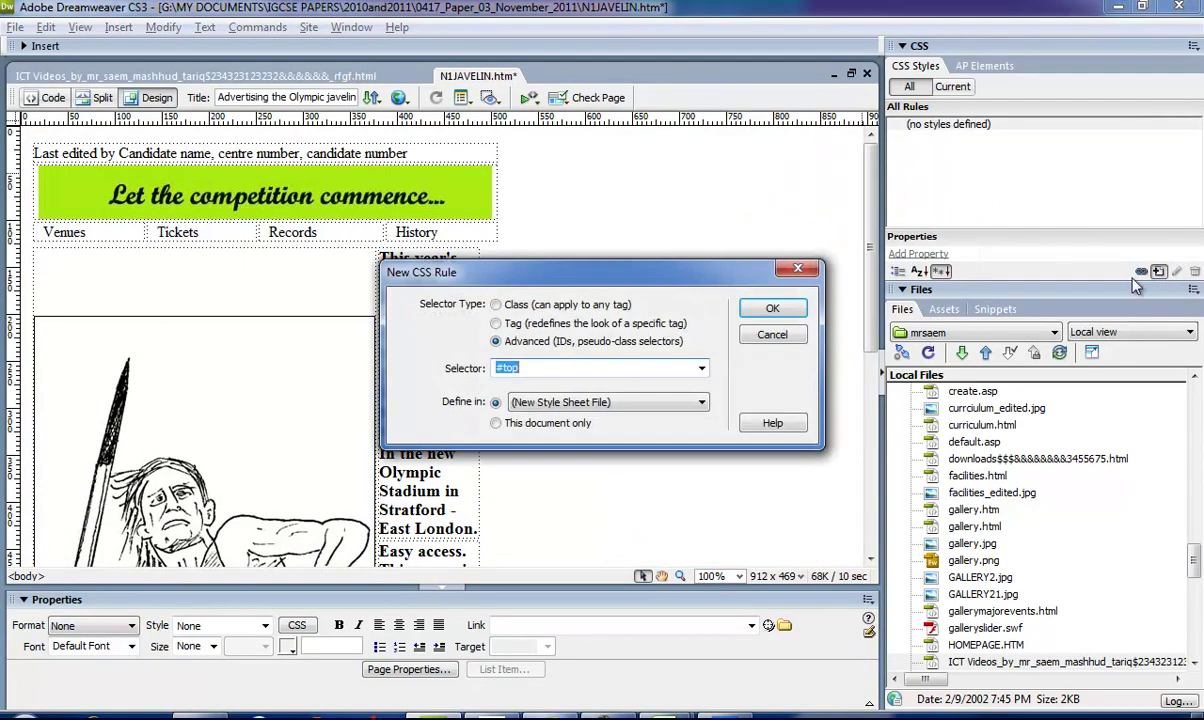
click(788, 334)
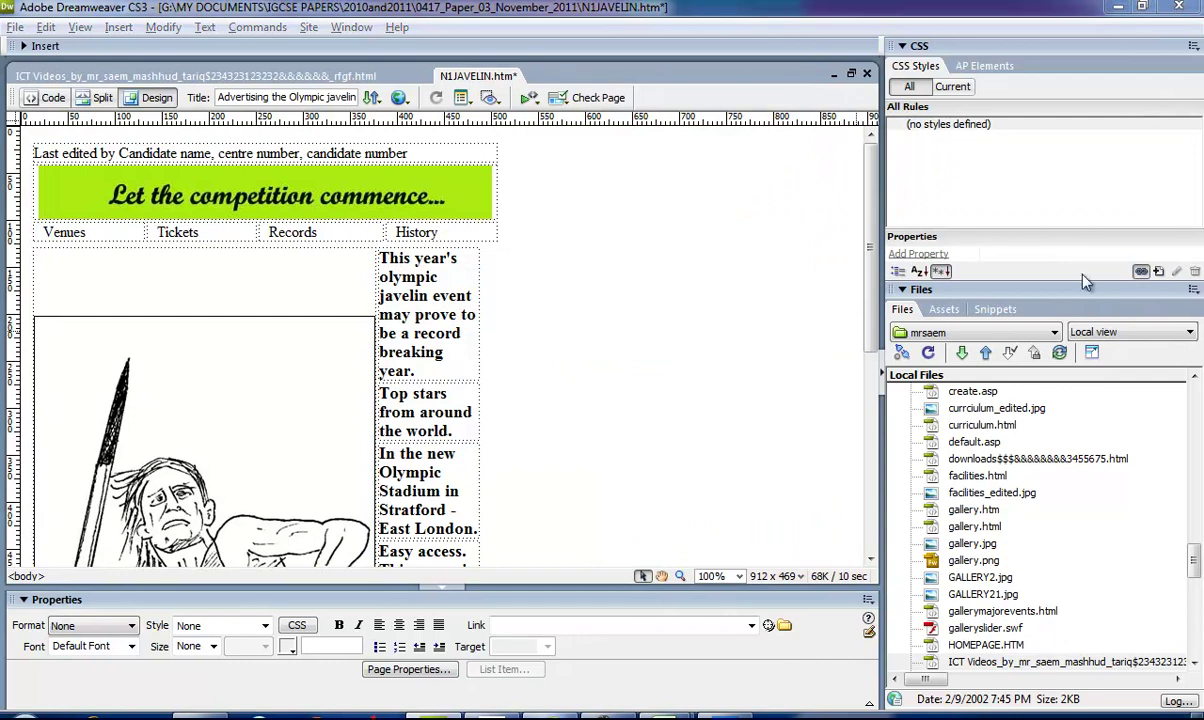
- Attach N1STYLE7.css from the 0417_Paper_03_November_2011 folder to the javelin webpage as a linked external style sheet
click(1142, 274)
click(683, 301)
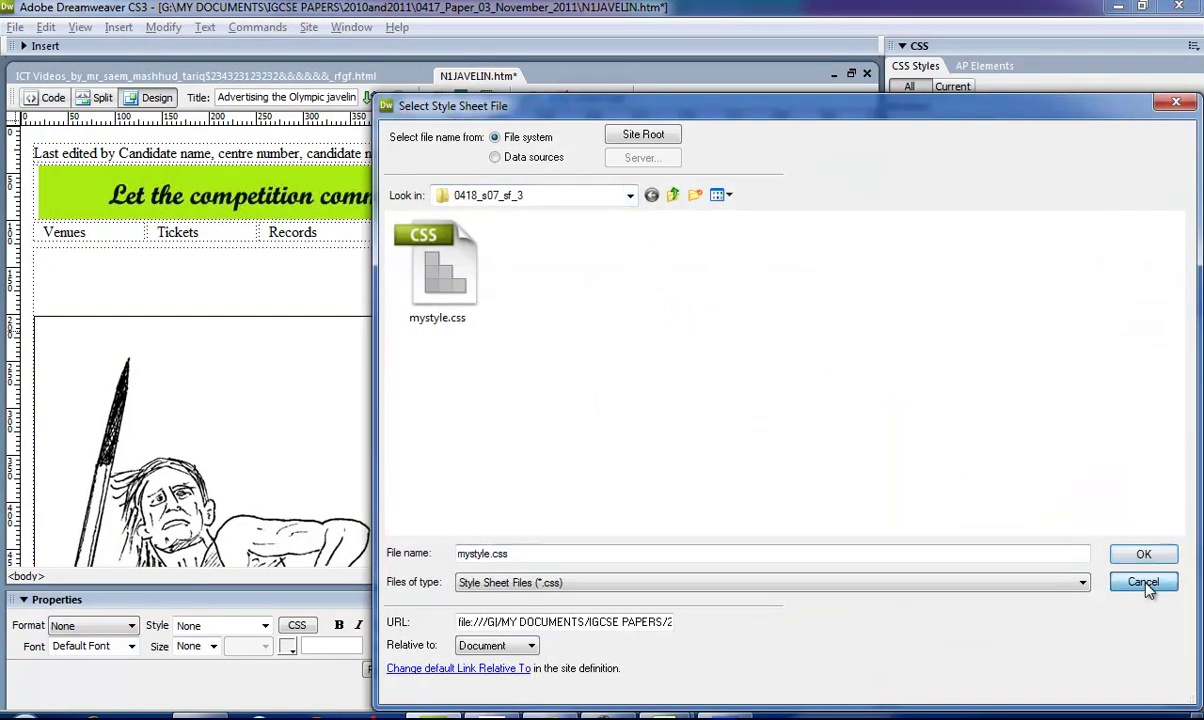
click(1144, 584)
click(684, 302)
click(630, 196)
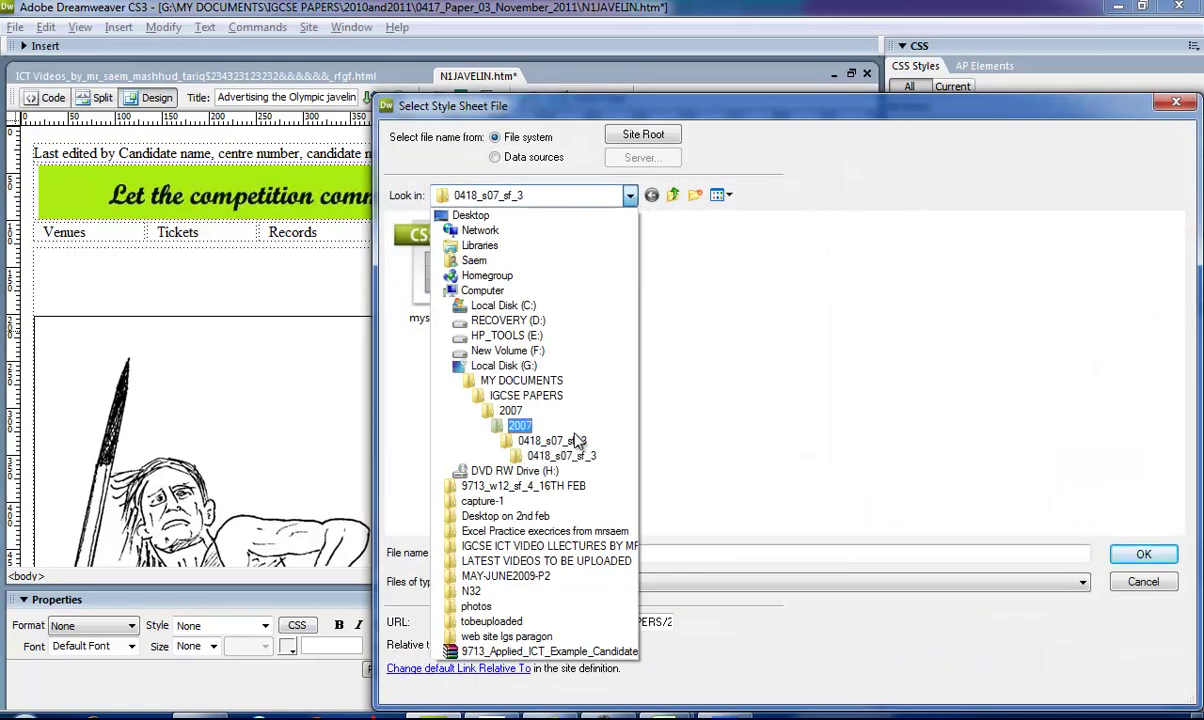
click(520, 395)
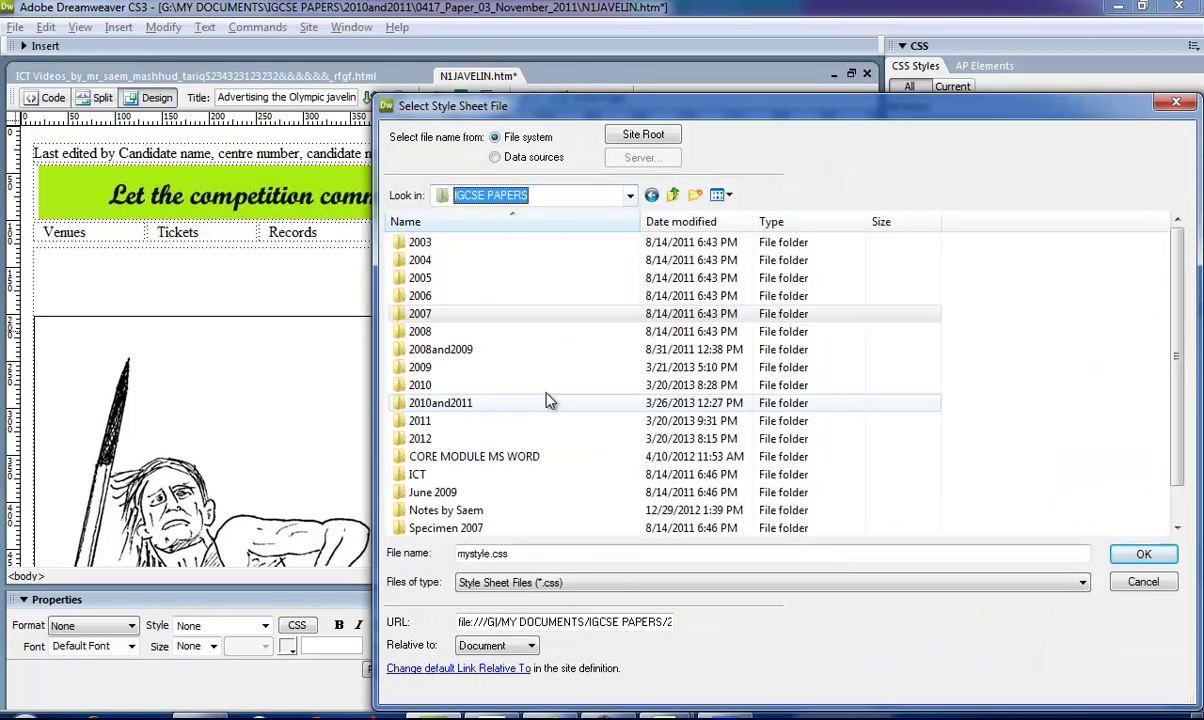
double_click(445, 405)
click(672, 194)
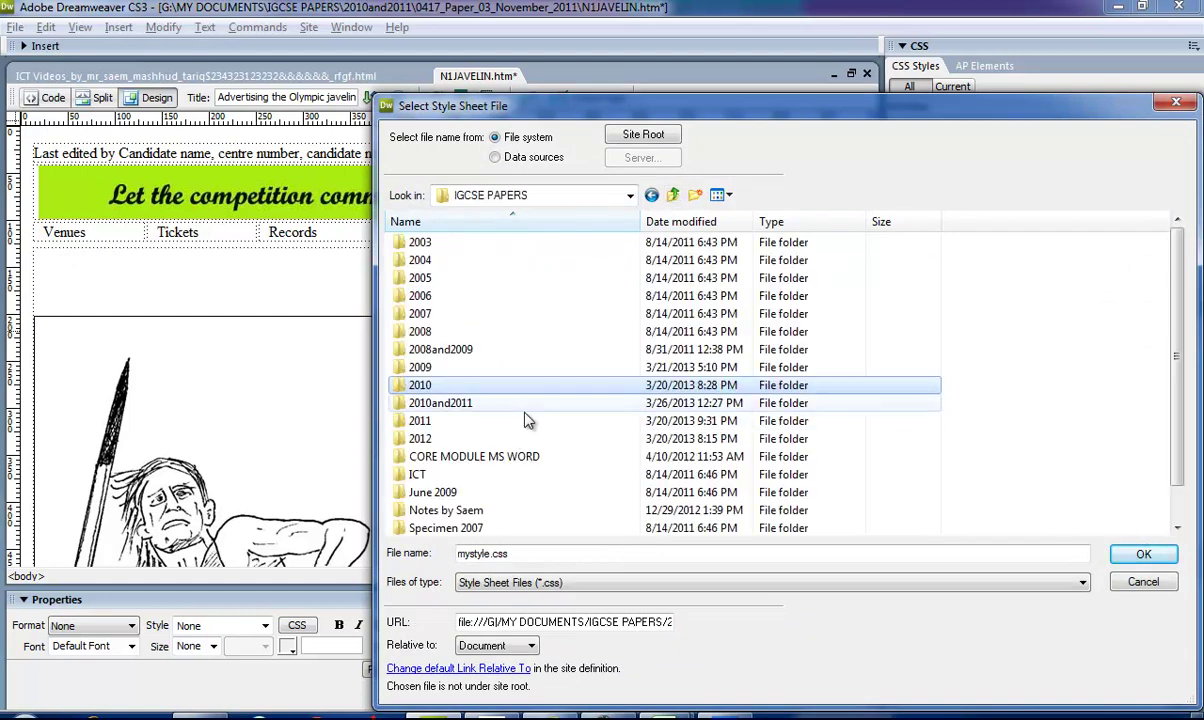
double_click(500, 410)
double_click(465, 242)
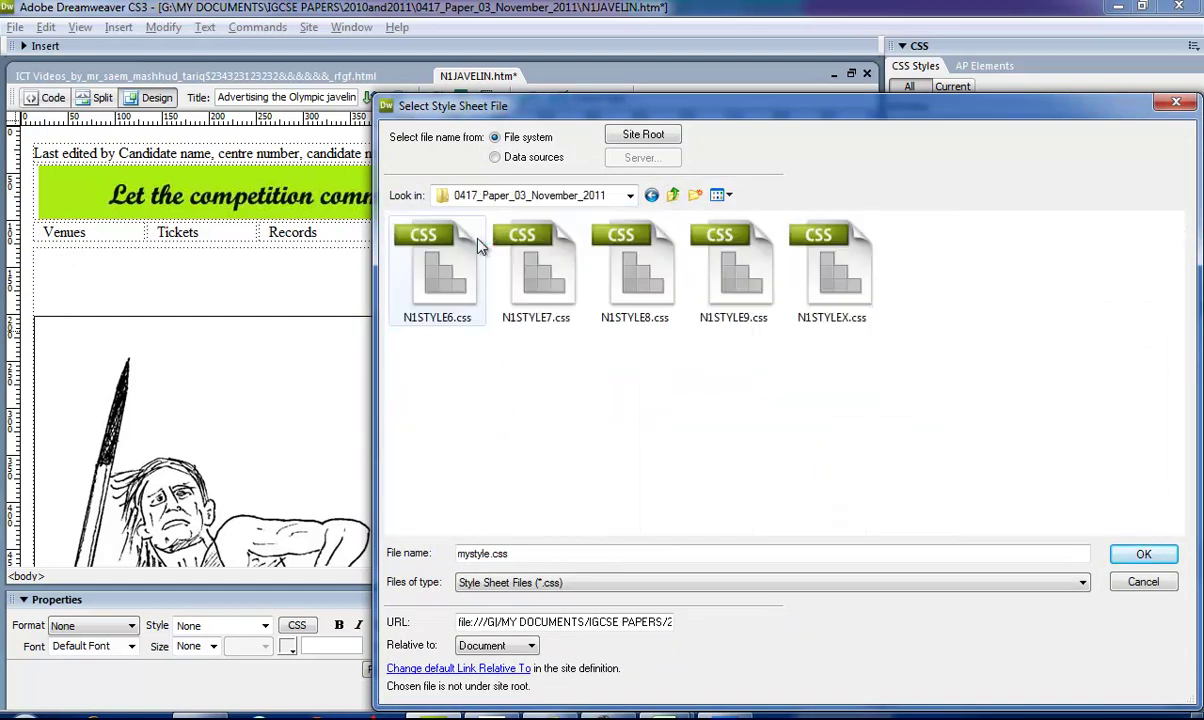
double_click(537, 277)
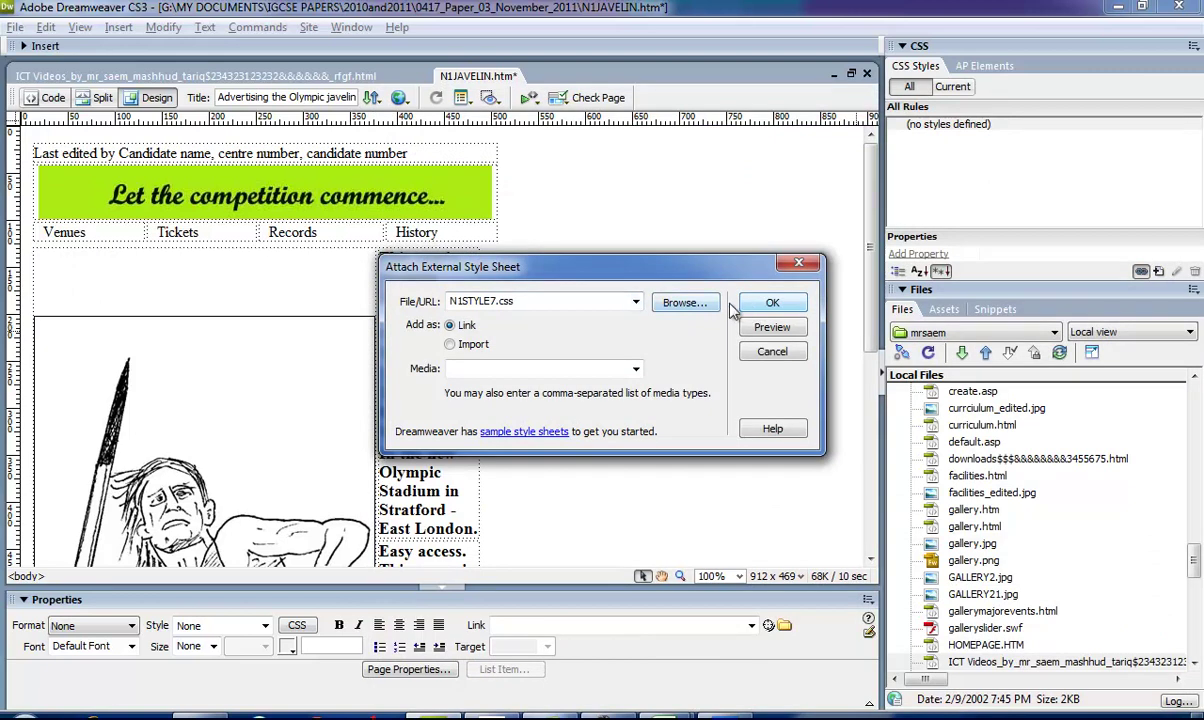
click(768, 304)
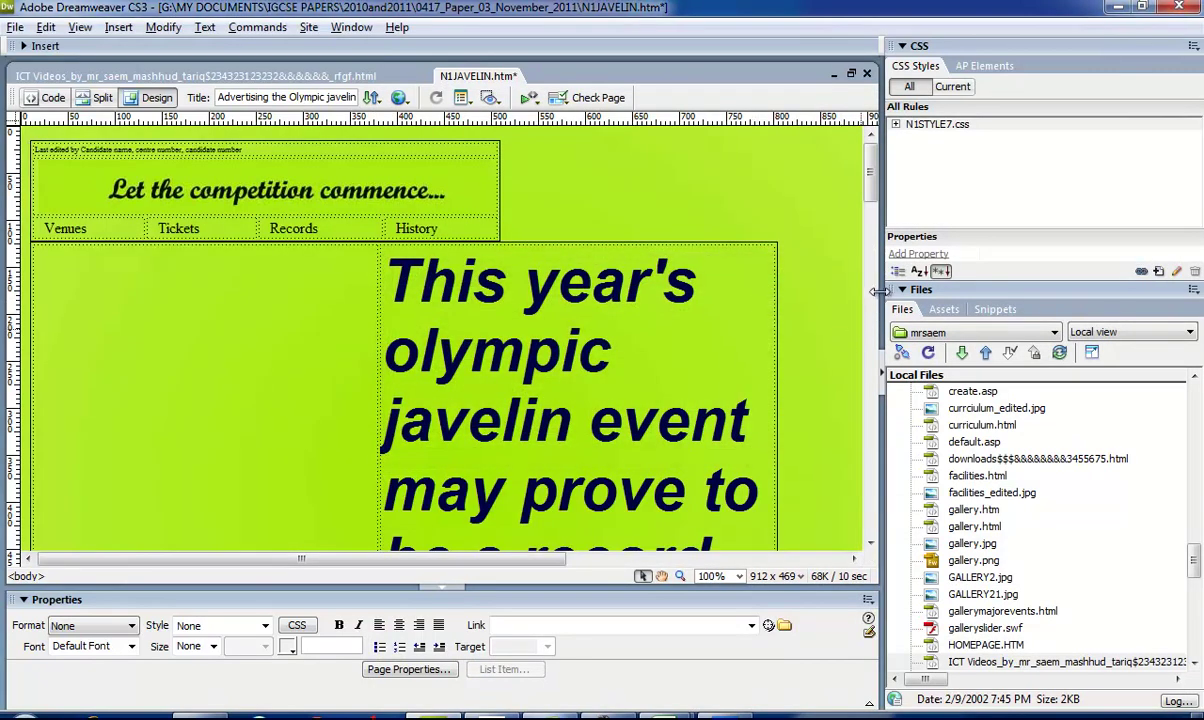
- Examine how the javelin webpage looks with N1STYLE7.css and display the page's HTML code
scroll(866, 193, down, 5)
scroll(866, 193, up, 5)
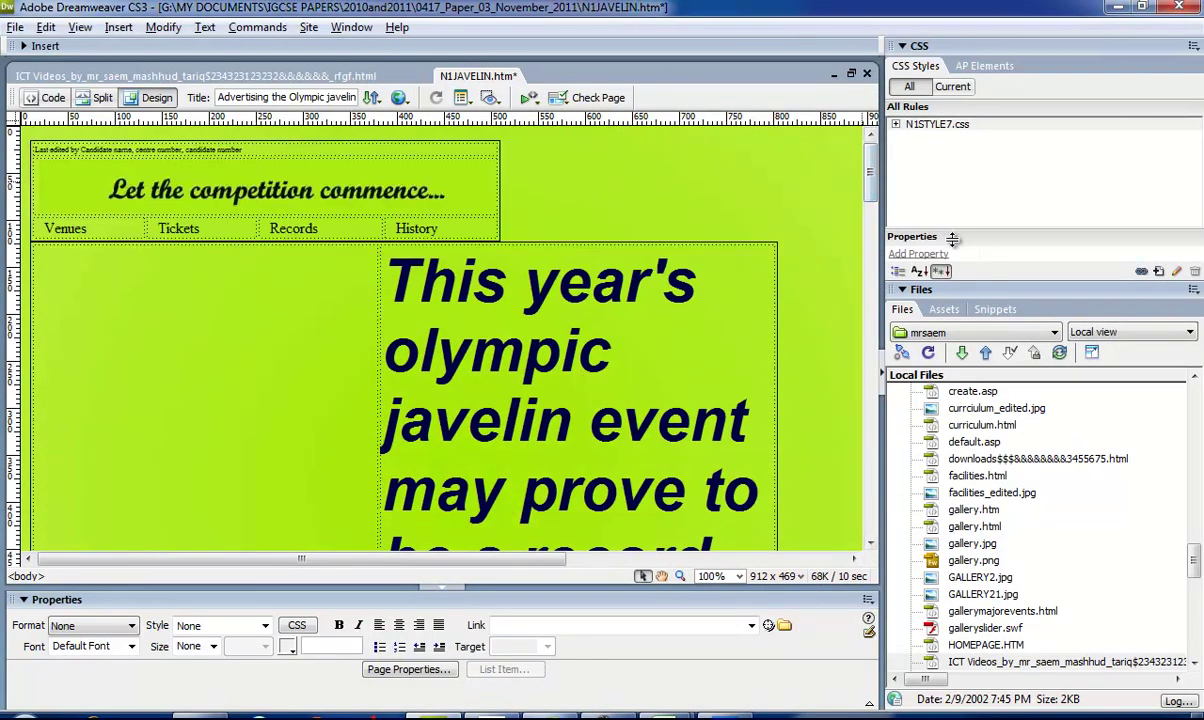
click(951, 126)
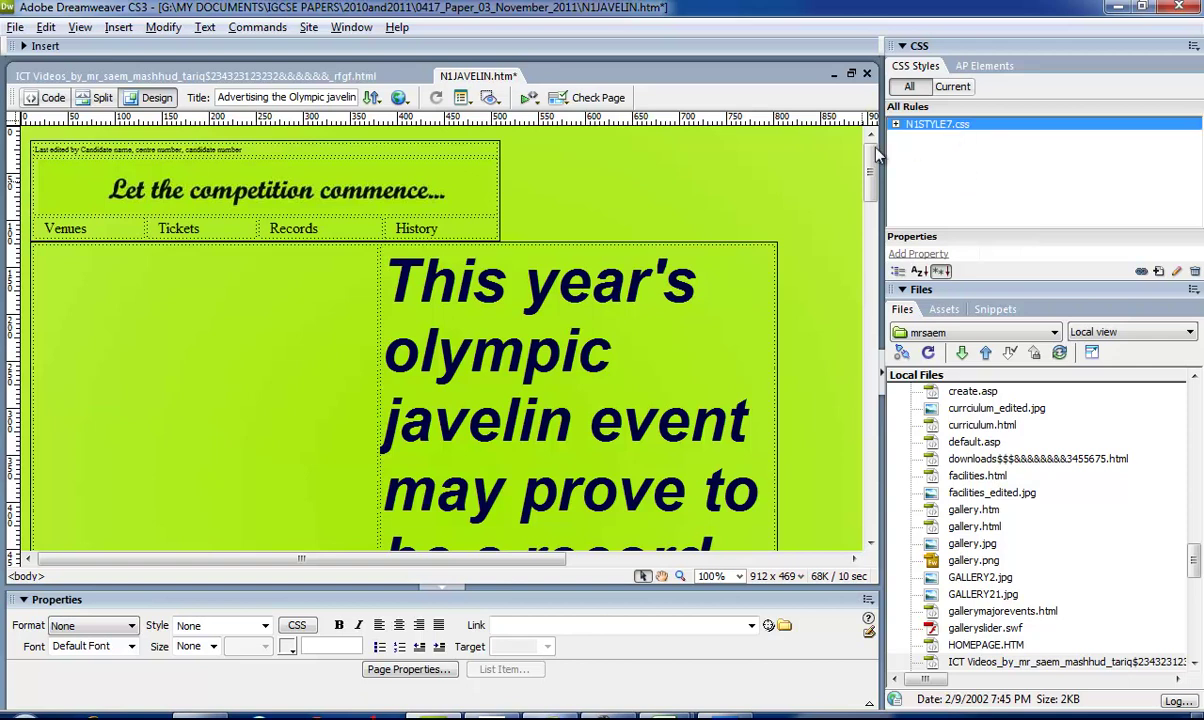
click(46, 98)
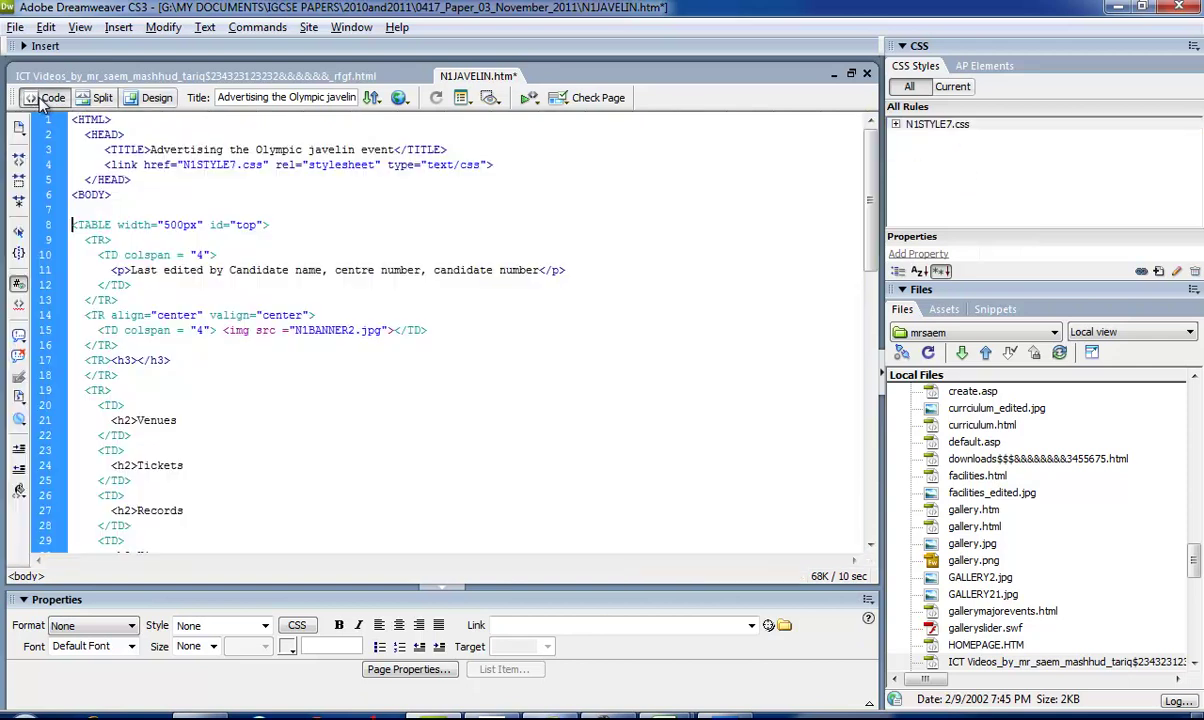
- Return the javelin webpage to its design view and remove the attached N1STYLE7.css style sheet
click(137, 100)
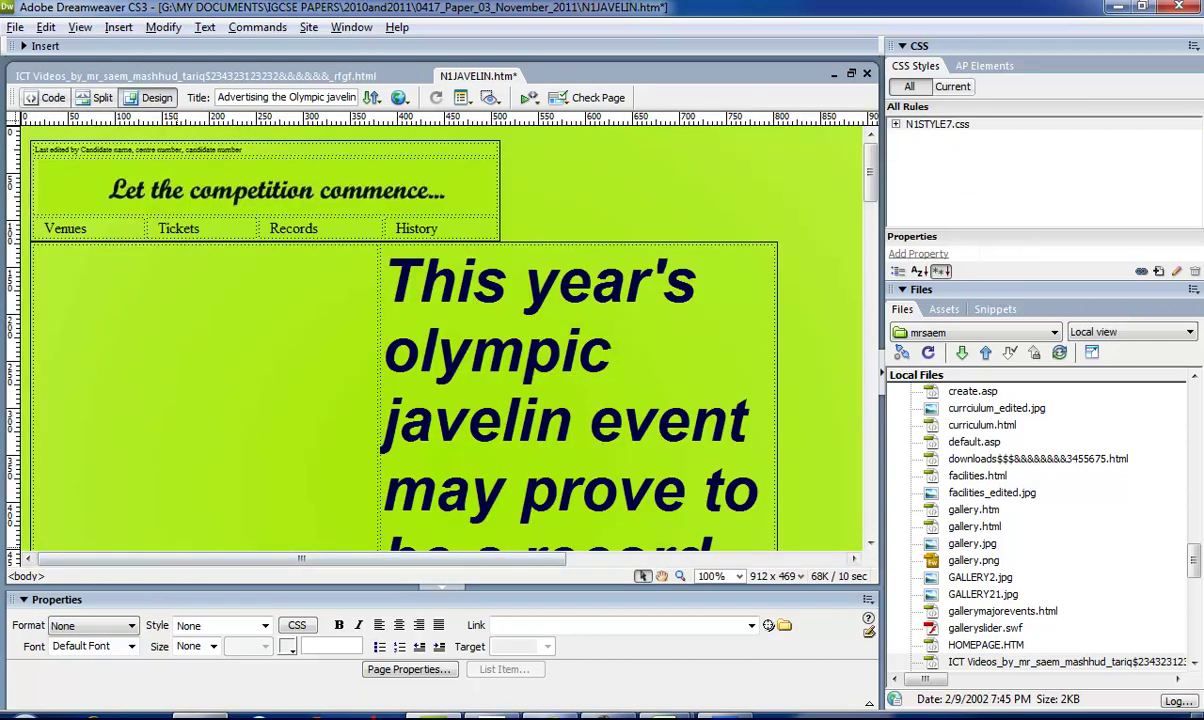
click(199, 716)
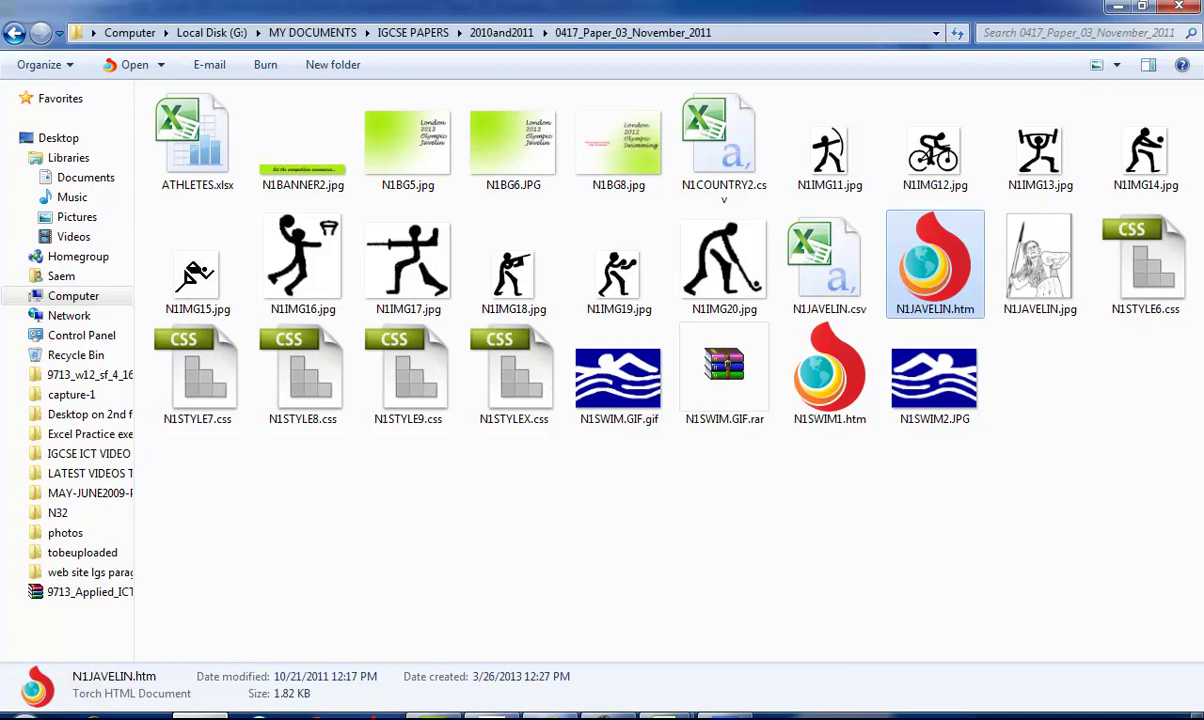
click(433, 716)
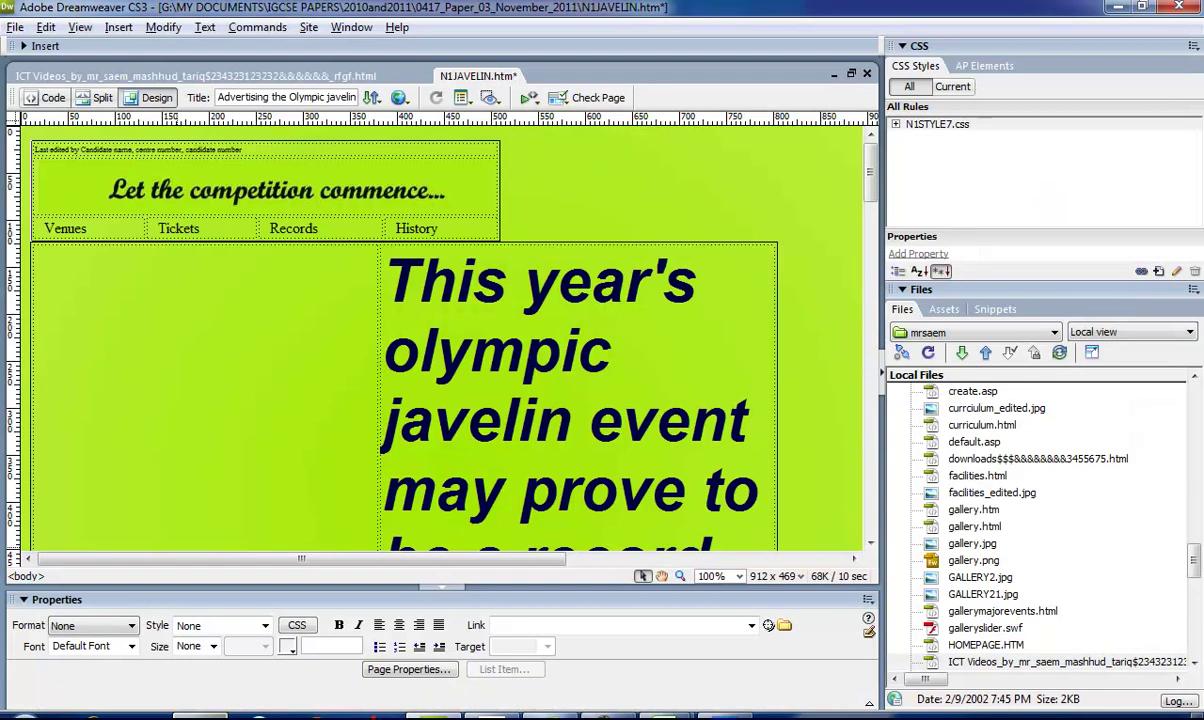
click(945, 127)
click(1194, 271)
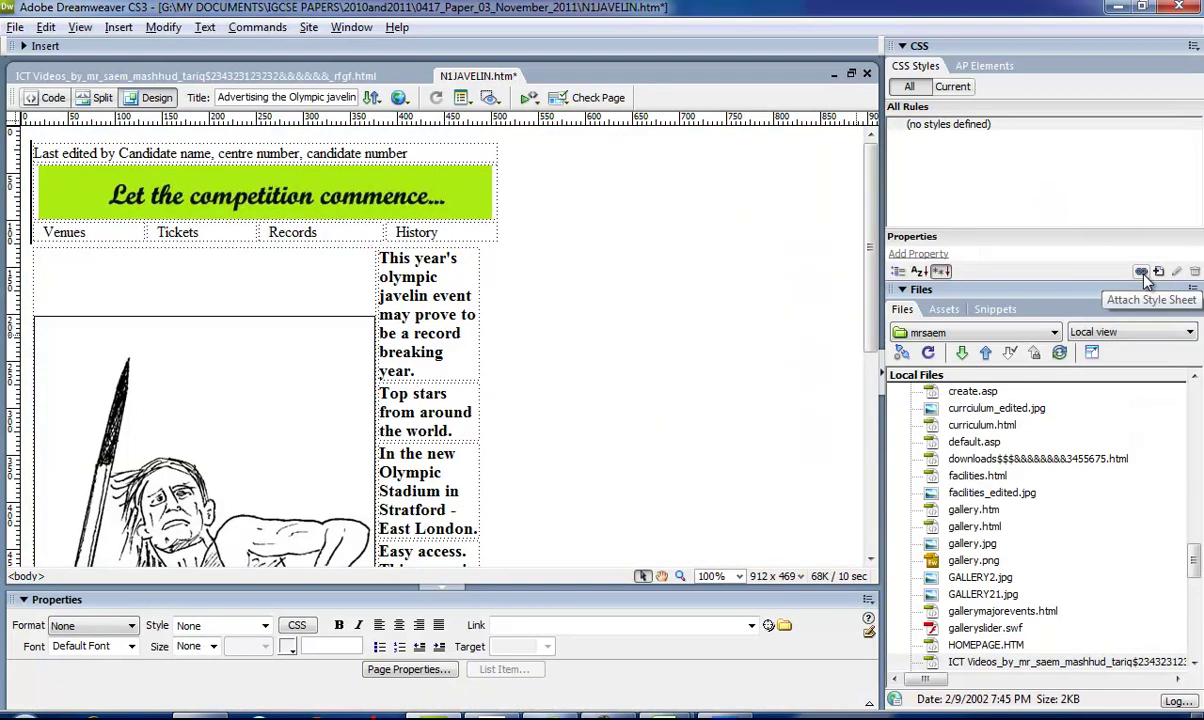
- Attach N1STYLE7.css to the javelin webpage again as a linked external style sheet
click(1141, 271)
click(672, 302)
click(648, 265)
double_click(648, 265)
click(766, 304)
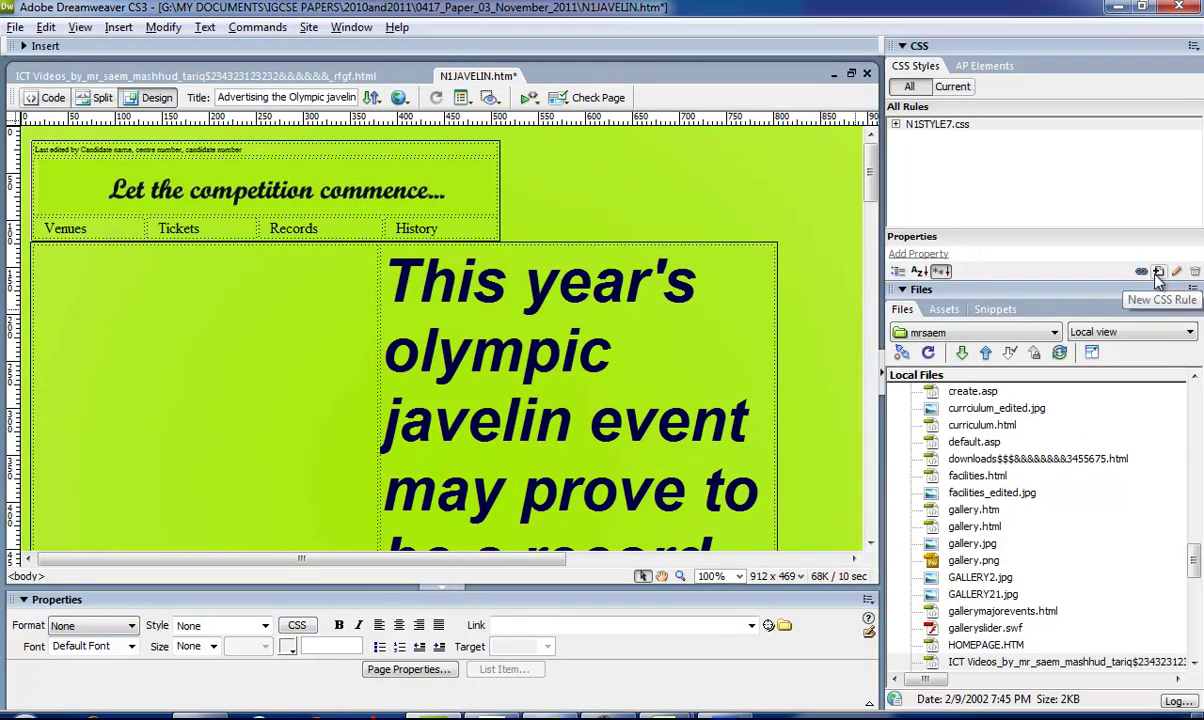
- Attach N1STYLE8.css to the javelin webpage as a linked external style sheet and examine the page with it
click(491, 303)
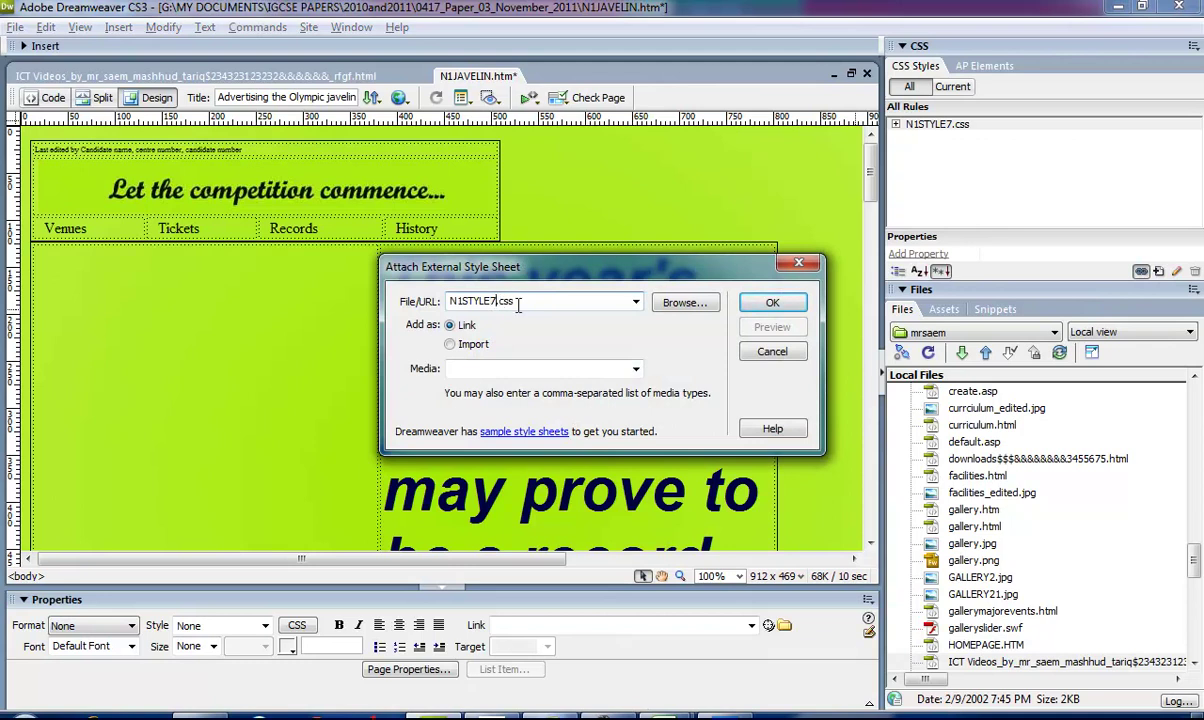
key(BackSpace)
text(8)
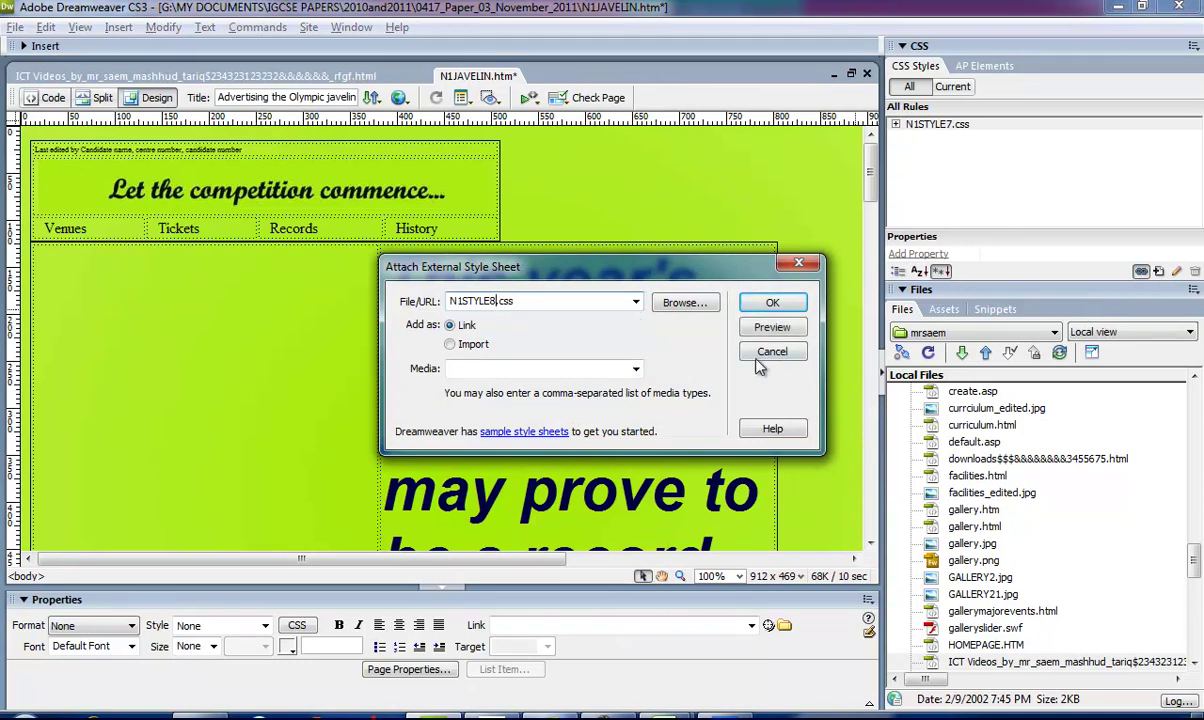
click(768, 305)
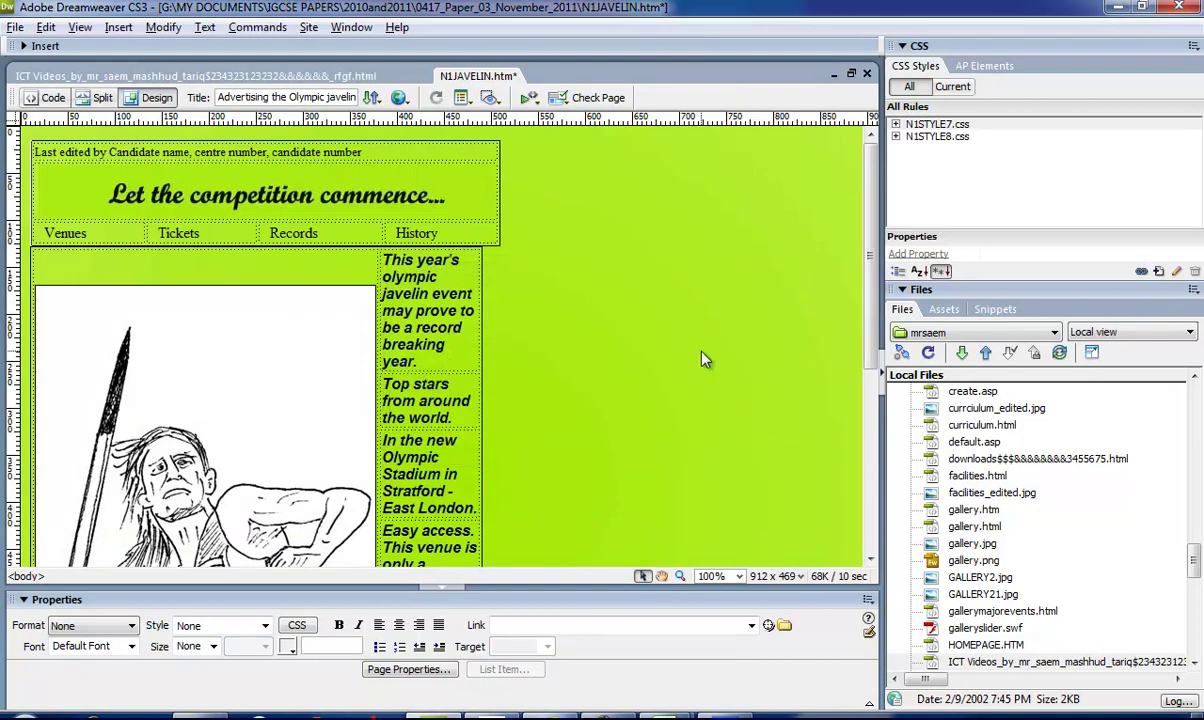
scroll(712, 372, down, 8)
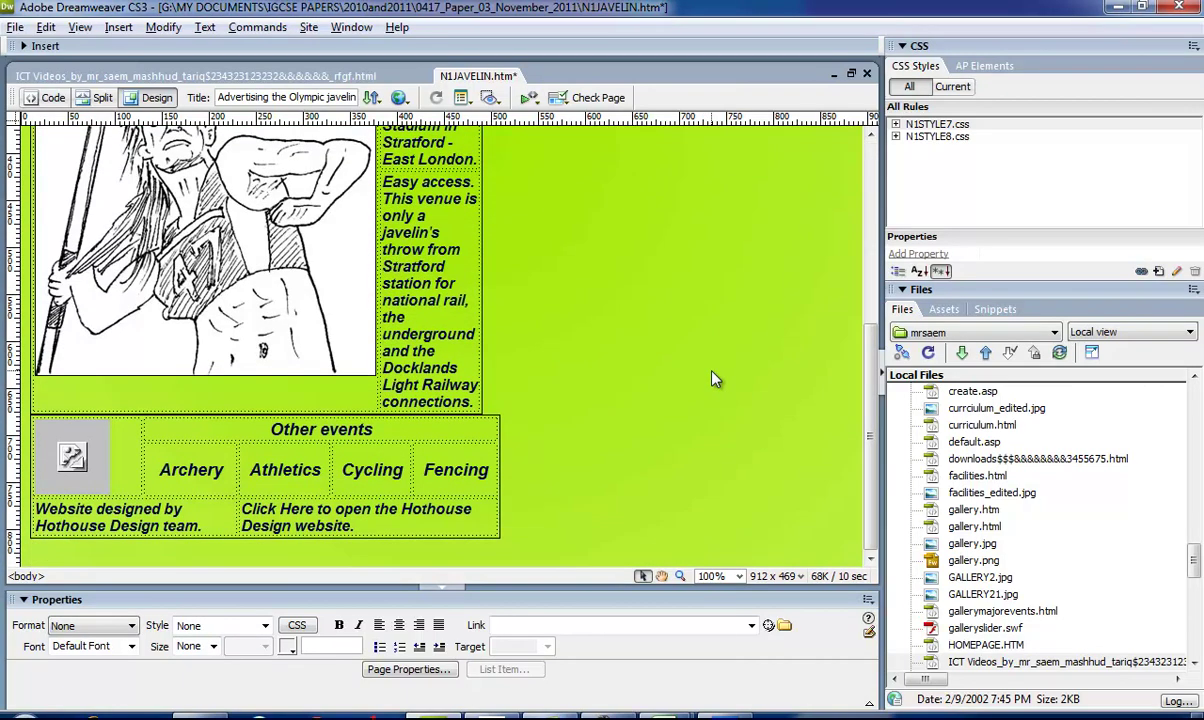
scroll(715, 378, up, 4)
scroll(715, 378, up, 3)
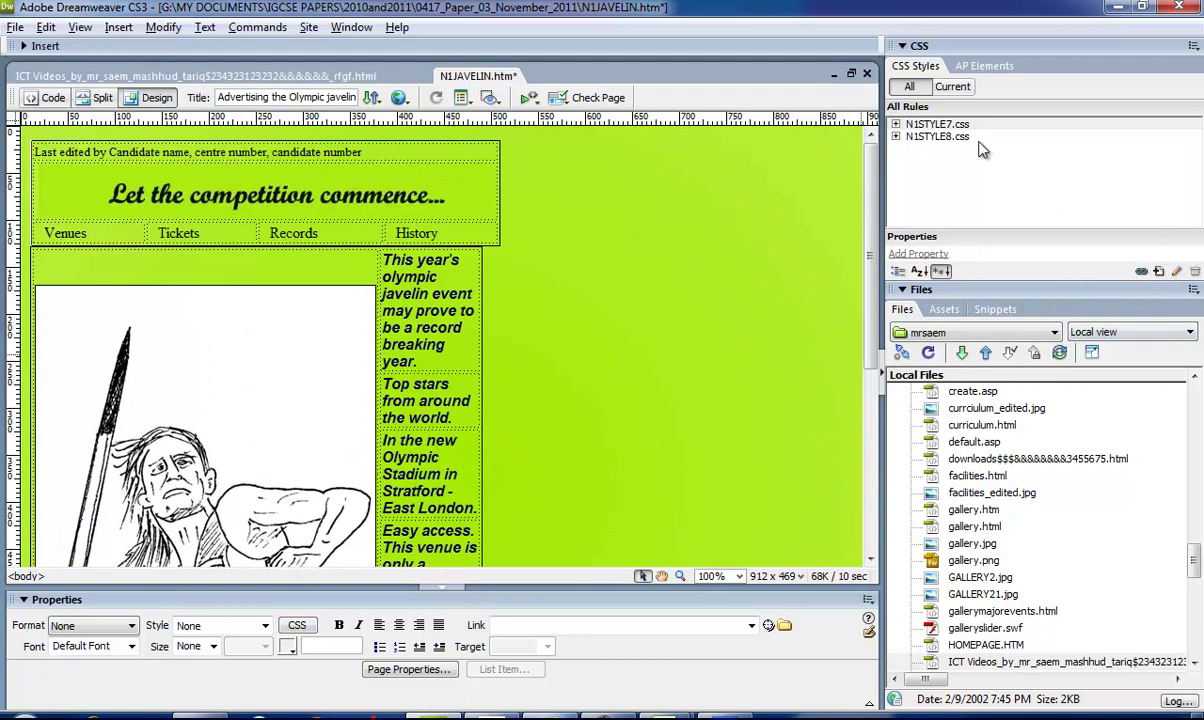
- Remove the N1STYLE8.css and N1STYLE7.css style sheets from the javelin webpage
click(905, 127)
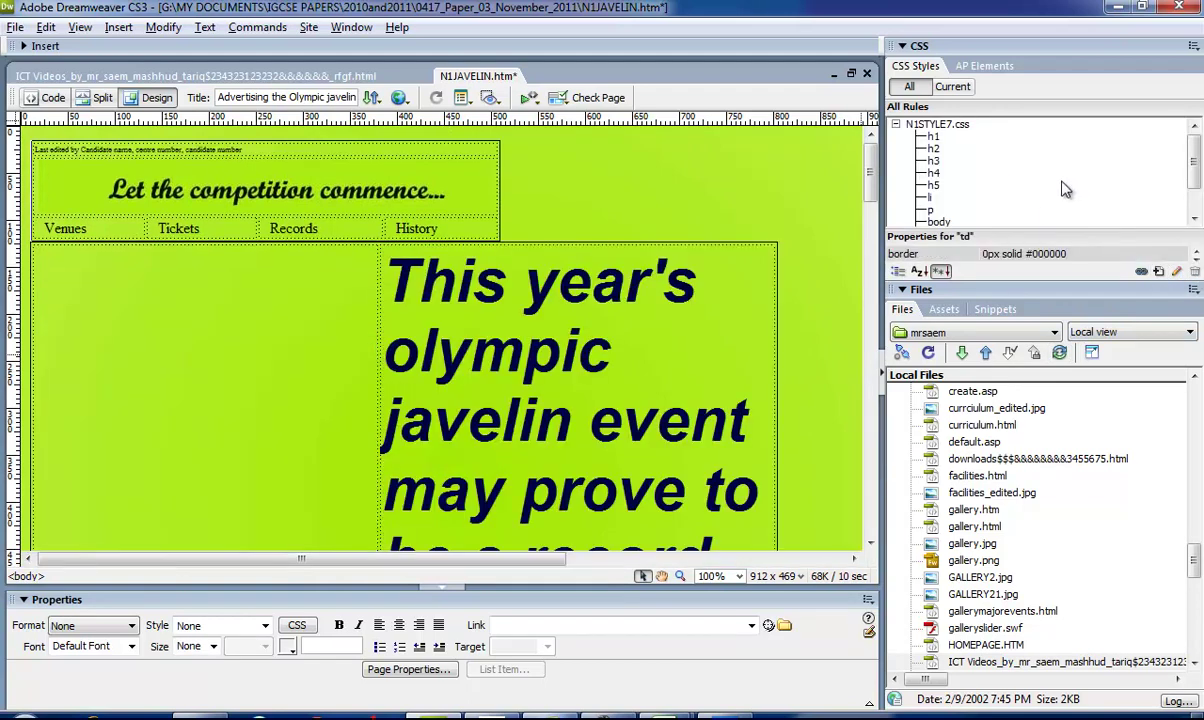
click(984, 124)
key(Delete)
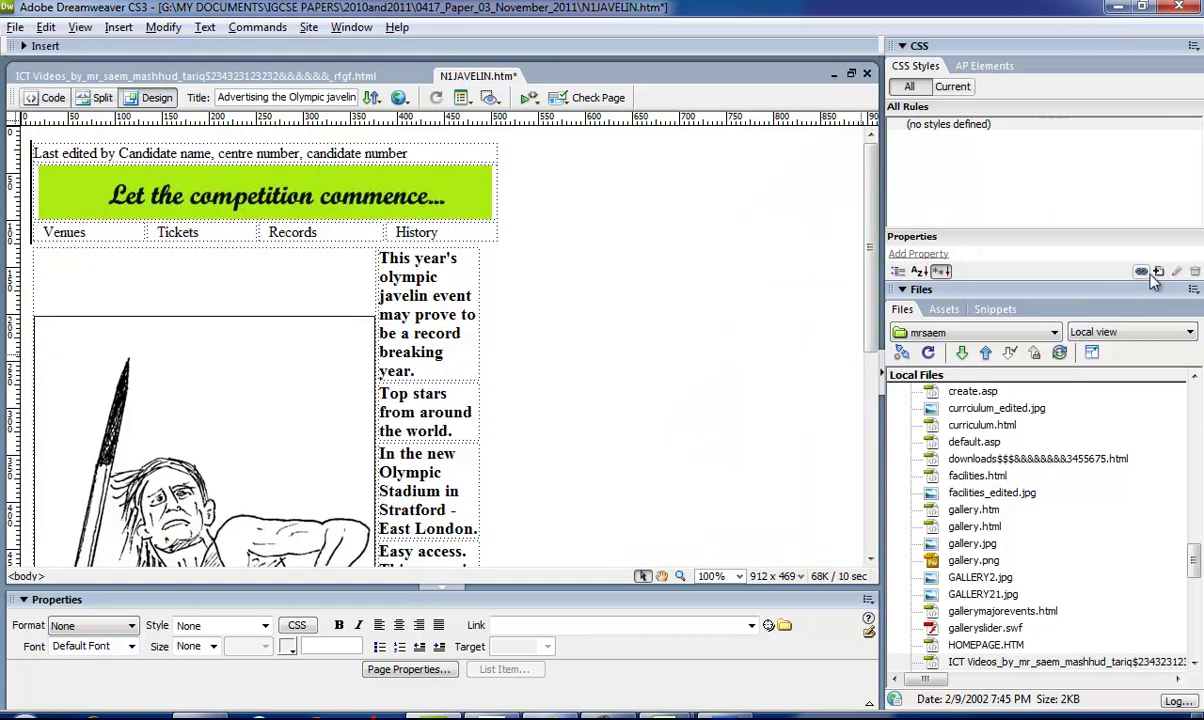
- Attach N1STYLE9.css to the javelin webpage as a linked external style sheet and examine the page with it
click(1141, 273)
click(680, 302)
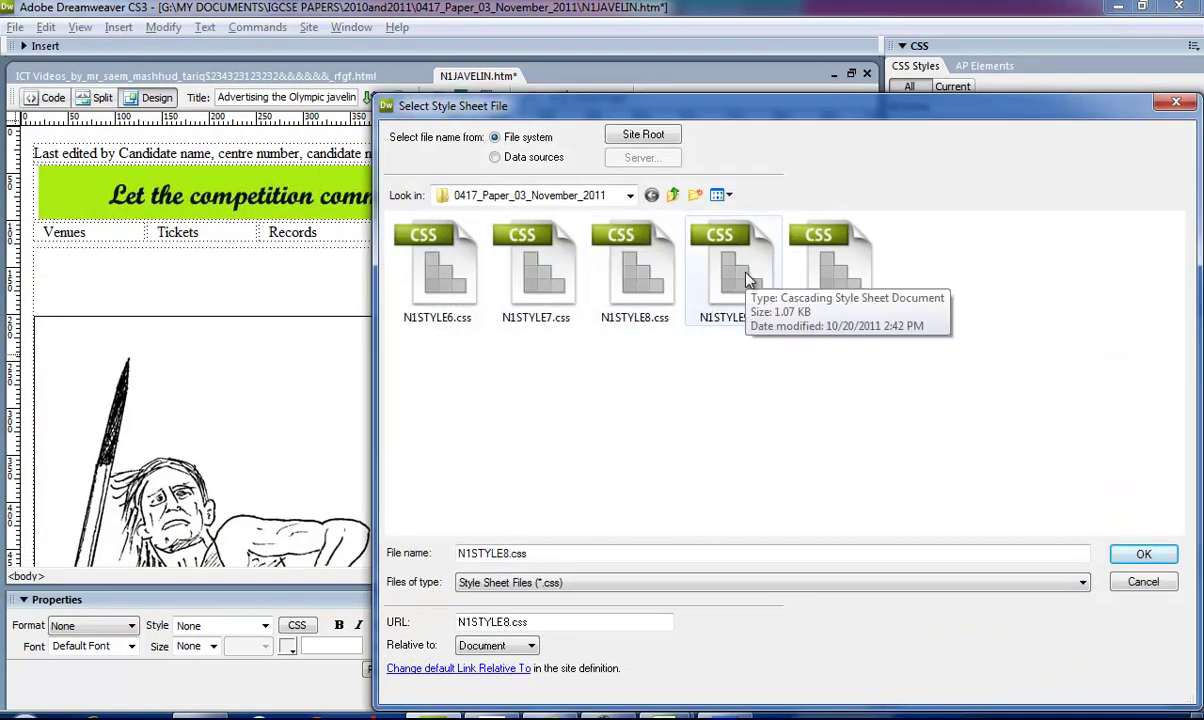
key(Return)
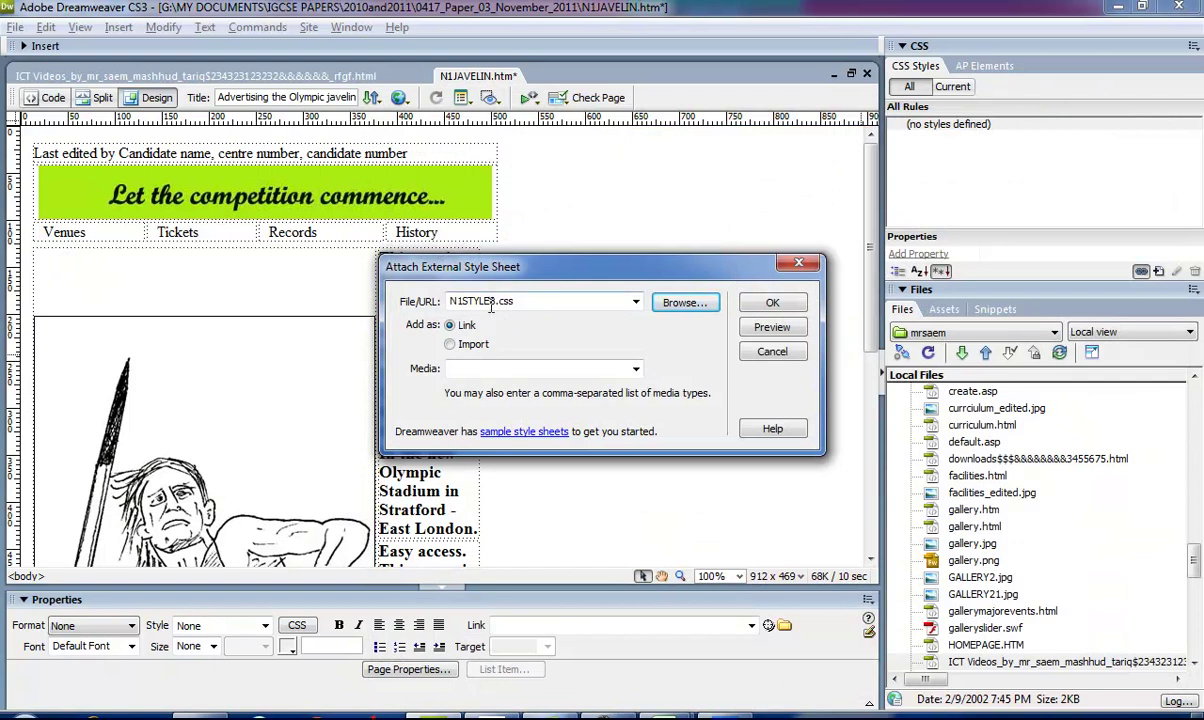
double_click(494, 300)
click(494, 300)
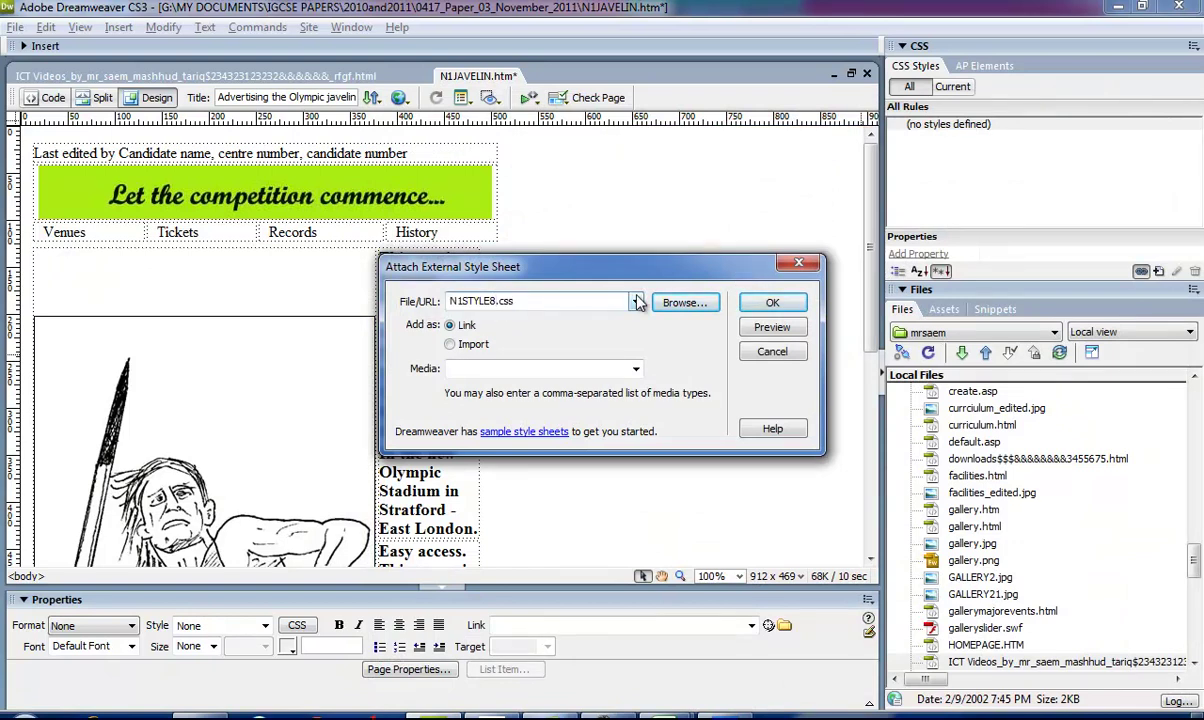
key(BackSpace)
text(9)
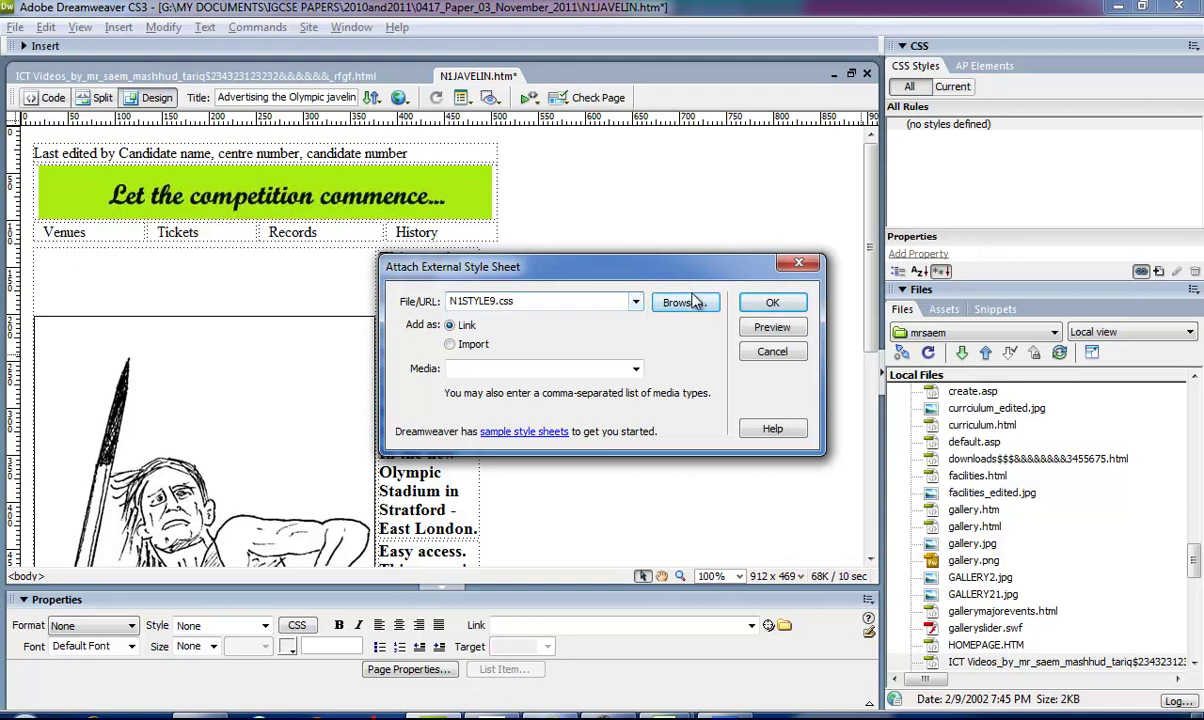
click(770, 303)
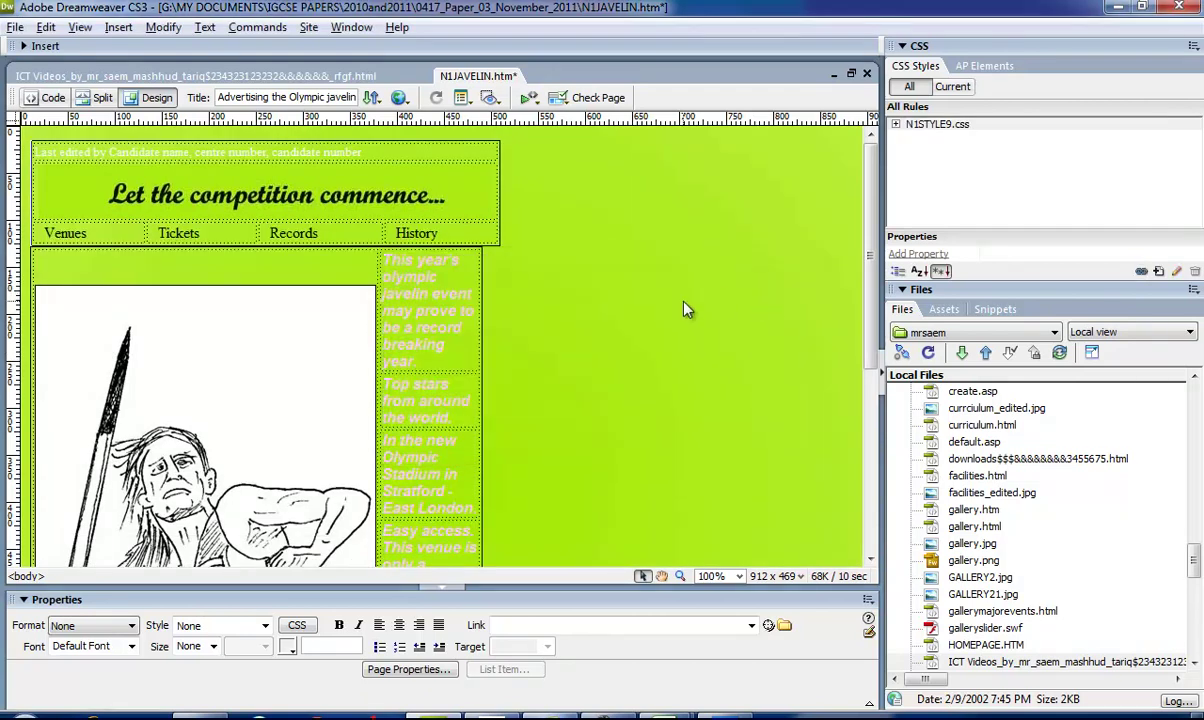
scroll(742, 357, down, 5)
scroll(742, 359, up, 5)
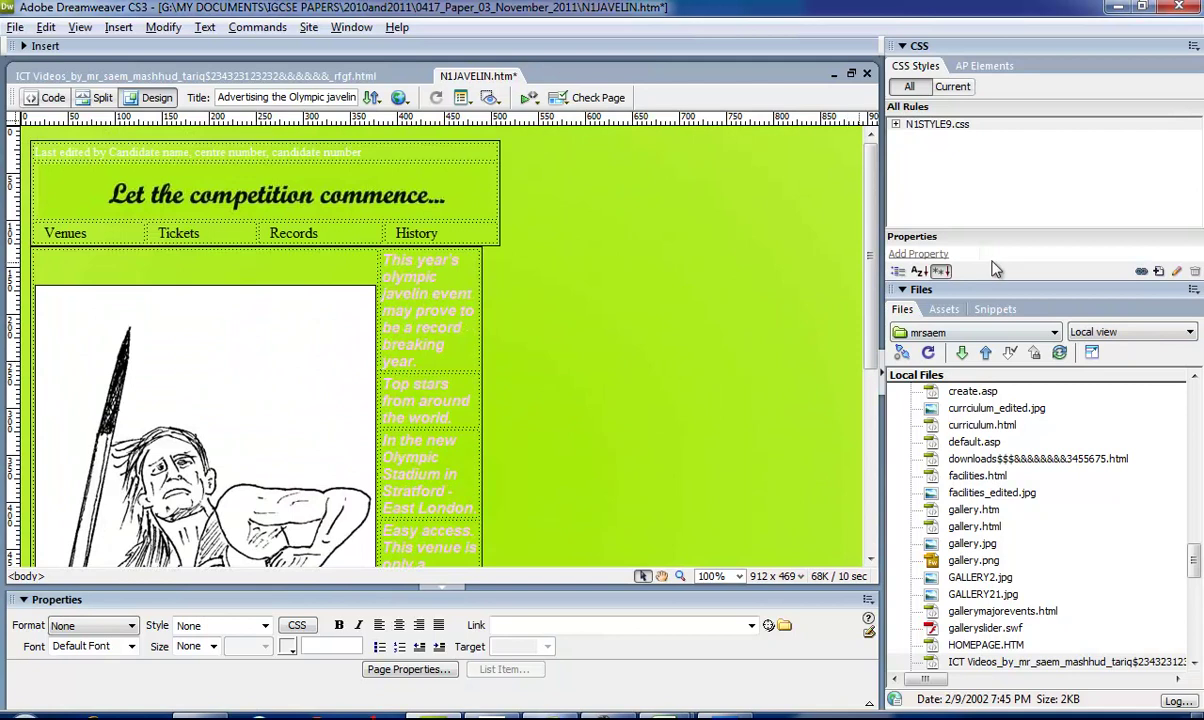
- Replace N1STYLE9.css with N1STYLEX.css as the javelin webpage's linked external style sheet and look over the page
click(958, 125)
key(Delete)
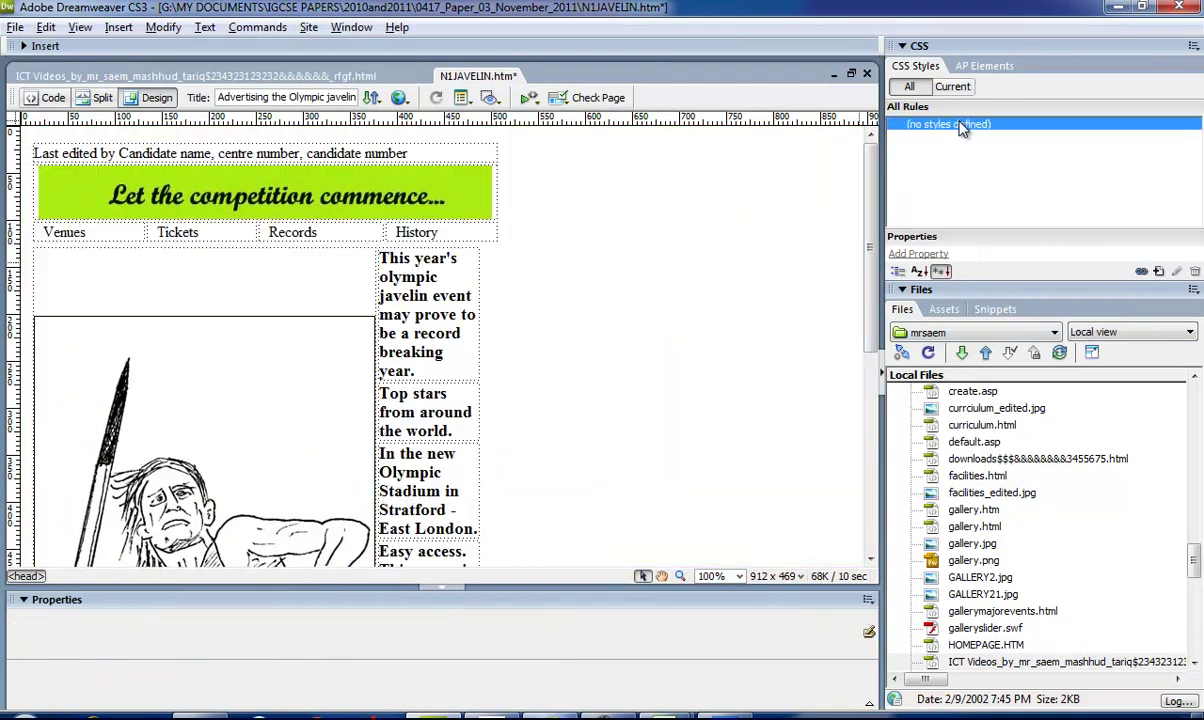
click(1141, 271)
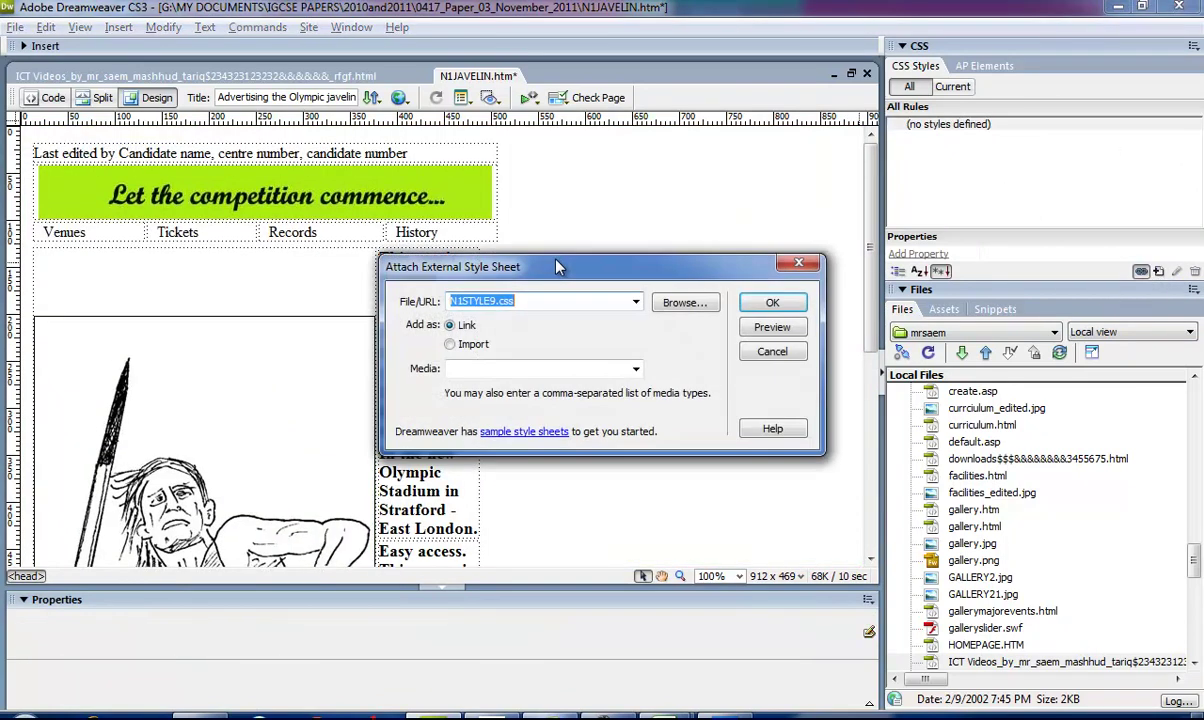
click(666, 303)
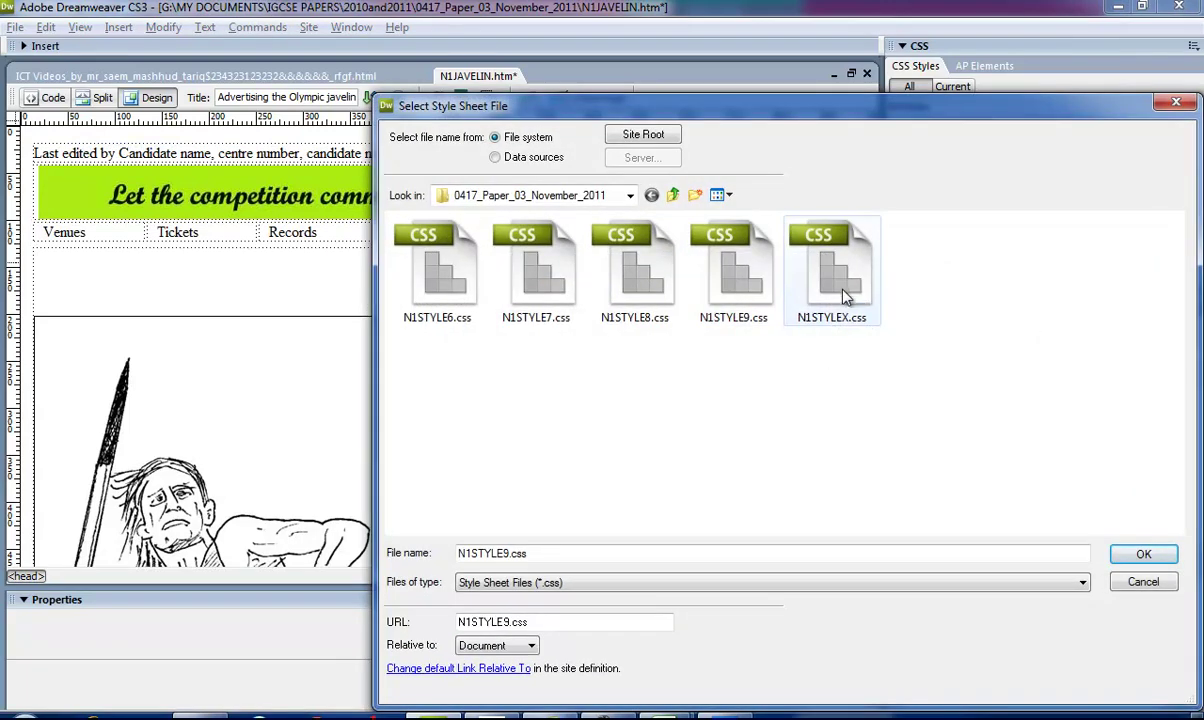
double_click(850, 299)
click(666, 302)
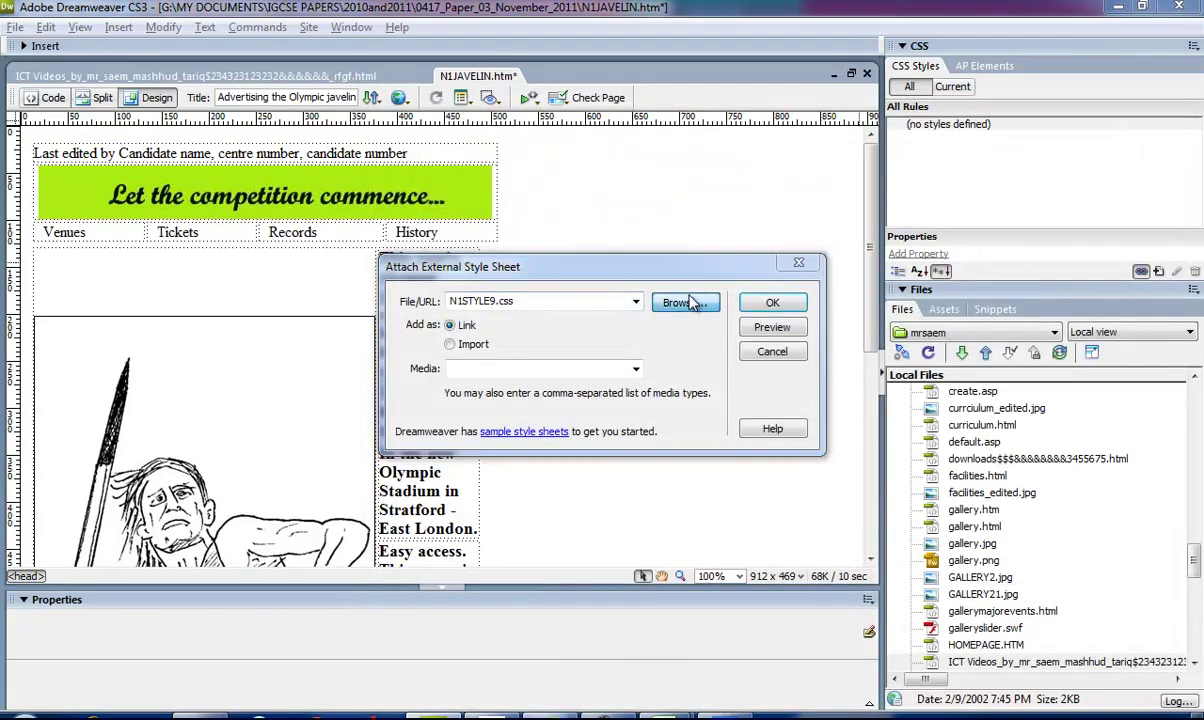
double_click(845, 297)
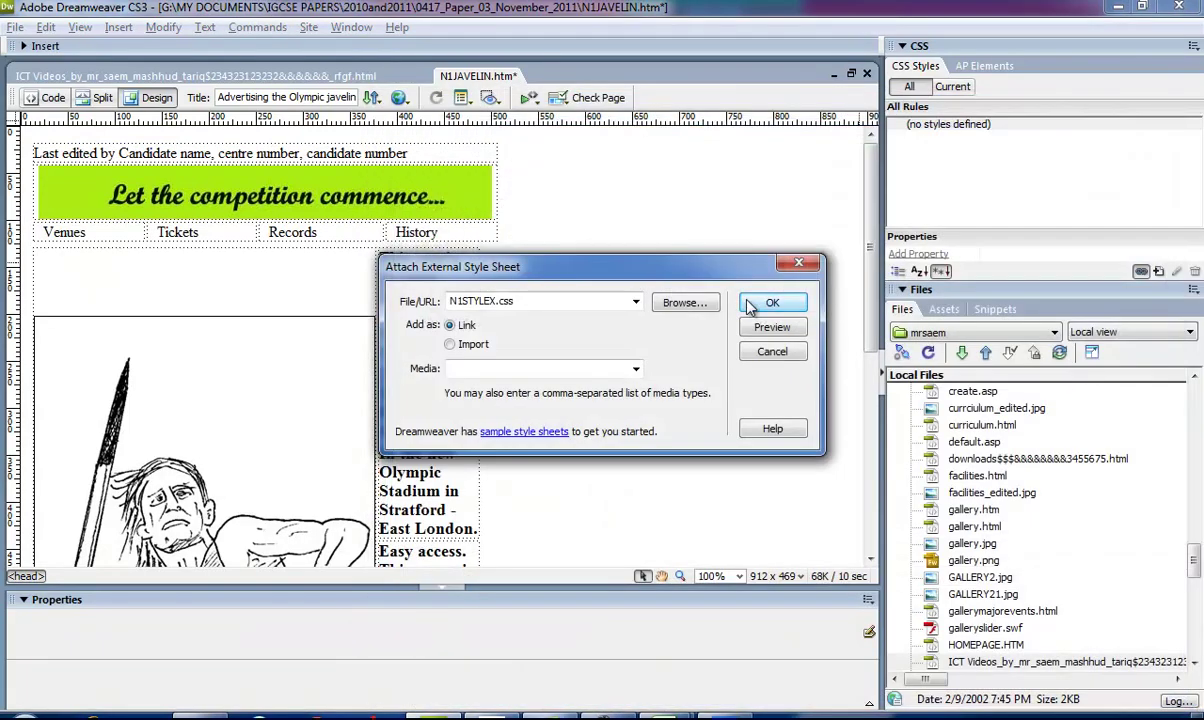
click(753, 308)
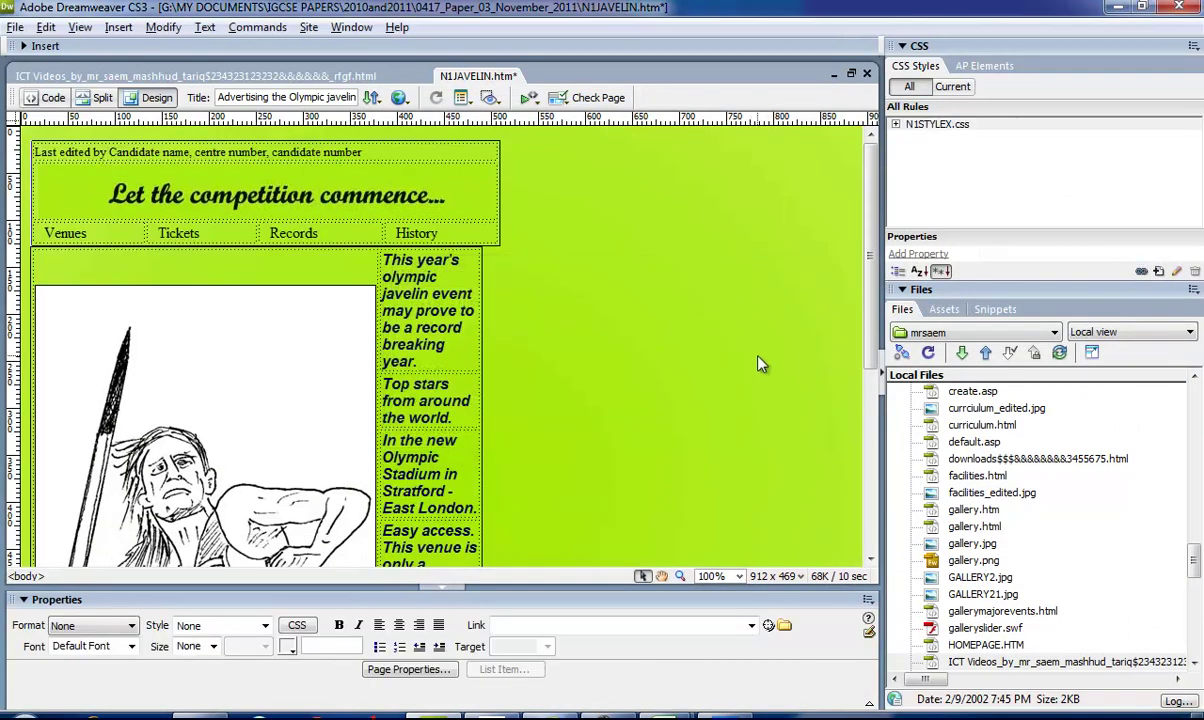
scroll(760, 355, down, 5)
scroll(698, 364, up, 5)
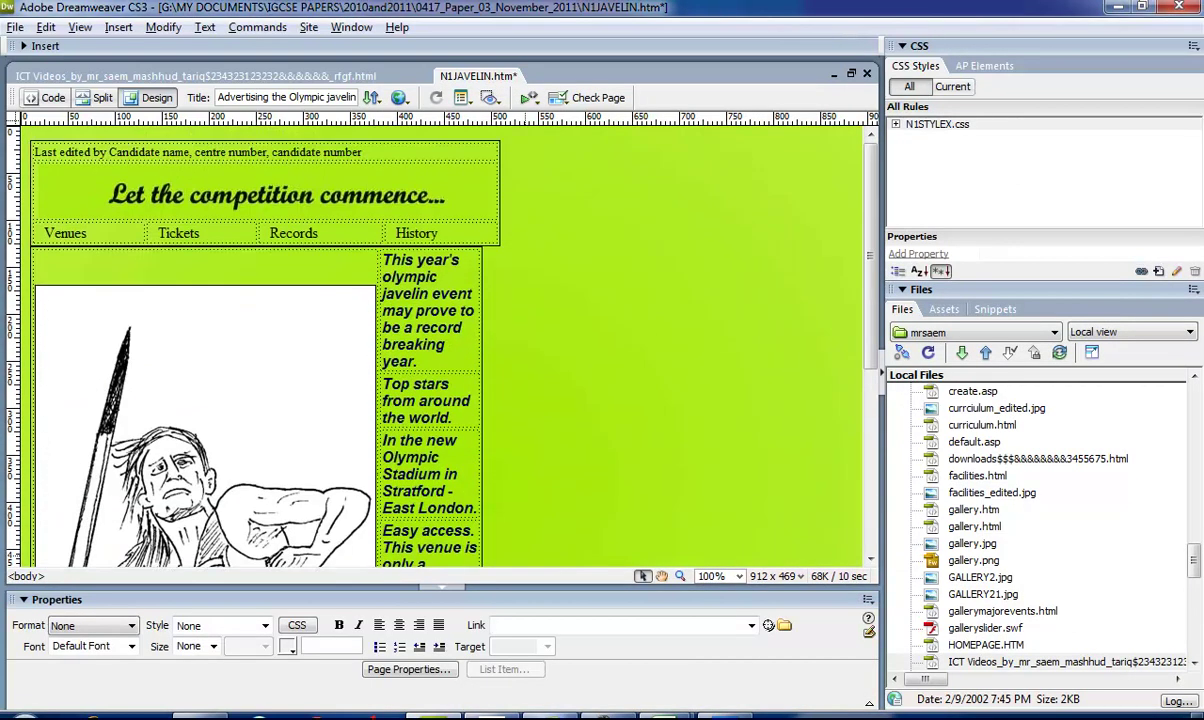
- Switch to the exam paper in Adobe Acrobat and check tasks 36 to 45 against the javelin webpage
click(490, 716)
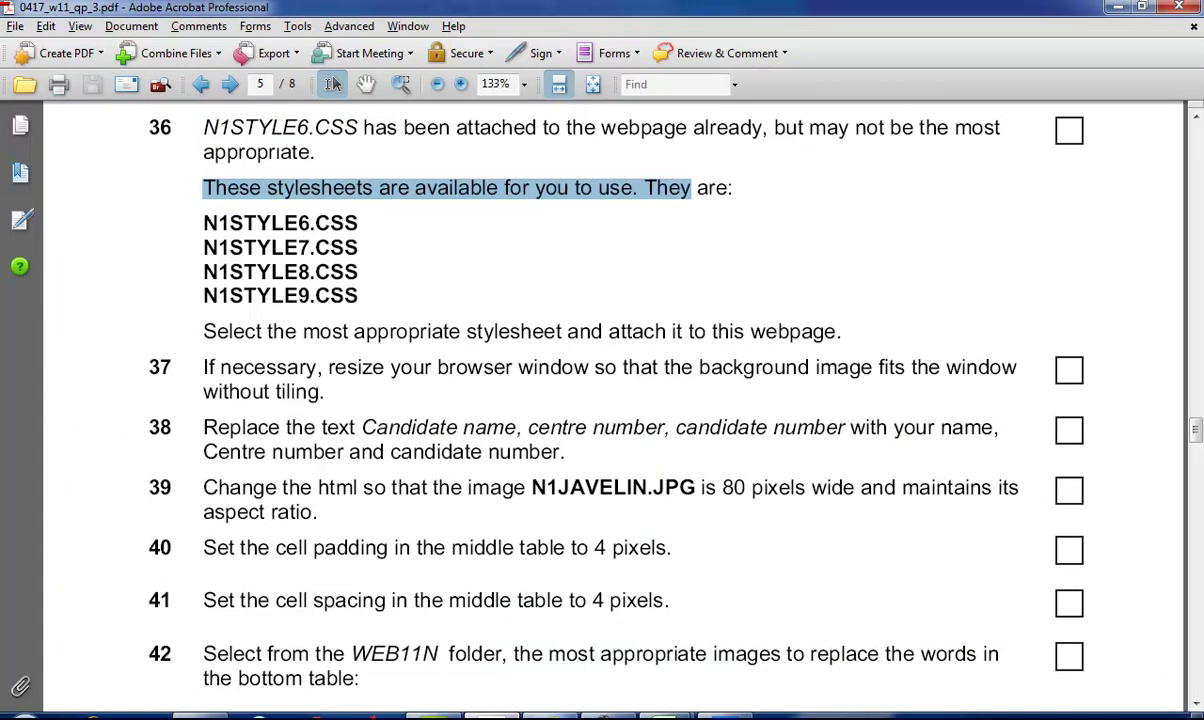
scroll(575, 580, down, 10)
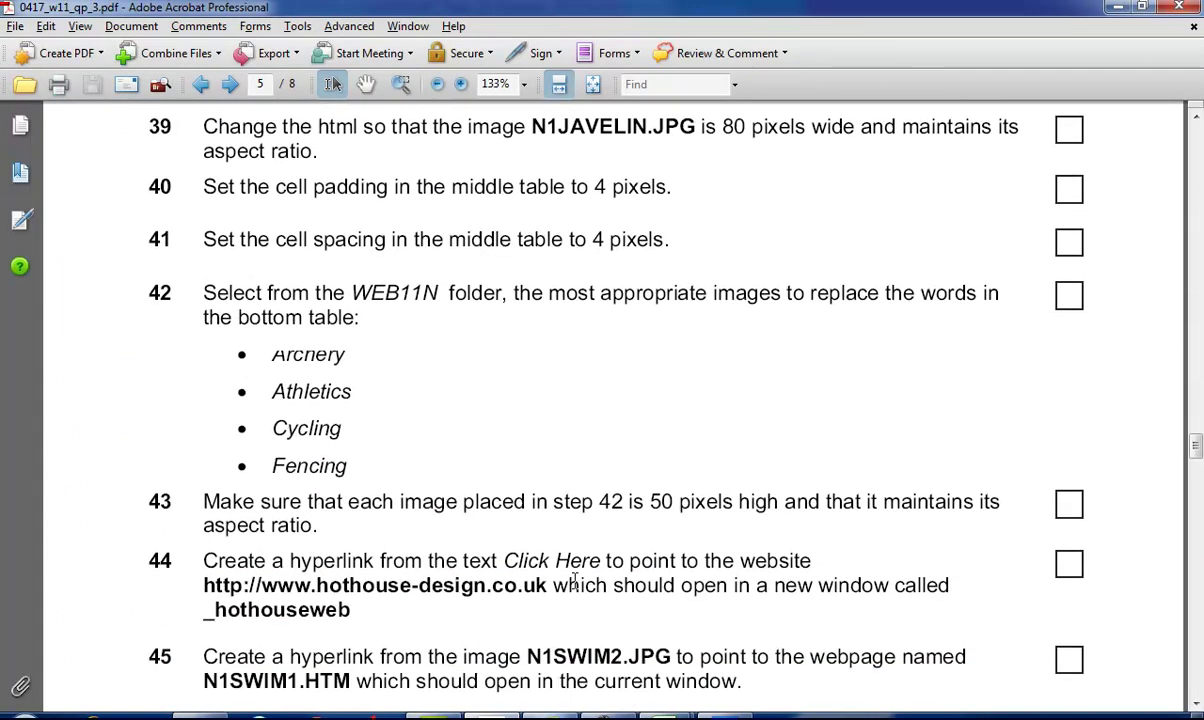
scroll(578, 590, up, 6)
scroll(578, 590, up, 7)
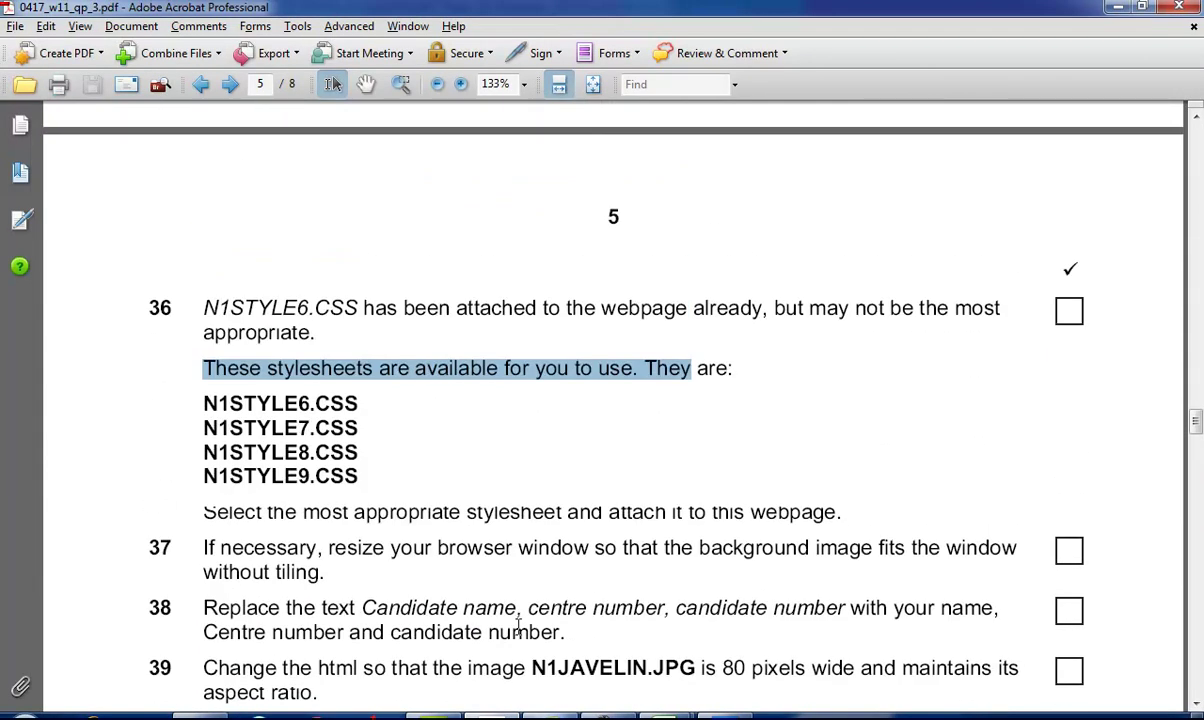
key(alt+Tab)
scroll(495, 488, down, 3)
scroll(495, 488, up, 3)
click(480, 708)
- Read task 37 about fitting the background image without tiling, marking its text, and look over the neighbouring tasks
scroll(480, 485, down, 5)
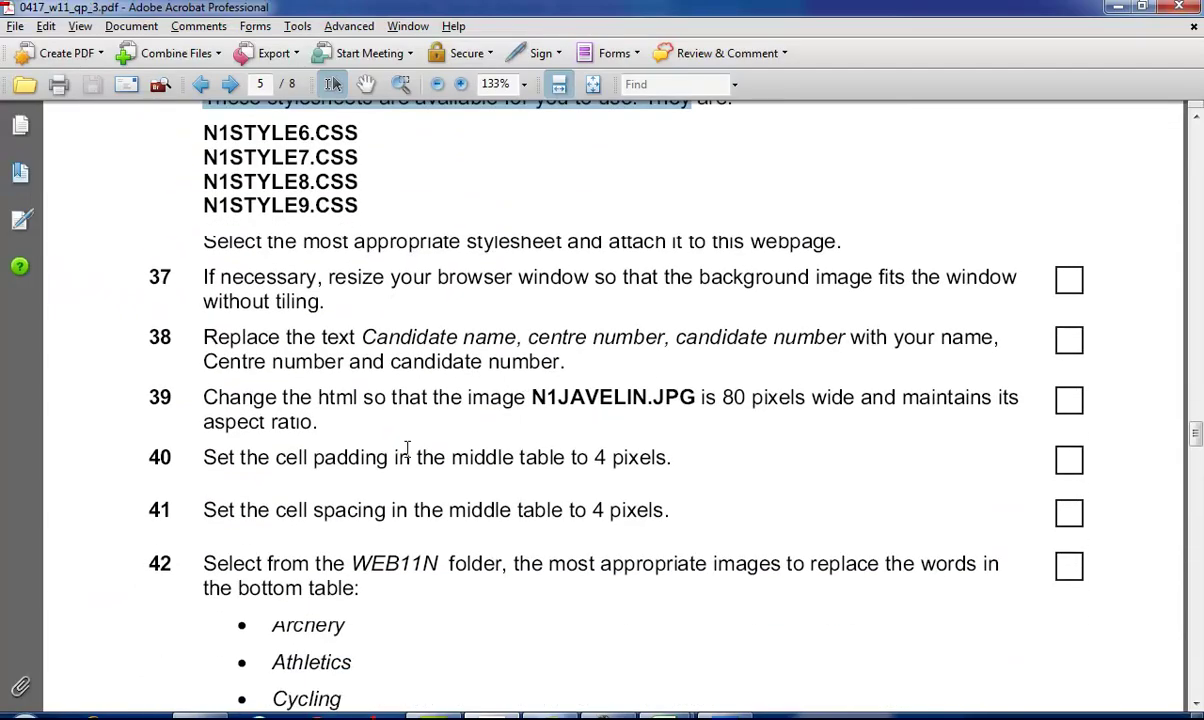
drag(270, 296, 455, 280)
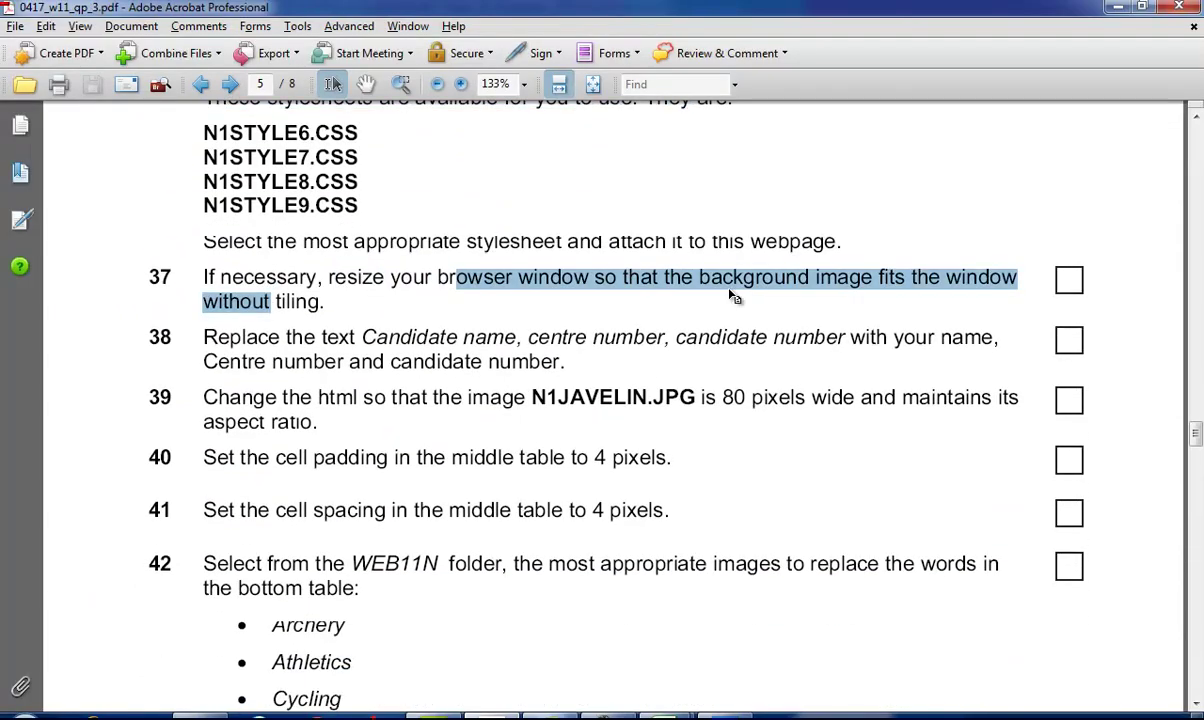
scroll(729, 295, down, 2)
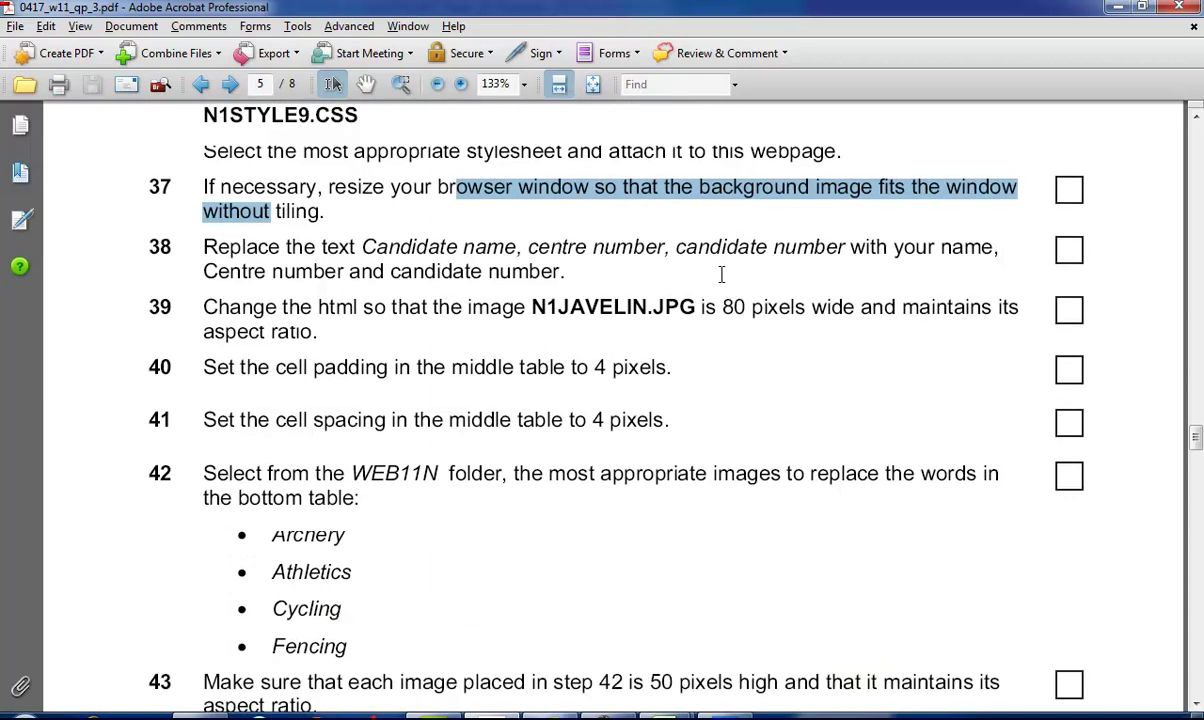
scroll(725, 279, up, 2)
scroll(722, 281, up, 4)
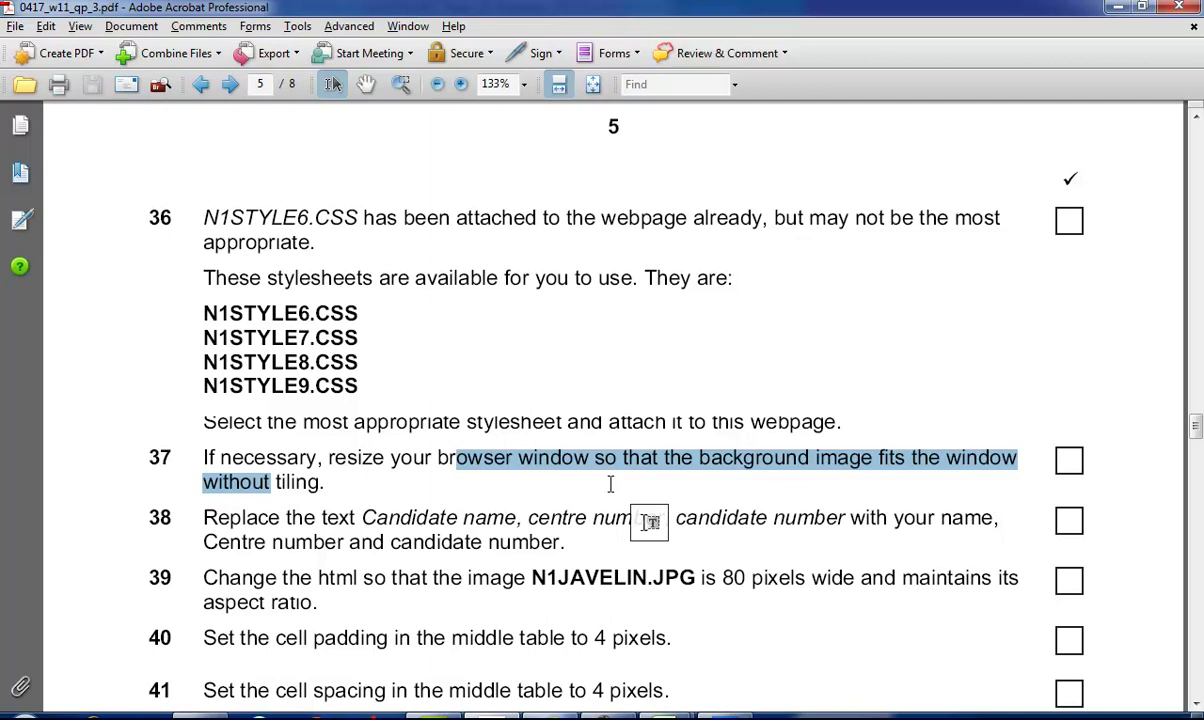
- Go back to page 4 of the exam paper, review tasks 31 to 34 and highlight the file name N1BG7.JPG
scroll(610, 484, up, 14)
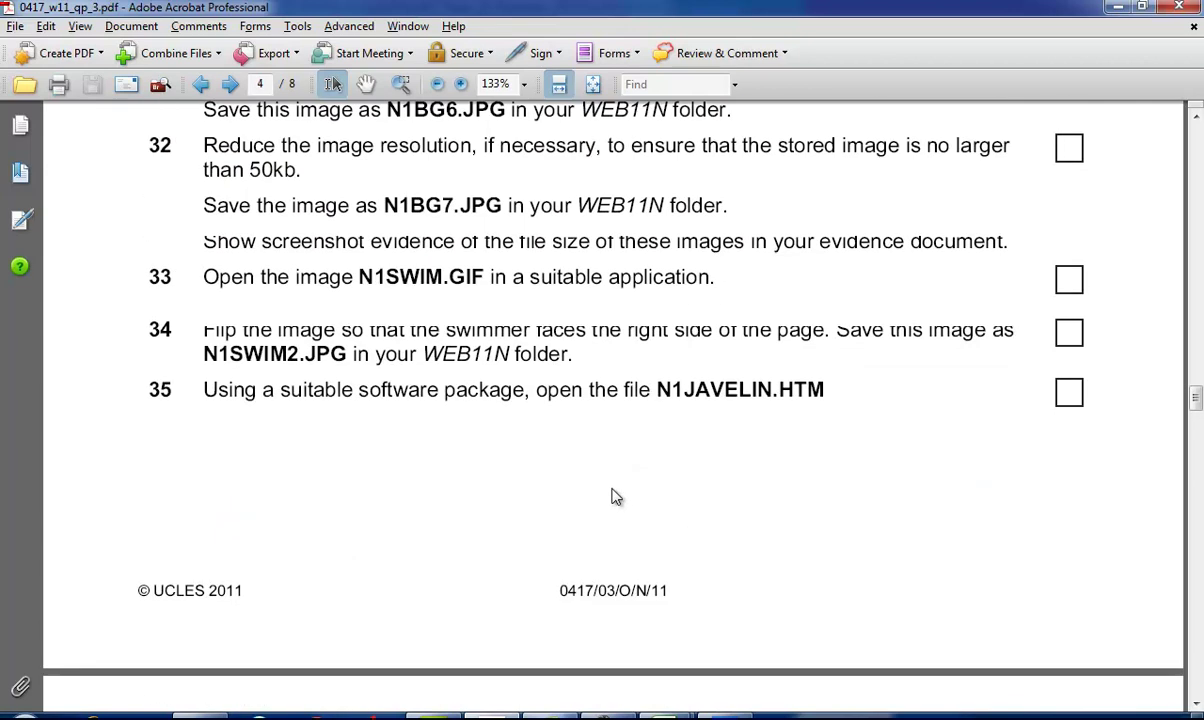
drag(206, 327, 440, 331)
scroll(430, 337, up, 5)
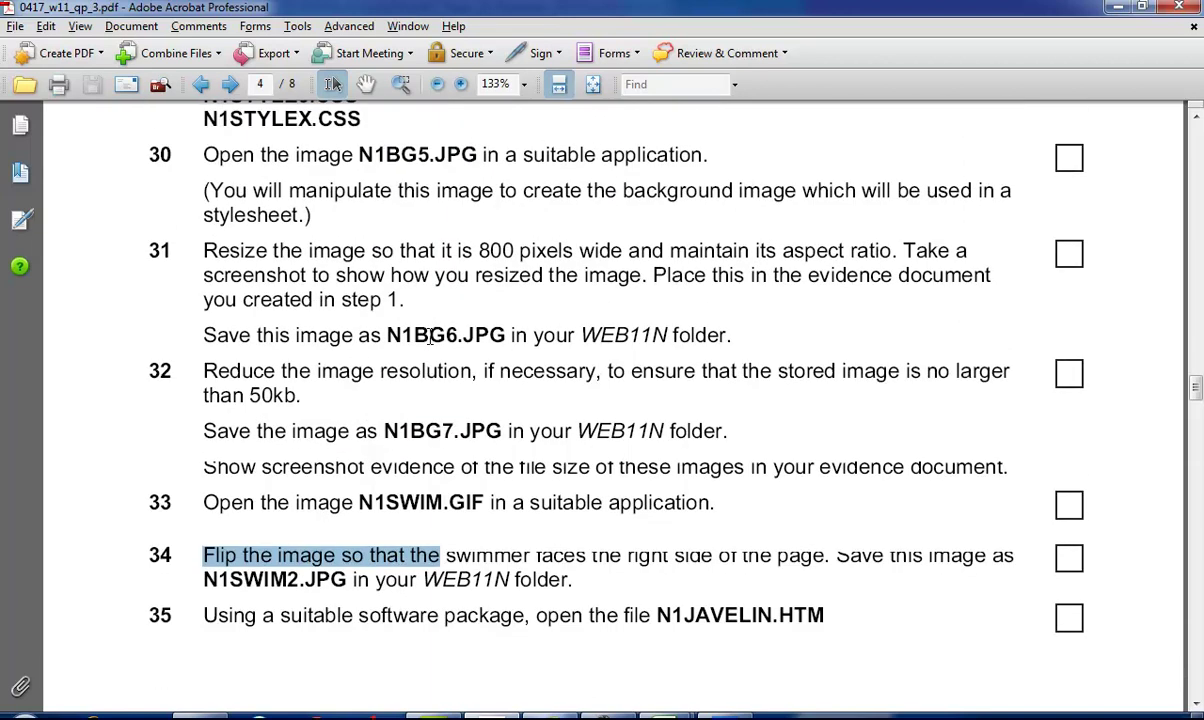
drag(382, 431, 500, 428)
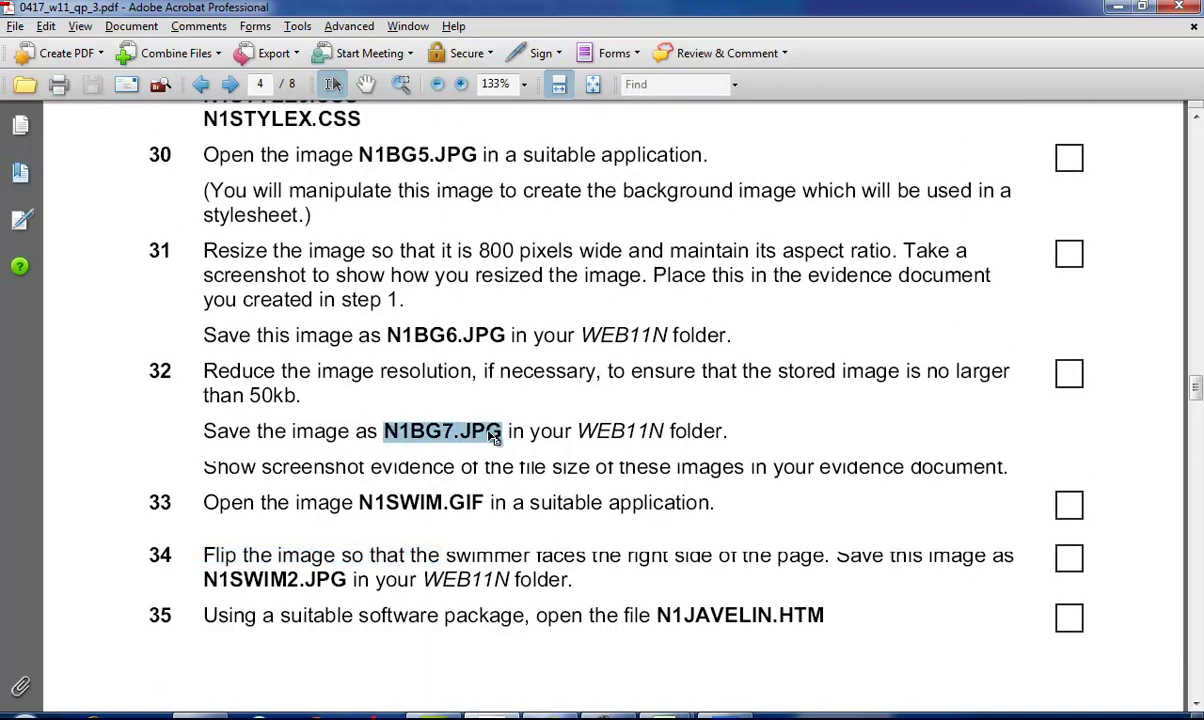
- Copy the file name N1BG7.JPG from task 32 of the exam paper and switch to Photoshop
right_click(493, 437)
click(503, 119)
drag(583, 338, 629, 338)
click(725, 716)
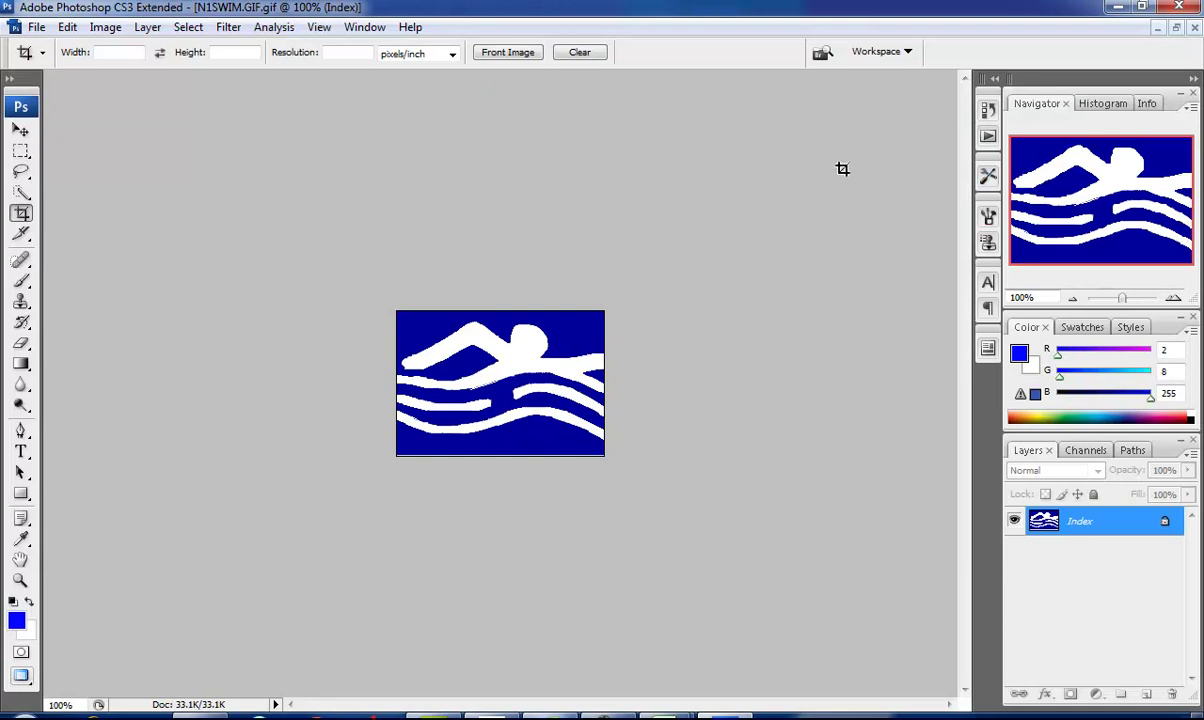
- Undo the last change to the N1SWIM.GIF swimmer image and close it without saving
key(ctrl+z)
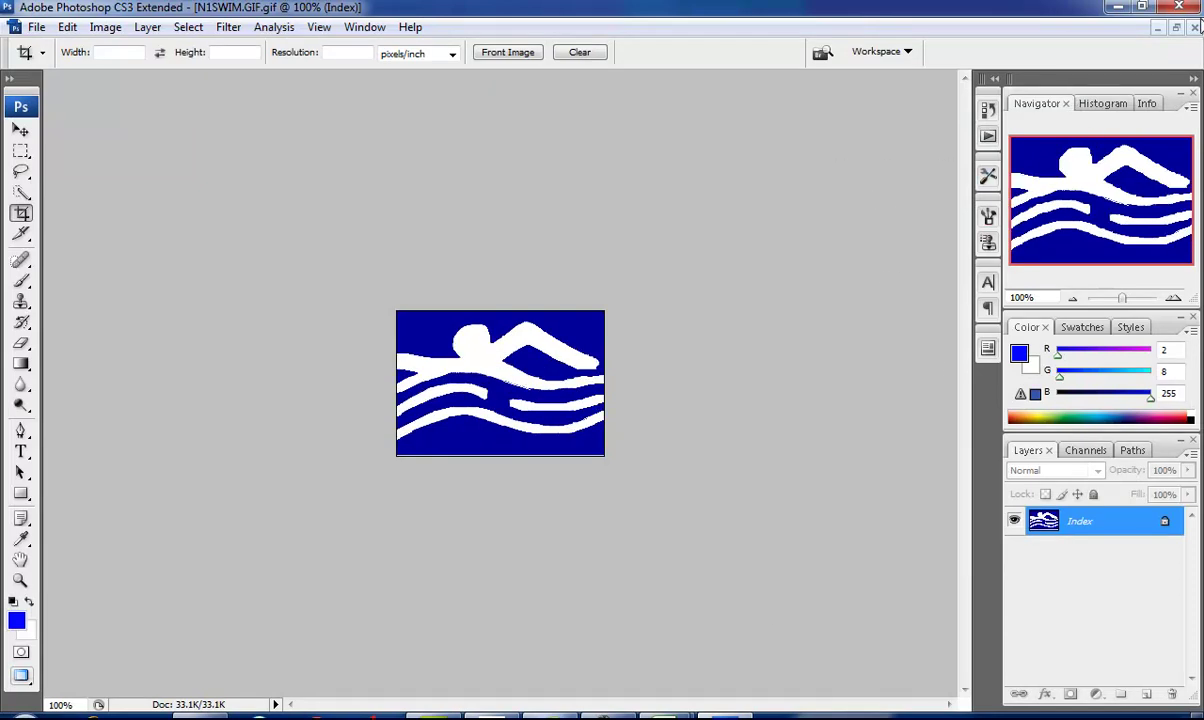
click(1195, 28)
click(606, 288)
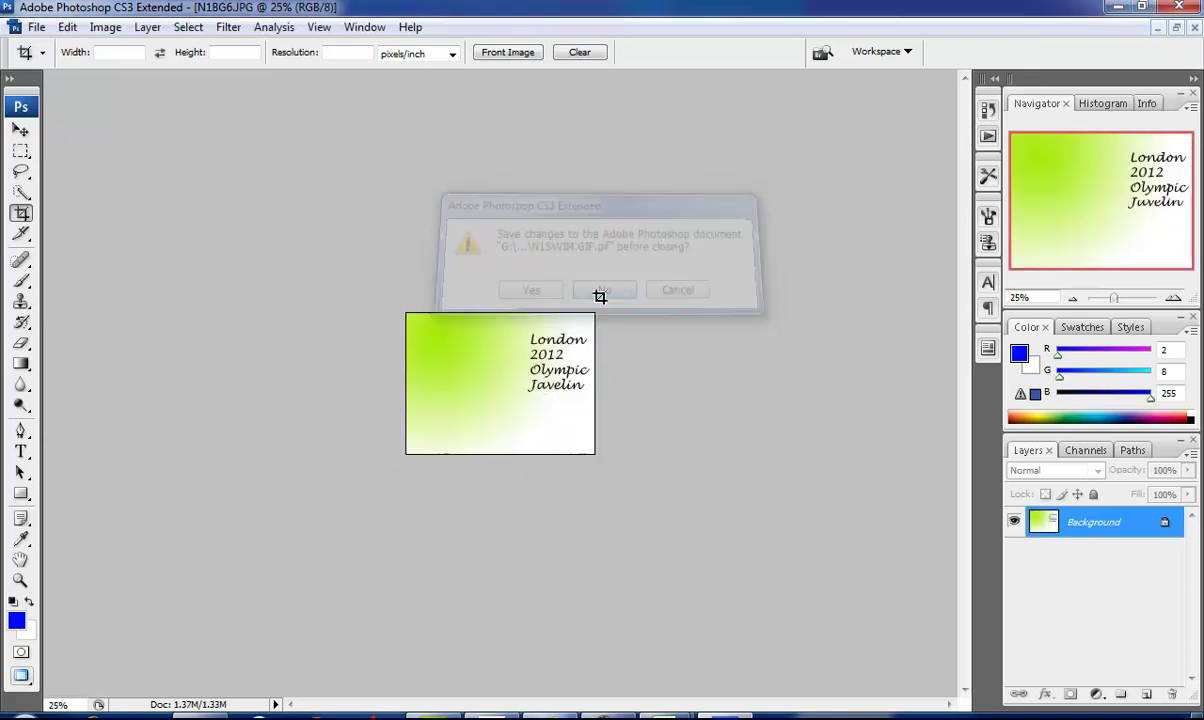
- Save the open N1BG6.JPG background image under the name N1BG7.JPG in the 0417_Paper_03_November_2011 folder, accepting the JPEG options
click(36, 27)
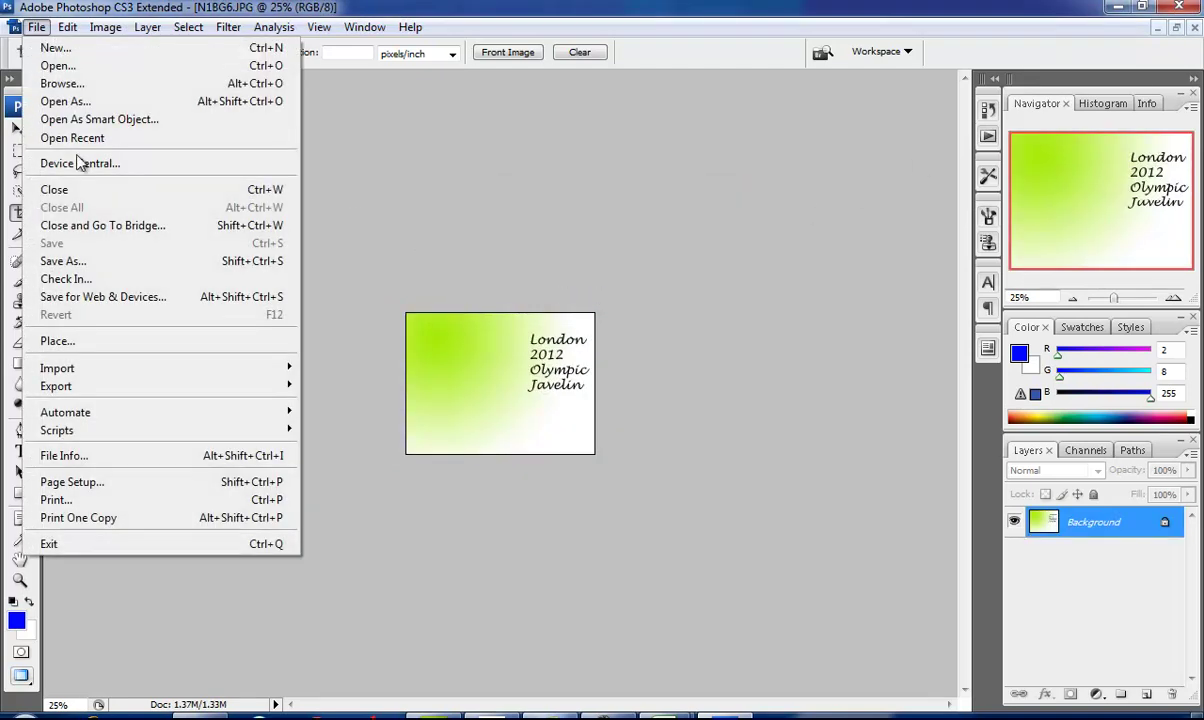
click(105, 261)
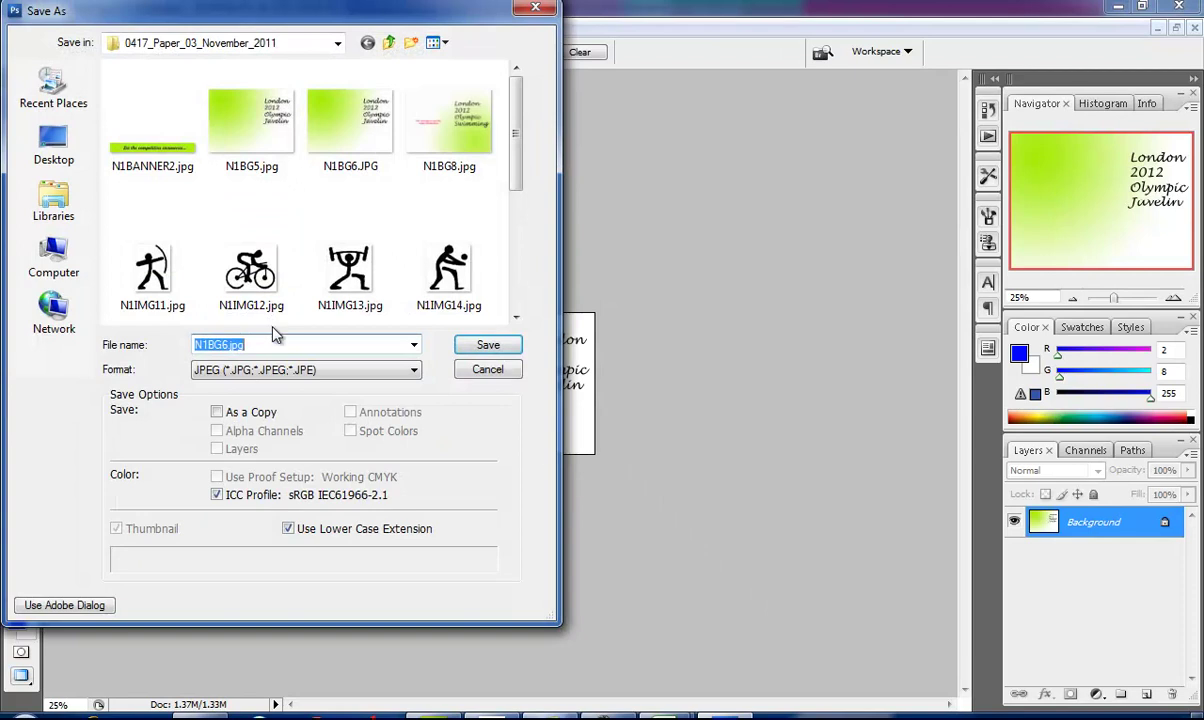
text(N1BG7.JPG)
click(486, 344)
click(598, 176)
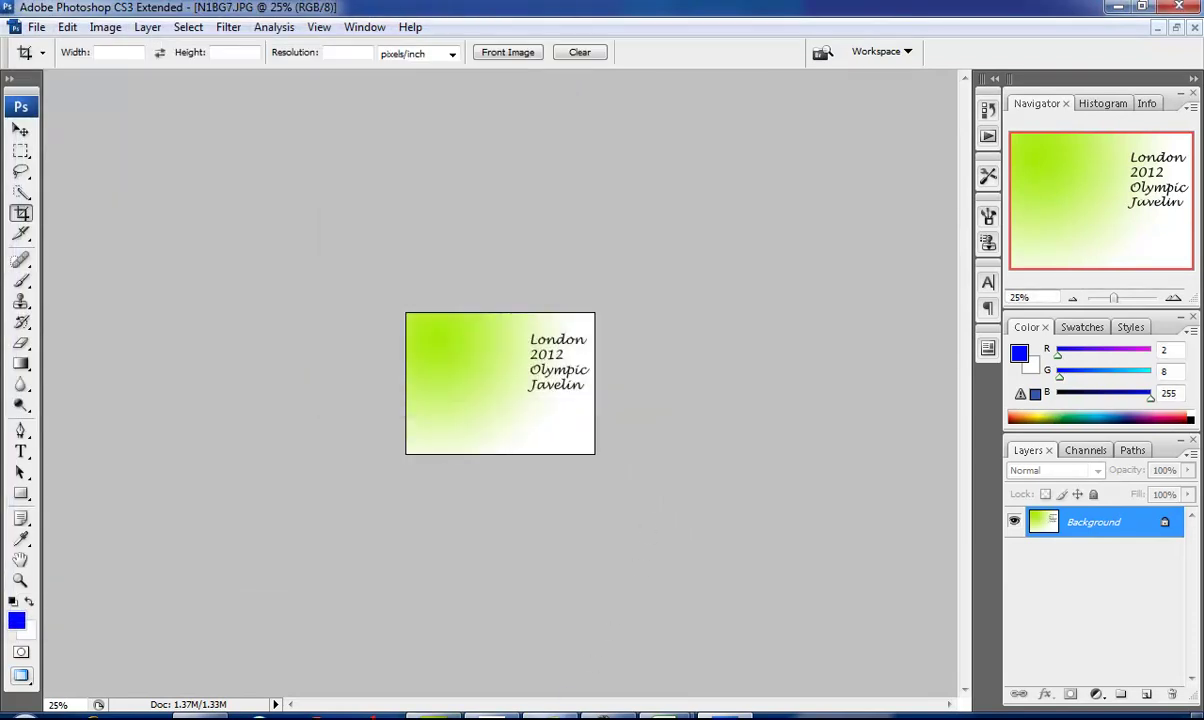
- Switch to Dreamweaver and replace N1STYLEX.css with N1STYLE8.css as the javelin webpage's linked external style sheet
key(alt+Tab)
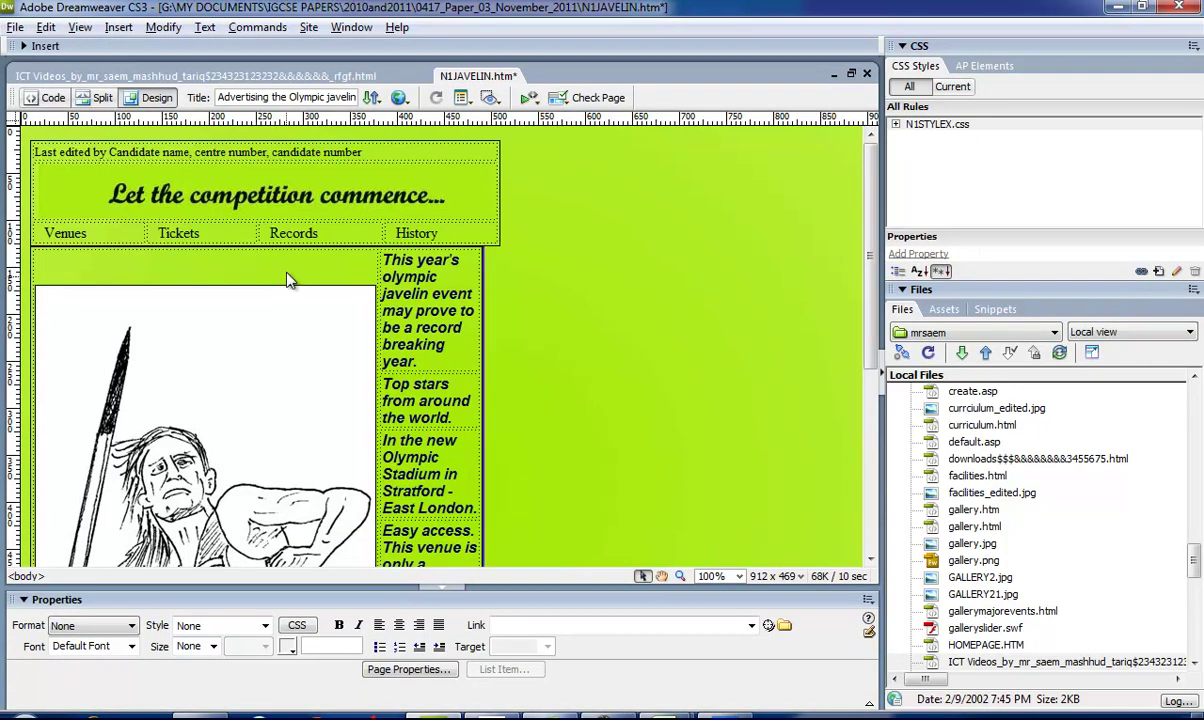
click(42, 104)
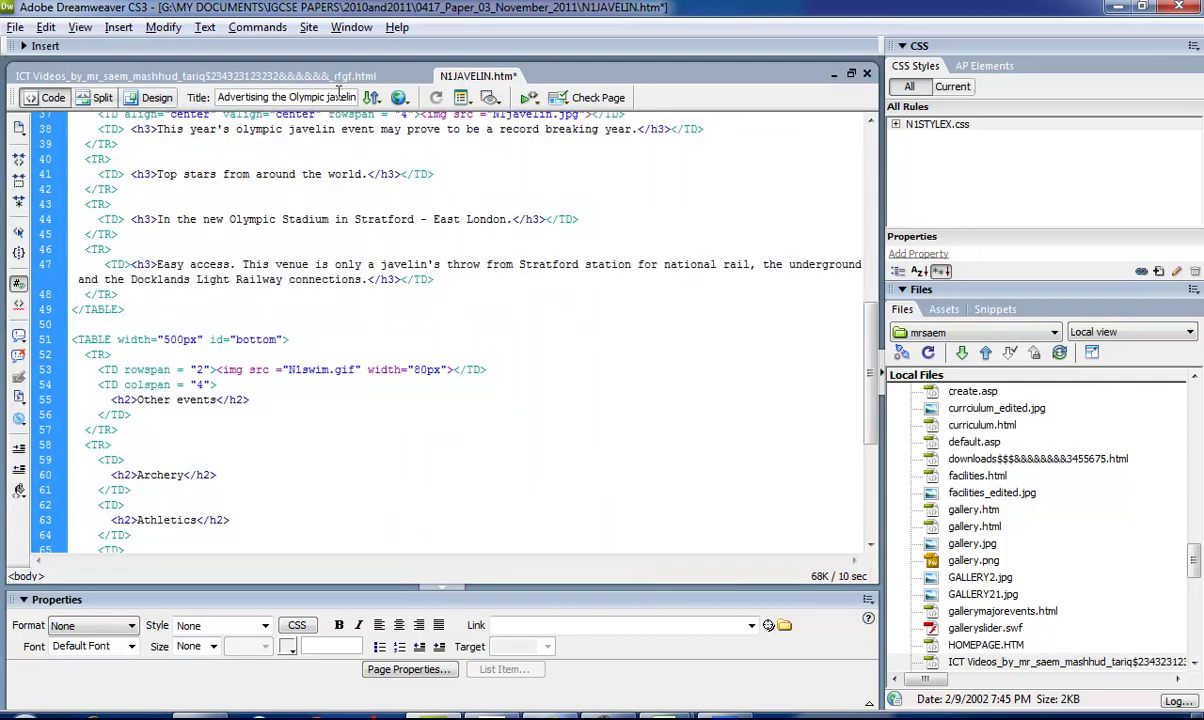
click(160, 100)
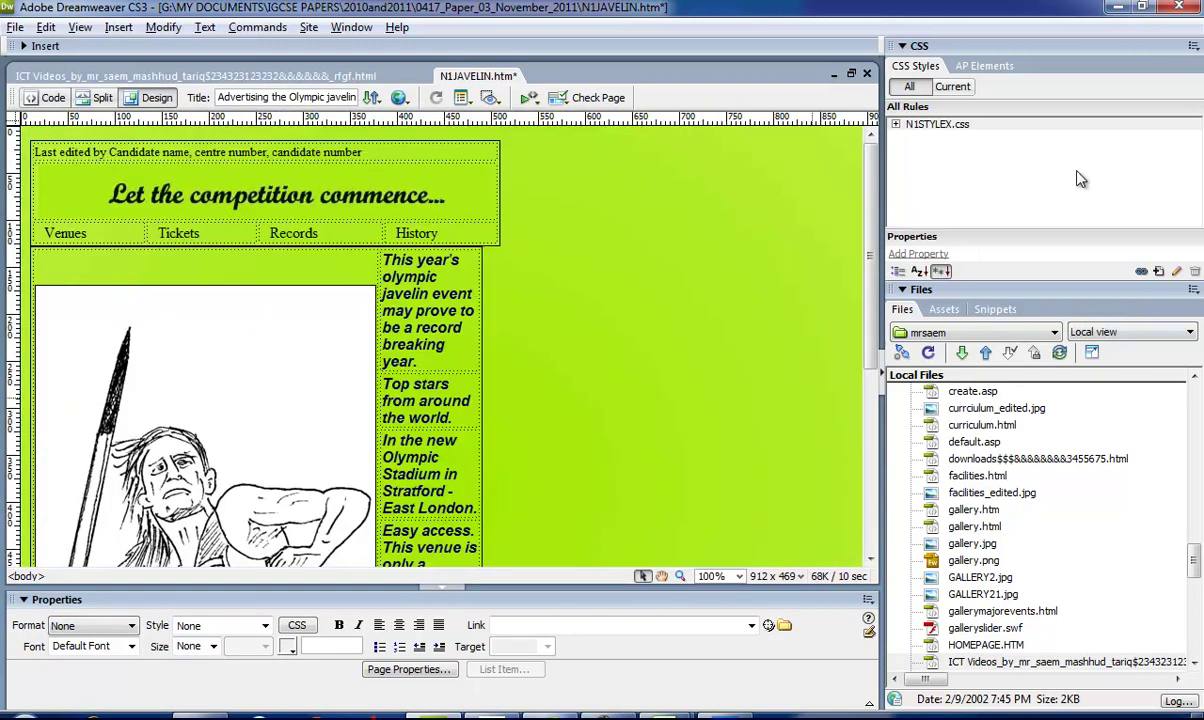
click(993, 127)
key(Delete)
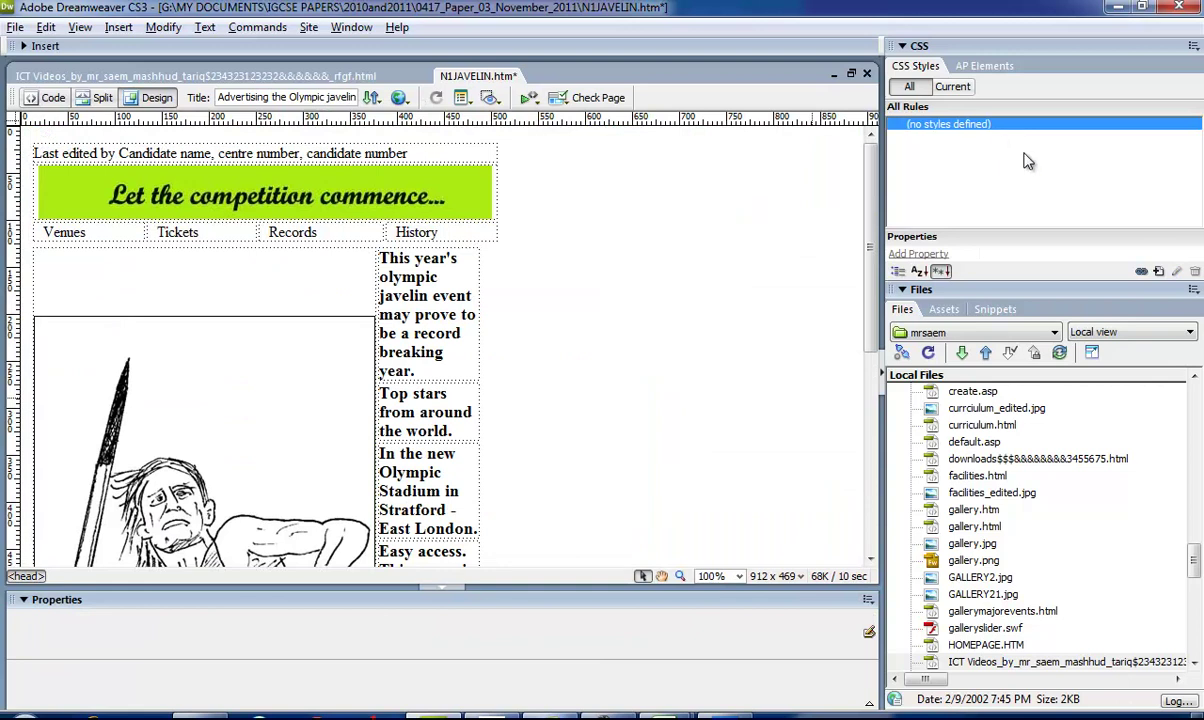
click(1141, 271)
click(690, 305)
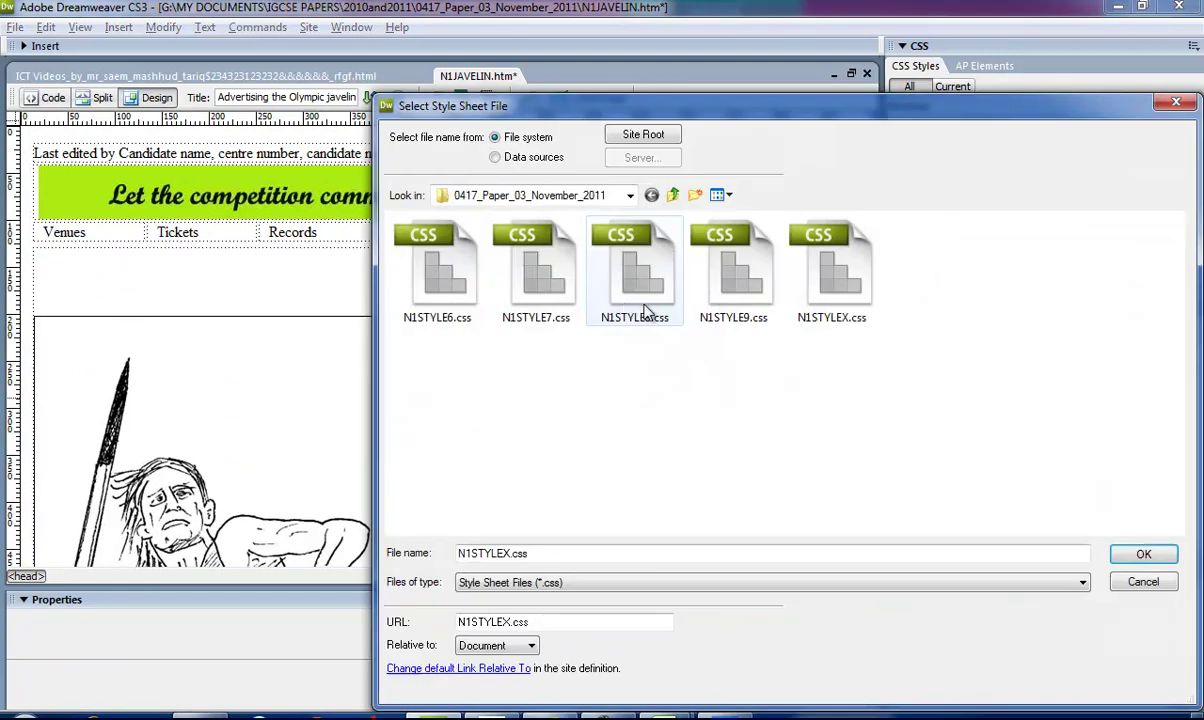
double_click(650, 277)
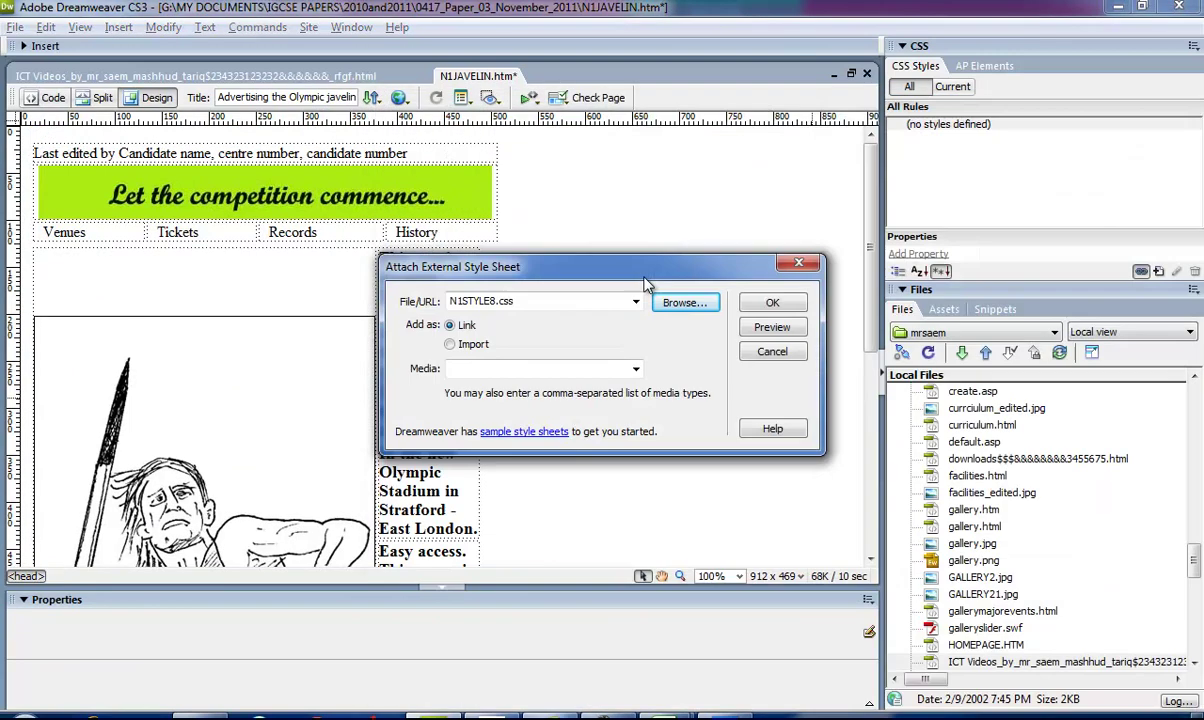
click(772, 302)
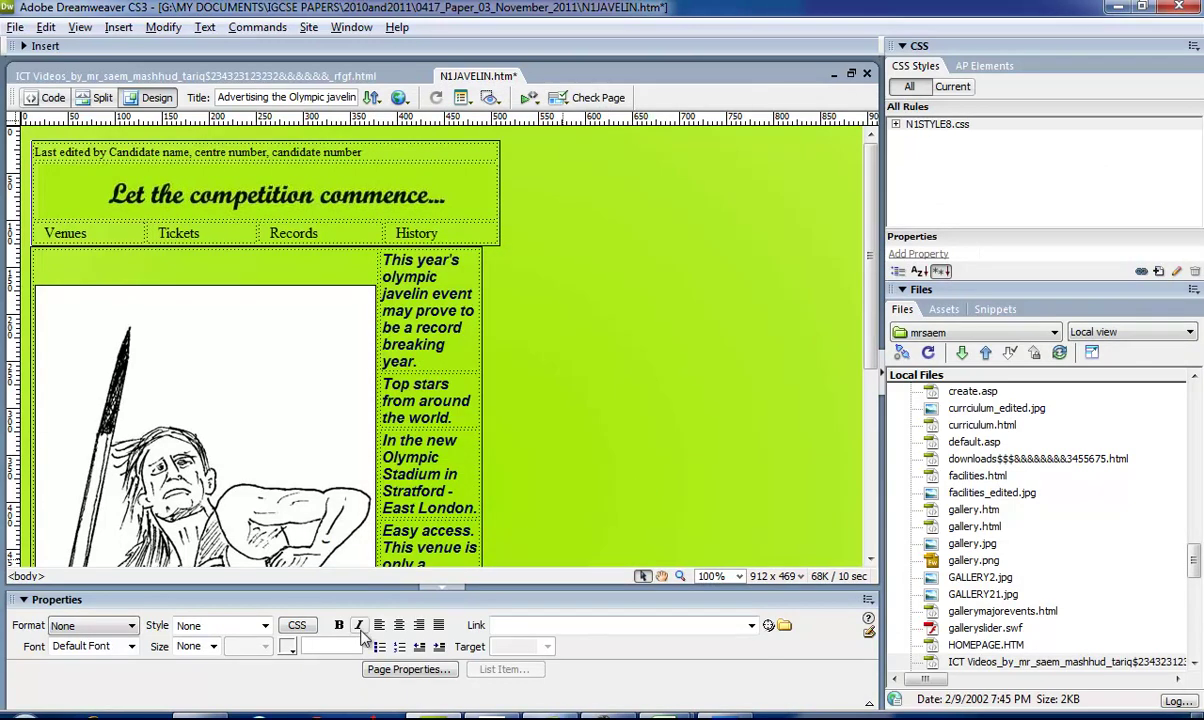
- Examine the whole javelin webpage, from its header to the Other events table, with N1STYLE8.css attached
key(alt+Tab)
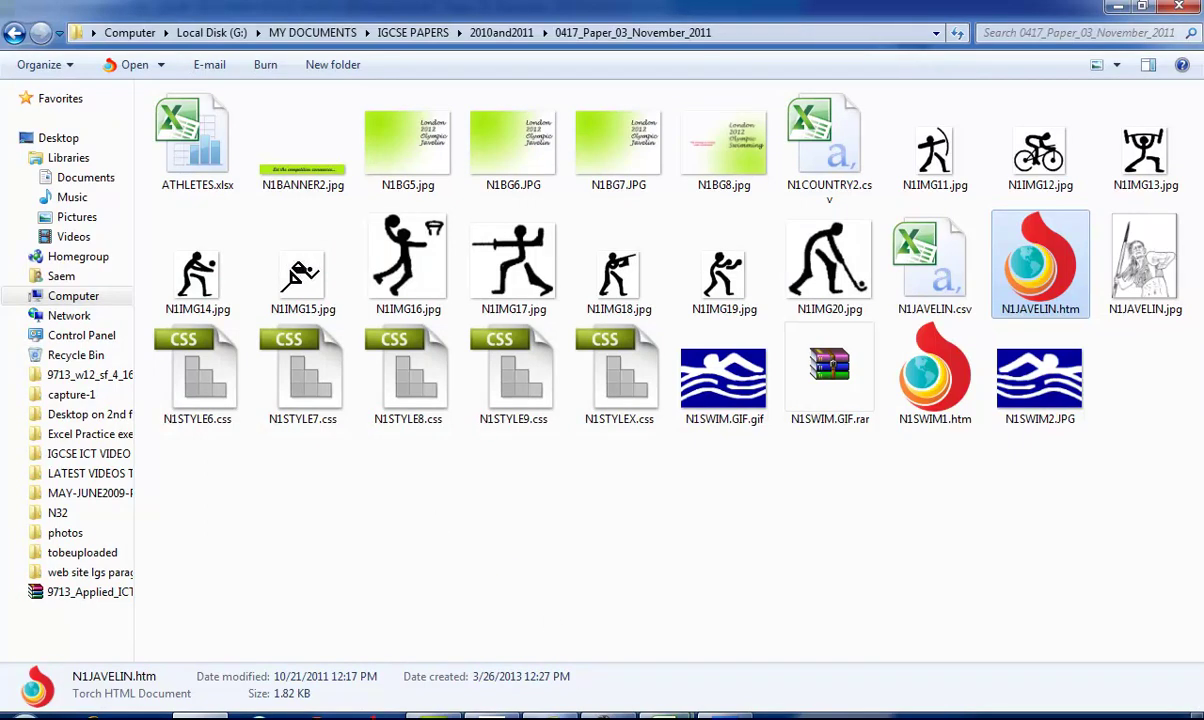
key(alt+Tab)
scroll(510, 538, down, 3)
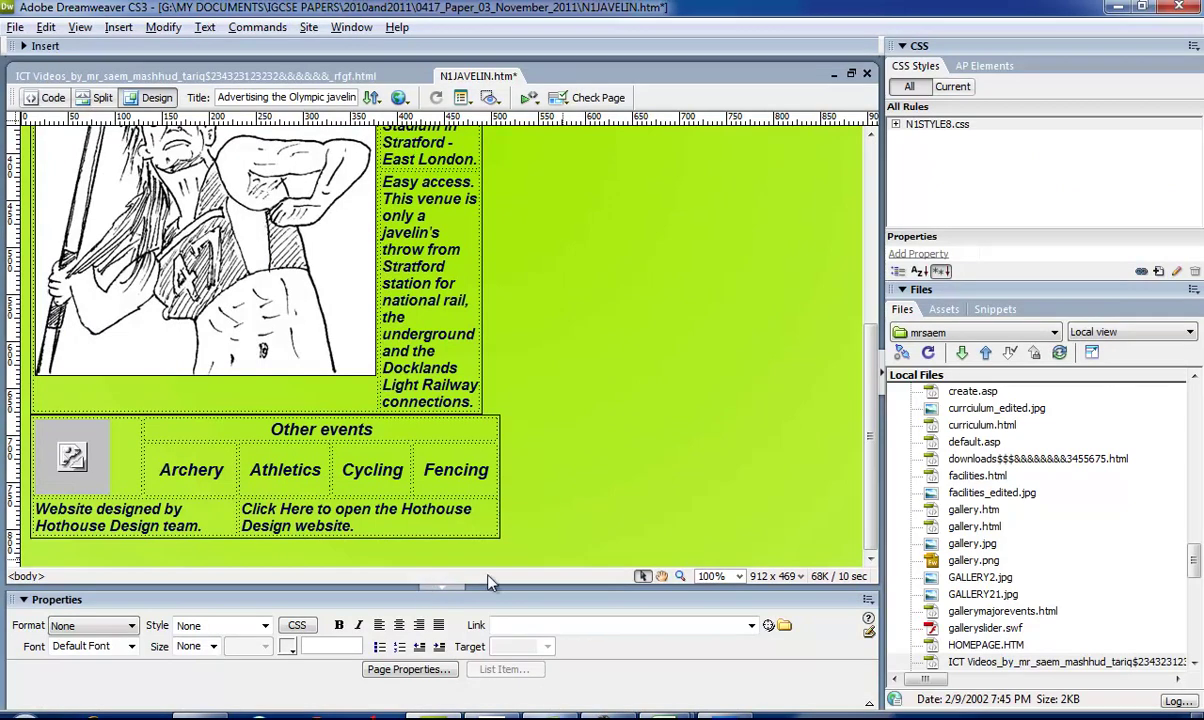
scroll(857, 446, up, 6)
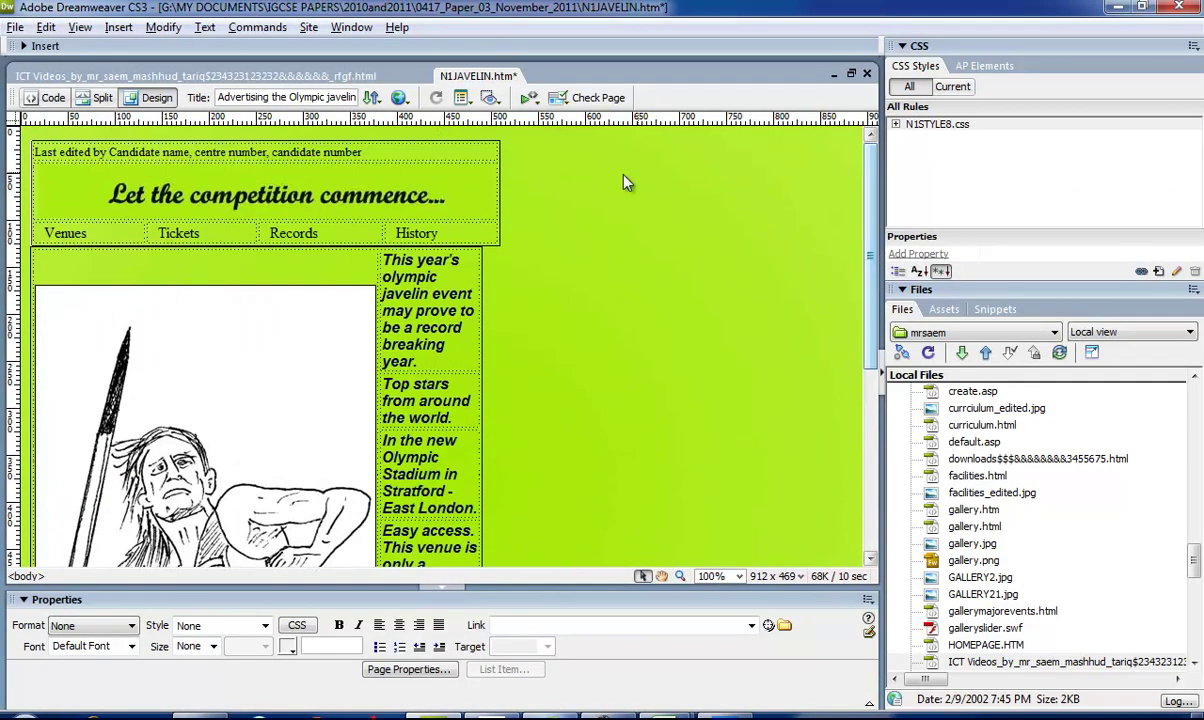
- Open the N1STYLE8.css style sheet from the exam folder in Dreamweaver and go to its body background-image rule
key(alt+Tab)
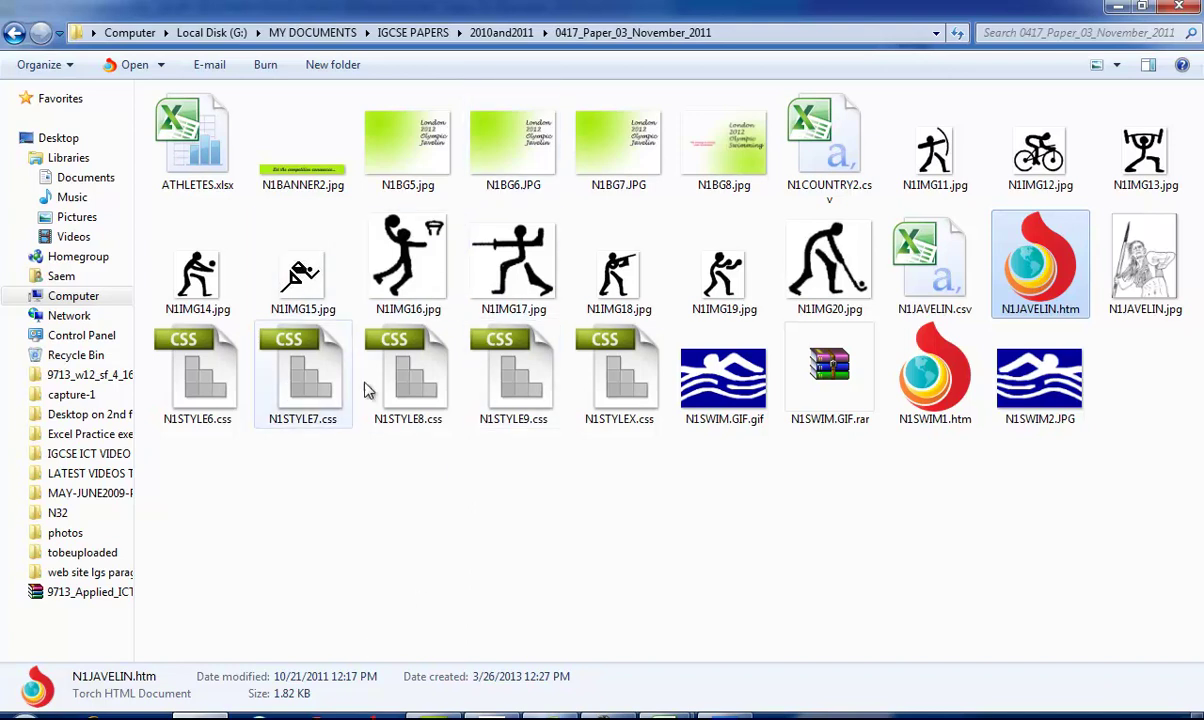
double_click(406, 375)
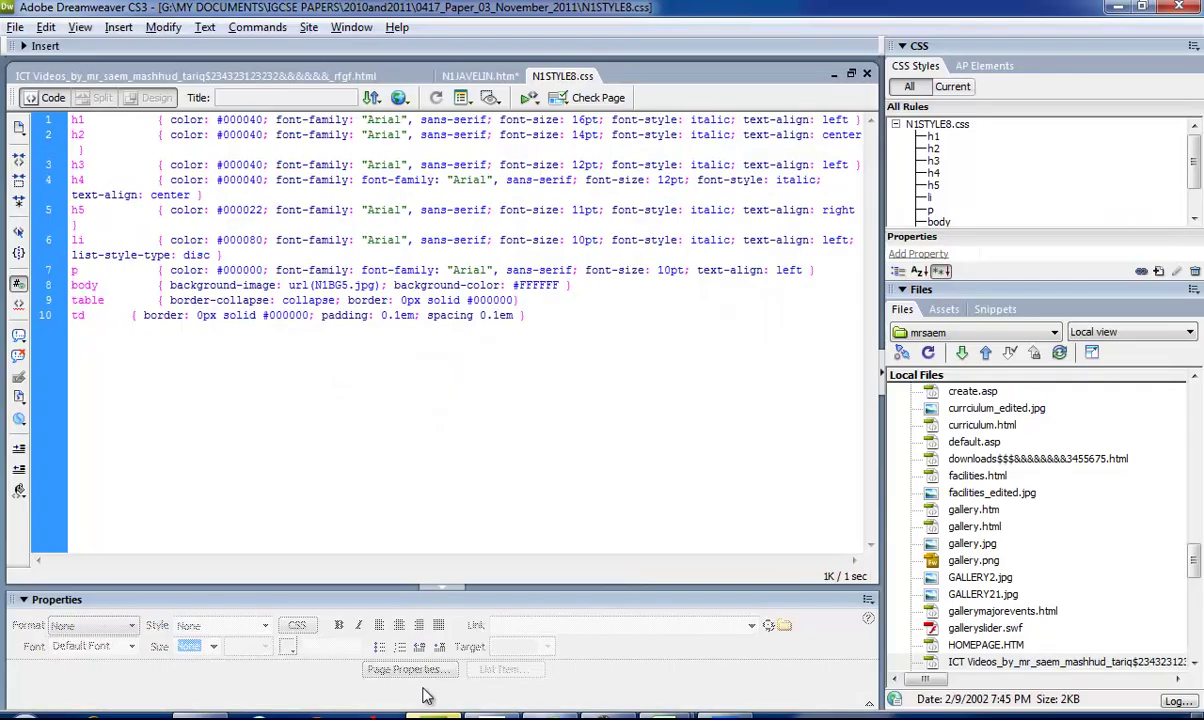
click(237, 285)
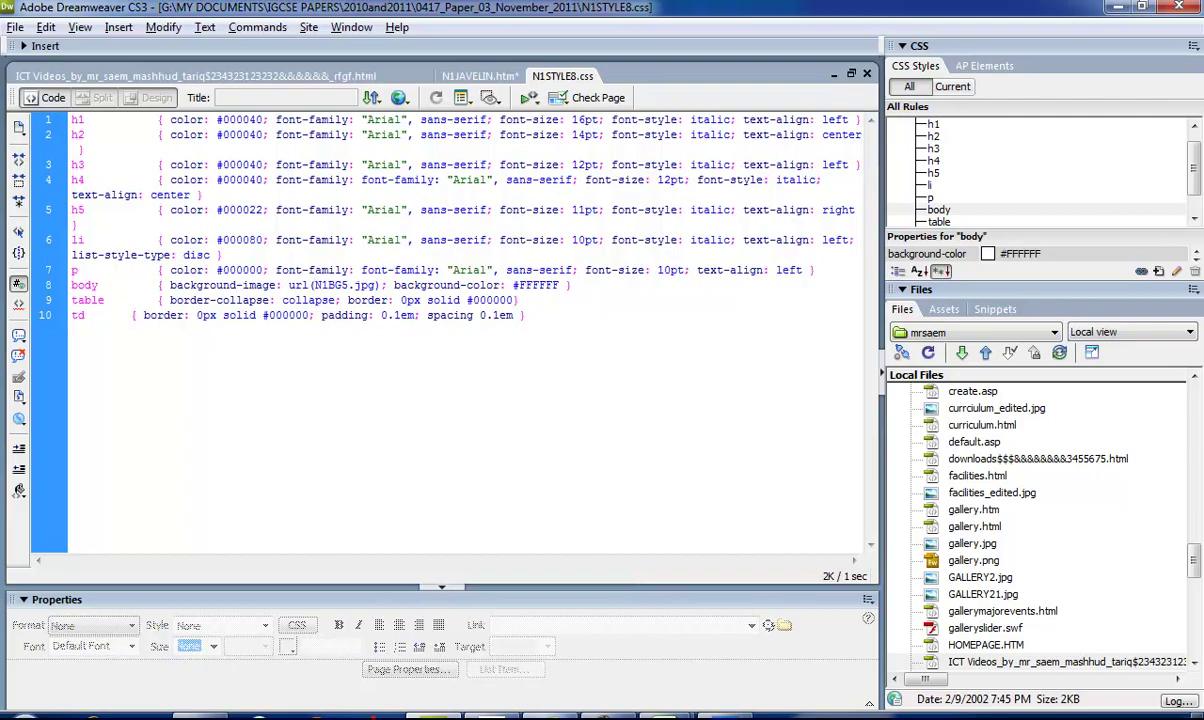
- Check the original background image N1BG5.jpg in the exam folder and open it in Photoshop
key(alt+Tab)
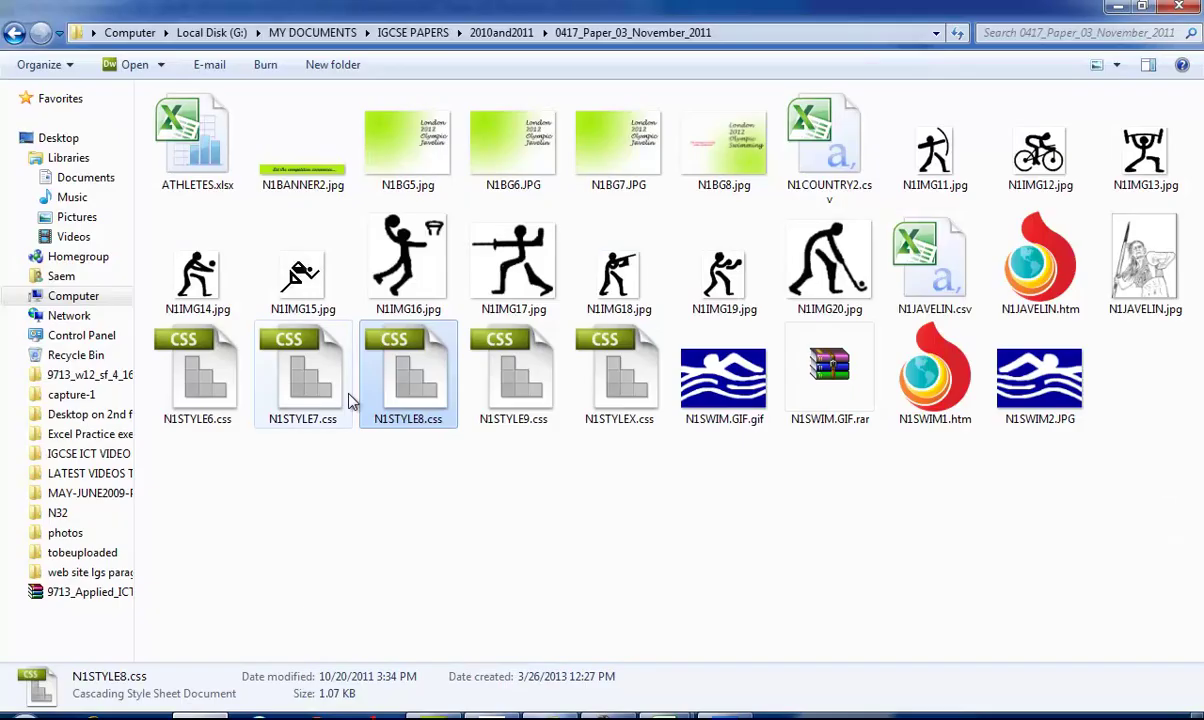
click(425, 177)
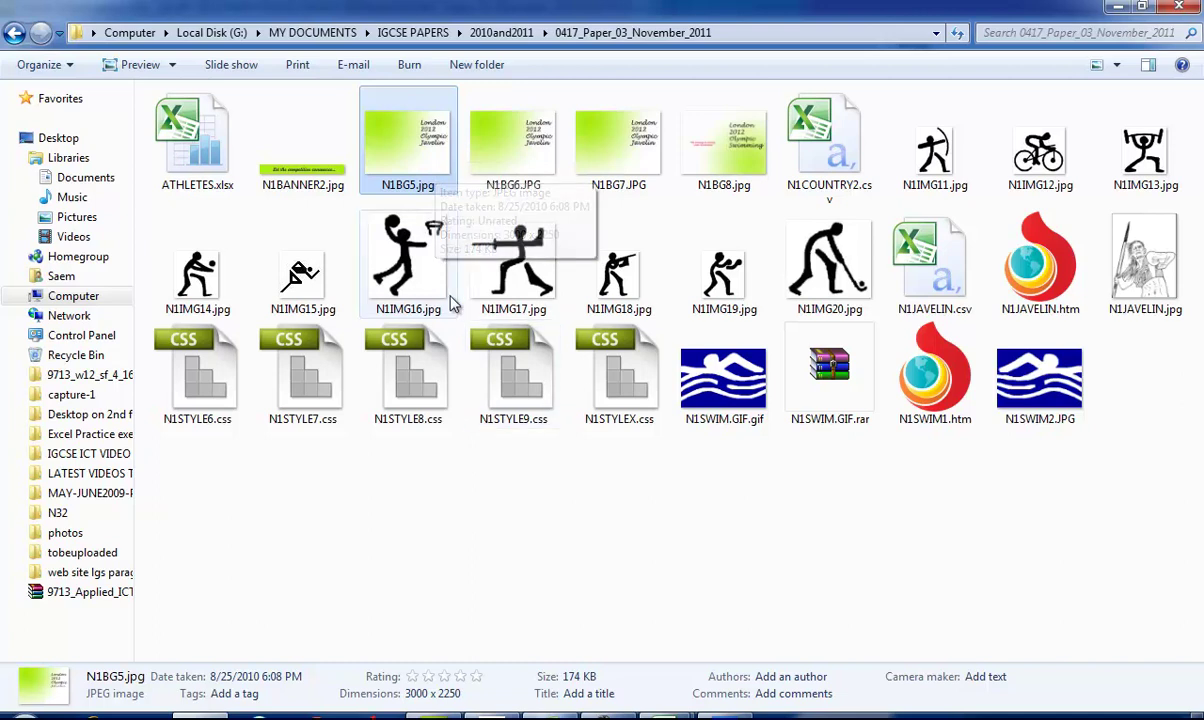
right_click(400, 170)
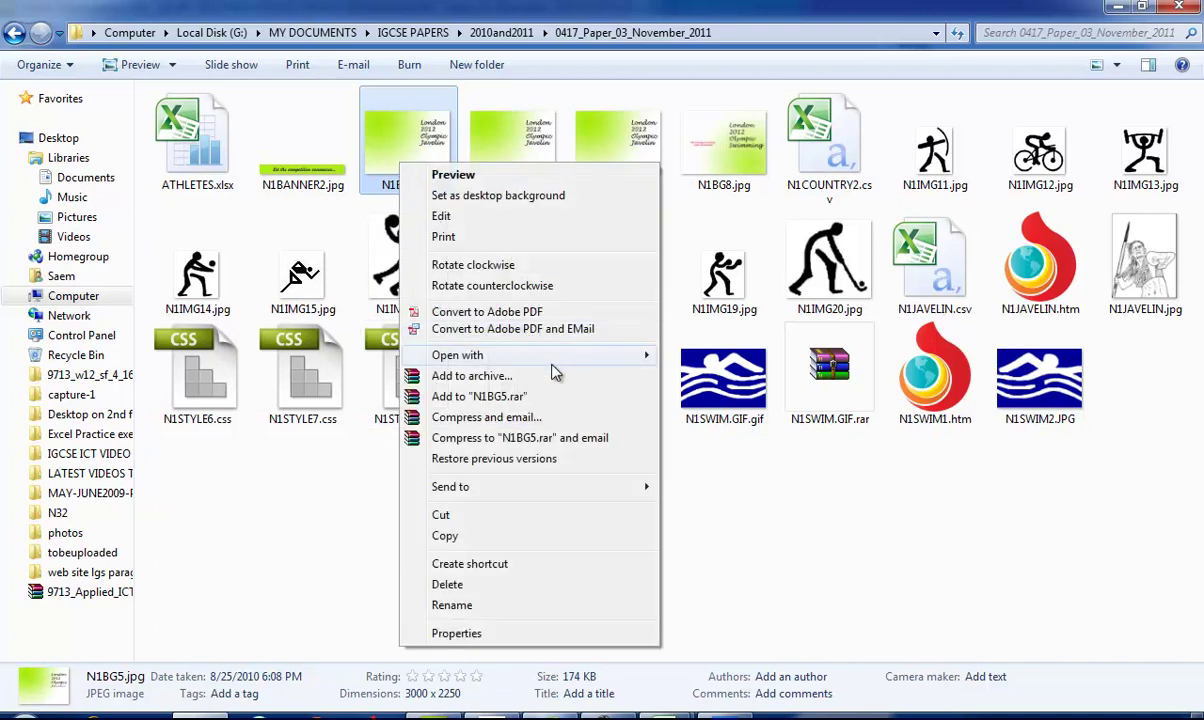
mouse_move(520, 352)
click(705, 362)
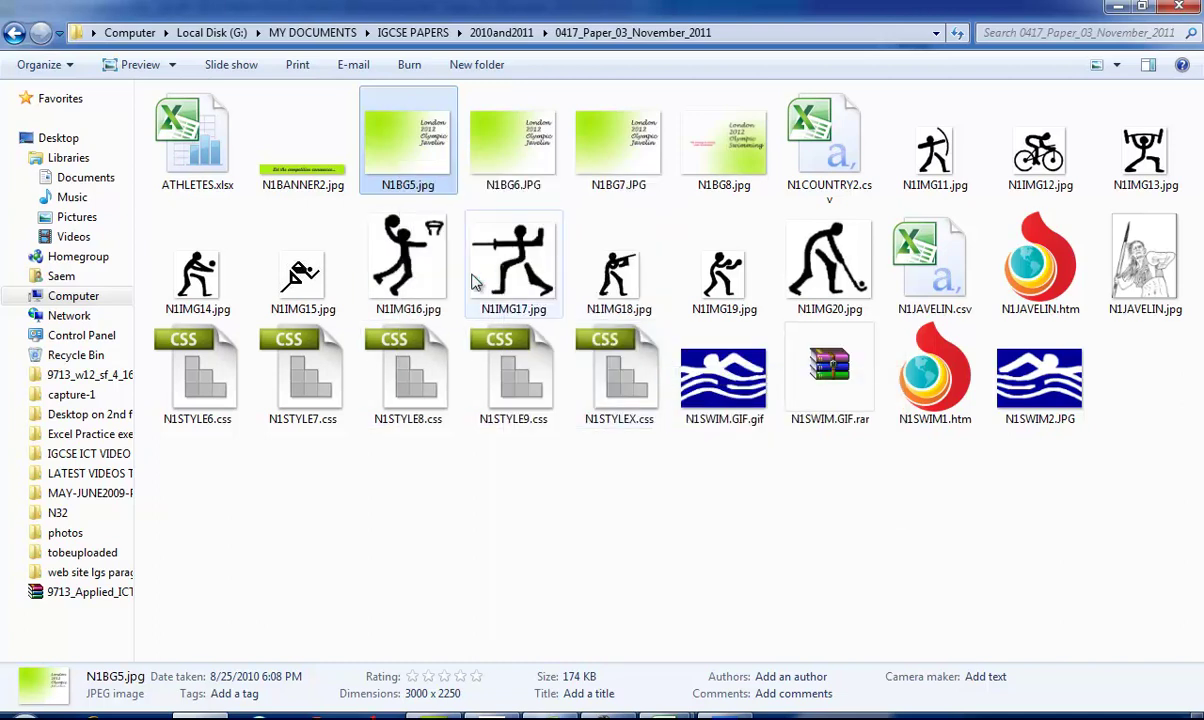
click(110, 27)
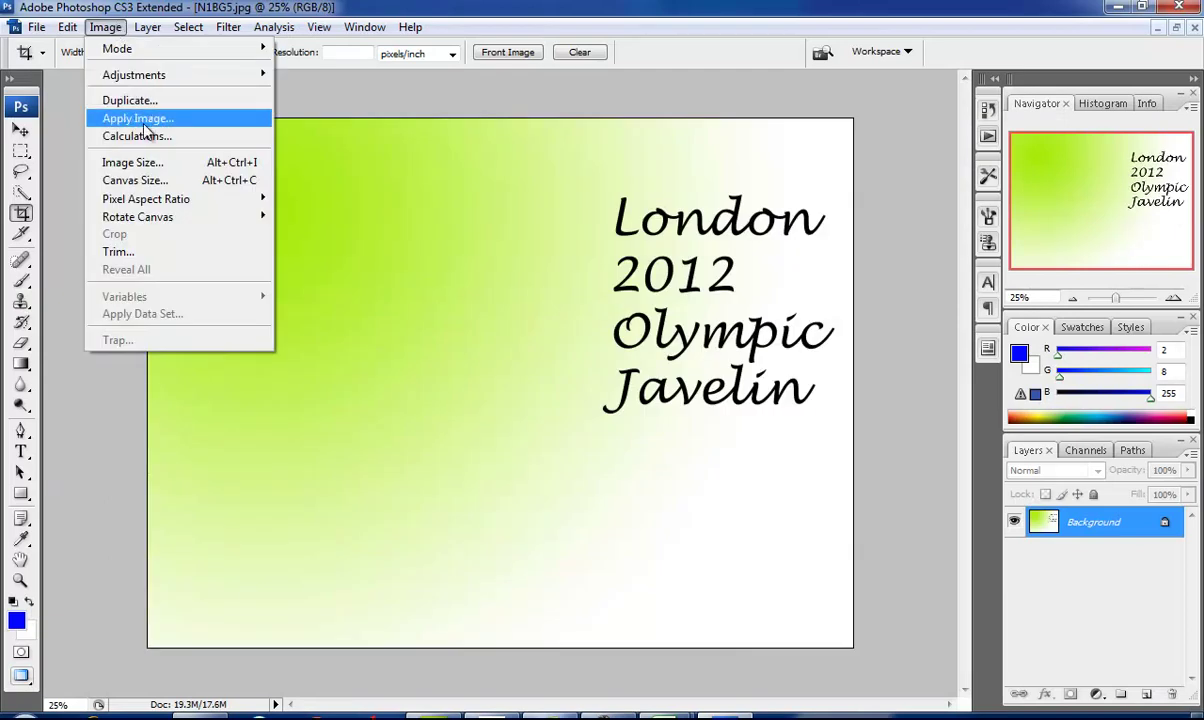
- Switch to the exam paper in Adobe Acrobat, reread tasks 30 to 34 and mark the N1BG7 file name in task 32
click(491, 716)
scroll(435, 410, up, 6)
scroll(436, 409, down, 1)
drag(325, 428, 376, 425)
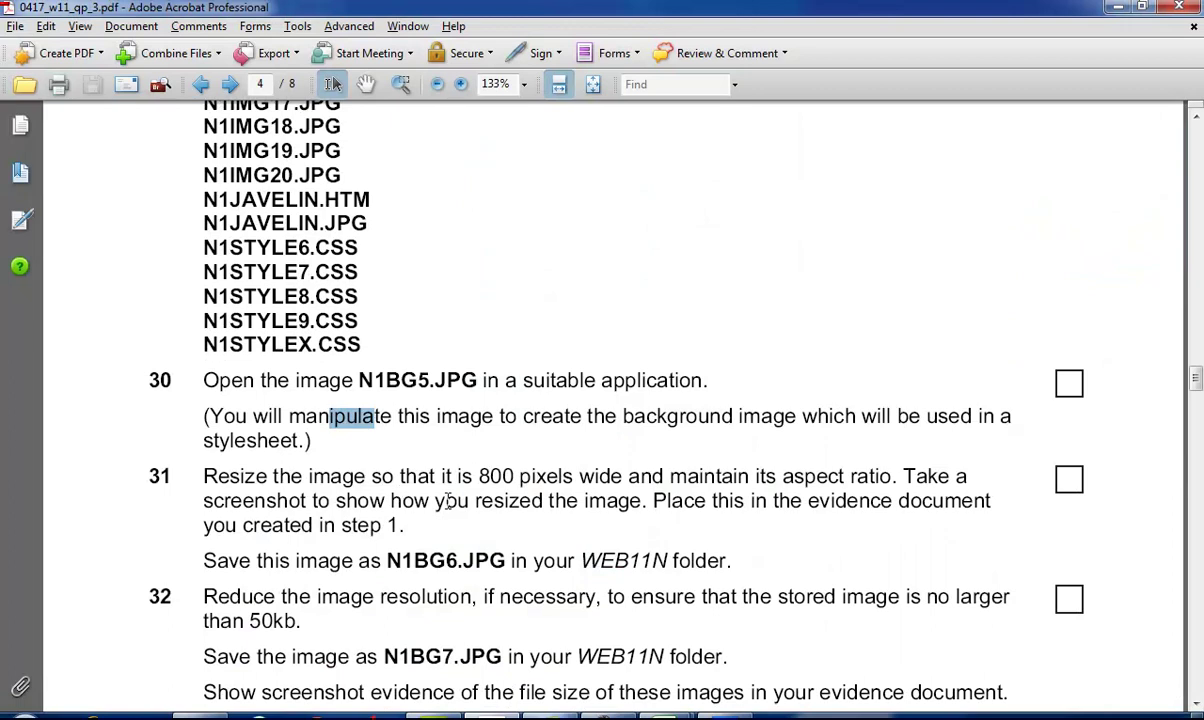
scroll(449, 501, down, 1)
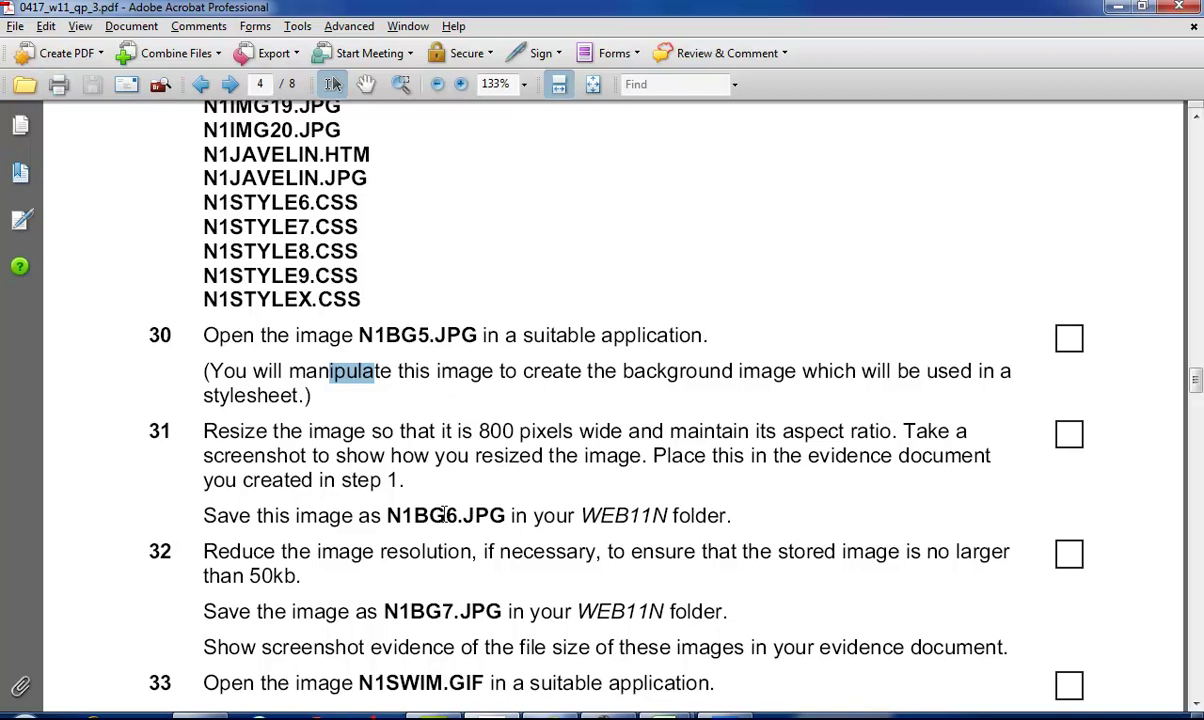
scroll(449, 530, down, 1)
scroll(449, 530, down, 1)
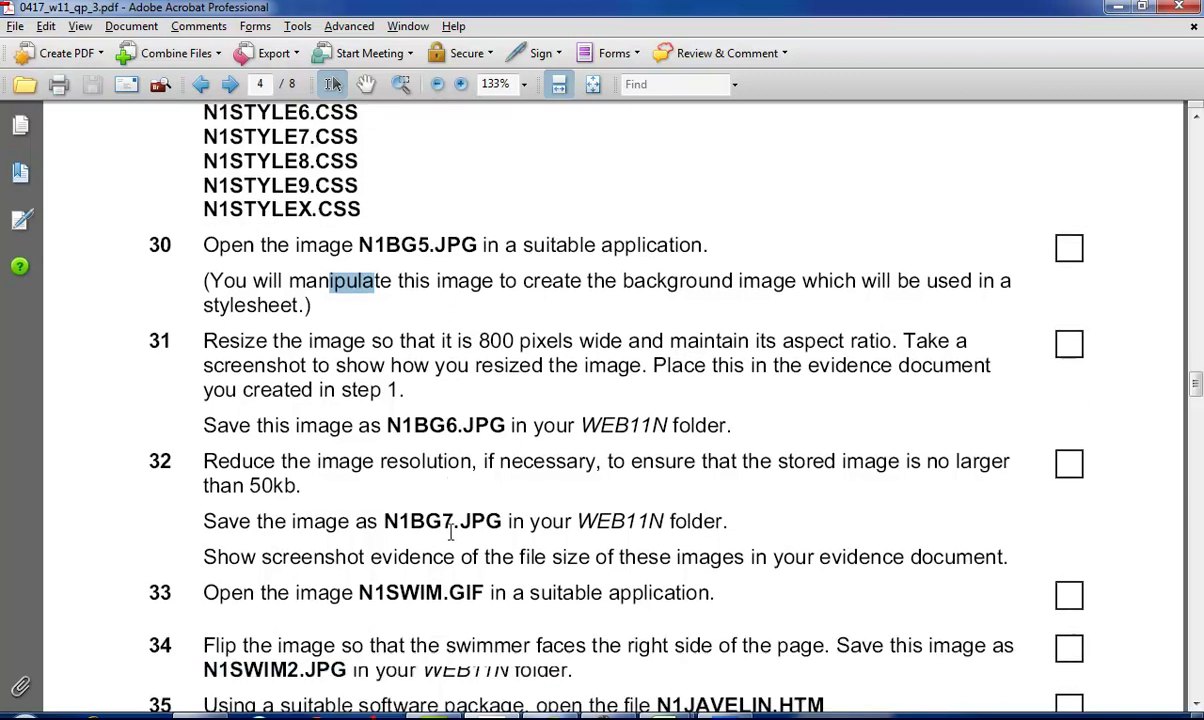
scroll(473, 597, down, 2)
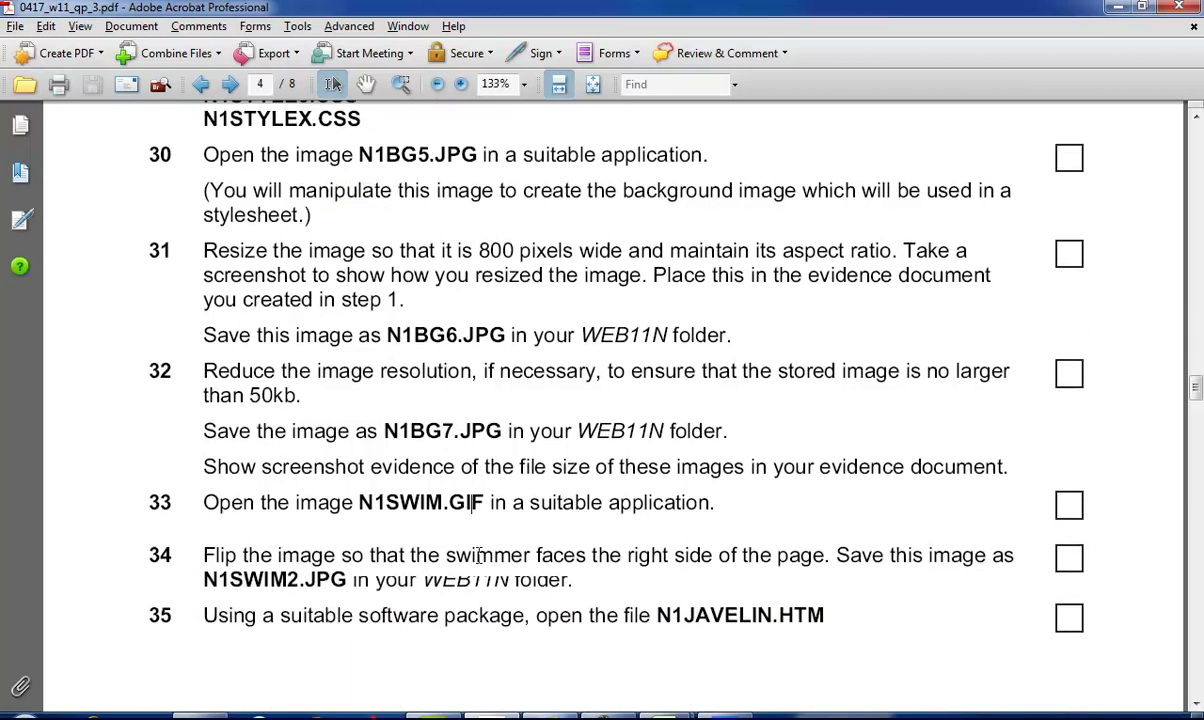
drag(459, 431, 356, 431)
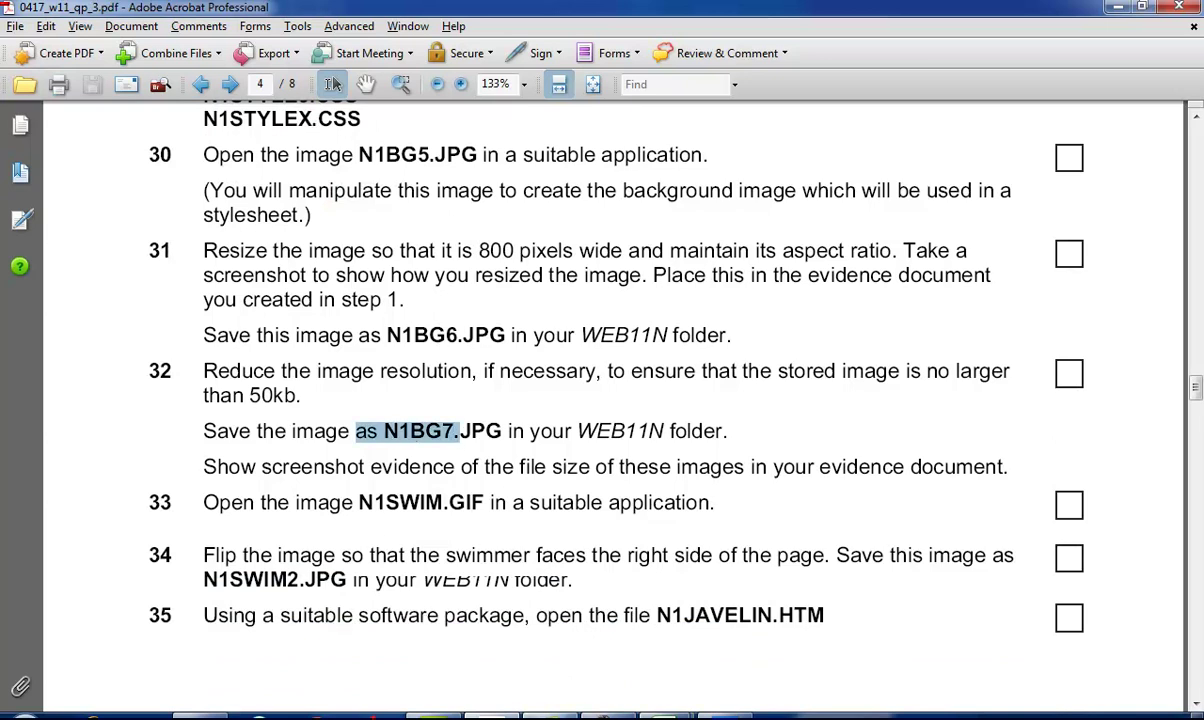
- Return to Dreamweaver, change the body background image in N1STYLE8.css to N1BG7.jpg and save the style sheet
key(alt+Tab)
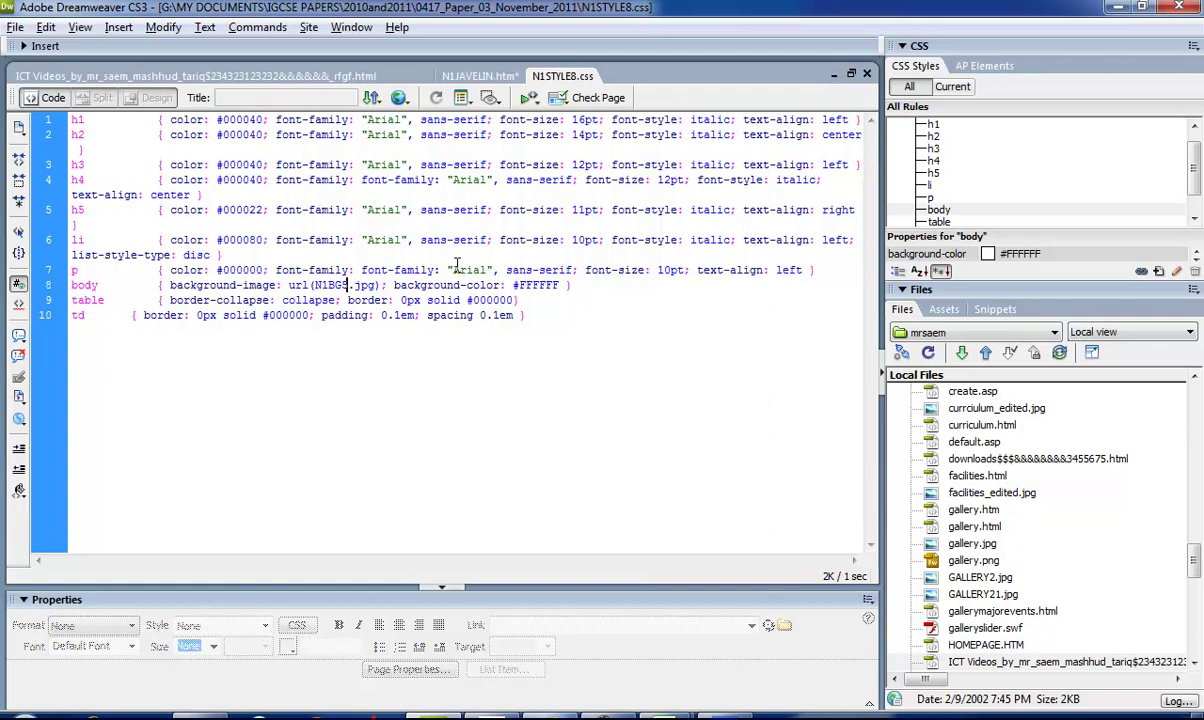
key(BackSpace)
text(7)
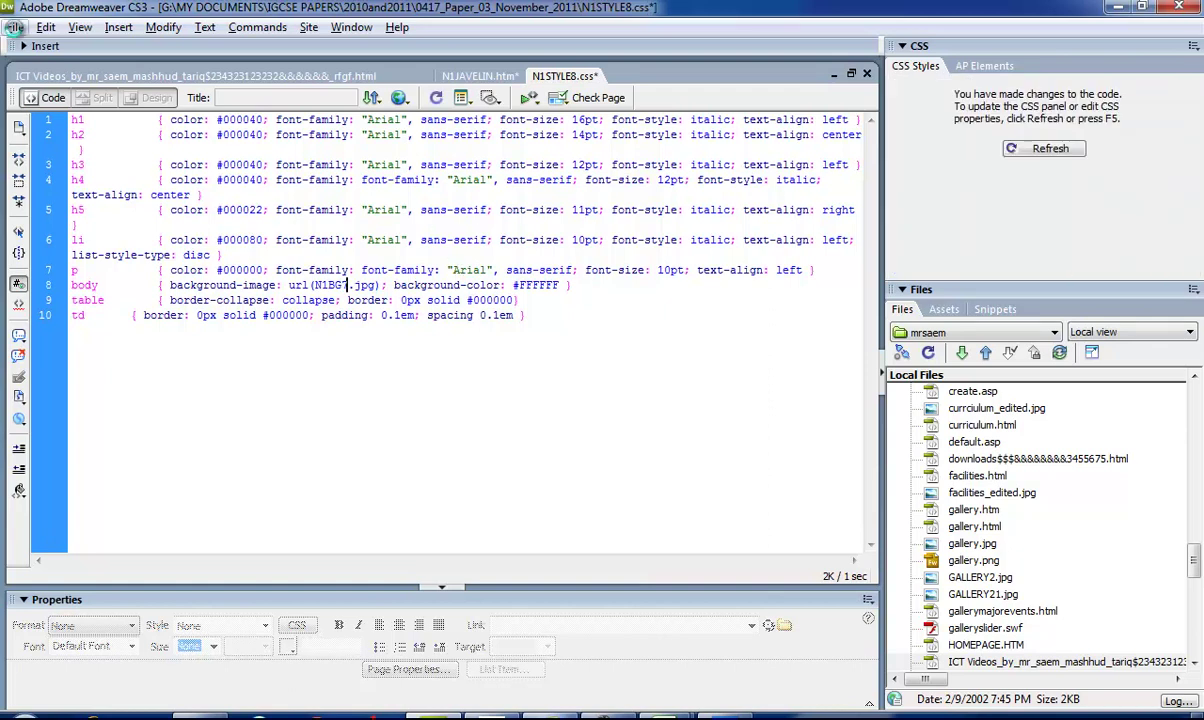
click(15, 27)
click(52, 199)
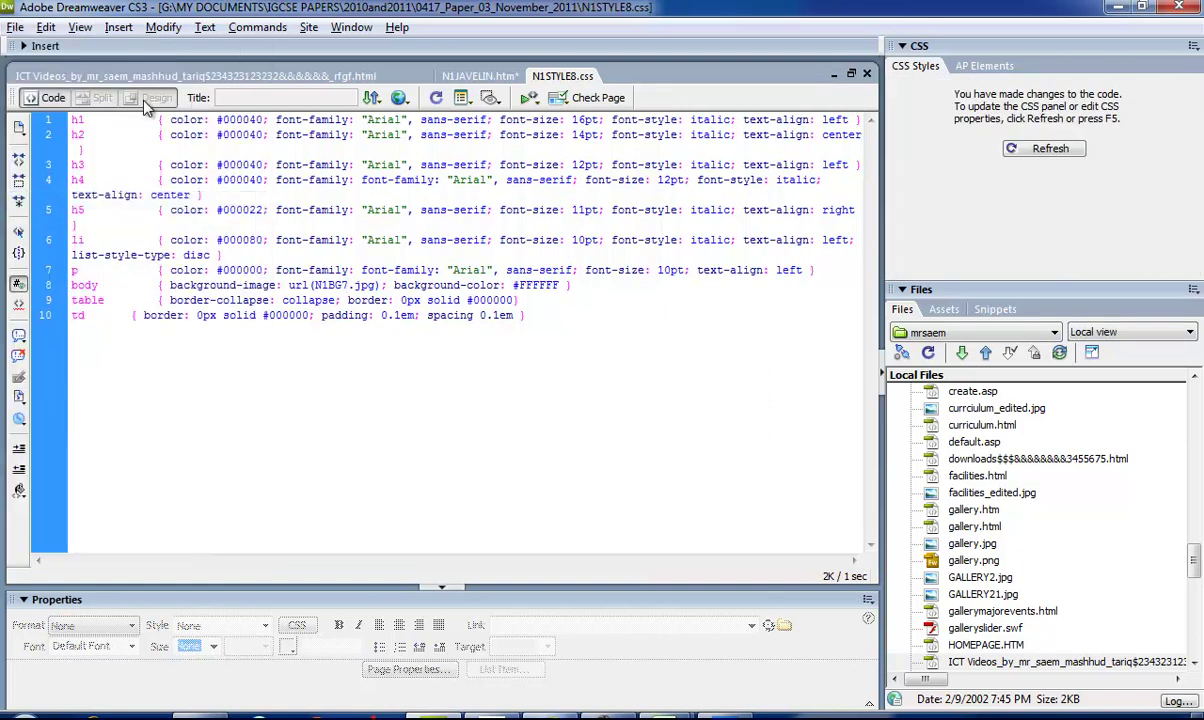
- Go back to the N1JAVELIN.htm page and preview it in Internet Explorer, saving its changes
click(474, 77)
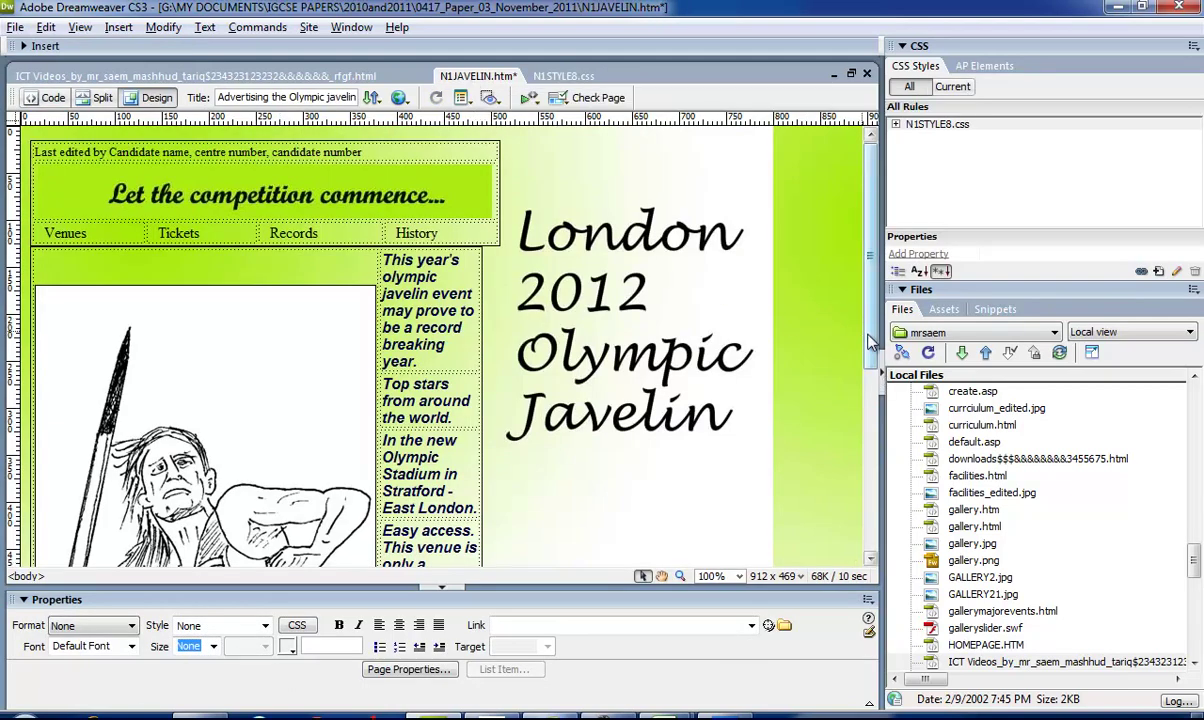
key(ctrl+w)
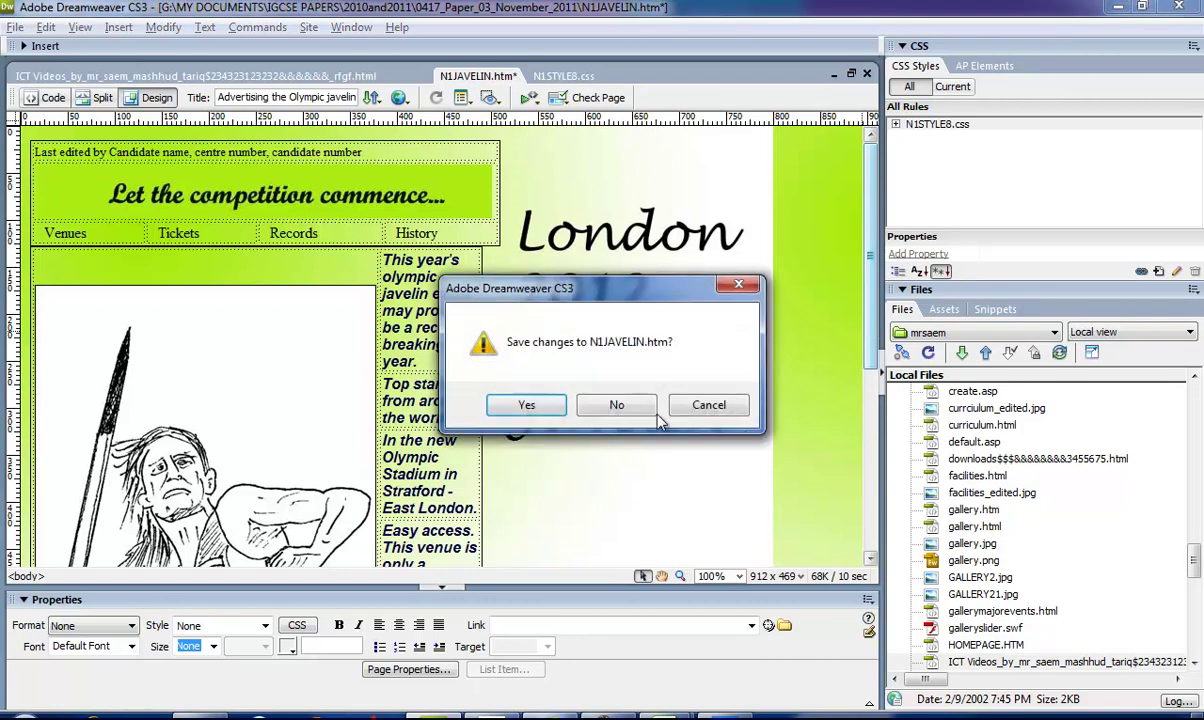
click(560, 408)
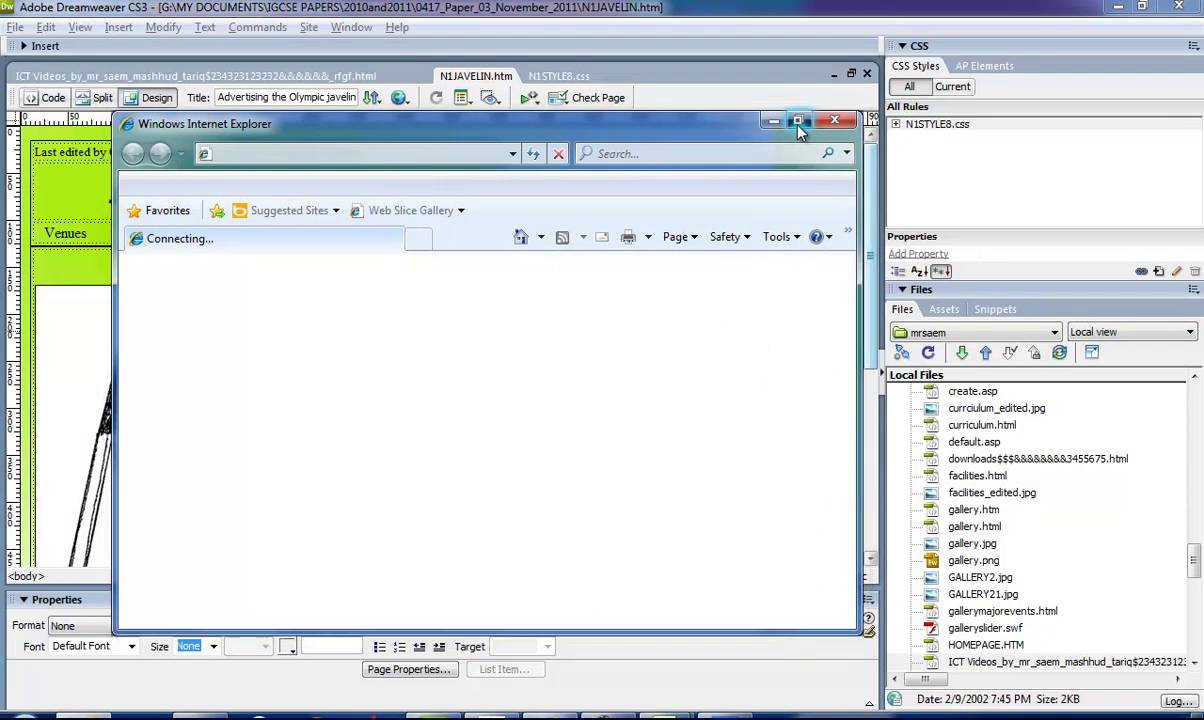
- Check the N1JAVELIN.htm preview, dismissing the Internet Explorer setup and security notices, and resize the browser window so the background image does not tile
click(799, 122)
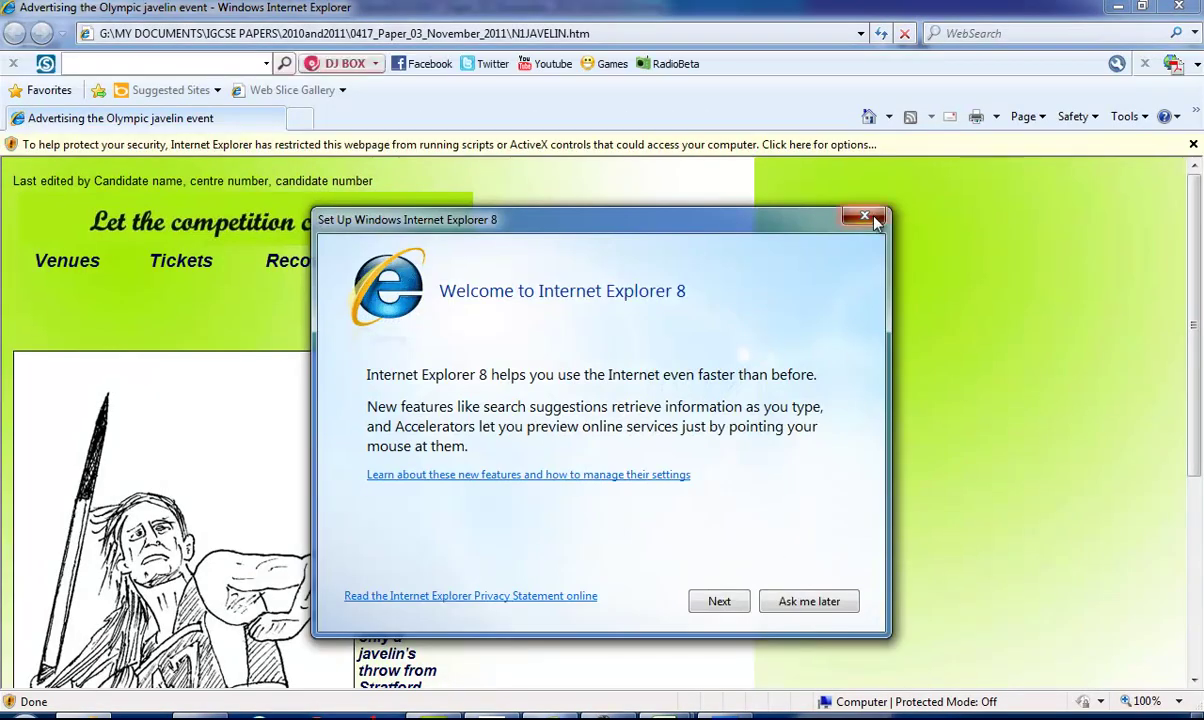
click(866, 217)
click(1196, 145)
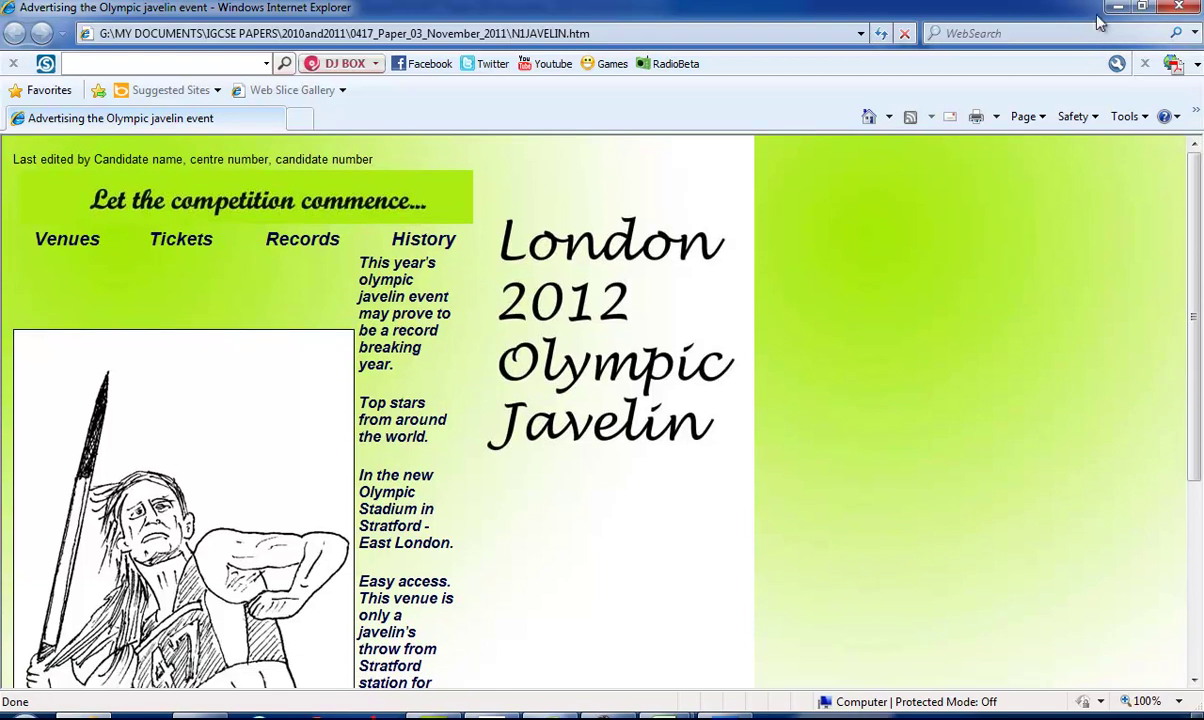
click(1142, 8)
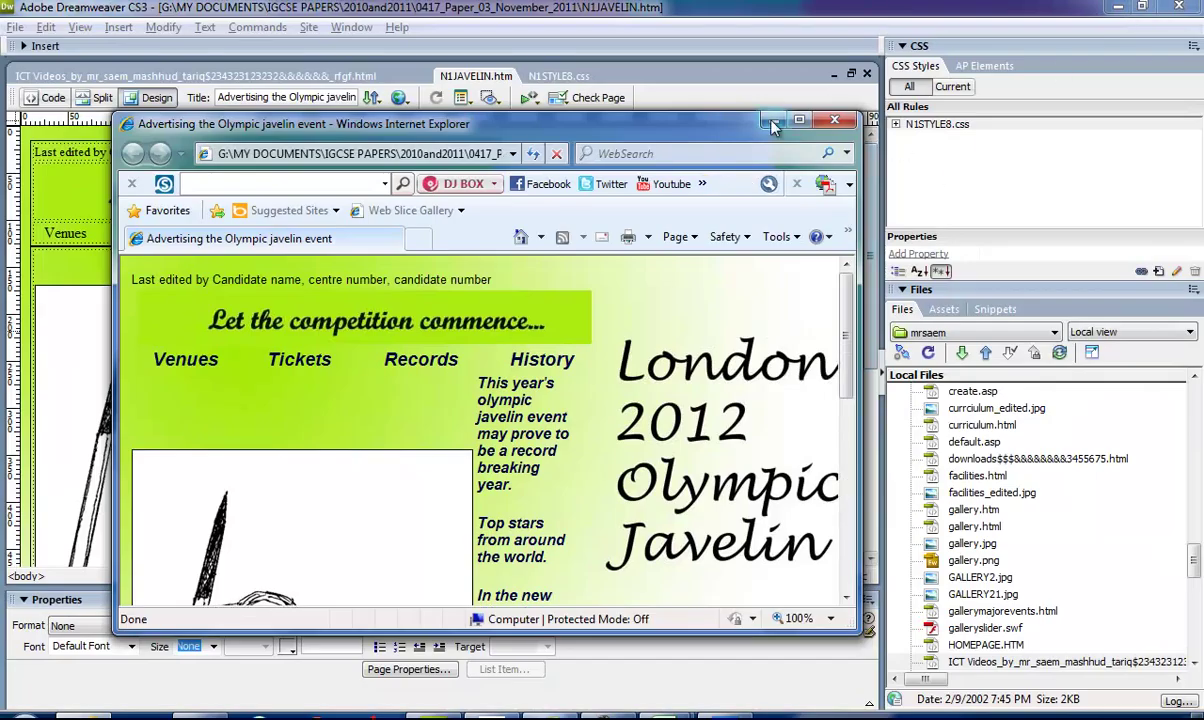
drag(714, 126, 577, 16)
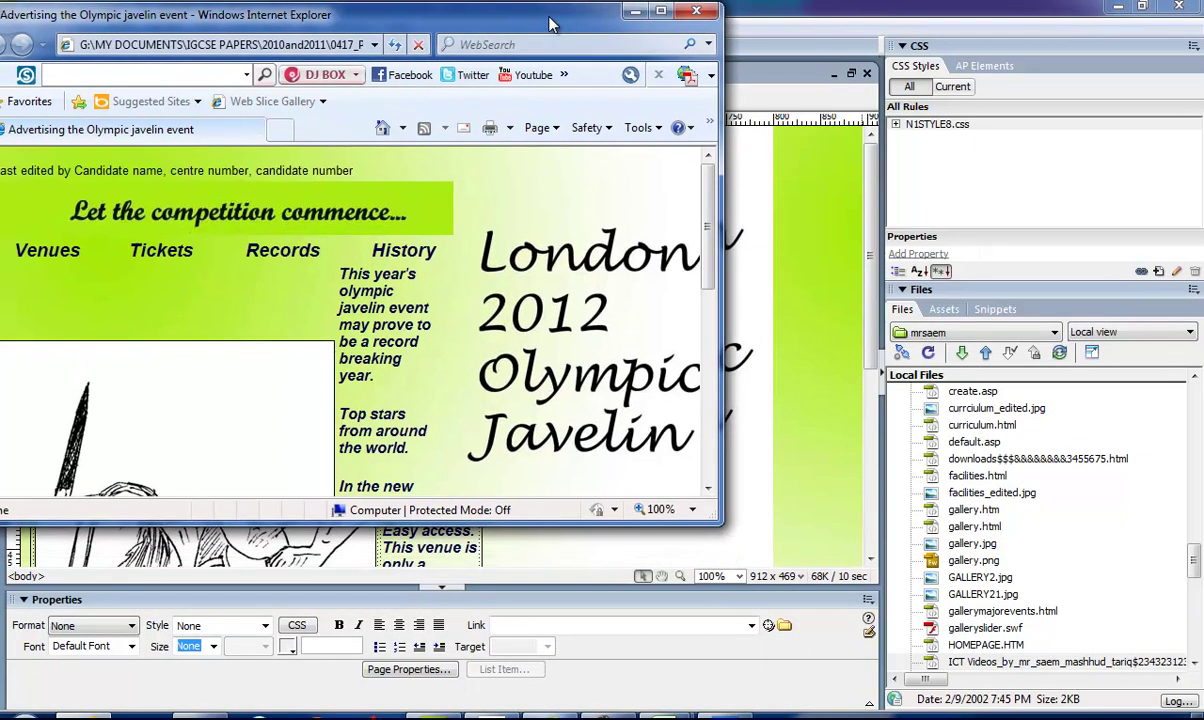
drag(721, 521, 758, 716)
mouse_move(752, 316)
mouse_down()
mouse_move(748, 500)
mouse_move(748, 300)
mouse_move(750, 316)
mouse_up()
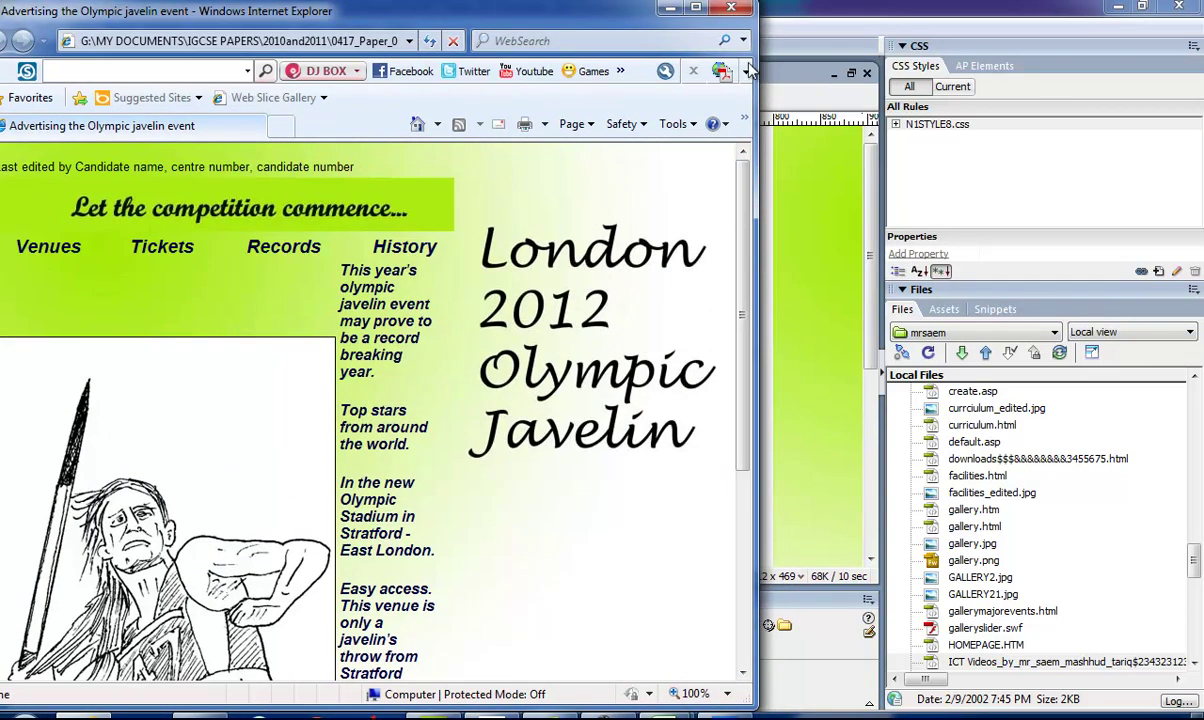
click(670, 8)
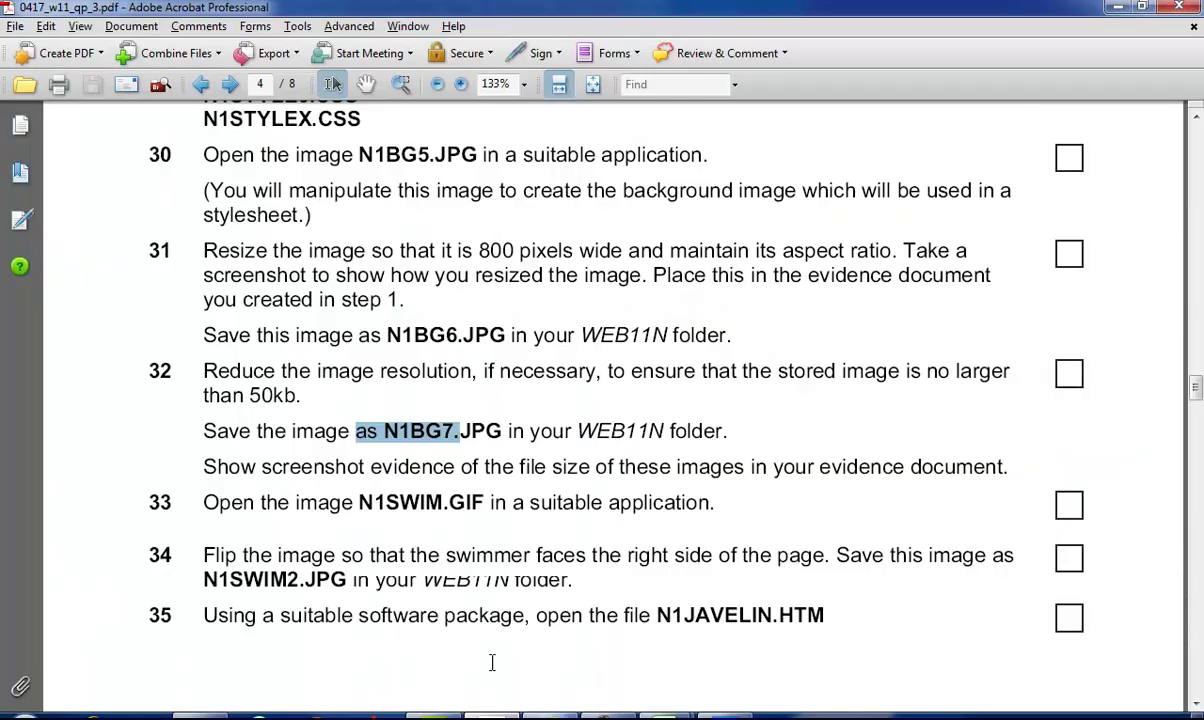
- Switch to the exam paper and read tasks 36 to 39, marking the image name N1JAVELIN.JPG in task 39
scroll(492, 662, down, 10)
drag(203, 128, 324, 128)
click(330, 270)
scroll(357, 281, down, 1)
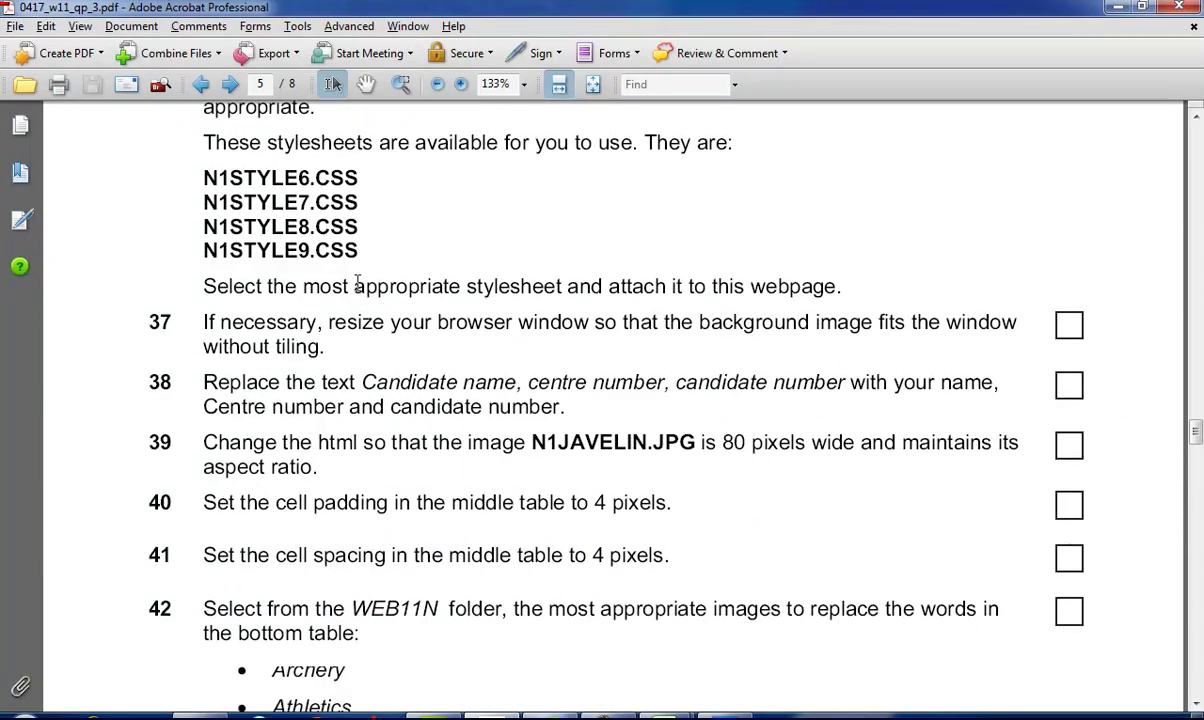
scroll(357, 281, down, 1)
drag(203, 337, 385, 361)
scroll(320, 375, down, 1)
drag(204, 352, 388, 366)
drag(527, 352, 679, 352)
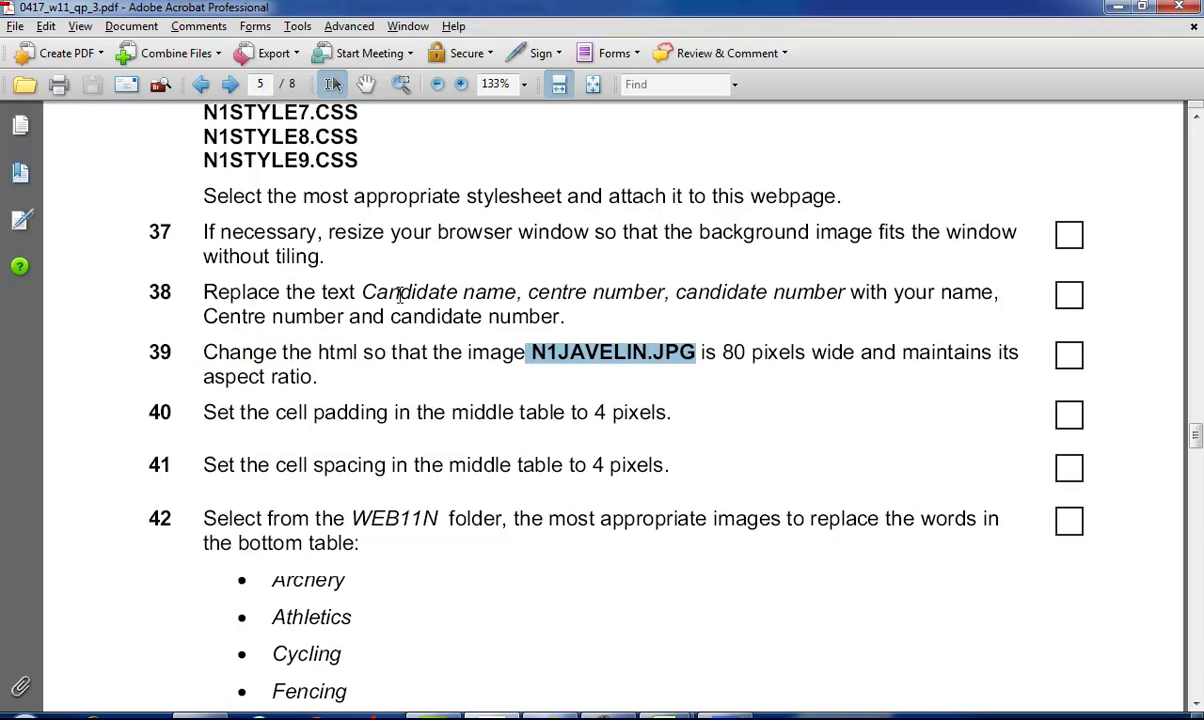
- Reread task 37 on resizing the browser window and tasks 38 to 42, returning to the N1JAVELIN.JPG width requirement in task 39
drag(400, 292, 429, 292)
scroll(441, 370, down, 3)
scroll(443, 375, up, 7)
scroll(400, 365, down, 2)
drag(328, 322, 432, 322)
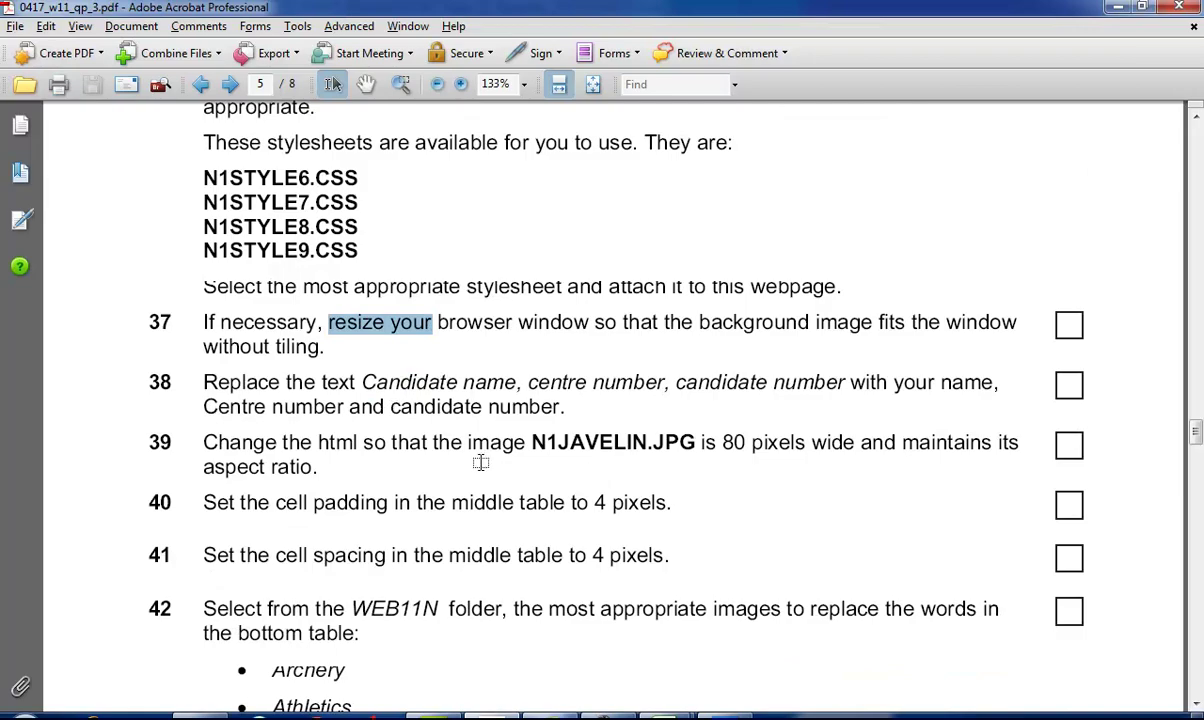
key(alt+Tab)
key(alt+Tab)
scroll(379, 327, down, 2)
scroll(352, 313, down, 2)
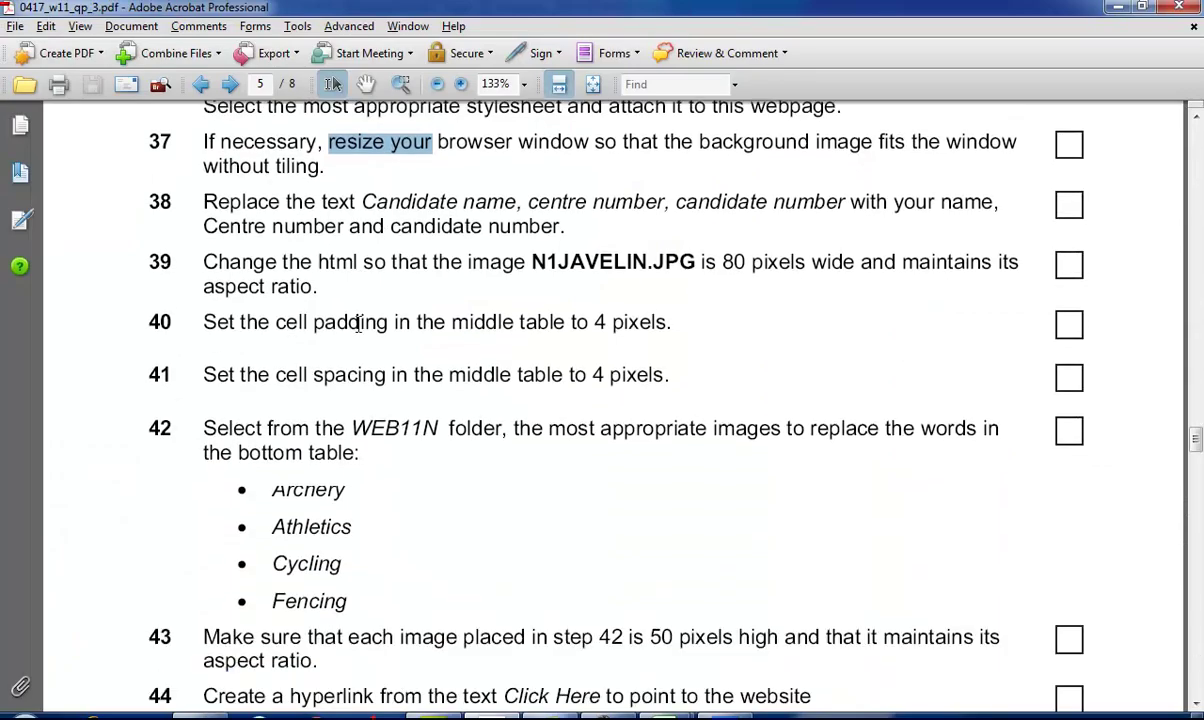
click(604, 261)
drag(647, 261, 703, 261)
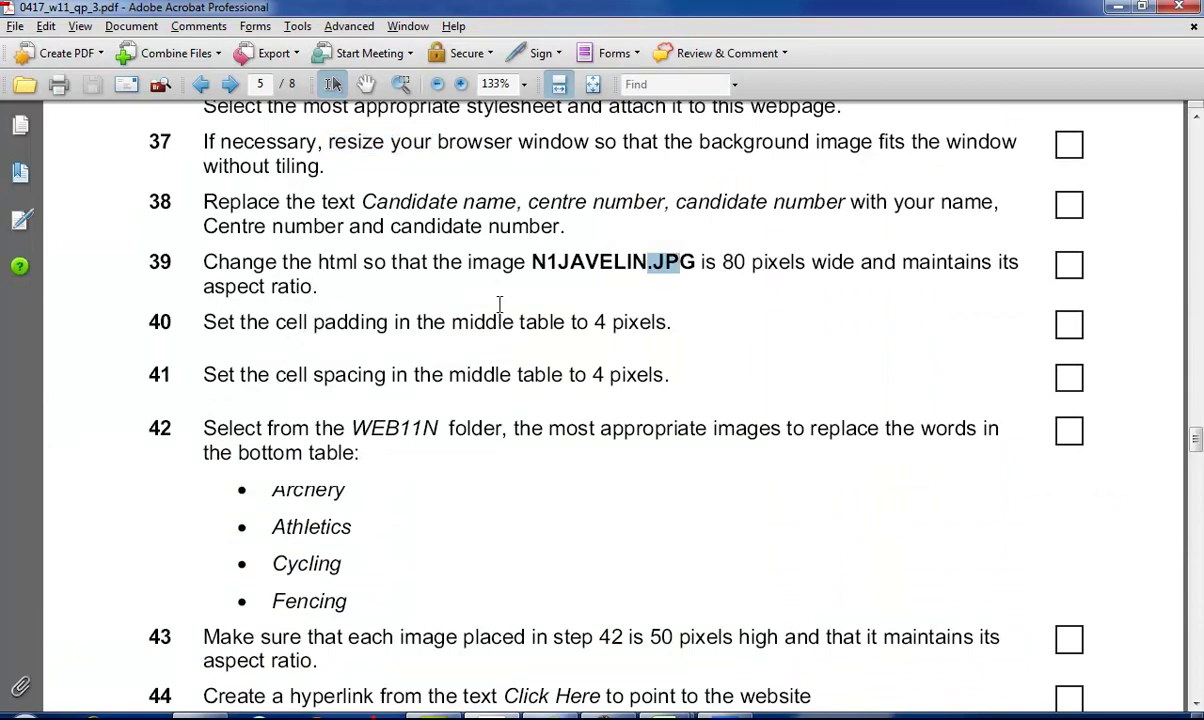
- Return to Dreamweaver and shrink the javelin thrower image in the middle table to 80 pixels wide, keeping its aspect ratio
key(alt+Tab)
click(255, 360)
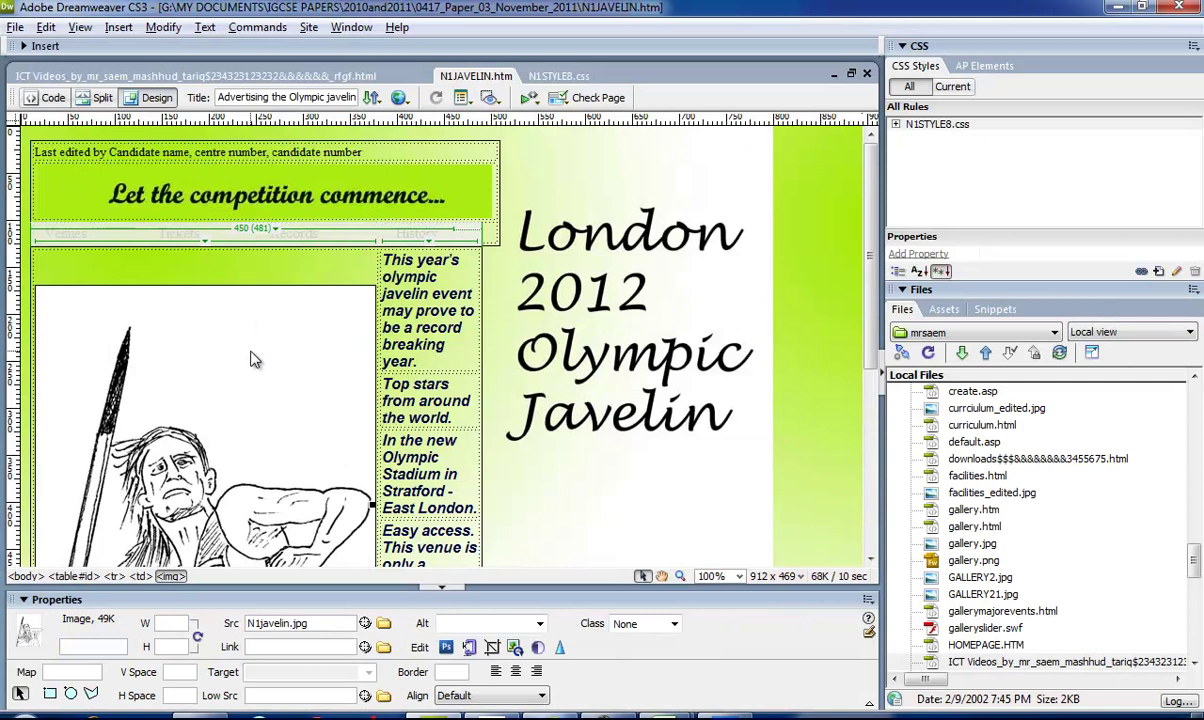
scroll(822, 382, down, 5)
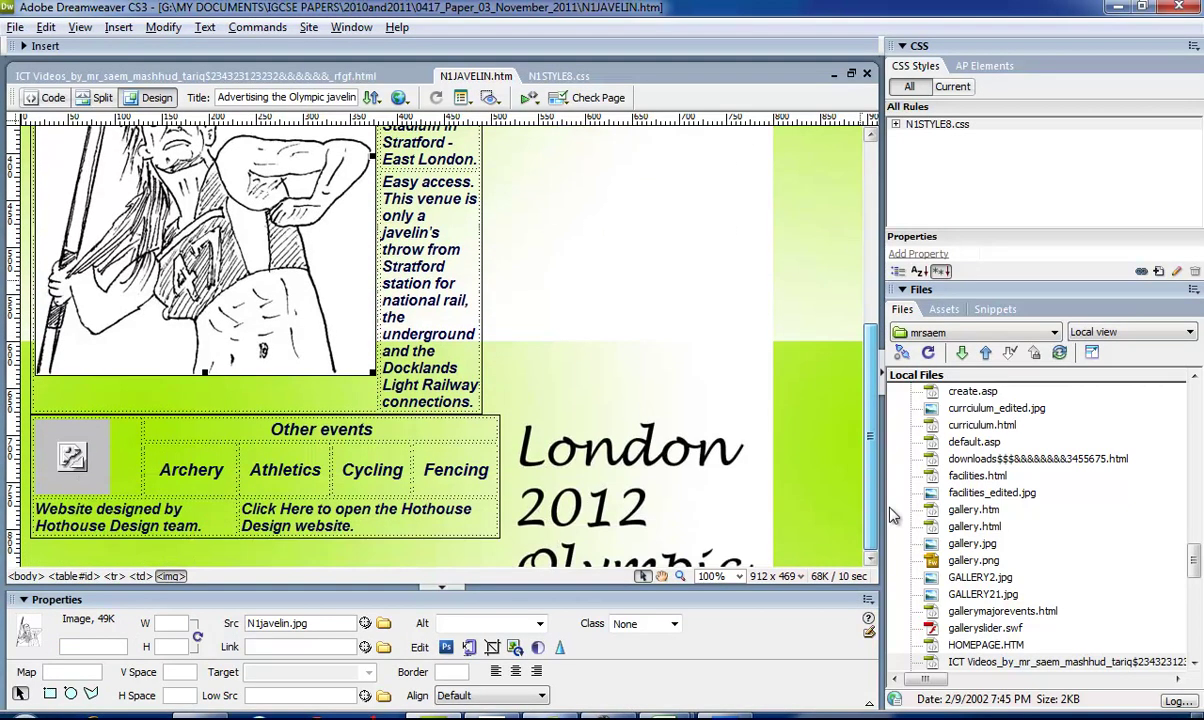
drag(372, 375, 104, 163)
- Check tasks 40 and 41 in the exam paper and set the middle table's cell padding and cell spacing to 4 pixels
click(484, 292)
click(533, 352)
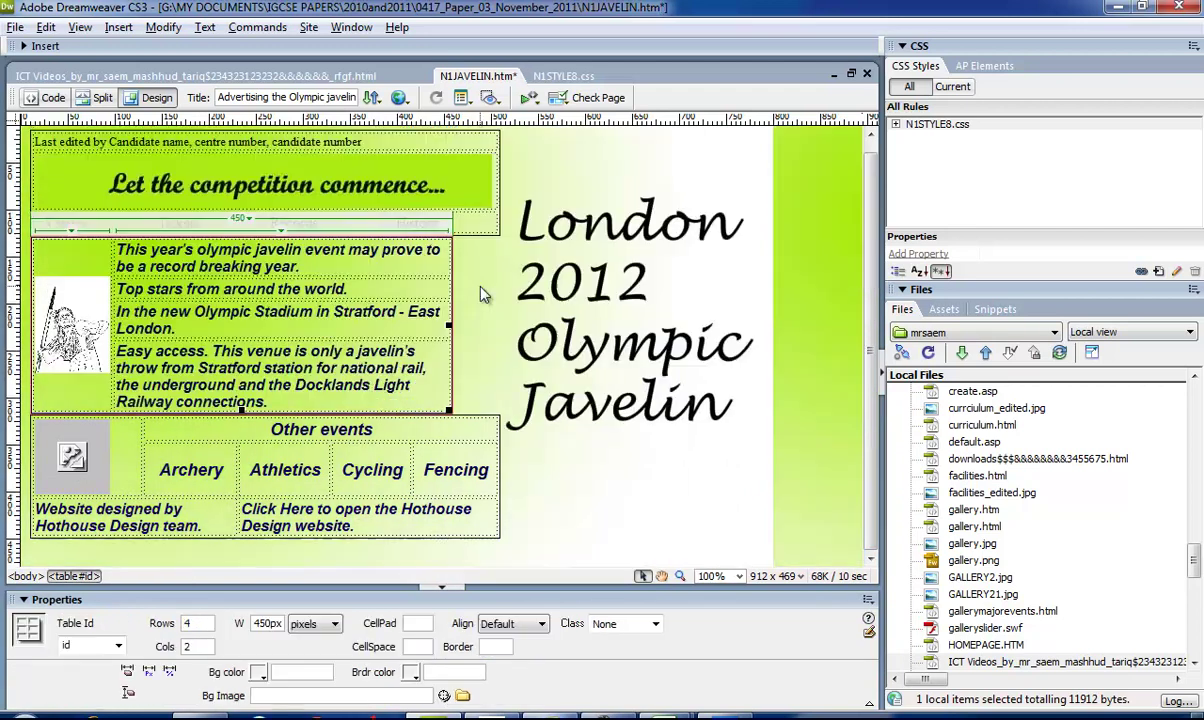
key(alt+Tab)
scroll(517, 387, down, 2)
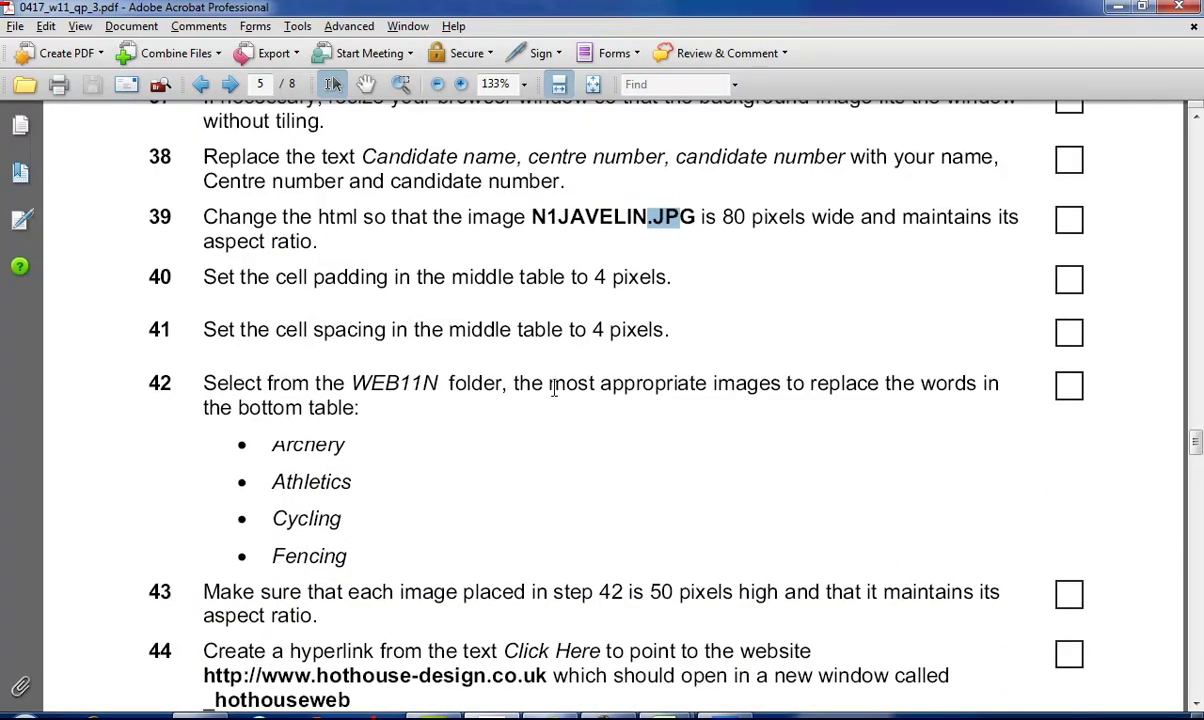
key(alt+Tab)
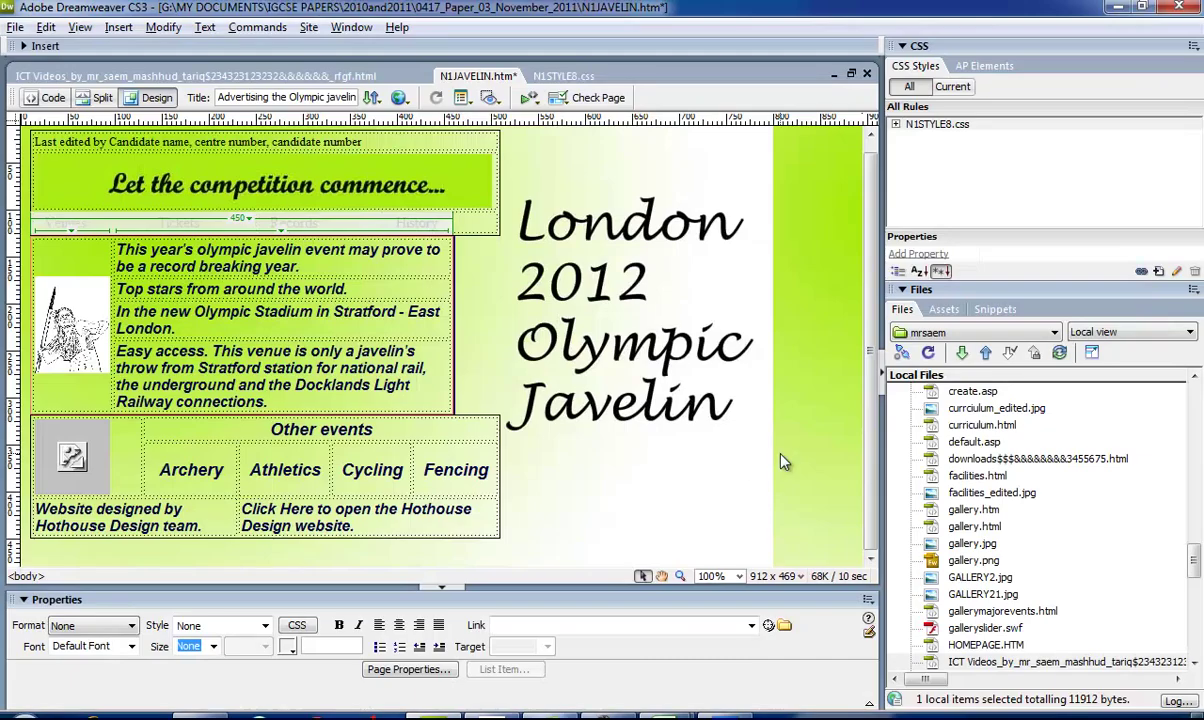
key(alt+Tab)
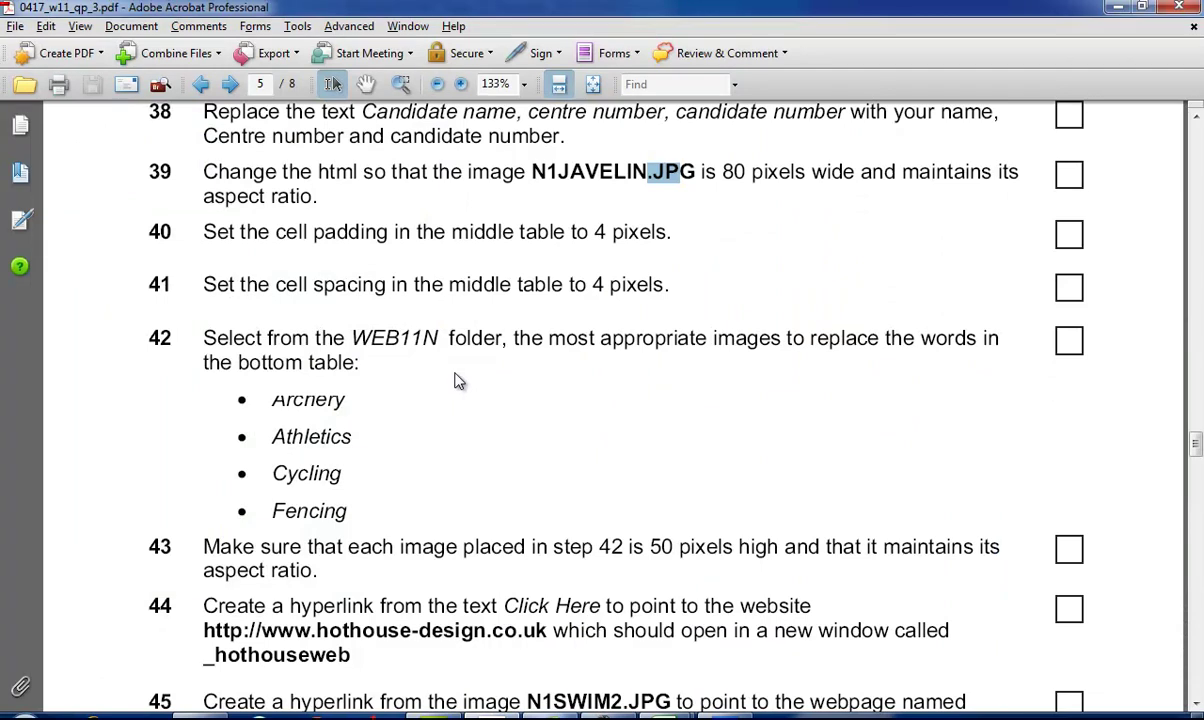
key(alt+Tab)
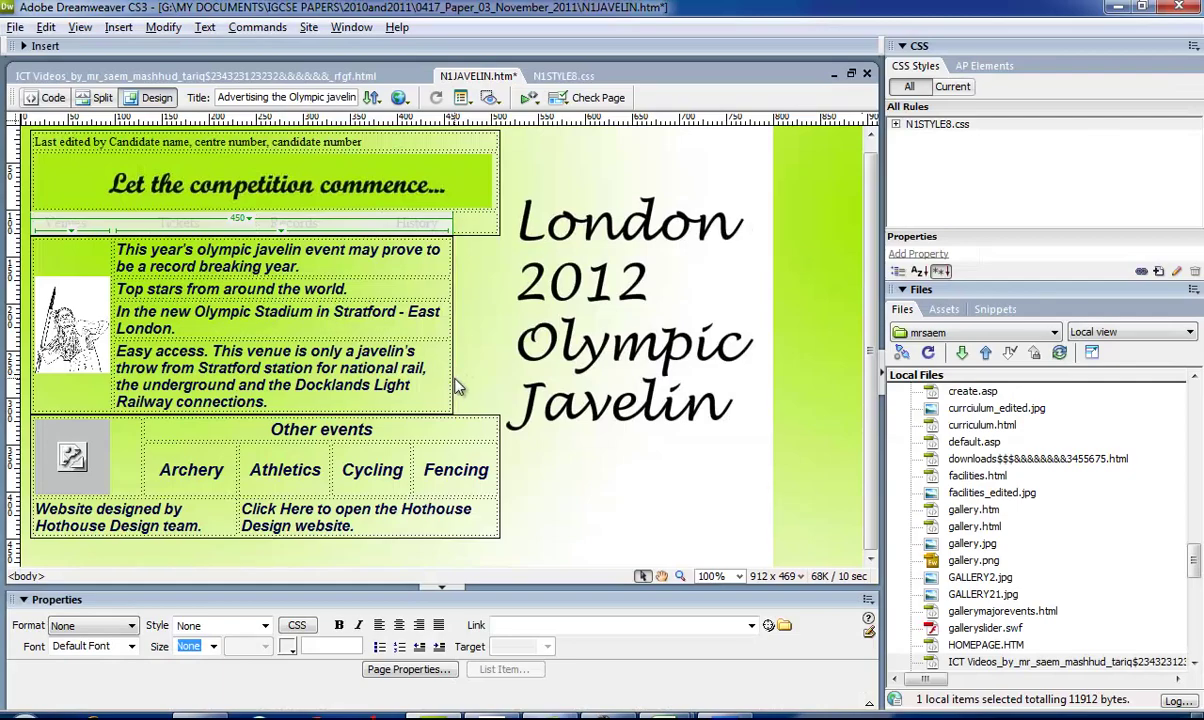
click(455, 388)
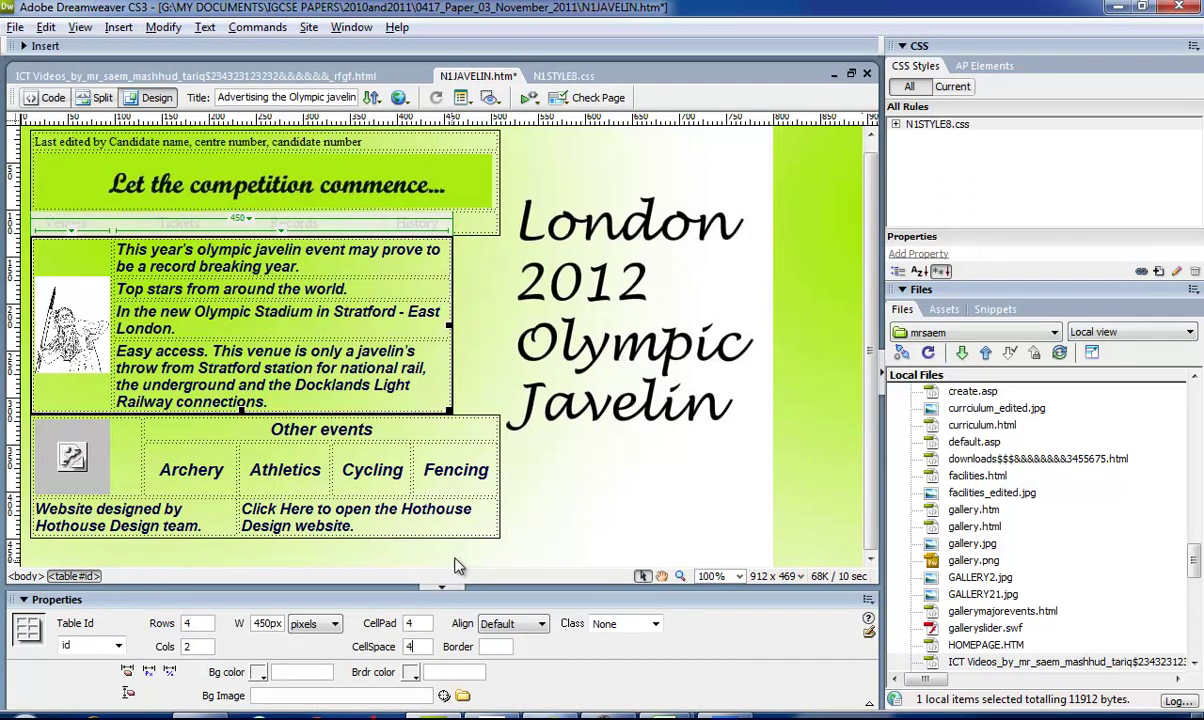
- Read tasks 42 to 46 in the exam paper, then return to Dreamweaver and delete the word Archery from the bottom table
key(alt+Tab)
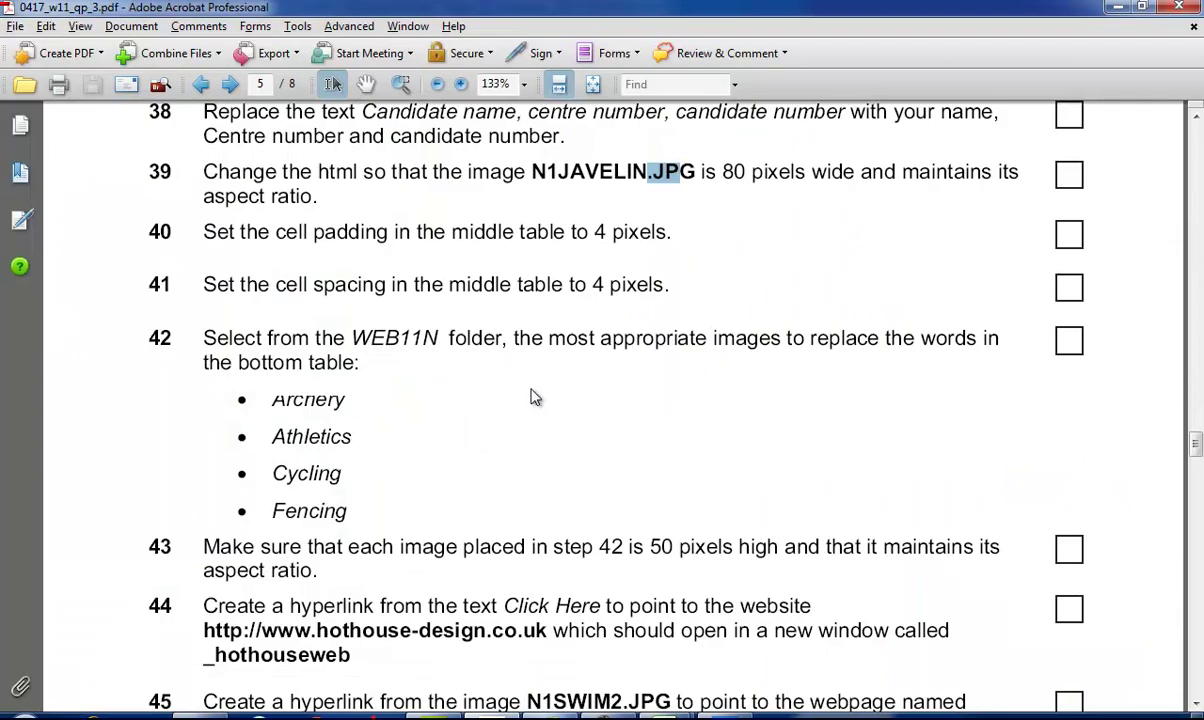
scroll(532, 397, down, 2)
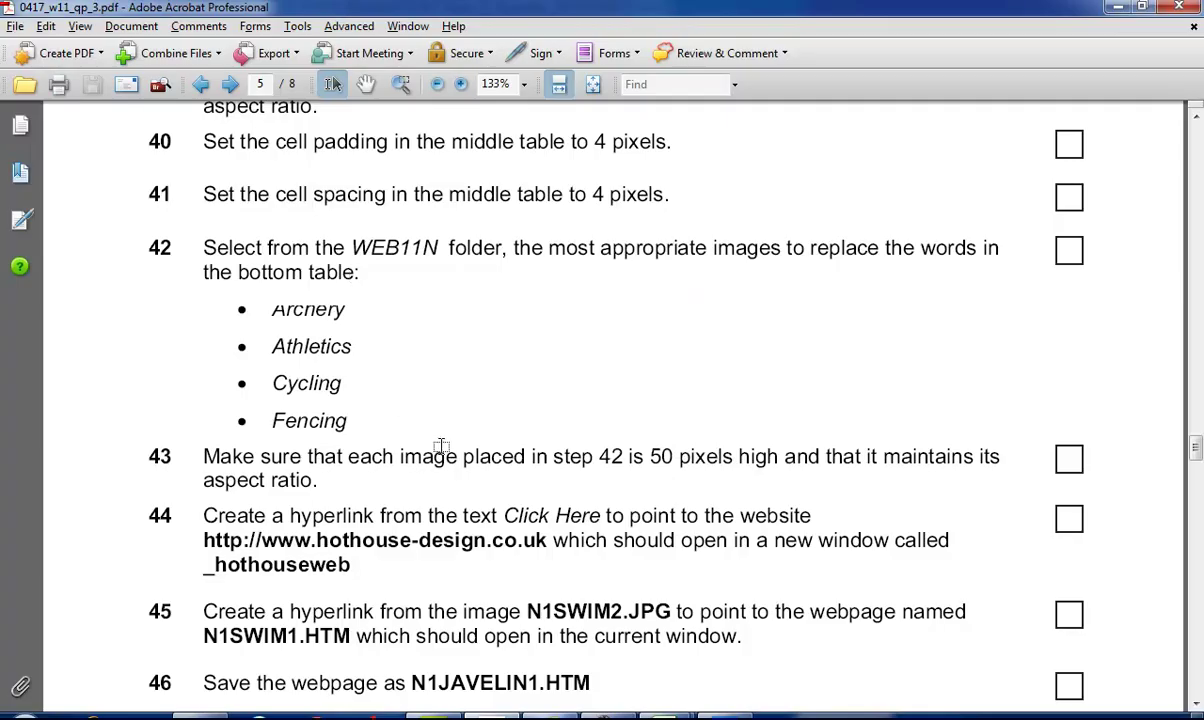
key(alt+Tab)
drag(227, 477, 146, 477)
key(Delete)
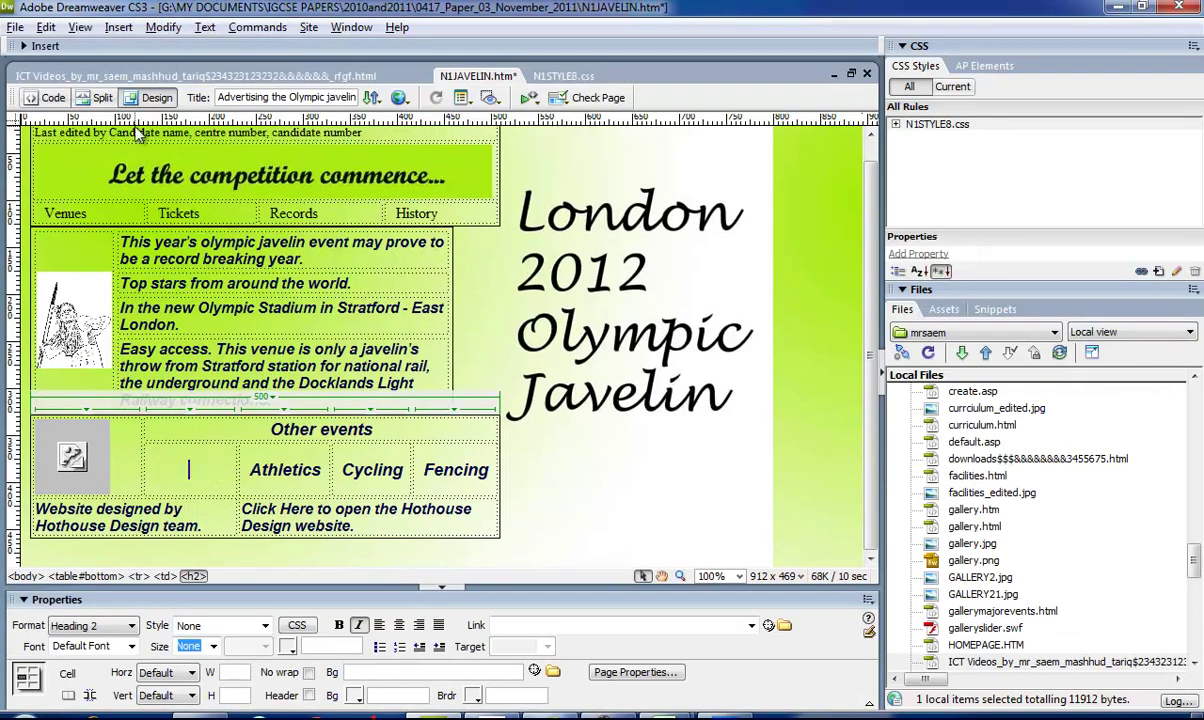
- Start inserting an image in the emptied Archery cell and browse to the 0417_Paper_03_November_2011 folder under IGCSE PAPERS, 2010and2011
click(46, 47)
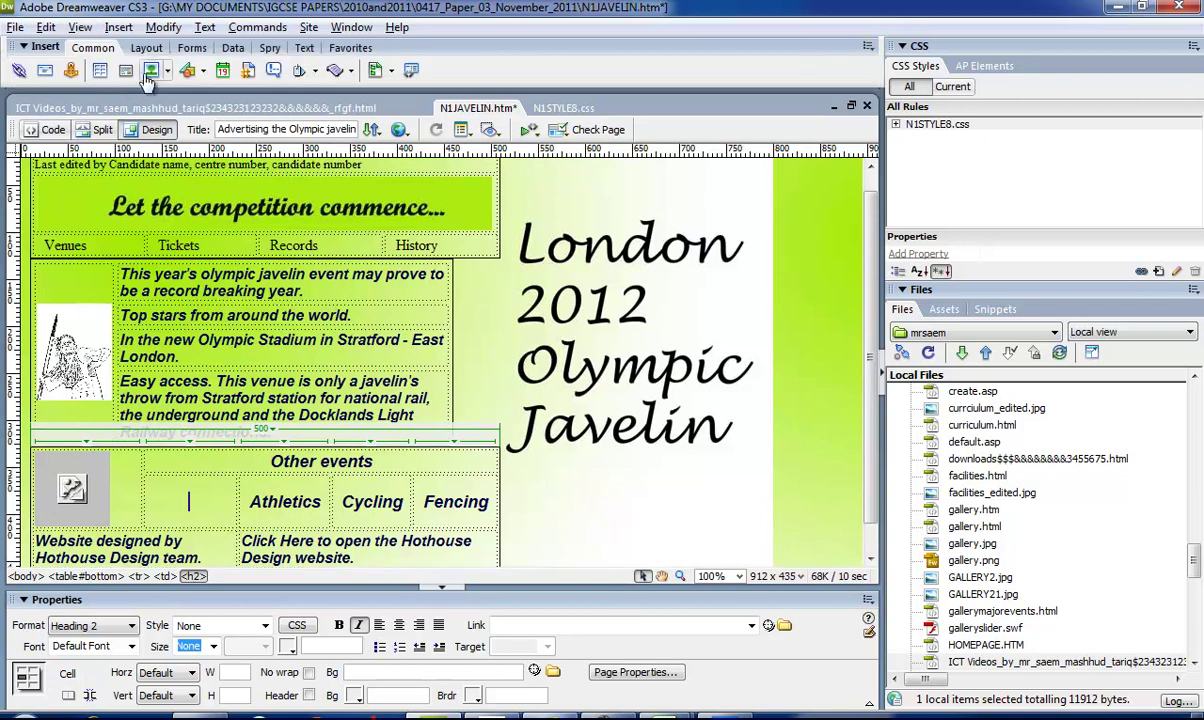
click(148, 70)
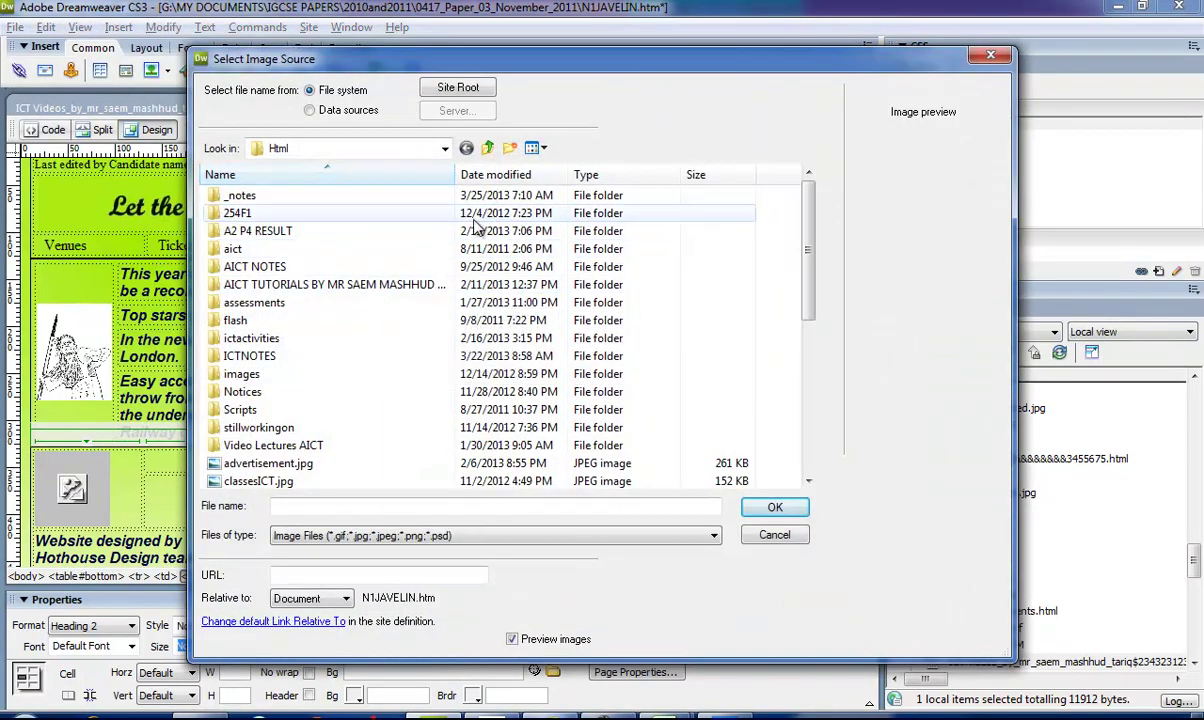
click(489, 149)
click(489, 149)
click(489, 149)
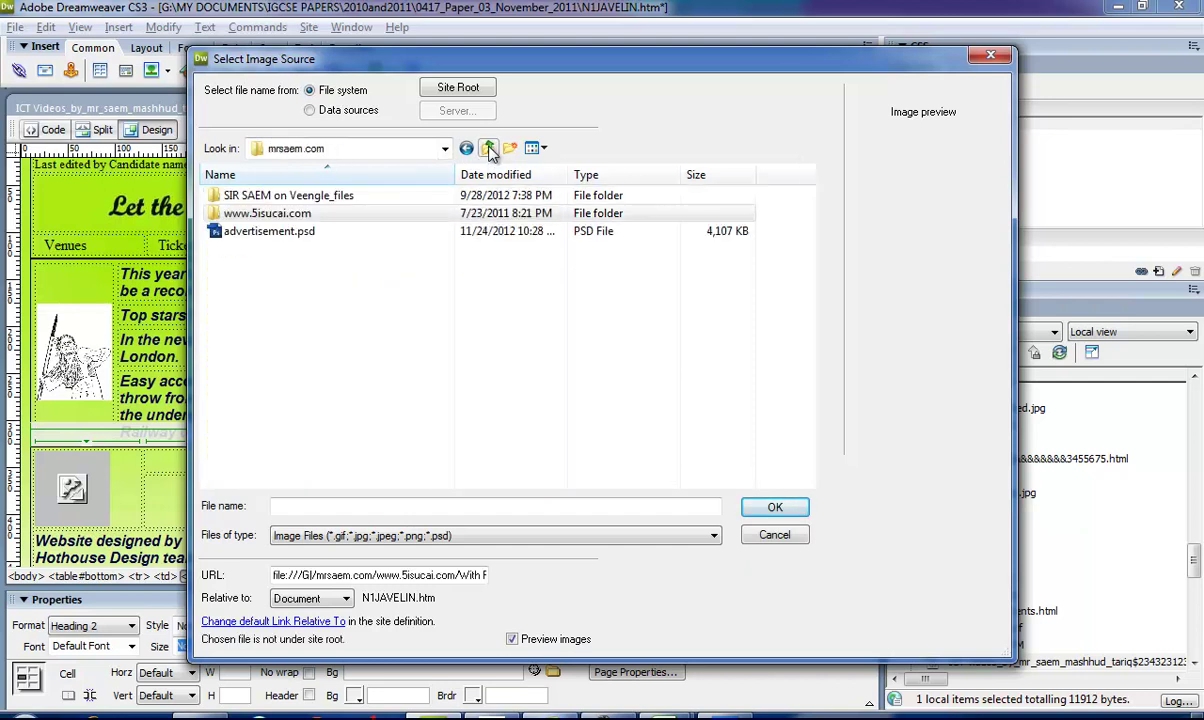
click(489, 149)
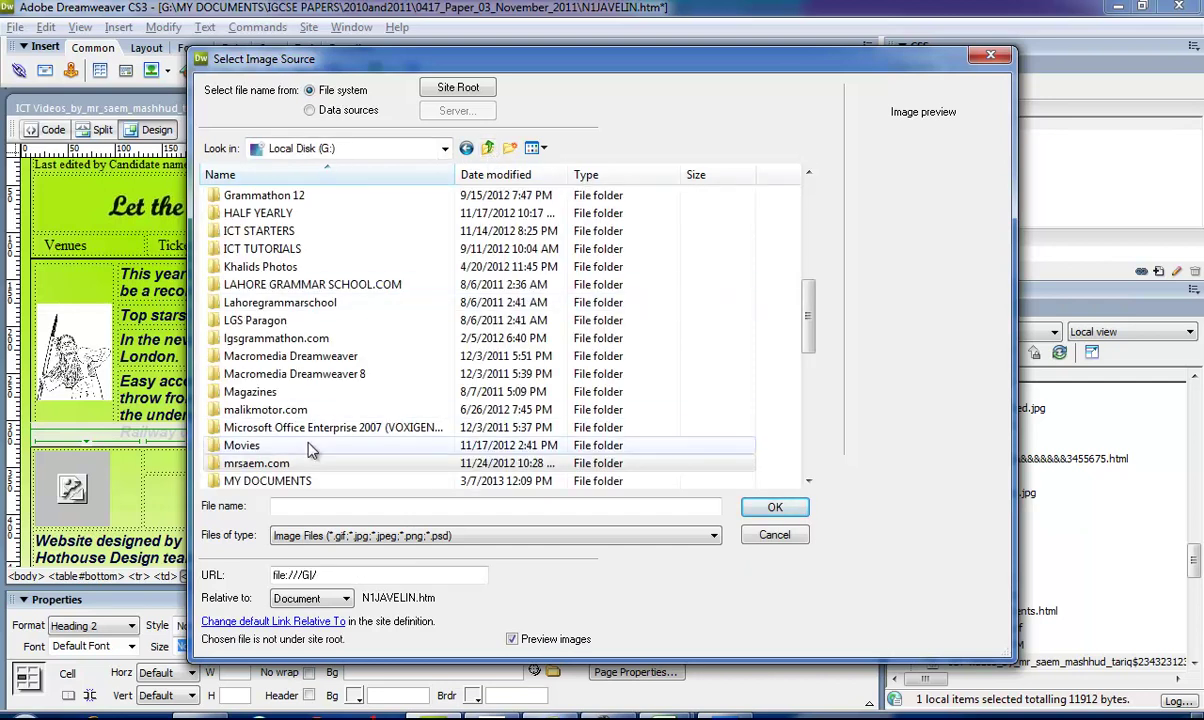
double_click(300, 481)
double_click(290, 327)
click(466, 148)
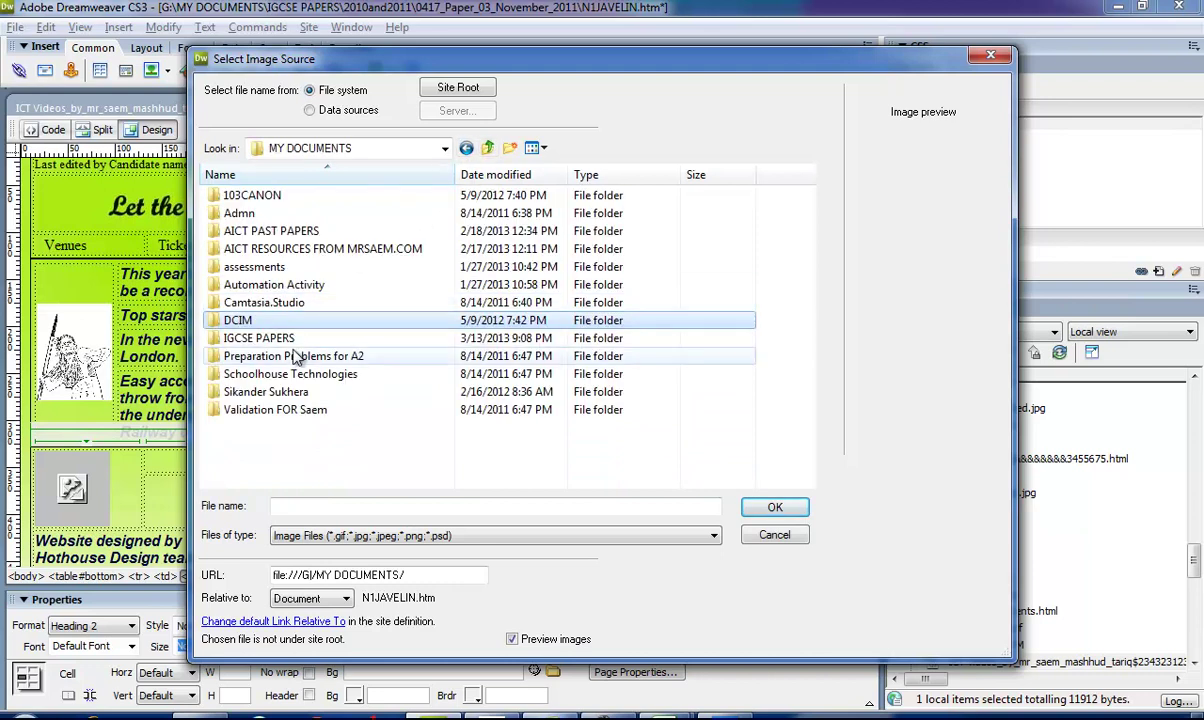
click(280, 339)
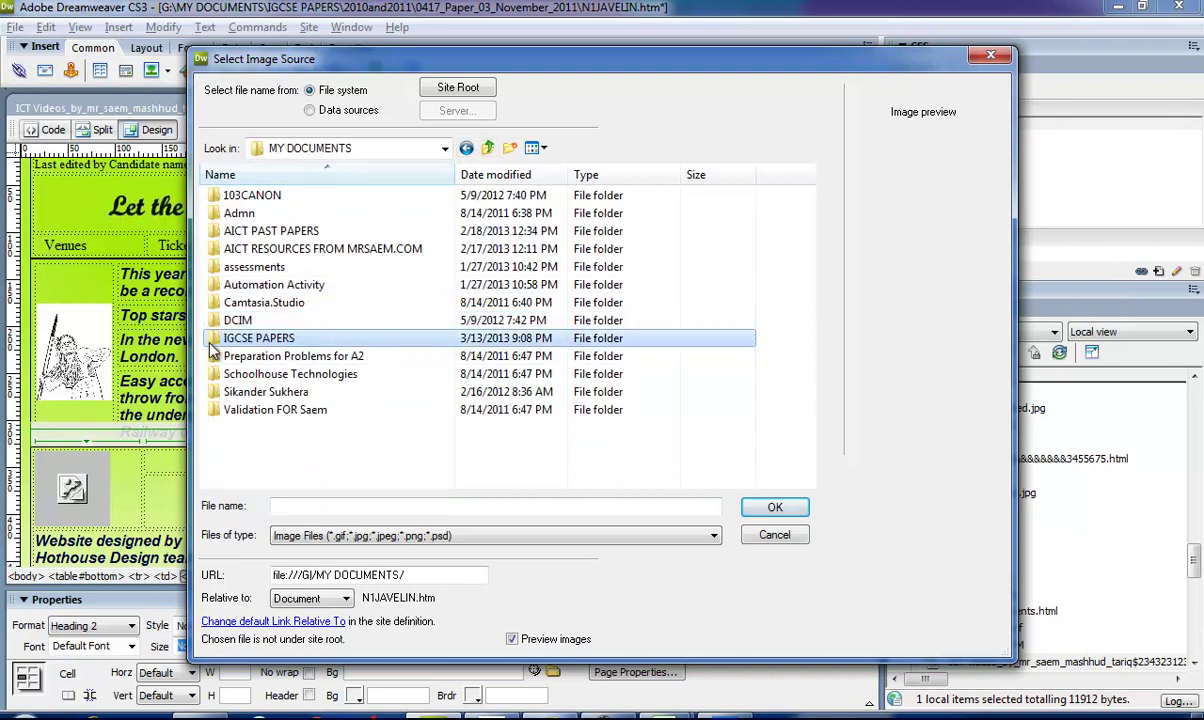
double_click(220, 345)
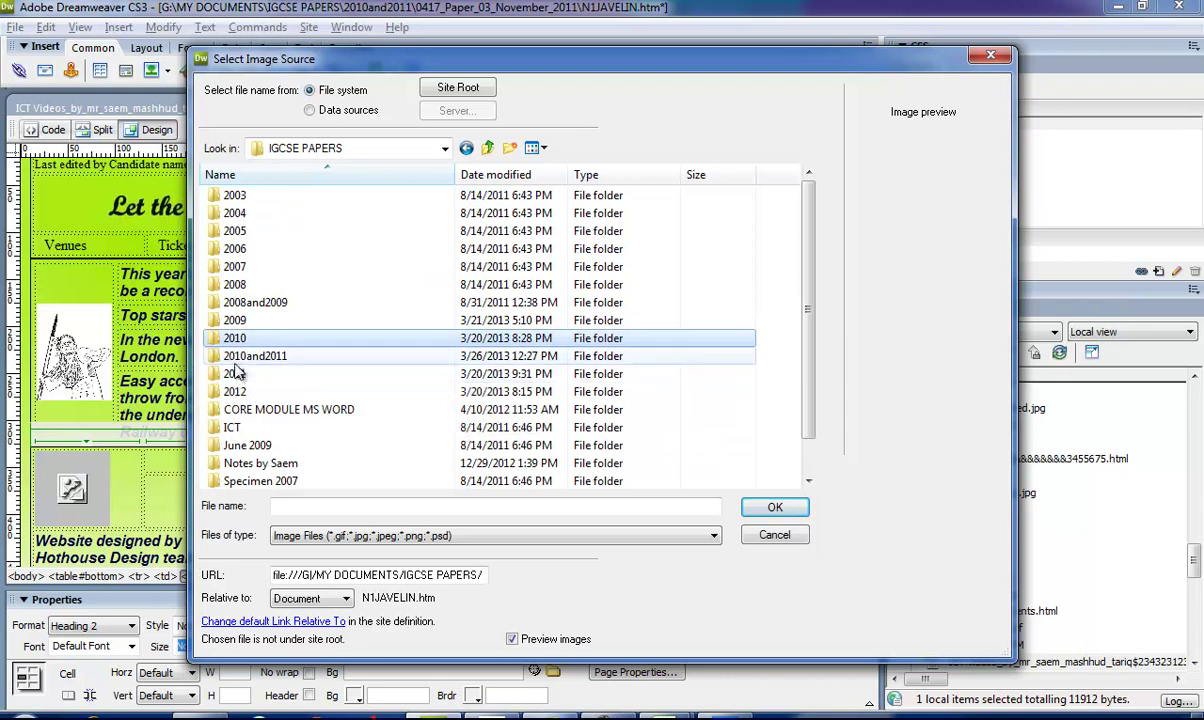
double_click(240, 358)
double_click(262, 195)
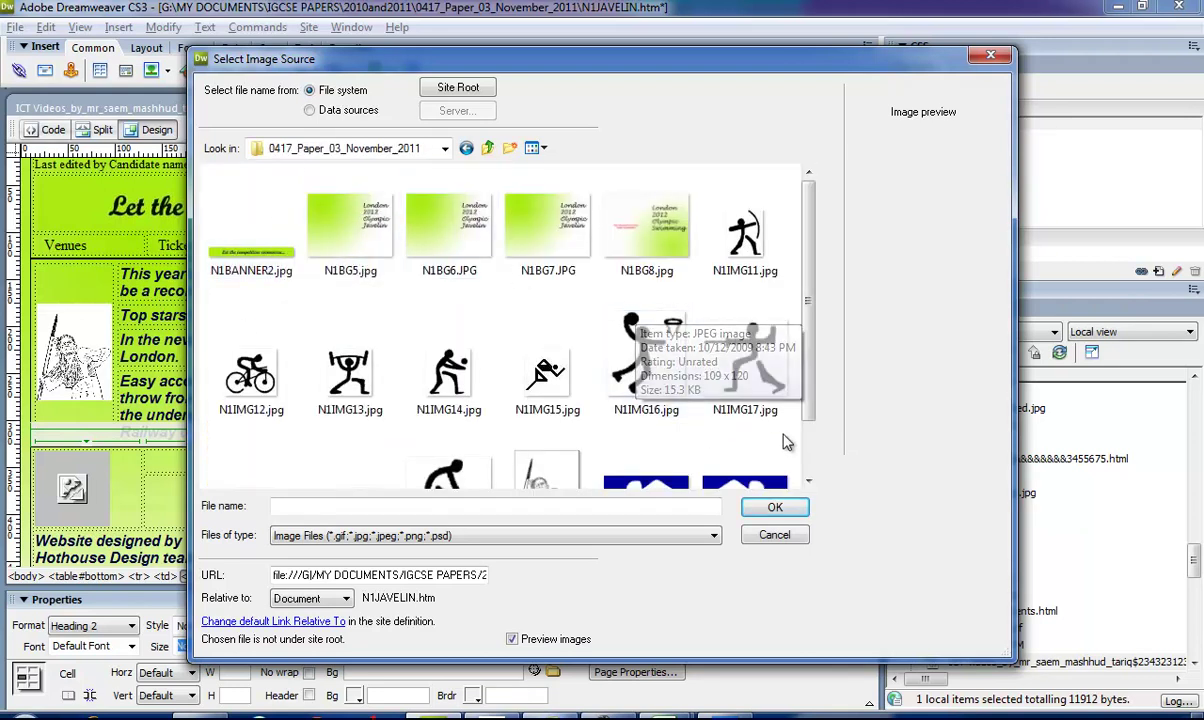
- Insert N1IMG17.jpg into the emptied Archery cell of the bottom table, without alternate text
click(727, 355)
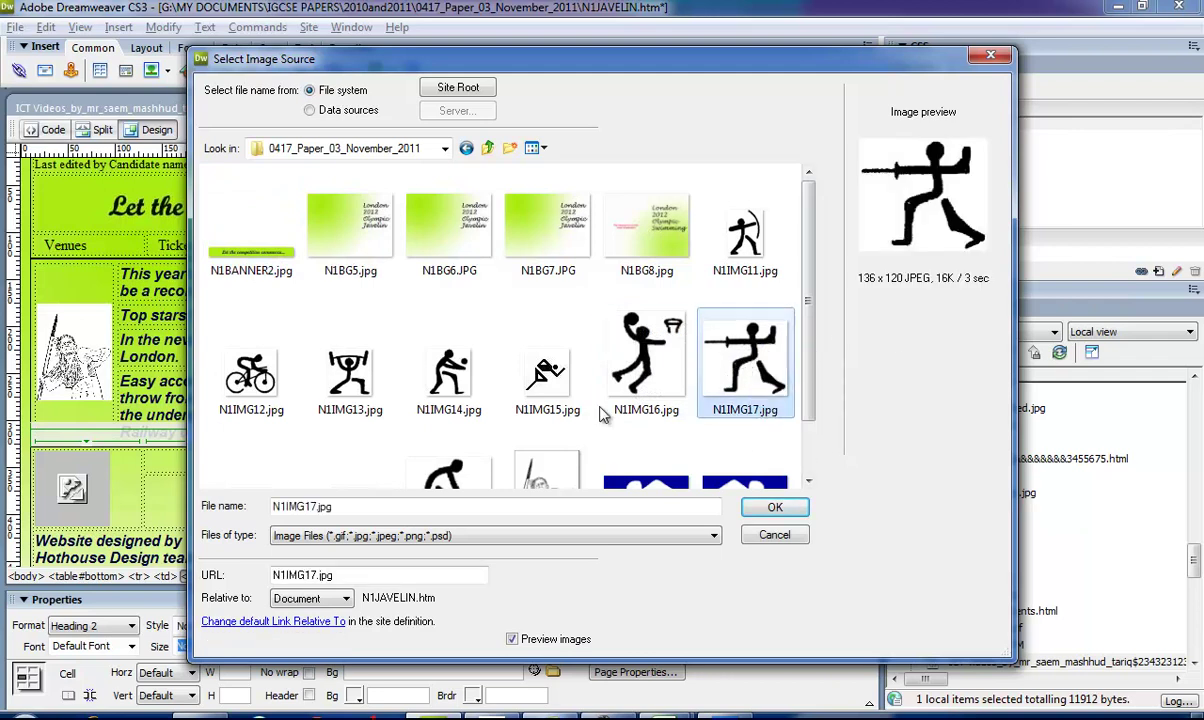
double_click(727, 362)
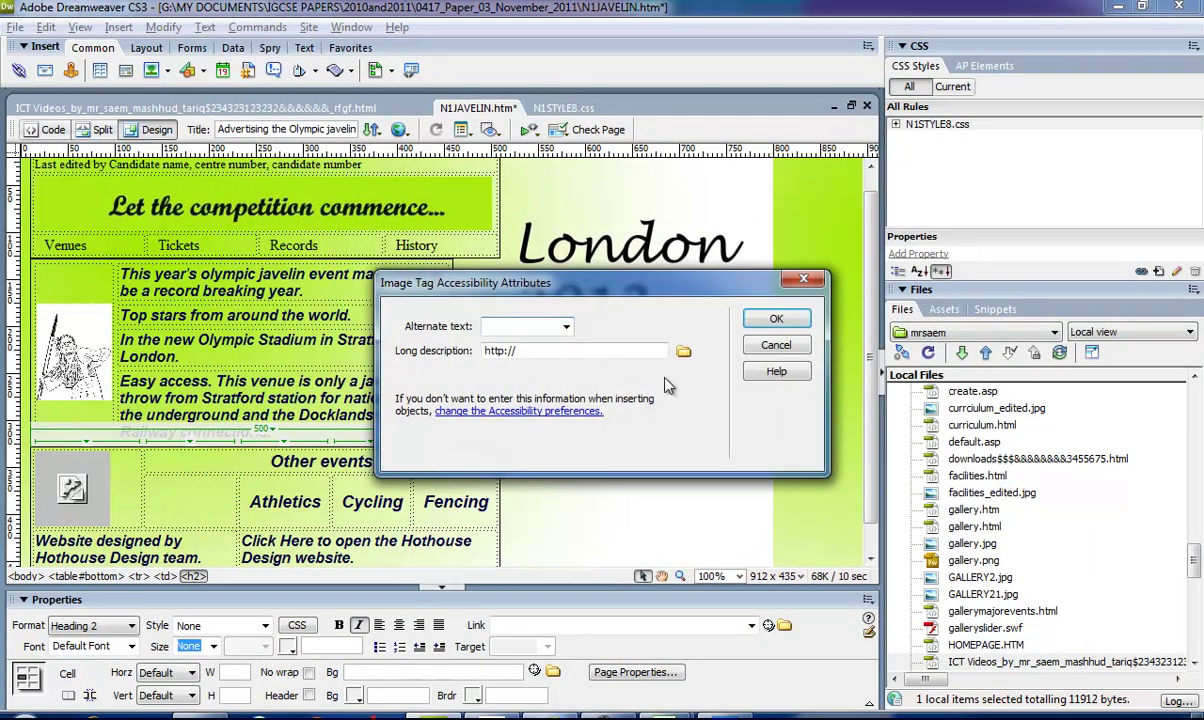
click(776, 322)
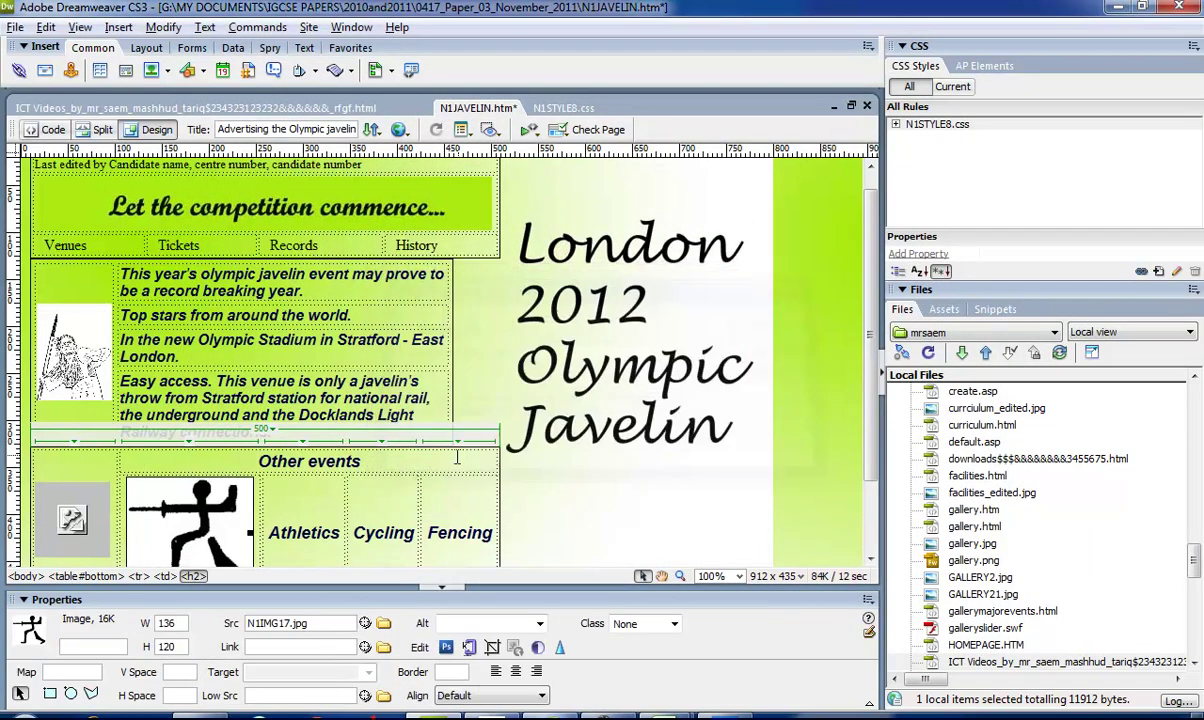
- Replace the word Athletics in the bottom table with the image N1IMG15.jpg, without alternate text
double_click(338, 533)
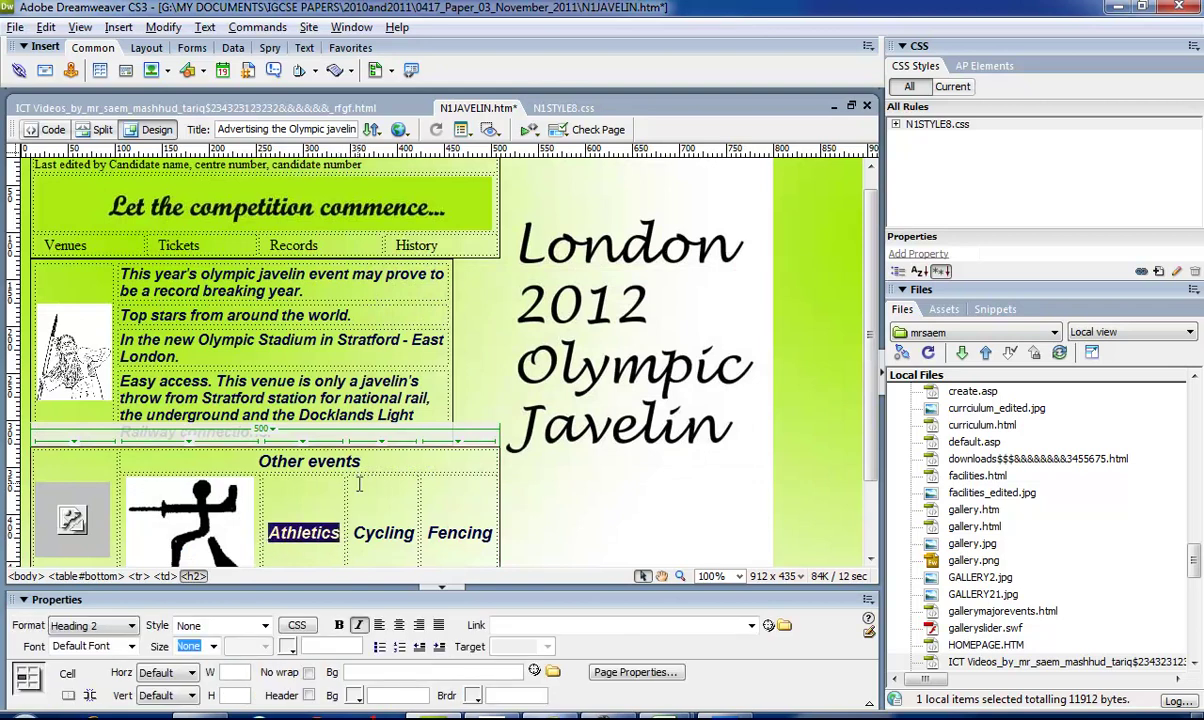
click(150, 70)
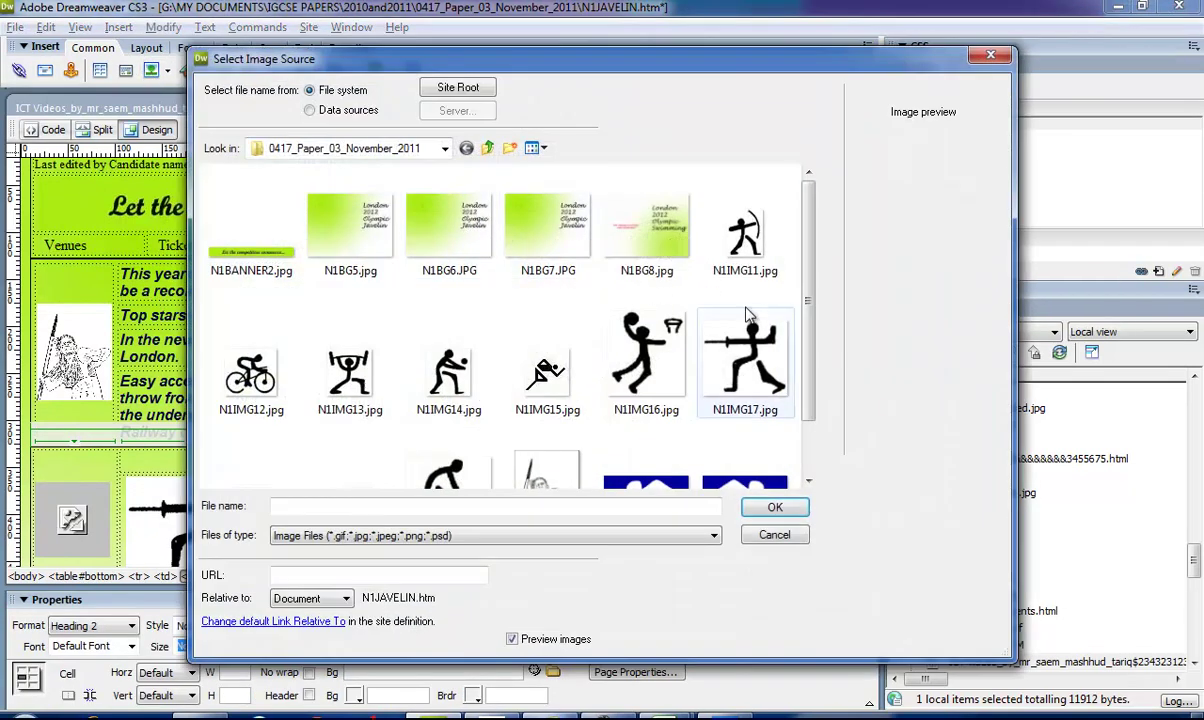
drag(806, 317, 806, 375)
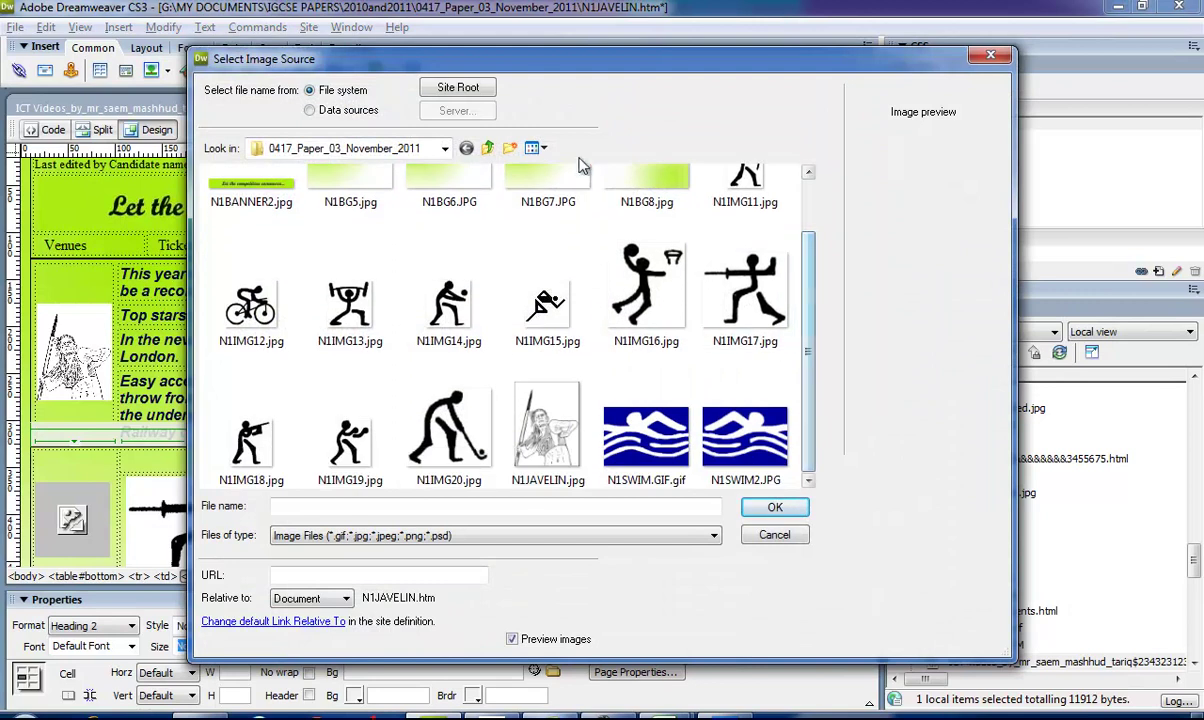
drag(519, 60, 641, 39)
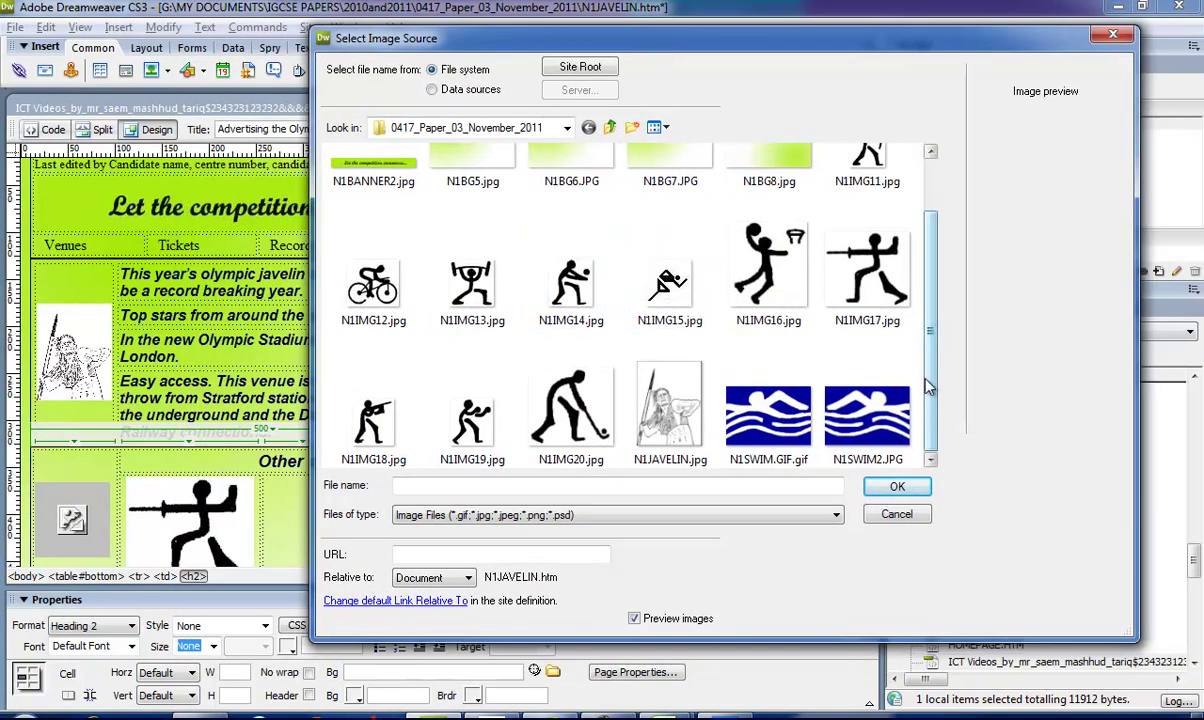
scroll(939, 319, up, 1)
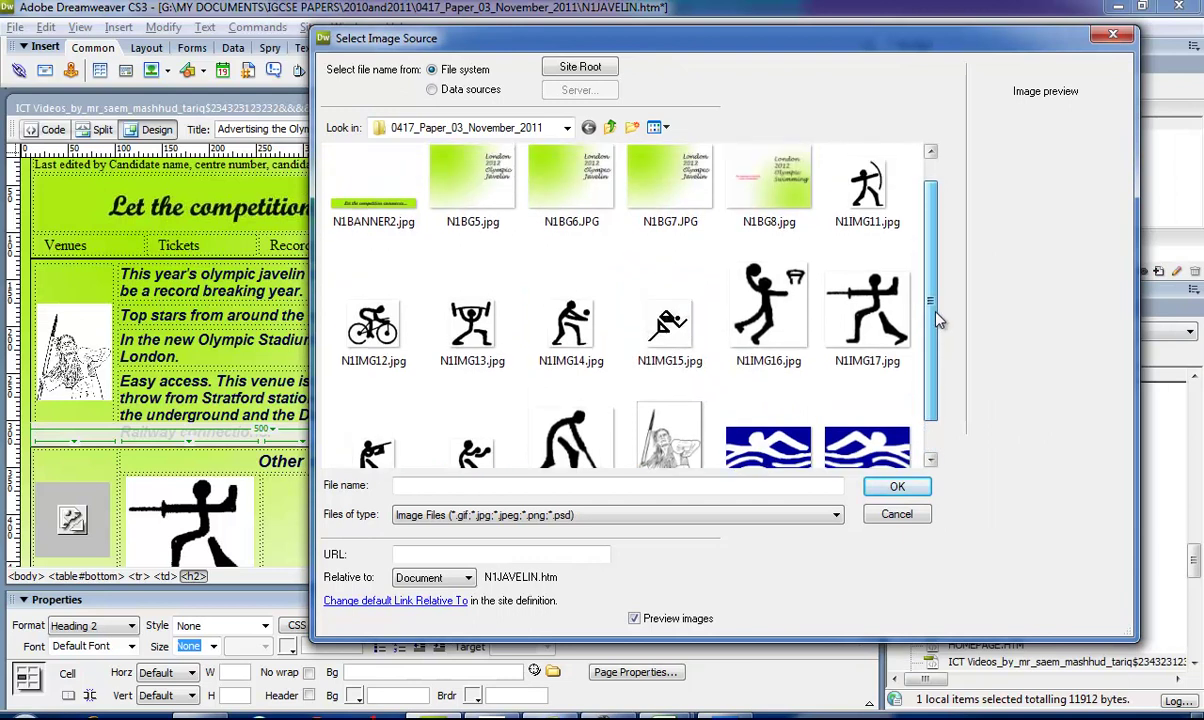
scroll(939, 319, down, 1)
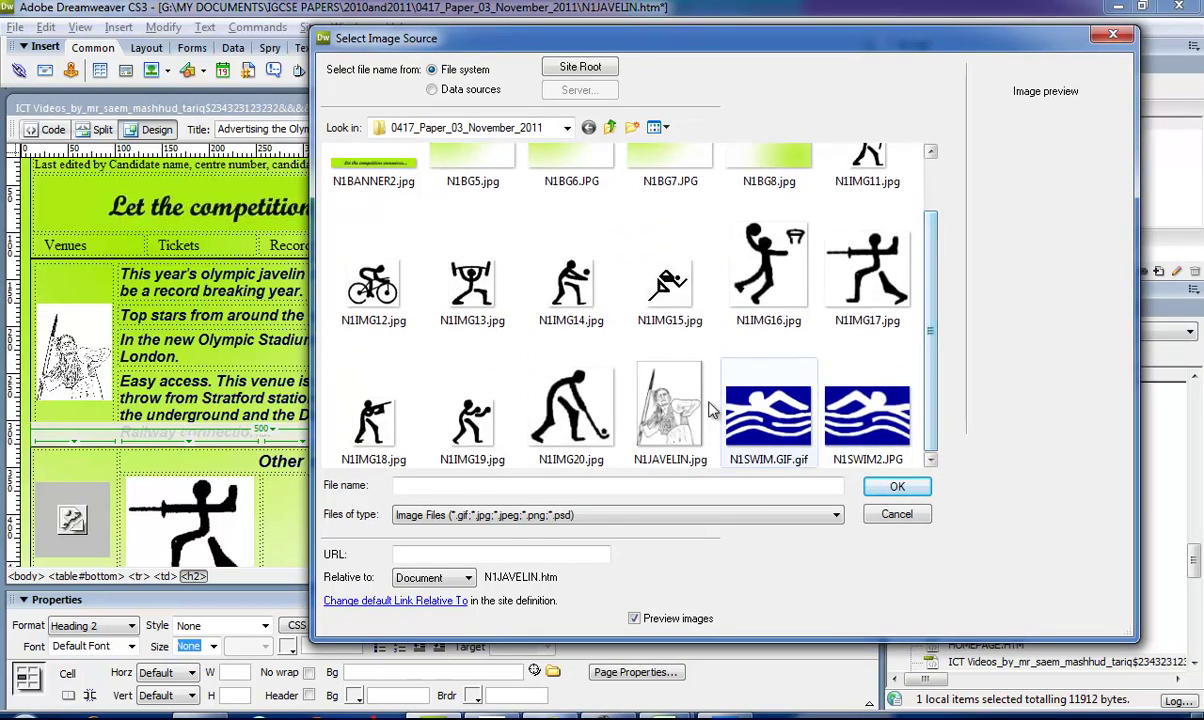
double_click(667, 303)
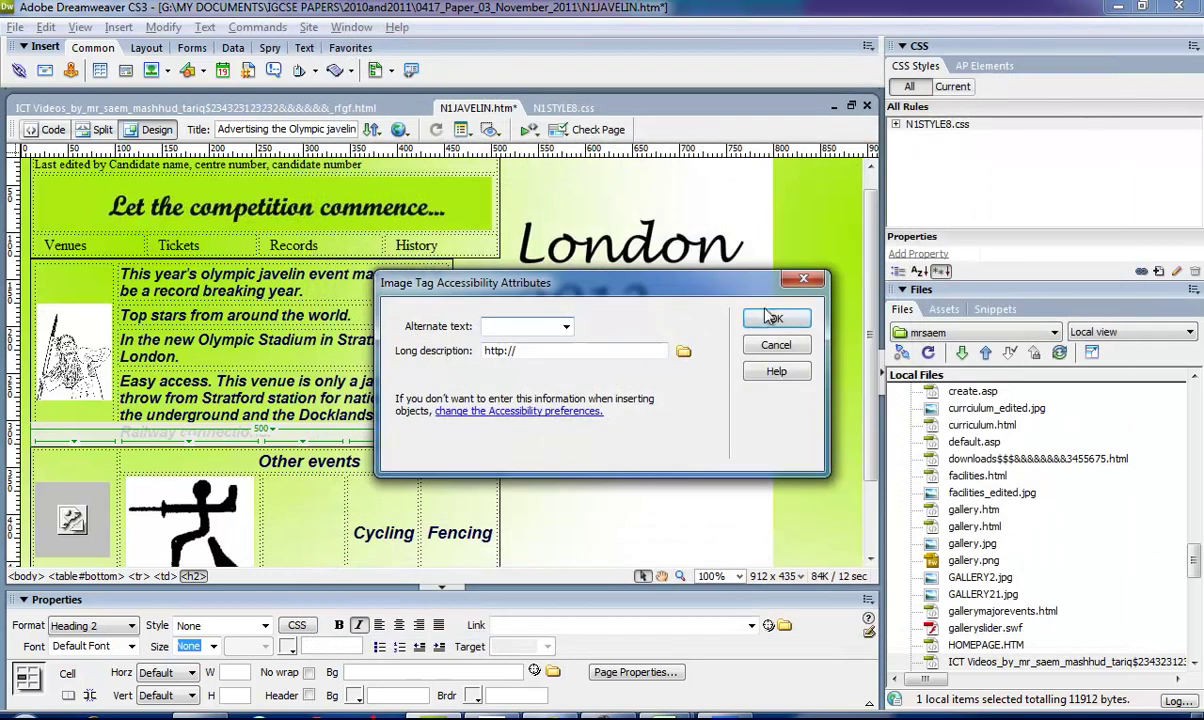
key(Return)
- Replace the word Cycling in the bottom table with the image N1IMG12.jpg, without alternate text
drag(411, 532, 367, 532)
double_click(357, 532)
key(Delete)
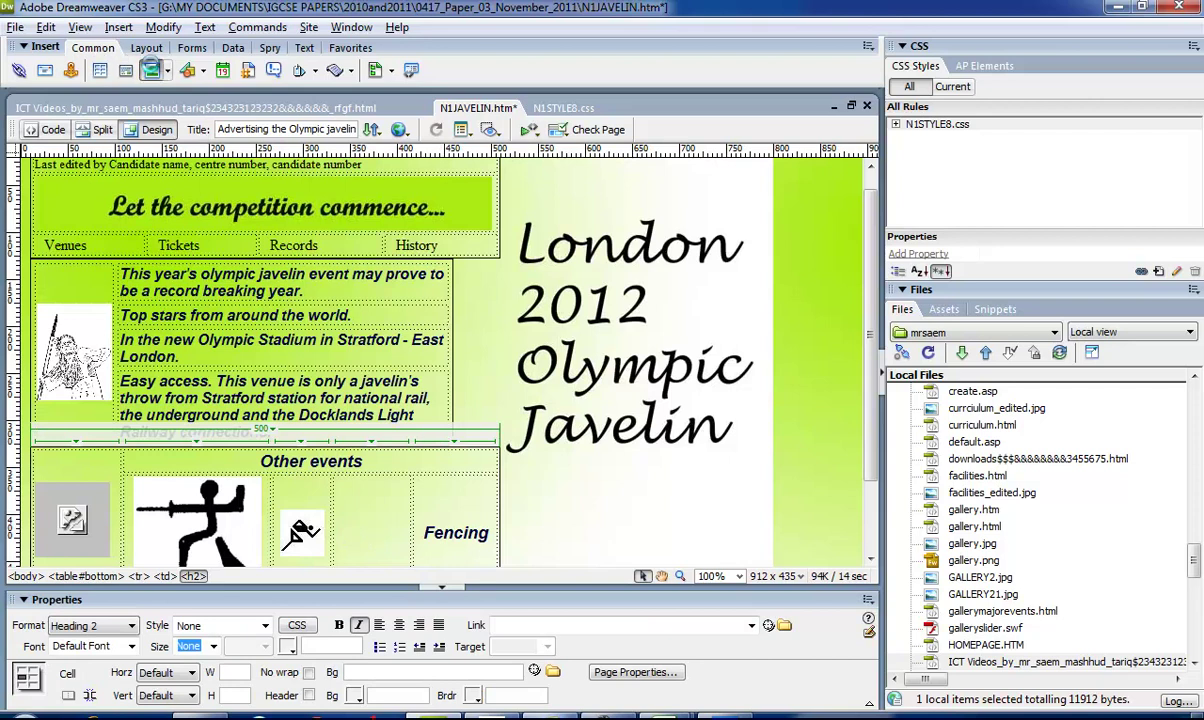
click(150, 70)
double_click(373, 352)
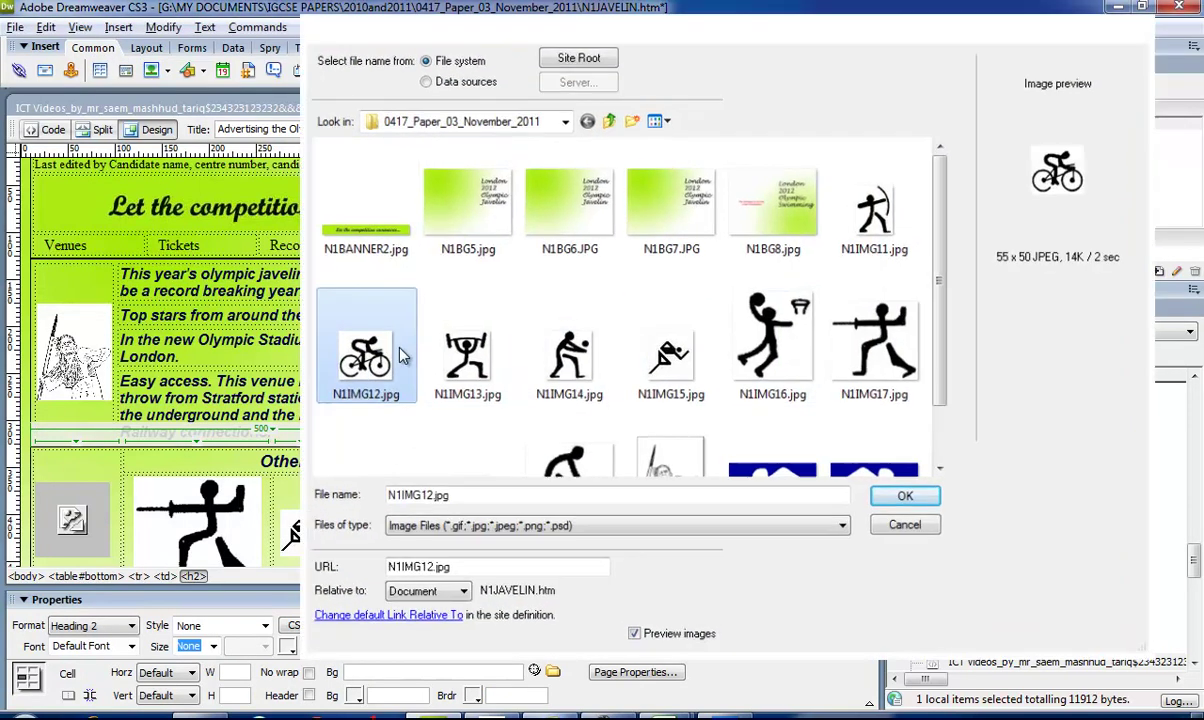
click(777, 319)
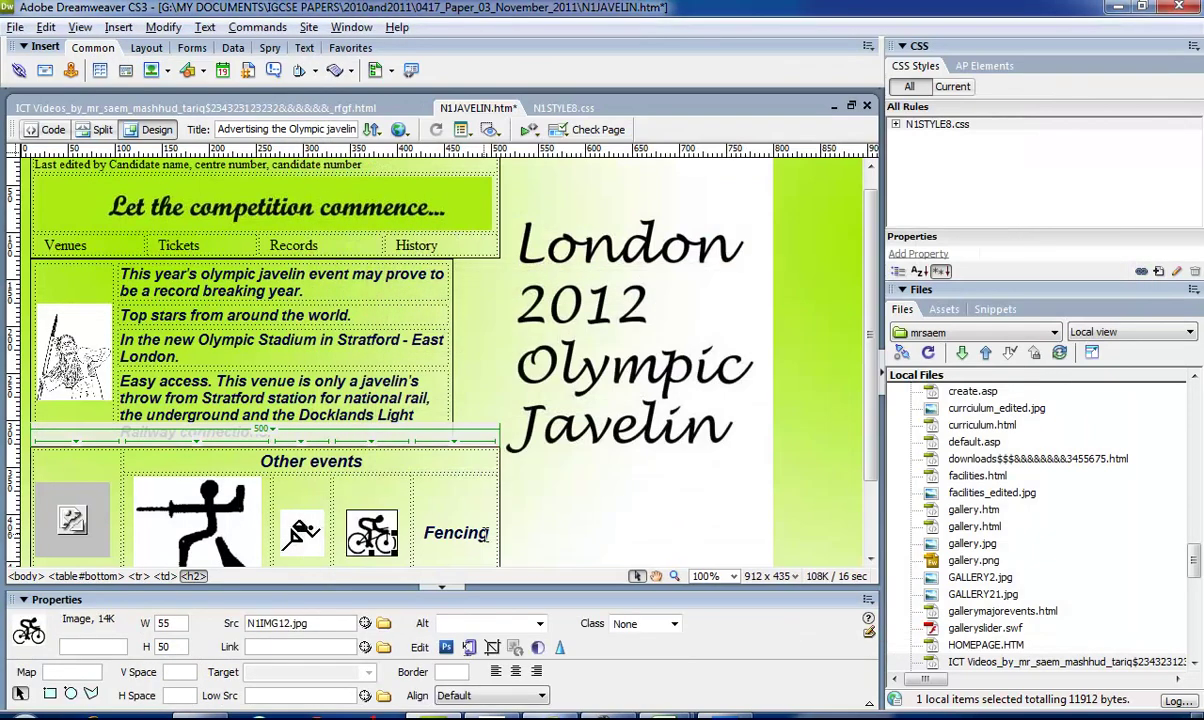
- Replace the word Fencing in the bottom table with the image N1IMG17.jpg, without alternate text
drag(488, 533, 403, 535)
key(Delete)
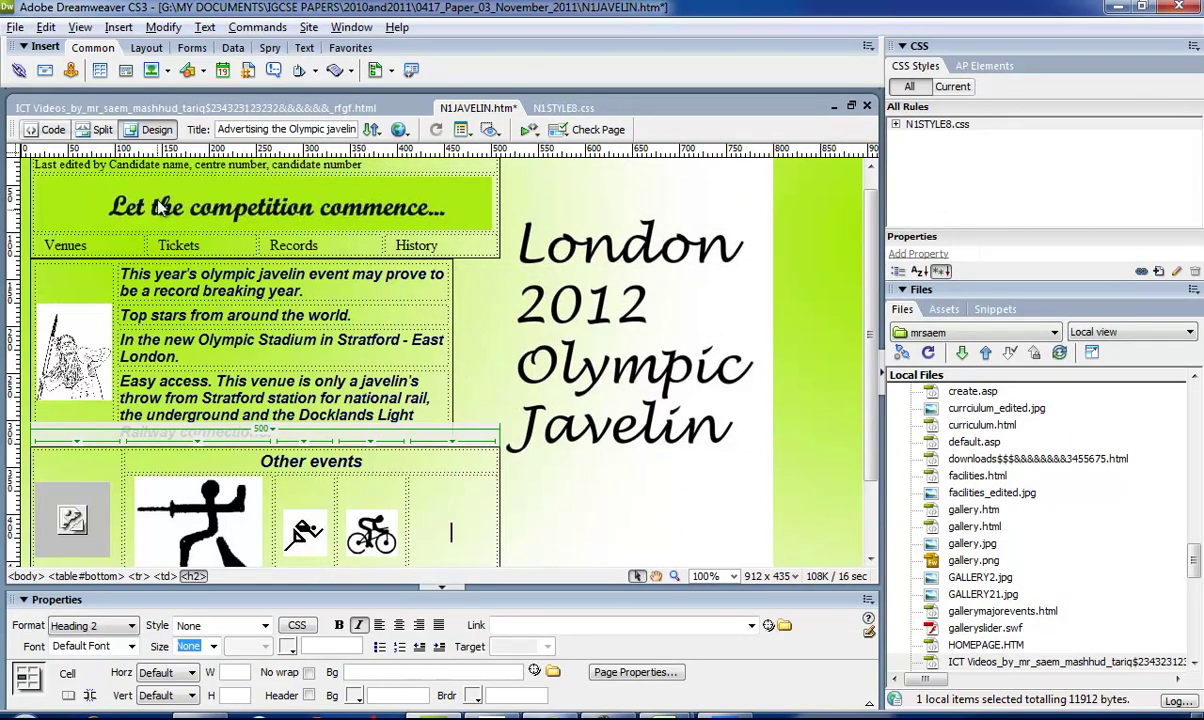
click(150, 70)
double_click(867, 340)
click(776, 318)
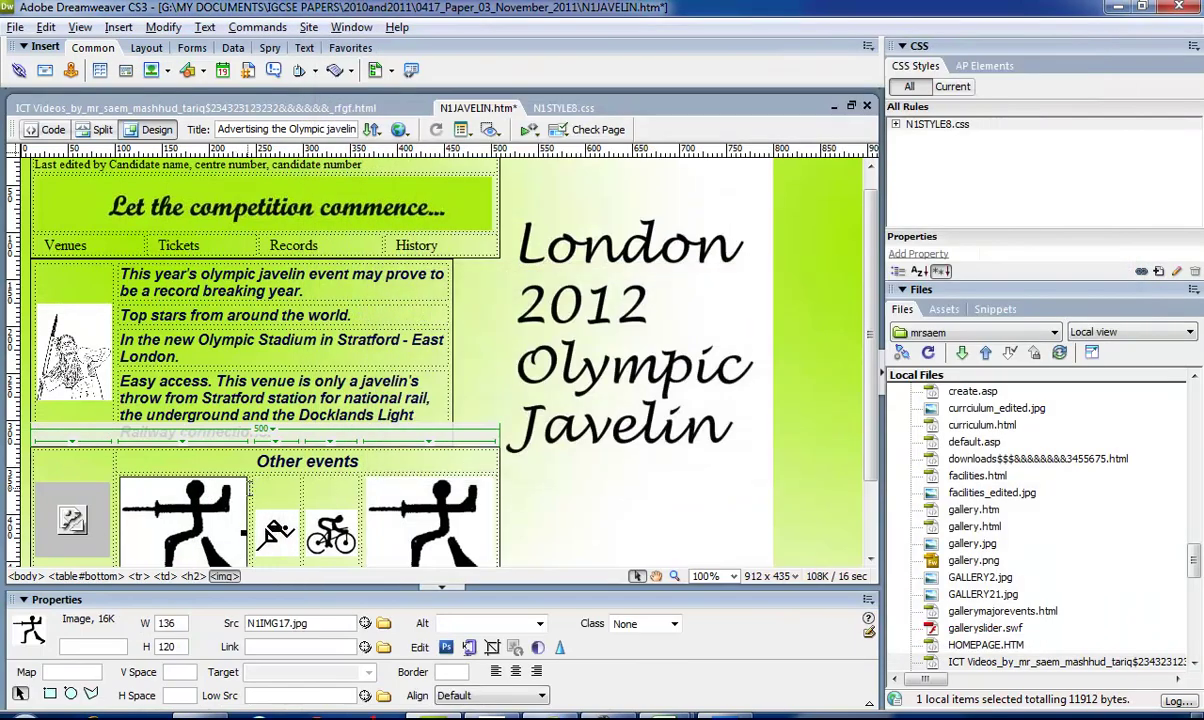
- Replace the fencing image in the Archery cell with N1IMG11.jpg, without alternate text
key(Delete)
click(151, 70)
double_click(863, 215)
click(765, 321)
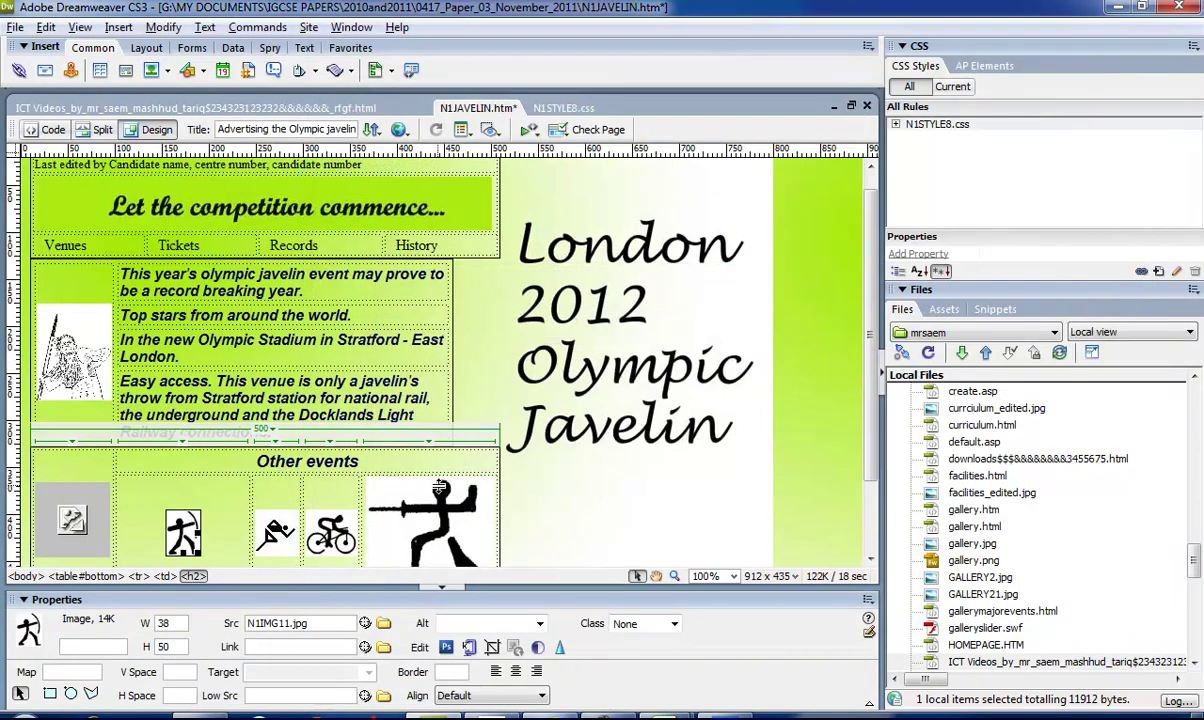
- Check task 43 in the exam paper and shrink the fencing image in the bottom table to 50 pixels wide by 44 pixels high
scroll(460, 420, down, 2)
click(498, 498)
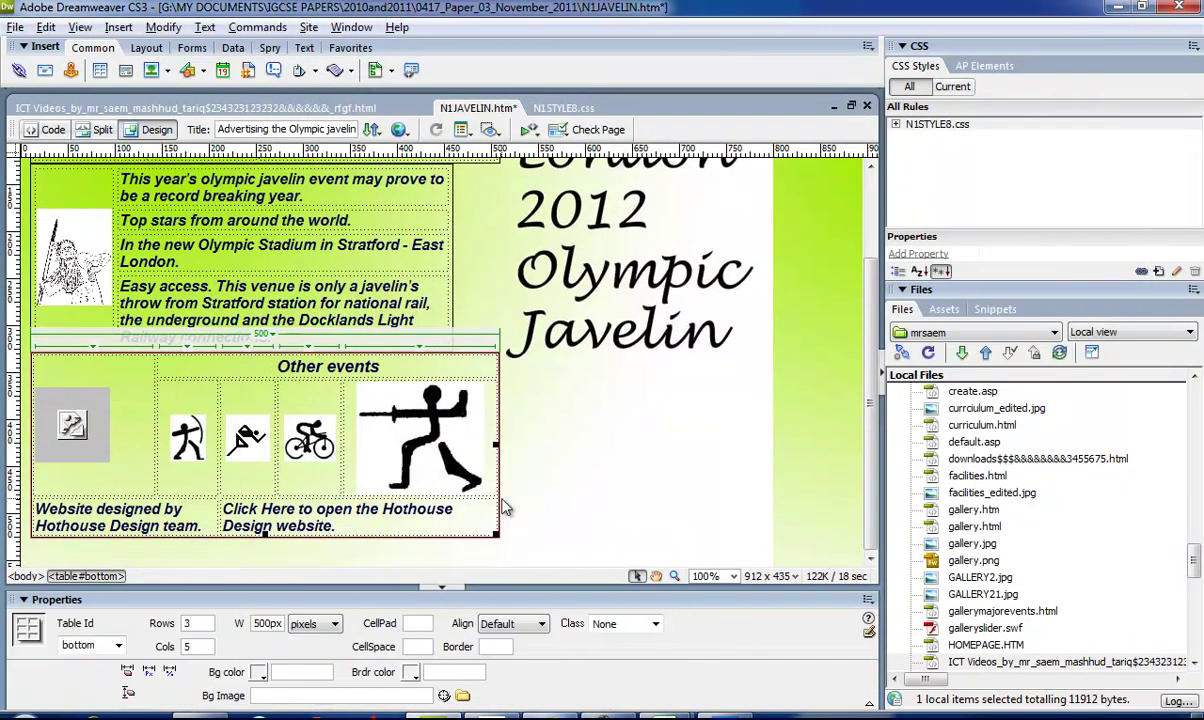
key(alt+Tab)
scroll(640, 421, down, 3)
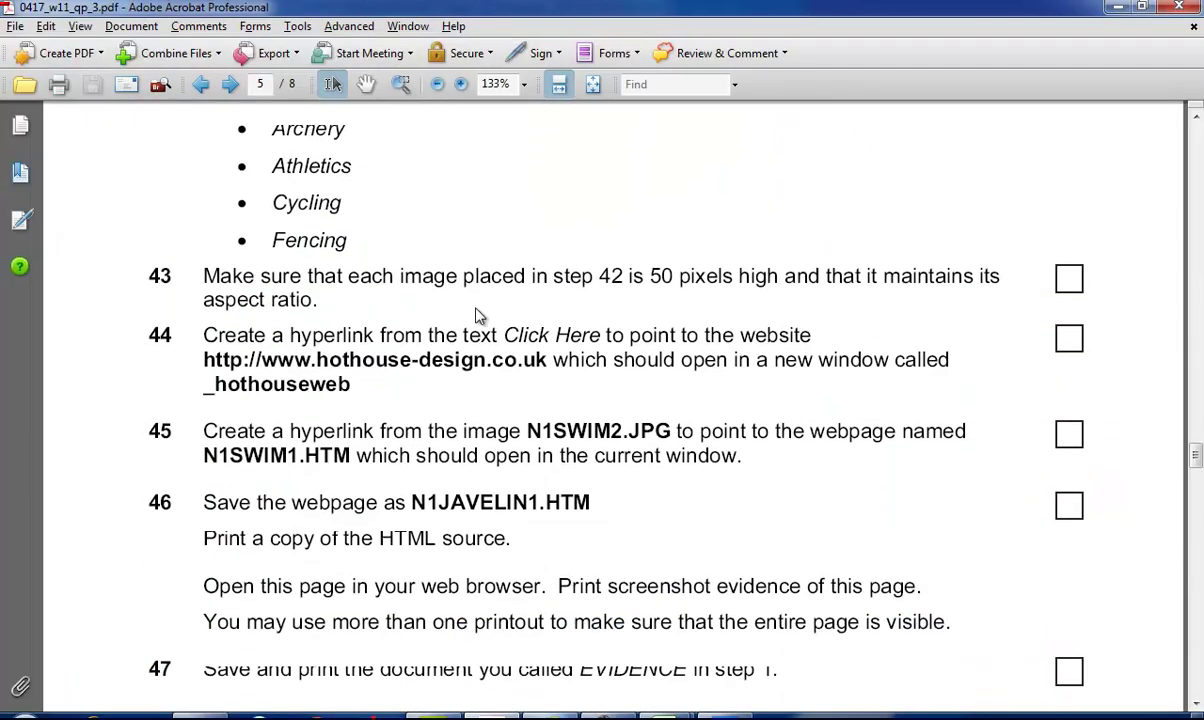
key(alt+Tab)
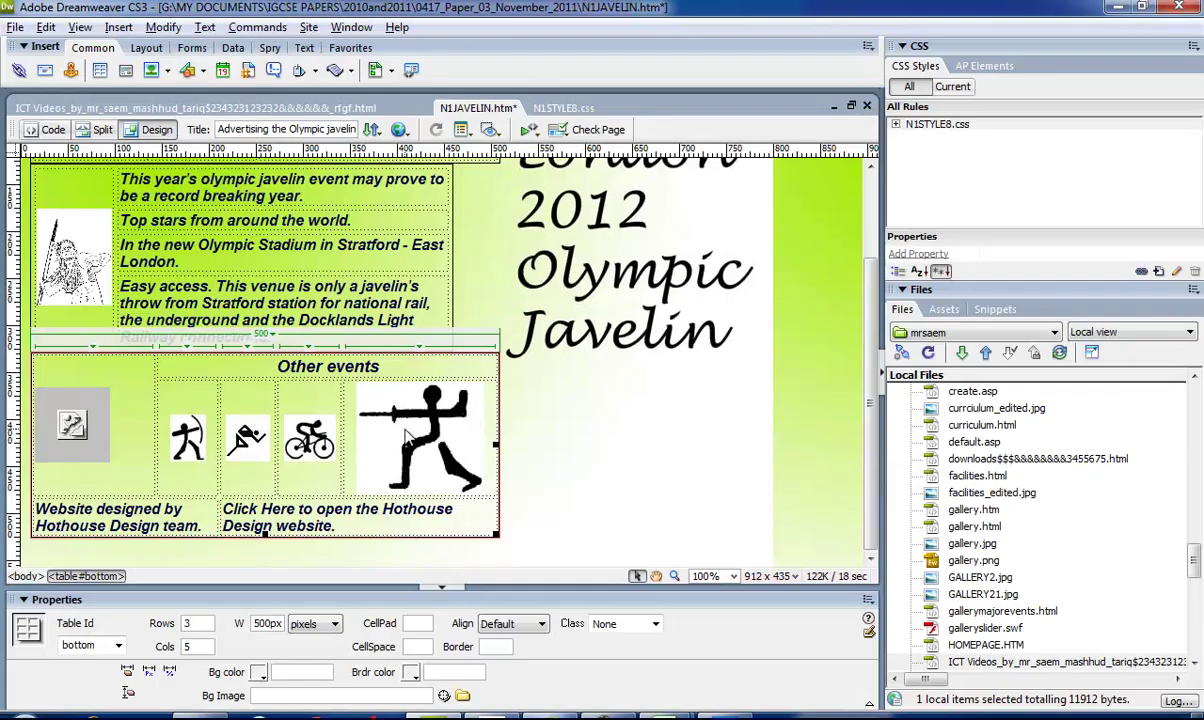
click(372, 440)
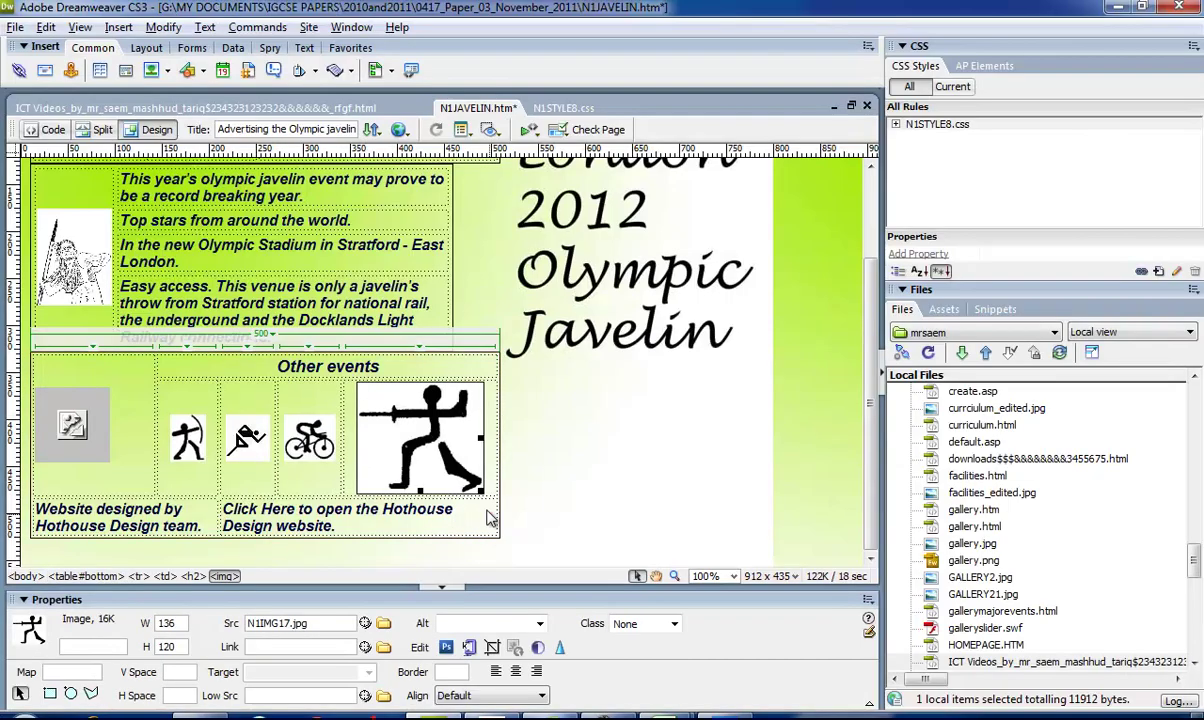
drag(484, 495, 405, 447)
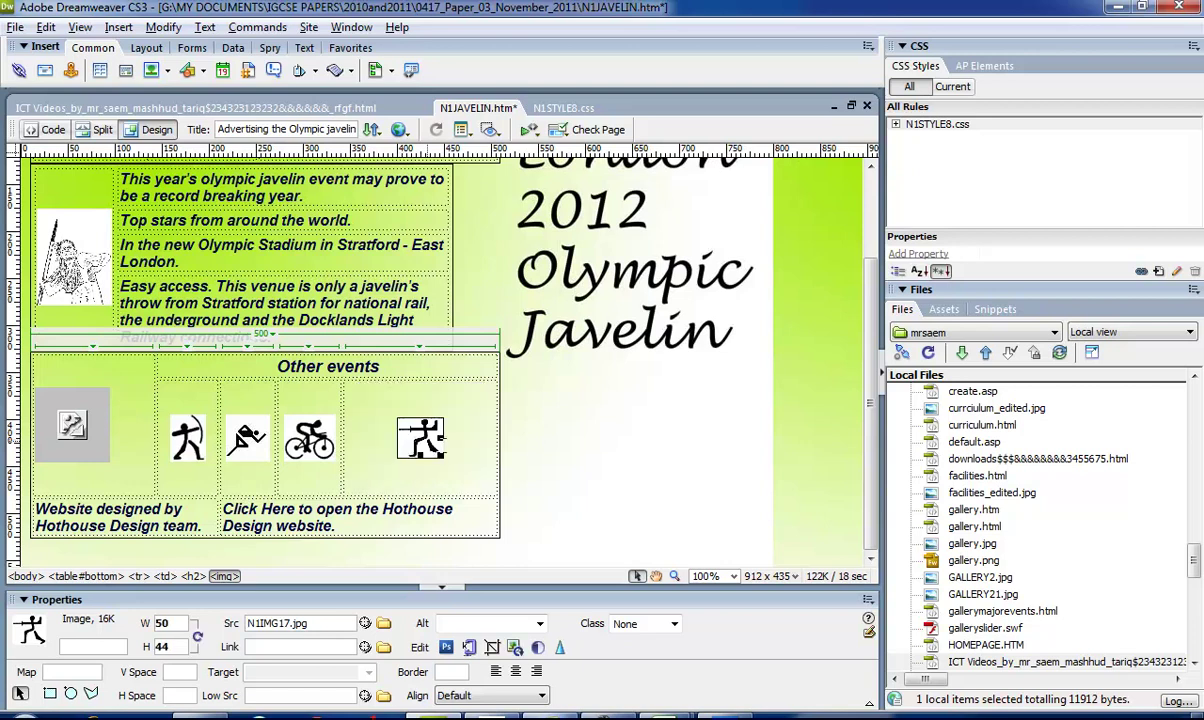
click(520, 455)
key(alt+Tab)
scroll(604, 459, down, 2)
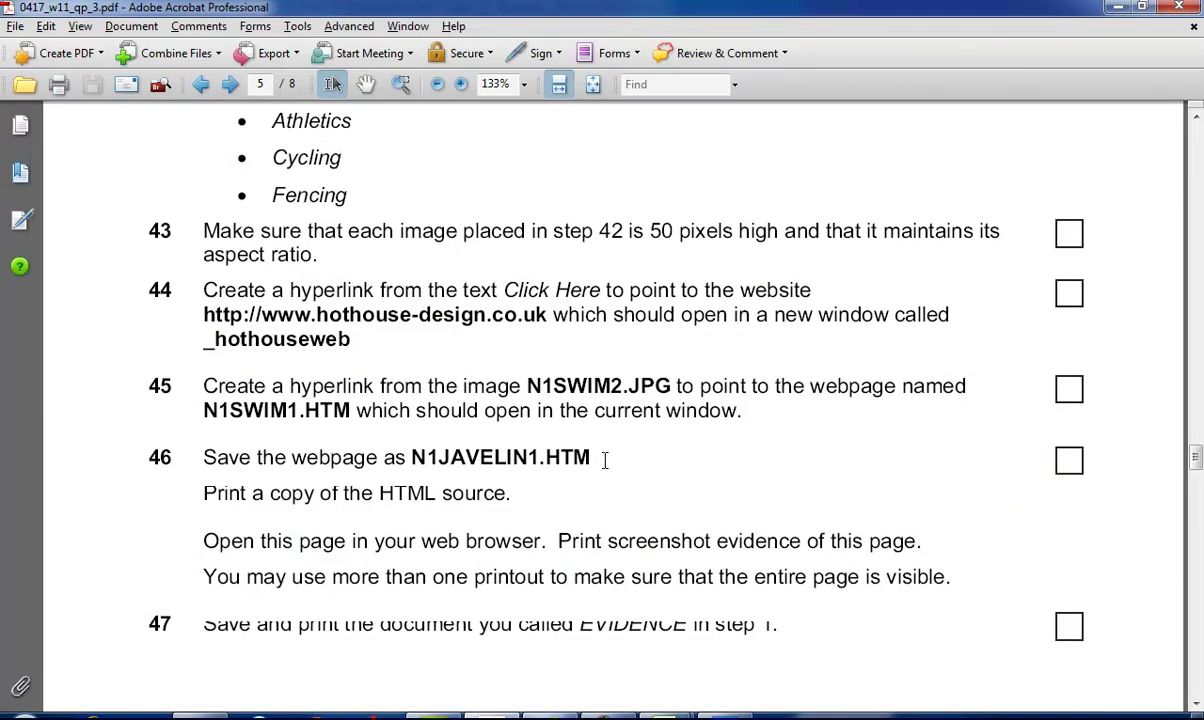
scroll(604, 459, down, 1)
drag(504, 245, 185, 272)
key(ctrl+c)
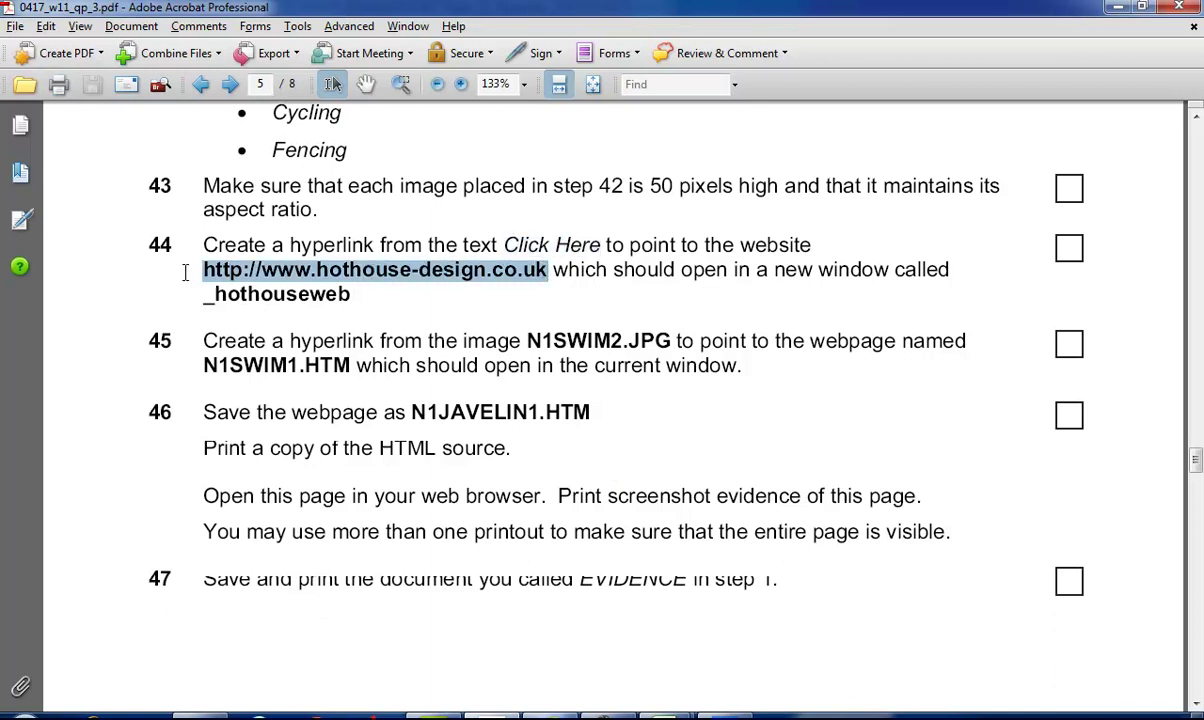
key(alt+Tab)
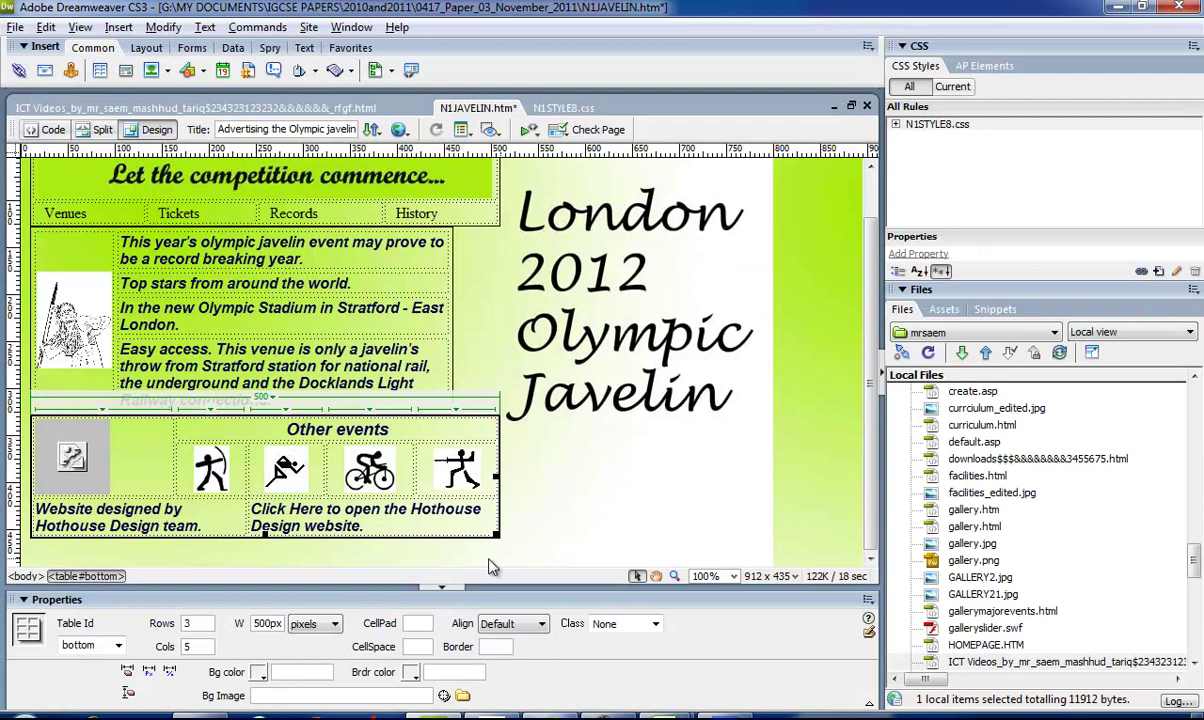
drag(326, 509, 251, 510)
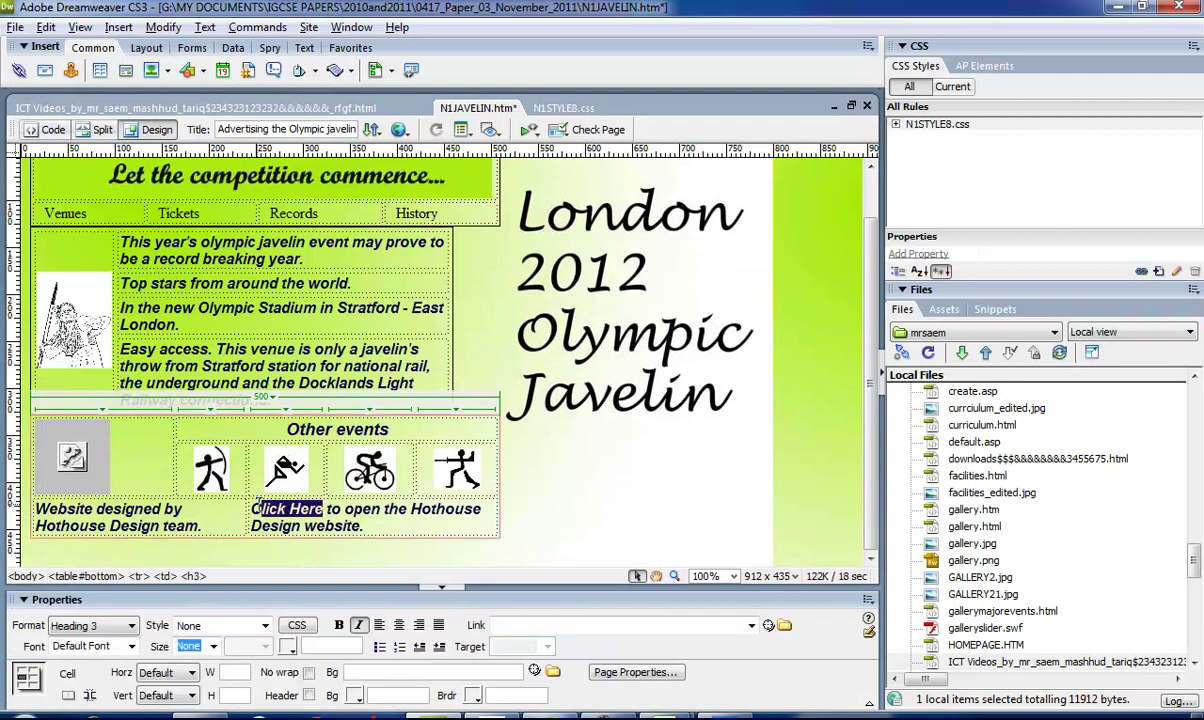
click(508, 625)
key(ctrl+v)
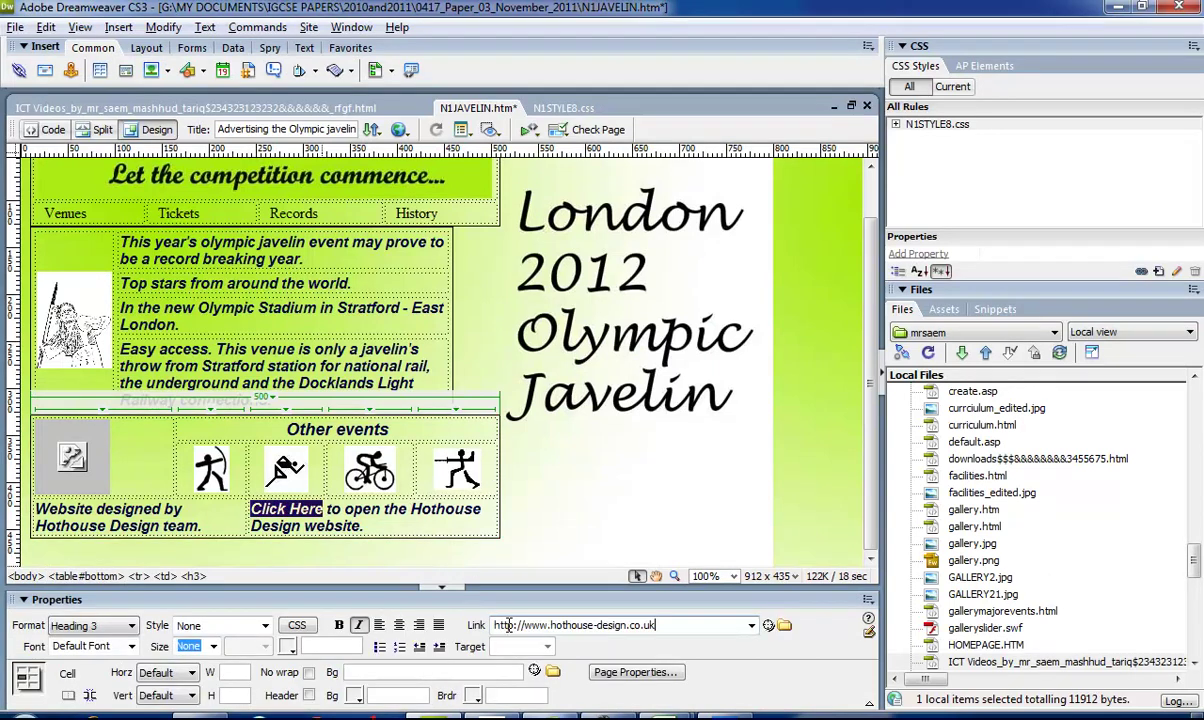
- Copy the window name from task 44 of the exam paper and set the Click Here link's target to _hothouseweb
key(alt+Tab)
drag(349, 283, 200, 293)
key(ctrl+c)
key(alt+Tab)
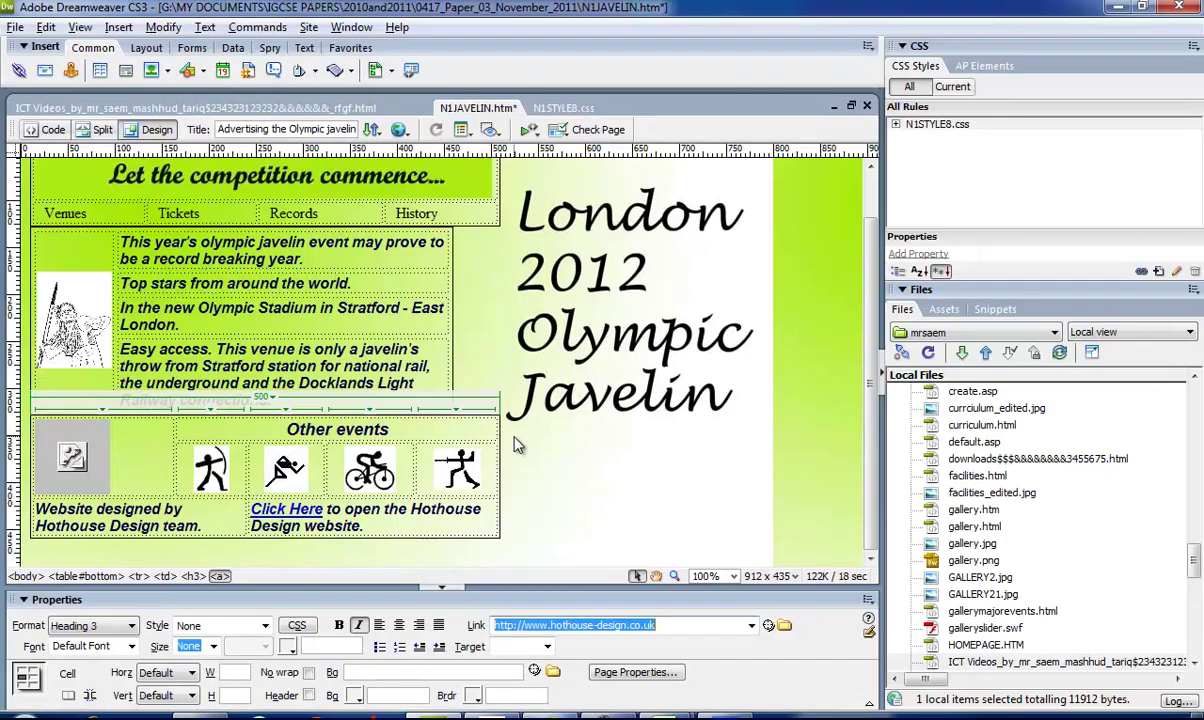
click(521, 646)
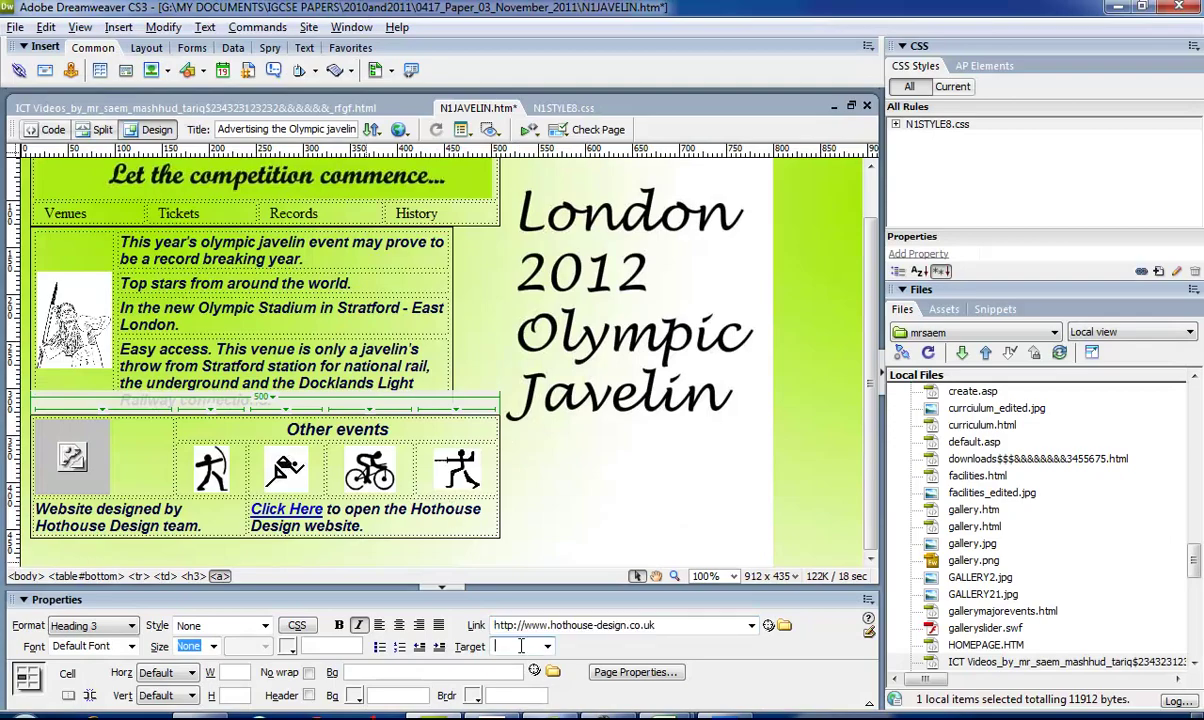
- Select the page name N1SWIM1.HTM in task 45 of the exam paper and return to Dreamweaver
key(alt+Tab)
scroll(537, 330, down, 1)
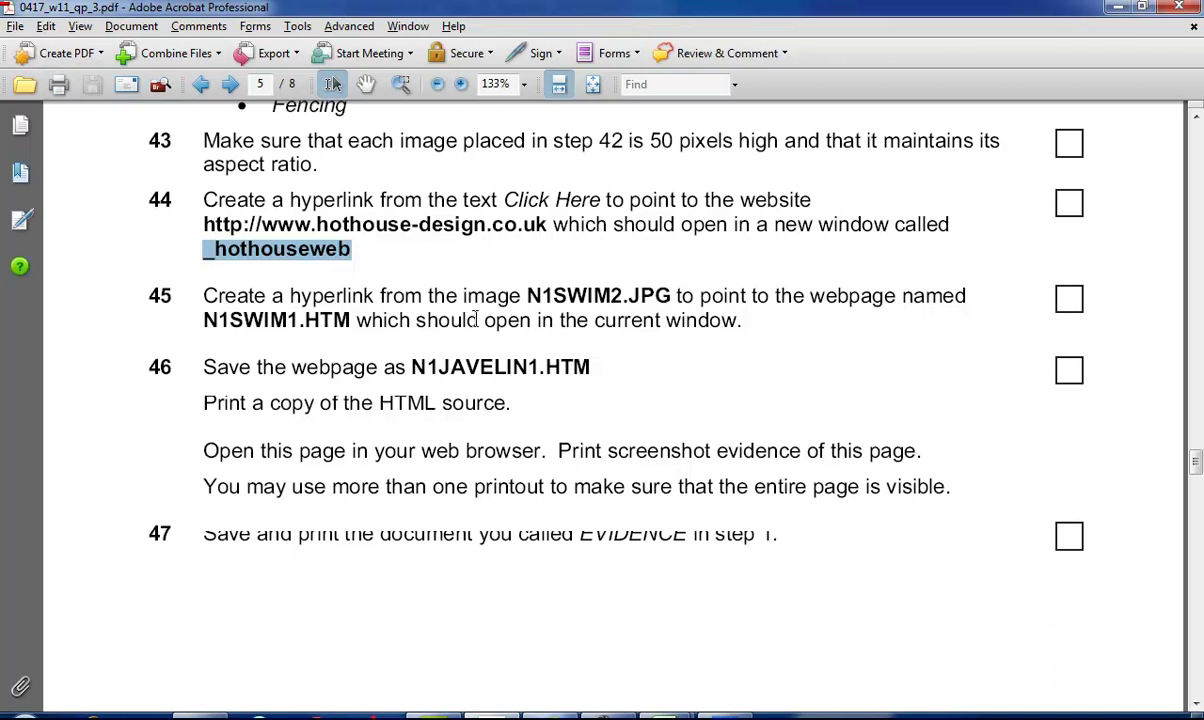
drag(354, 320, 211, 318)
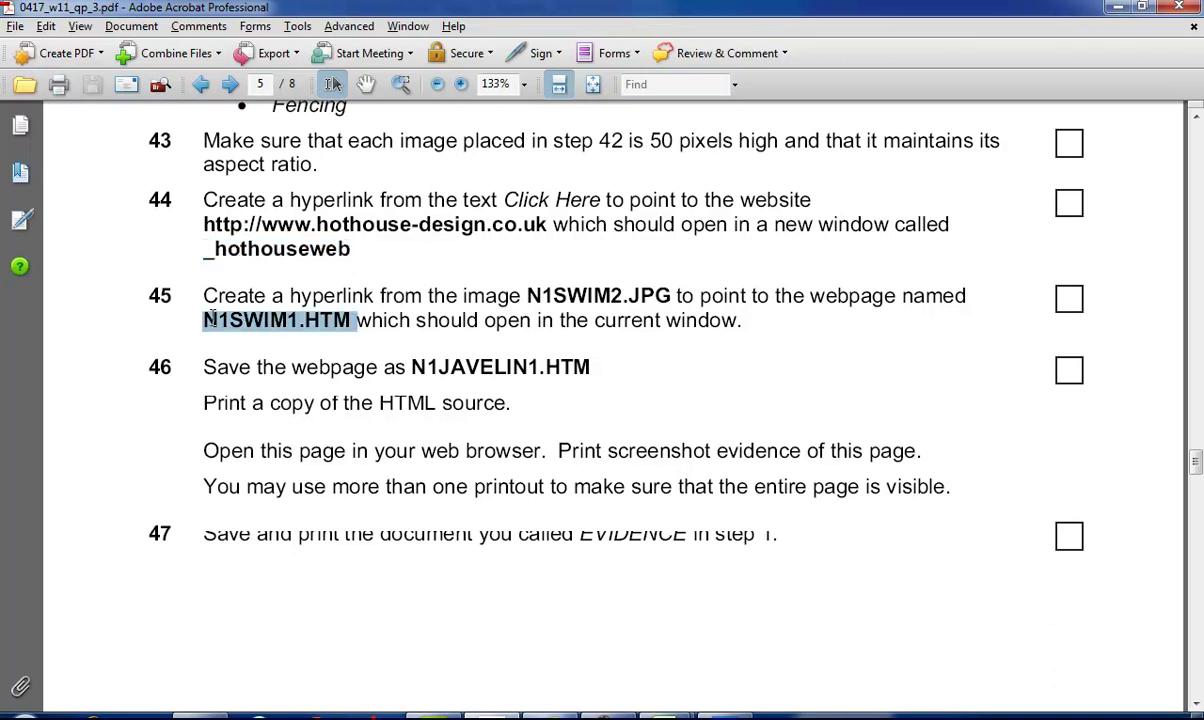
key(alt+Tab)
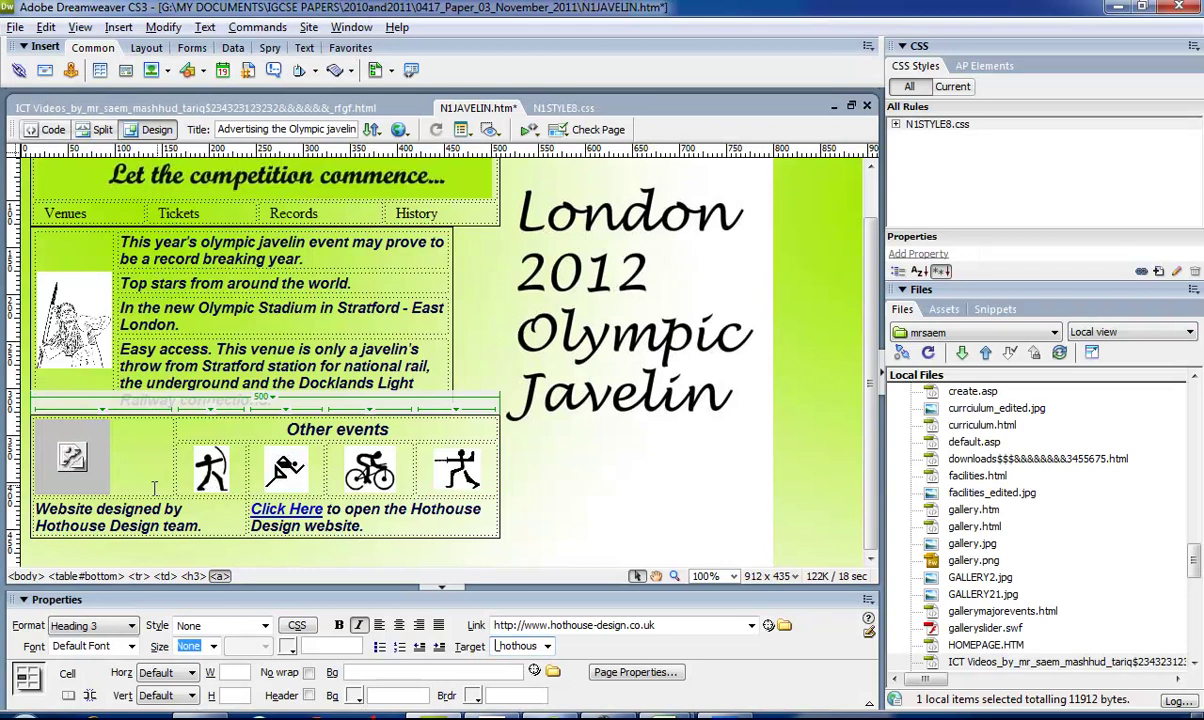
- Replace the broken image in the bottom table with N1SWIM2.JPG, without alternate text, and recheck task 45 in the exam paper
click(74, 456)
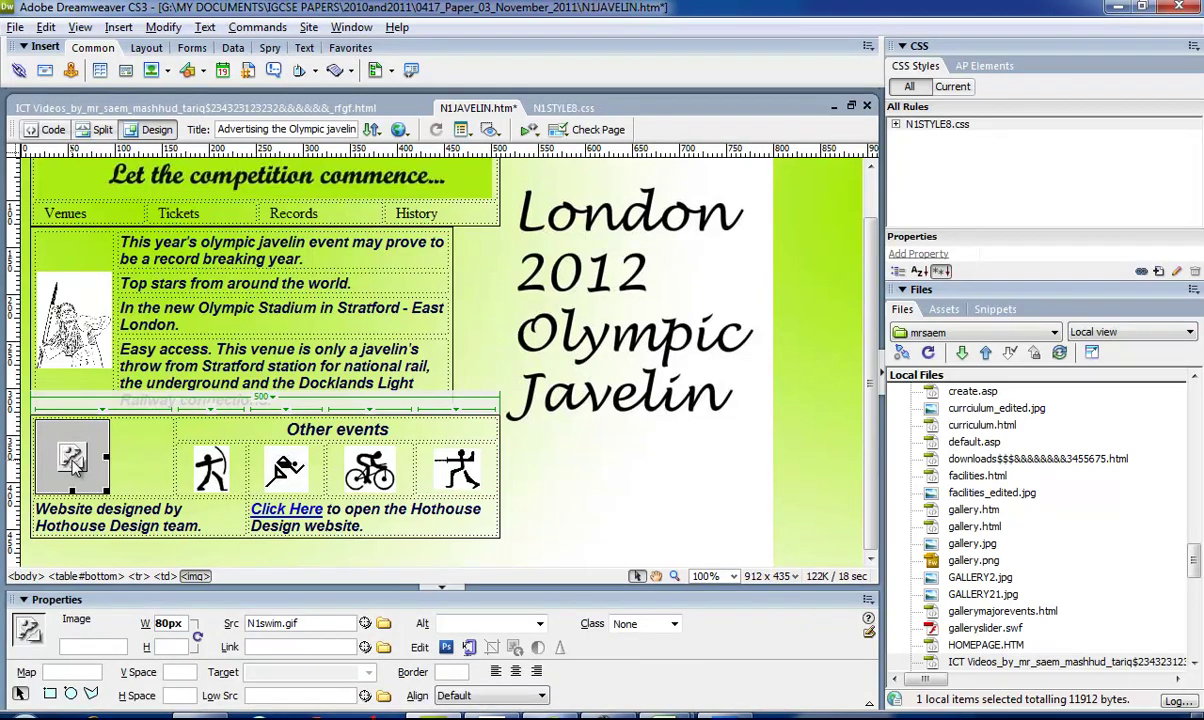
key(Delete)
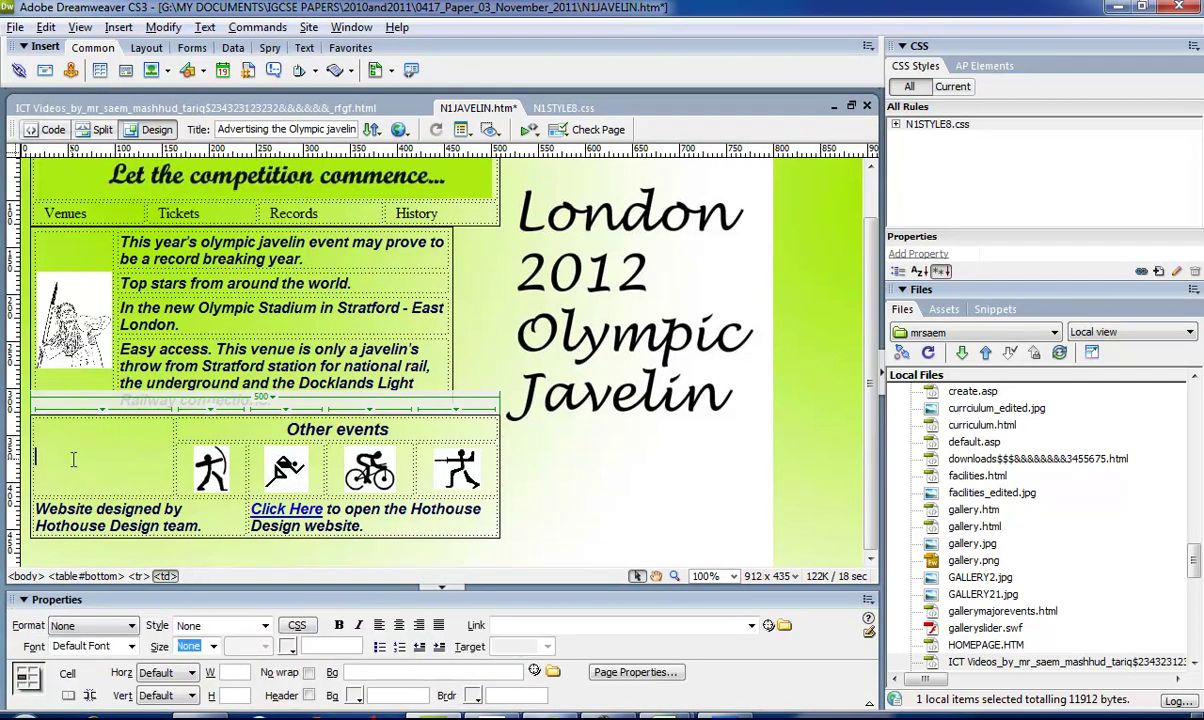
click(150, 70)
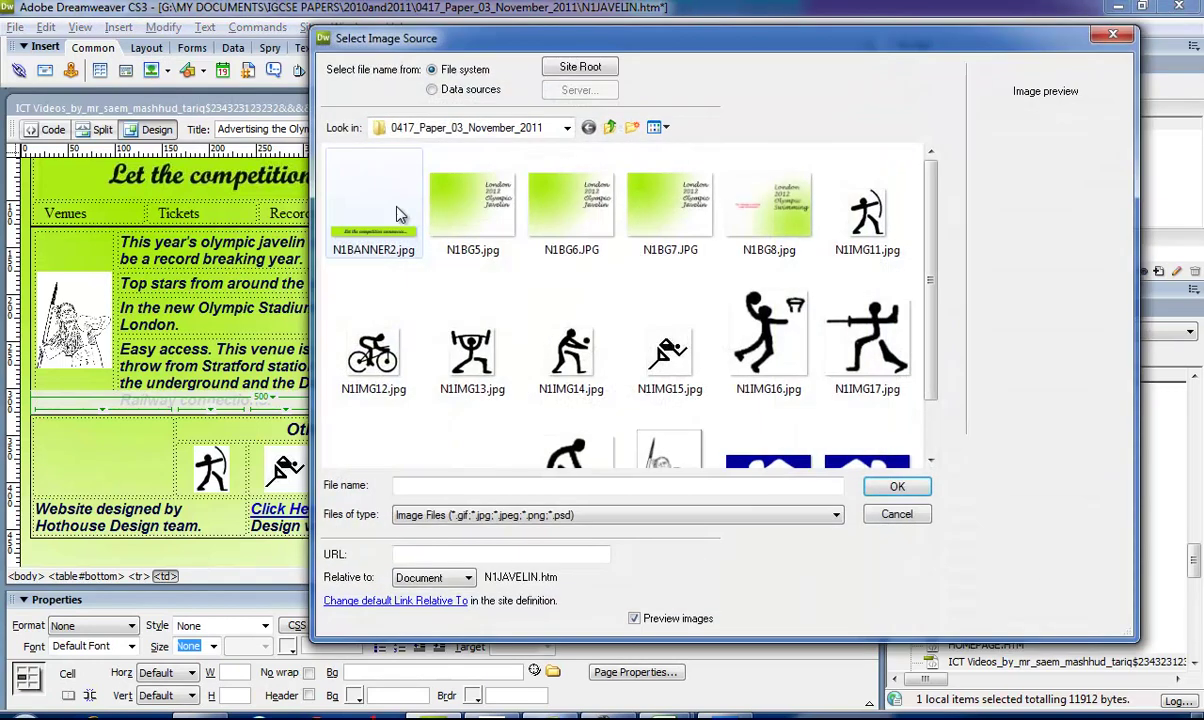
scroll(877, 340, down, 1)
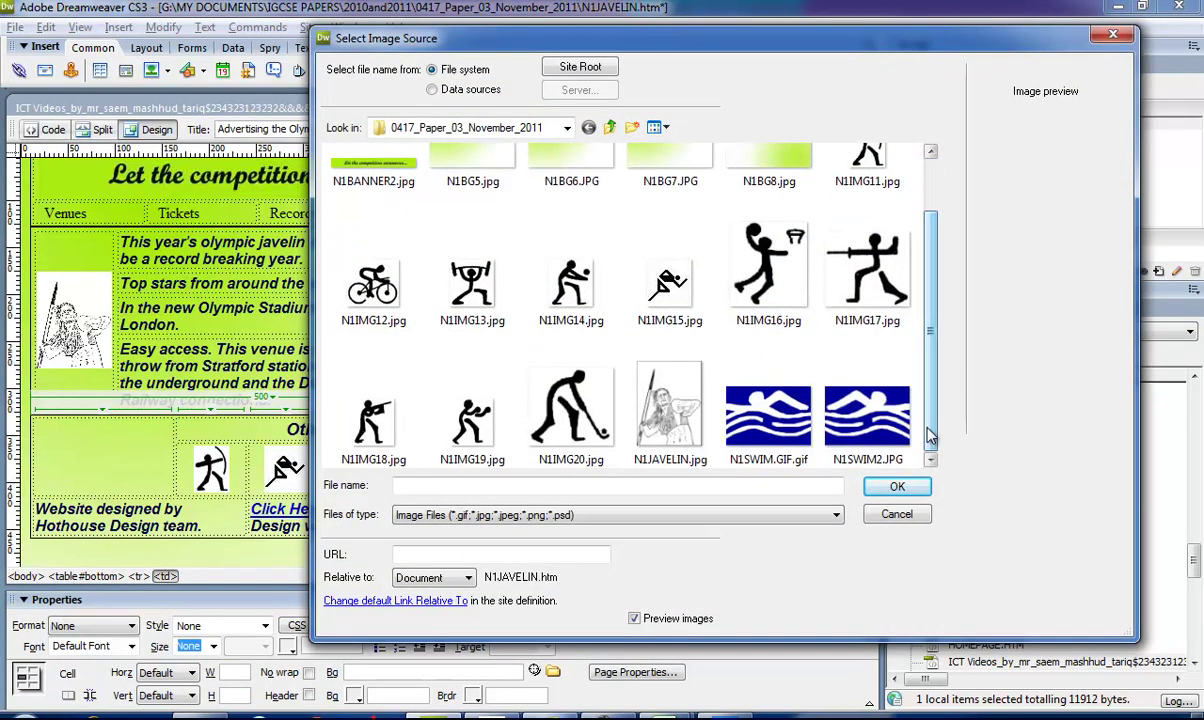
click(875, 440)
double_click(840, 430)
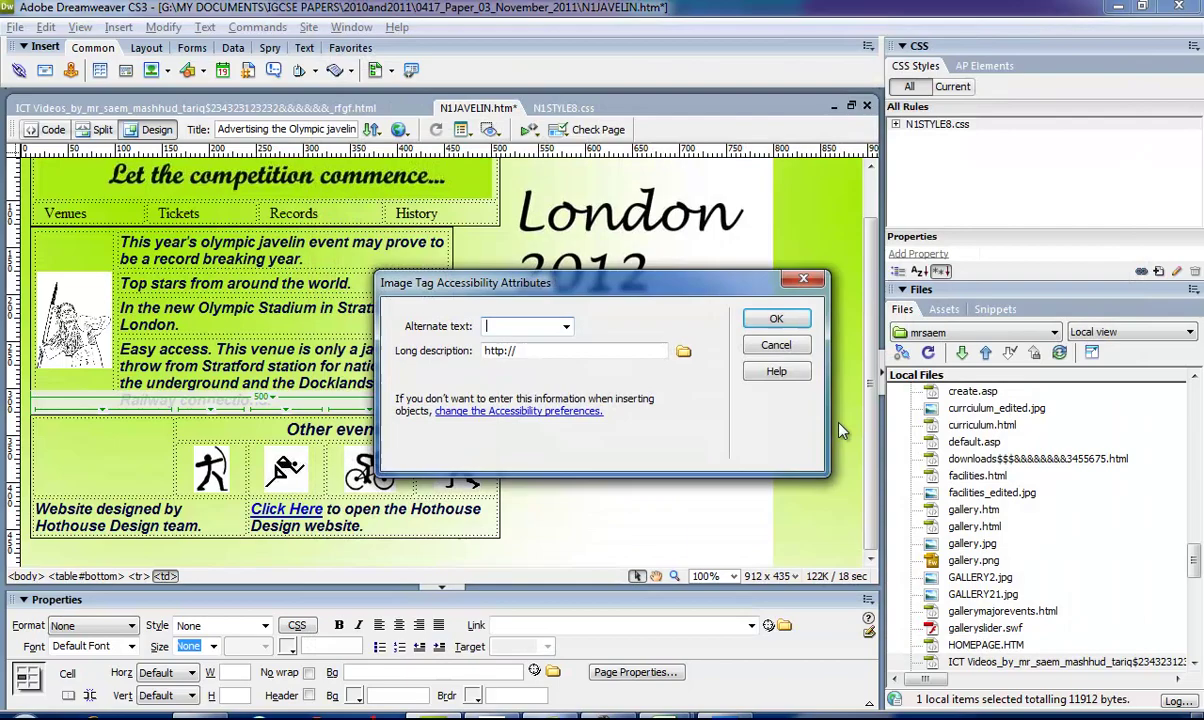
click(772, 320)
key(alt+Tab)
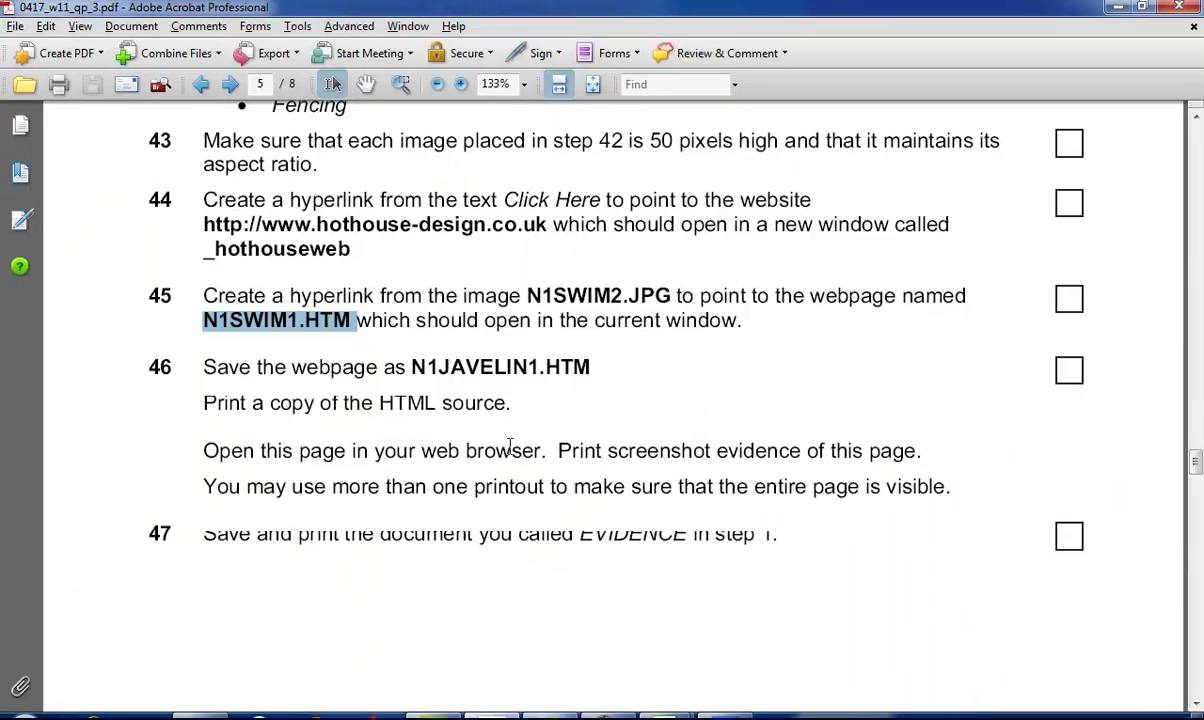
key(alt+Tab)
scroll(480, 421, down, 2)
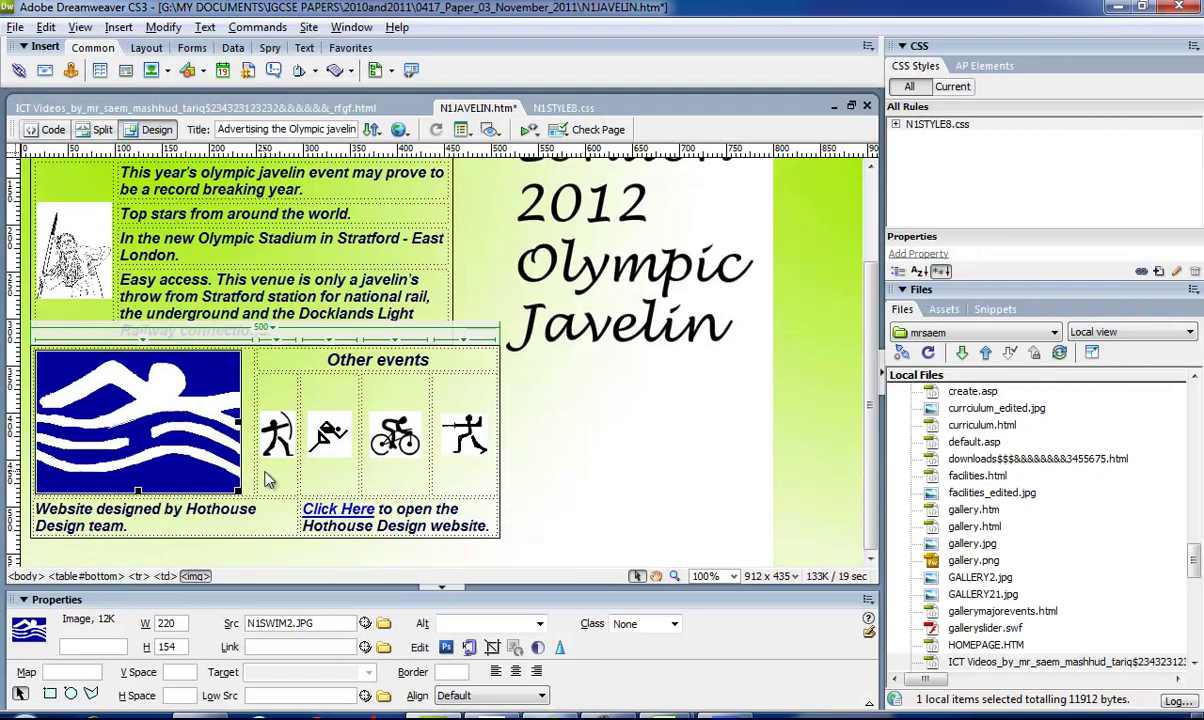
- Review tasks 36 to 45 of the exam paper for instructions on the swimmer image, comparing them with the page in Dreamweaver
key(alt+Tab)
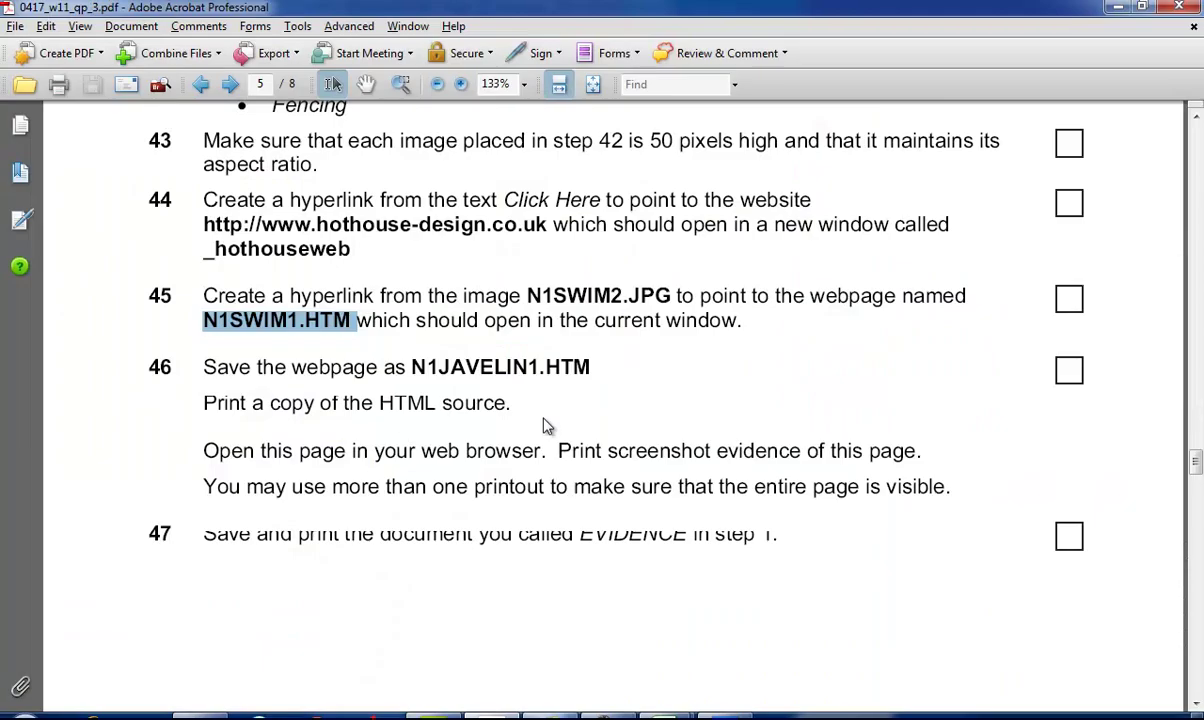
key(alt+Tab)
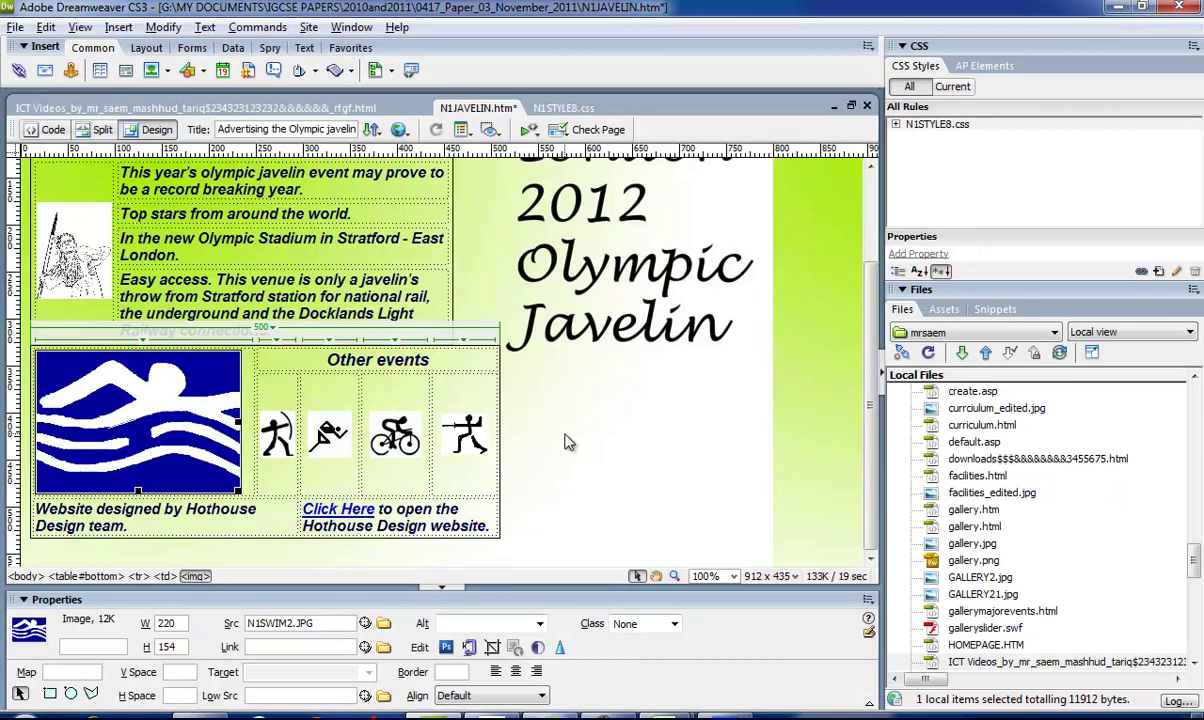
key(alt+Tab)
scroll(565, 442, up, 5)
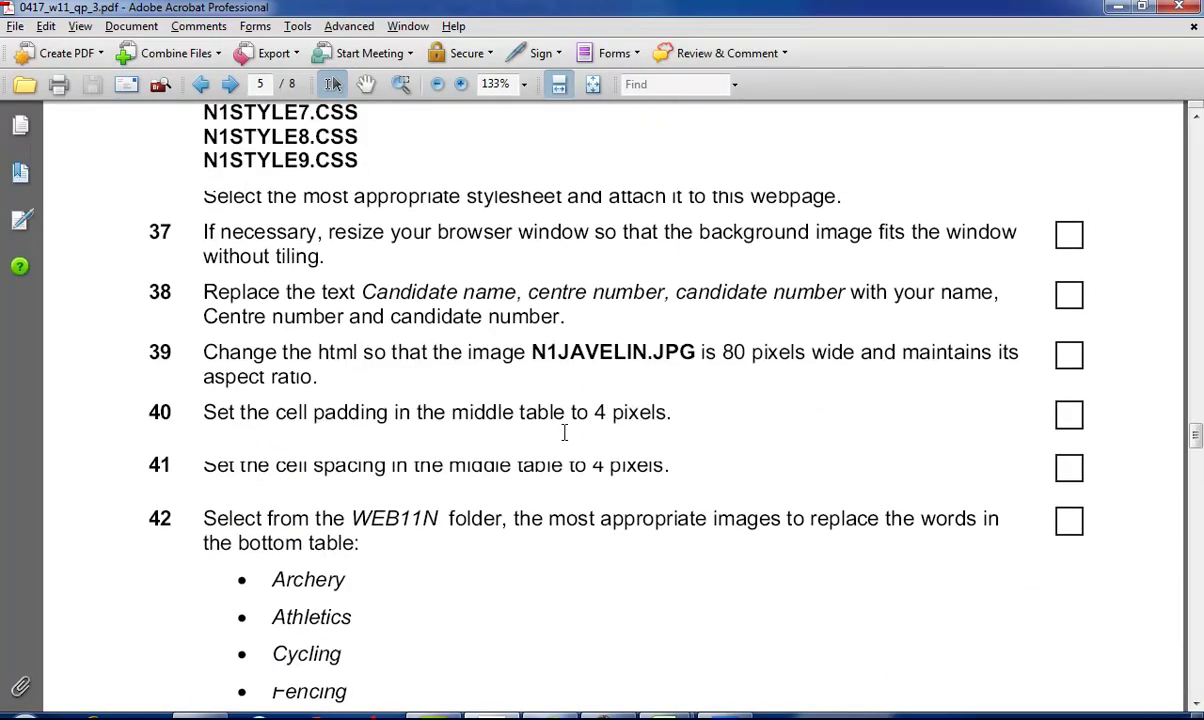
scroll(565, 442, up, 3)
key(alt+Tab)
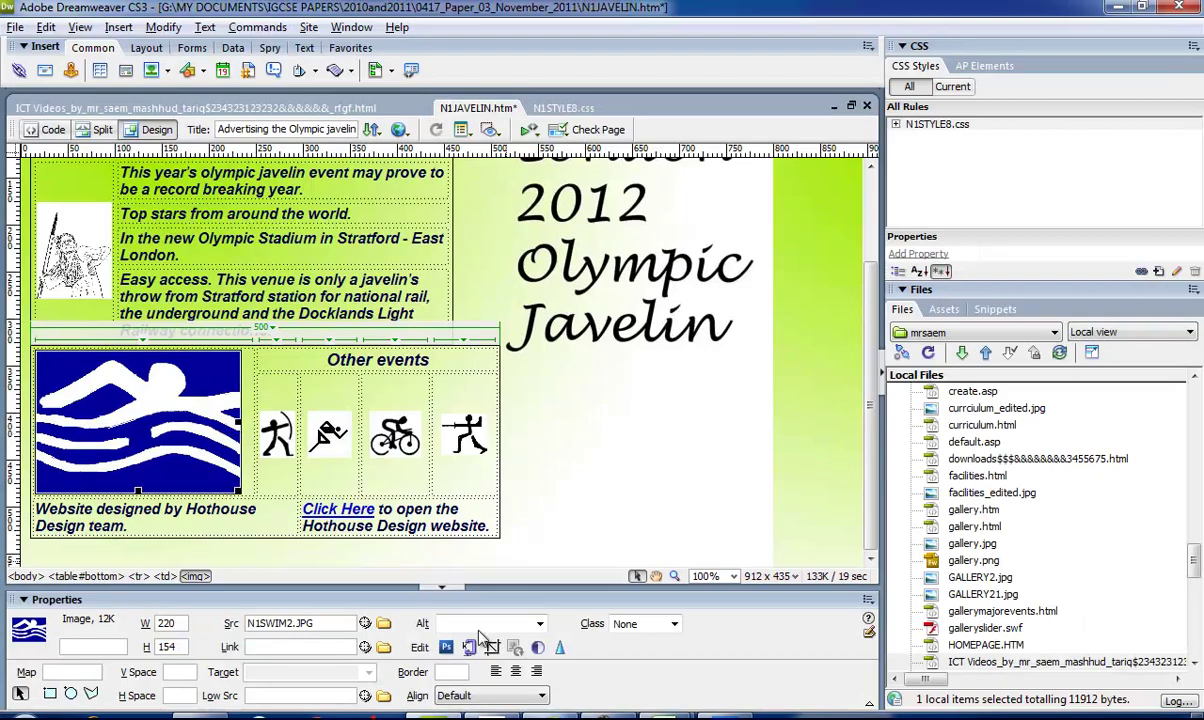
key(alt+Tab)
scroll(548, 478, up, 1)
scroll(550, 478, down, 4)
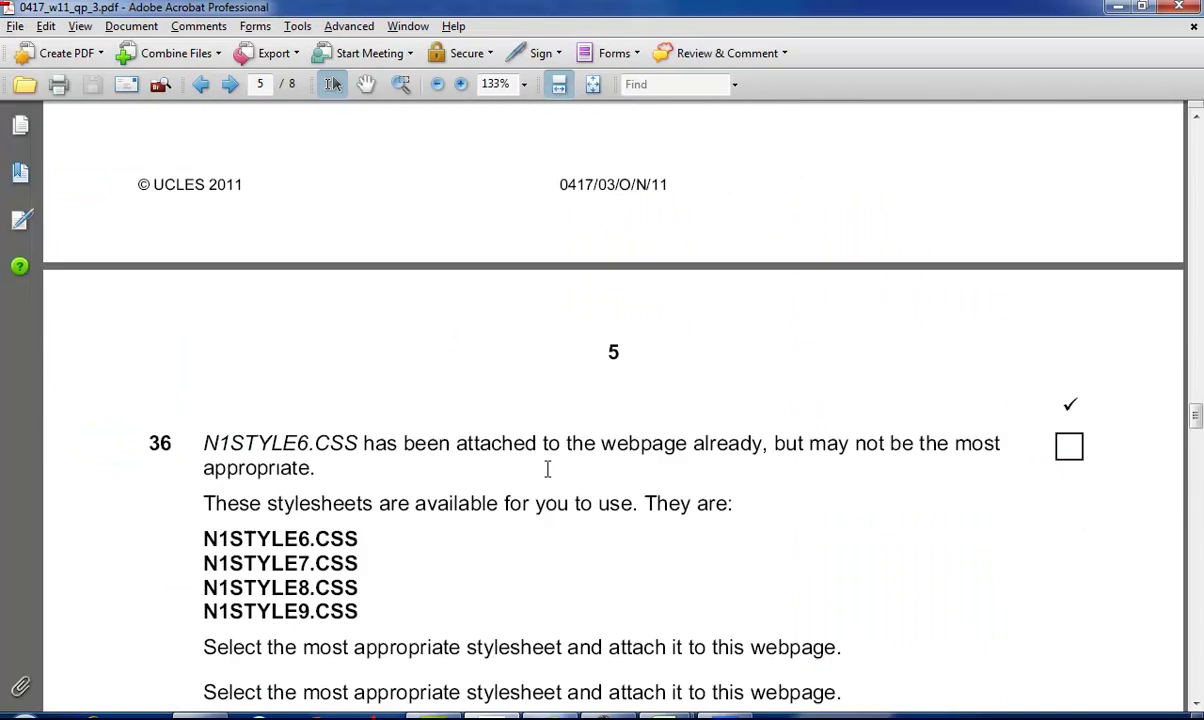
scroll(550, 477, down, 10)
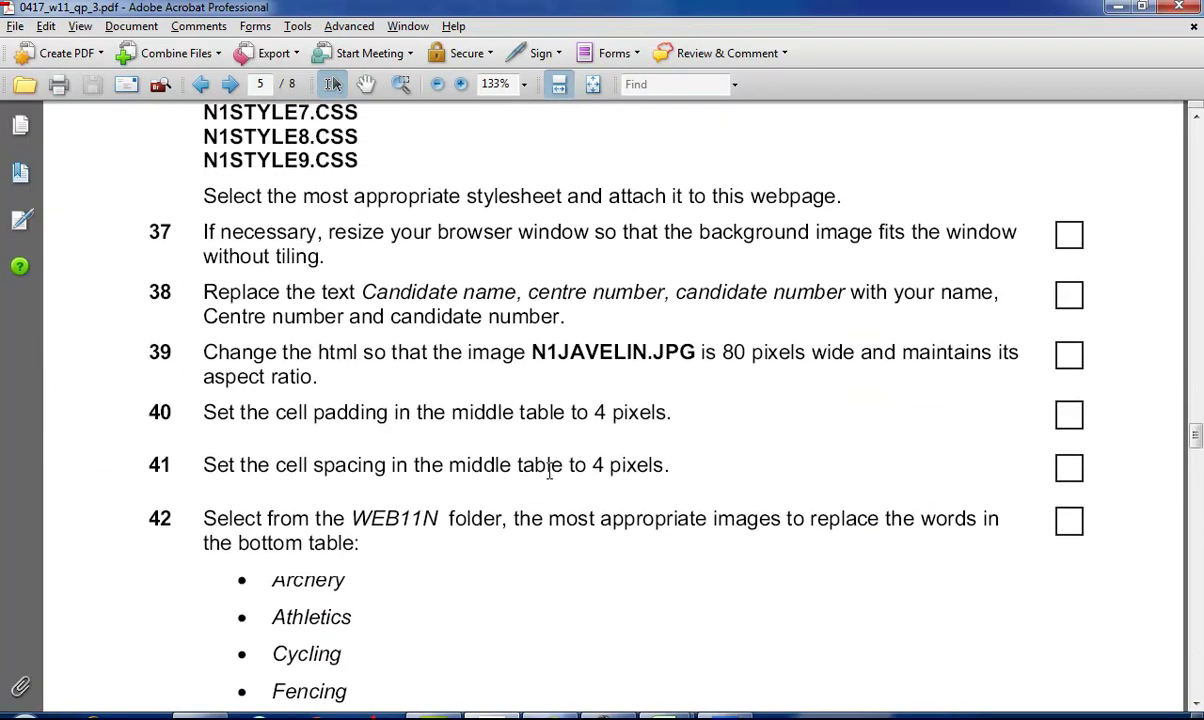
scroll(549, 474, down, 3)
scroll(549, 475, down, 2)
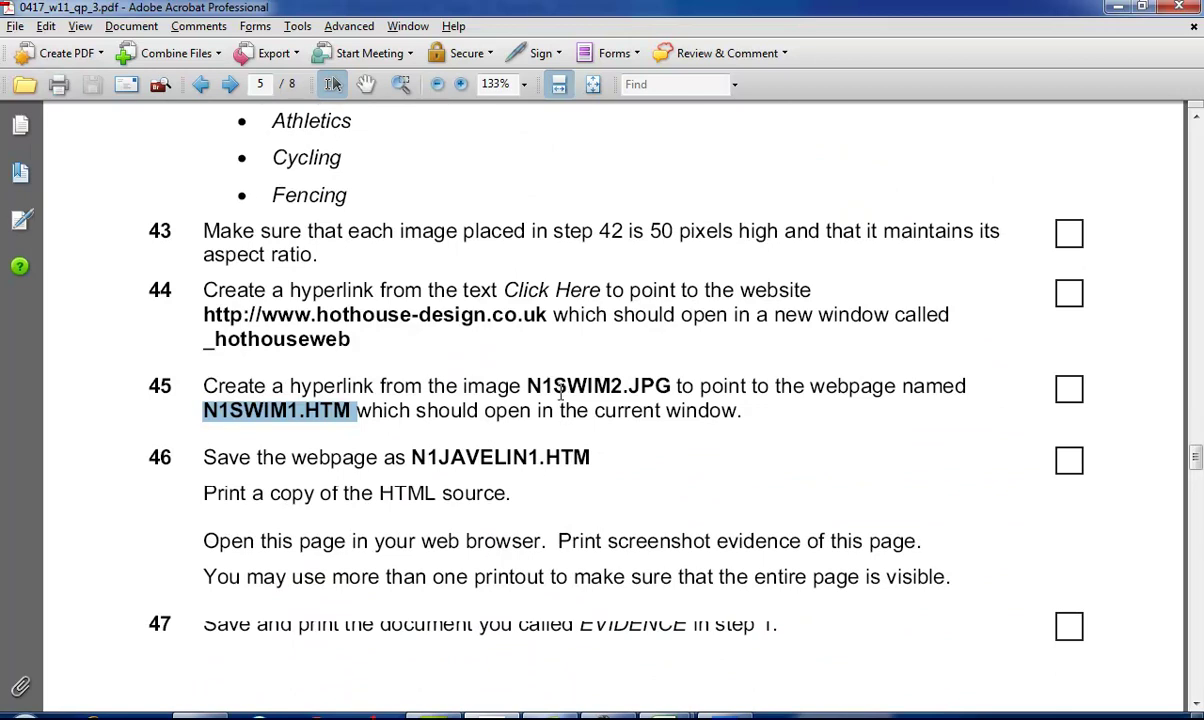
- Check task 34 of the exam paper for the required flip direction and file name of the swimmer image
key(alt+Tab)
key(alt+Tab)
scroll(548, 400, up, 16)
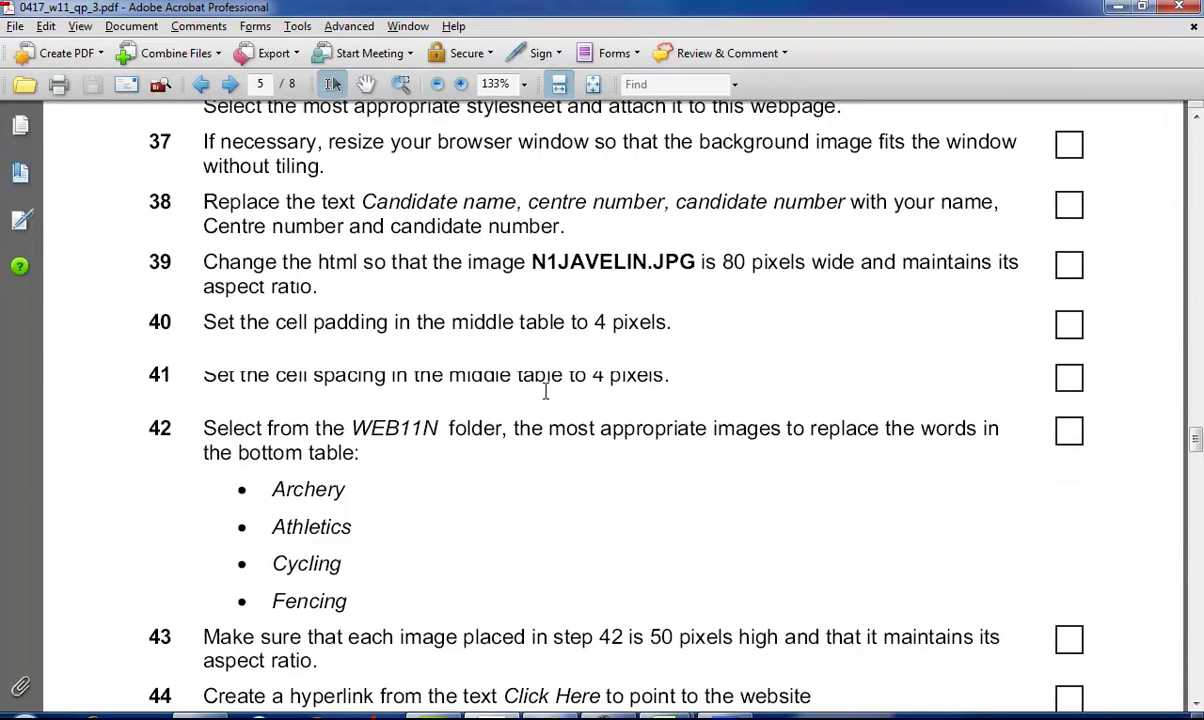
scroll(548, 400, up, 9)
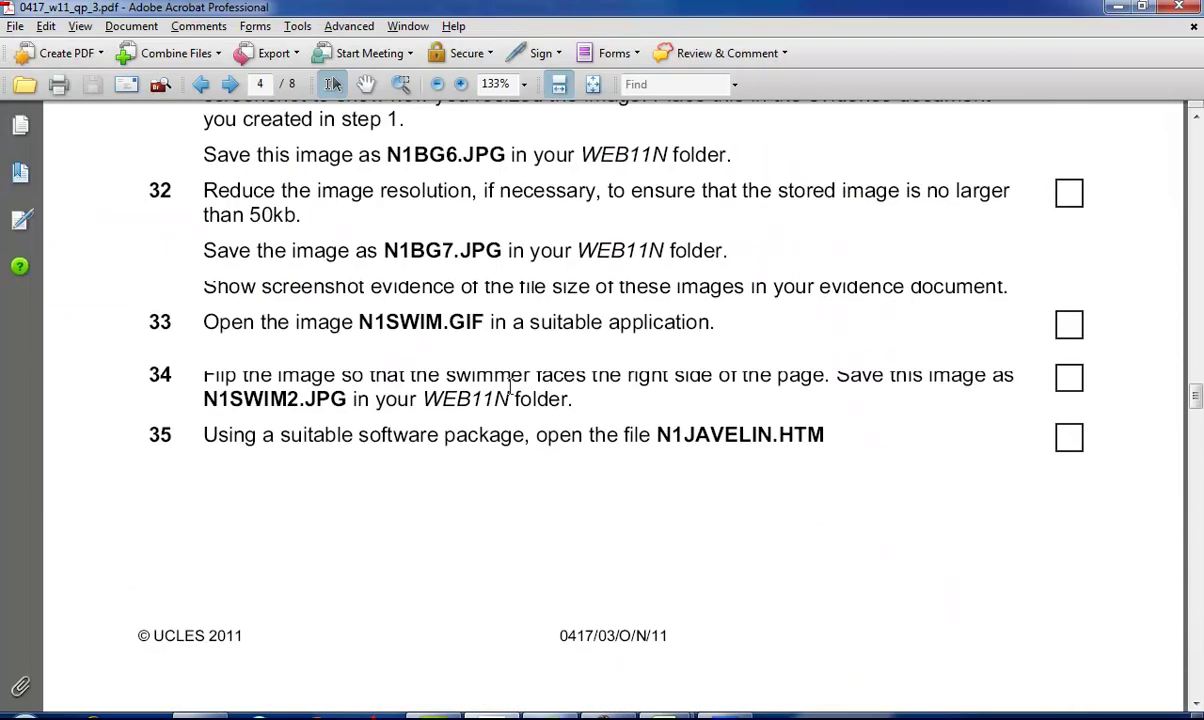
scroll(512, 388, up, 1)
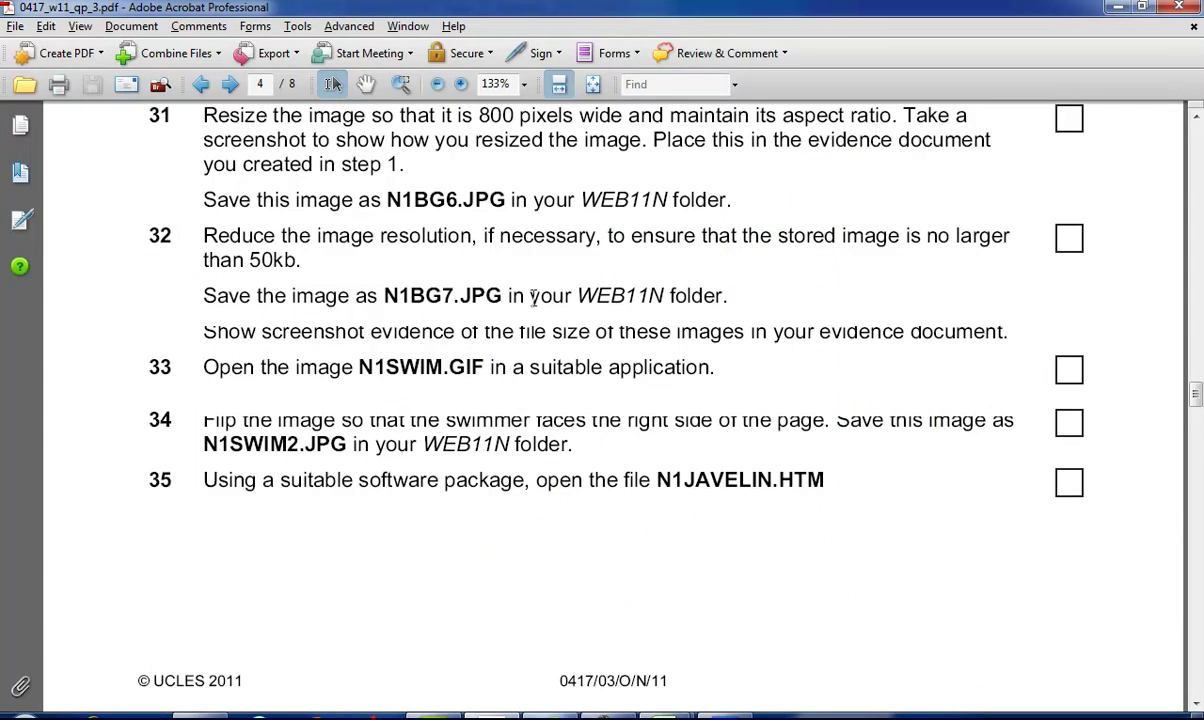
key(alt+Tab)
key(alt+Tab)
drag(278, 420, 798, 427)
click(693, 442)
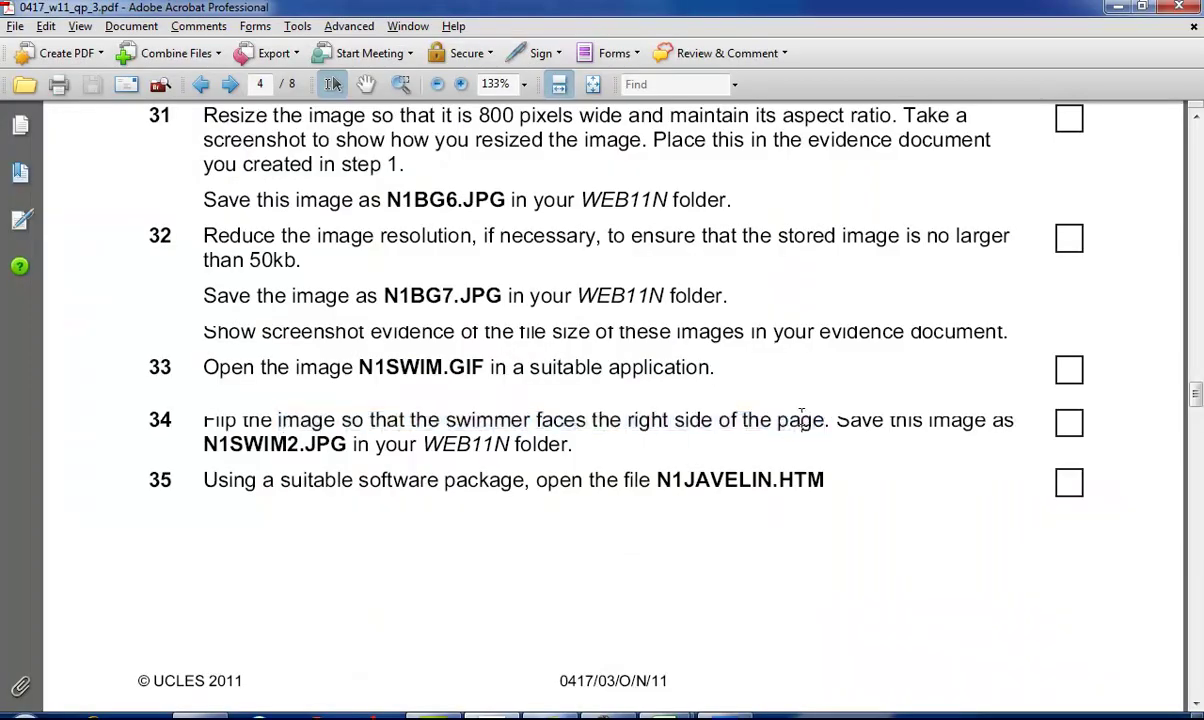
drag(352, 440, 446, 422)
click(572, 460)
- Link the N1SWIM2.JPG image to N1SWIM1.HTM in Dreamweaver and check task 46 of the exam paper
key(alt+Tab)
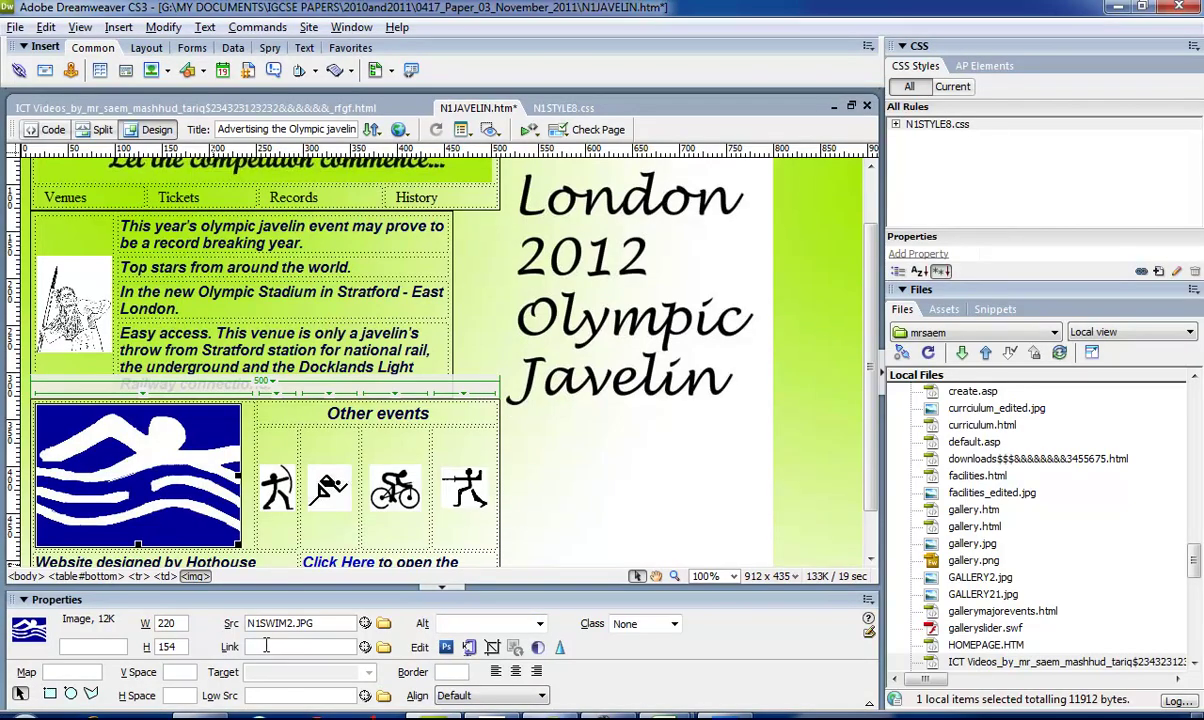
text(N1SWIM1.HTM)
key(alt+Tab)
scroll(484, 615, down, 10)
scroll(441, 618, down, 5)
scroll(443, 627, down, 5)
scroll(436, 625, up, 6)
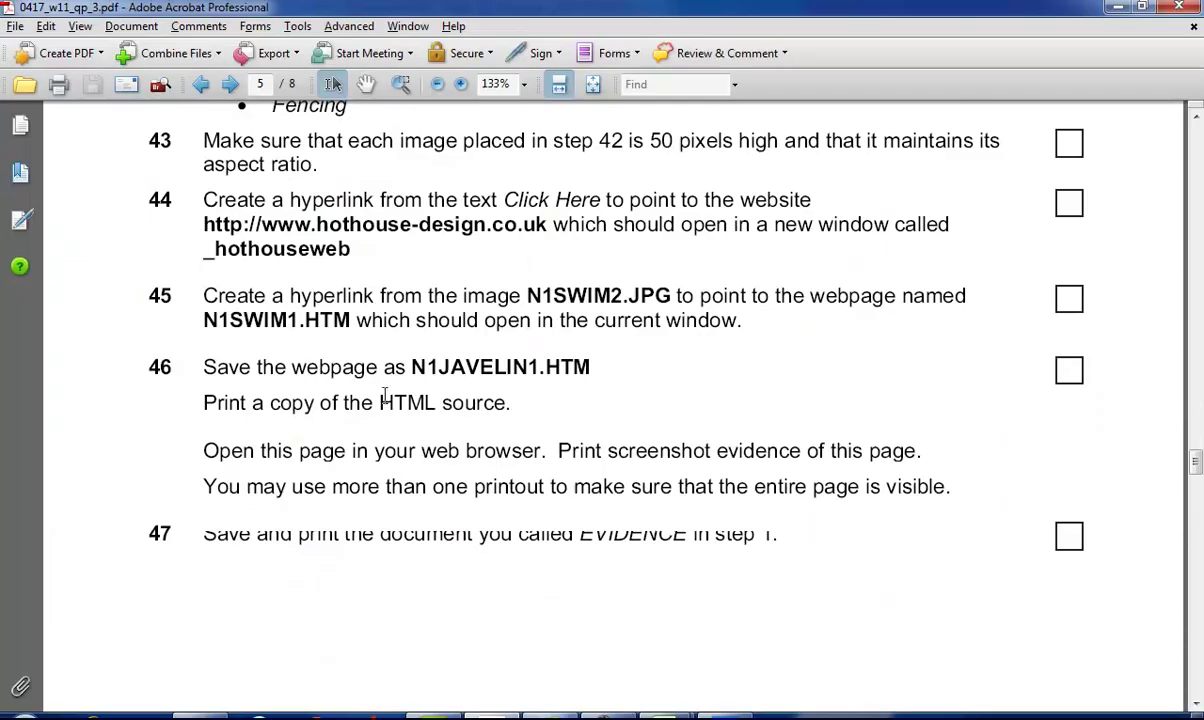
drag(451, 527, 600, 500)
key(alt+Tab)
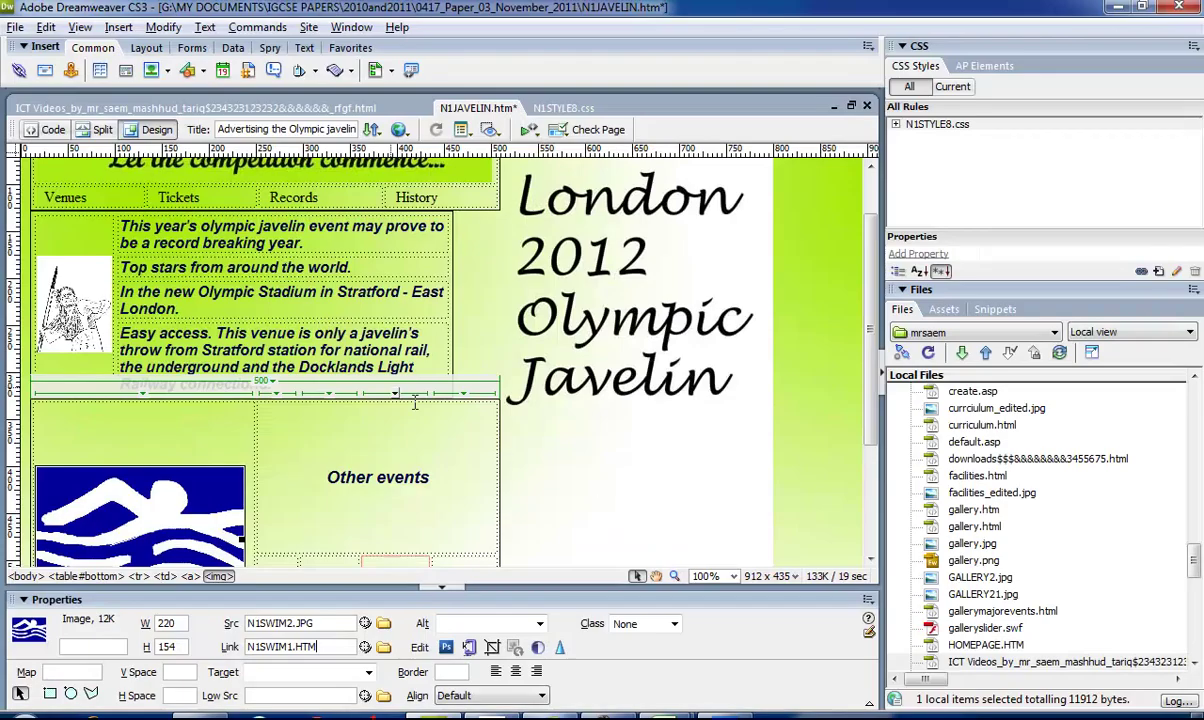
- Show the HTML source code of the page and place the cursor in the bottom table's code
click(66, 132)
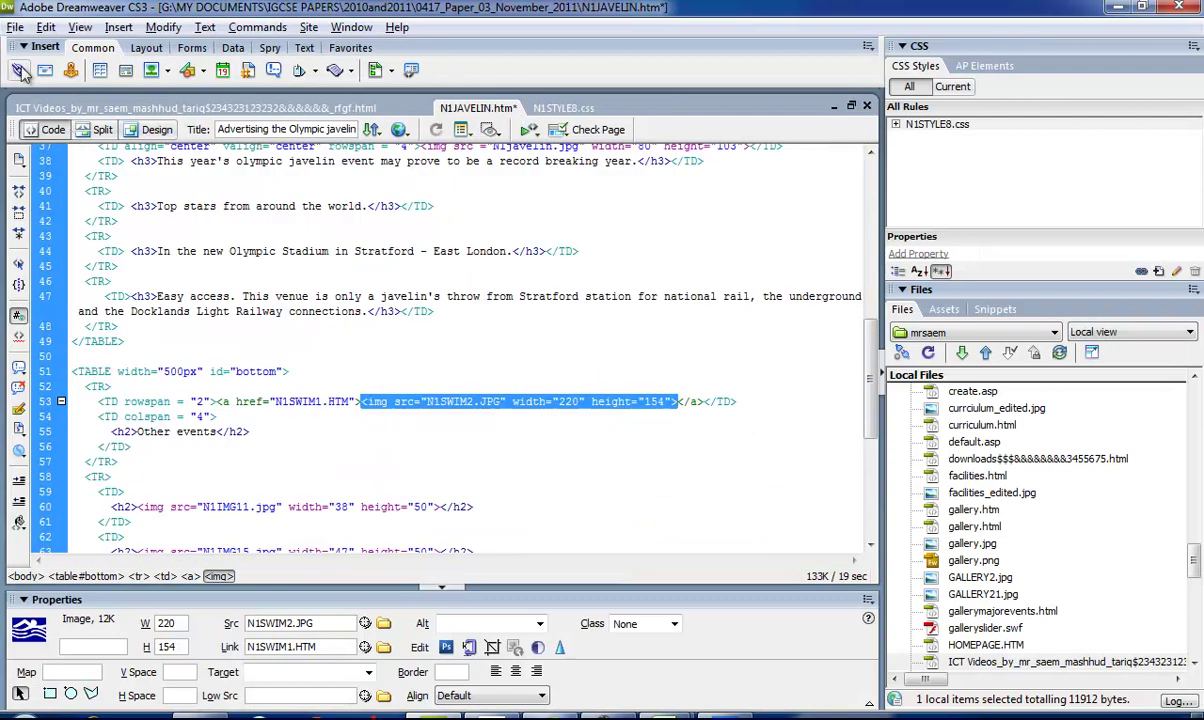
click(15, 28)
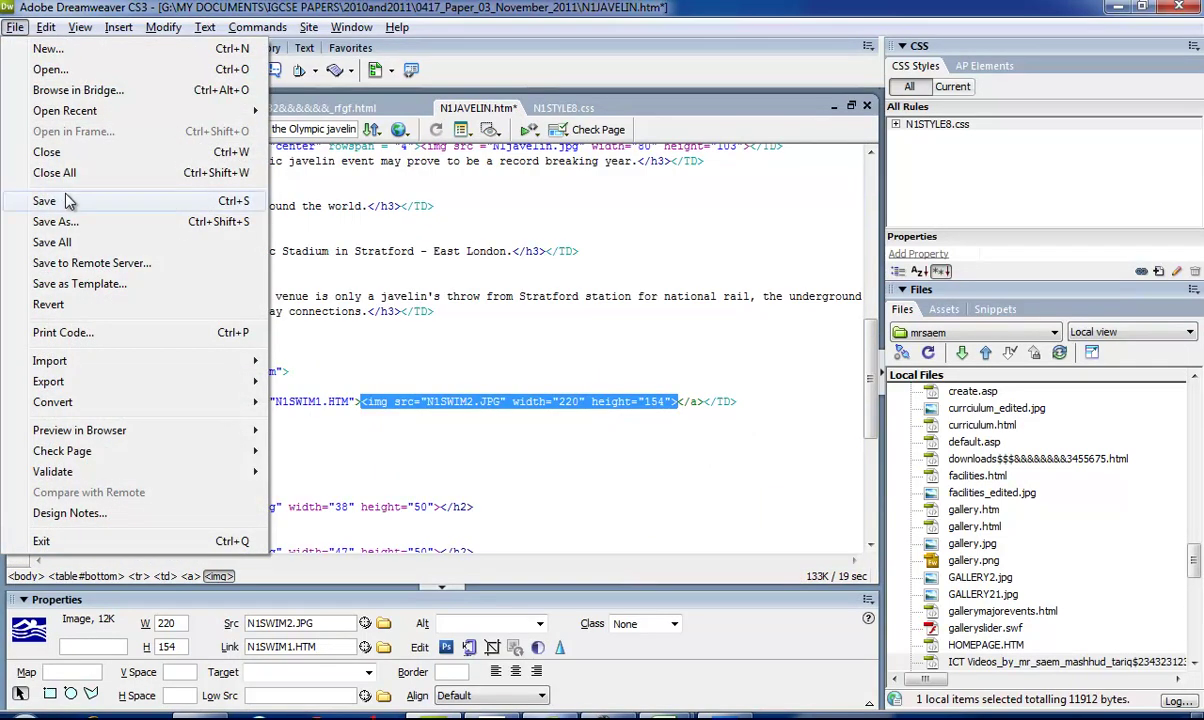
click(372, 392)
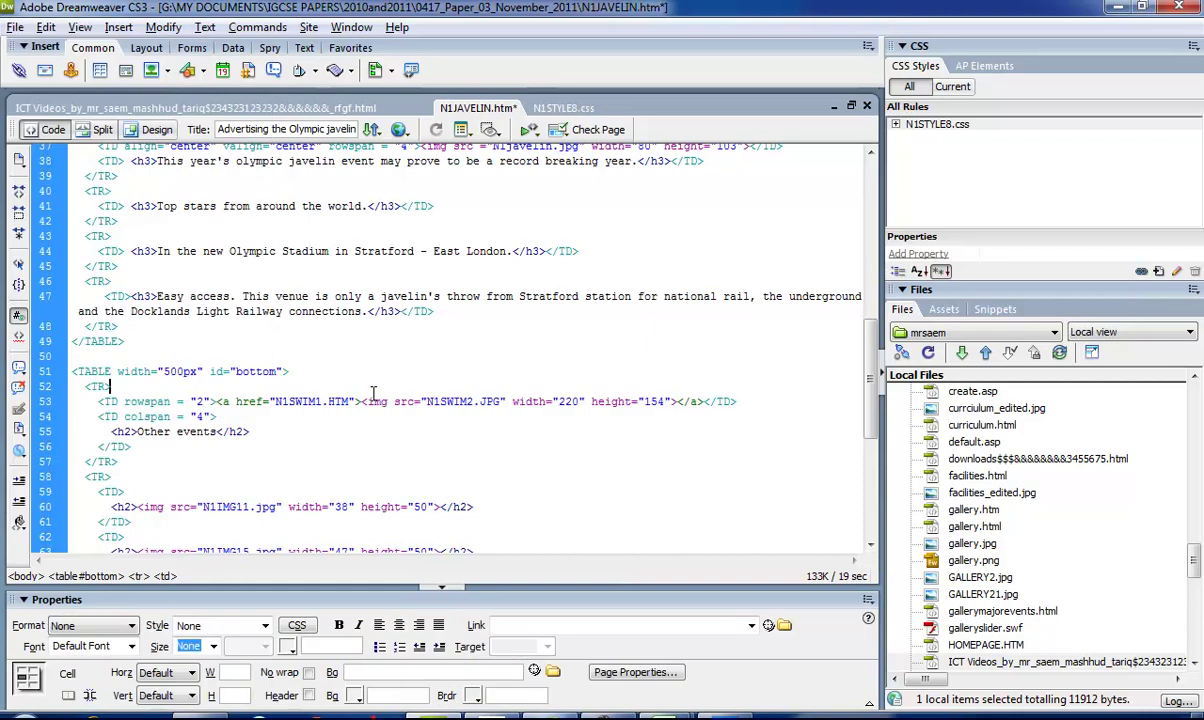
- Save the page and preview it in Internet Explorer, dismissing the security notice, enlarging the window to check the layout and closing the browser
key(ctrl+w)
key(Escape)
key(F12)
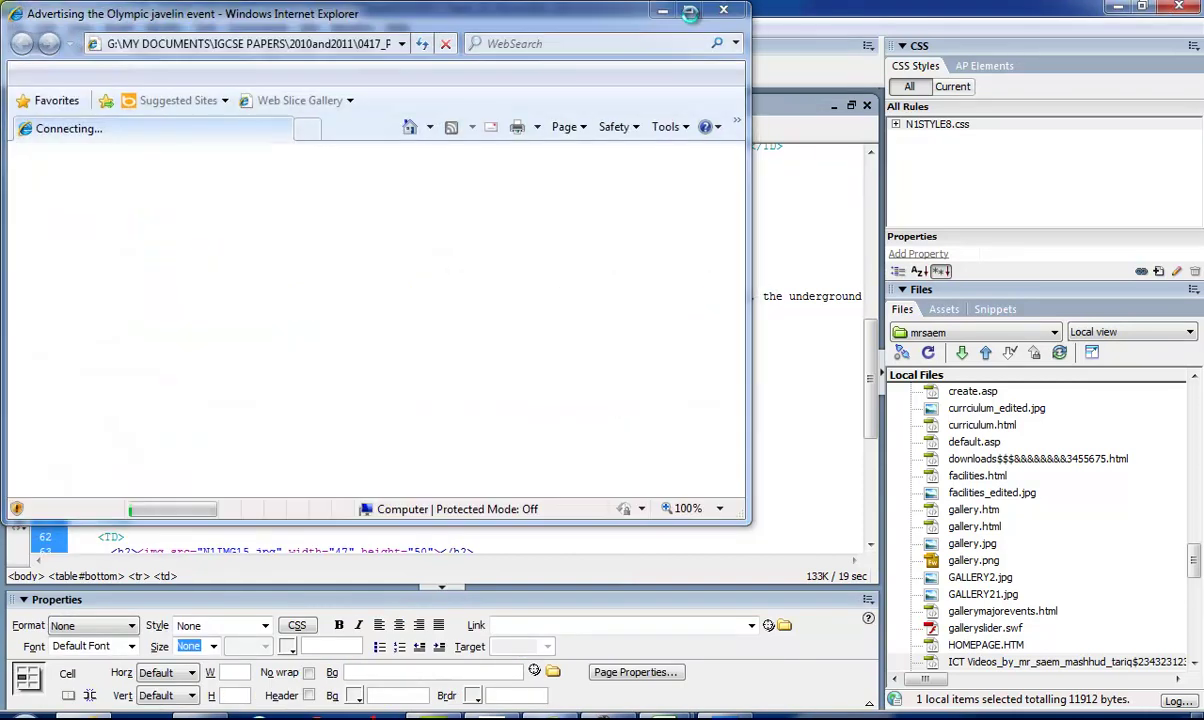
key(Escape)
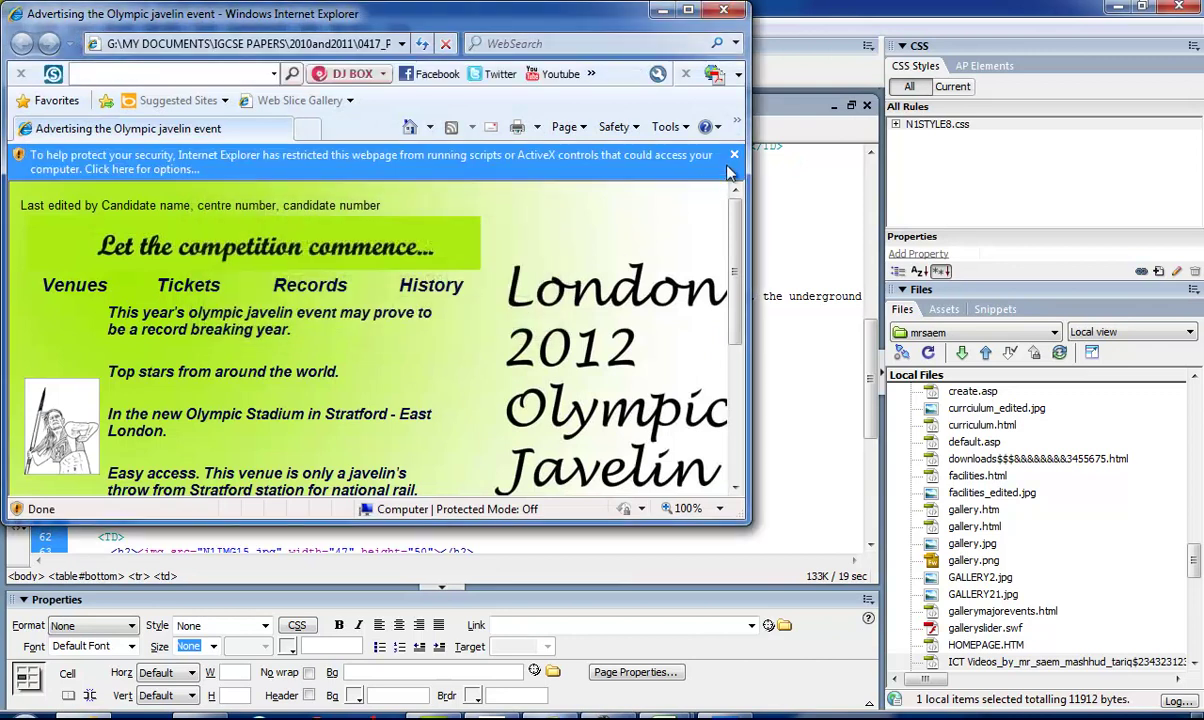
click(734, 155)
drag(743, 533, 773, 705)
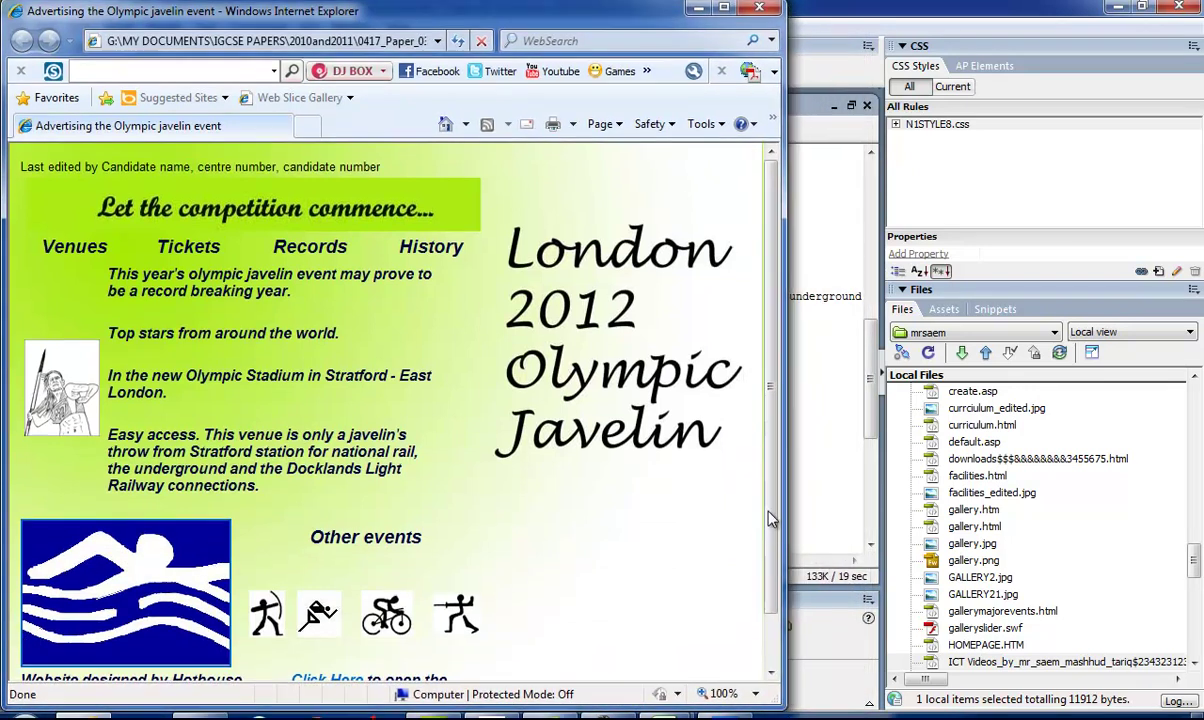
drag(772, 517, 772, 443)
click(757, 9)
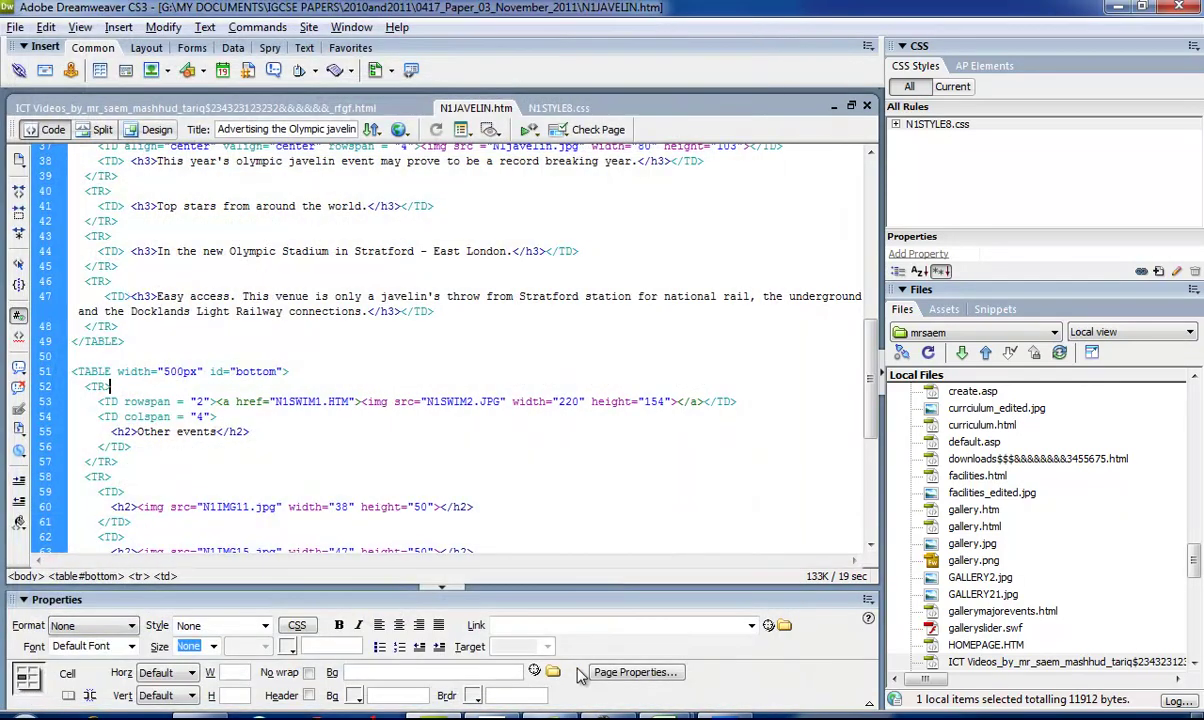